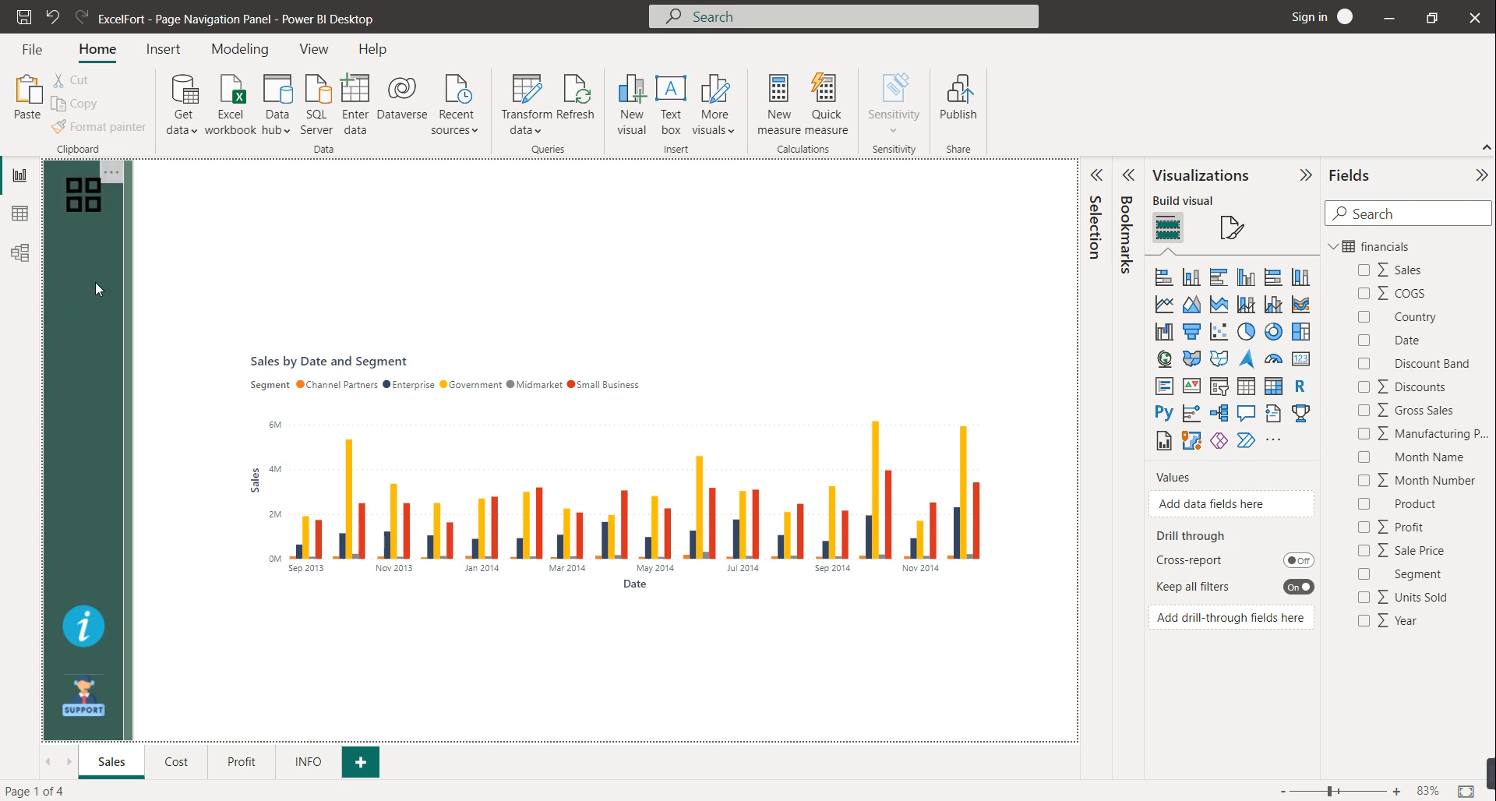
# Test the flyout links to the Cost and Profit pages, returning to Sales, then open the INFO table
pyautogui.keyDown('ctrl'); pyautogui.click(82, 210); pyautogui.keyUp('ctrl')
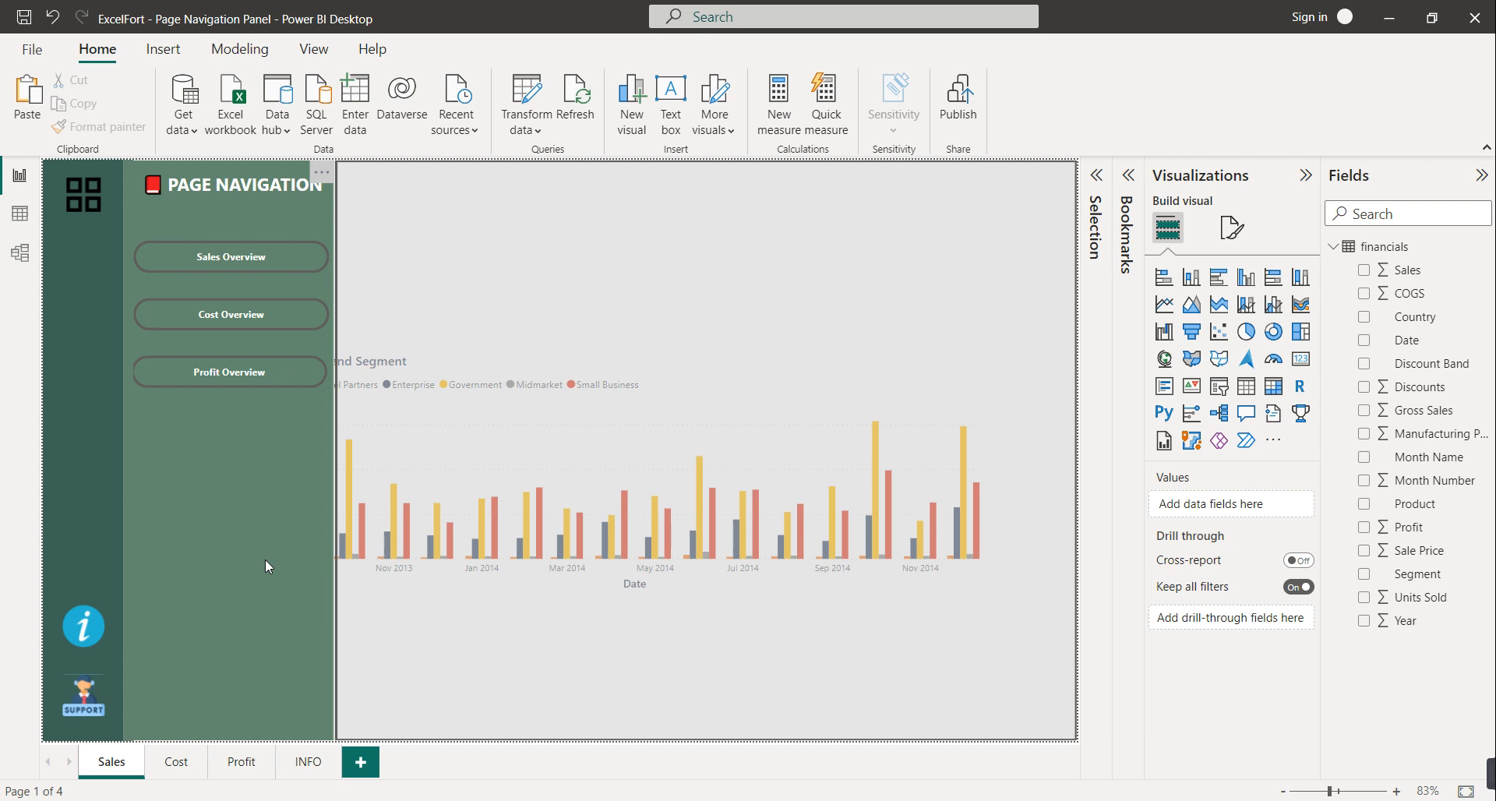
pyautogui.keyDown('ctrl'); pyautogui.click(230, 331); pyautogui.keyUp('ctrl')
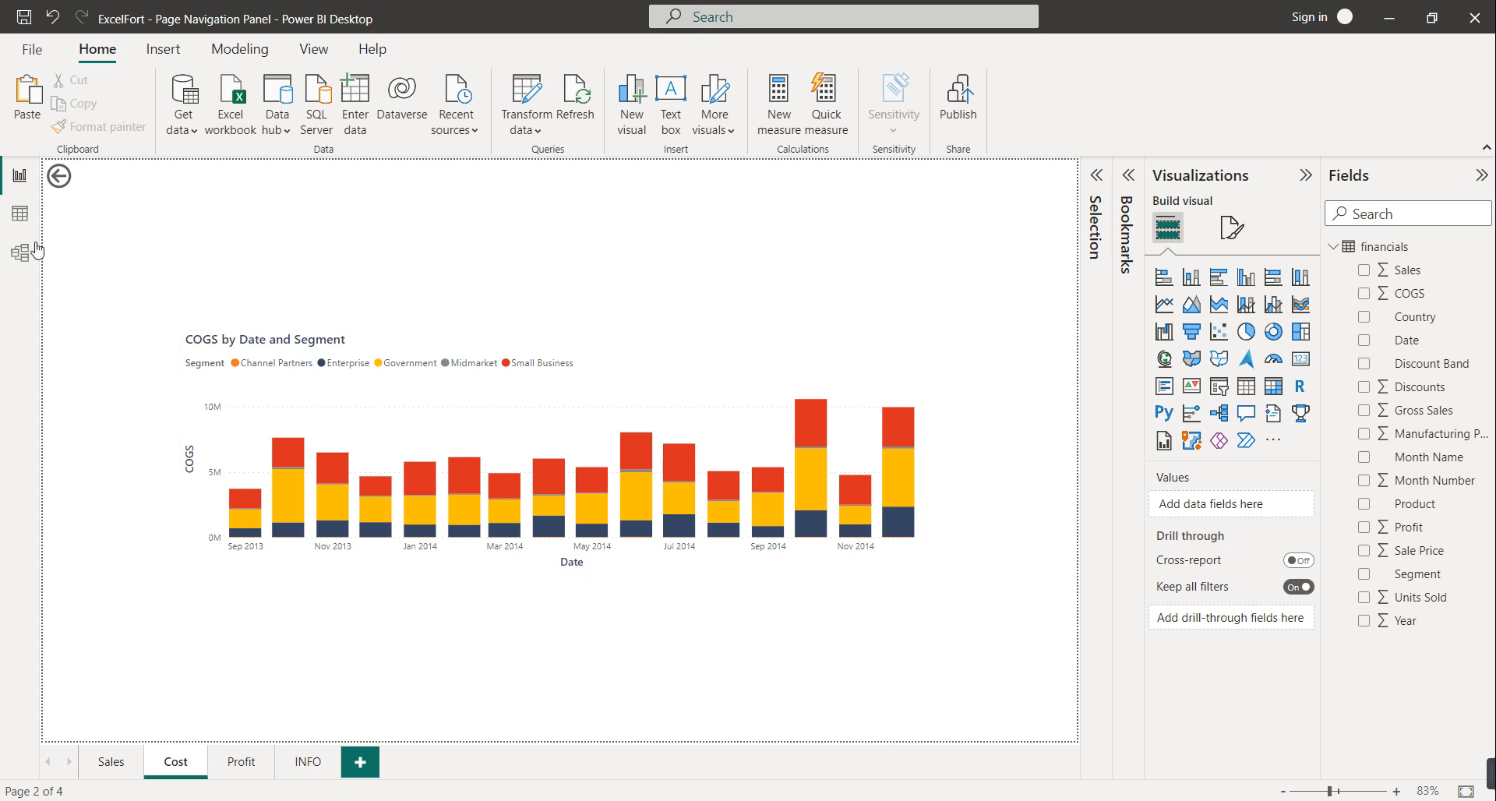
pyautogui.keyDown('ctrl'); pyautogui.click(57, 181); pyautogui.keyUp('ctrl')
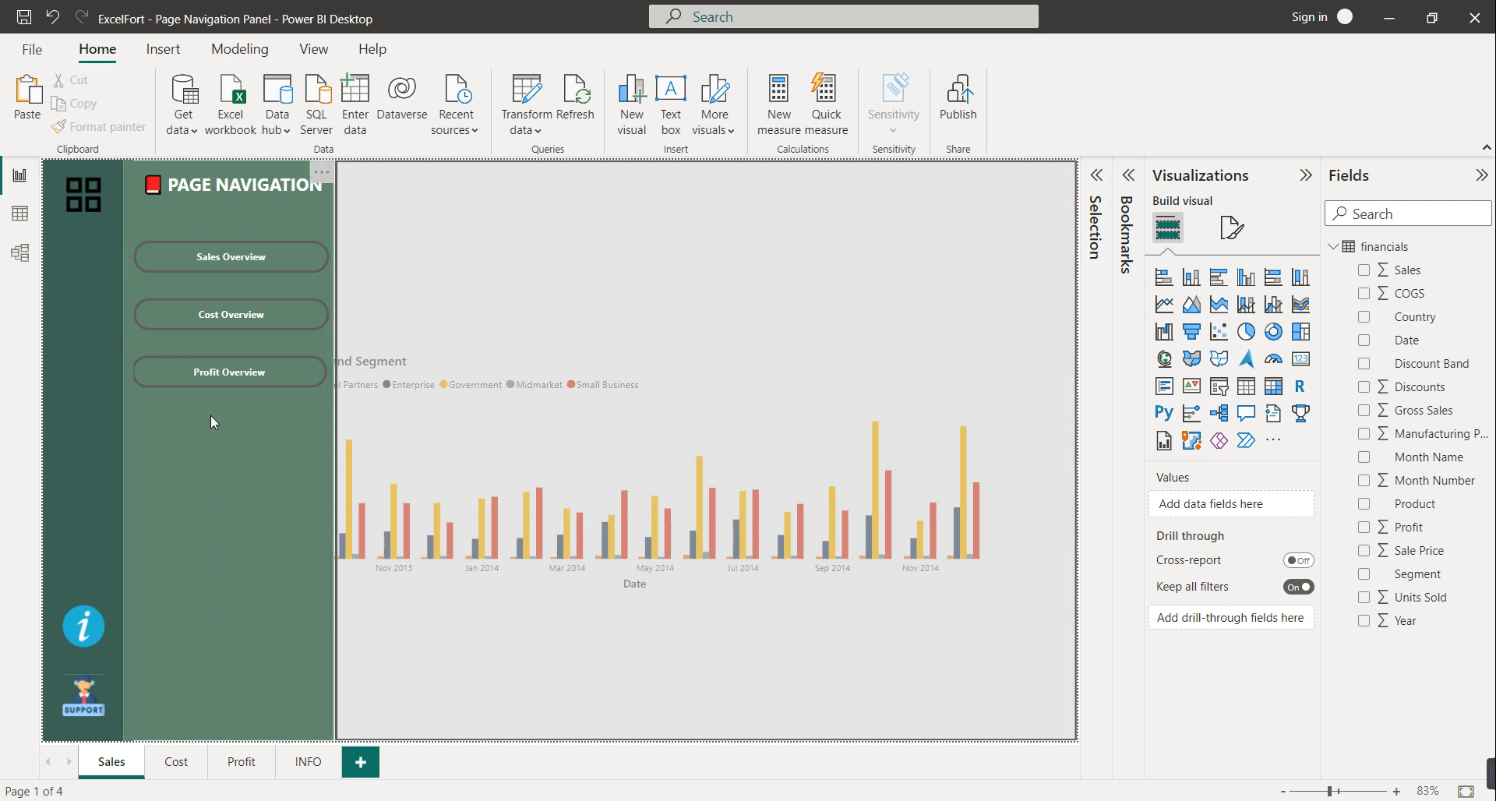
pyautogui.keyDown('ctrl'); pyautogui.click(226, 375); pyautogui.keyUp('ctrl')
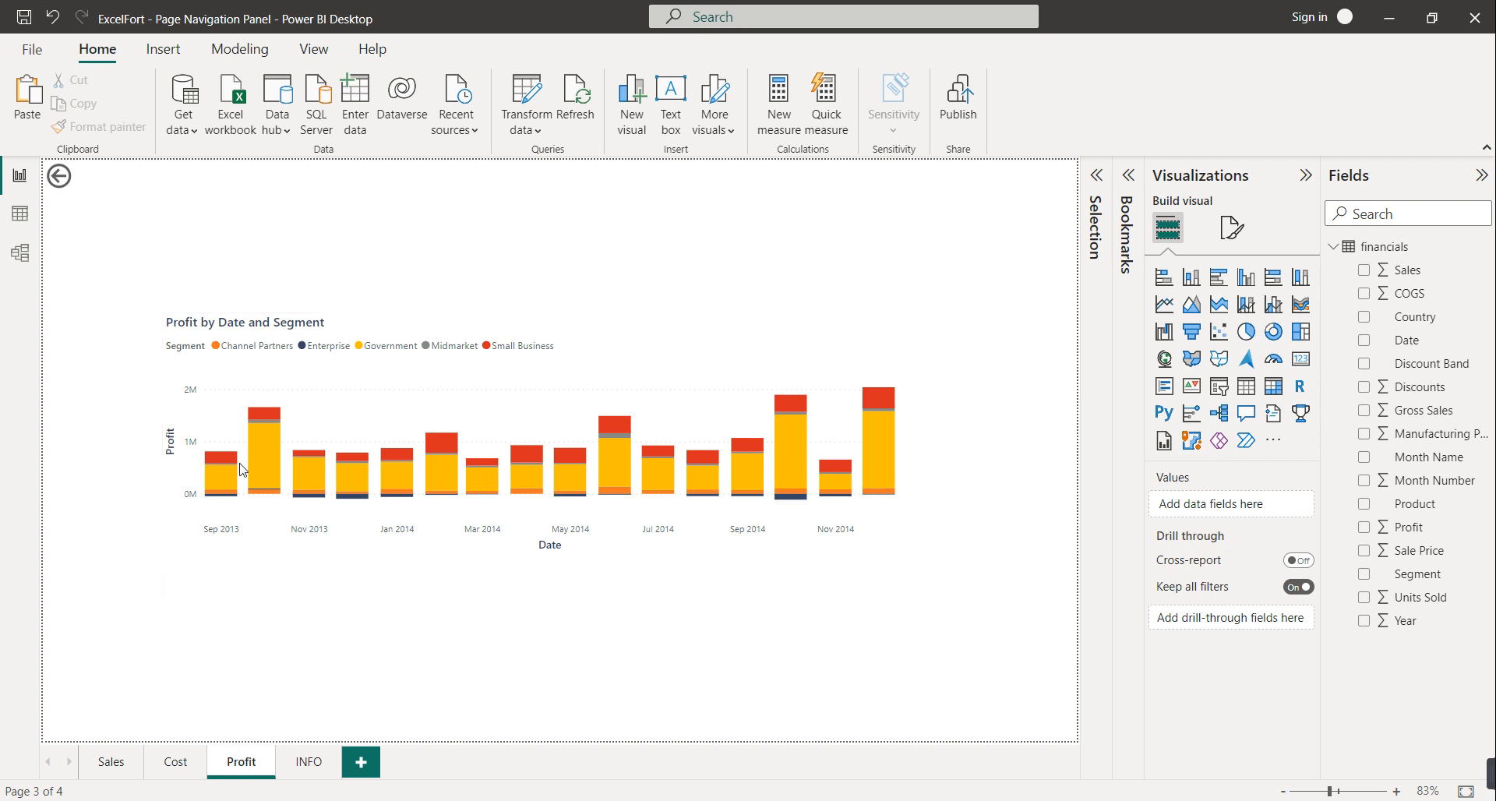
pyautogui.keyDown('ctrl'); pyautogui.click(61, 178); pyautogui.keyUp('ctrl')
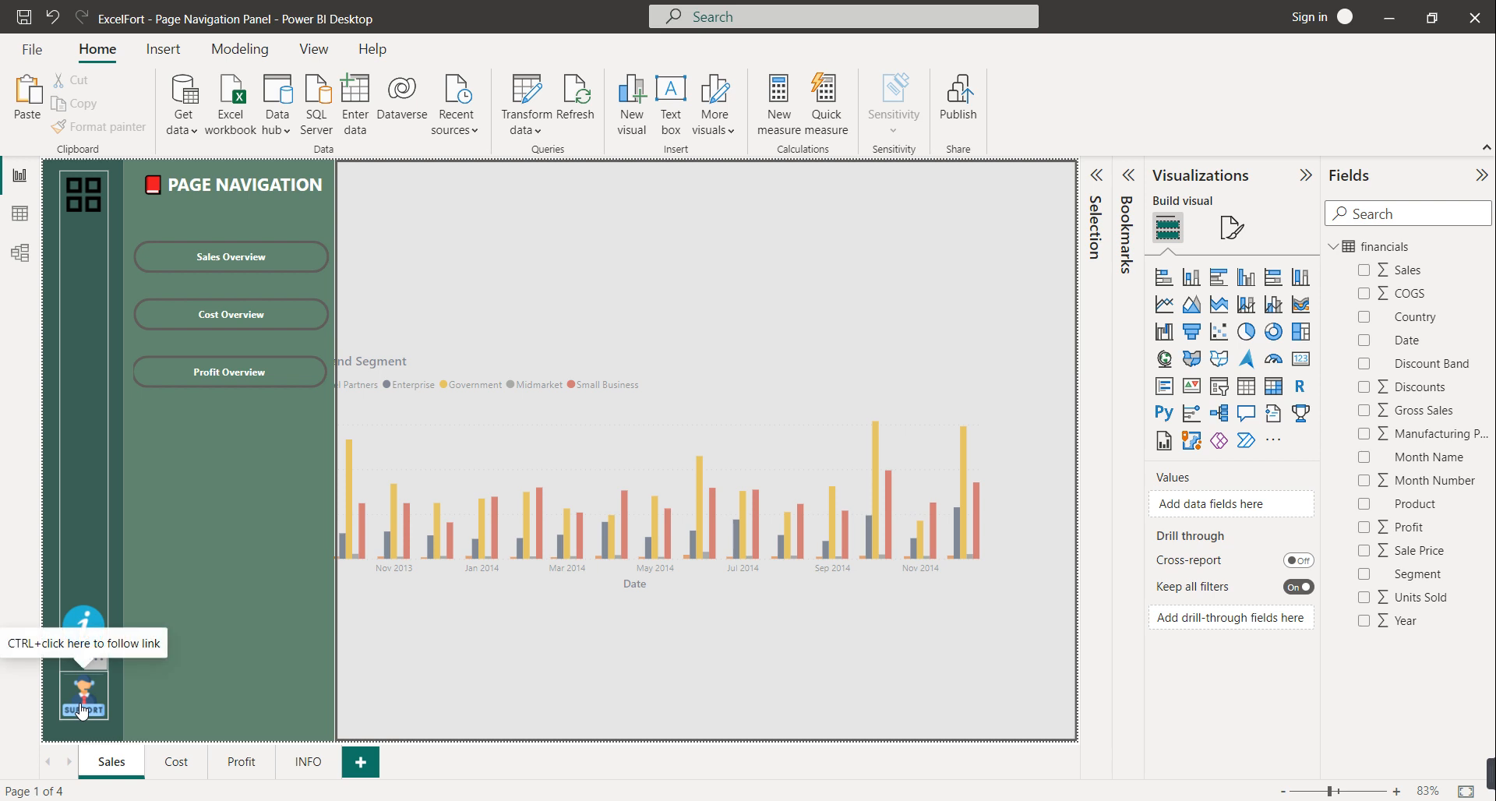
pyautogui.keyDown('ctrl'); pyautogui.click(84, 621); pyautogui.keyUp('ctrl')
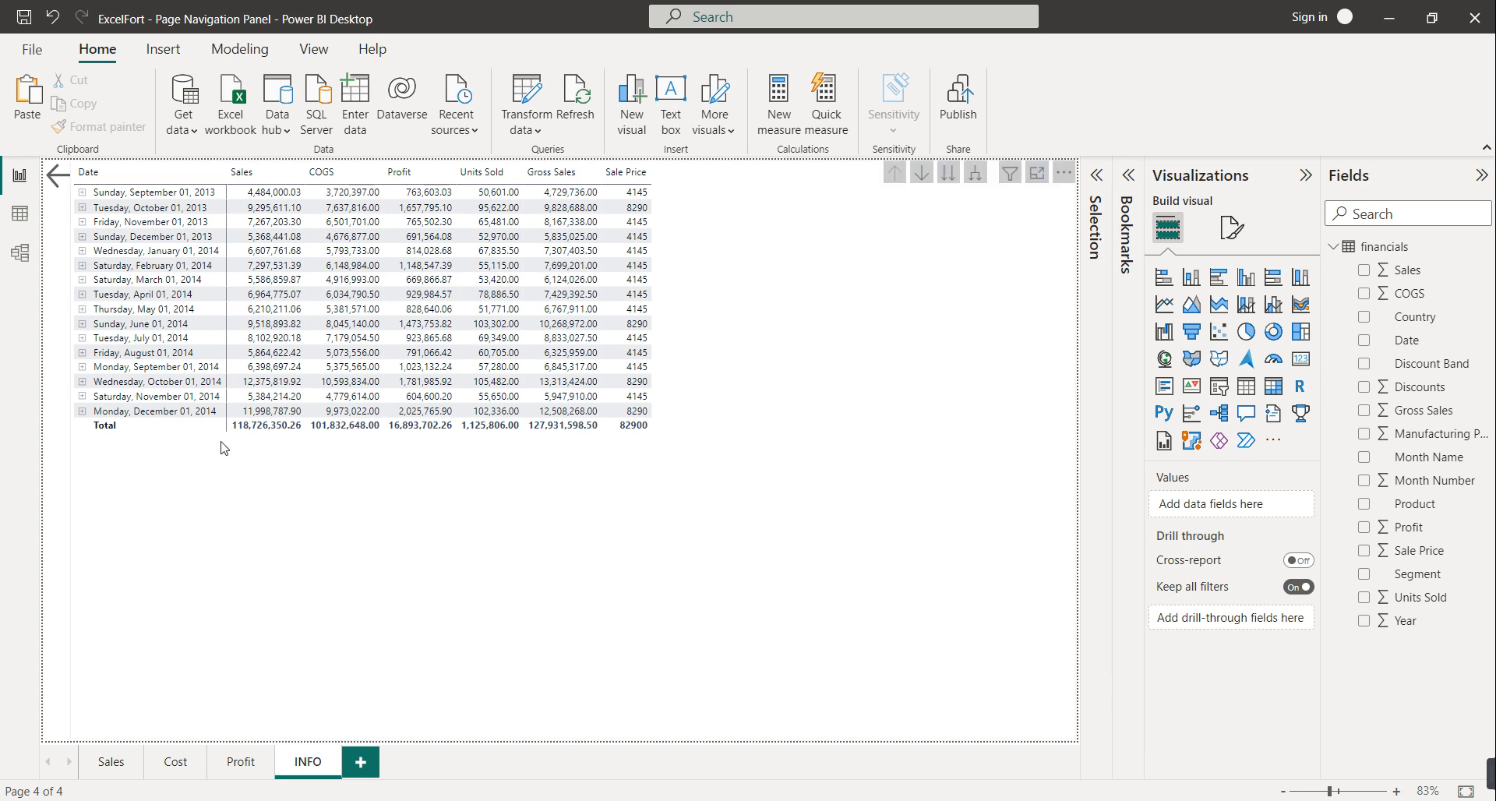
# Go back from INFO to Sales, then switch to the empty Page 1
pyautogui.keyDown('ctrl'); pyautogui.click(66, 175); pyautogui.keyUp('ctrl')
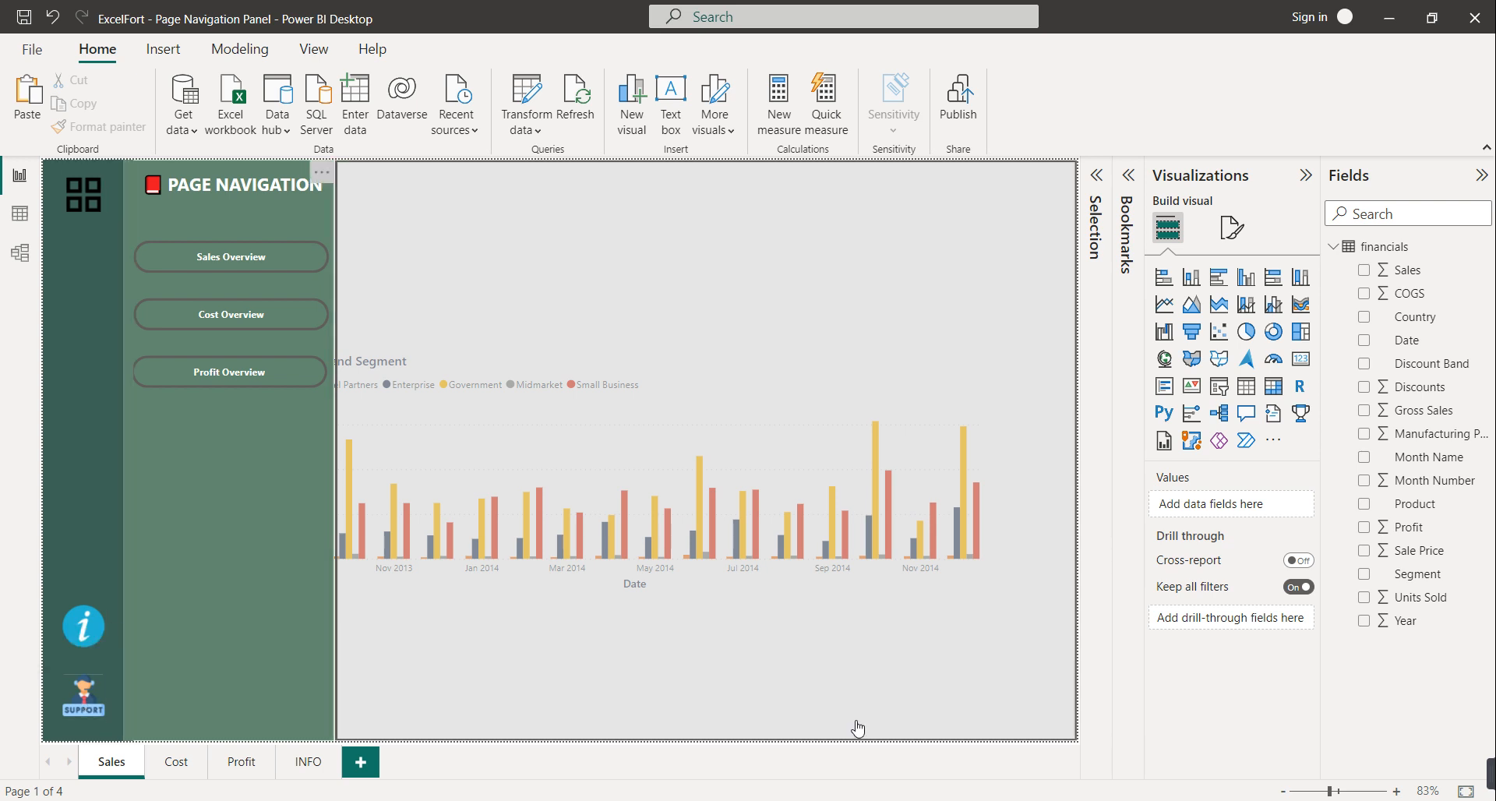
pyautogui.click(1245, 776)
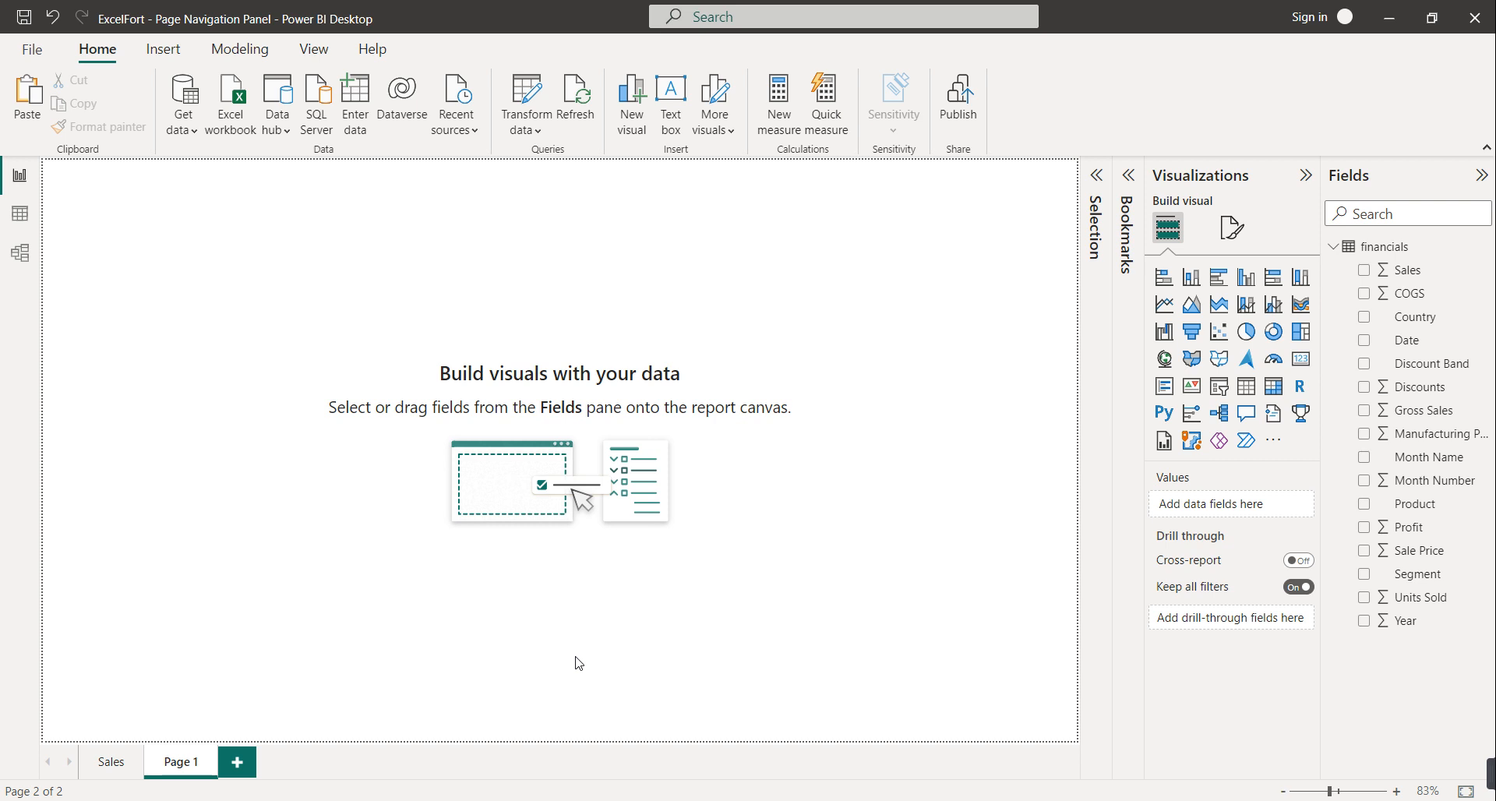
# Insert a rectangle stretched full height at the left page edge, set to 100 px wide
pyautogui.click(178, 54)
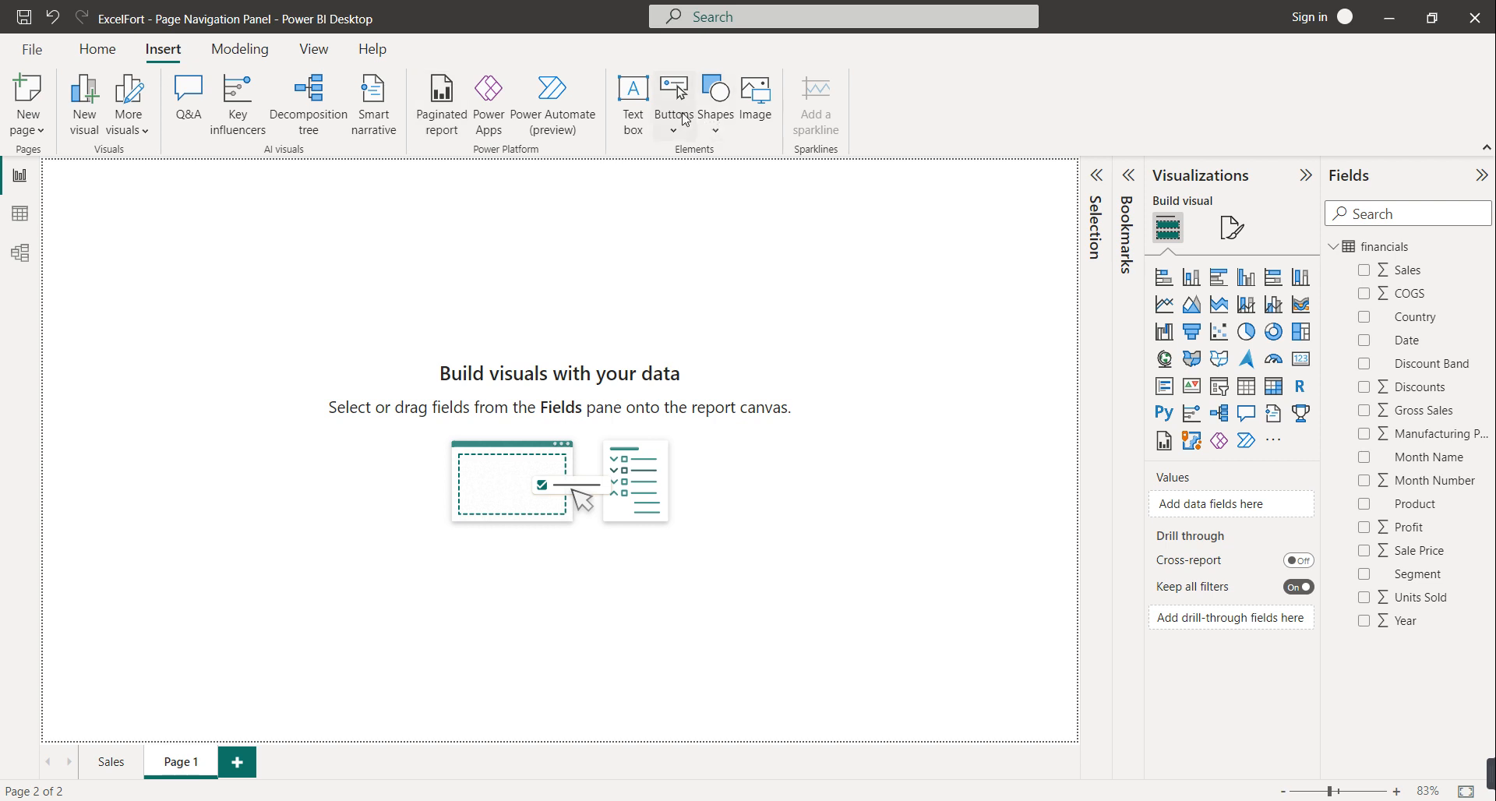
pyautogui.click(722, 124)
pyautogui.click(714, 195)
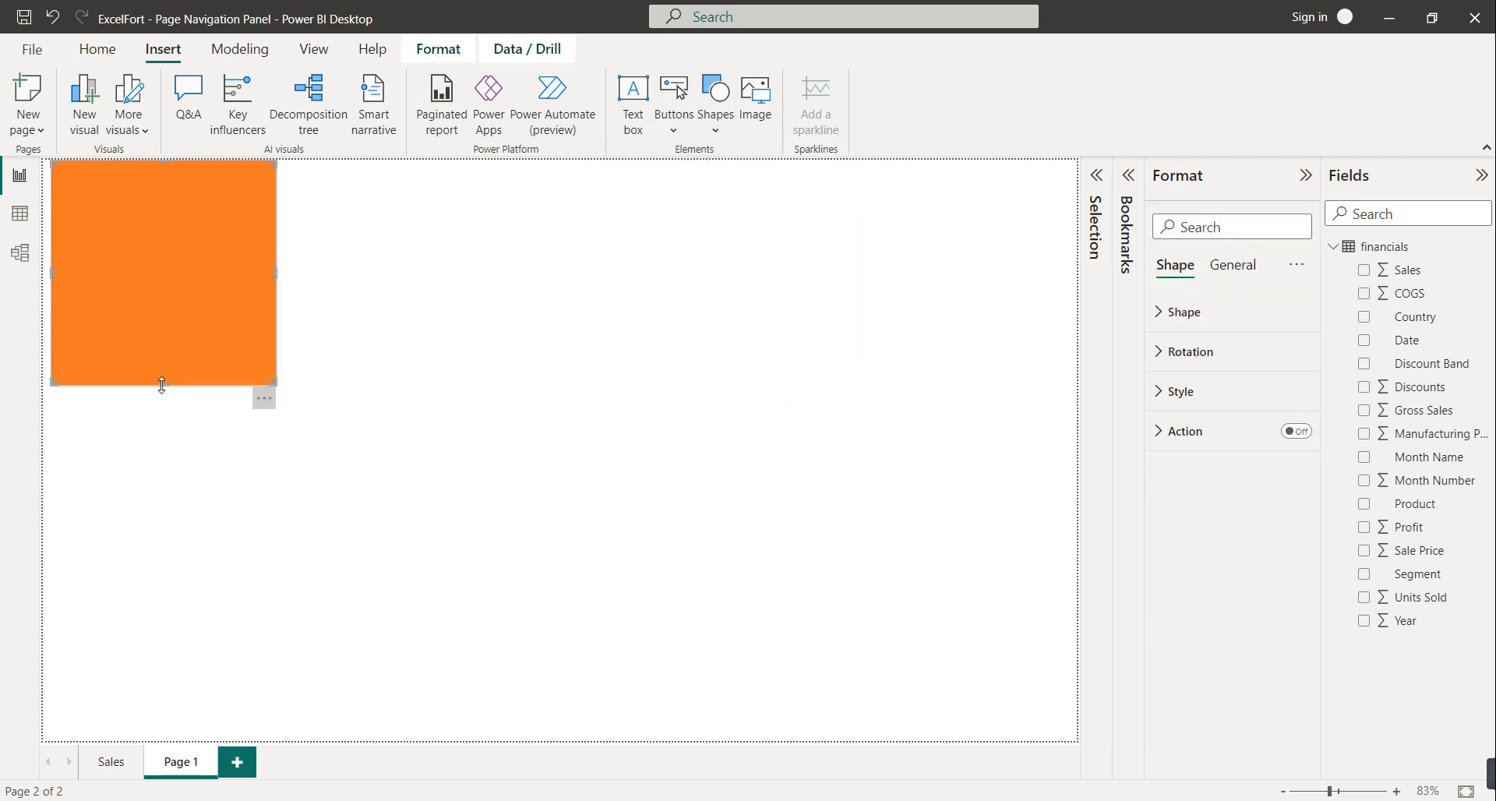
pyautogui.moveTo(161, 384); pyautogui.dragTo(161, 740)
pyautogui.moveTo(119, 521); pyautogui.dragTo(94, 527)
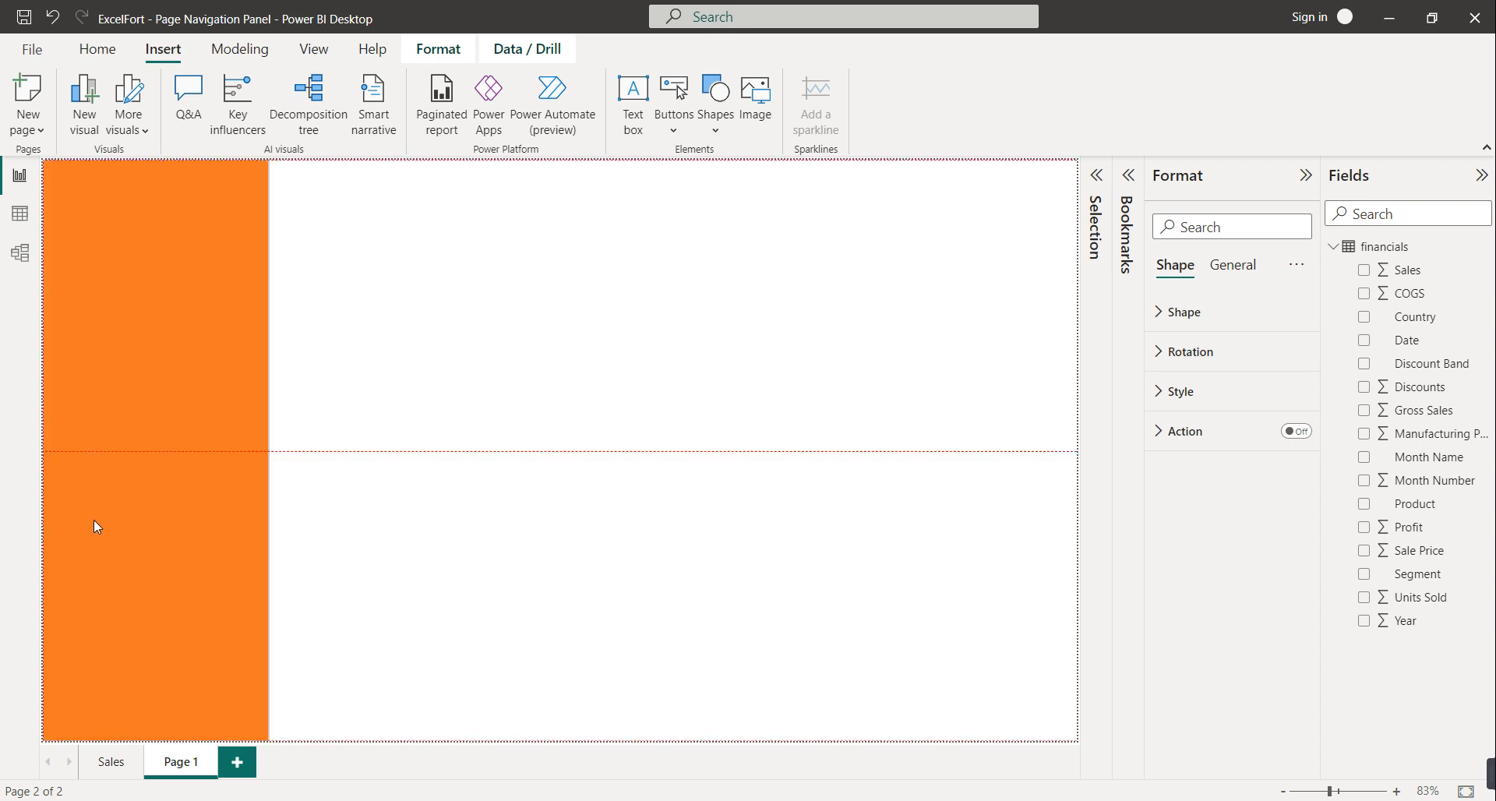
pyautogui.click(1232, 265)
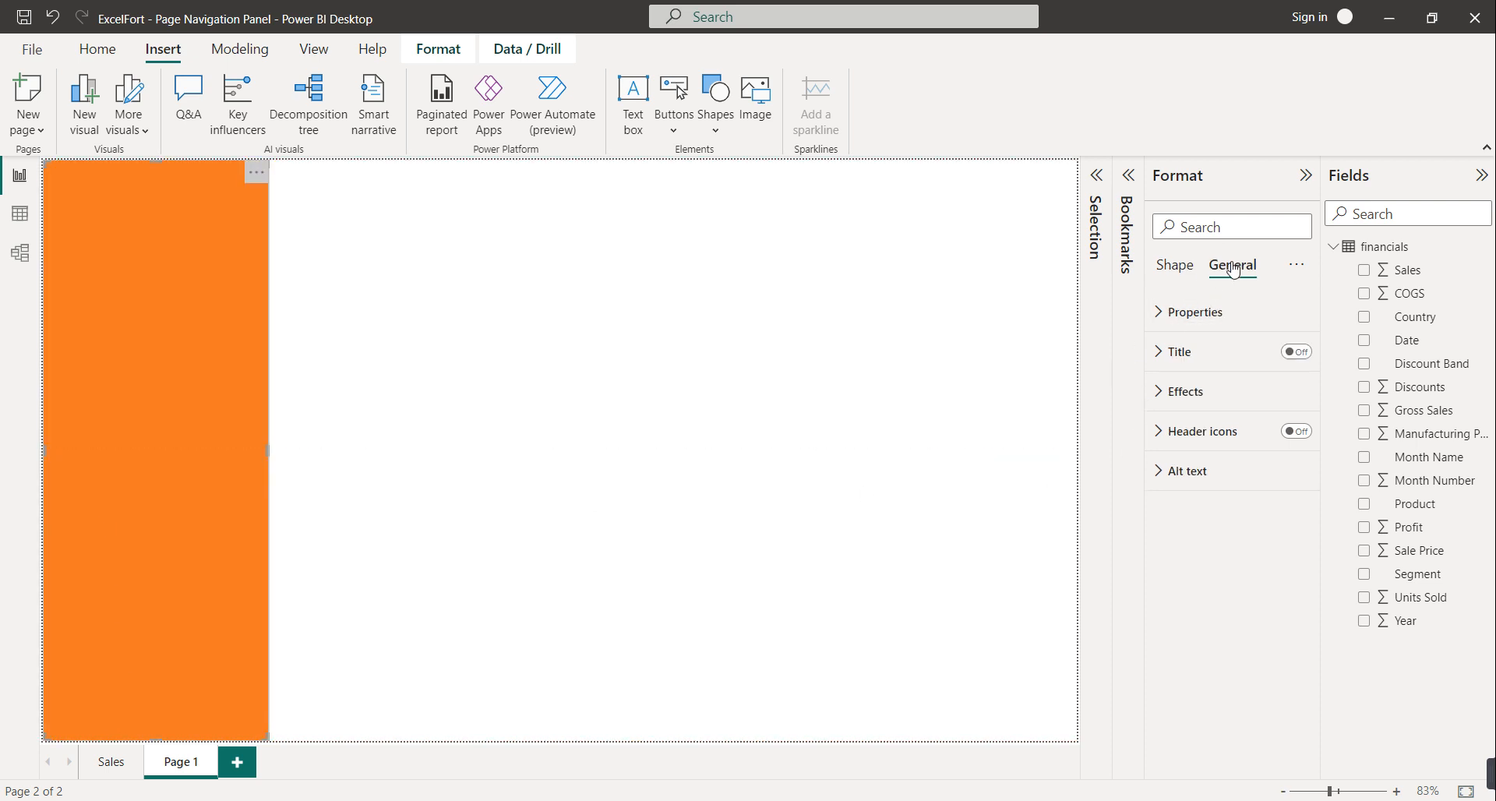
pyautogui.click(1196, 311)
pyautogui.moveTo(1183, 452); pyautogui.dragTo(1154, 461)
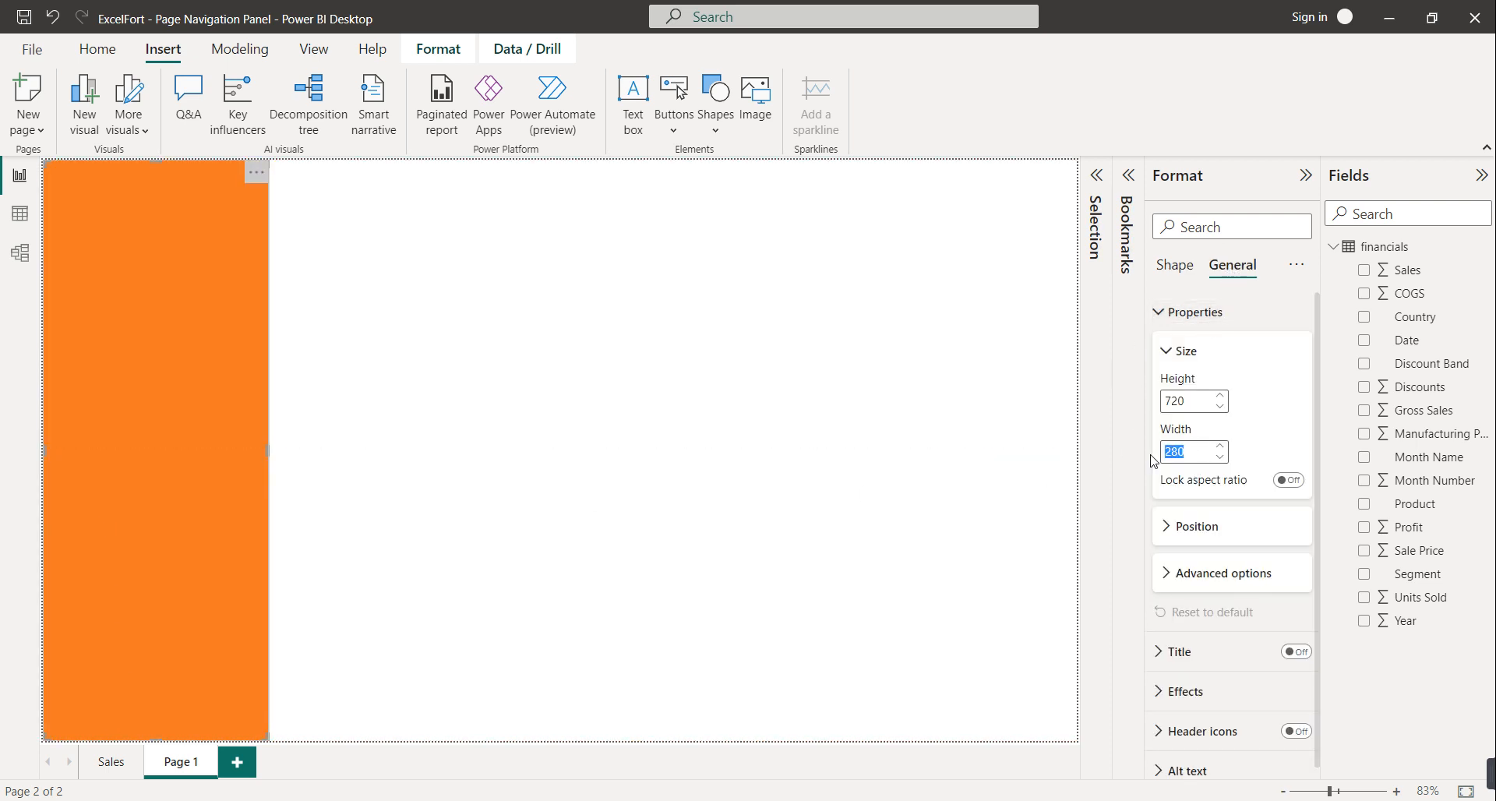
pyautogui.write('100')
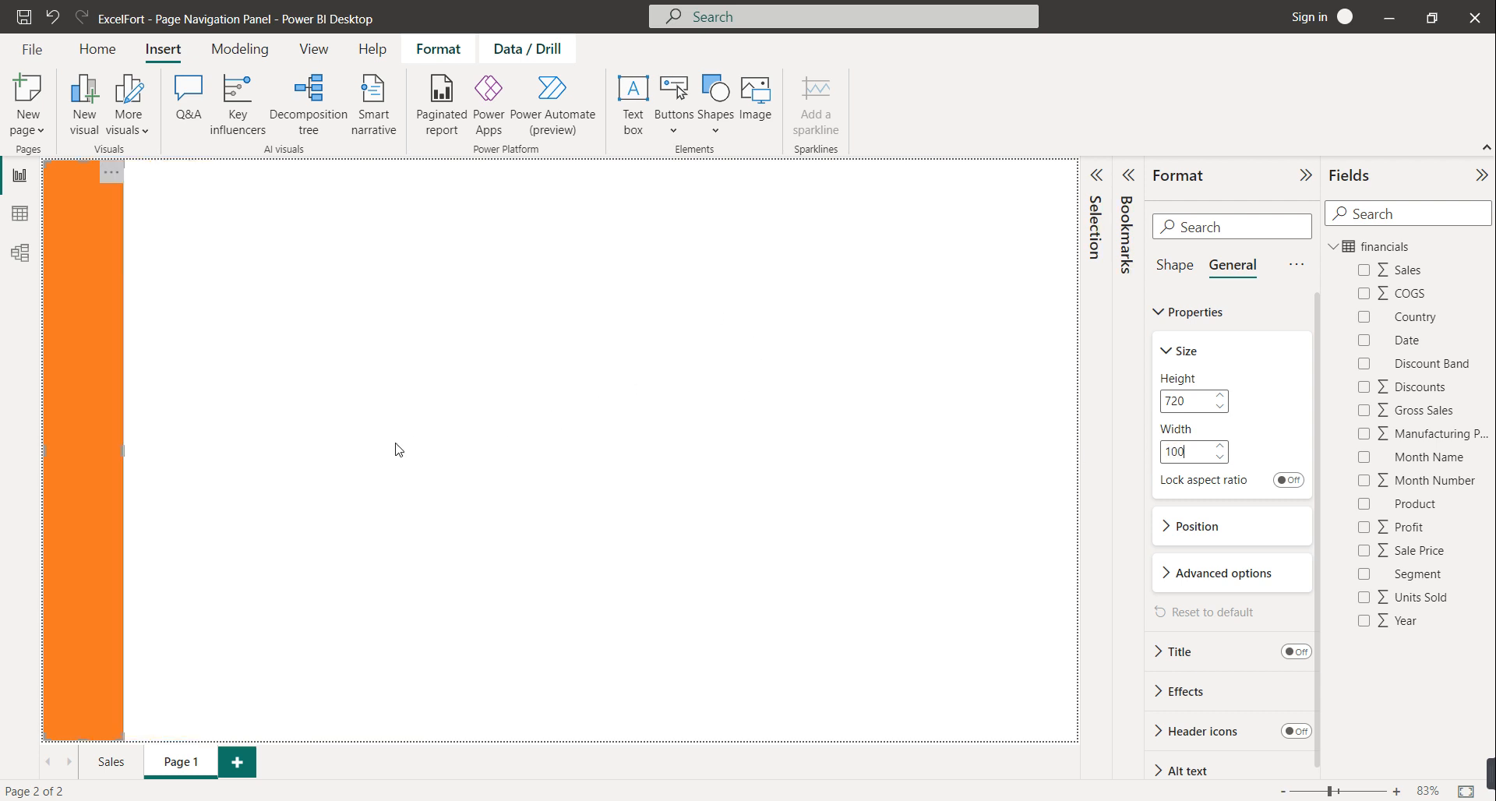
pyautogui.click(342, 448)
# Fill the rectangle with dark green #3C6255
pyautogui.click(109, 399)
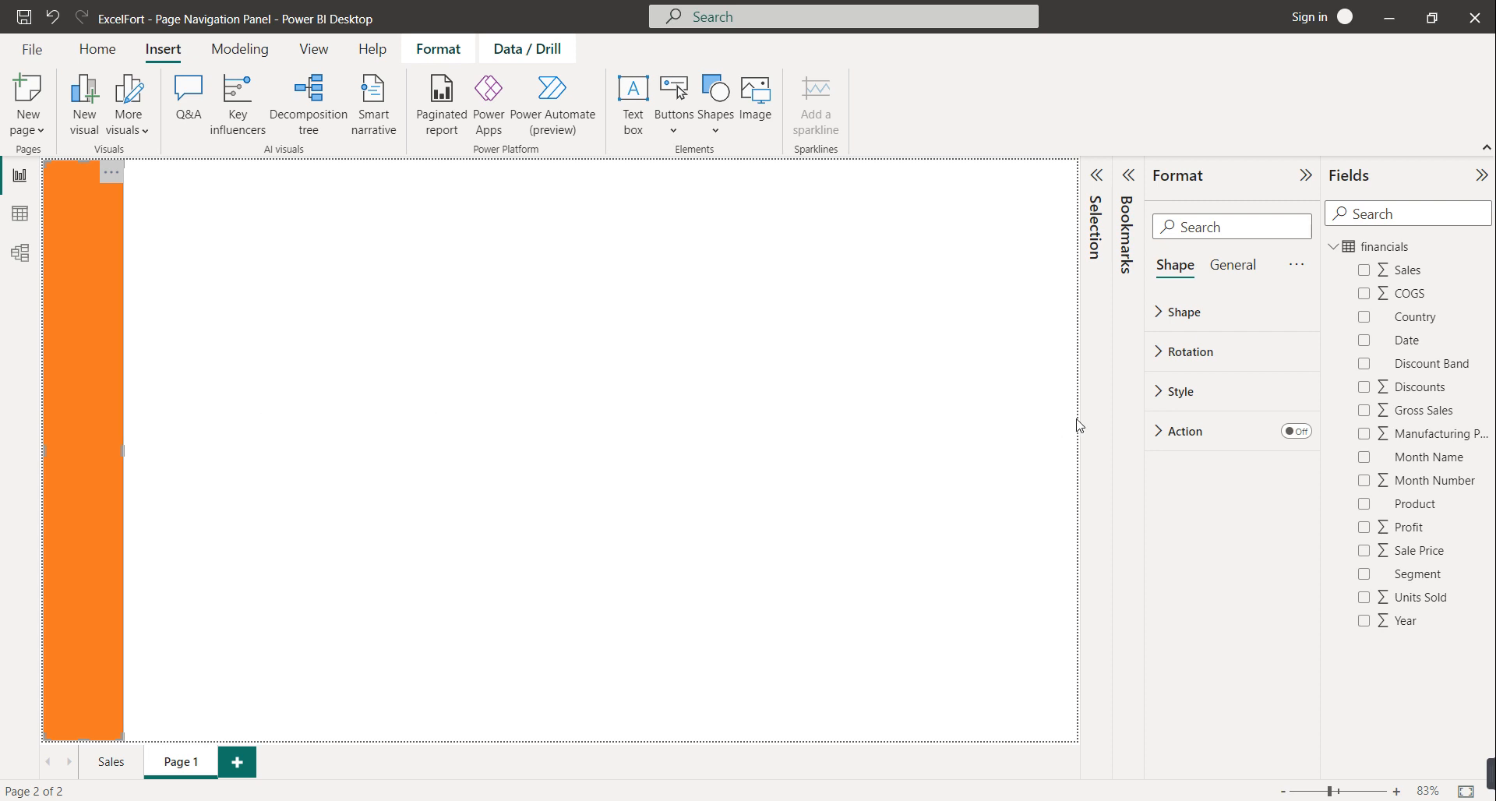
pyautogui.click(1201, 401)
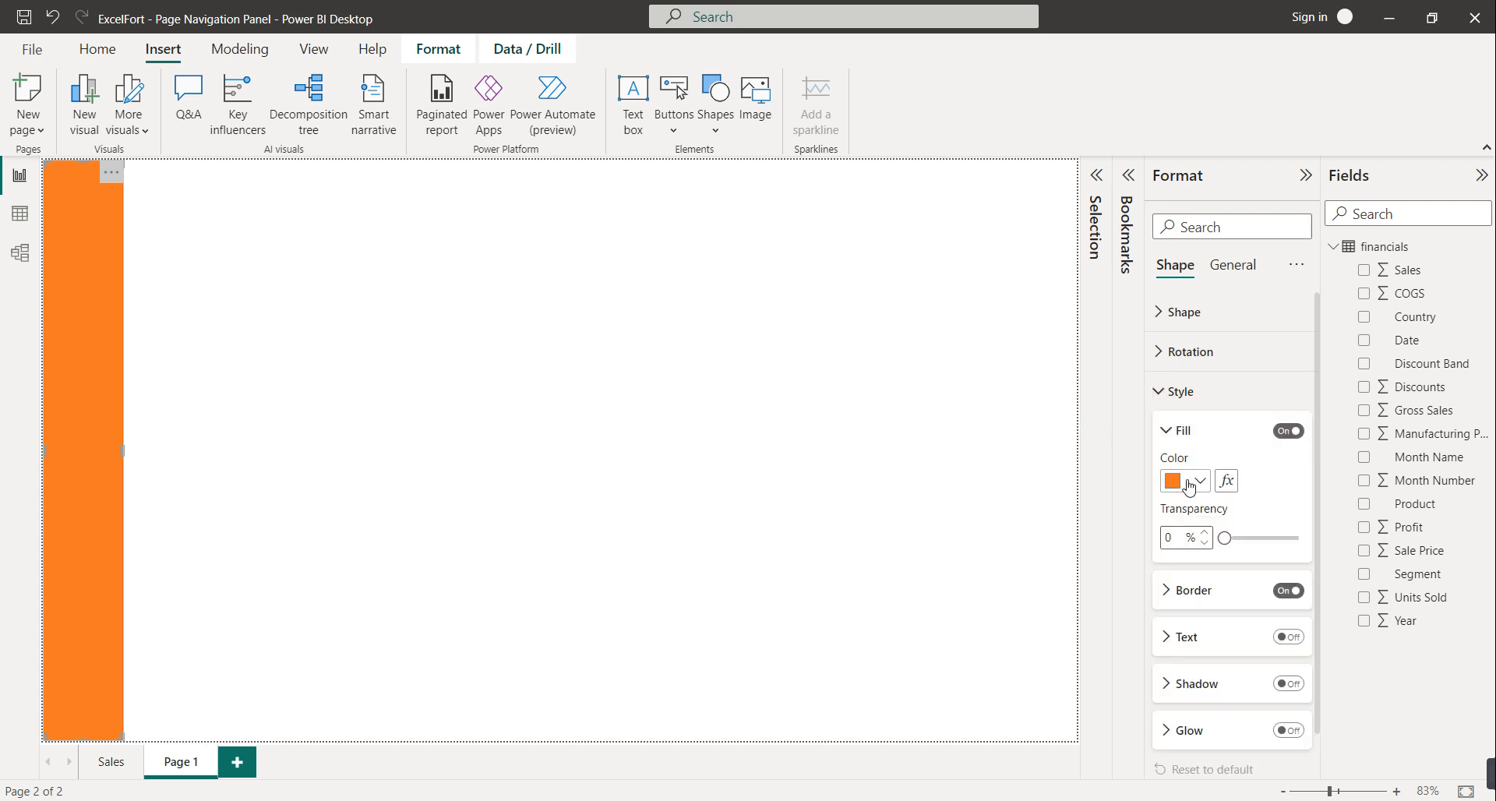
pyautogui.click(1189, 487)
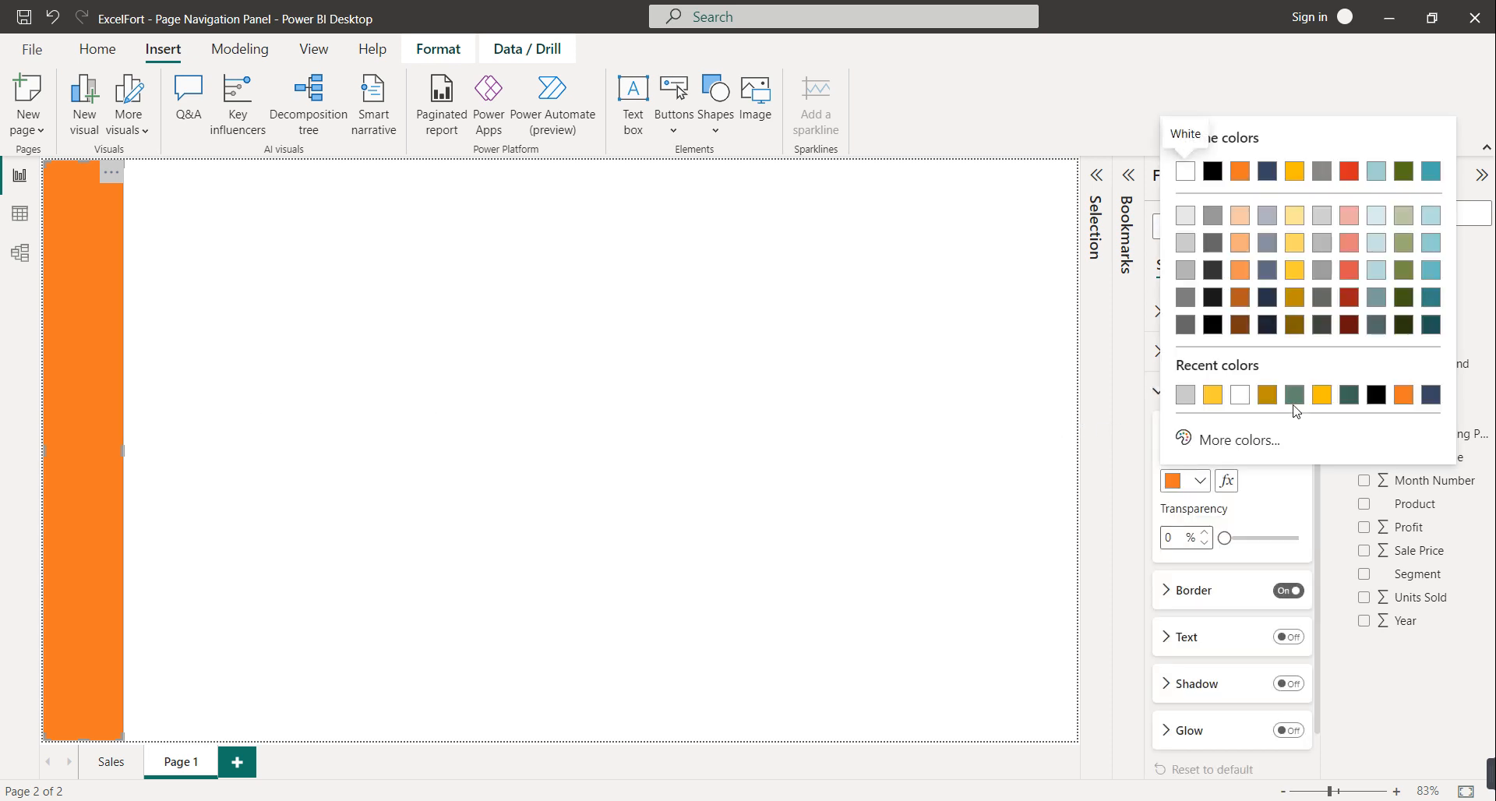
pyautogui.click(1351, 395)
pyautogui.click(834, 494)
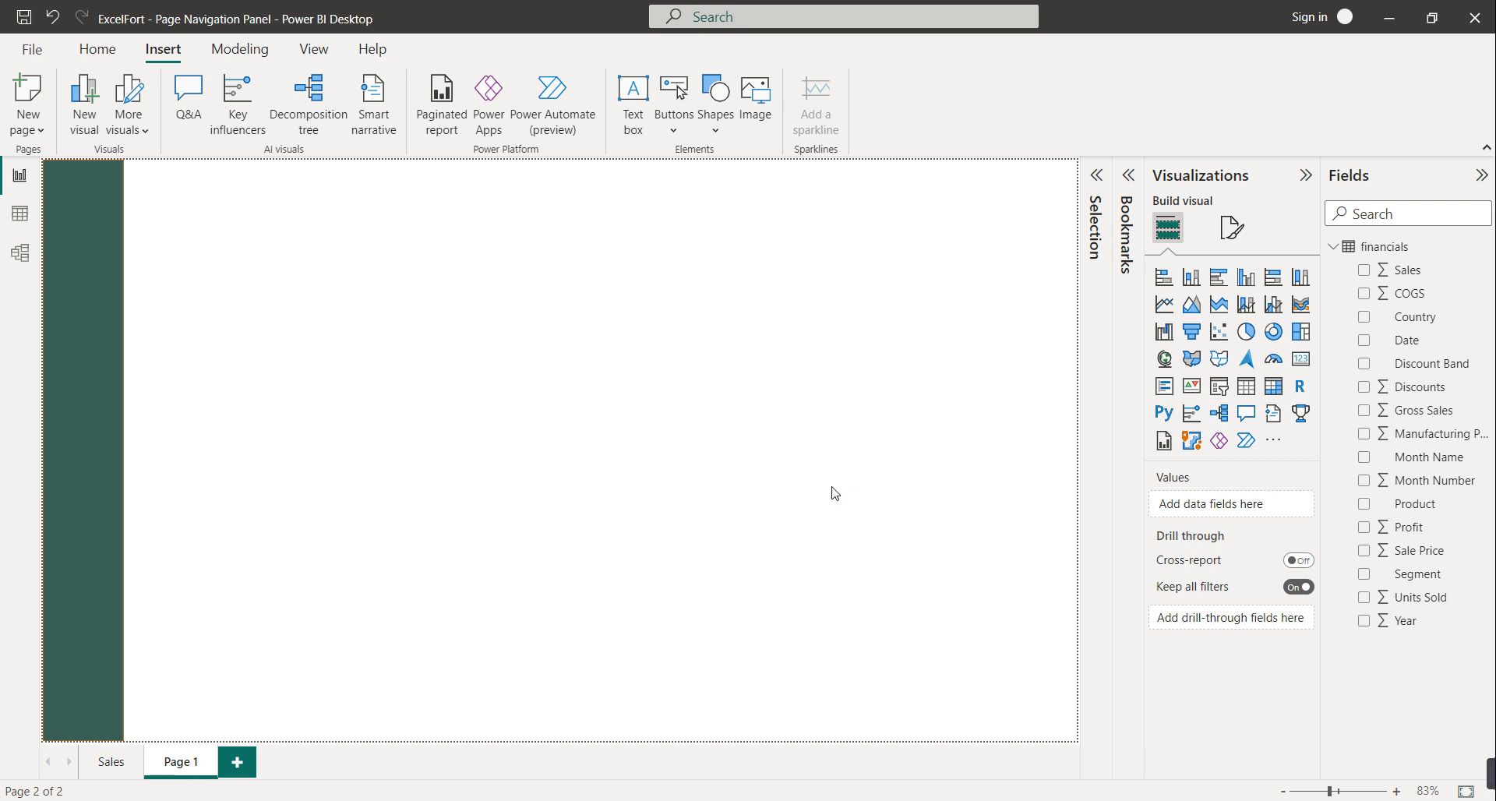
# Remove the border from the green panel rectangle
pyautogui.click(55, 443)
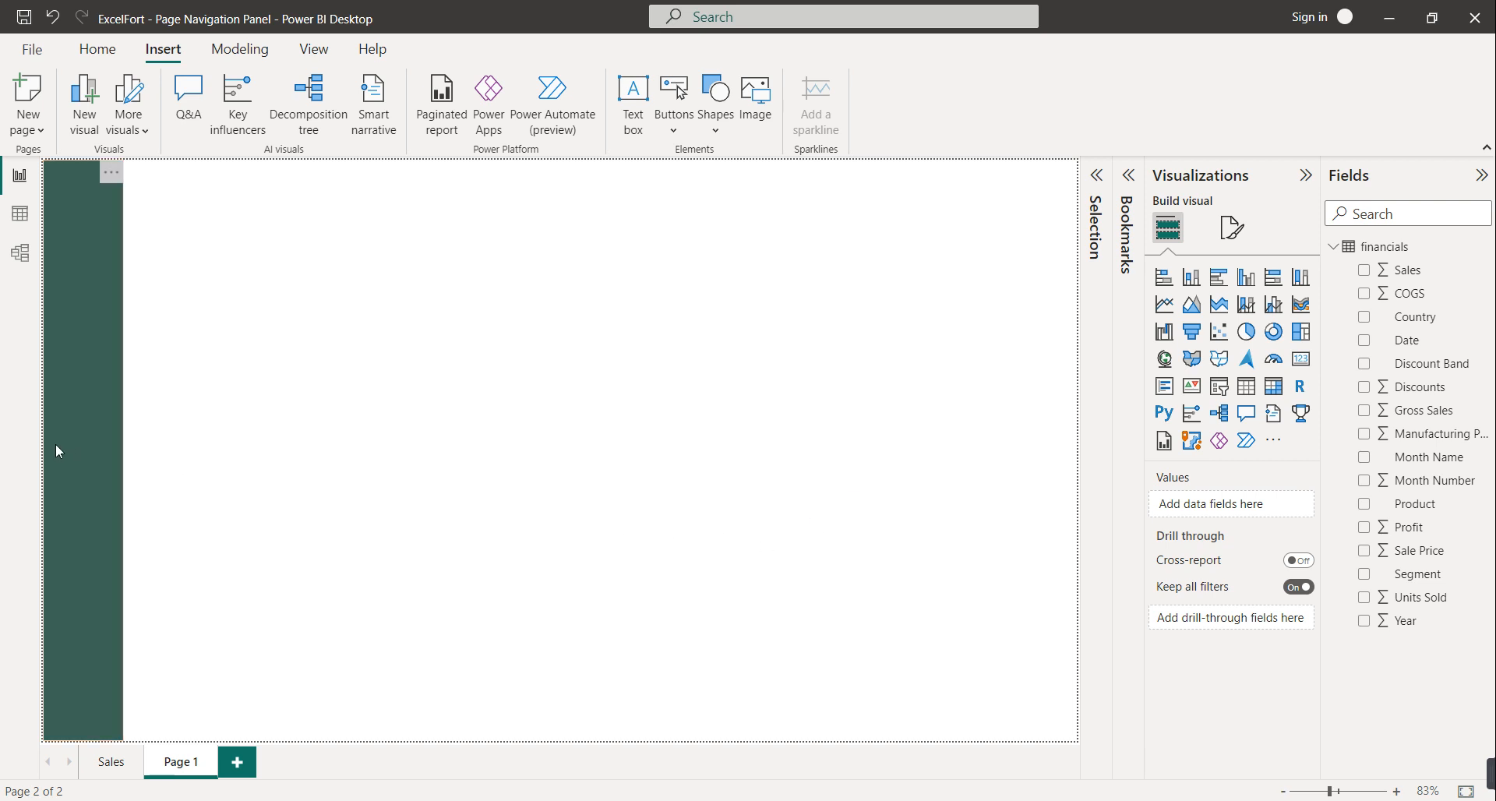
pyautogui.click(1233, 274)
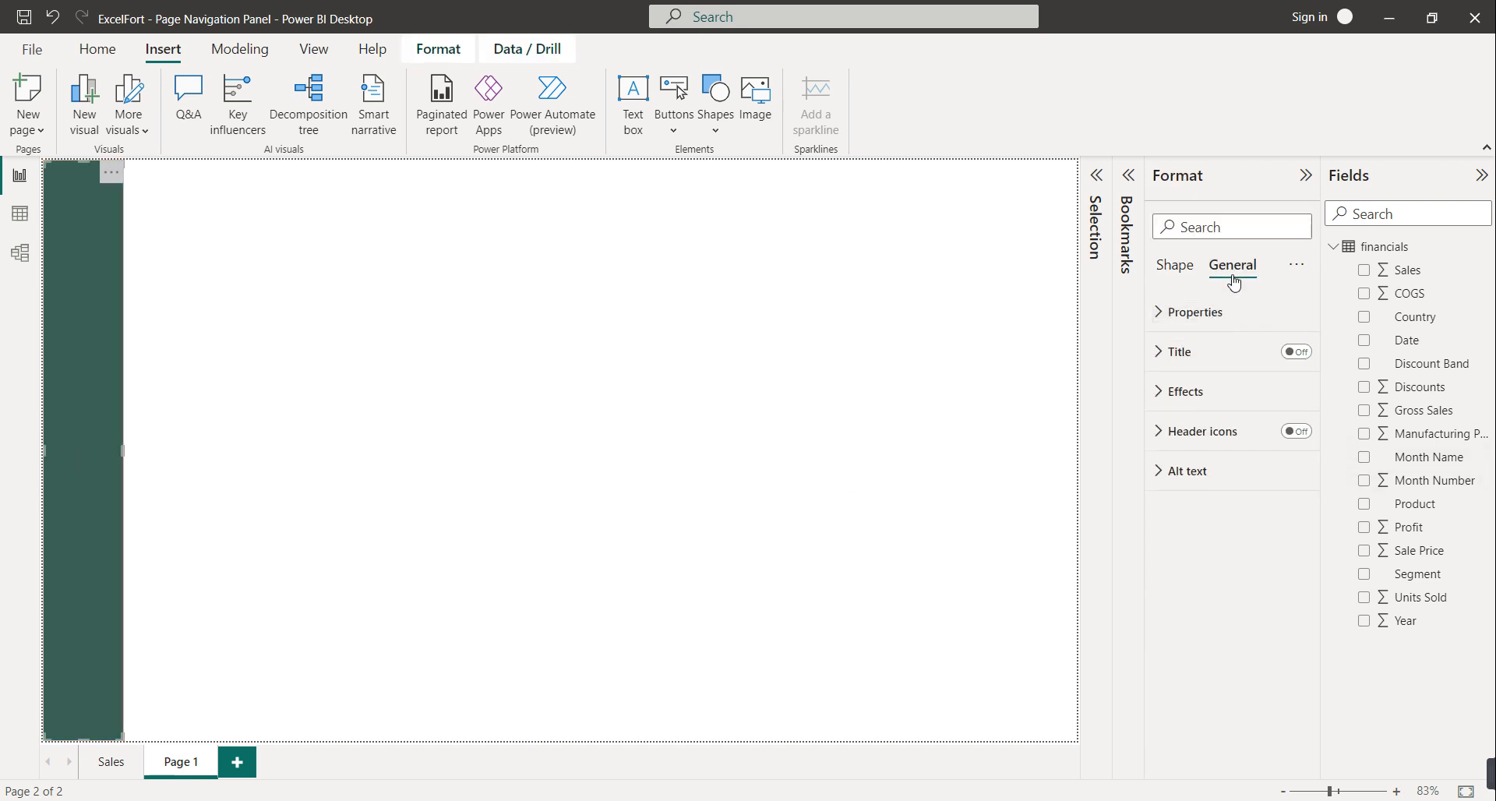
pyautogui.click(1188, 275)
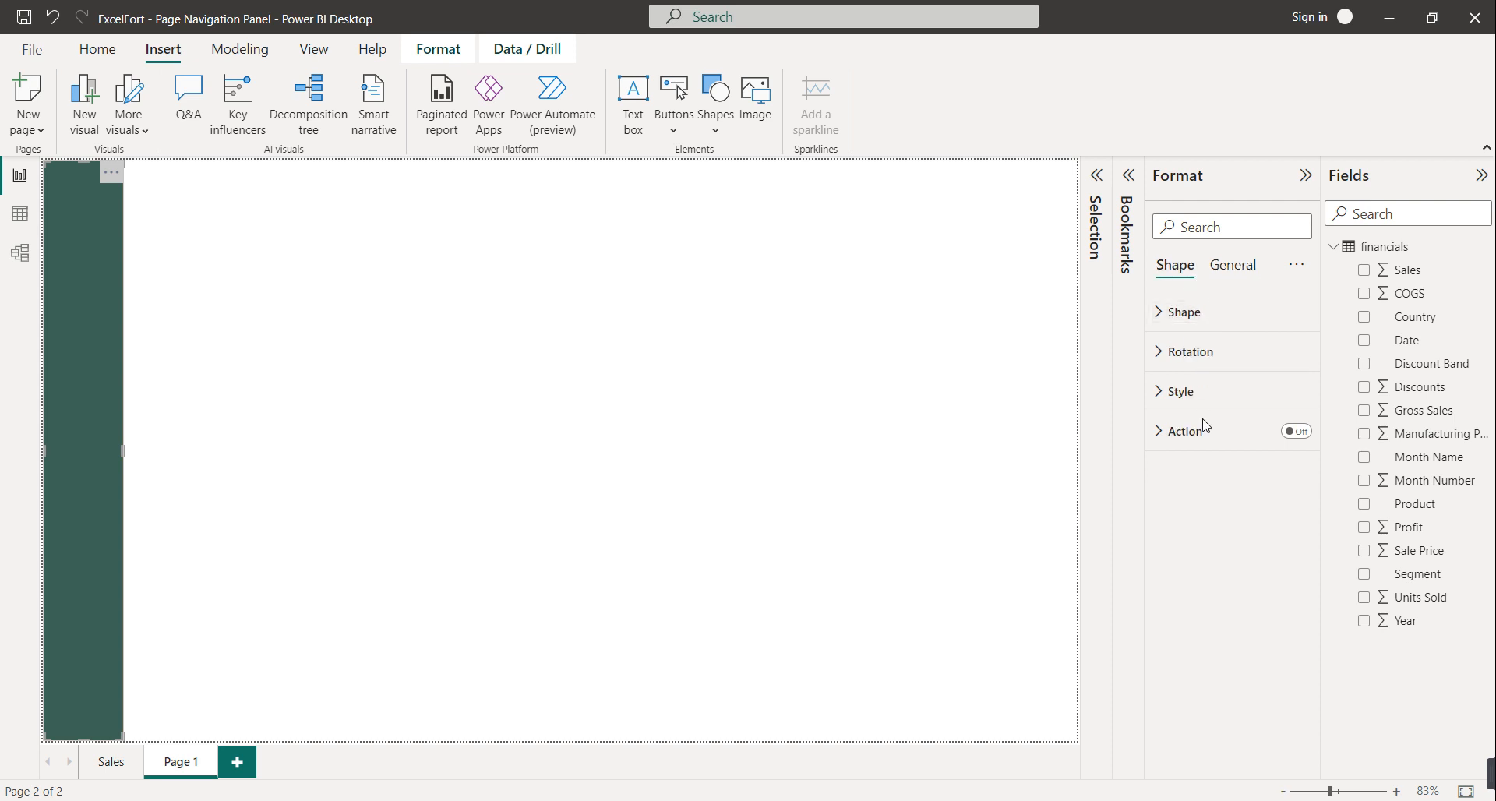
pyautogui.click(1193, 404)
pyautogui.click(1281, 607)
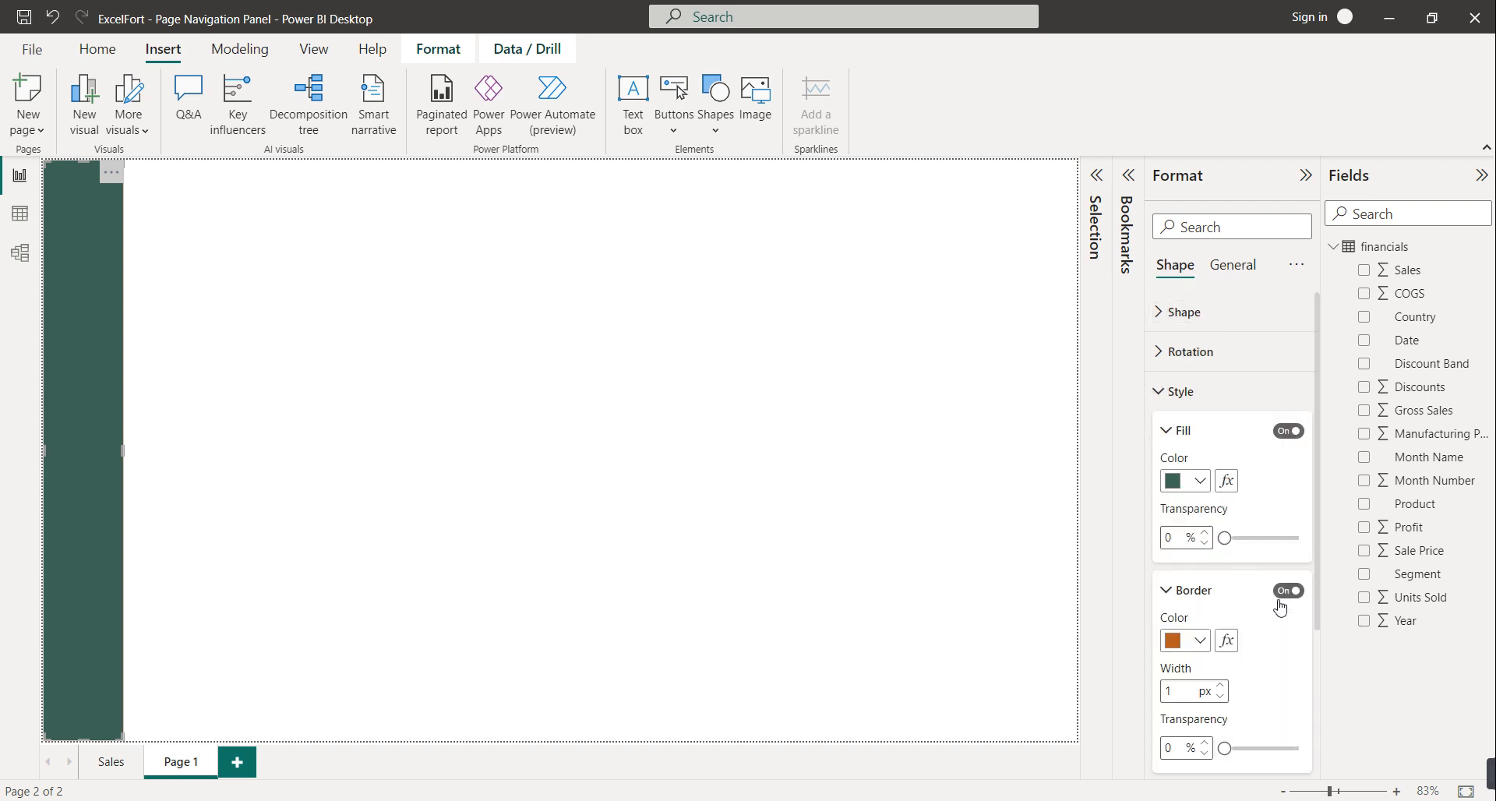
pyautogui.click(1288, 590)
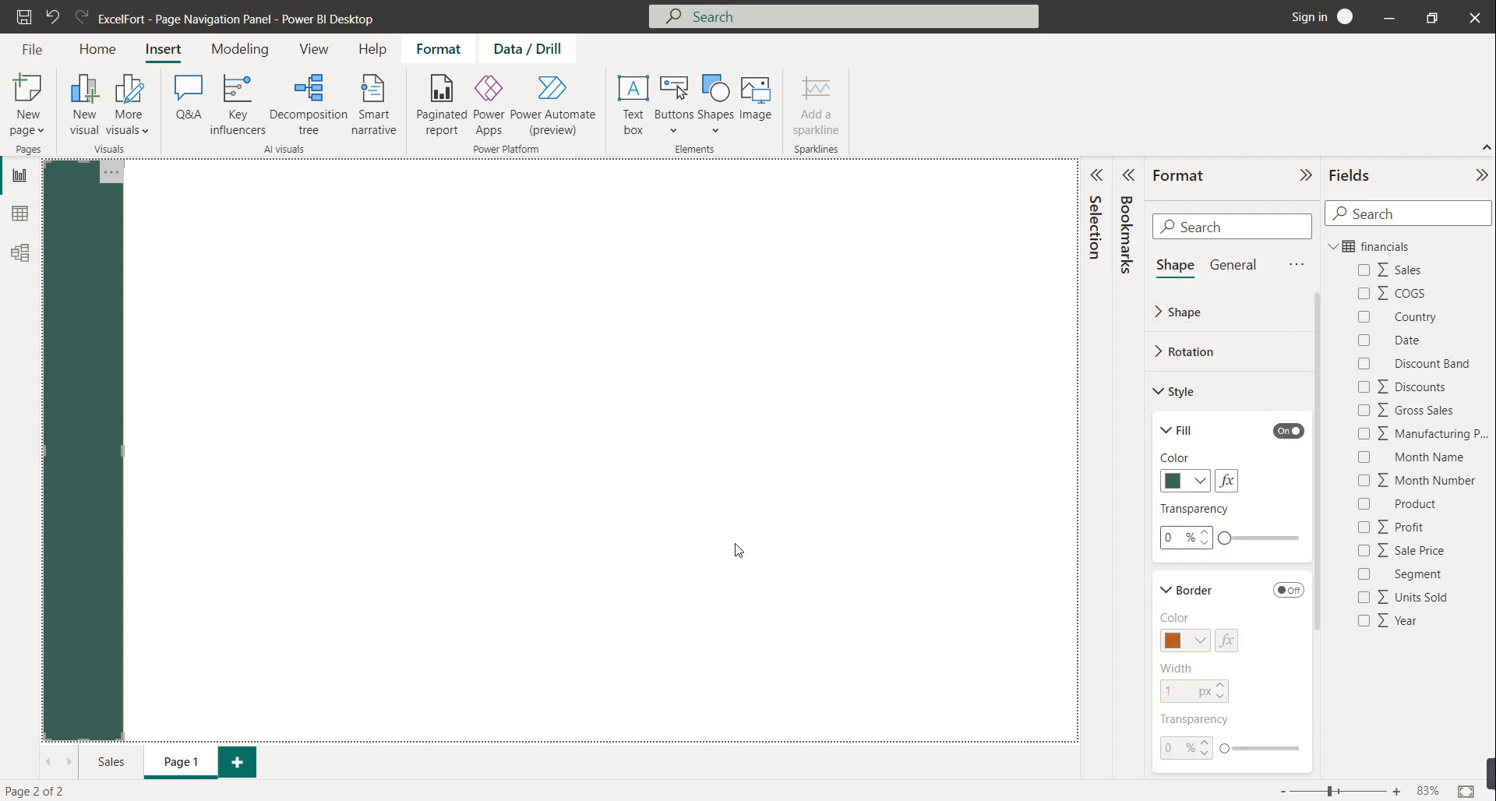
pyautogui.click(159, 450)
# Place a copy of the green strip beside the first and narrow it to 12 px wide
pyautogui.click(82, 418)
pyautogui.moveTo(83, 418); pyautogui.dragTo(162, 428)
pyautogui.click(1229, 273)
pyautogui.click(1213, 312)
pyautogui.moveTo(1188, 452); pyautogui.dragTo(1153, 454)
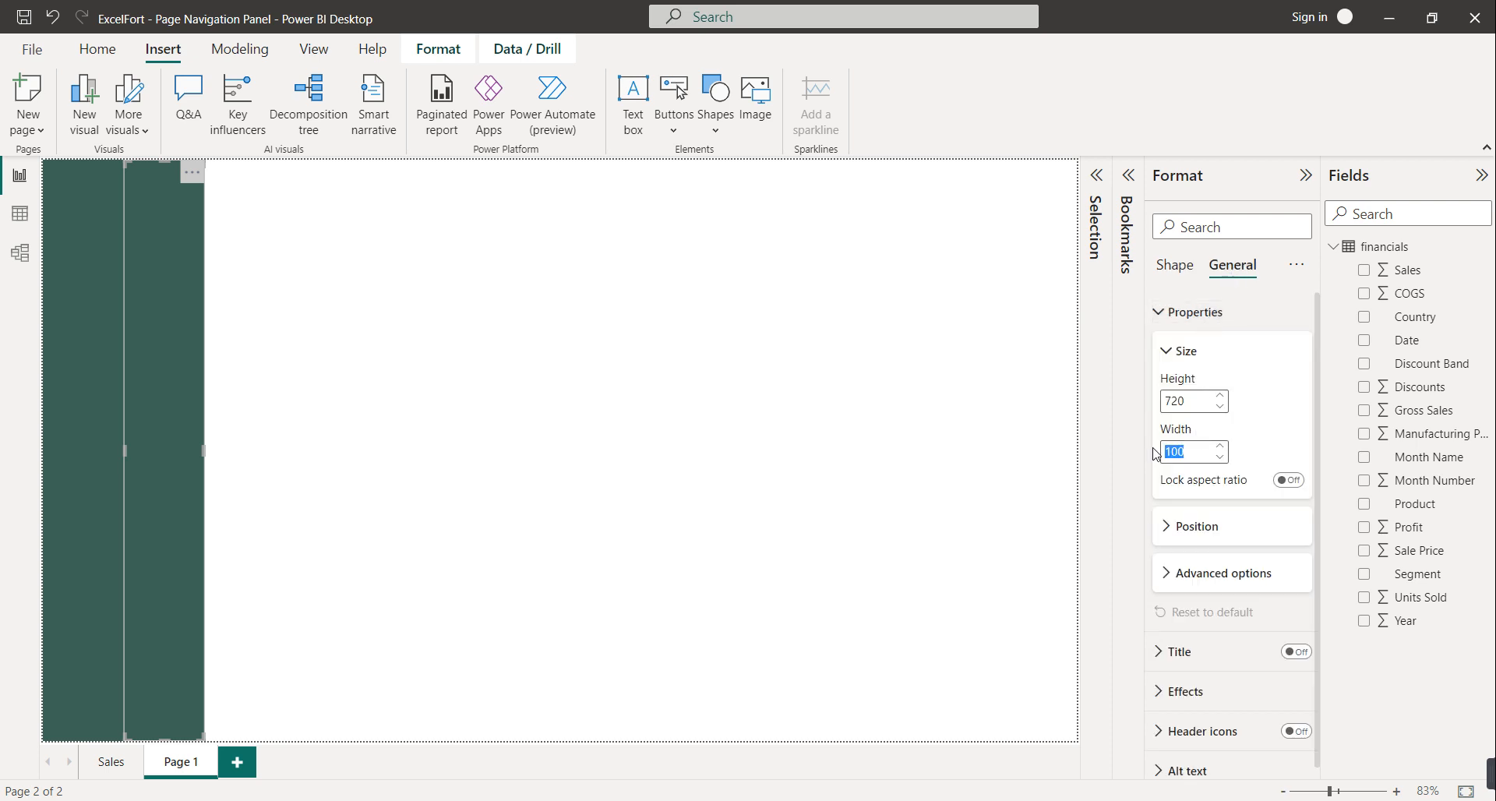
pyautogui.write('12')
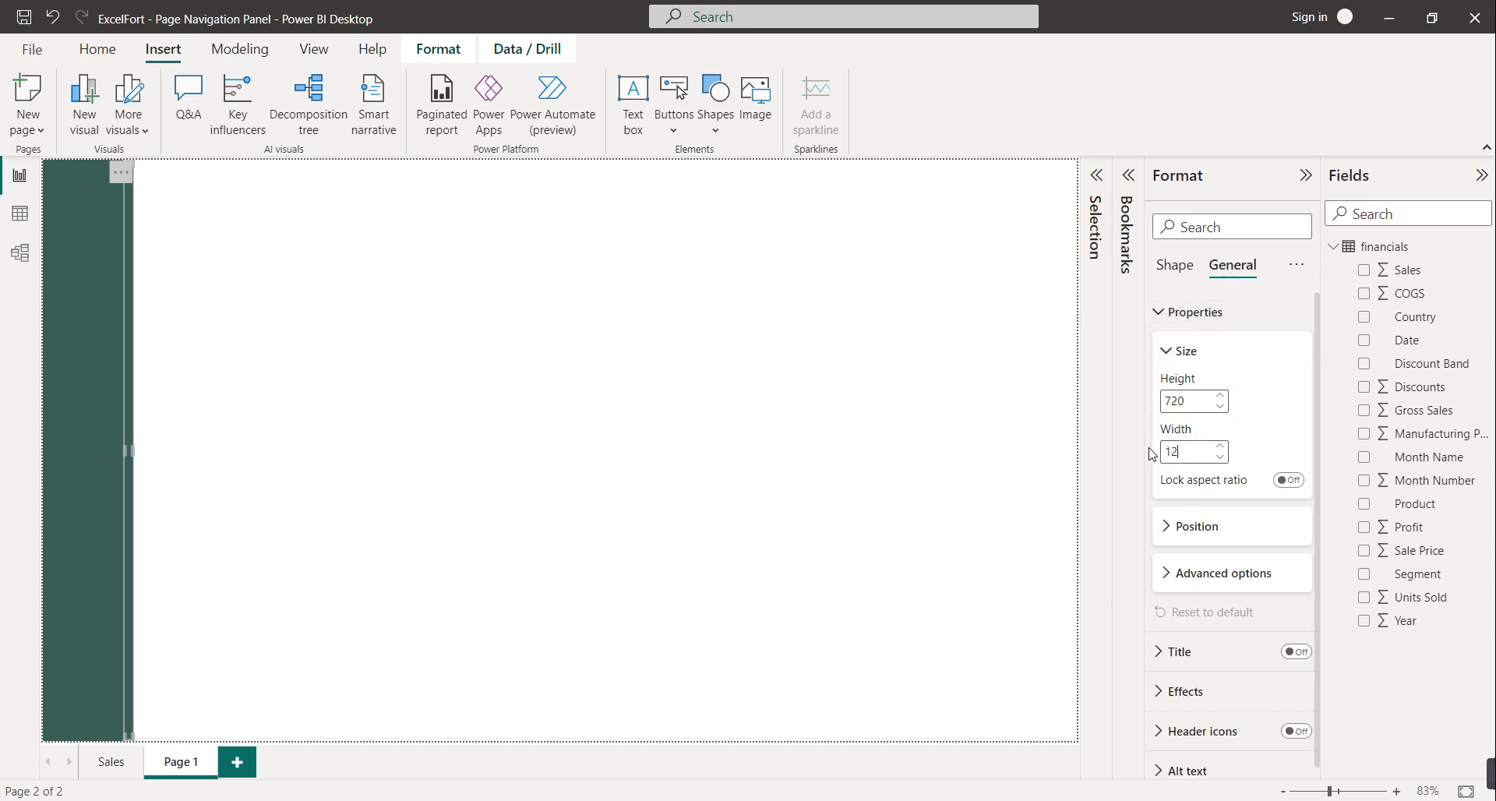
pyautogui.click(944, 427)
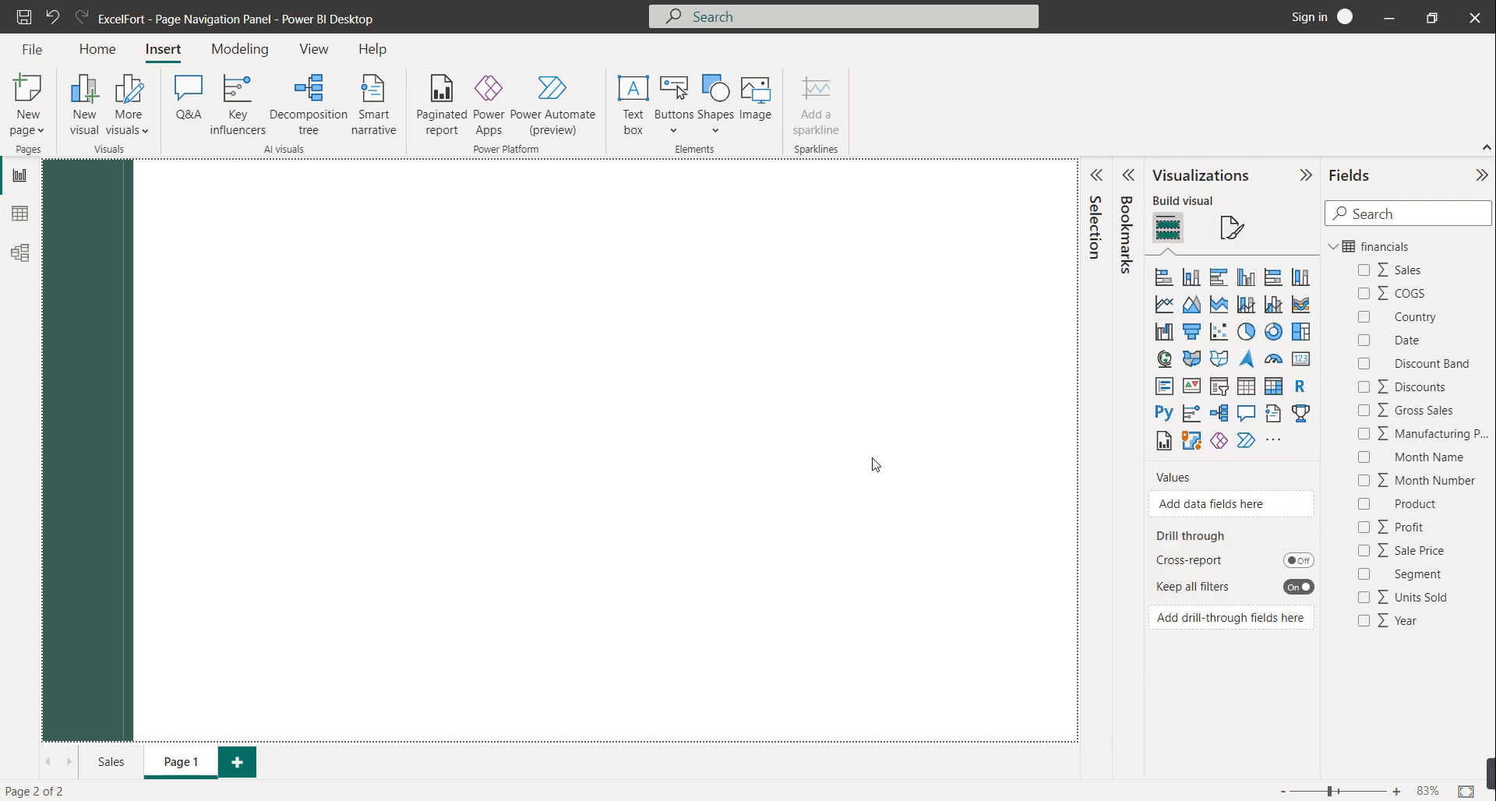
# Fill the thin 12 px strip with the dark green colour
pyautogui.click(131, 449)
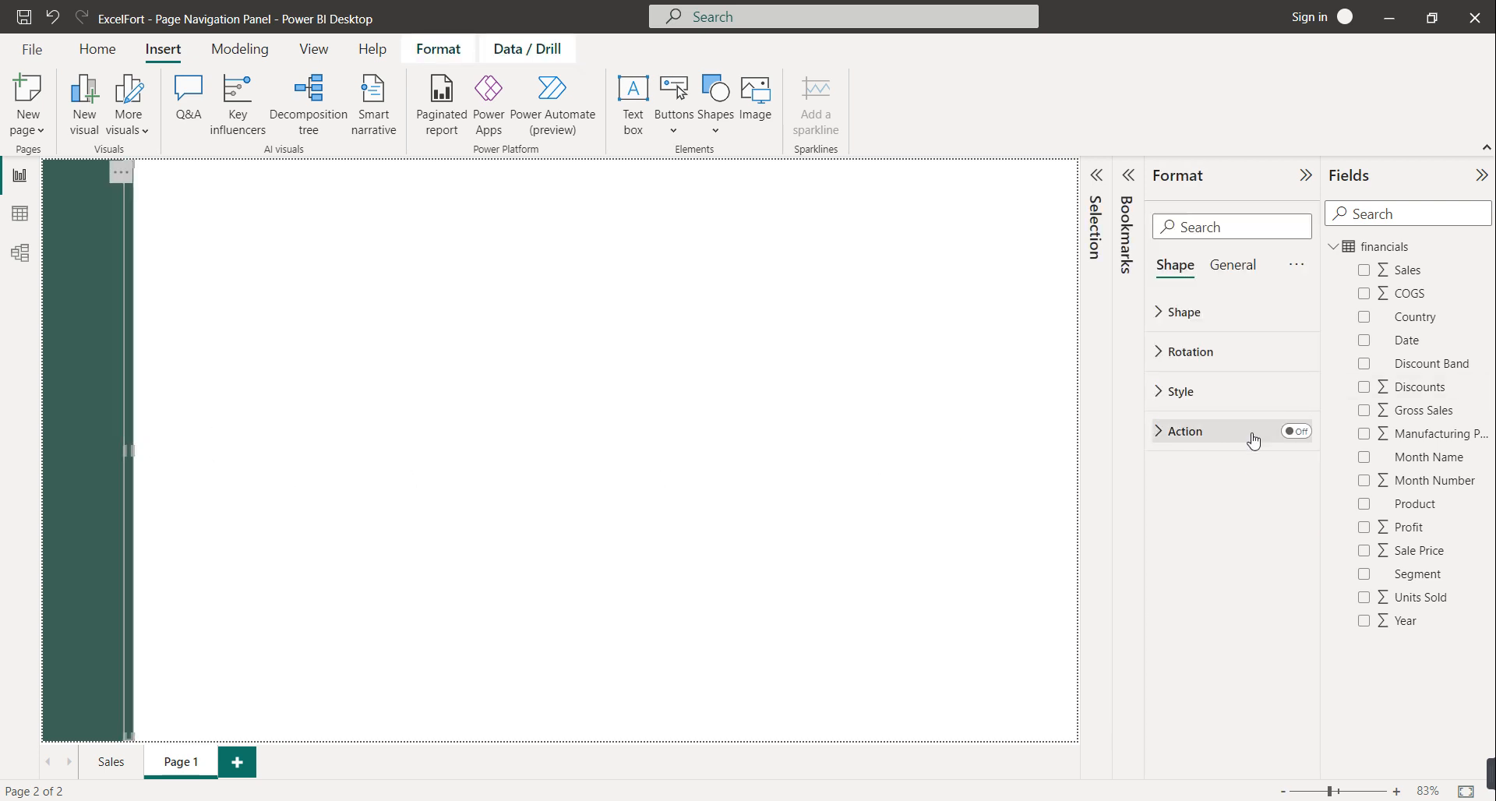
pyautogui.click(1188, 391)
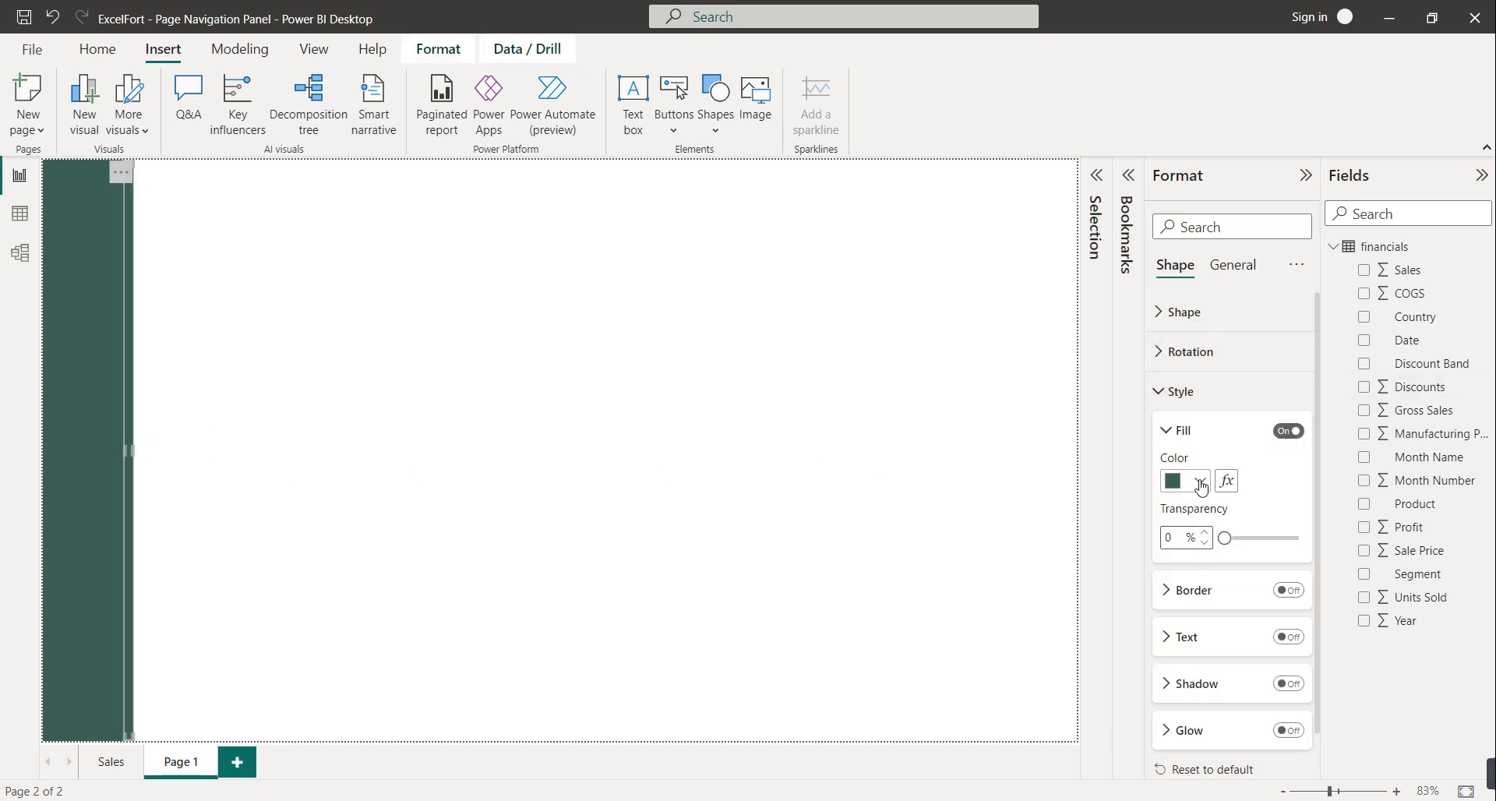
pyautogui.click(1198, 481)
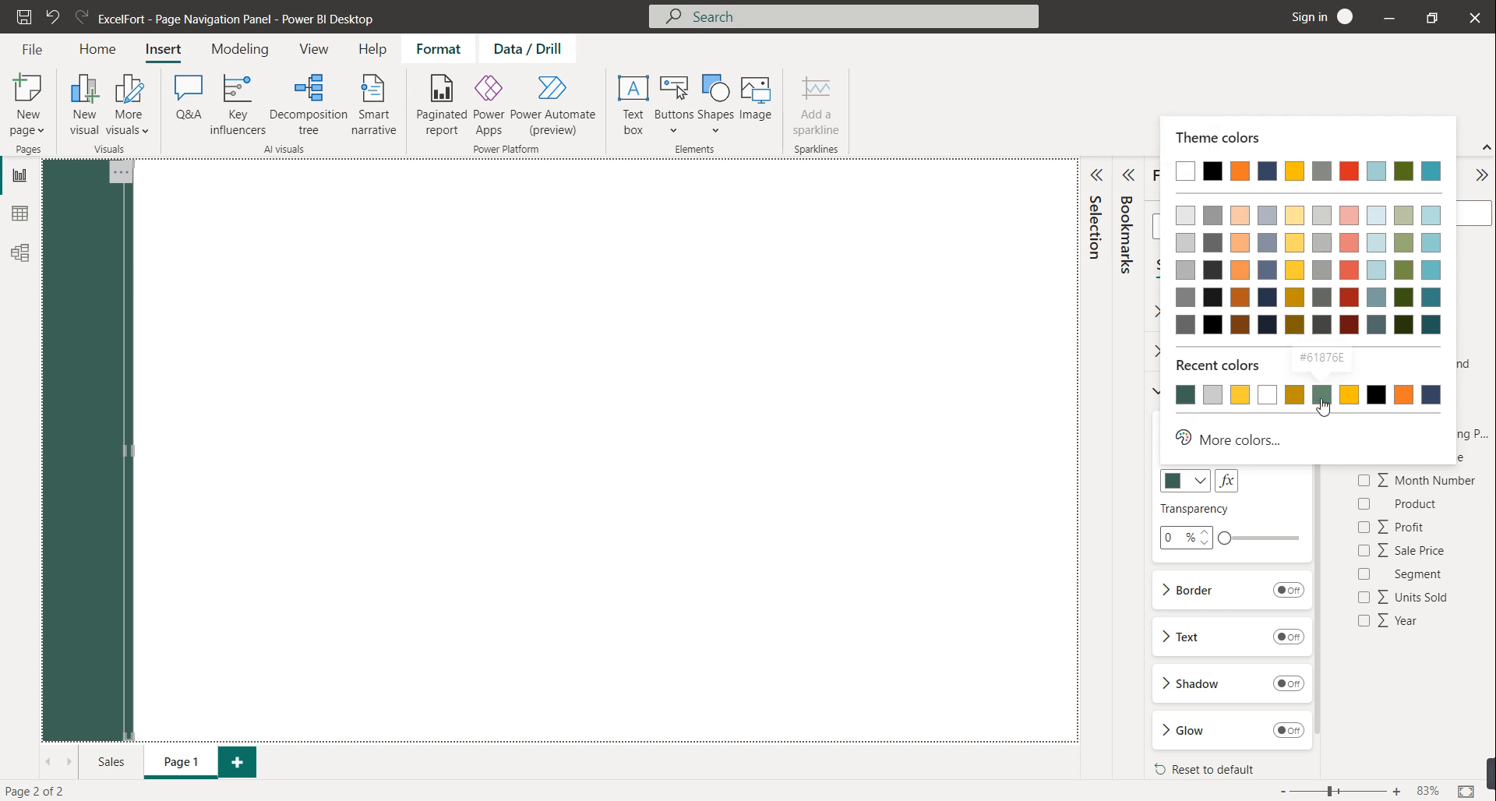
pyautogui.click(925, 444)
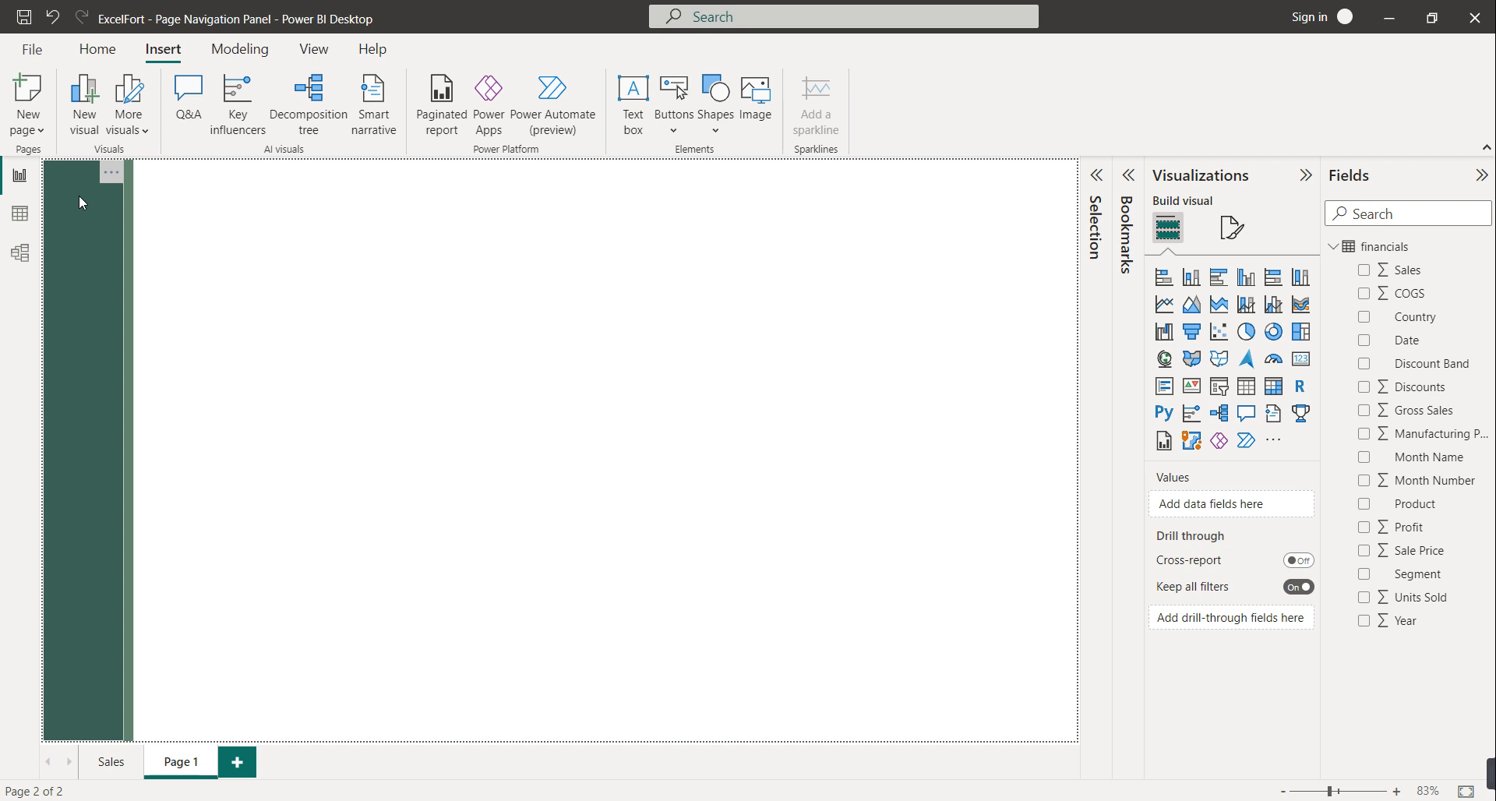
# Insert a blank button sized 60 × 60 px at the top of the green panel
pyautogui.click(677, 131)
pyautogui.click(710, 424)
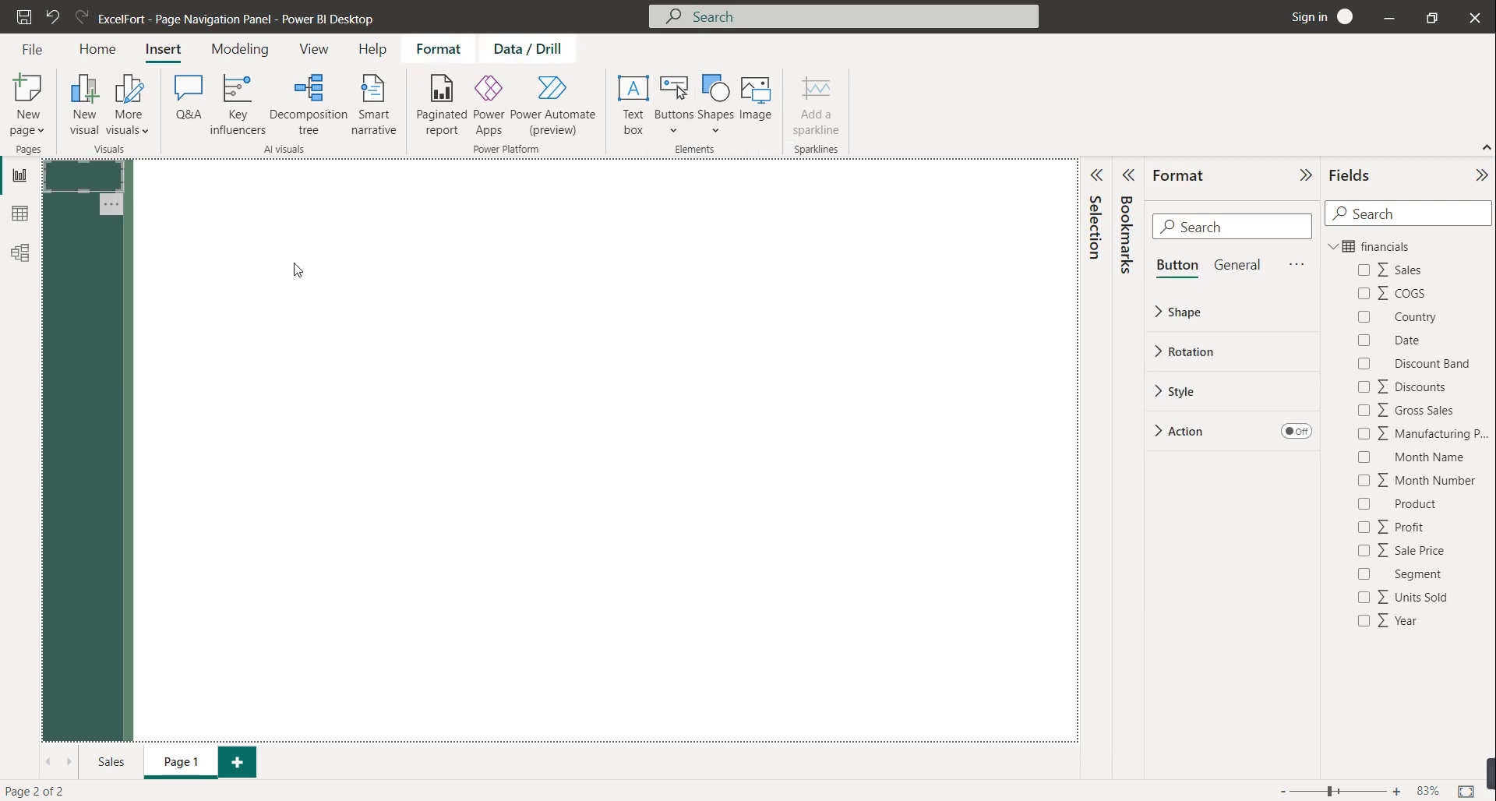
pyautogui.click(1239, 264)
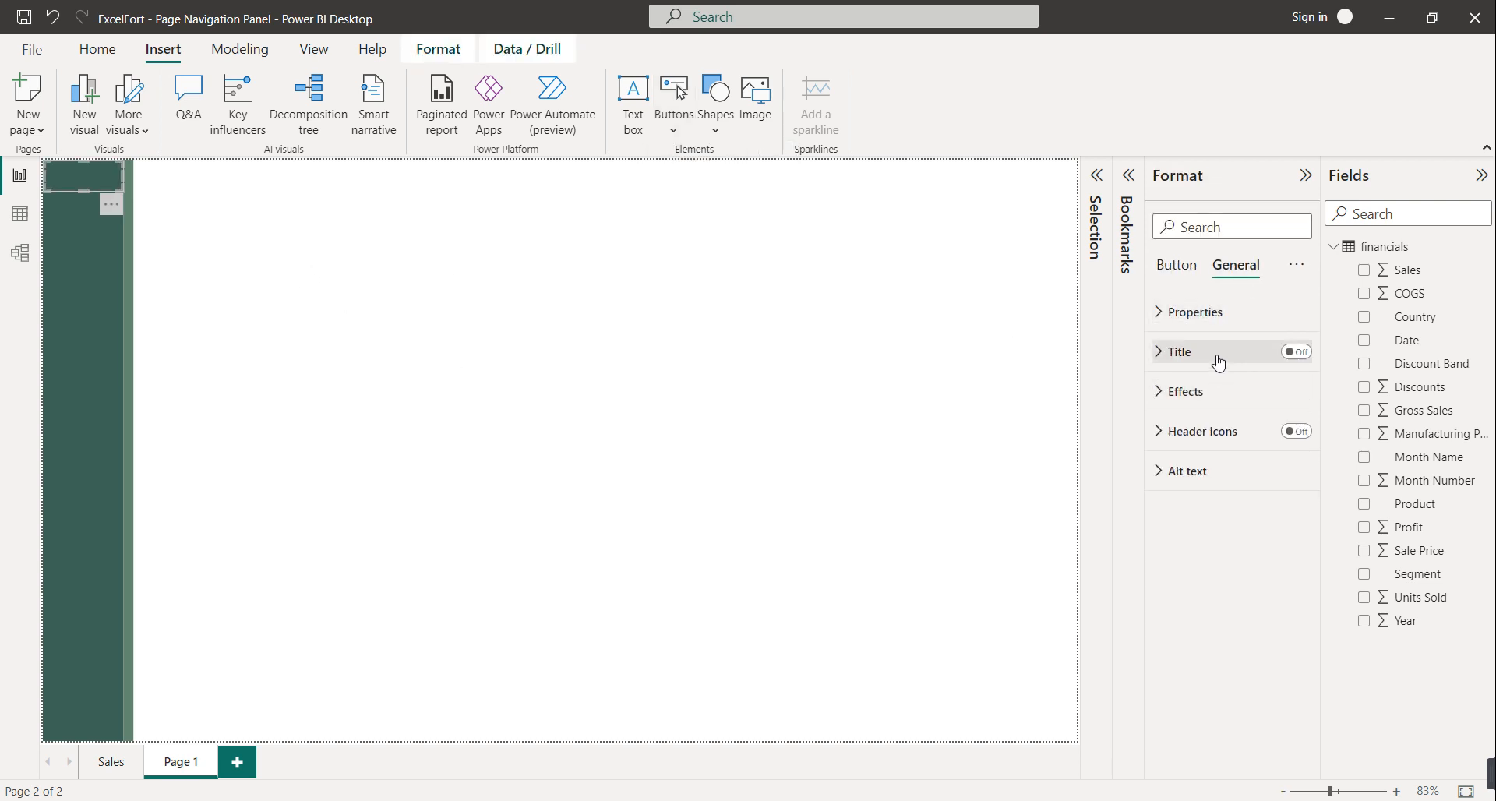
pyautogui.click(1212, 319)
pyautogui.moveTo(1186, 452); pyautogui.dragTo(1144, 463)
pyautogui.write('60')
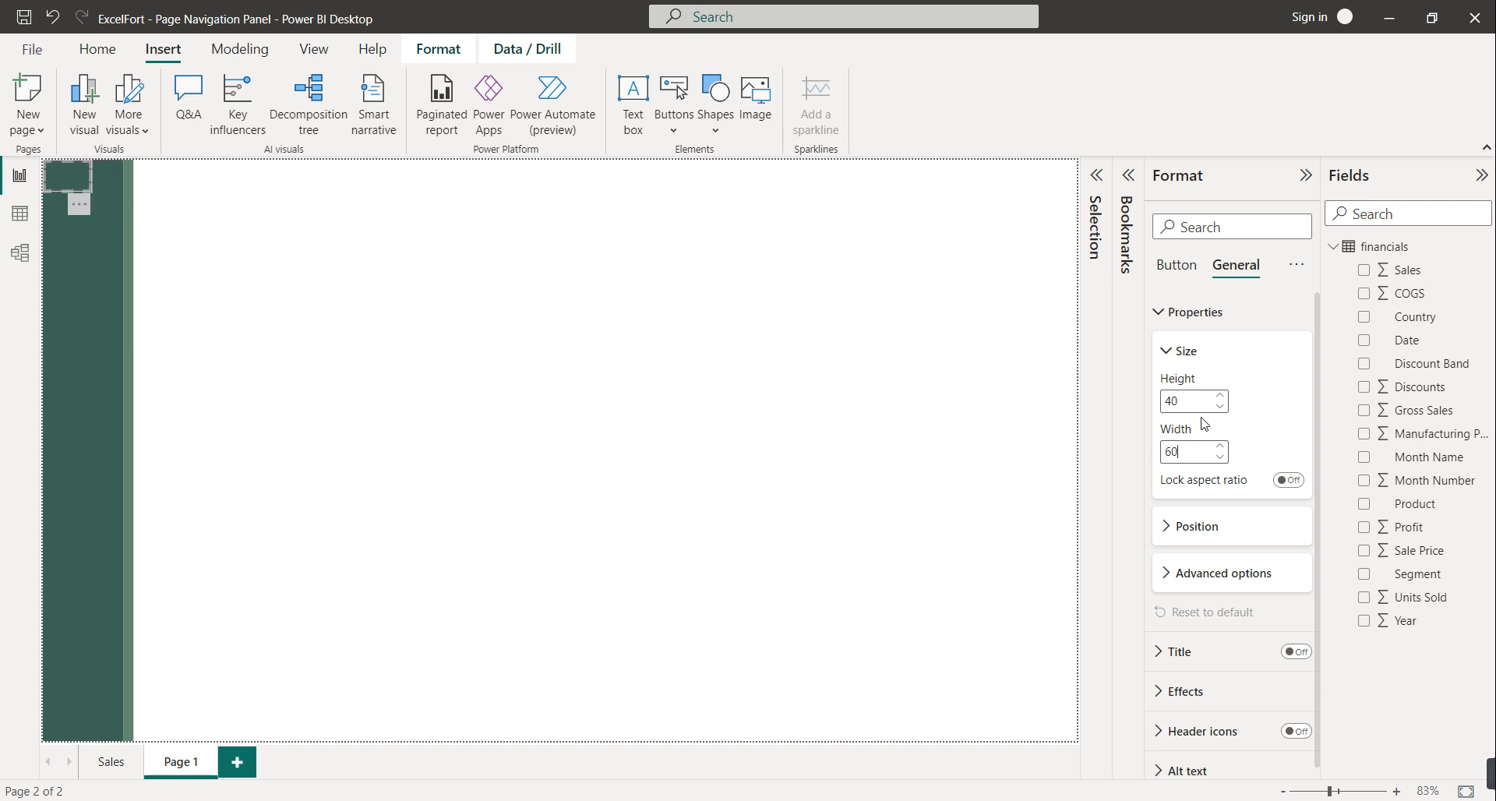
pyautogui.hotkey('shift', 'Tab')
pyautogui.write('60')
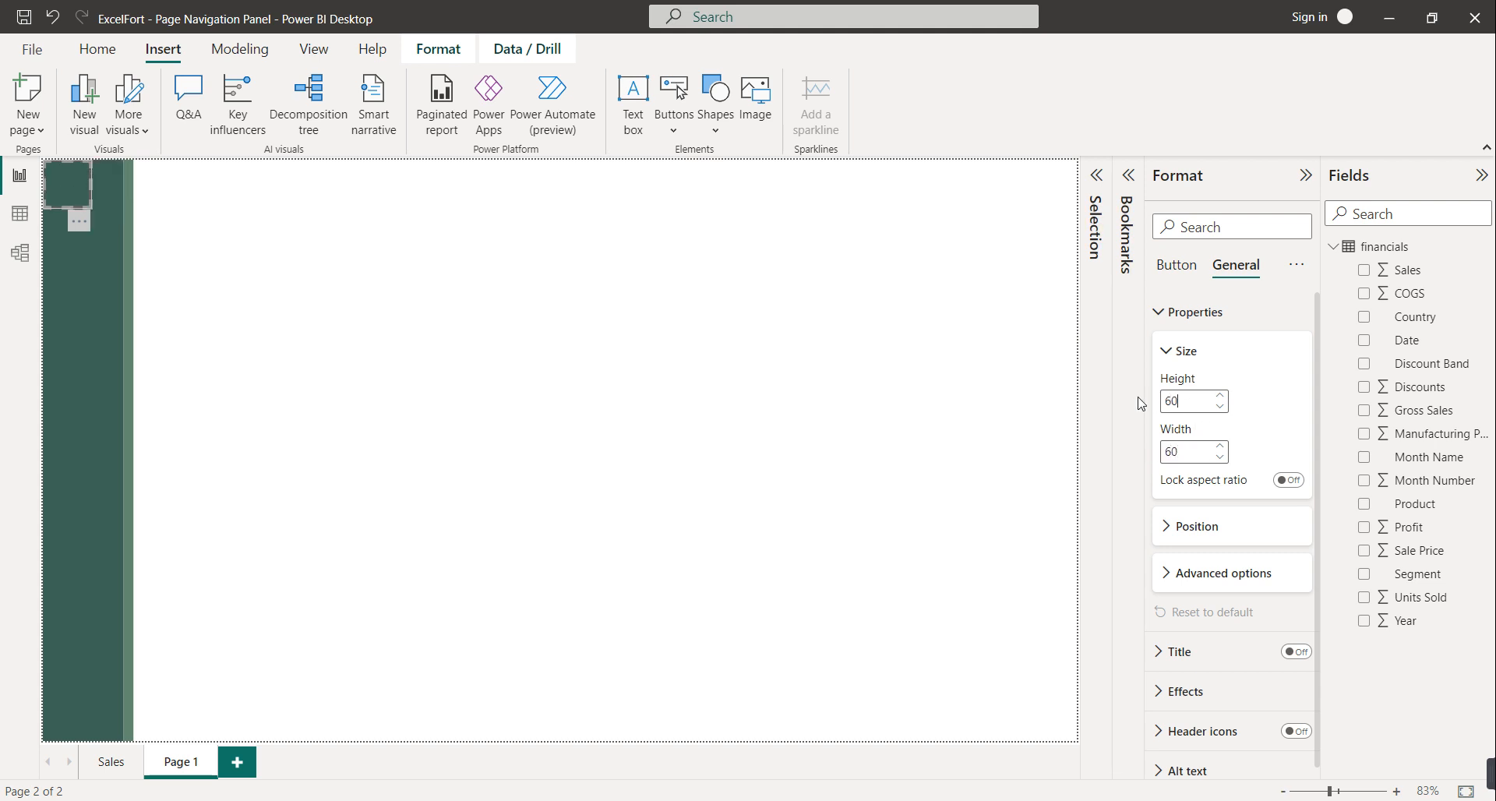
pyautogui.click(202, 222)
pyautogui.click(81, 198)
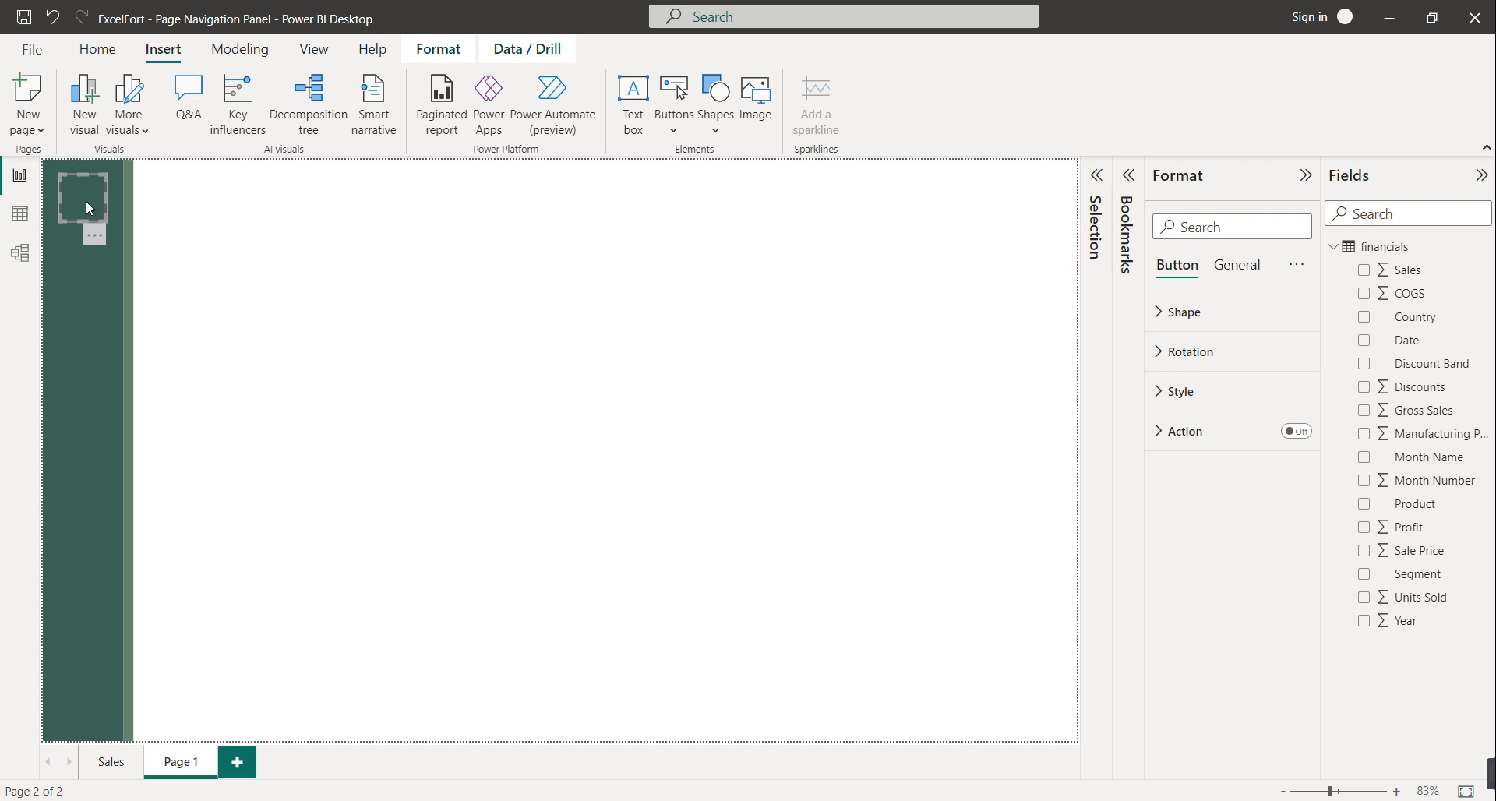
# Set the button's default icon to the custom image menu.png
pyautogui.click(1180, 391)
pyautogui.scroll(-2, 1209, 530)
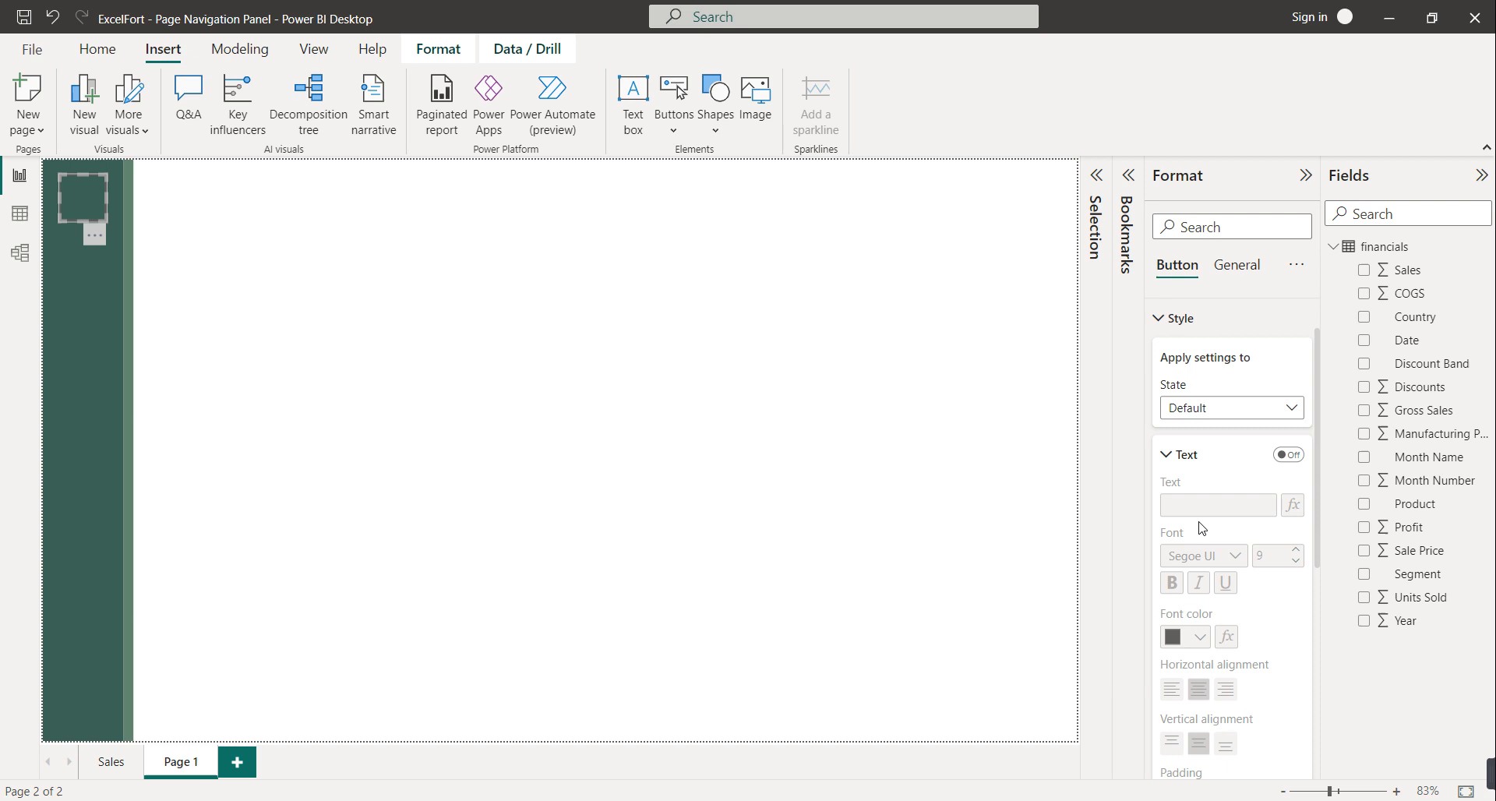
pyautogui.click(1201, 455)
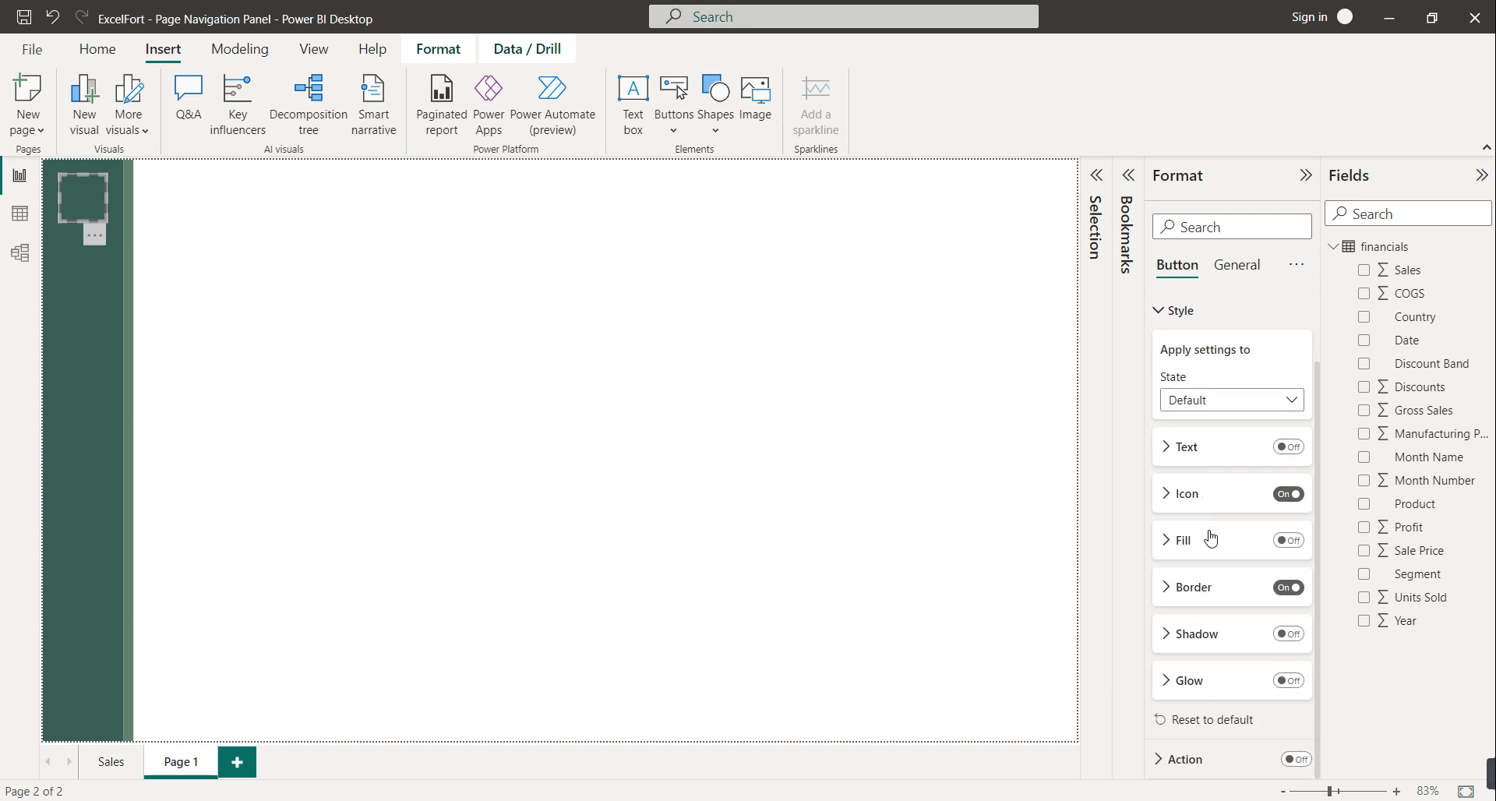
pyautogui.click(1190, 499)
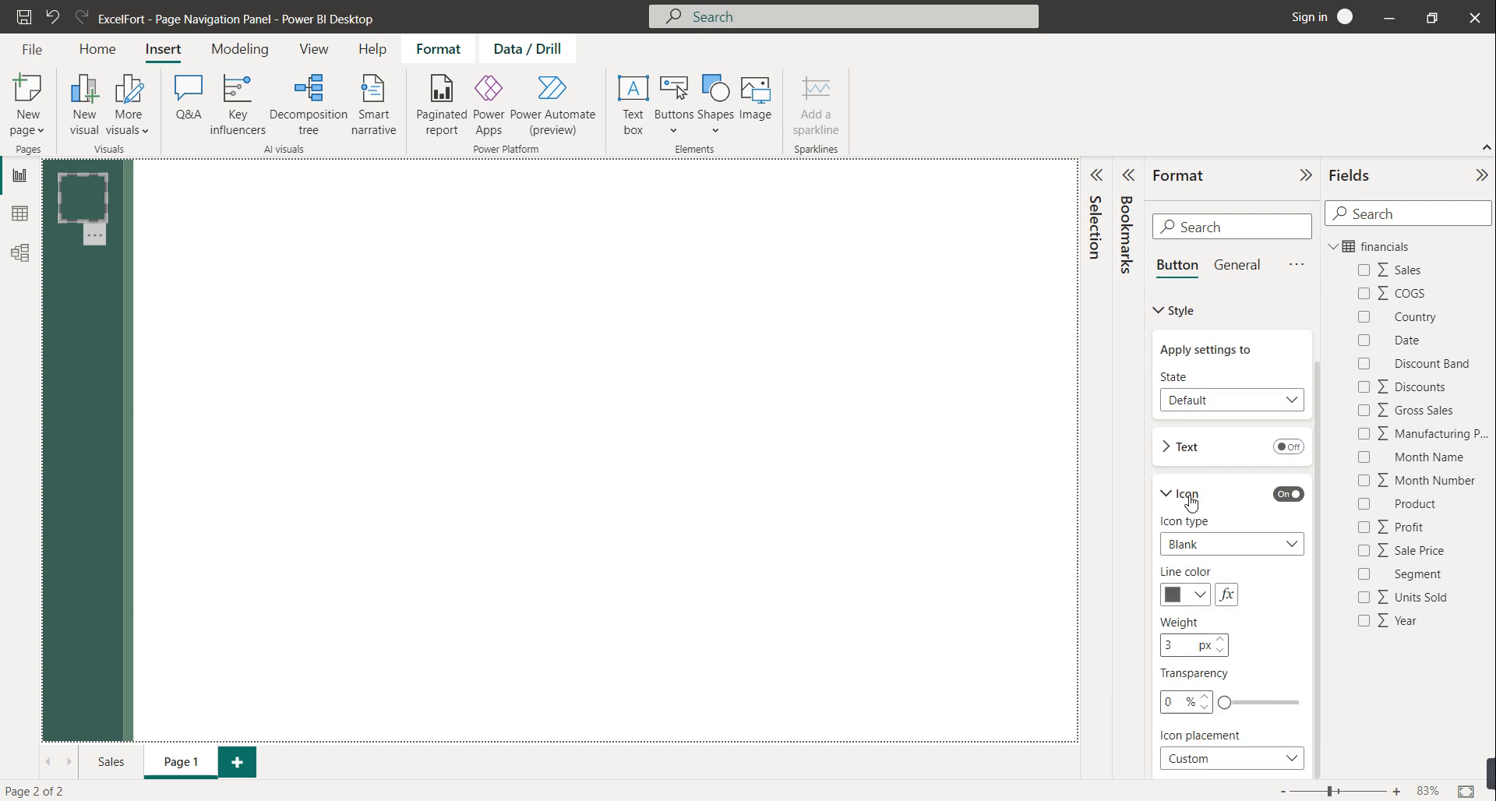
pyautogui.click(1218, 552)
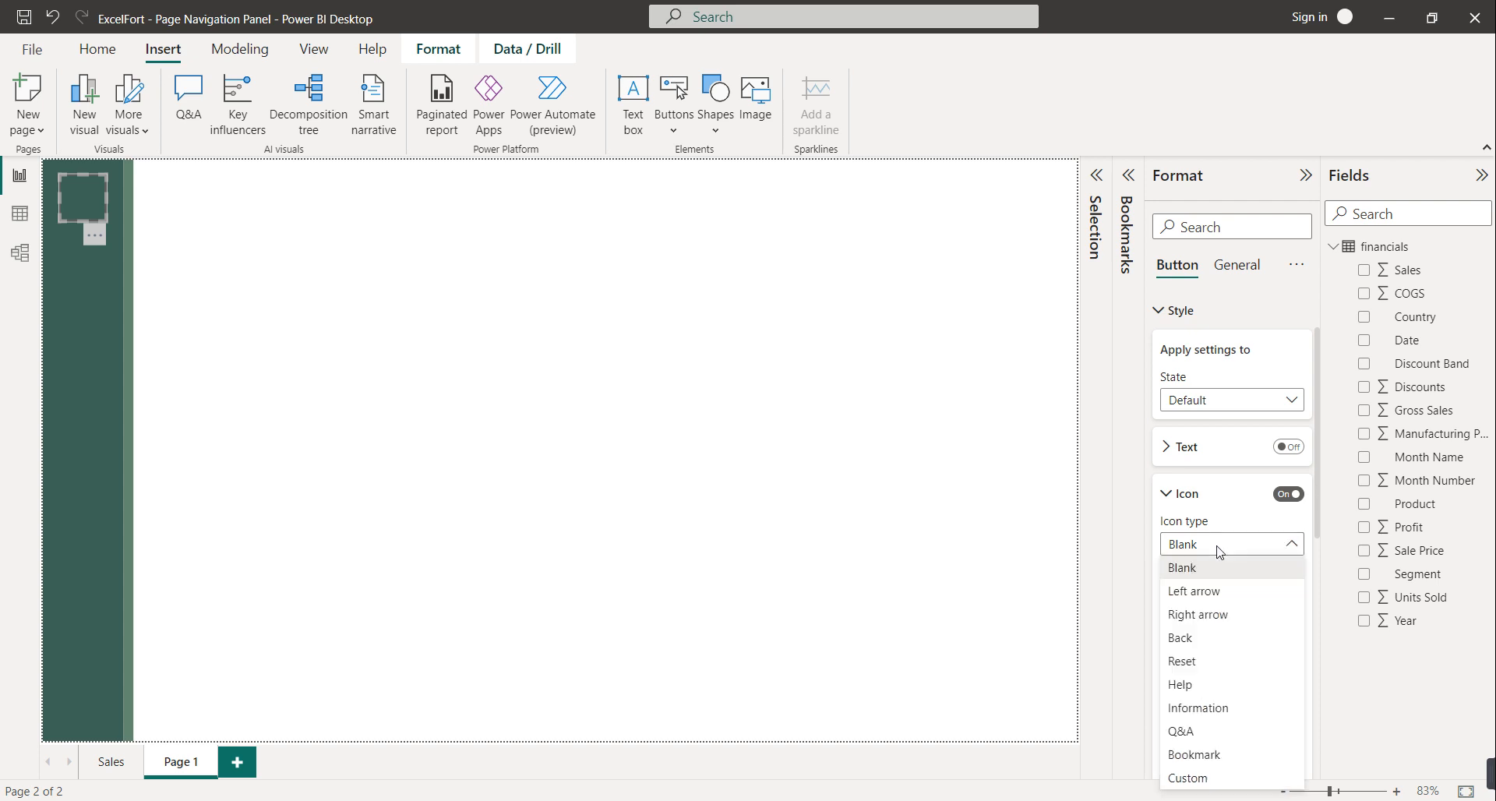
pyautogui.click(1207, 781)
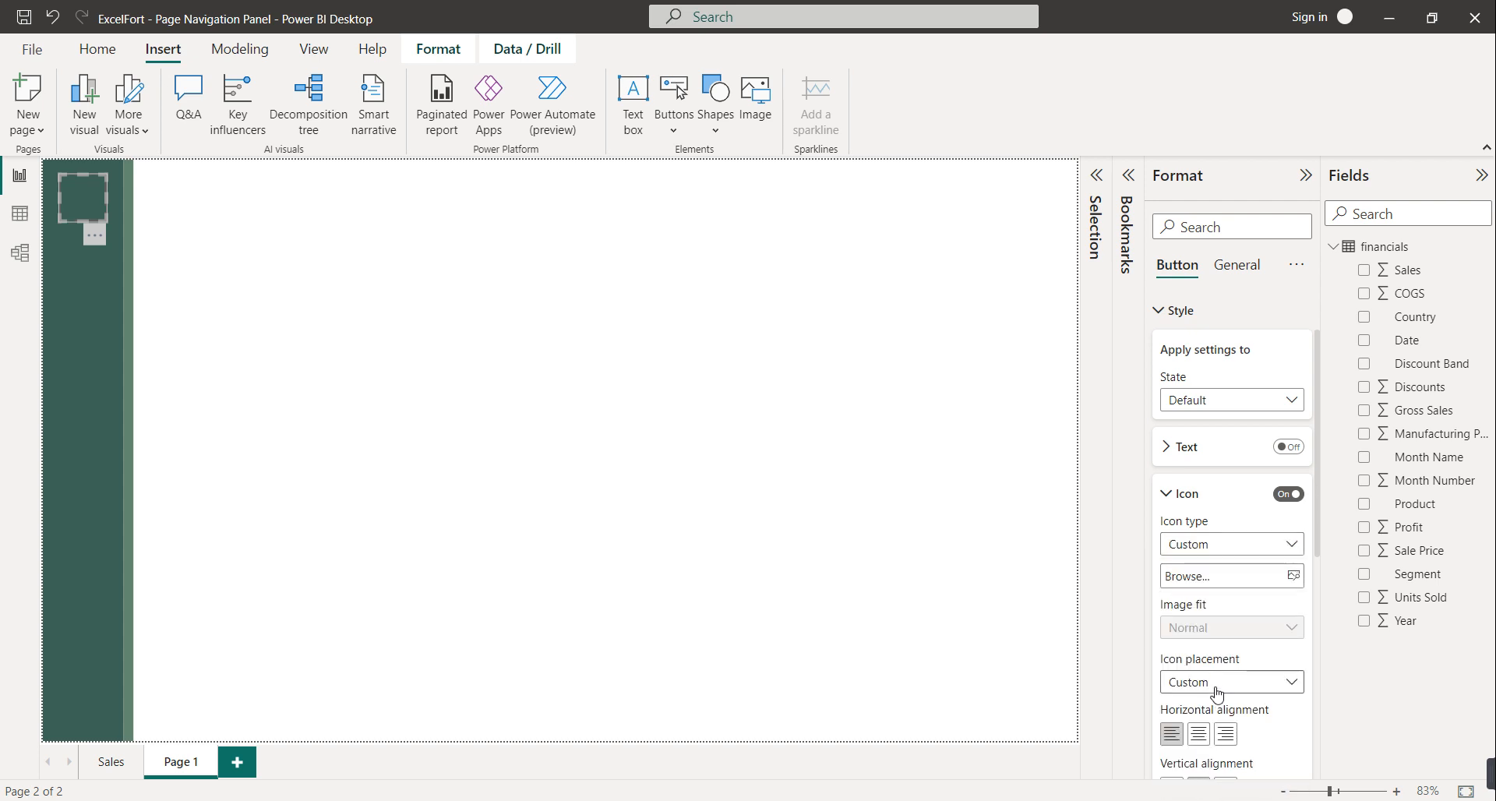
pyautogui.click(1293, 576)
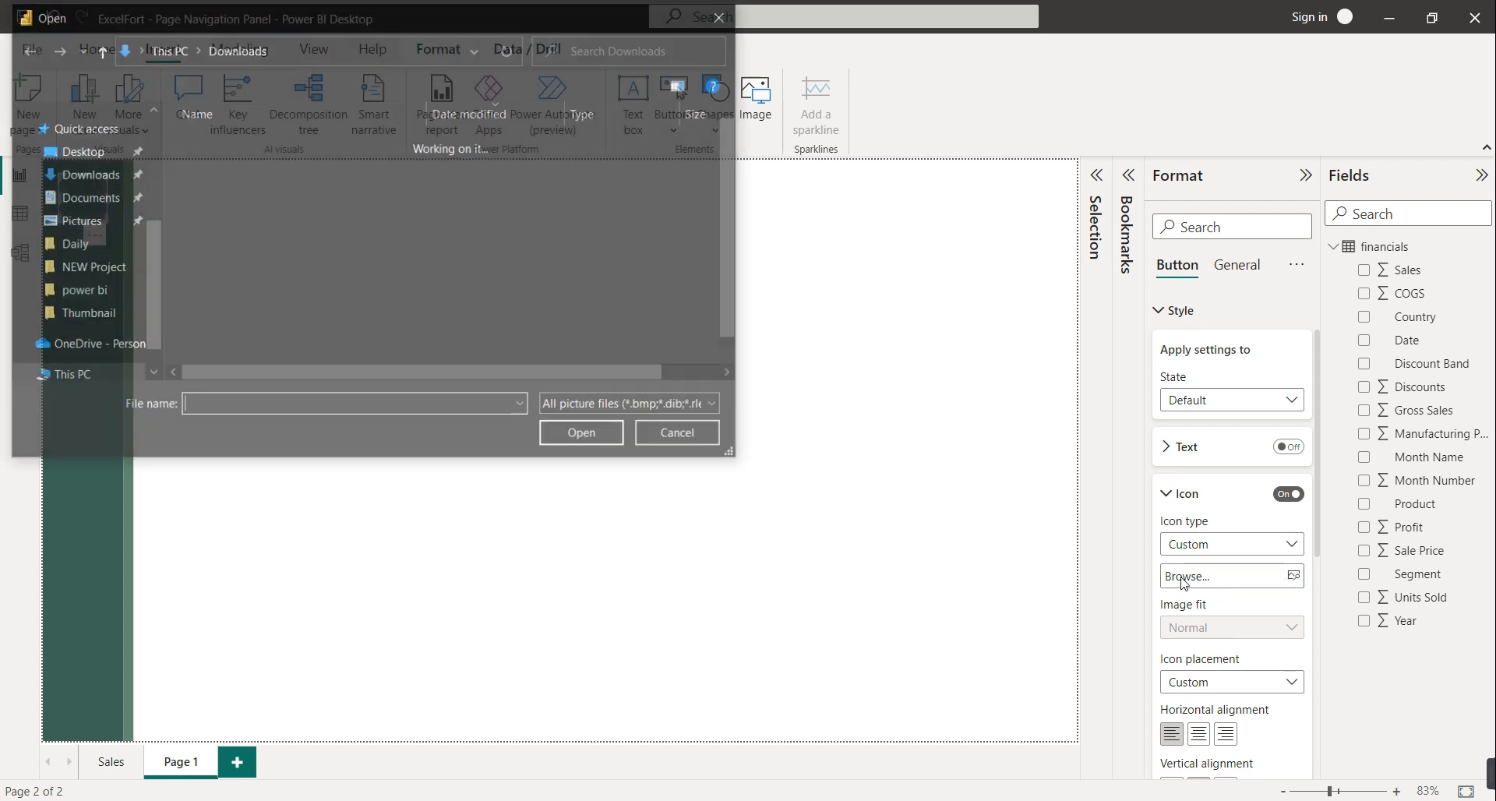
pyautogui.doubleClick(244, 236)
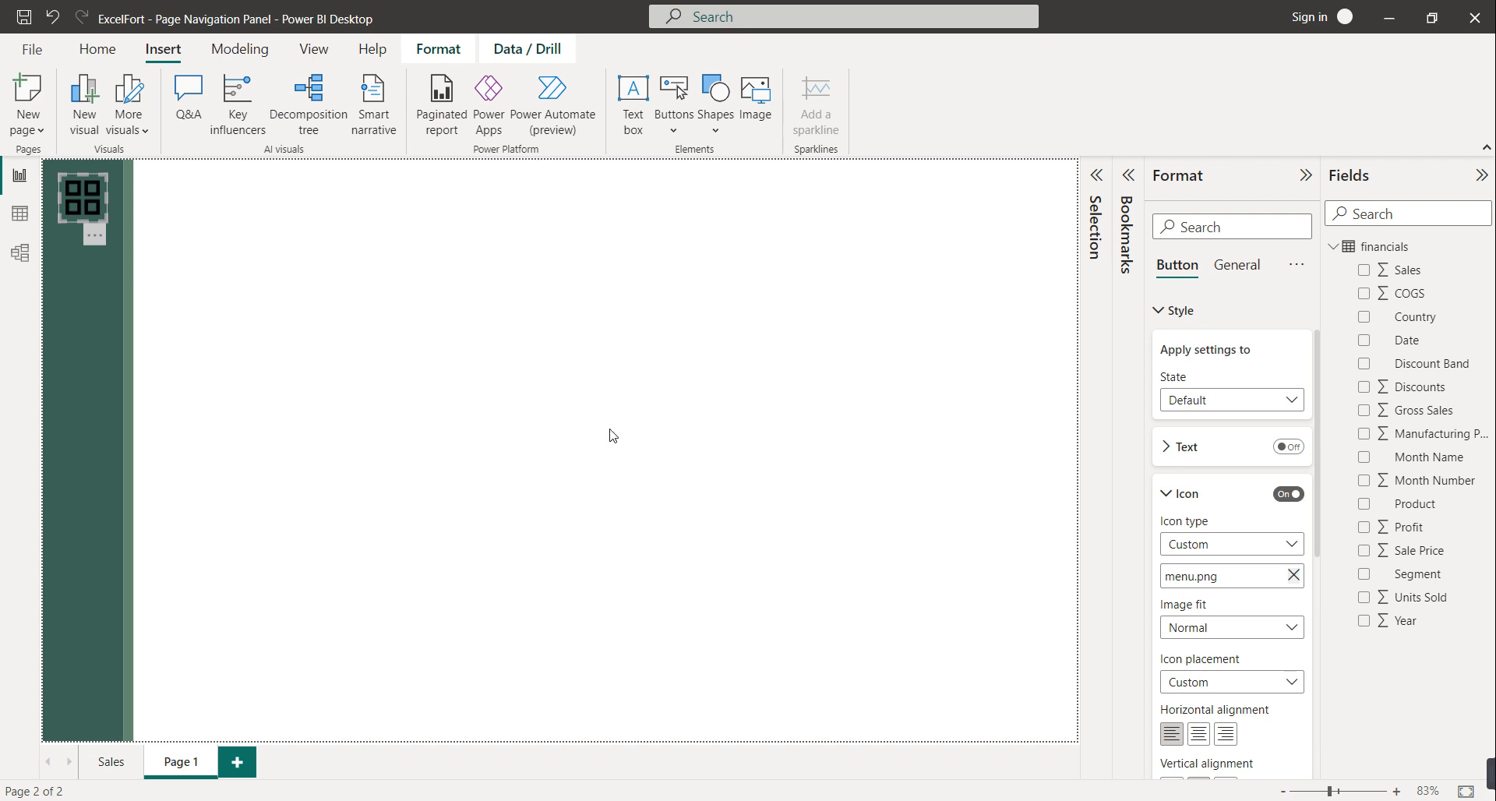
pyautogui.click(613, 436)
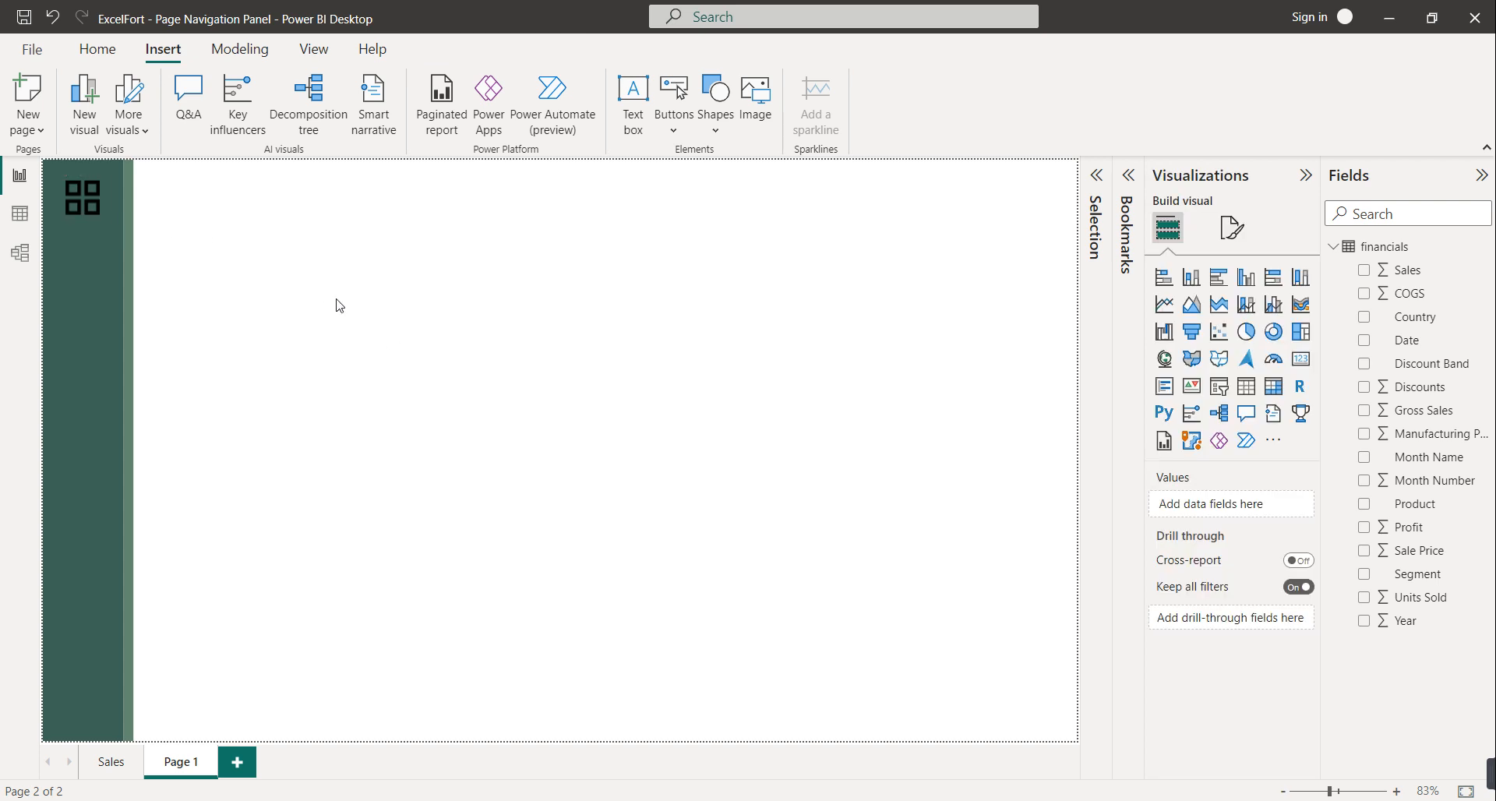
# Set the button's On hover icon to the green grid image menu (1).png
pyautogui.click(97, 208)
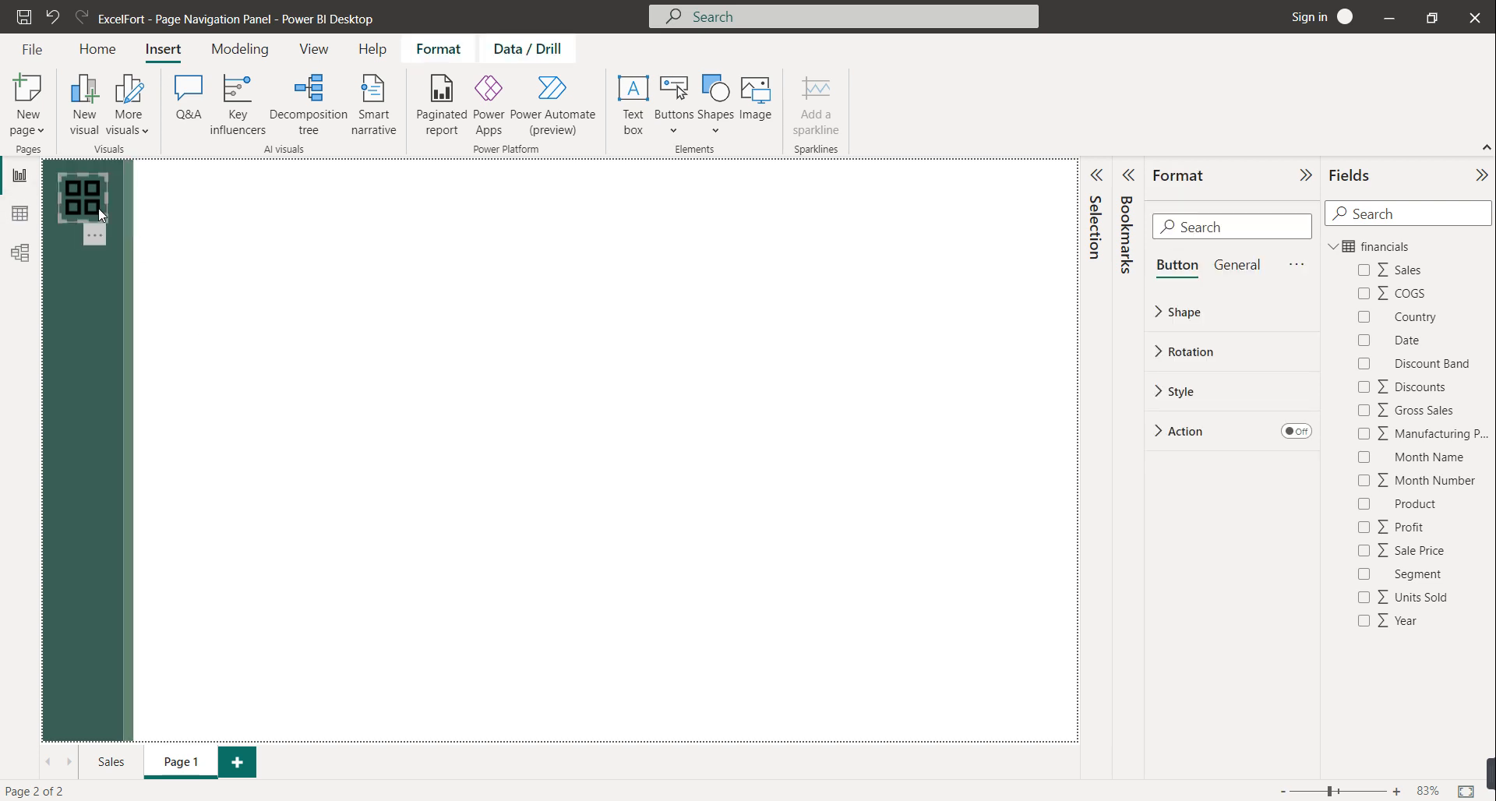
pyautogui.click(1192, 394)
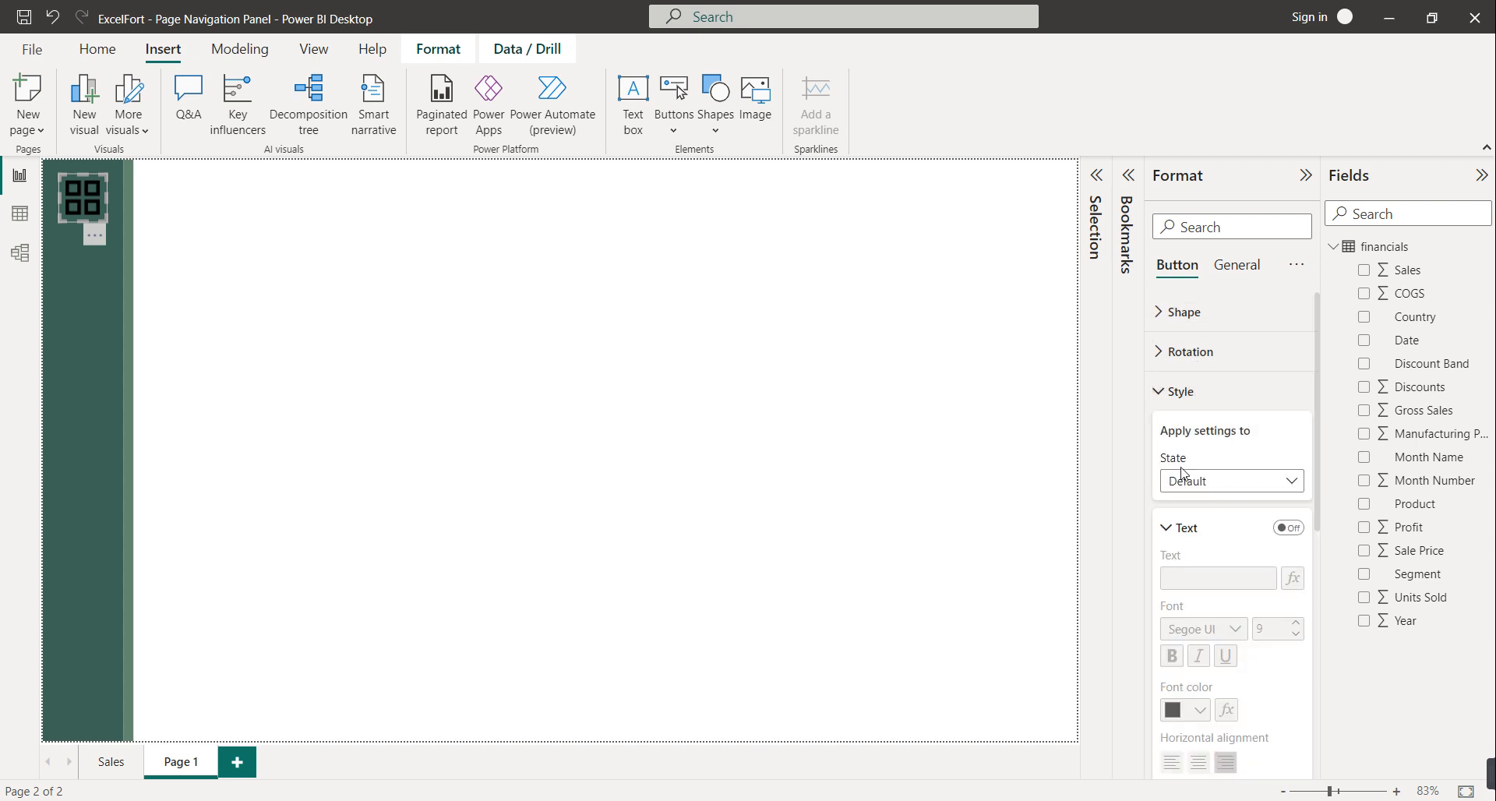
pyautogui.click(1206, 483)
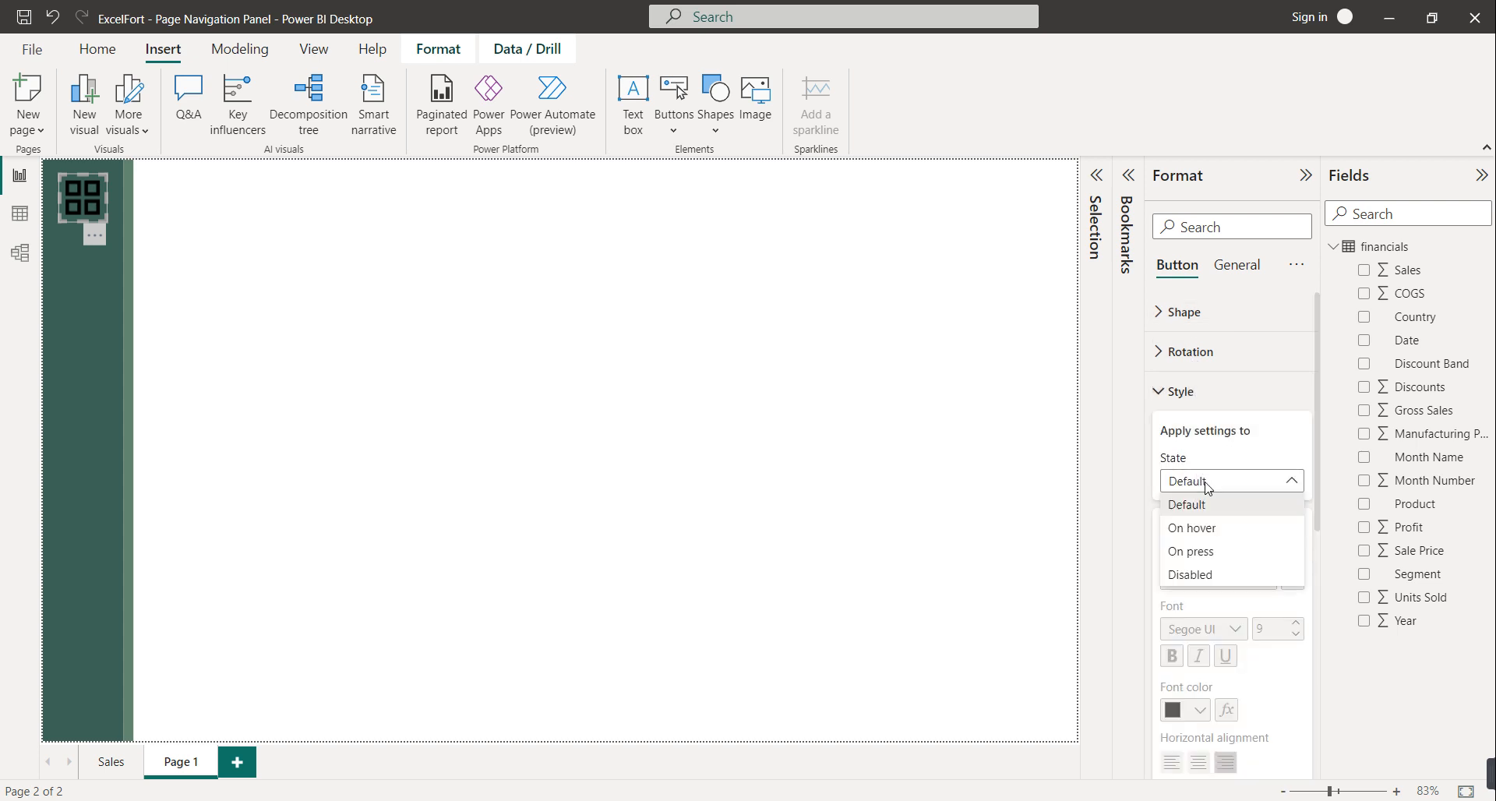
pyautogui.click(1207, 530)
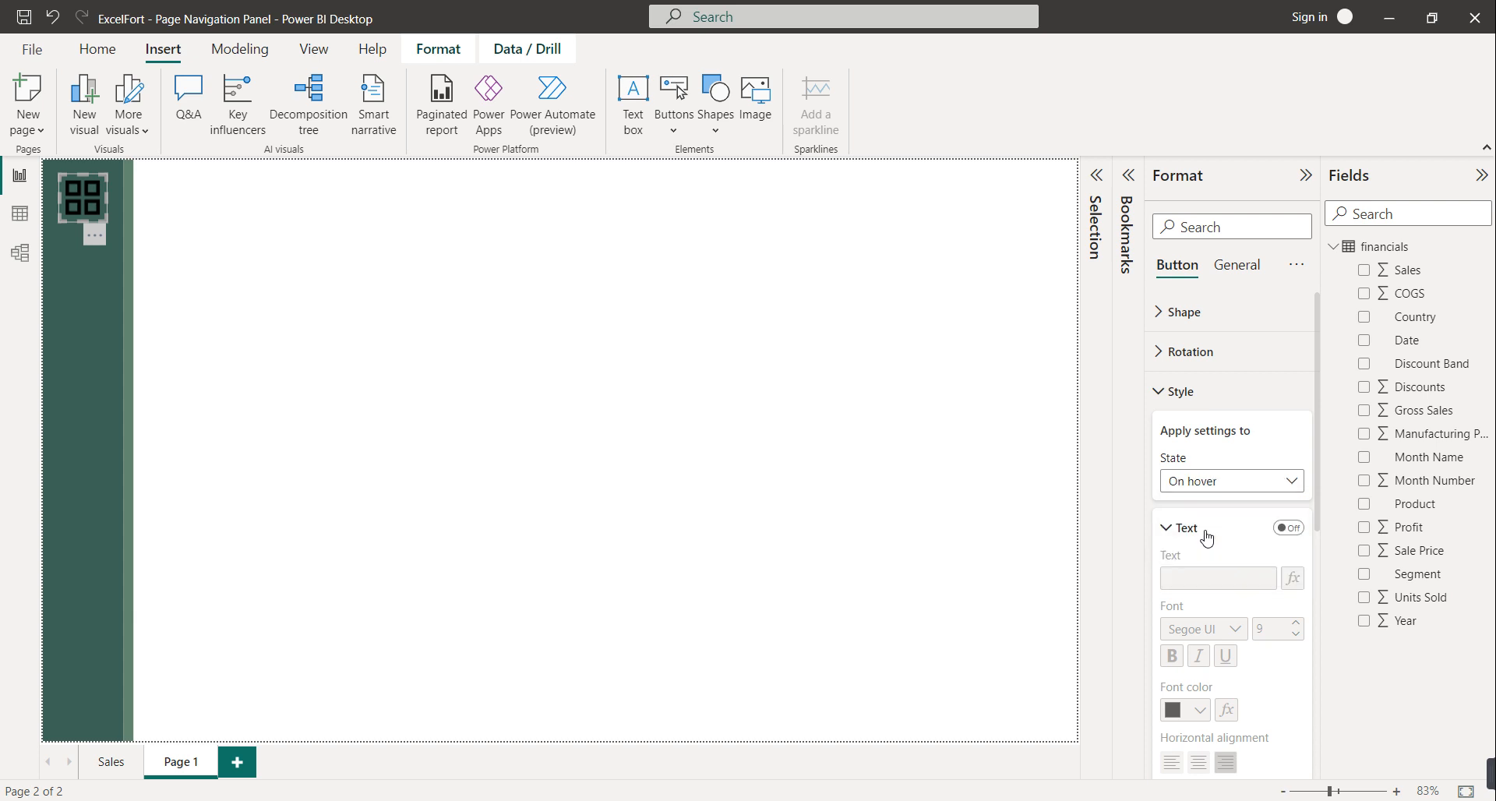
pyautogui.click(1207, 537)
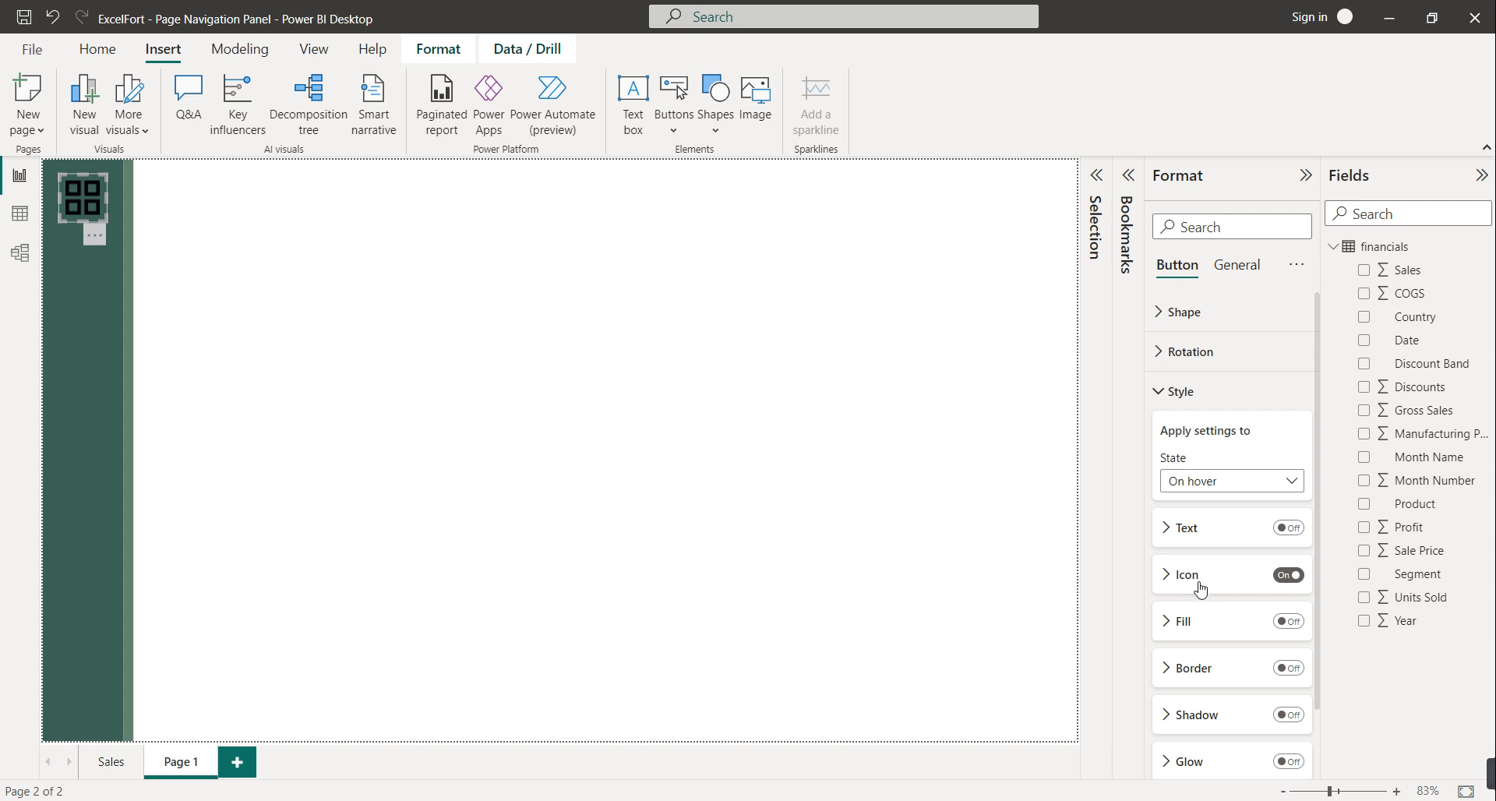
pyautogui.click(1199, 578)
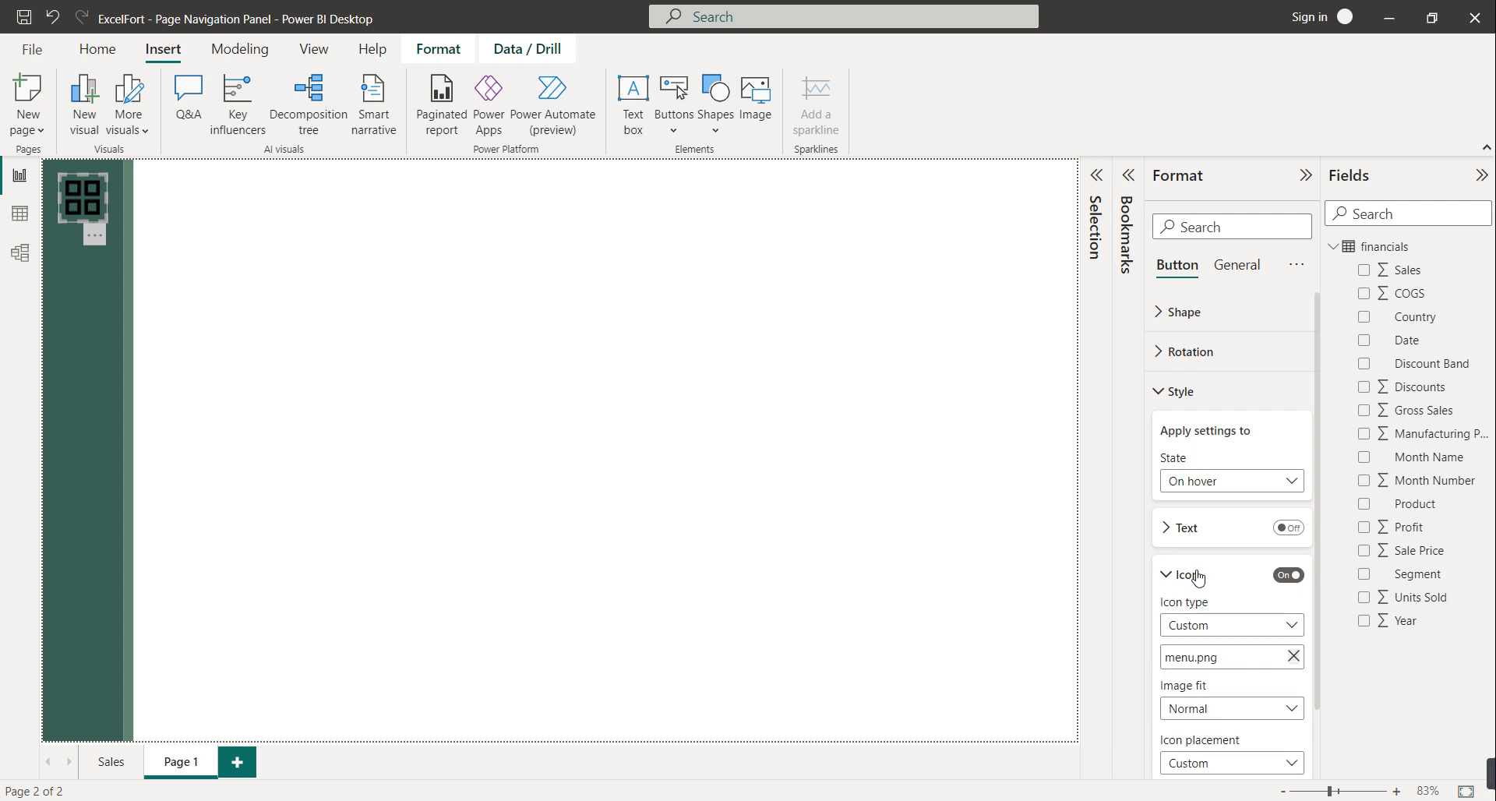
pyautogui.click(1294, 657)
pyautogui.click(1294, 659)
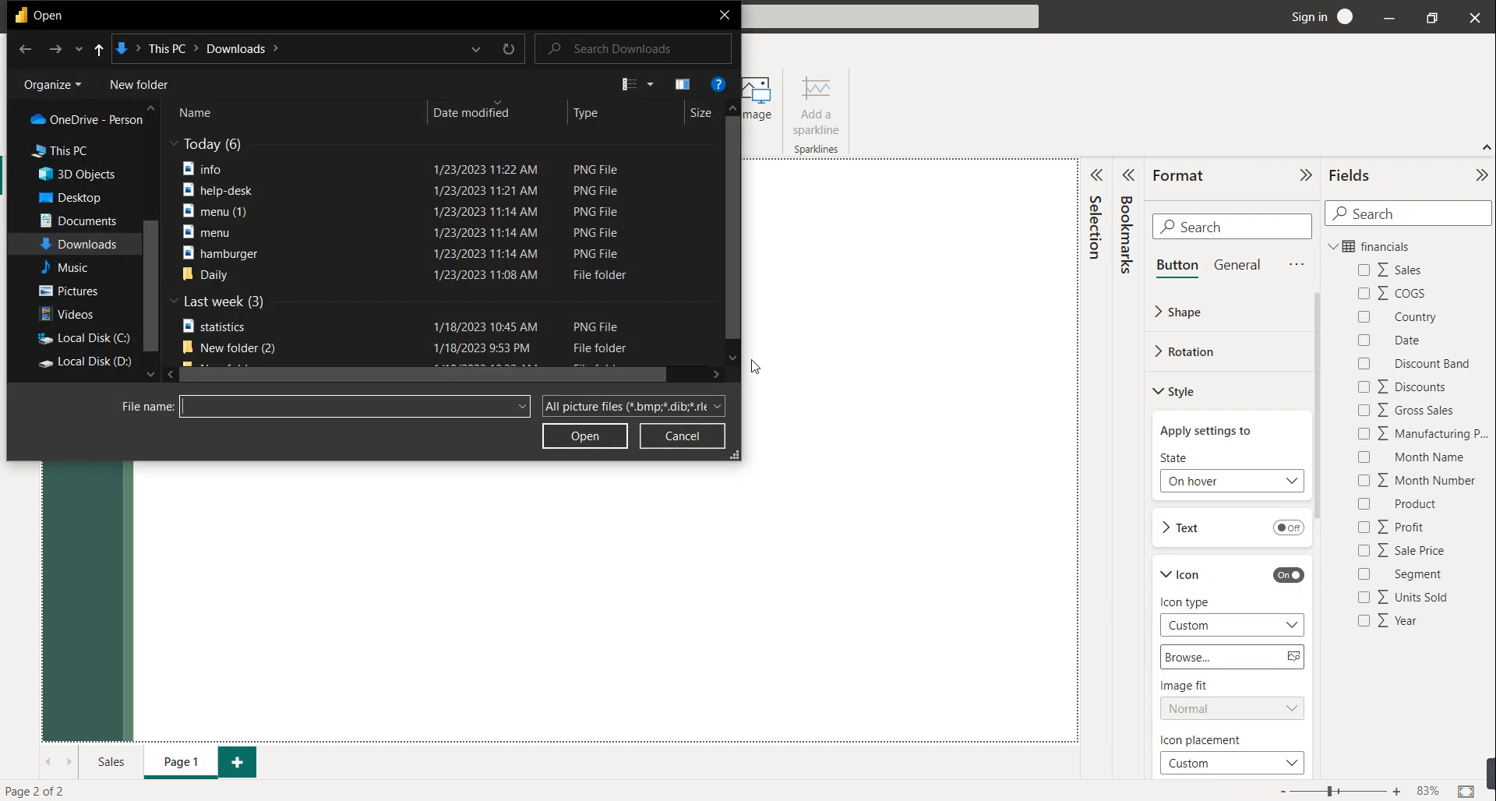
pyautogui.doubleClick(248, 213)
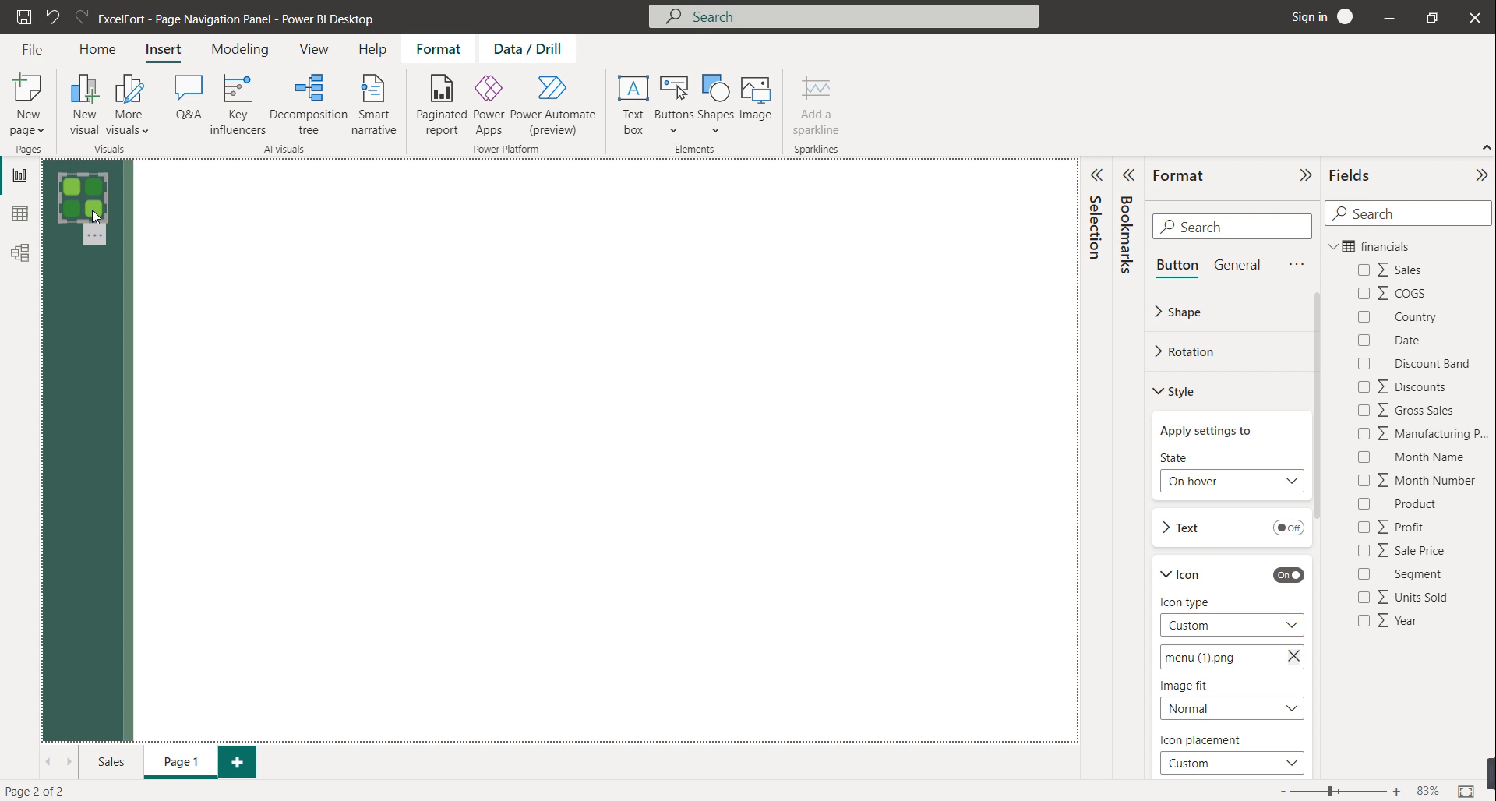
pyautogui.click(376, 456)
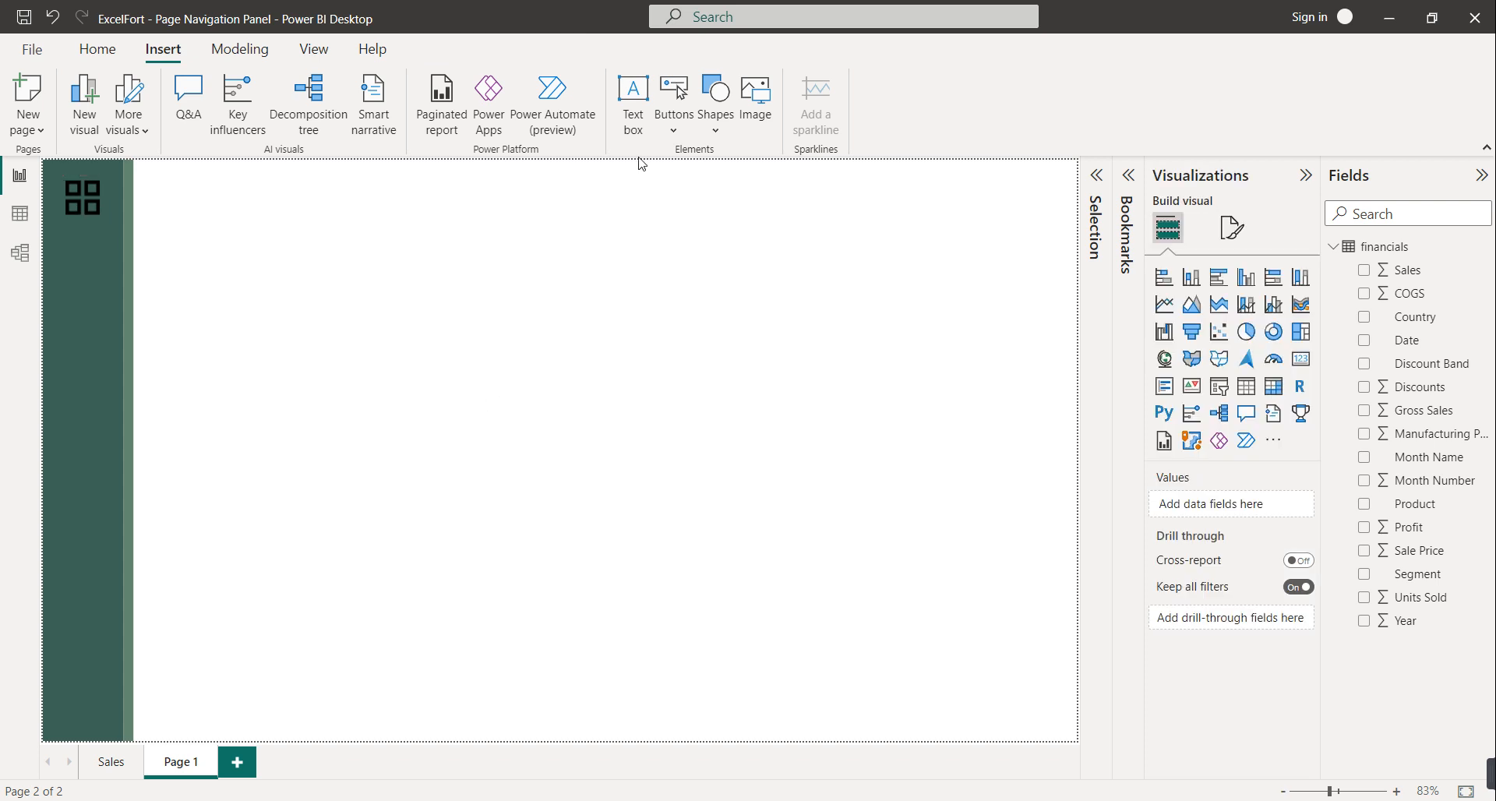
# Insert a second blank button low on the green strip, 60 px wide
pyautogui.click(675, 106)
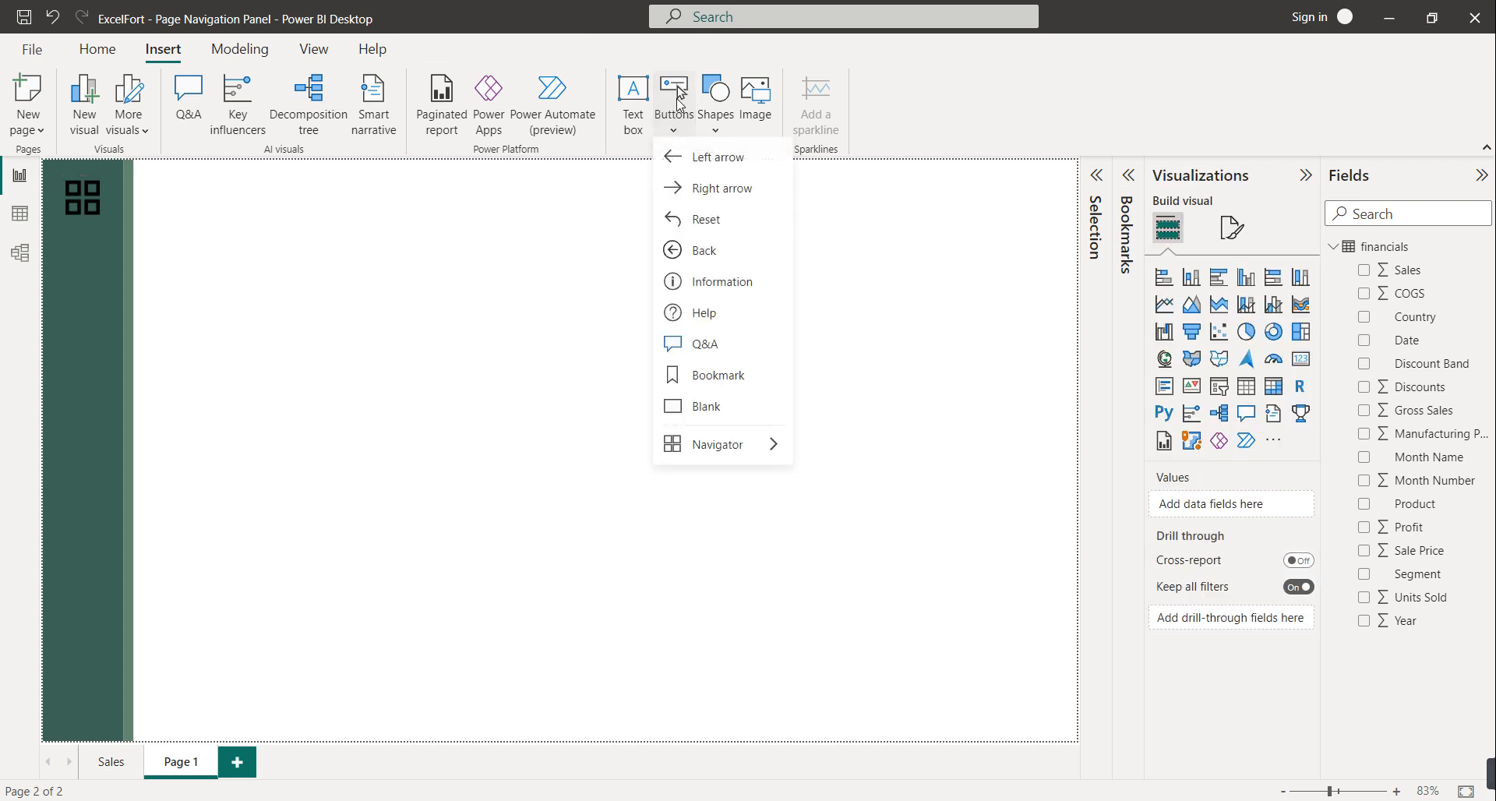
pyautogui.click(727, 417)
pyautogui.moveTo(85, 179); pyautogui.dragTo(78, 491)
pyautogui.click(1234, 273)
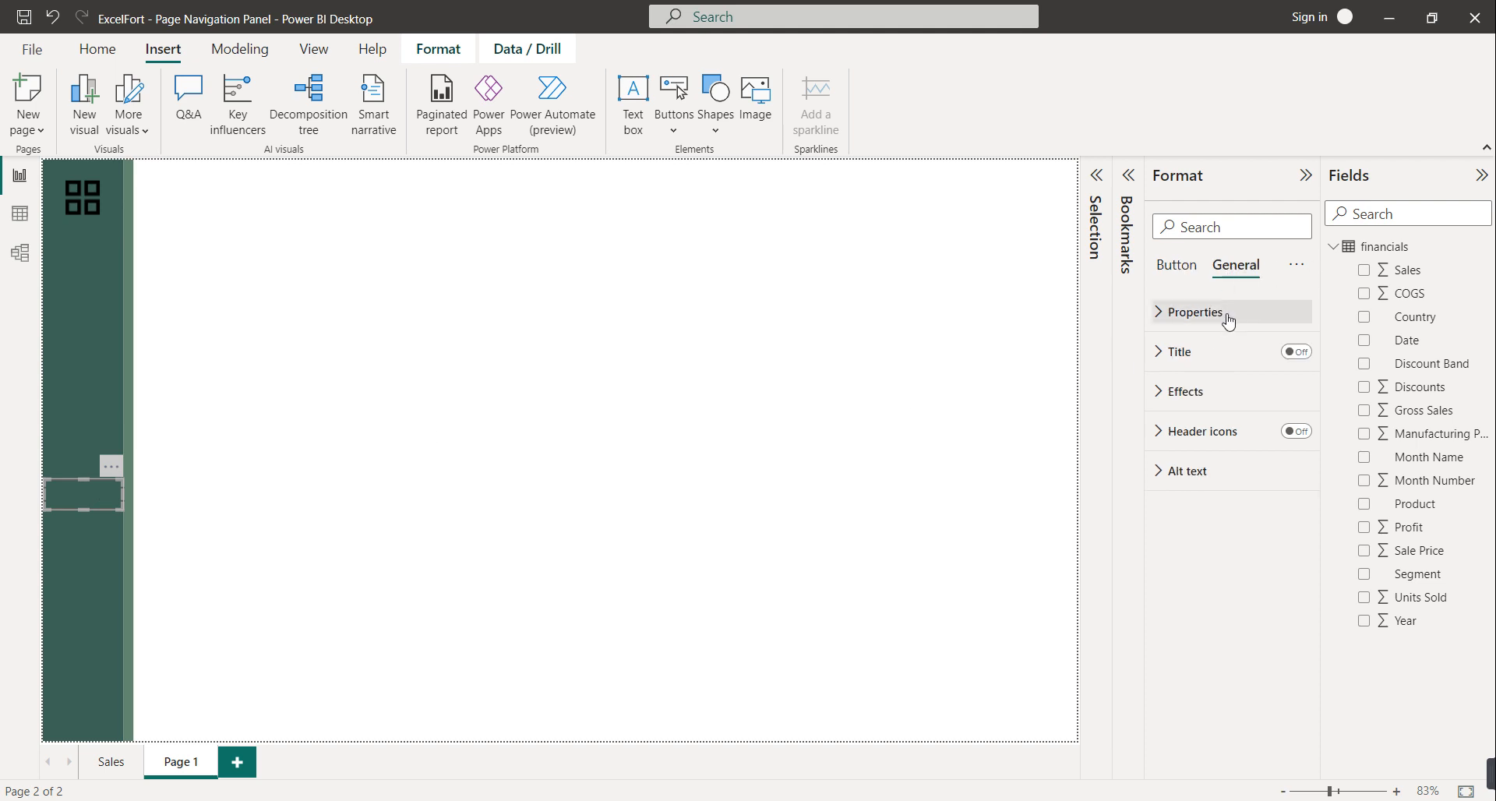
pyautogui.click(1226, 316)
pyautogui.moveTo(1186, 452); pyautogui.dragTo(1144, 454)
pyautogui.write('60')
pyautogui.moveTo(1200, 401); pyautogui.dragTo(1130, 406)
pyautogui.write('60')
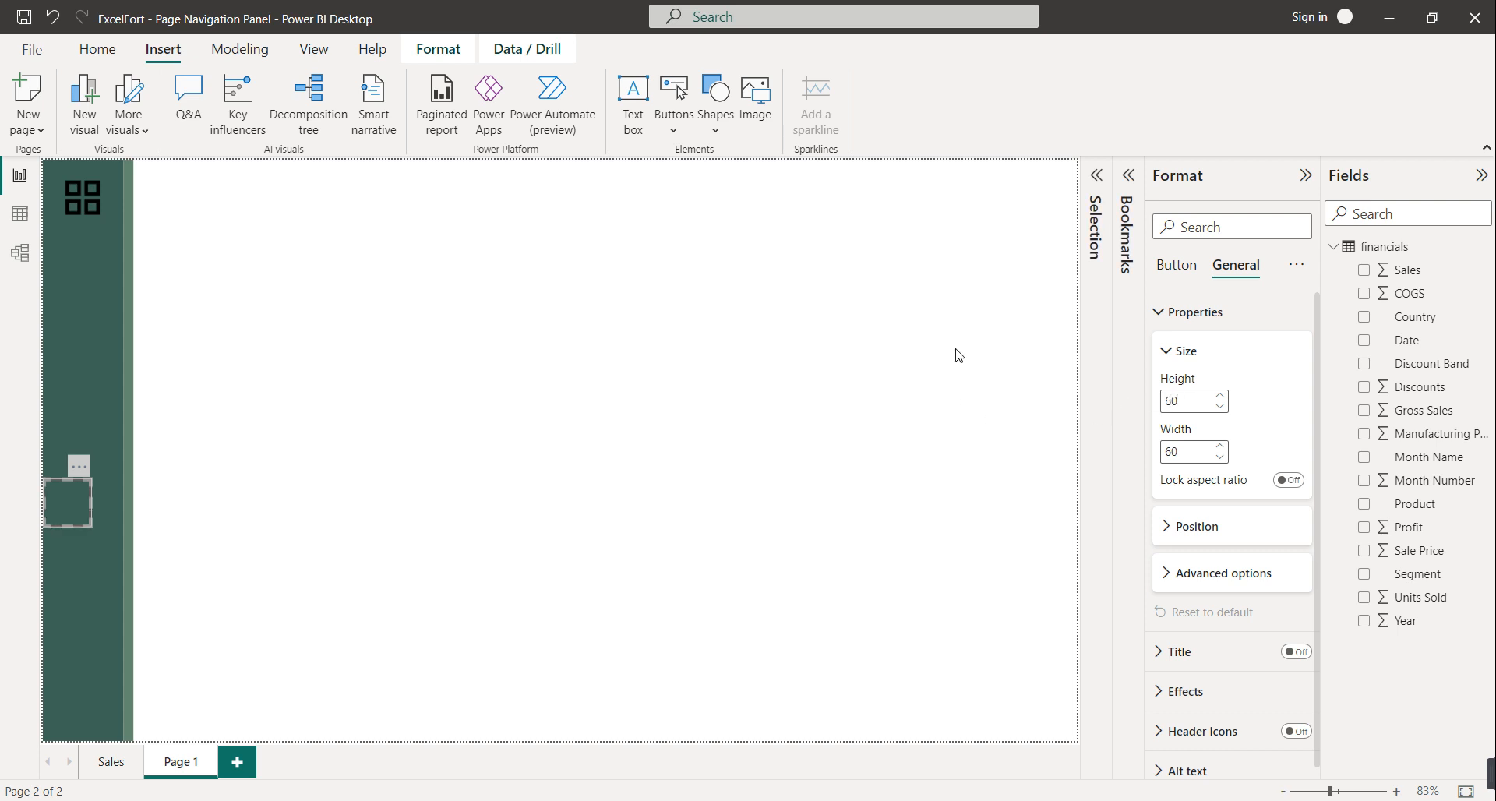
pyautogui.click(72, 502)
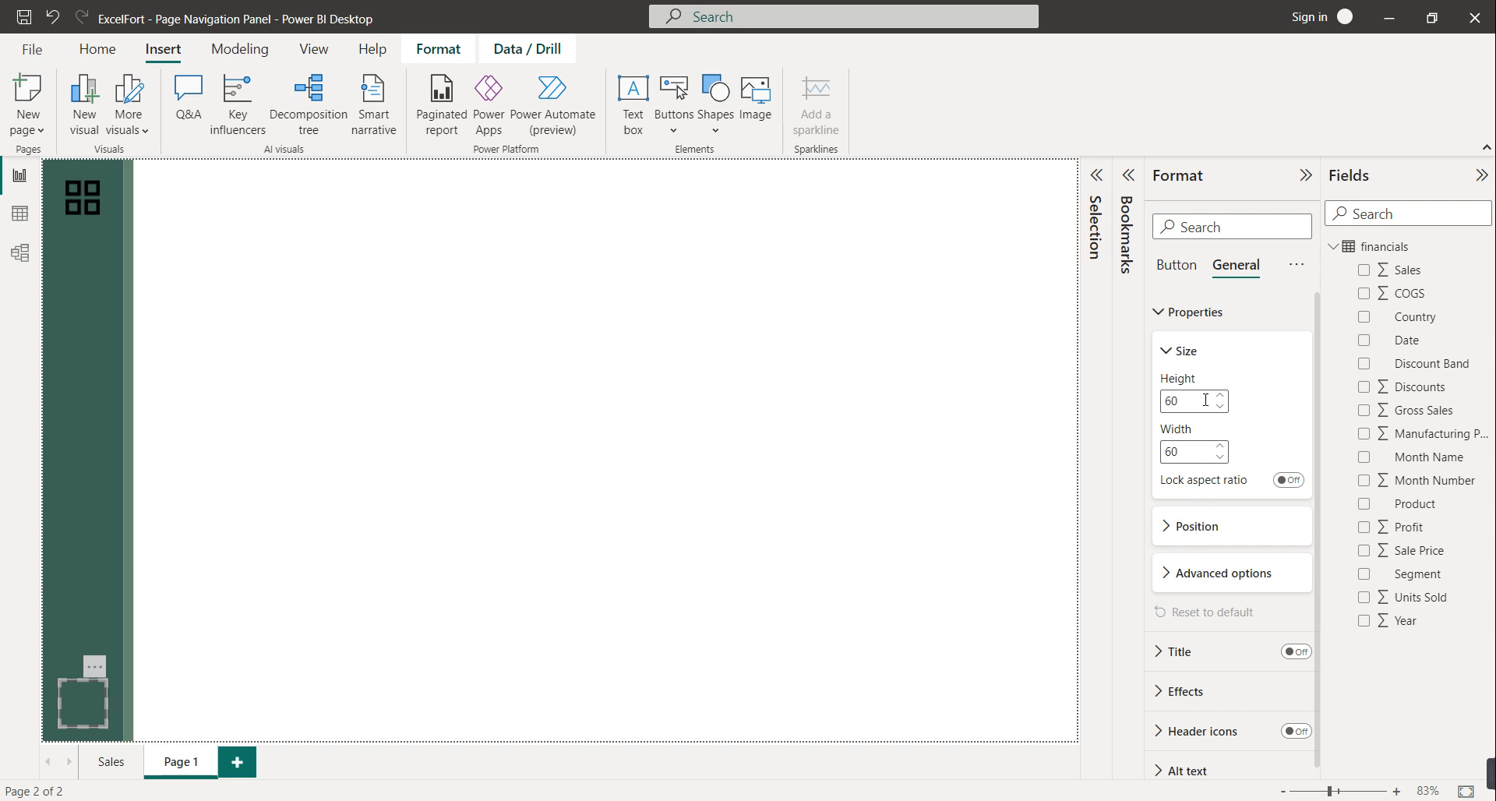
# Set the lower button's On hover icon to the custom image help-desk.png
pyautogui.click(1188, 351)
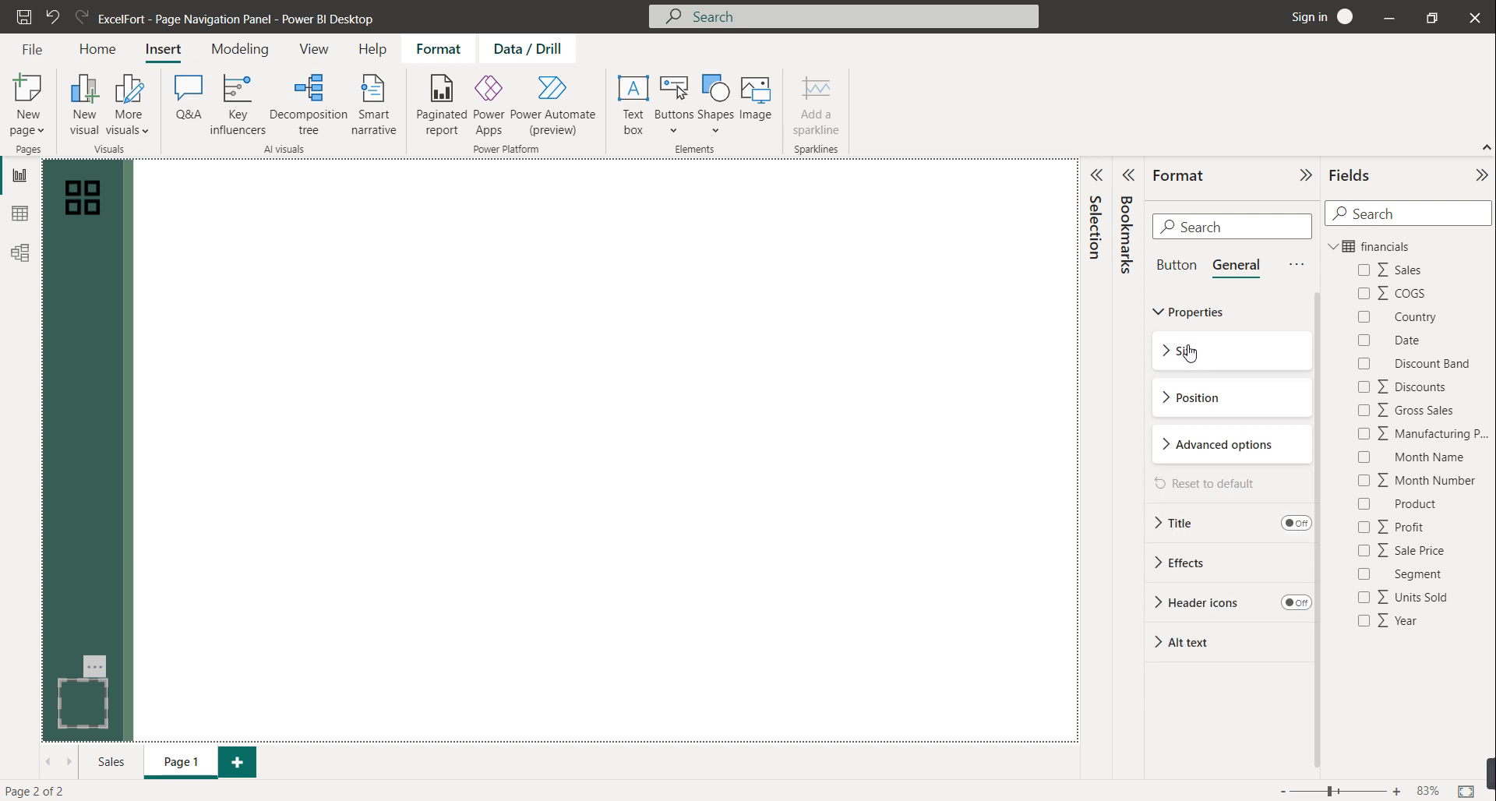
pyautogui.click(1175, 265)
pyautogui.click(1192, 391)
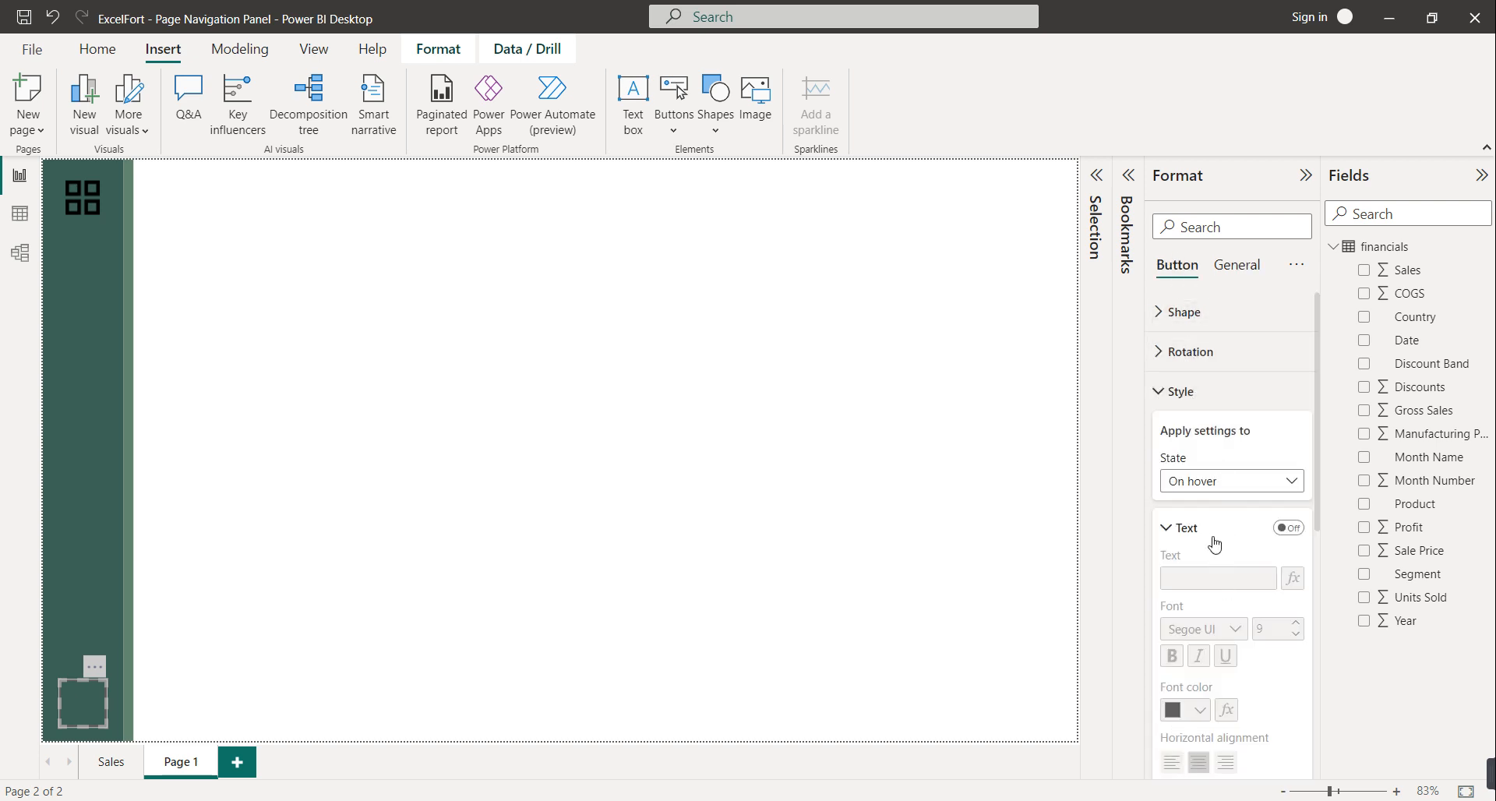
pyautogui.click(1187, 528)
pyautogui.click(1198, 585)
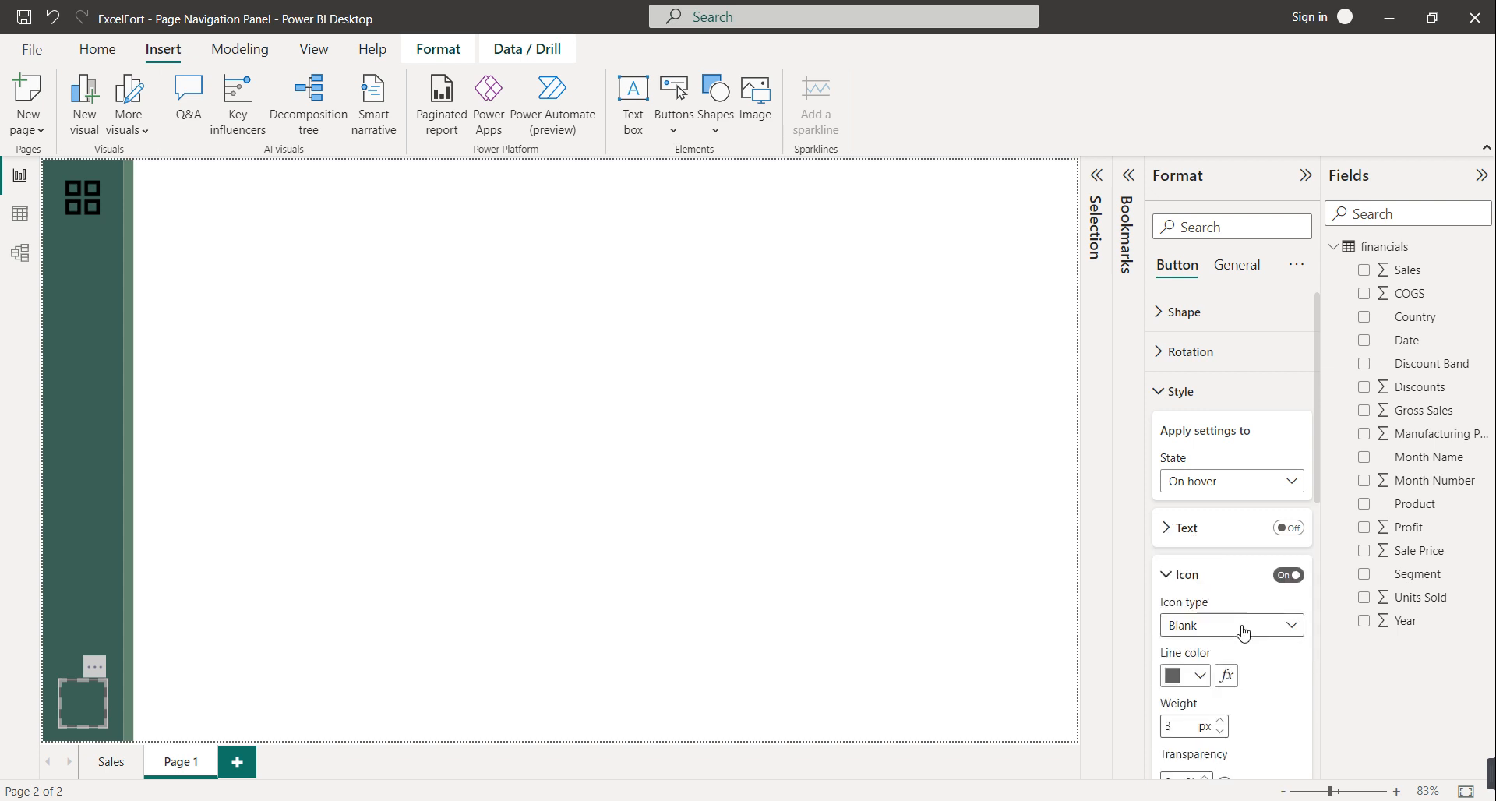
pyautogui.click(1246, 624)
pyautogui.press('Escape')
pyautogui.press('Down')
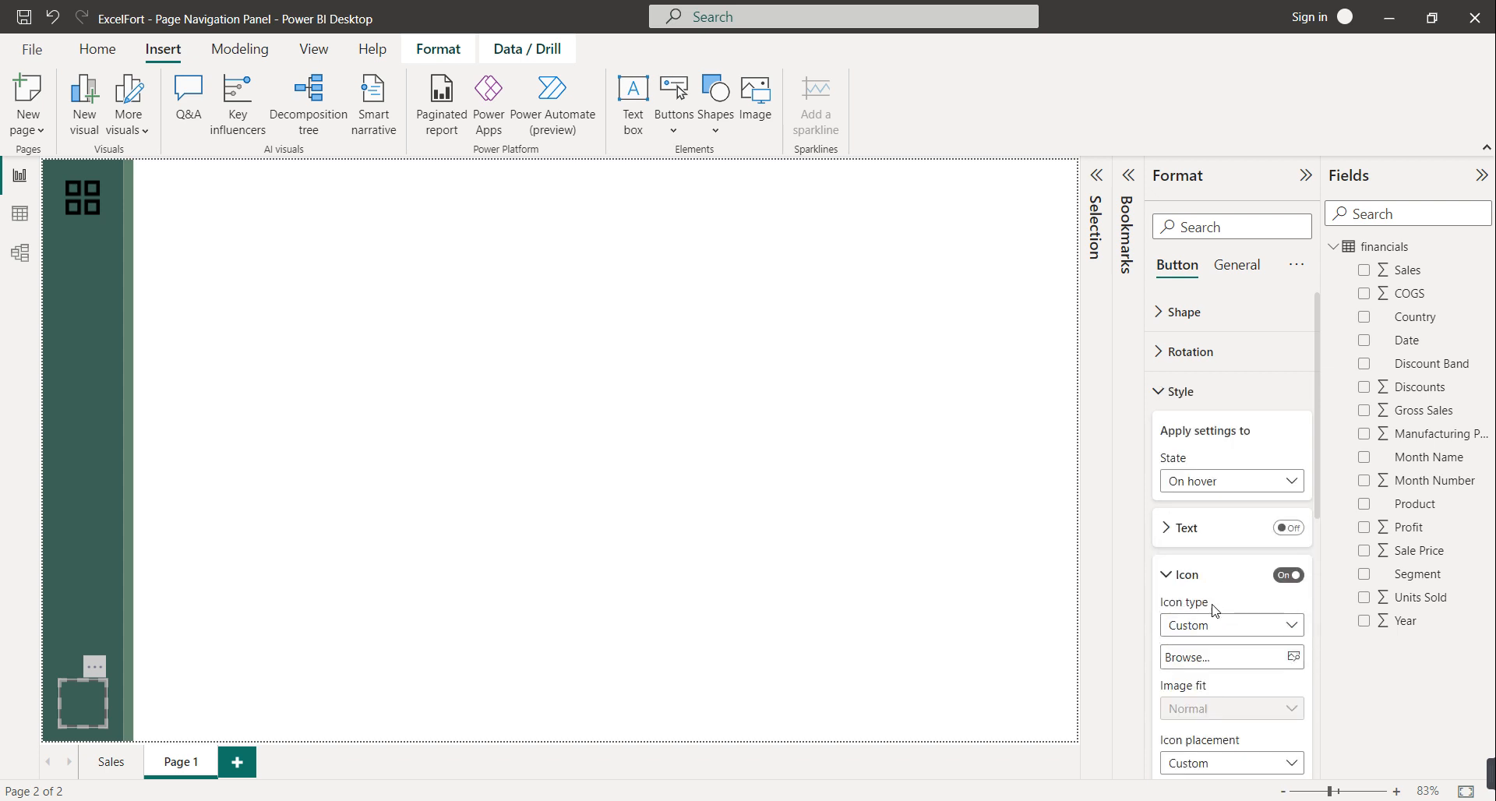
pyautogui.click(1293, 658)
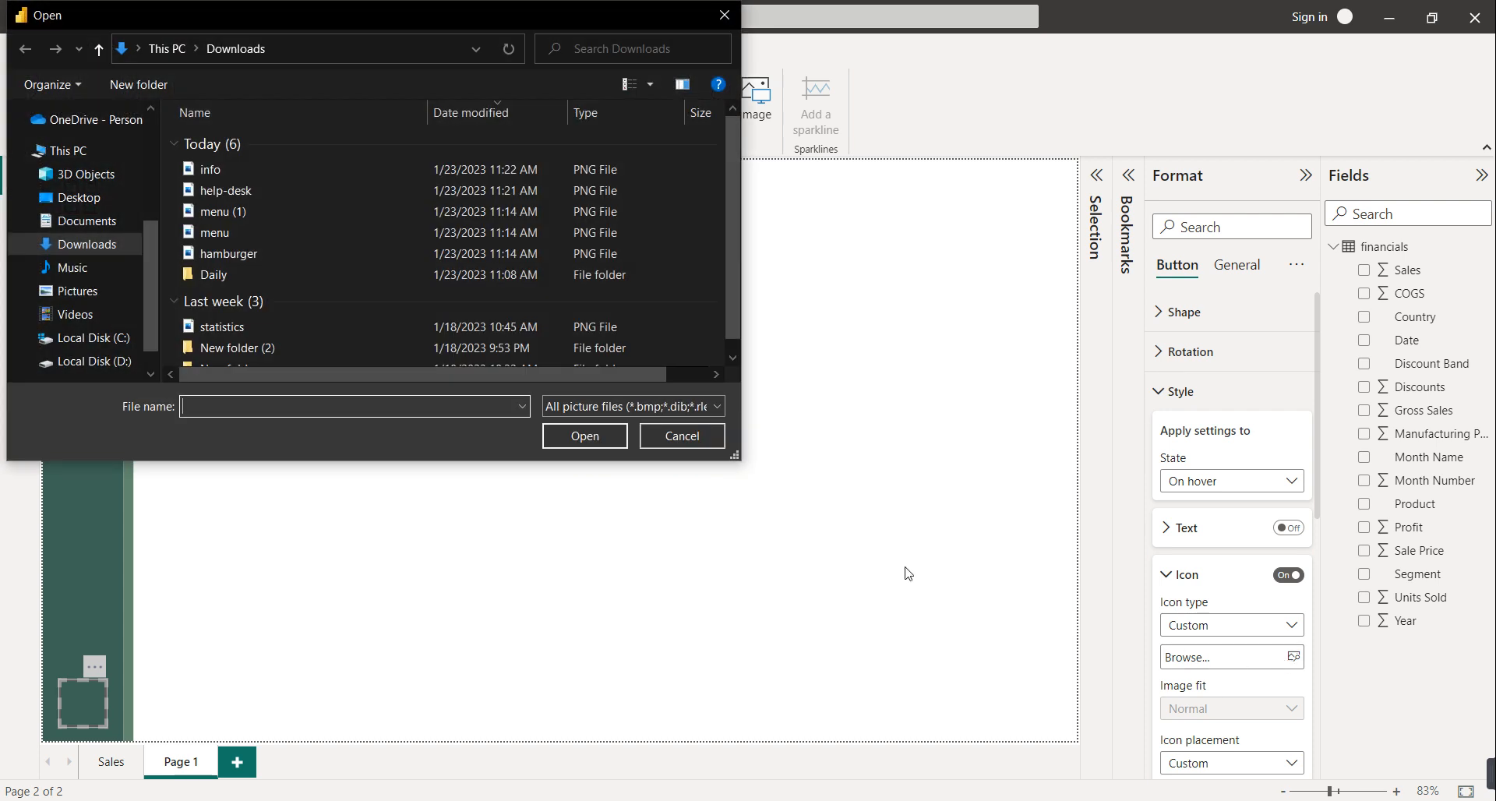
pyautogui.doubleClick(257, 197)
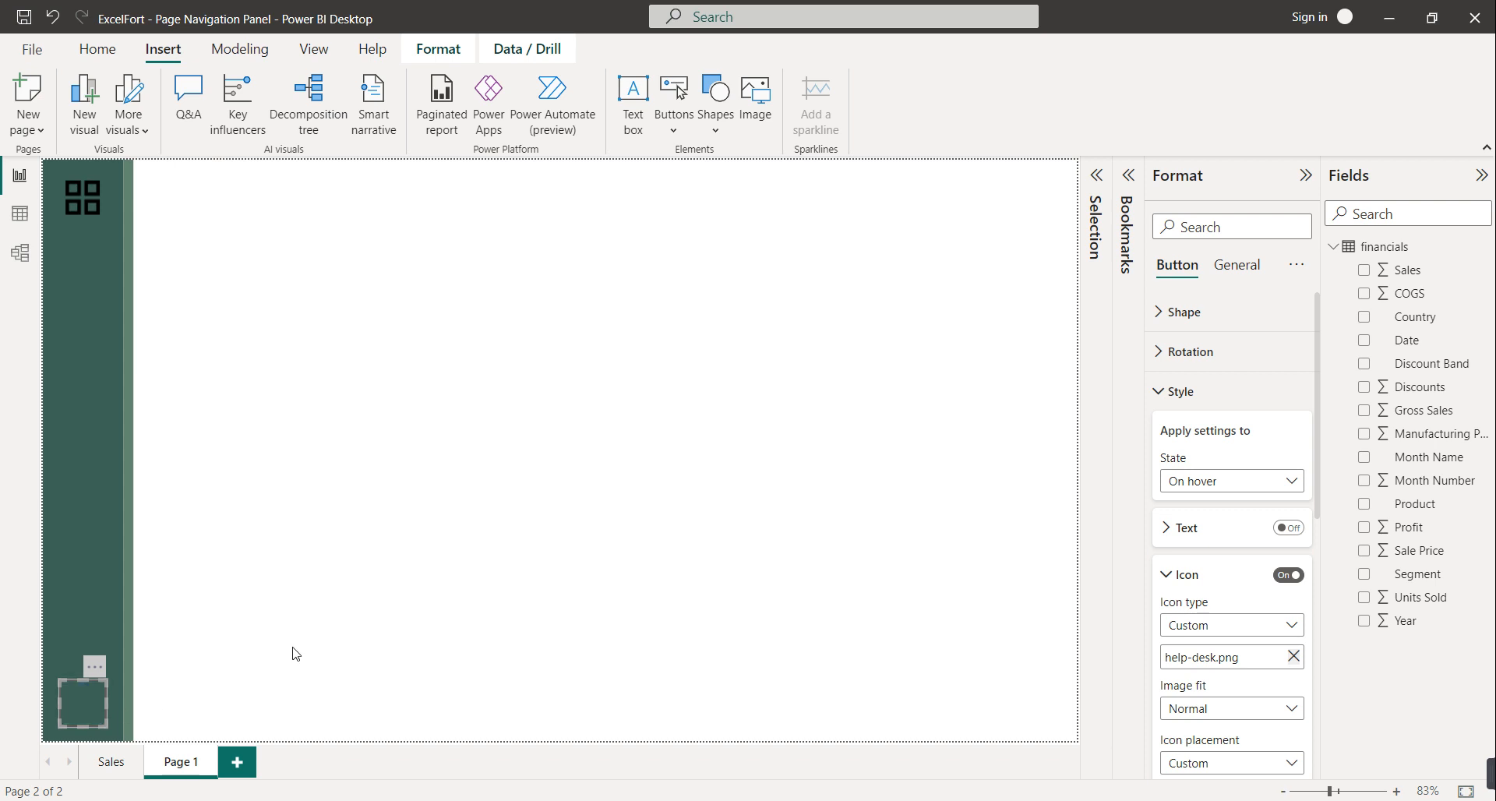
pyautogui.click(514, 312)
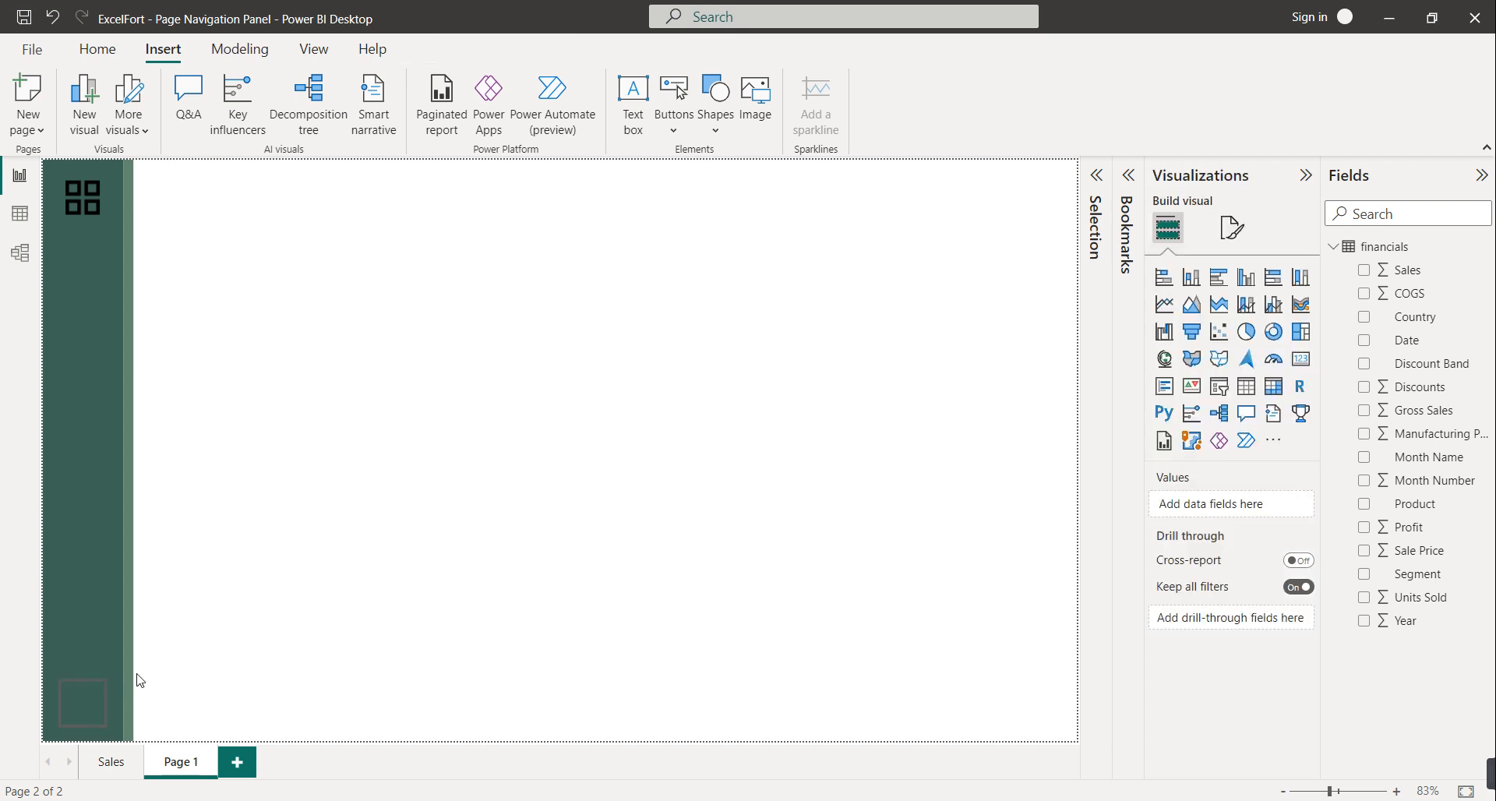
# Set the lower button's Default state icon to the custom image help-desk.png
pyautogui.click(89, 697)
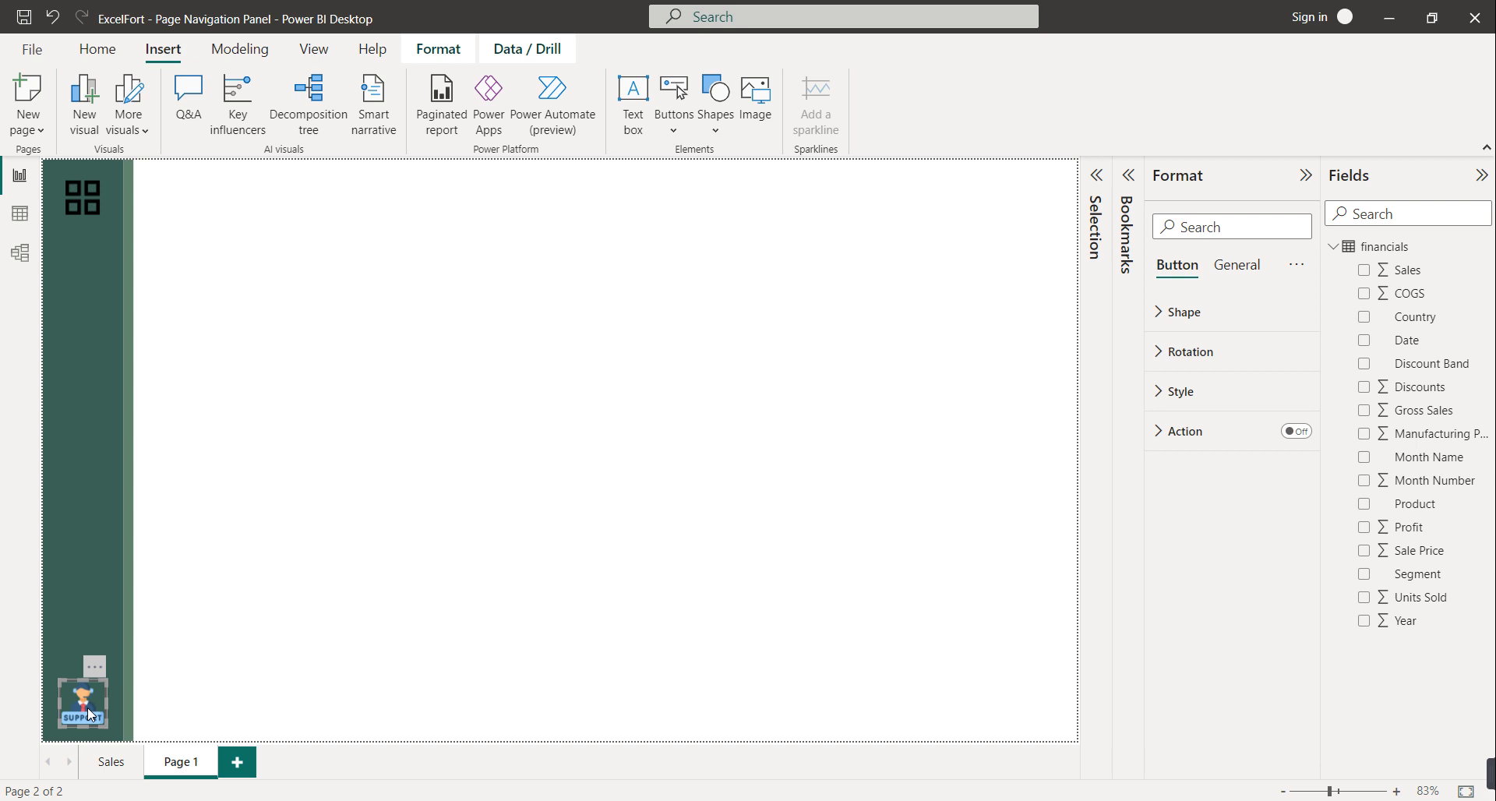
pyautogui.click(1178, 392)
pyautogui.click(1229, 490)
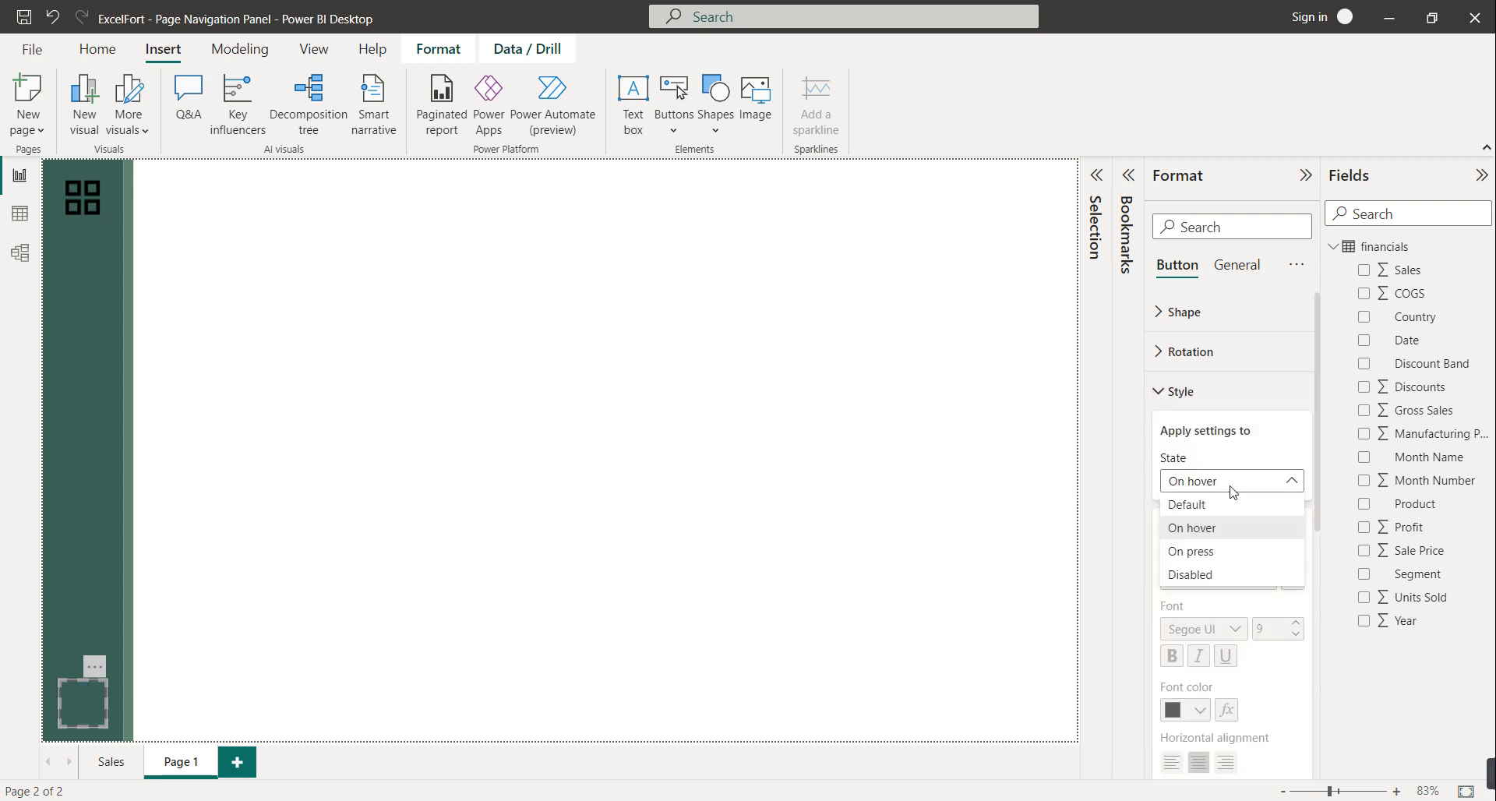
pyautogui.click(1201, 507)
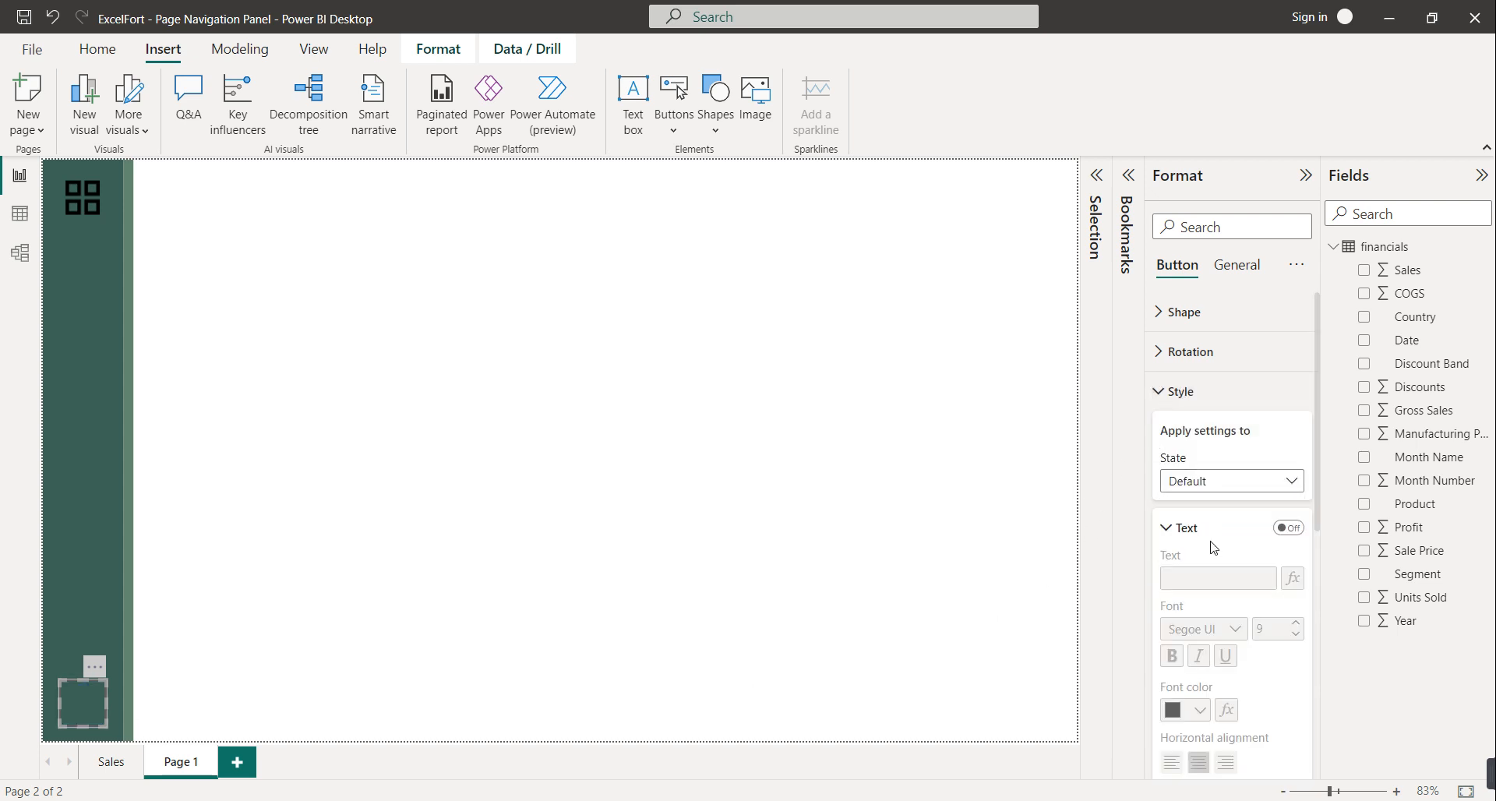
pyautogui.click(1198, 529)
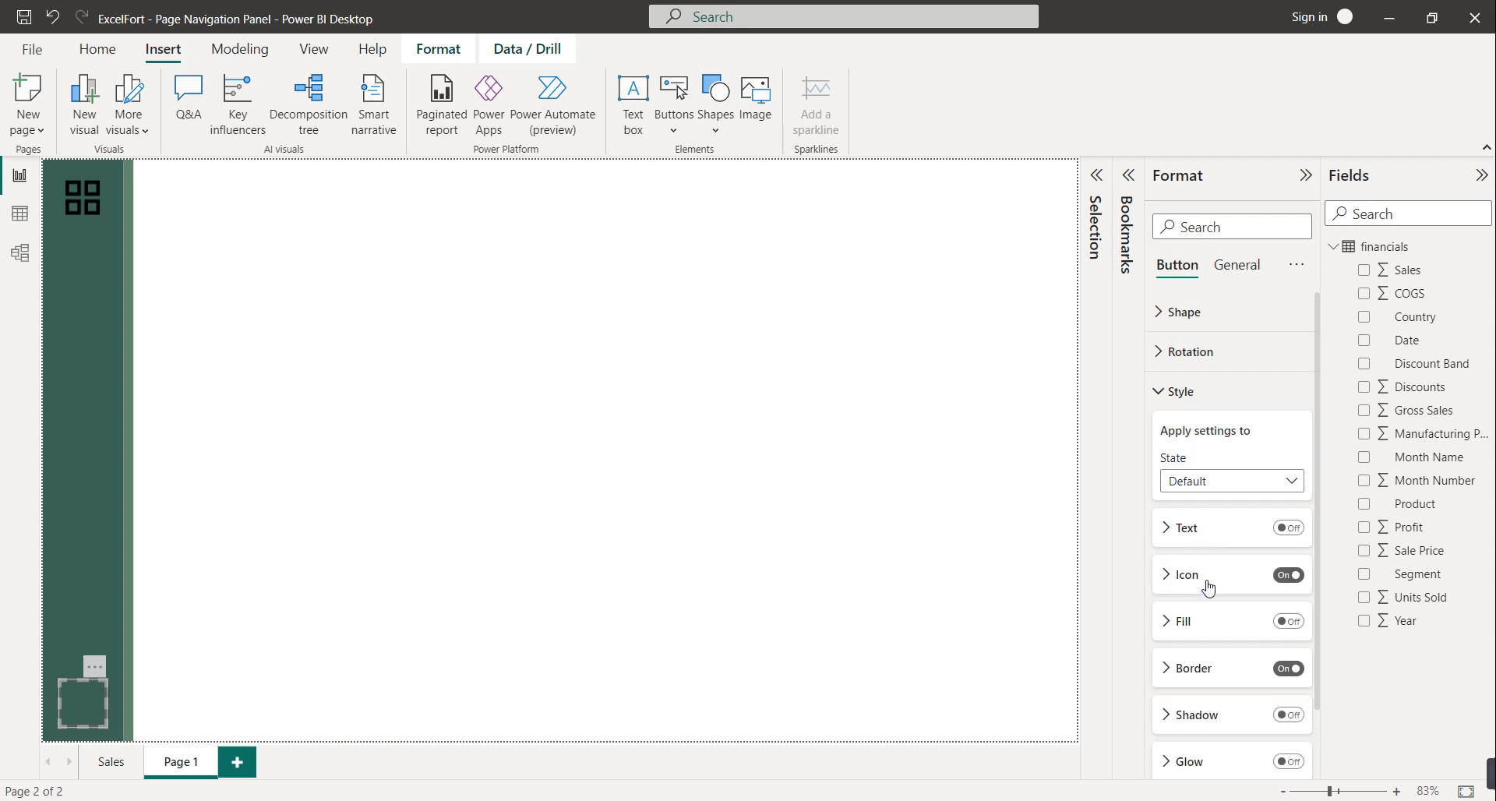
pyautogui.click(1204, 579)
pyautogui.click(1245, 635)
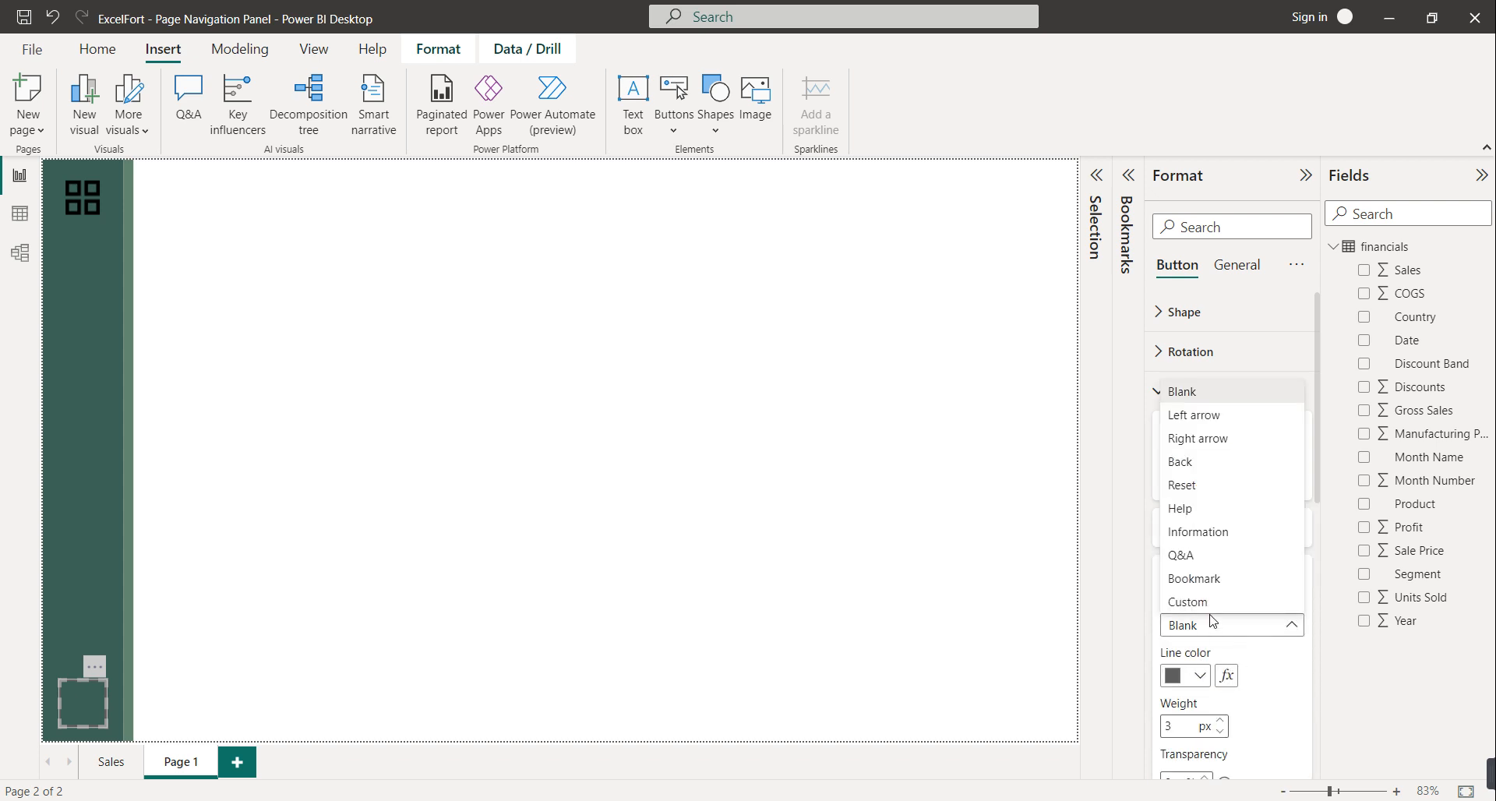
pyautogui.click(1262, 623)
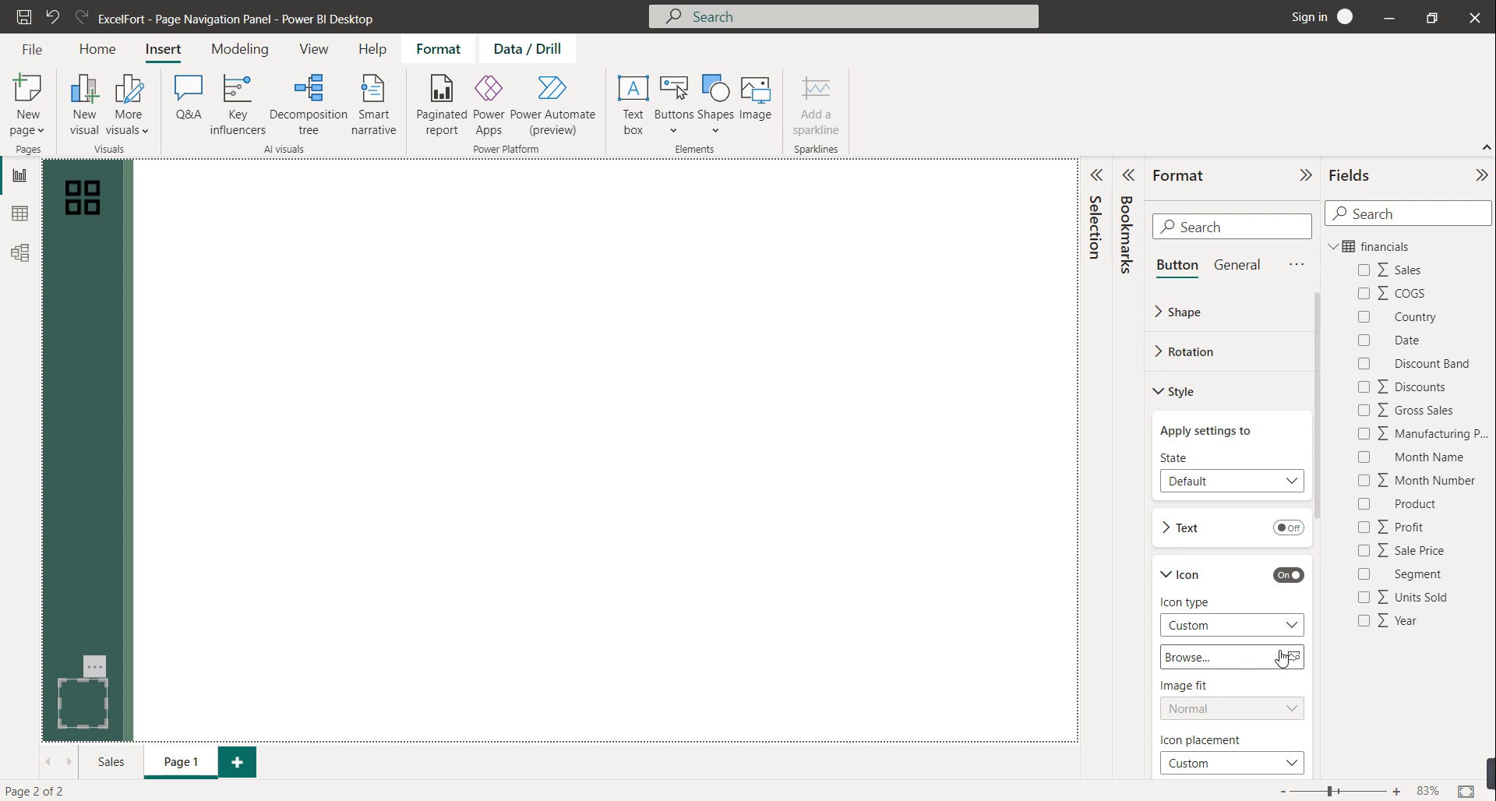
pyautogui.click(1276, 659)
pyautogui.click(248, 192)
pyautogui.doubleClick(248, 190)
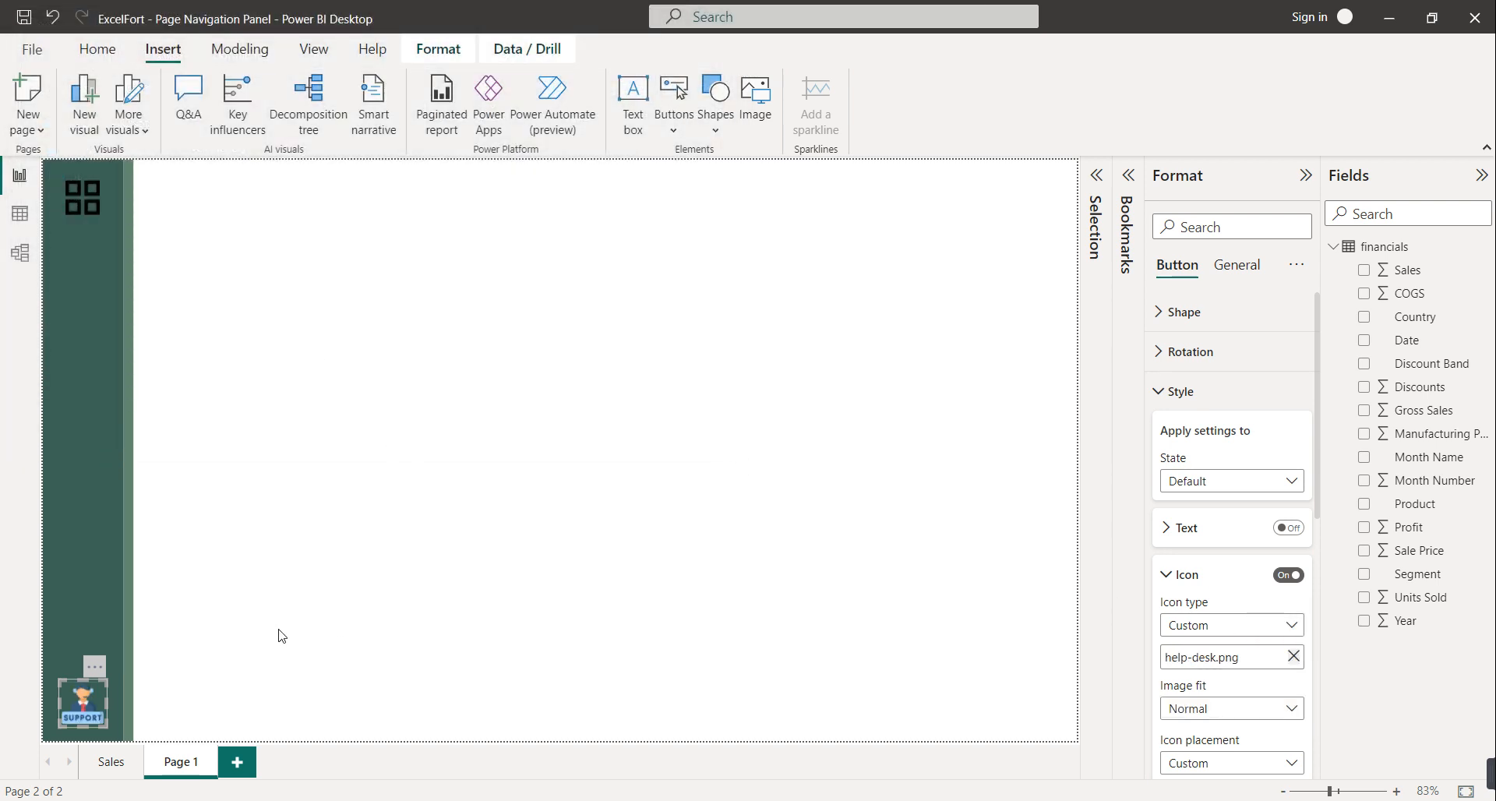
pyautogui.click(259, 673)
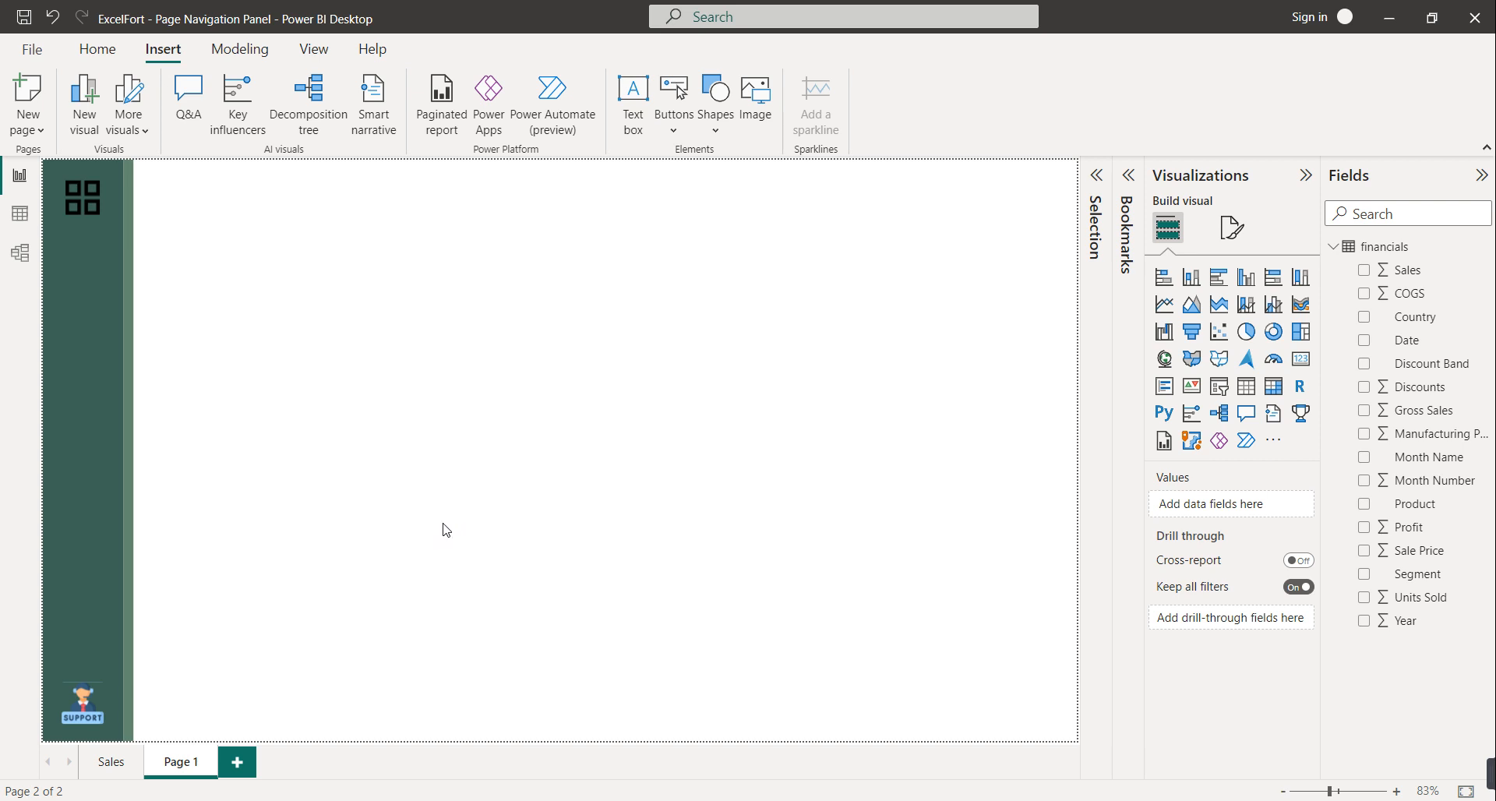
# Copy the support button above itself and set the copy's default icon to info.png
pyautogui.click(95, 699)
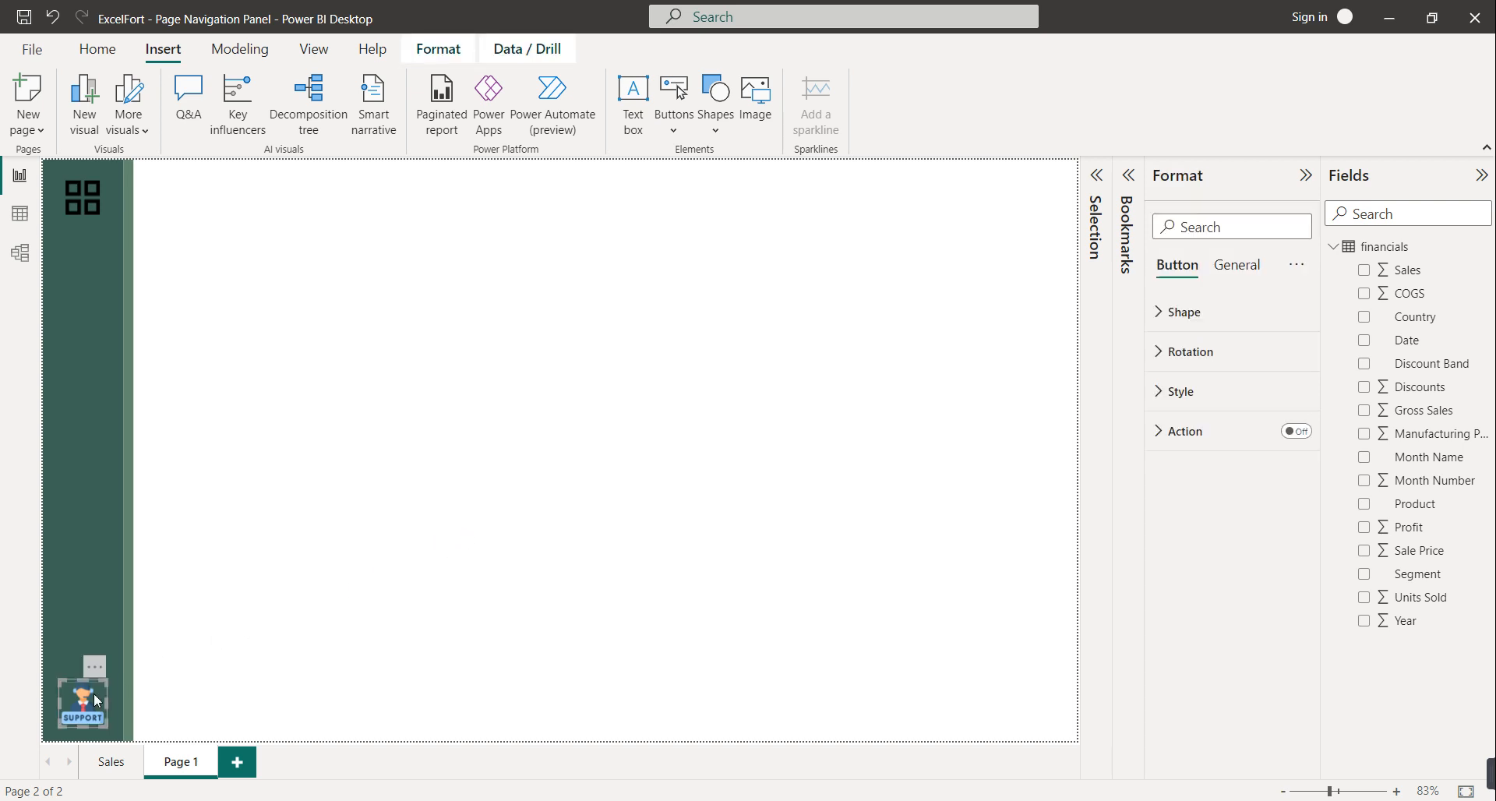
pyautogui.moveTo(93, 694); pyautogui.dragTo(95, 631)
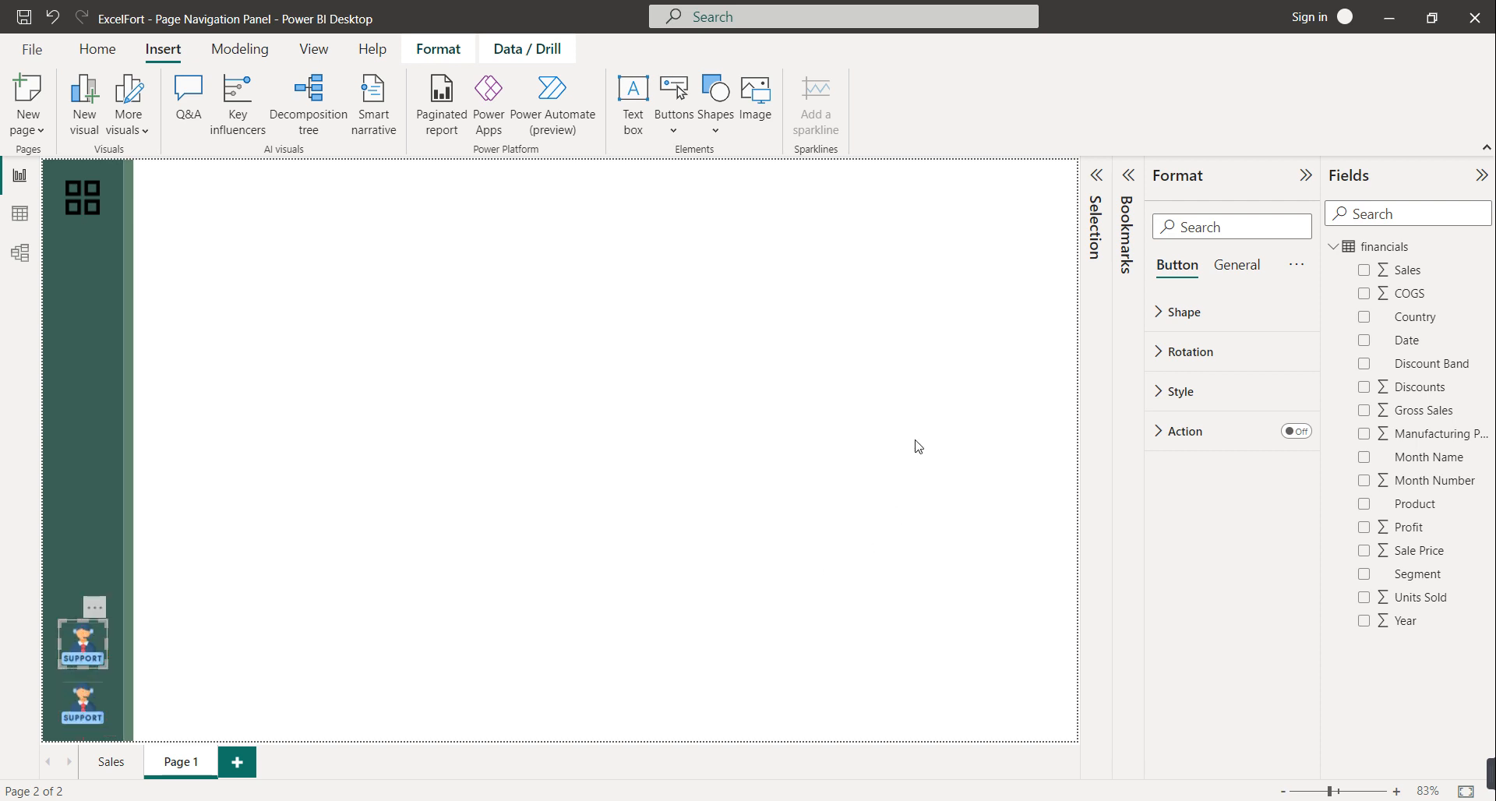
pyautogui.click(1177, 391)
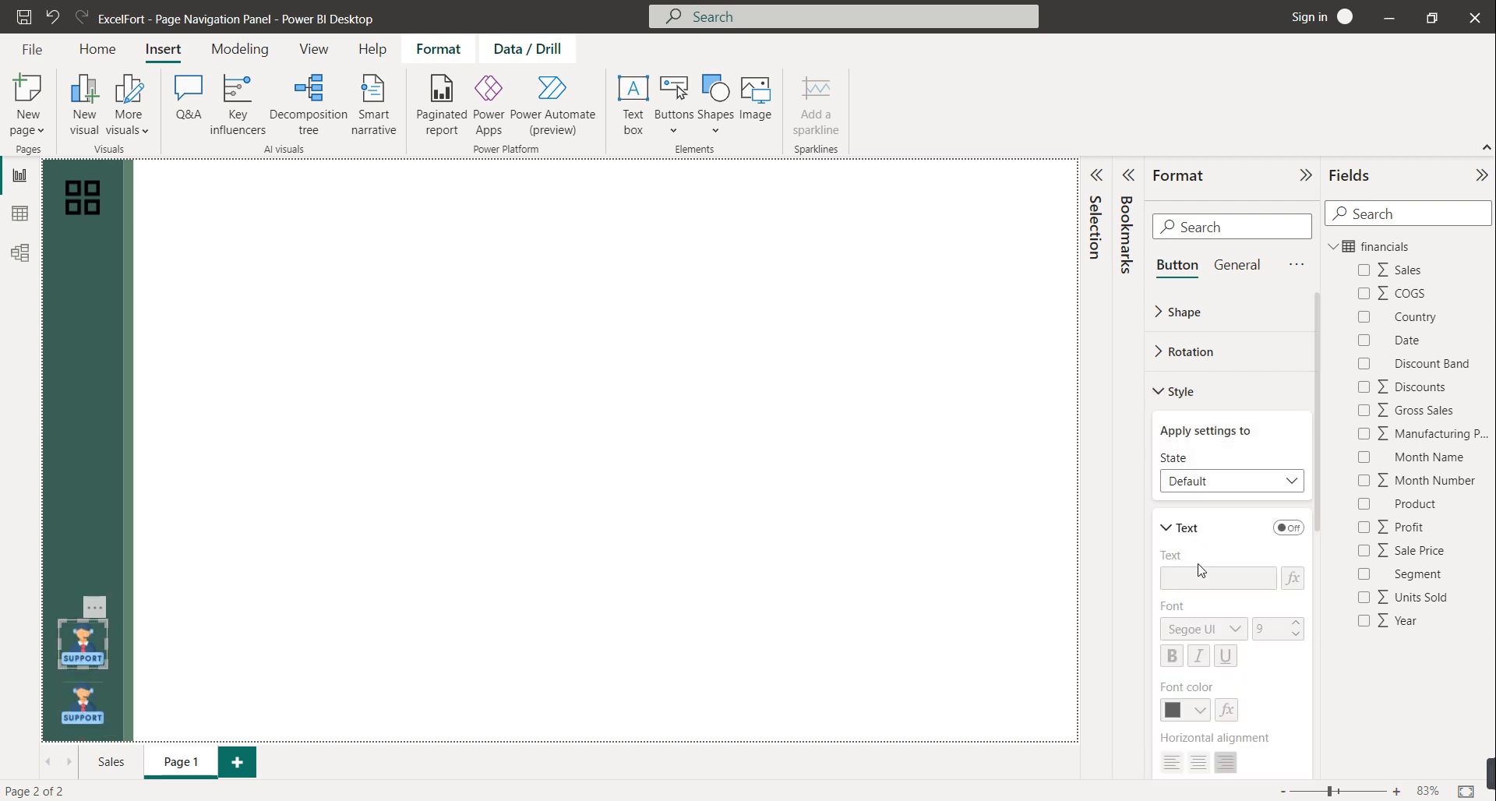
pyautogui.click(1188, 527)
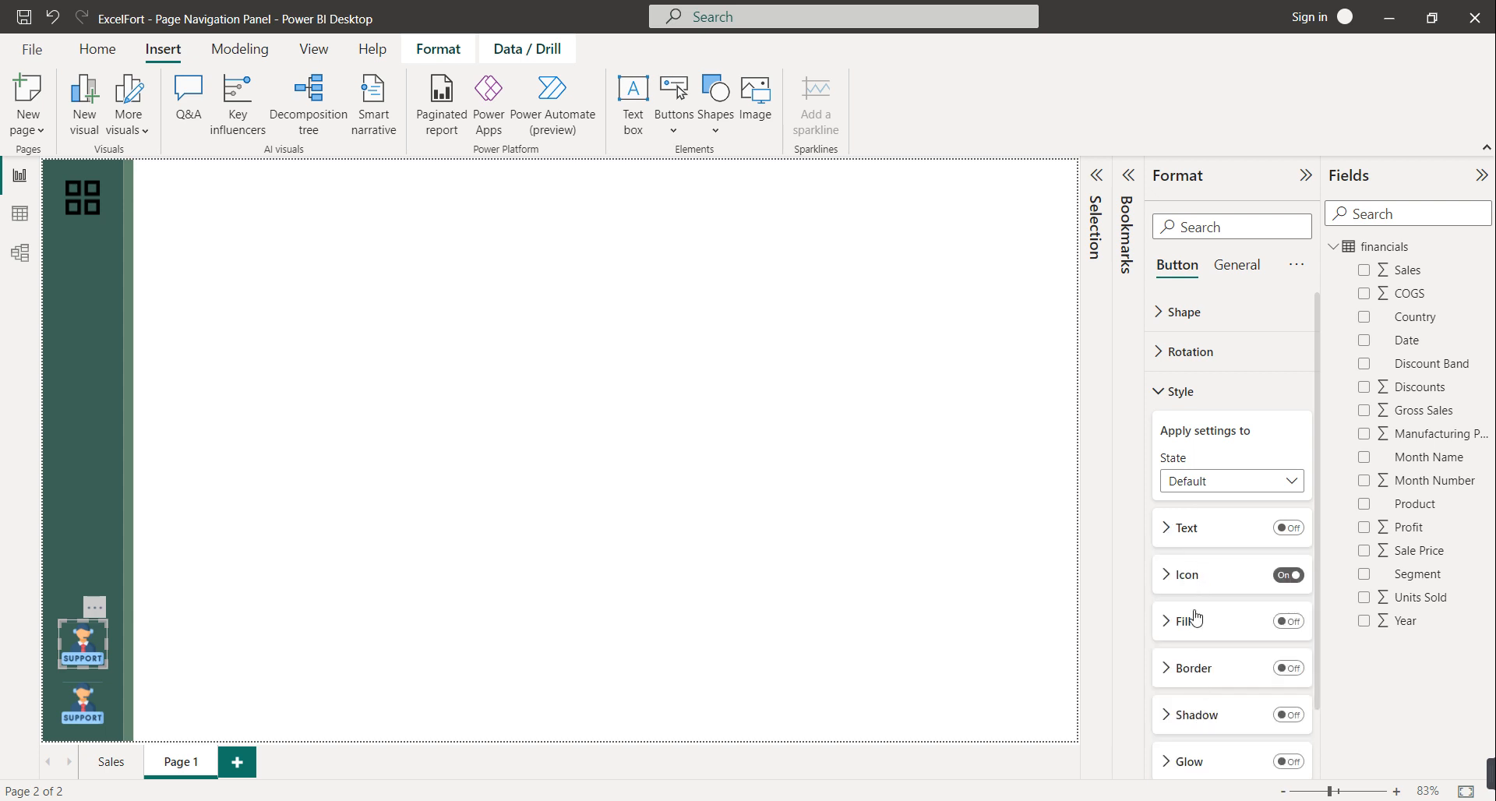
pyautogui.click(1190, 574)
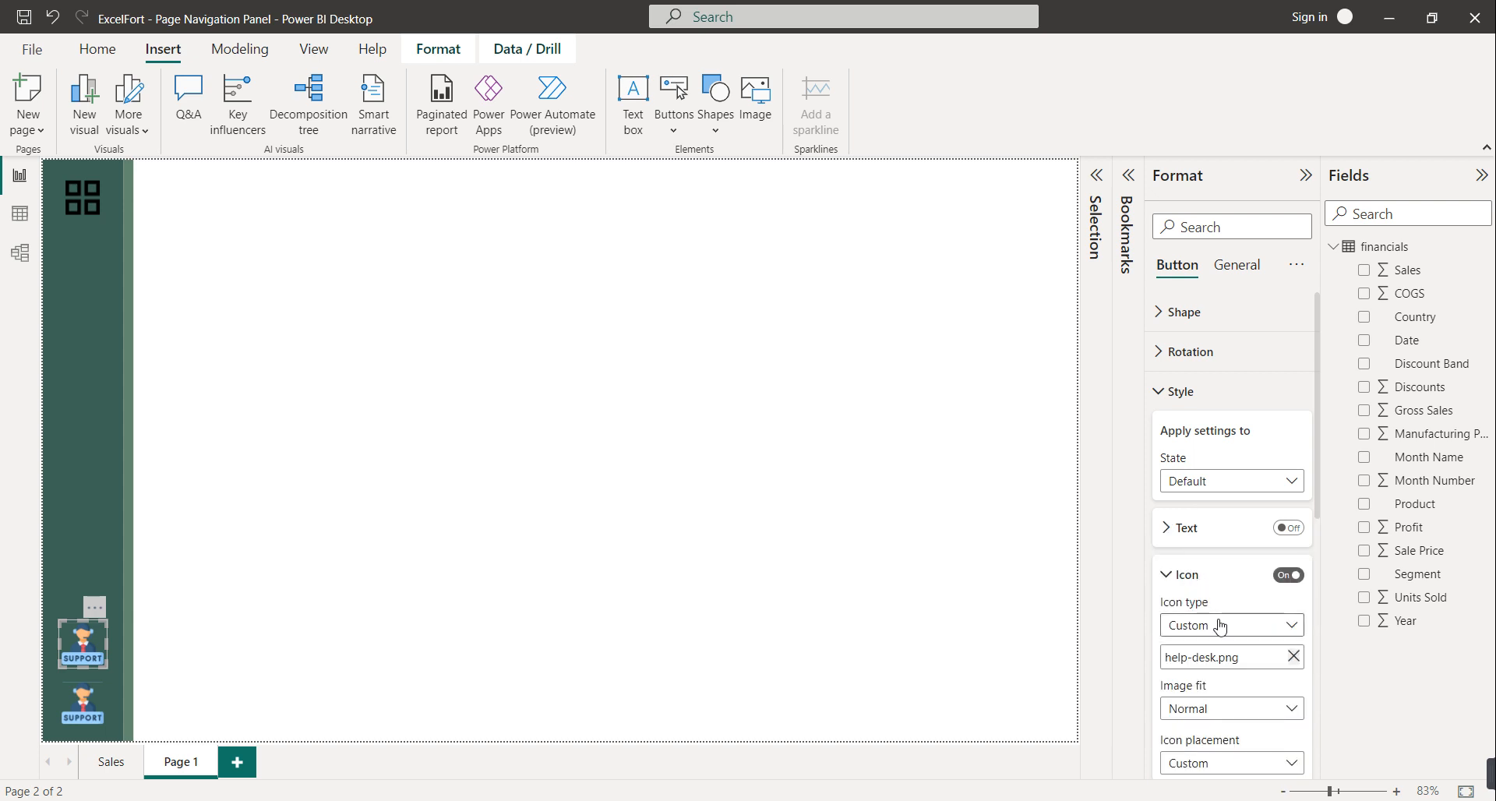
pyautogui.click(1294, 659)
pyautogui.click(1294, 657)
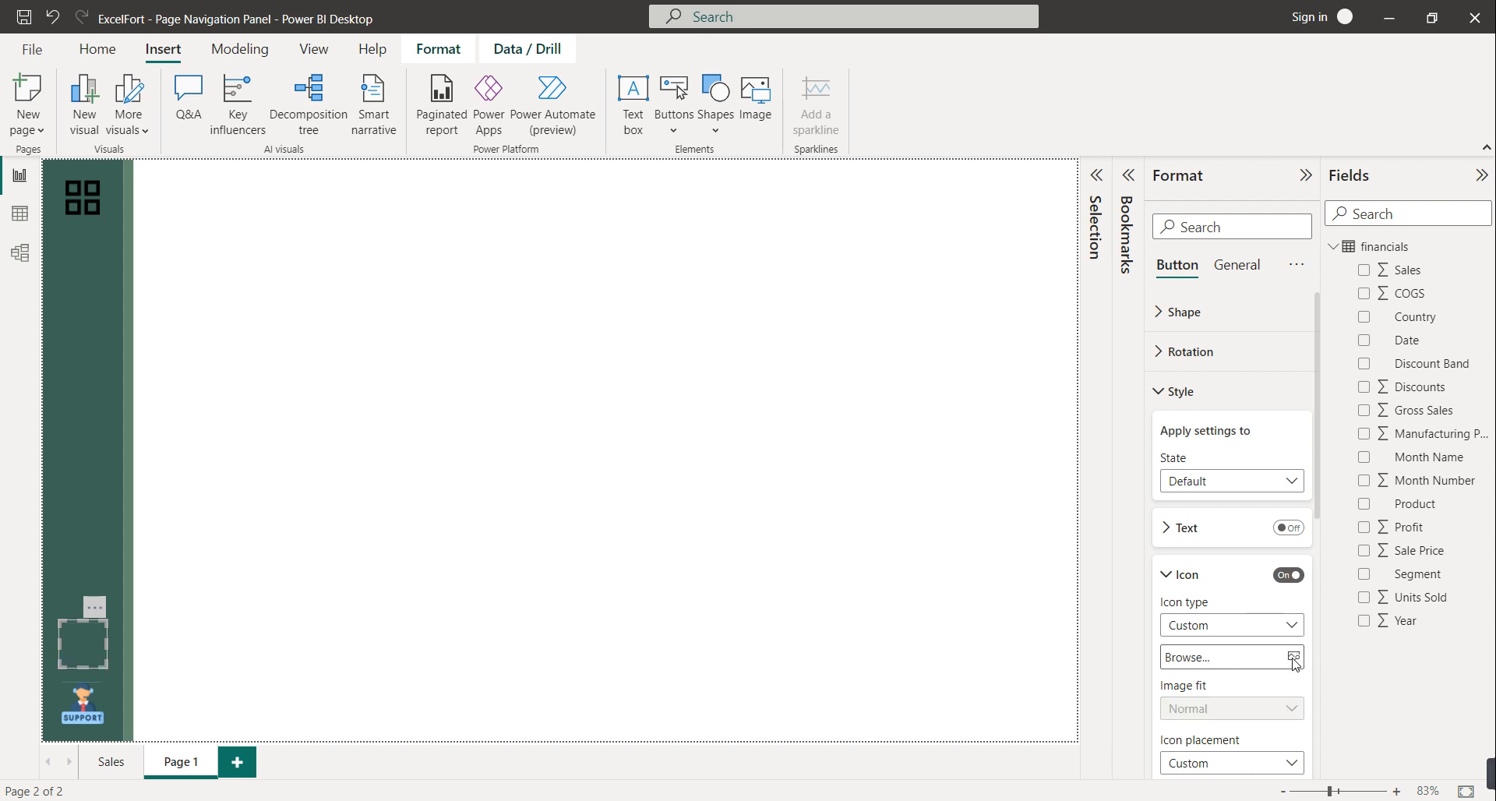
pyautogui.doubleClick(222, 174)
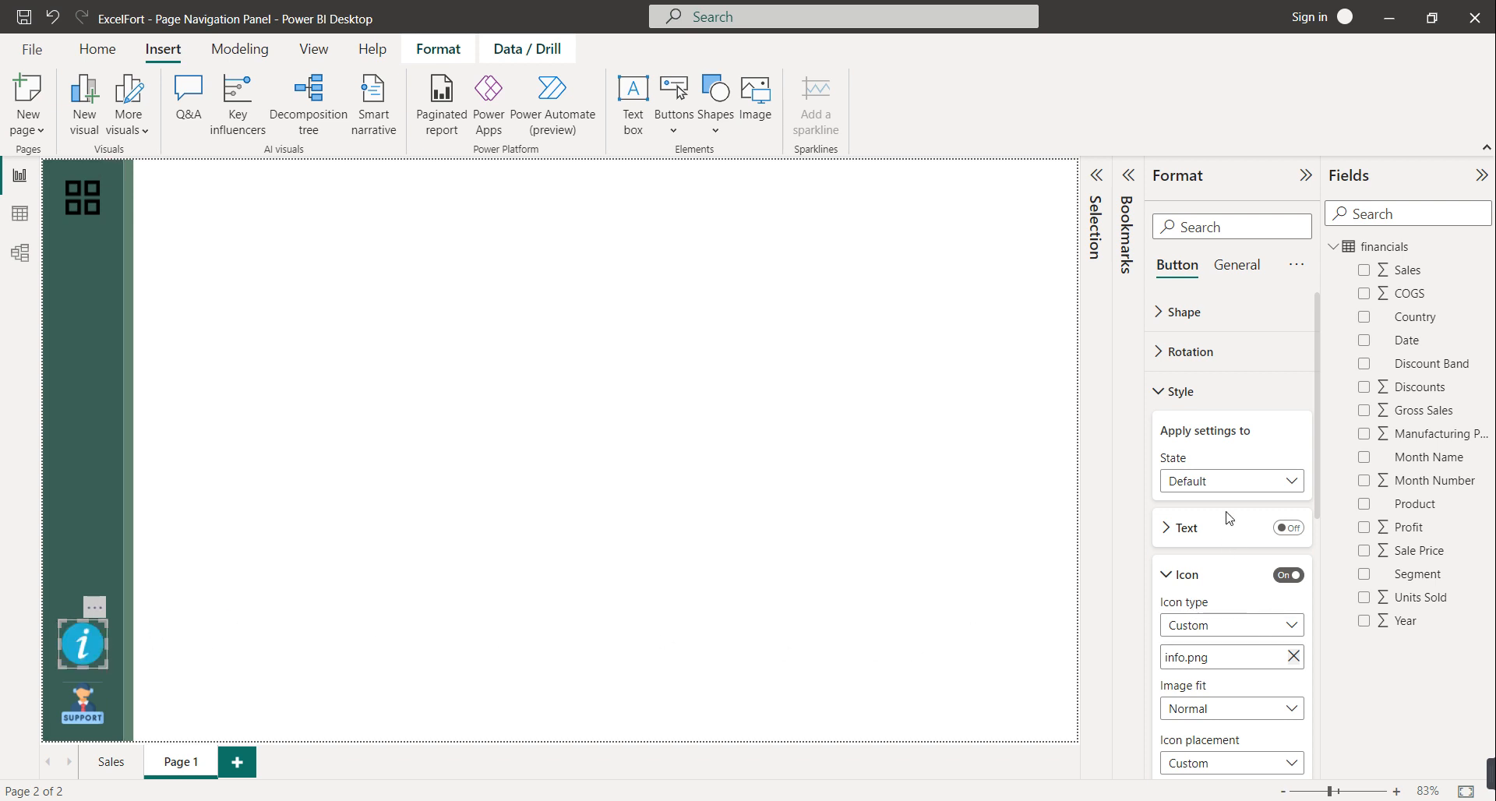
# Set the copied button's On hover icon to info.png as well
pyautogui.click(1222, 481)
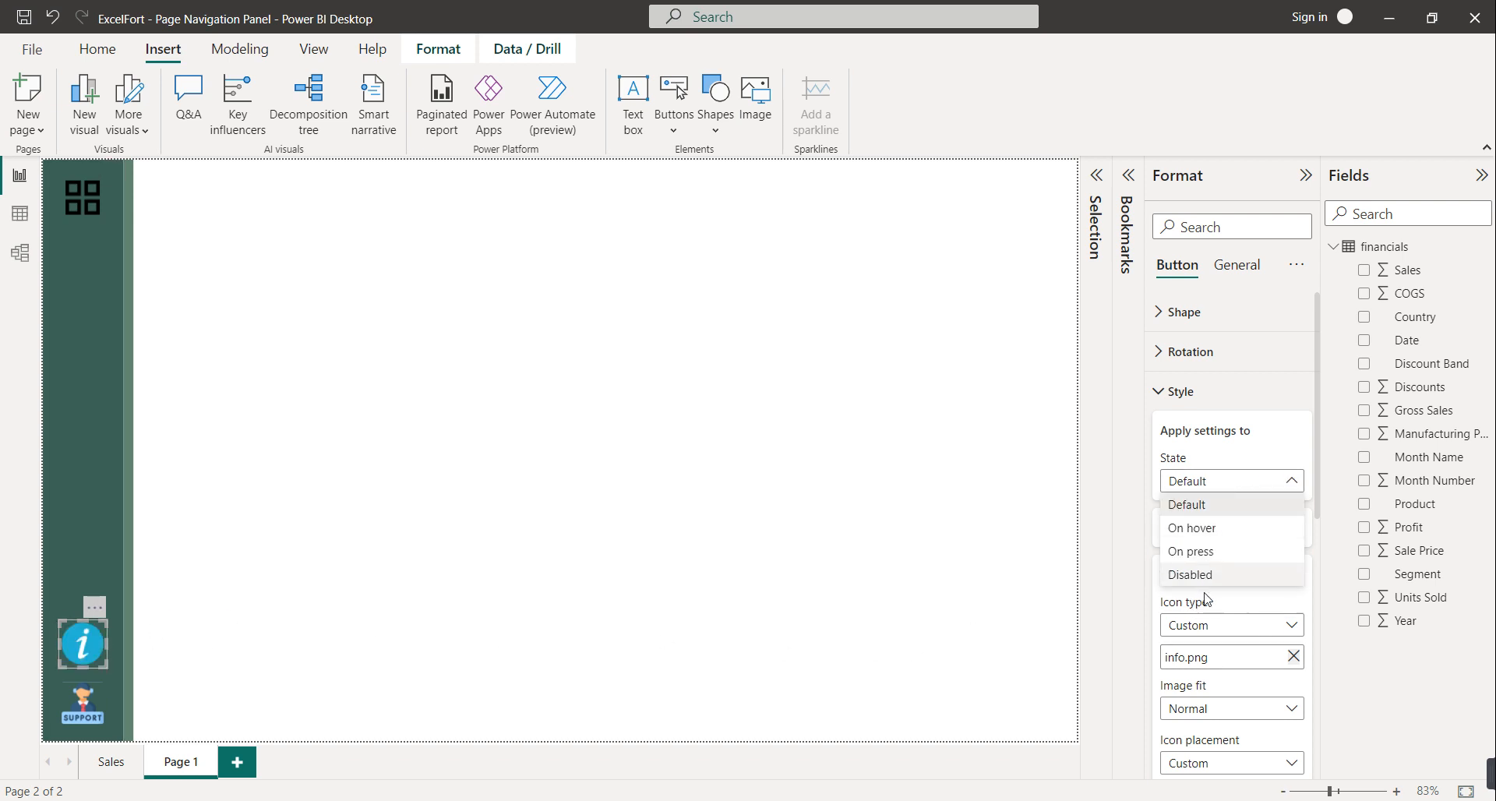
pyautogui.click(1206, 533)
pyautogui.click(1294, 657)
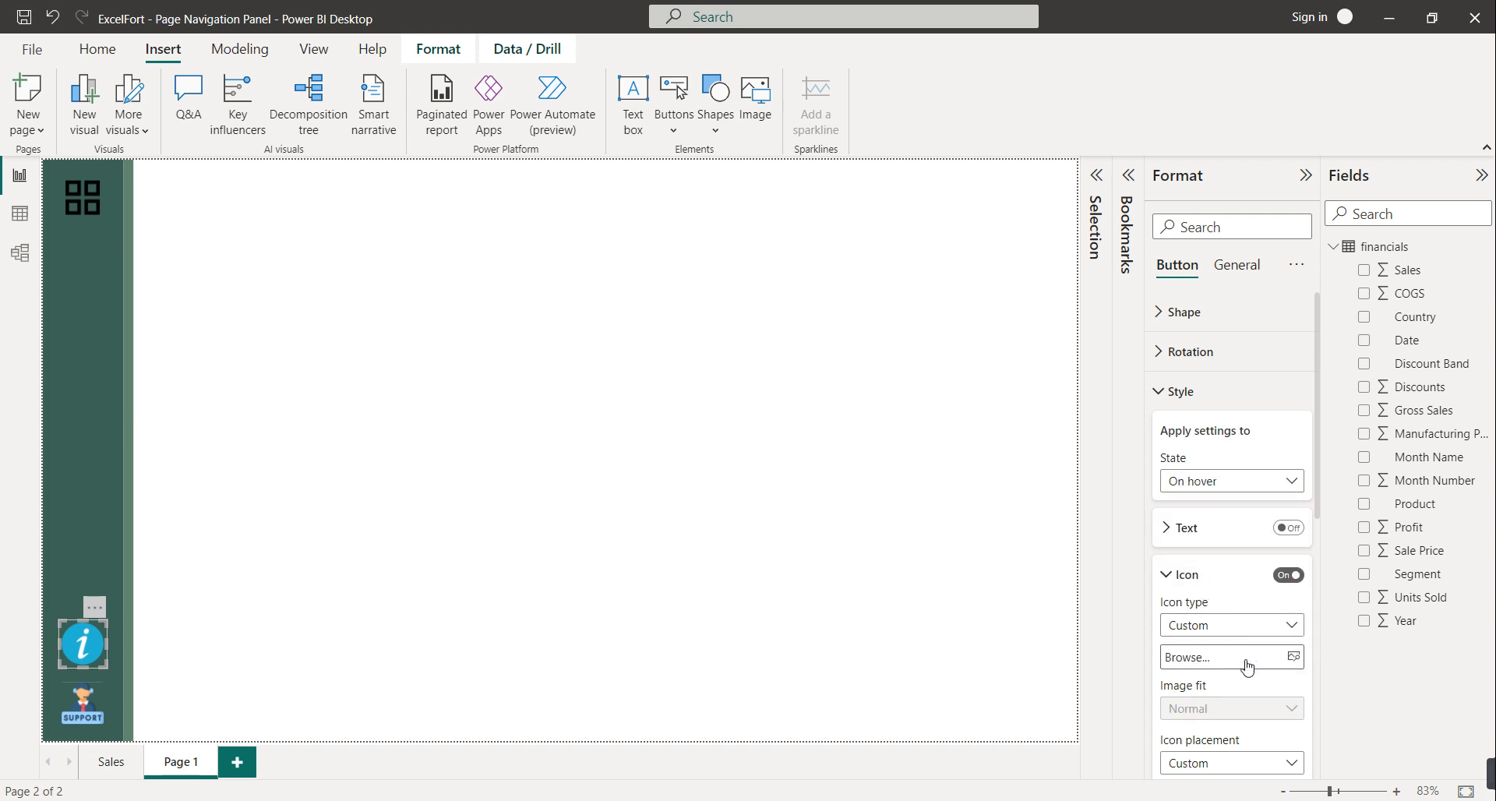
pyautogui.click(1294, 657)
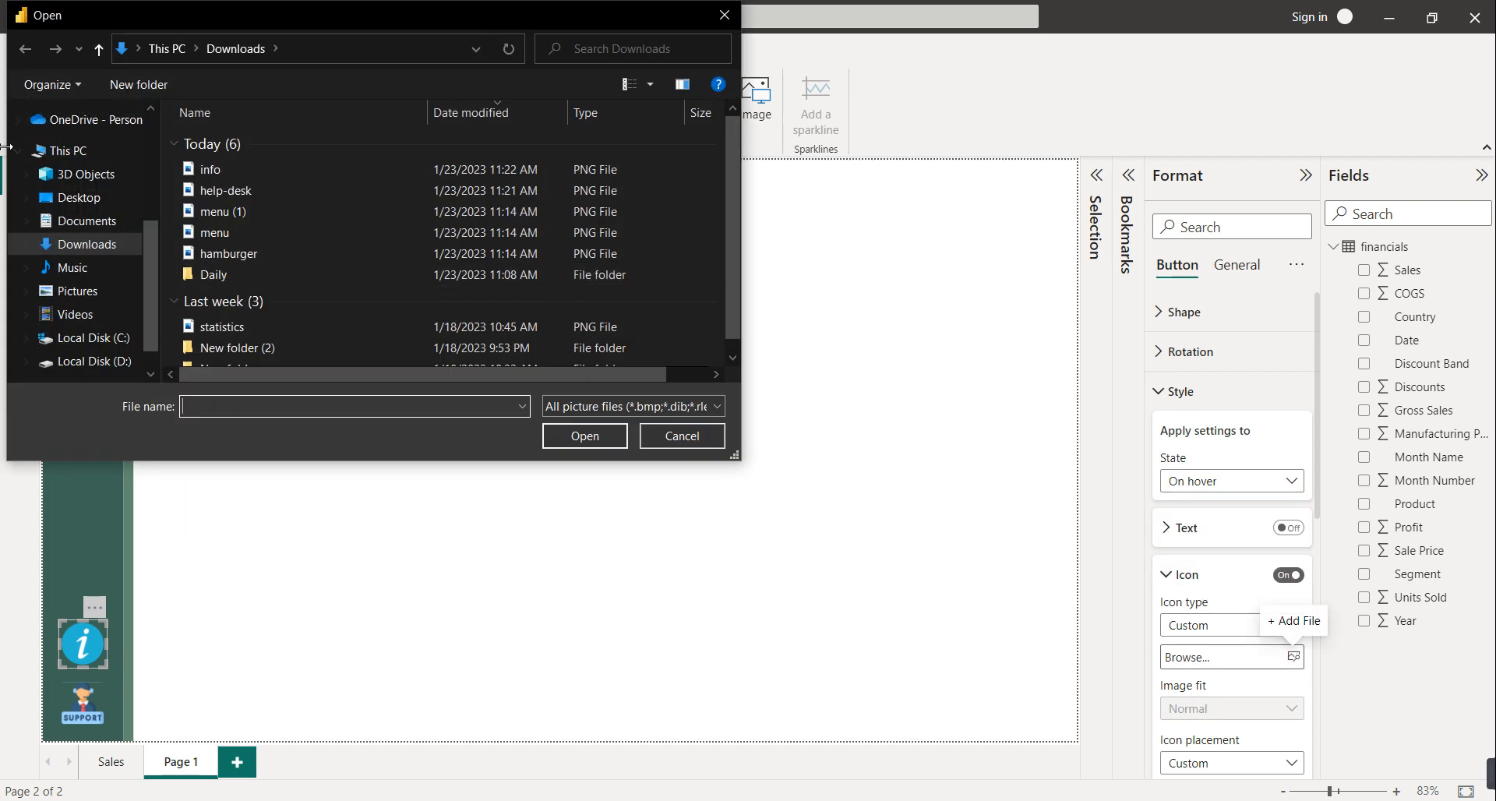
pyautogui.doubleClick(209, 170)
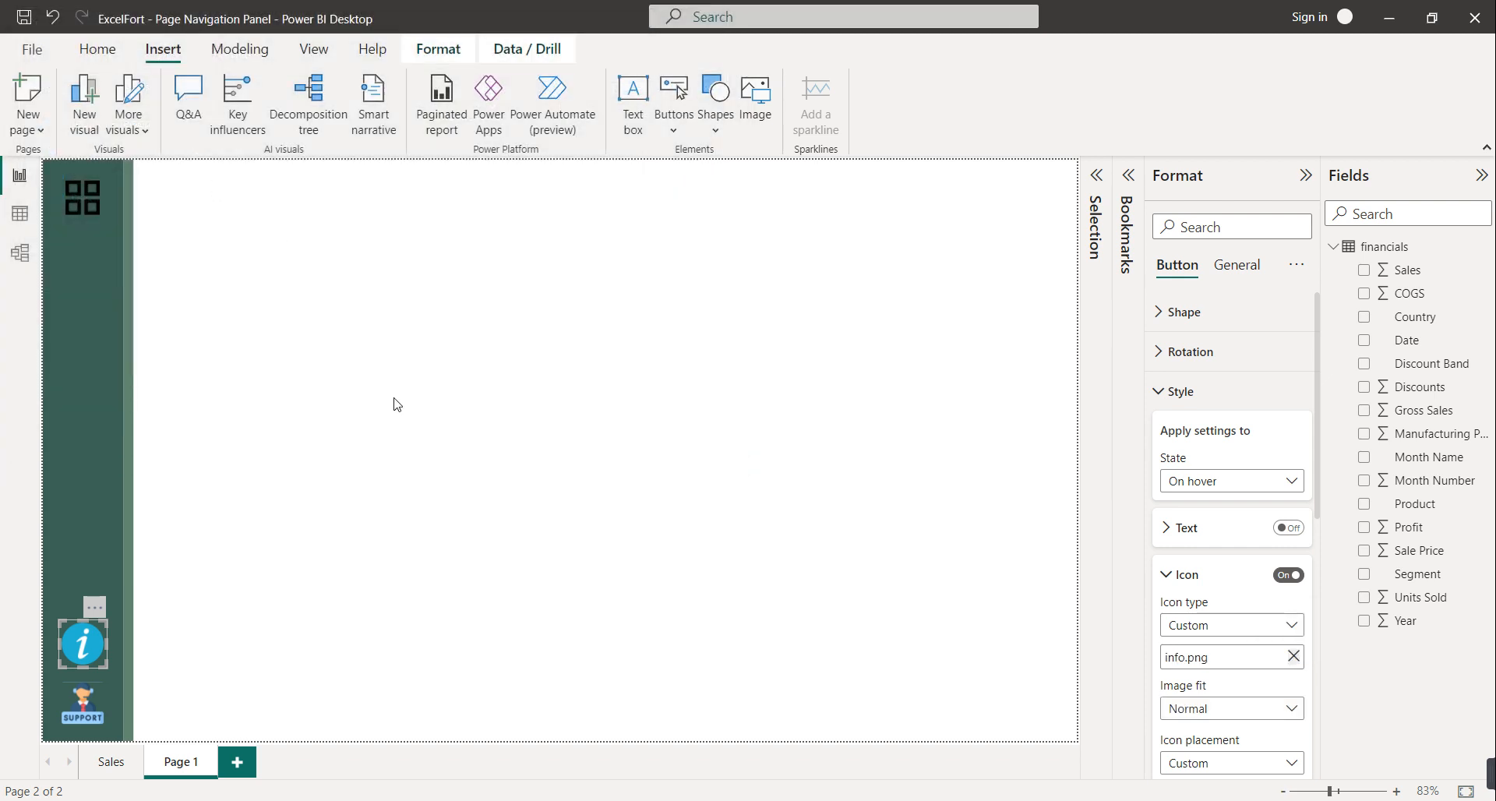
pyautogui.click(394, 404)
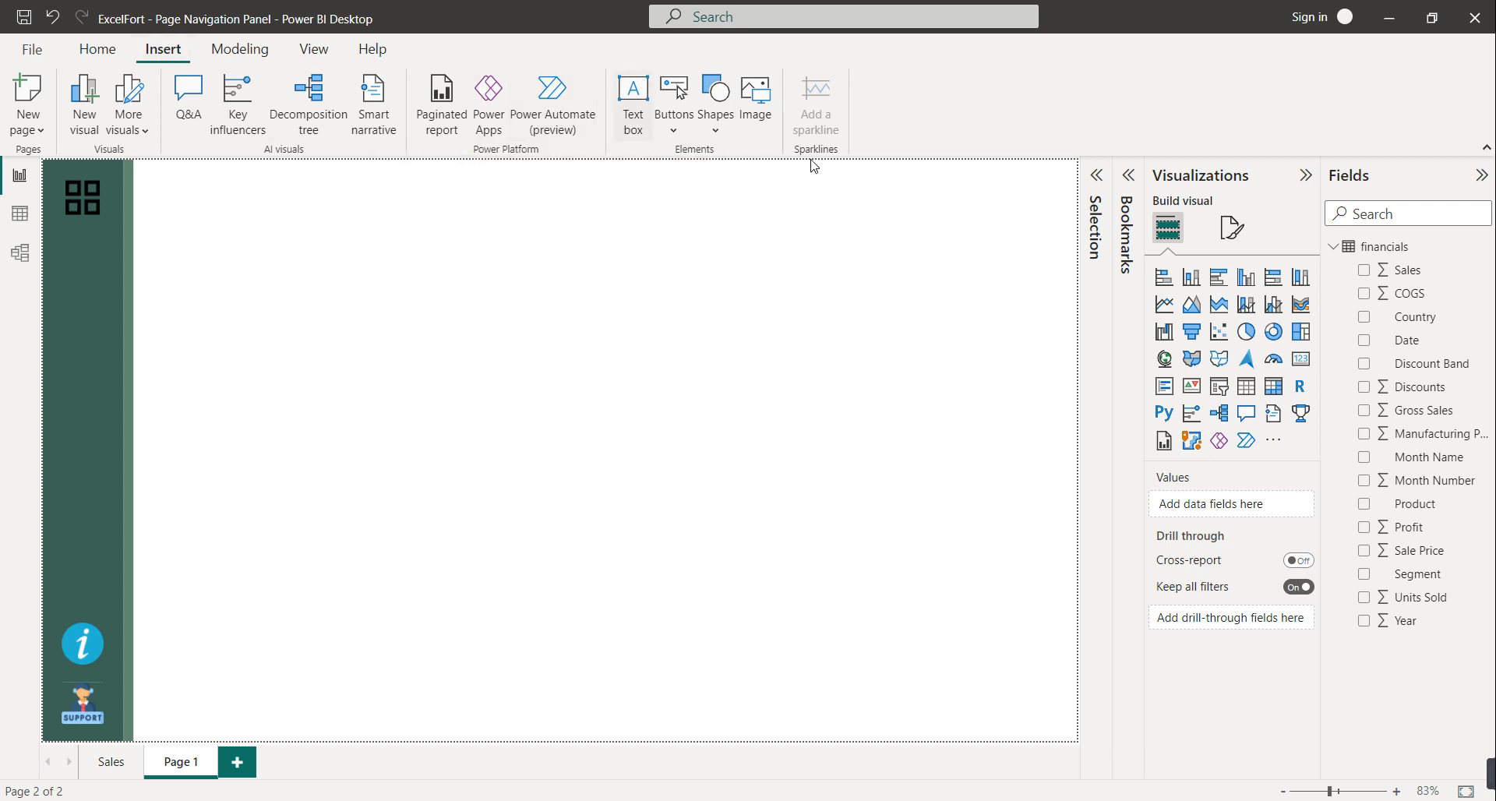
# Discard a stray rectangle and stretch the green panel out into a wide flyout area
pyautogui.click(709, 125)
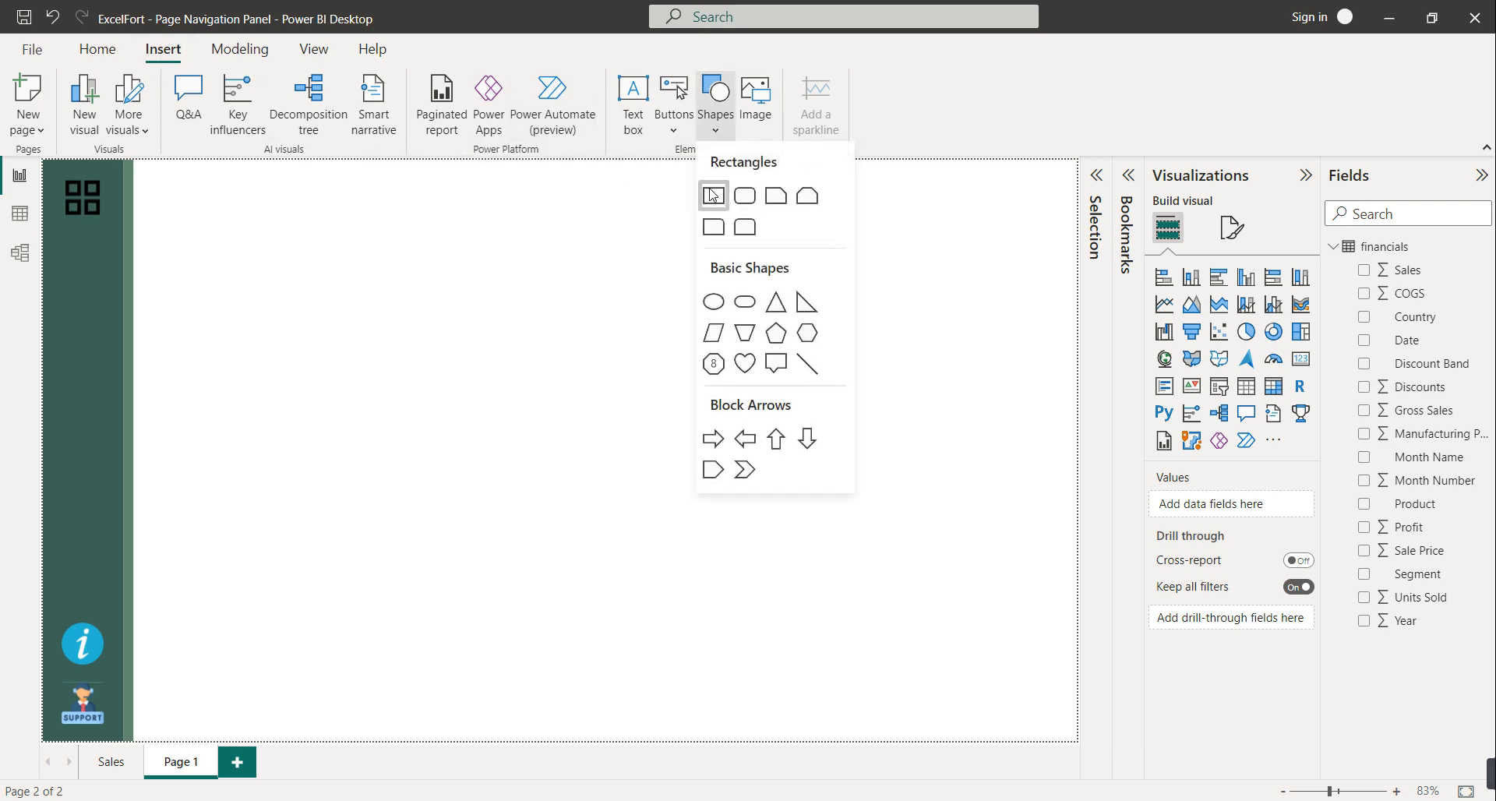
pyautogui.click(712, 194)
pyautogui.moveTo(304, 301); pyautogui.dragTo(249, 290)
pyautogui.press('Delete')
pyautogui.click(127, 302)
pyautogui.moveTo(125, 300); pyautogui.dragTo(144, 316)
pyautogui.moveTo(141, 456); pyautogui.dragTo(341, 468)
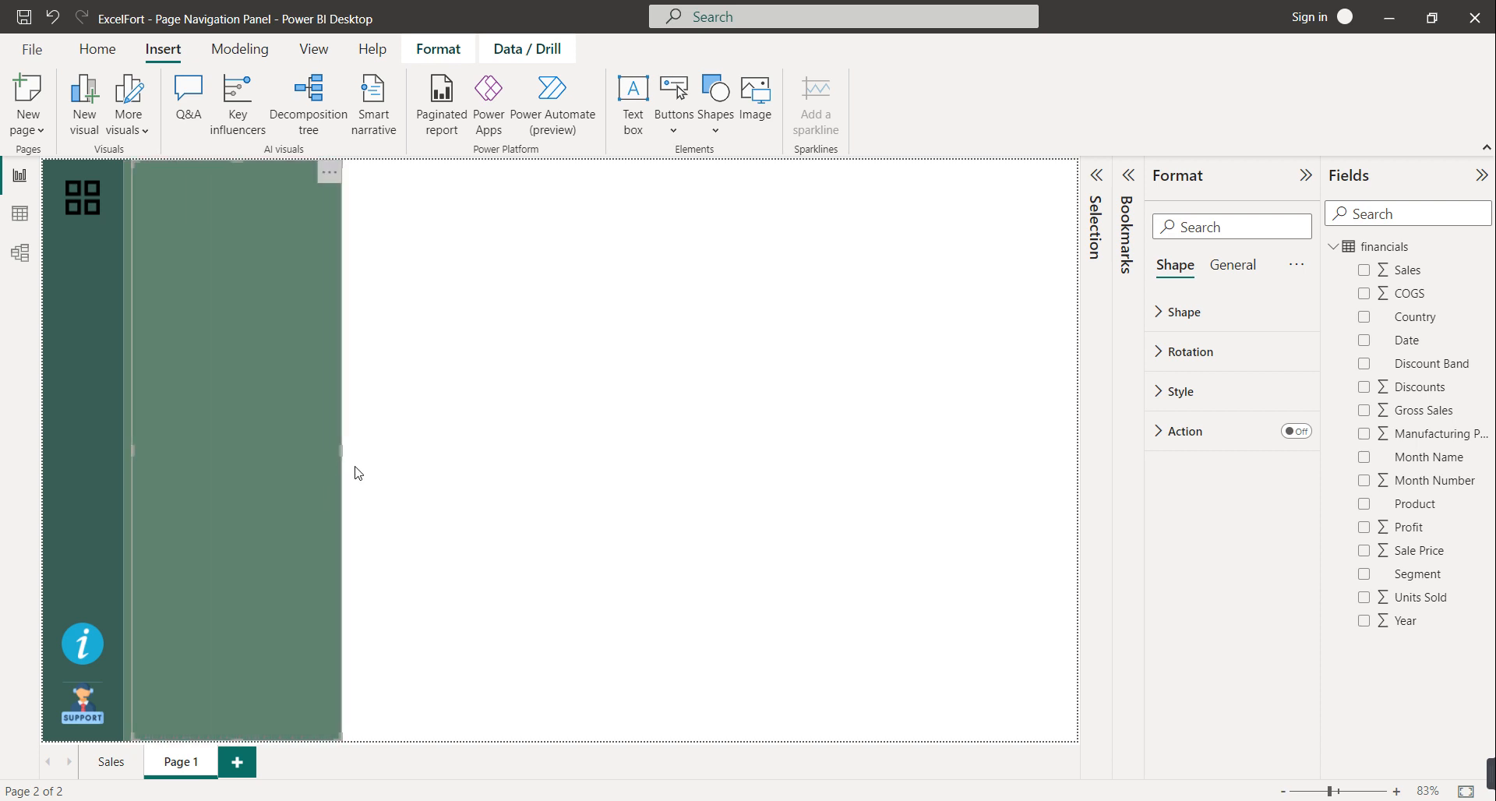
pyautogui.click(423, 484)
# Turn on text for the flyout shape and enter the title PAGE NAVIGATION
pyautogui.click(246, 381)
pyautogui.click(1239, 270)
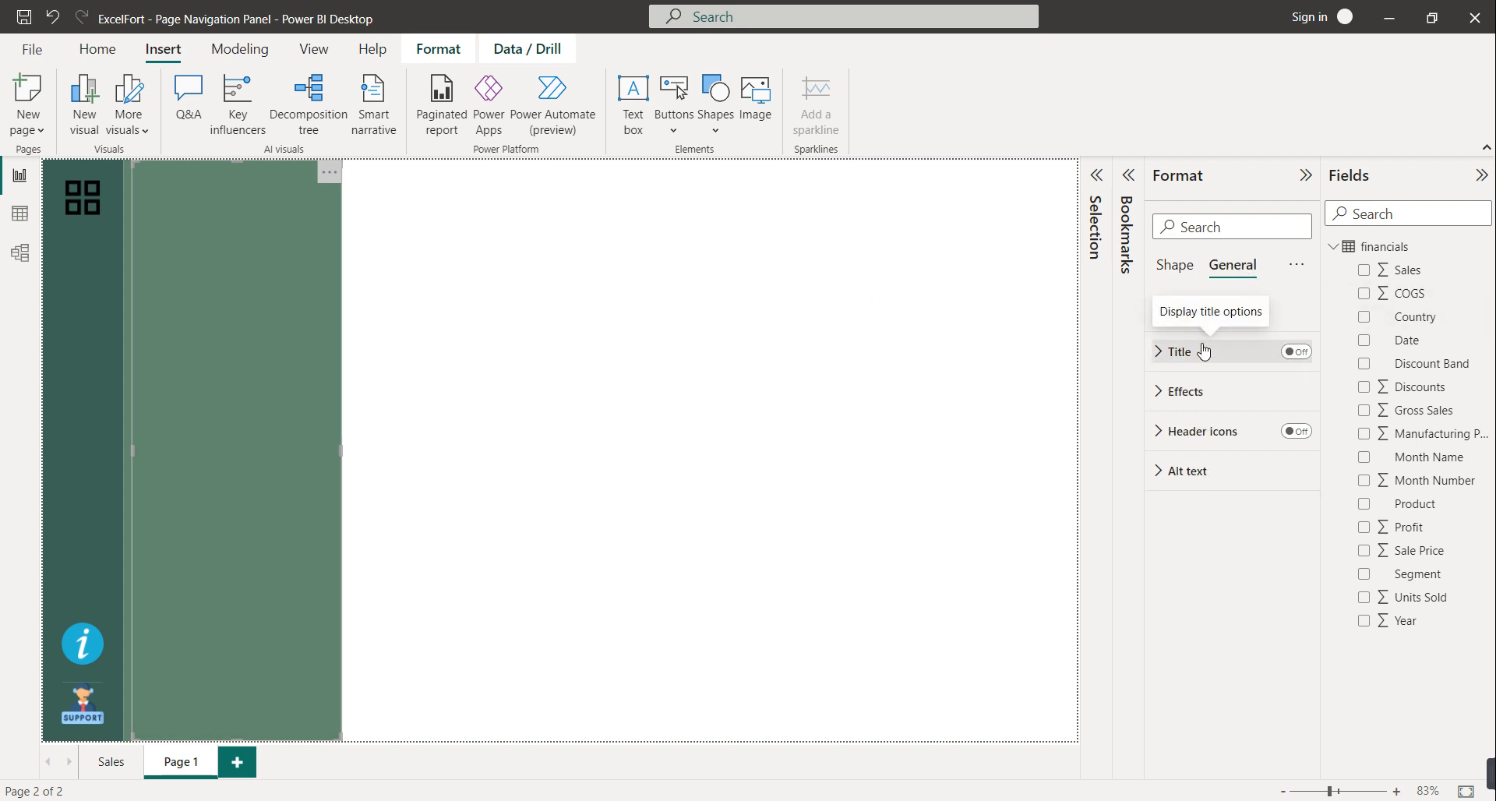
pyautogui.click(1177, 266)
pyautogui.click(1190, 399)
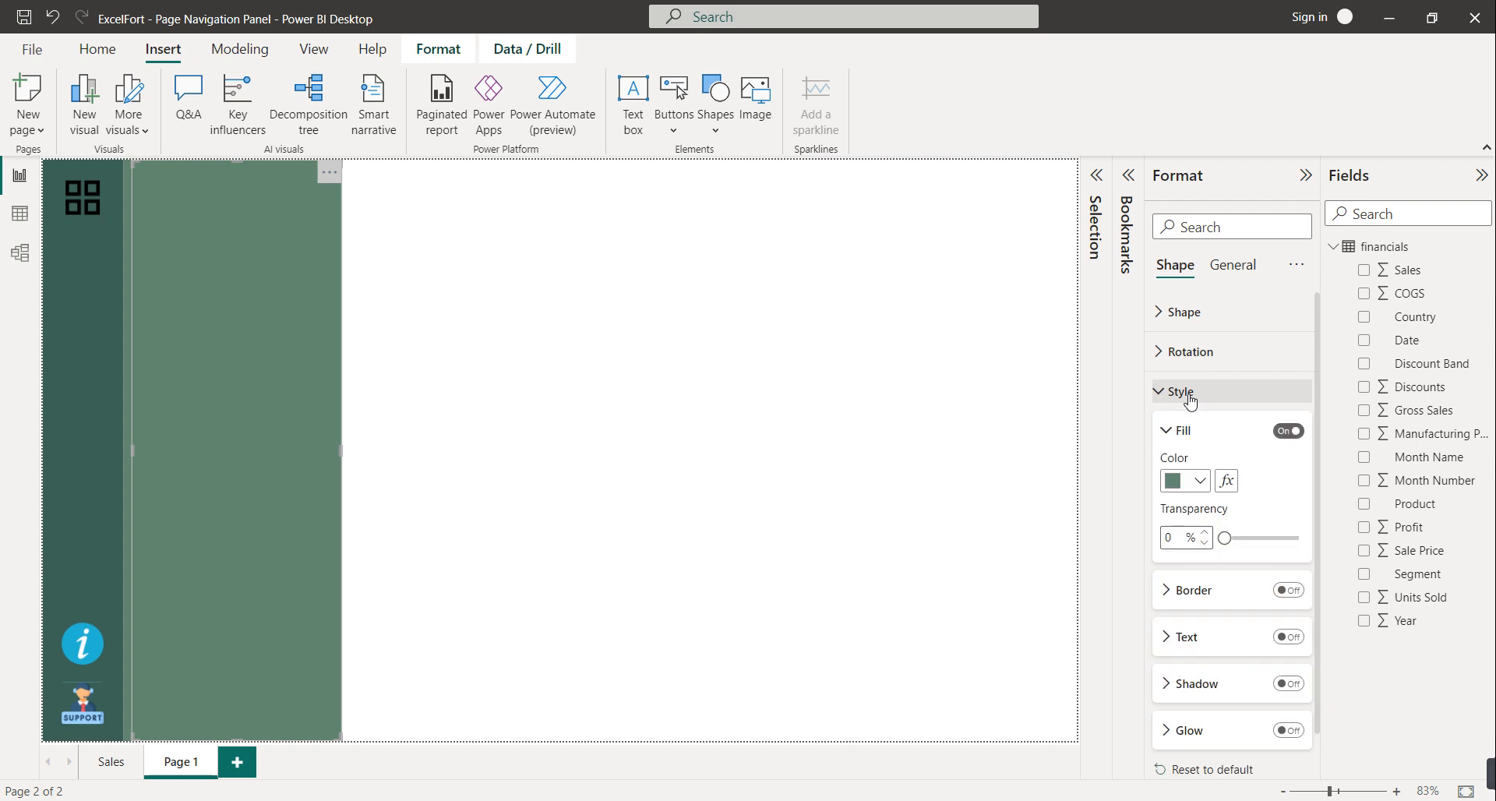
pyautogui.click(1228, 639)
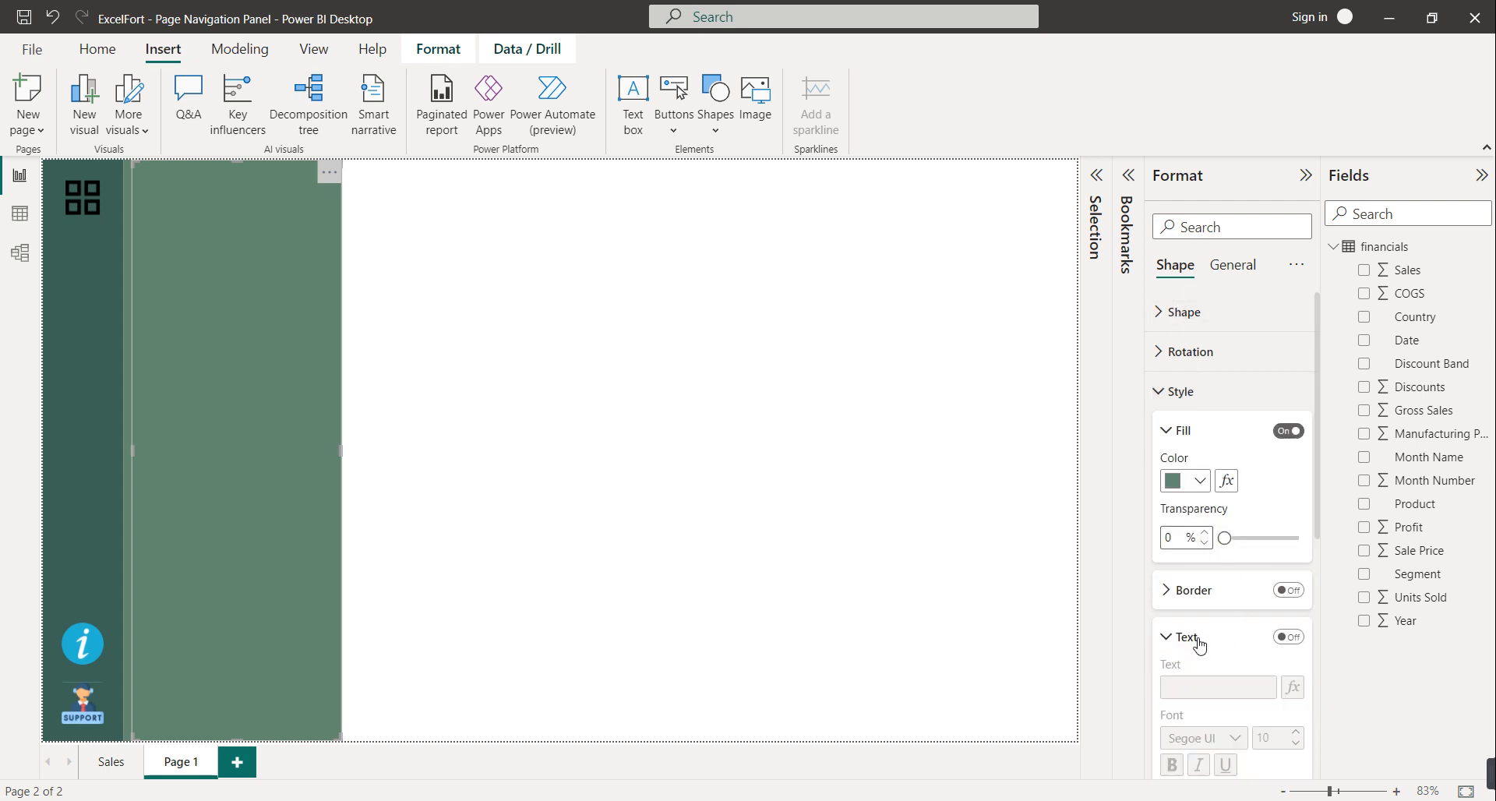
pyautogui.click(1288, 637)
pyautogui.click(1215, 679)
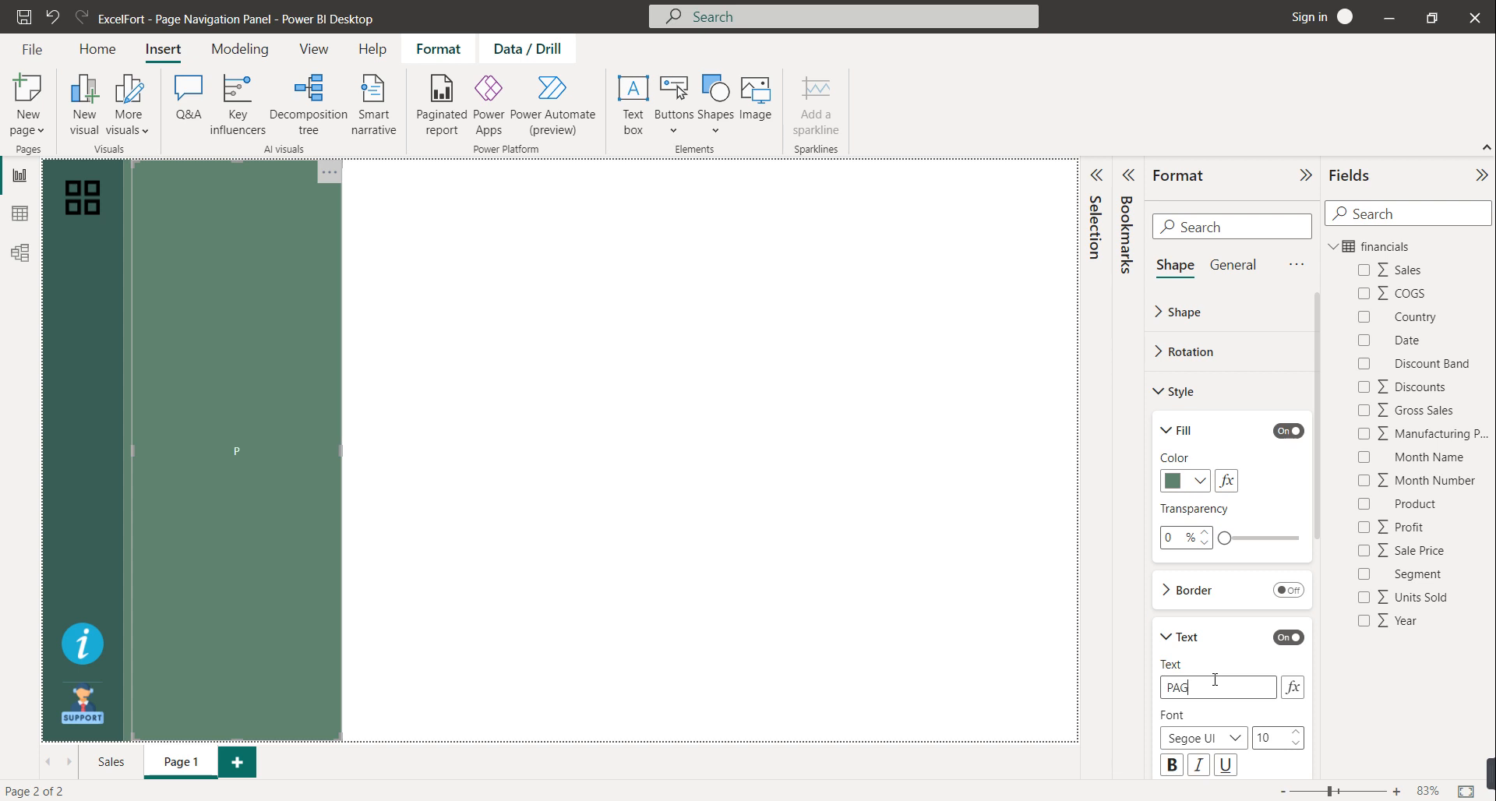
pyautogui.write('PAGE NAVIGATION')
# Make the title bold, size 15 and left-aligned, with a red book emoji in front
pyautogui.click(1173, 765)
pyautogui.scroll(-3, 1232, 662)
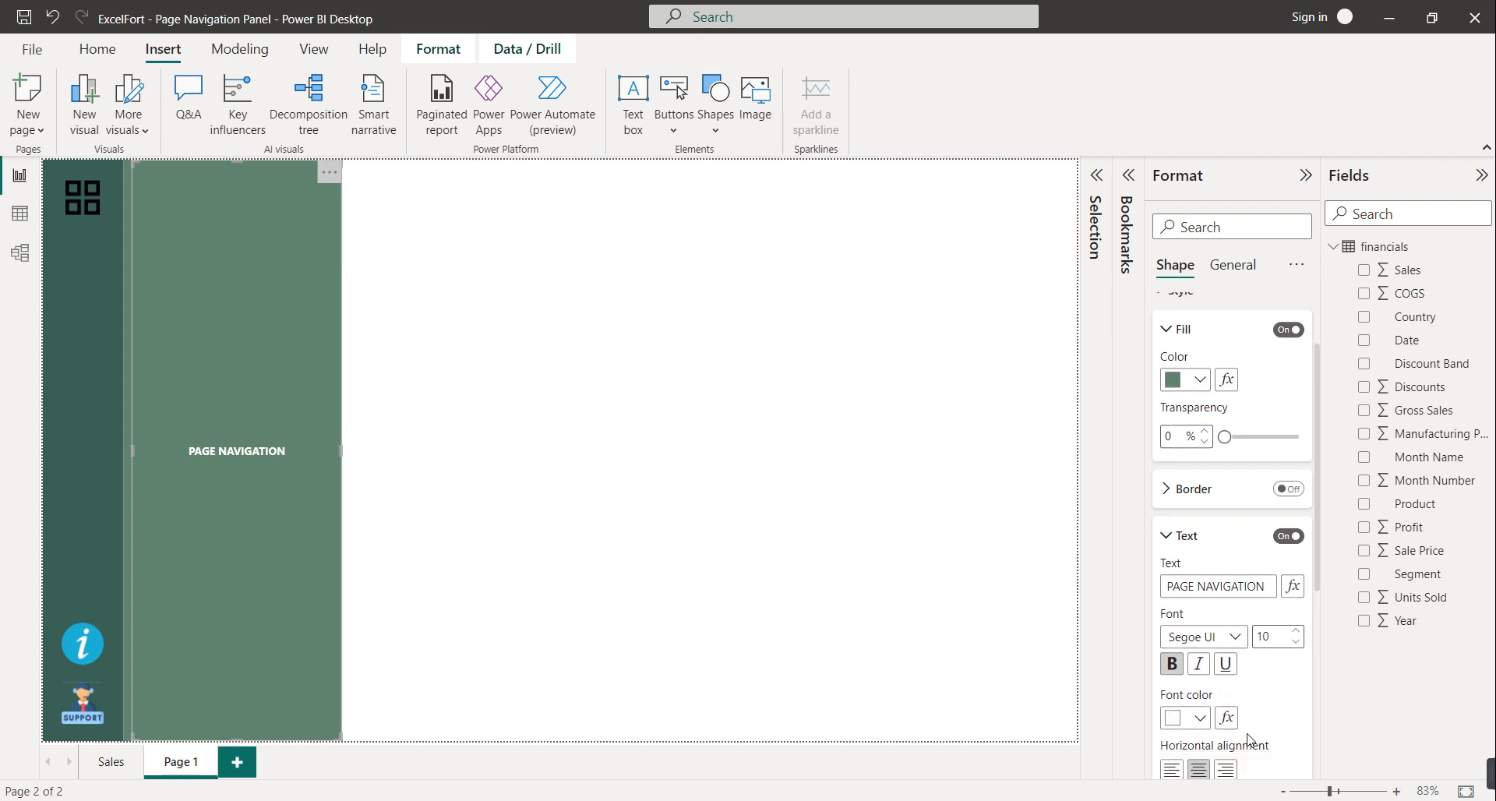
pyautogui.click(1295, 587)
pyautogui.click(1295, 588)
pyautogui.click(1296, 587)
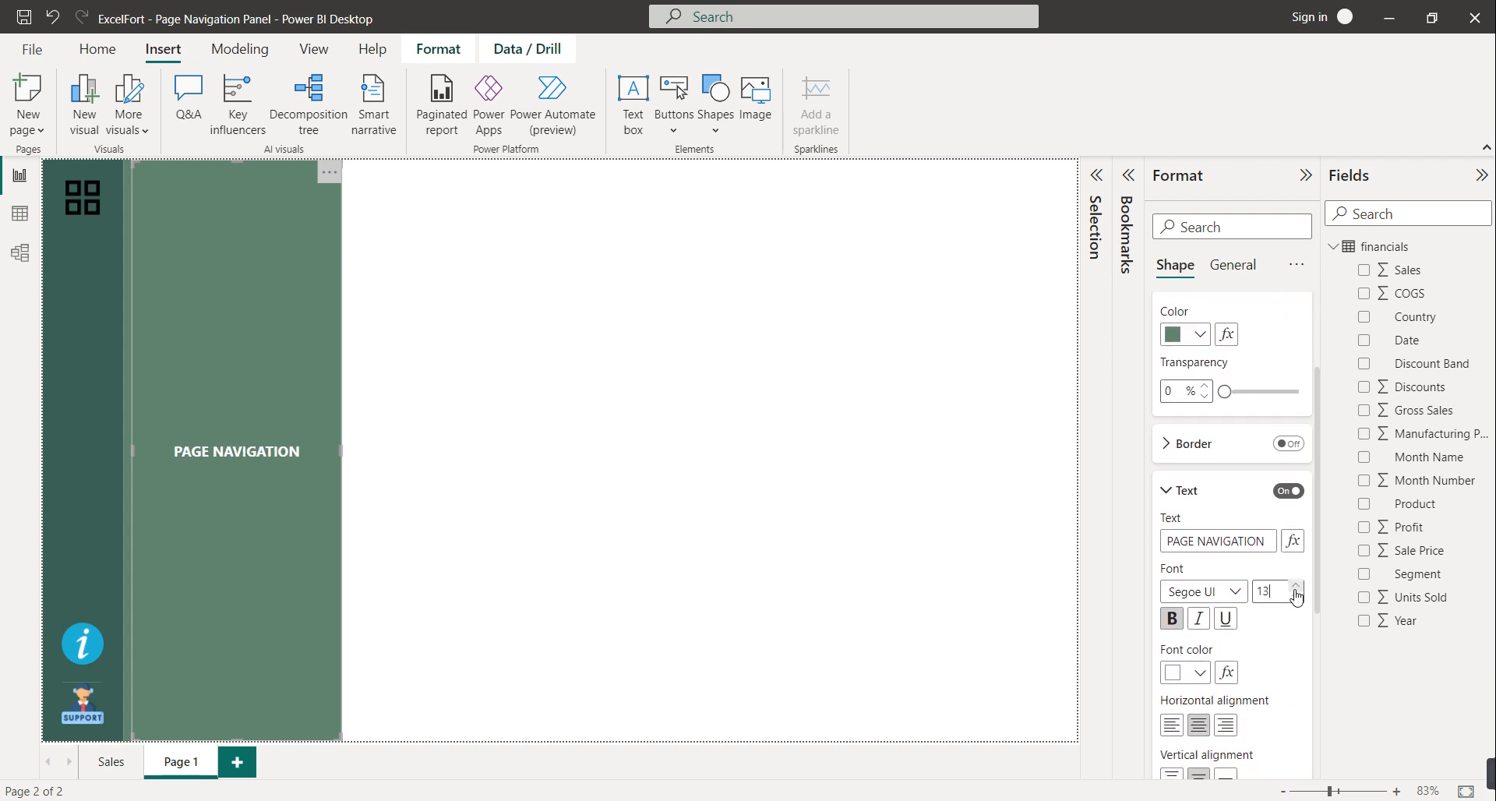
pyautogui.click(1296, 587)
pyautogui.click(1295, 588)
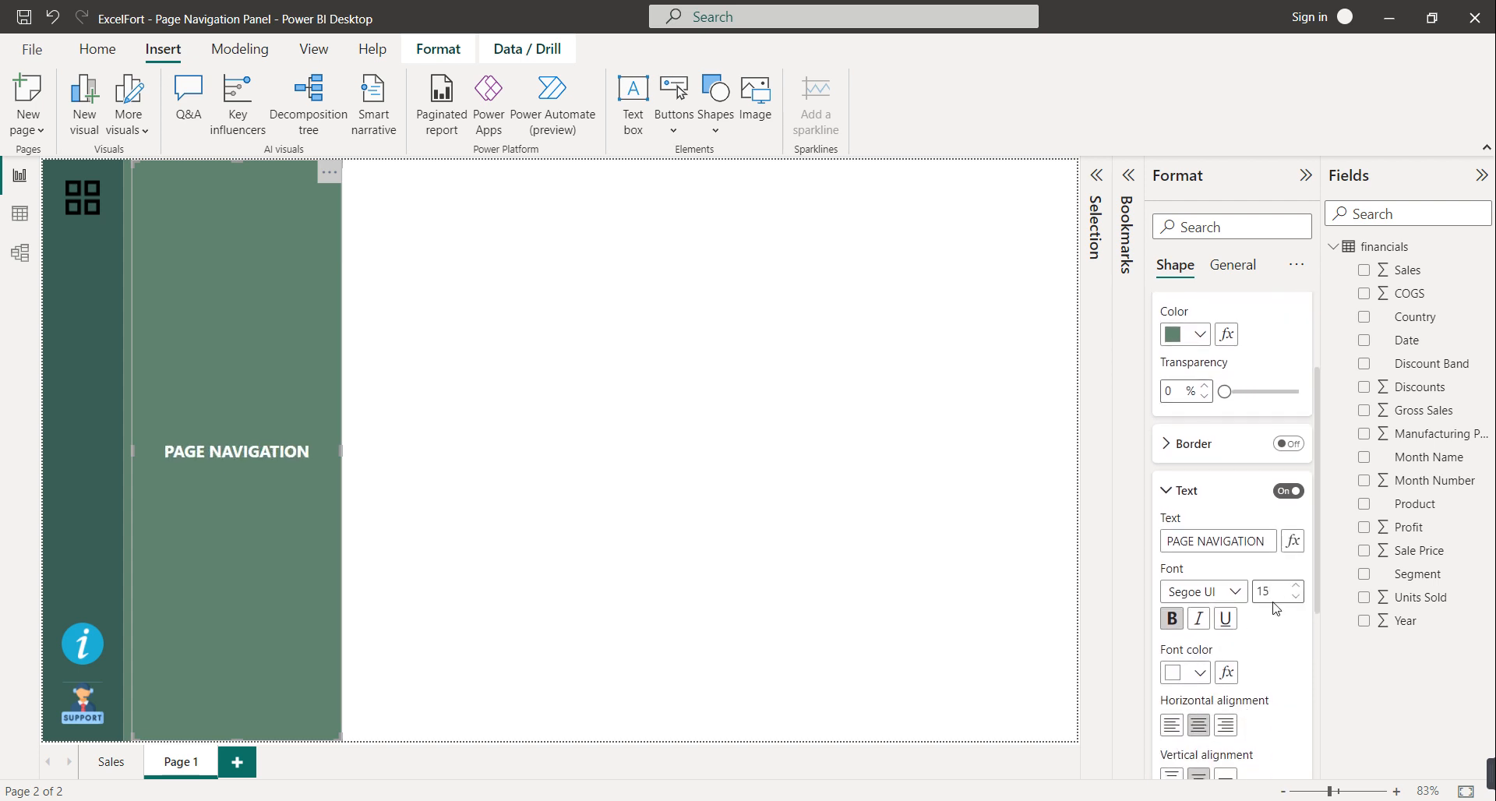
pyautogui.click(1173, 727)
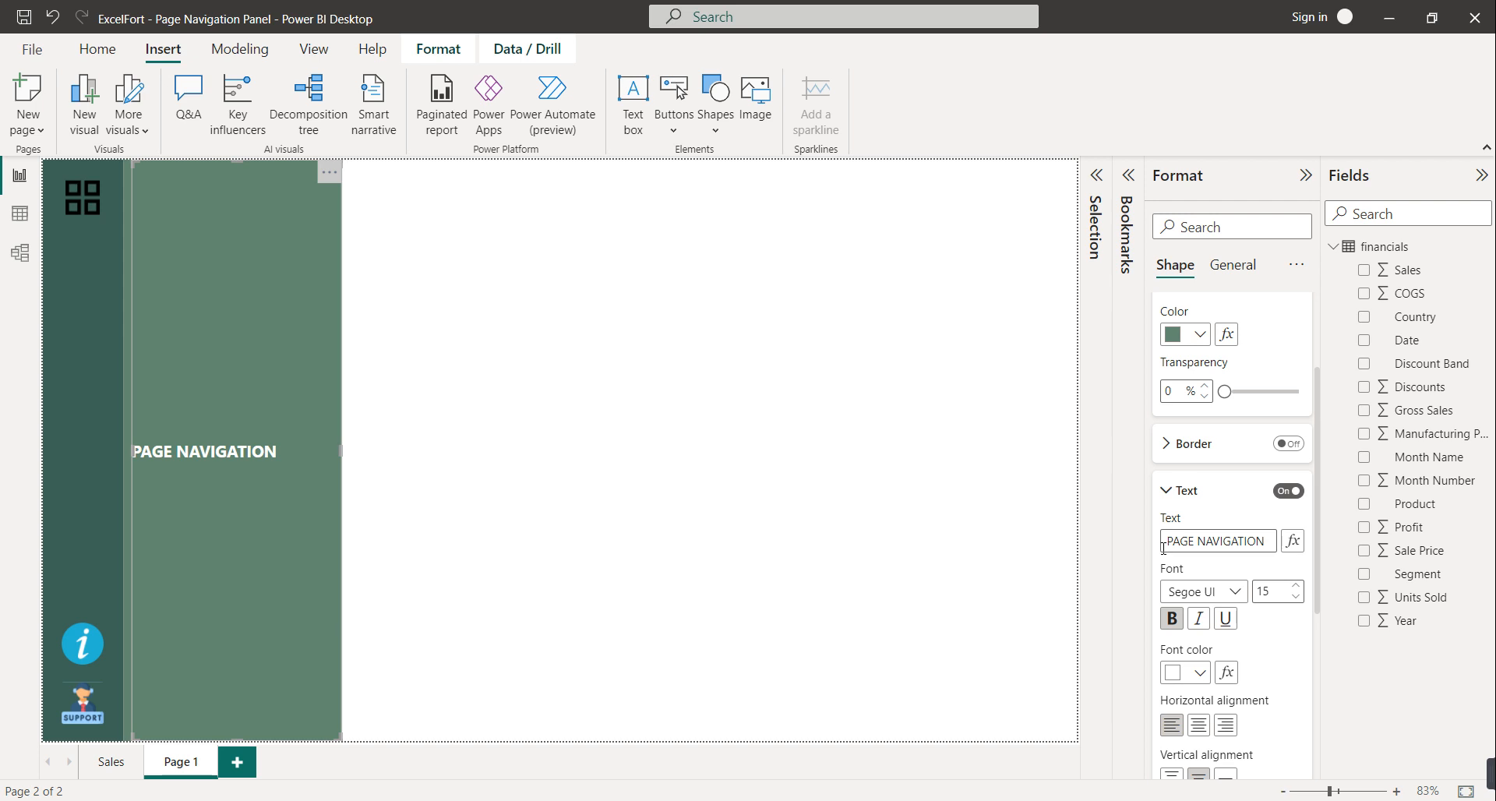
pyautogui.press('super+period')
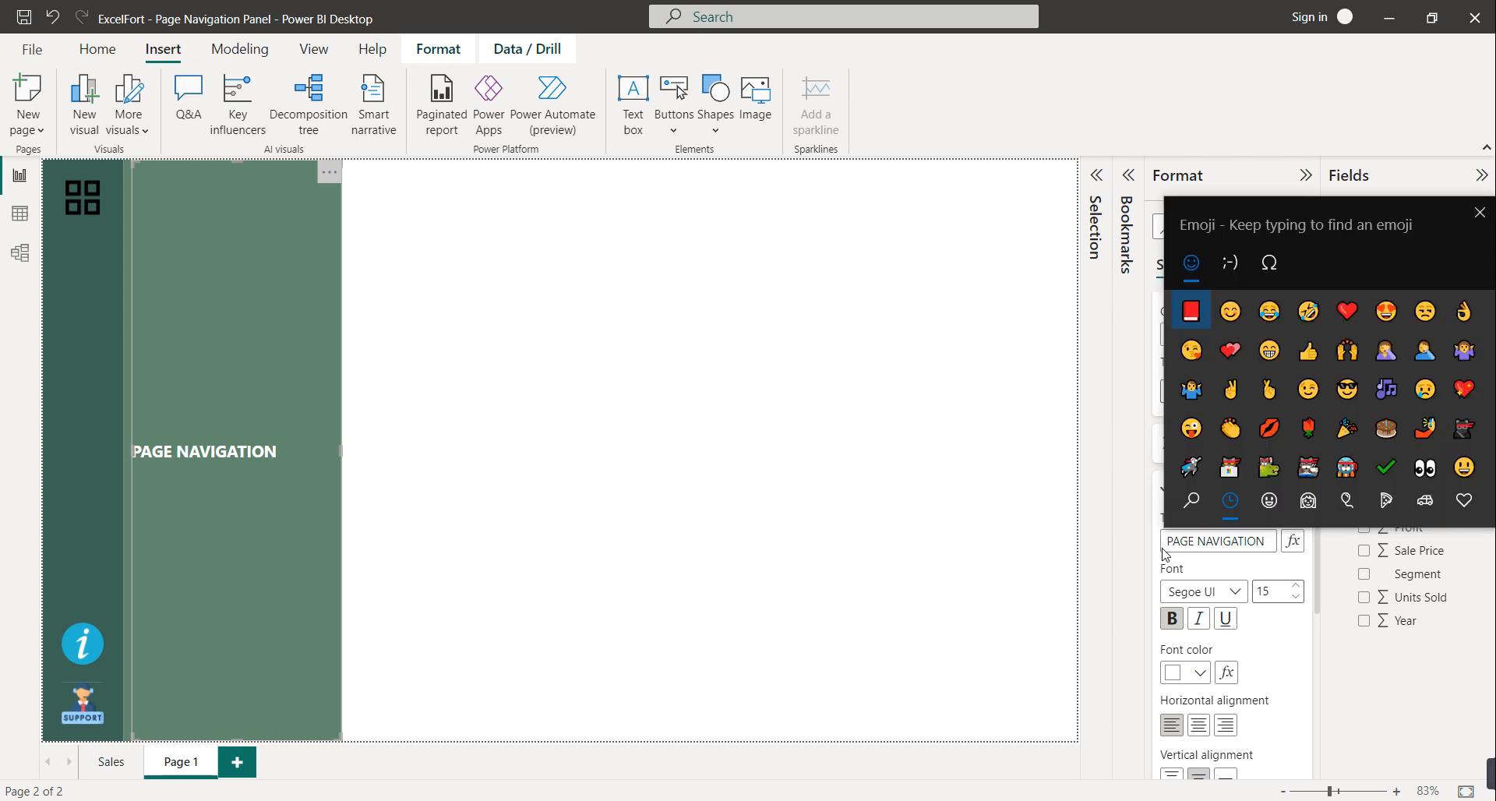
pyautogui.click(1192, 312)
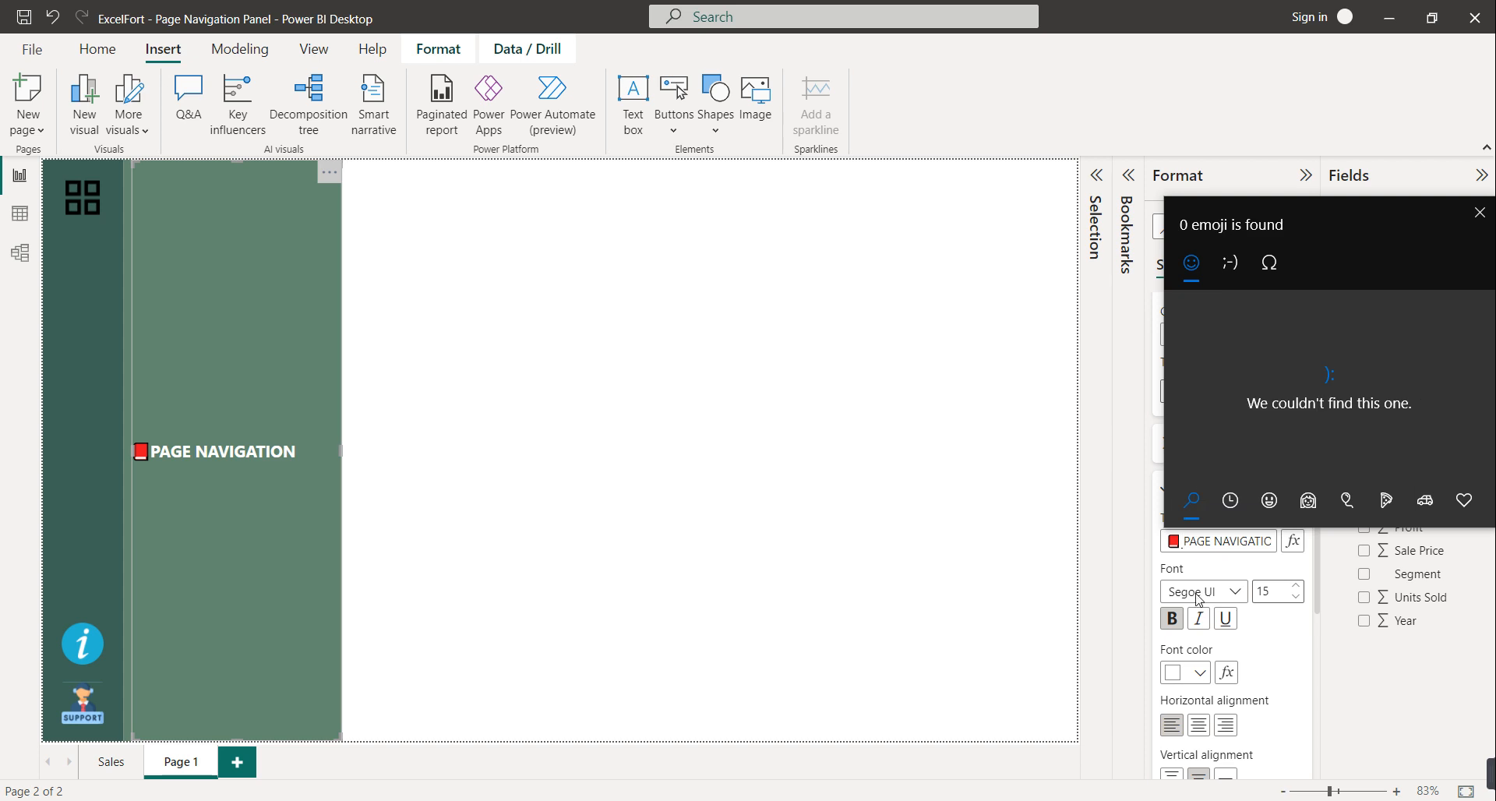
pyautogui.click(1227, 568)
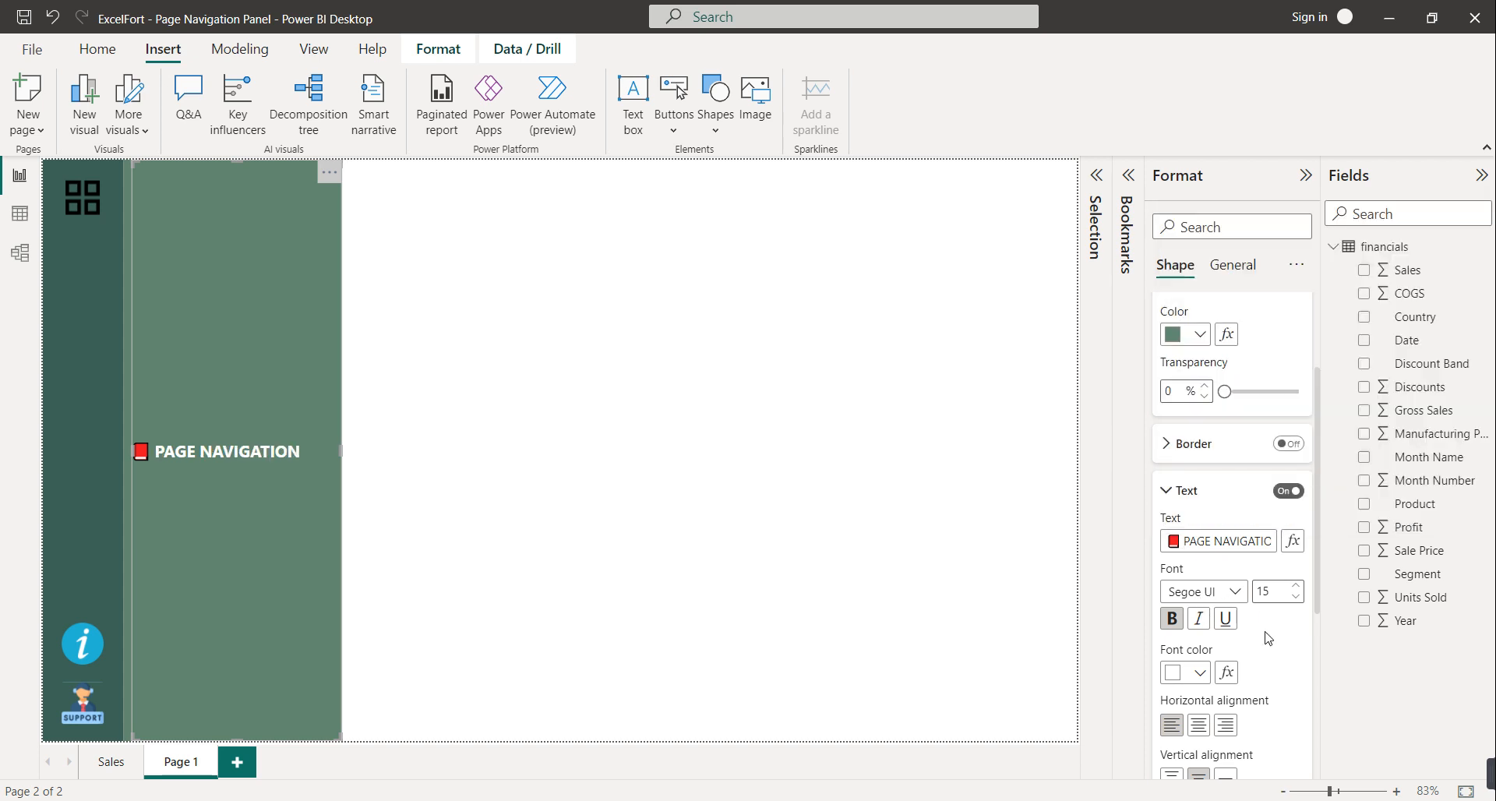
# Align the title to the top of the shape with 20 px top padding
pyautogui.scroll(-1, 1221, 756)
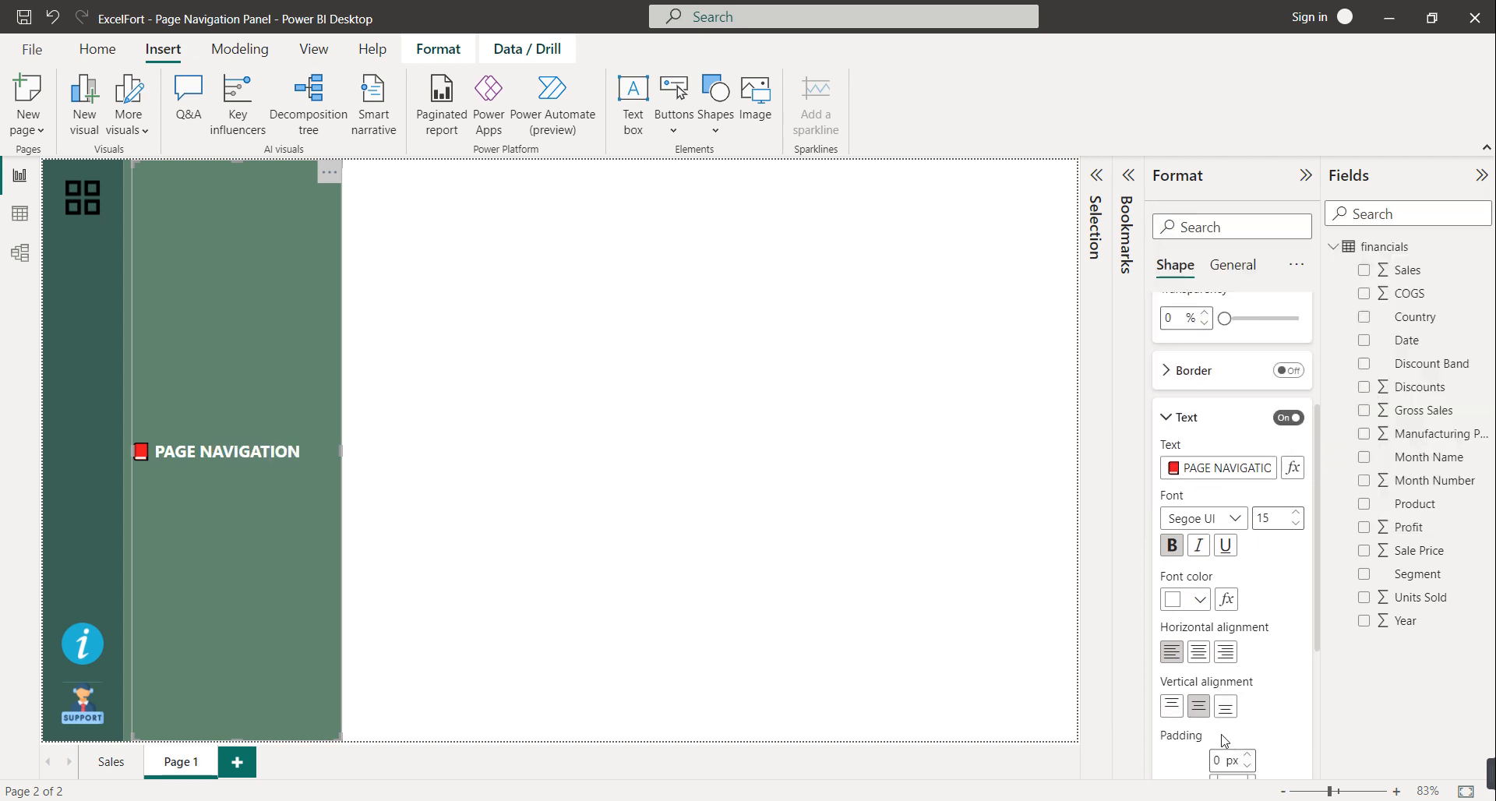
pyautogui.click(1172, 706)
pyautogui.scroll(-2, 1285, 737)
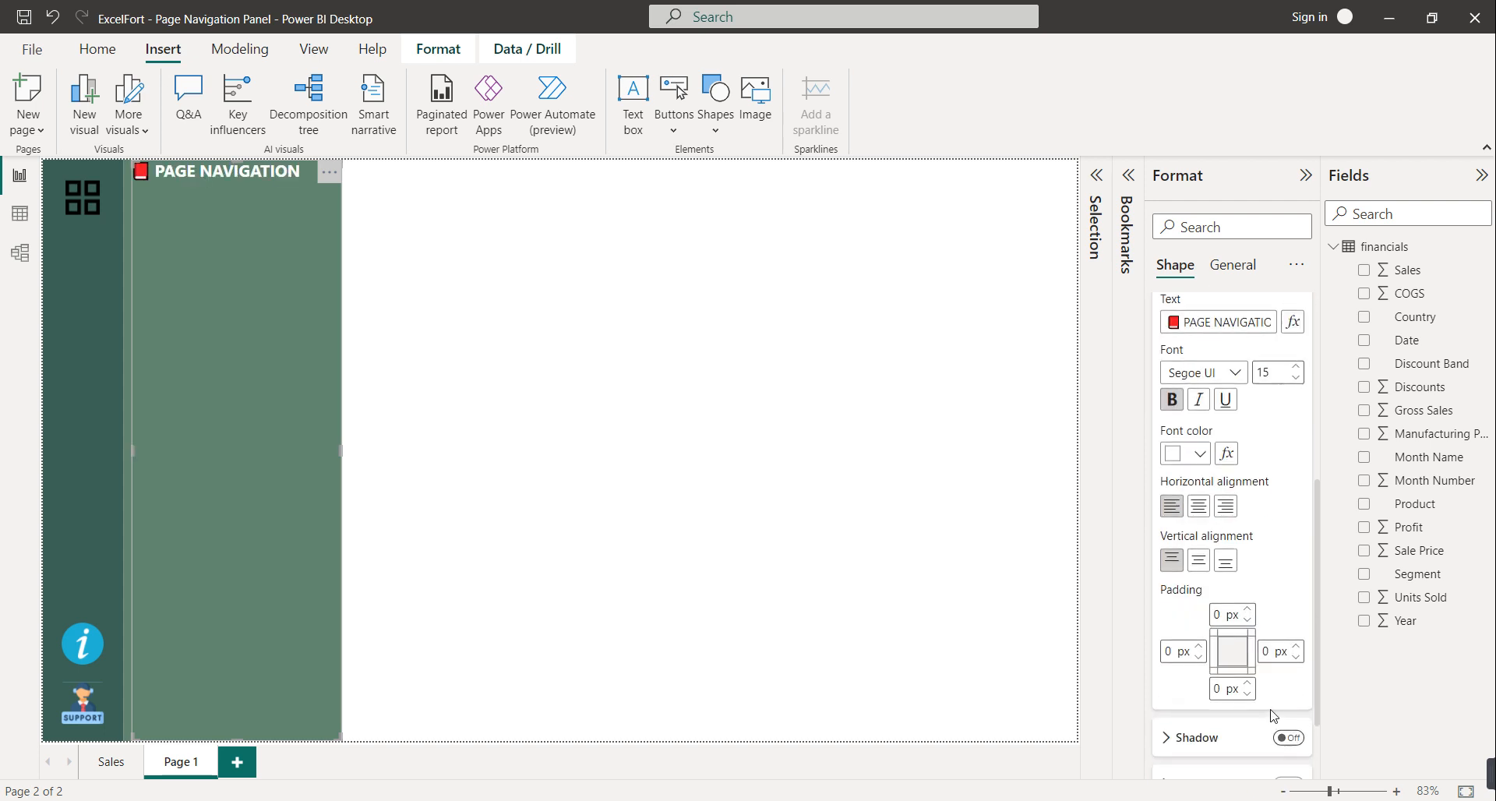
pyautogui.click(1249, 609)
pyautogui.click(1249, 610)
pyautogui.click(1250, 609)
pyautogui.click(1250, 610)
pyautogui.click(1249, 609)
pyautogui.click(1250, 610)
pyautogui.click(1249, 609)
pyautogui.click(1250, 609)
pyautogui.click(1249, 609)
pyautogui.click(1249, 610)
pyautogui.click(1249, 610)
pyautogui.click(1249, 609)
pyautogui.click(1249, 609)
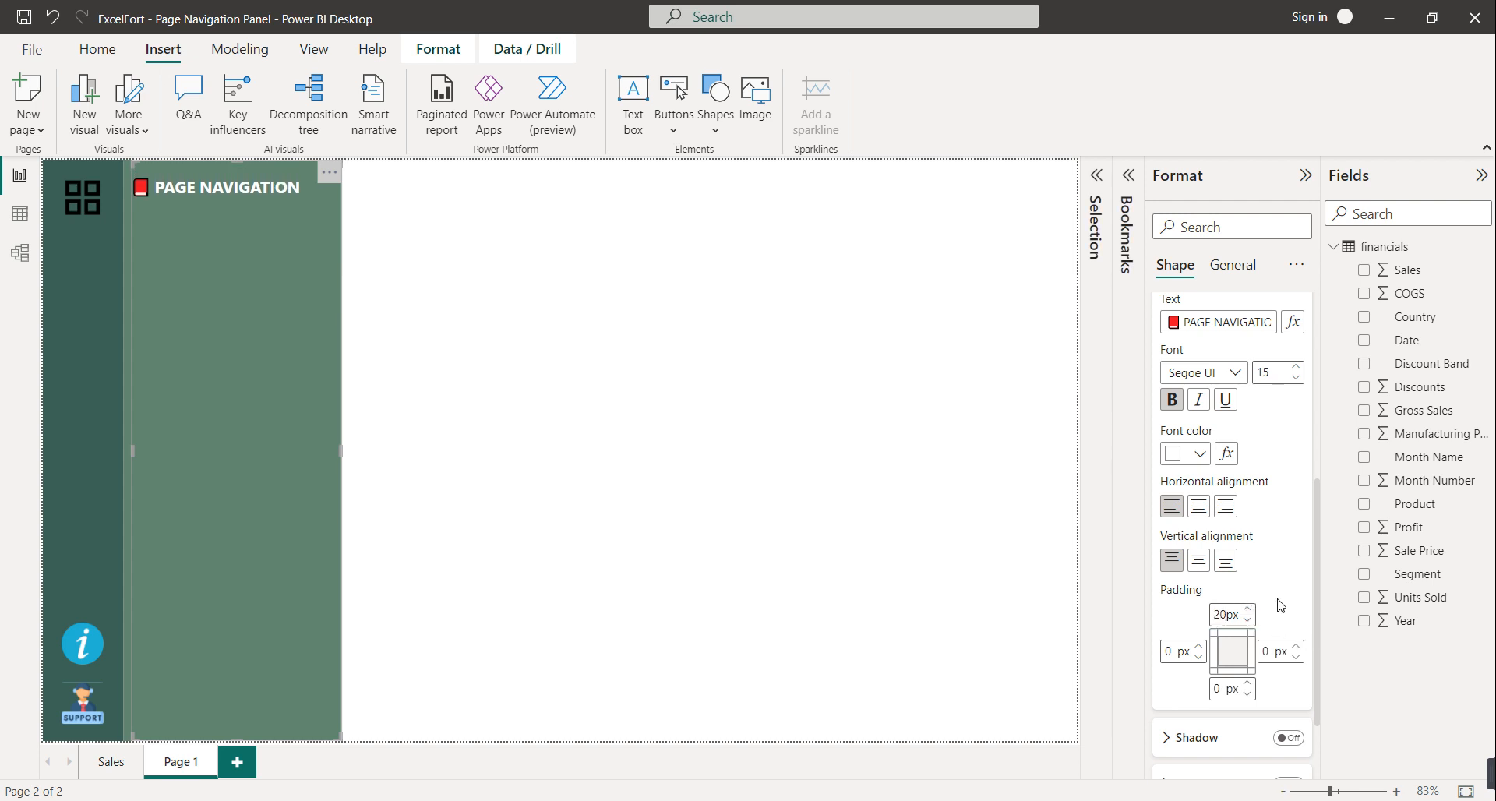
pyautogui.click(848, 487)
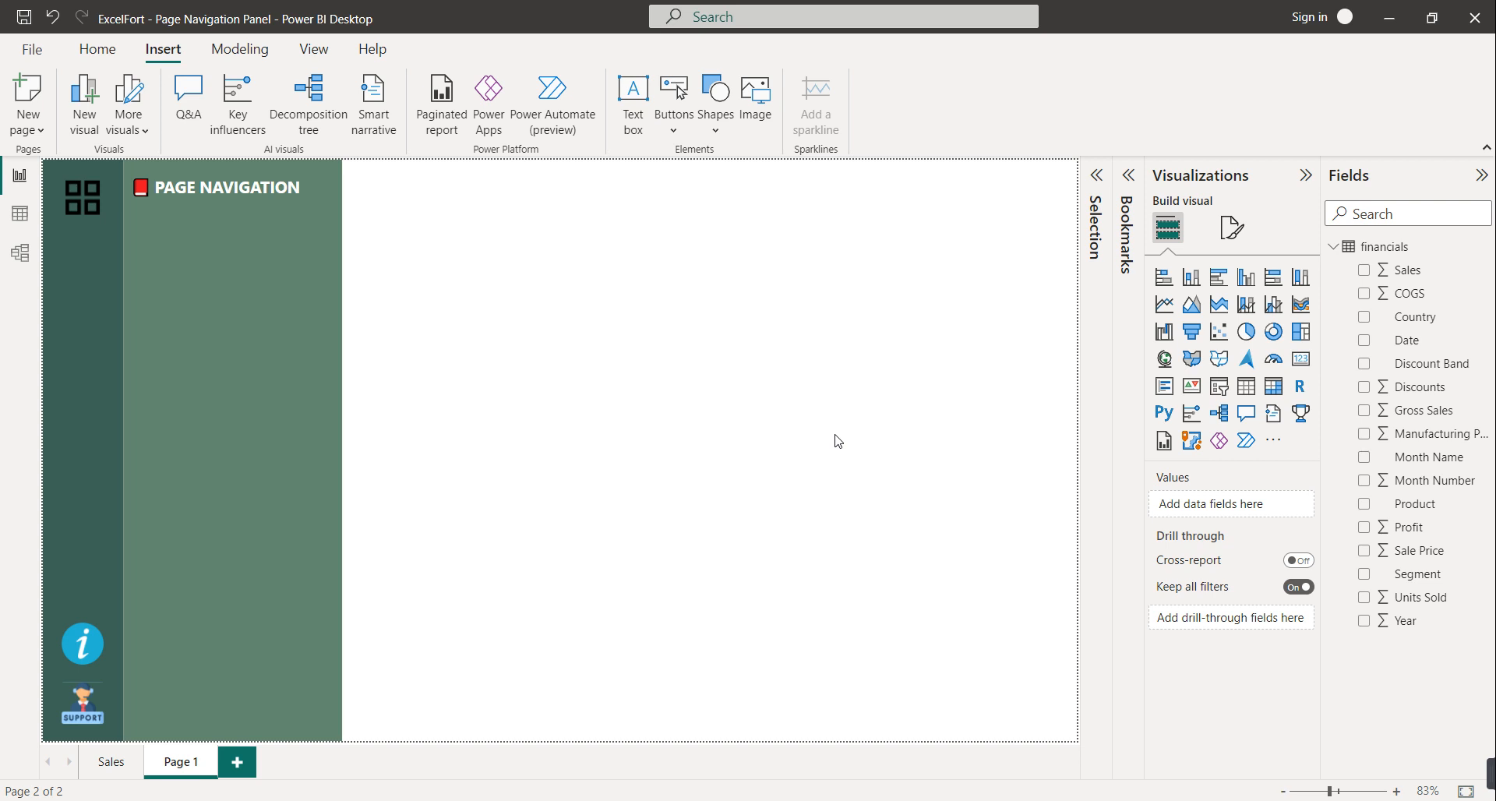
# Add two new report pages named Sale and Profit
pyautogui.click(238, 762)
pyautogui.rightClick(248, 764)
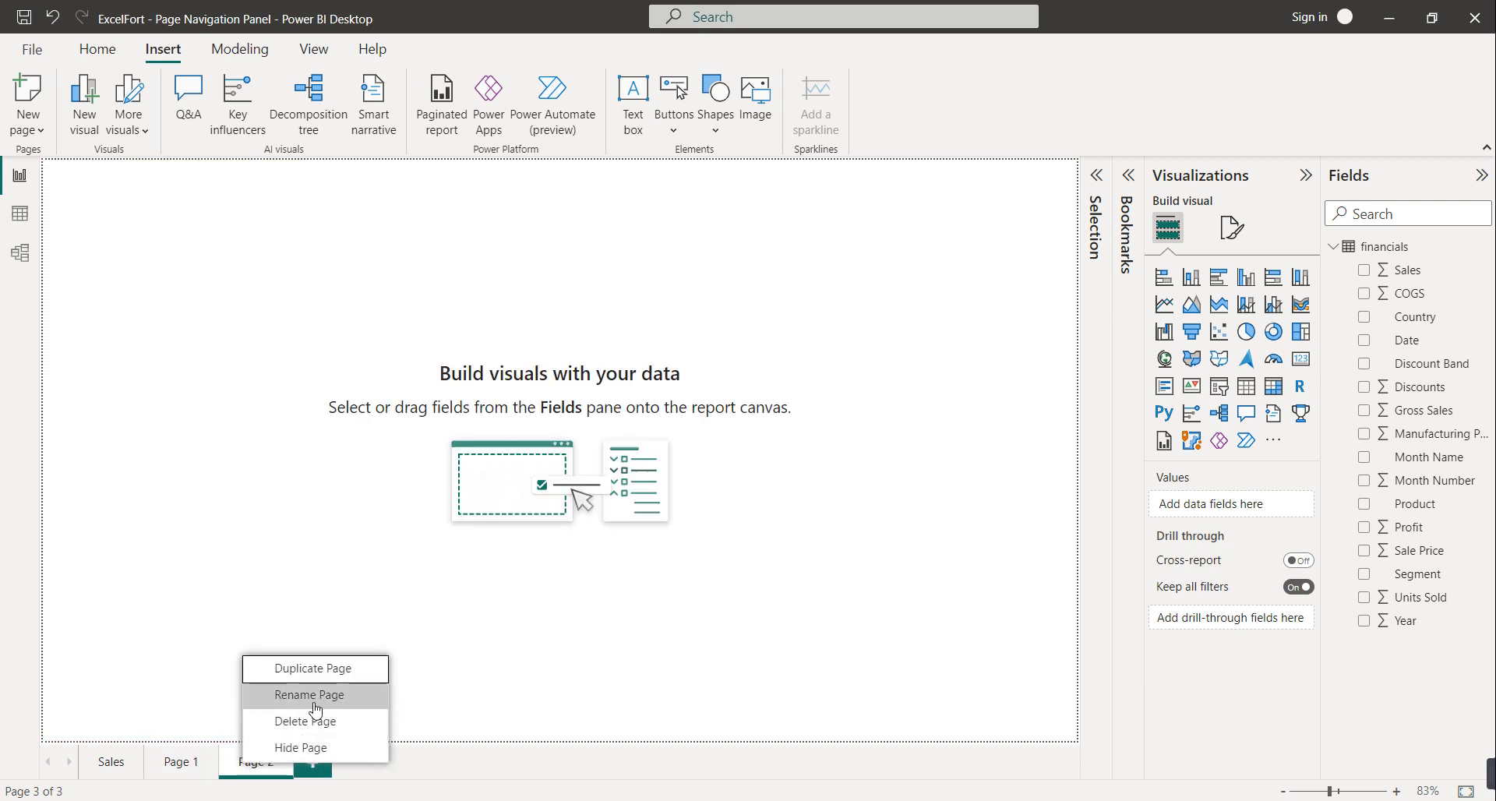
pyautogui.press('Escape')
pyautogui.write('Sale')
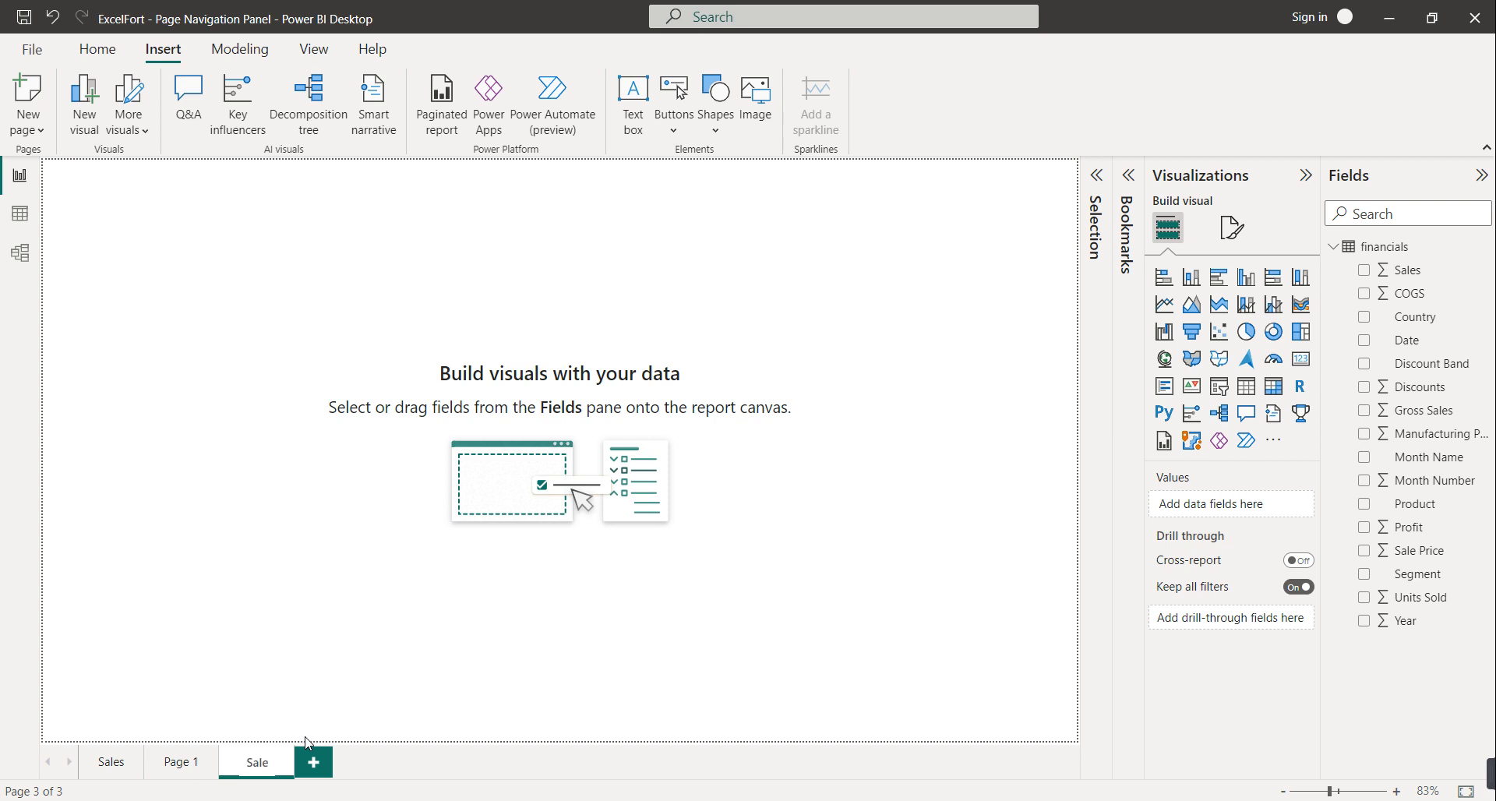
pyautogui.click(394, 760)
pyautogui.click(305, 765)
pyautogui.rightClick(305, 764)
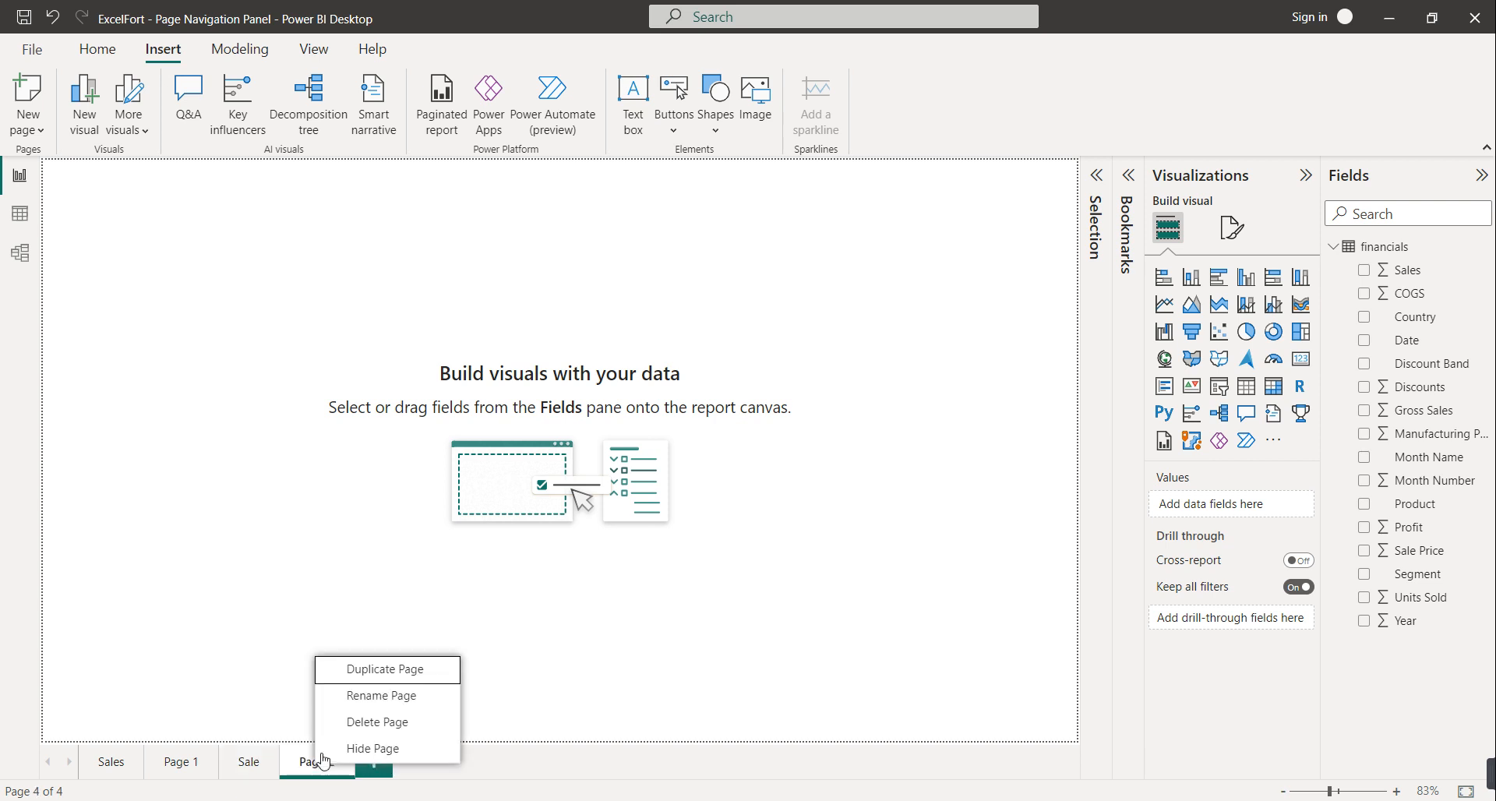
pyautogui.click(348, 697)
pyautogui.write('Profit')
pyautogui.click(435, 775)
# Add two more pages named Cost and Info
pyautogui.click(363, 770)
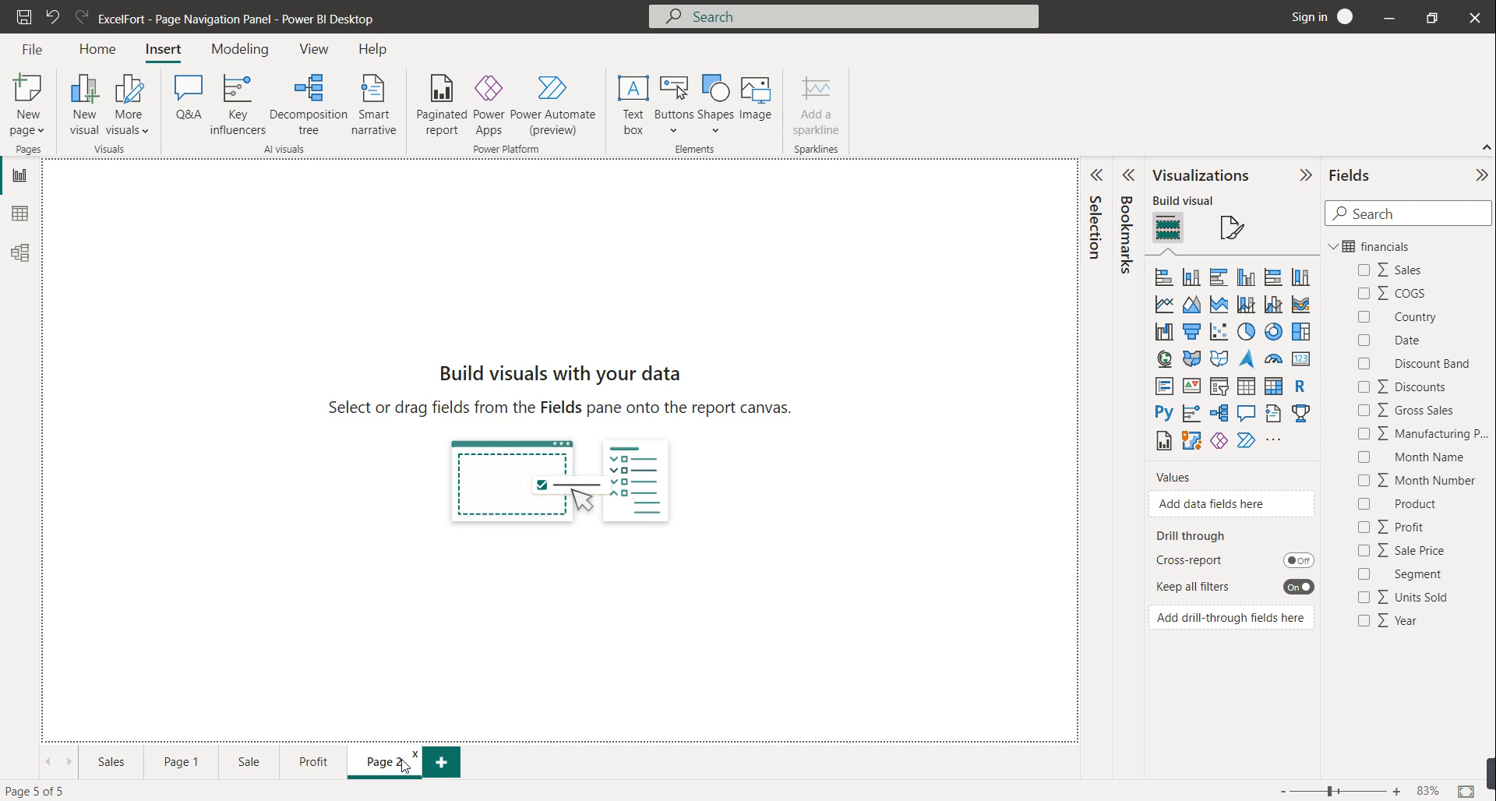
pyautogui.rightClick(384, 764)
pyautogui.click(402, 688)
pyautogui.write('Cost')
pyautogui.click(450, 766)
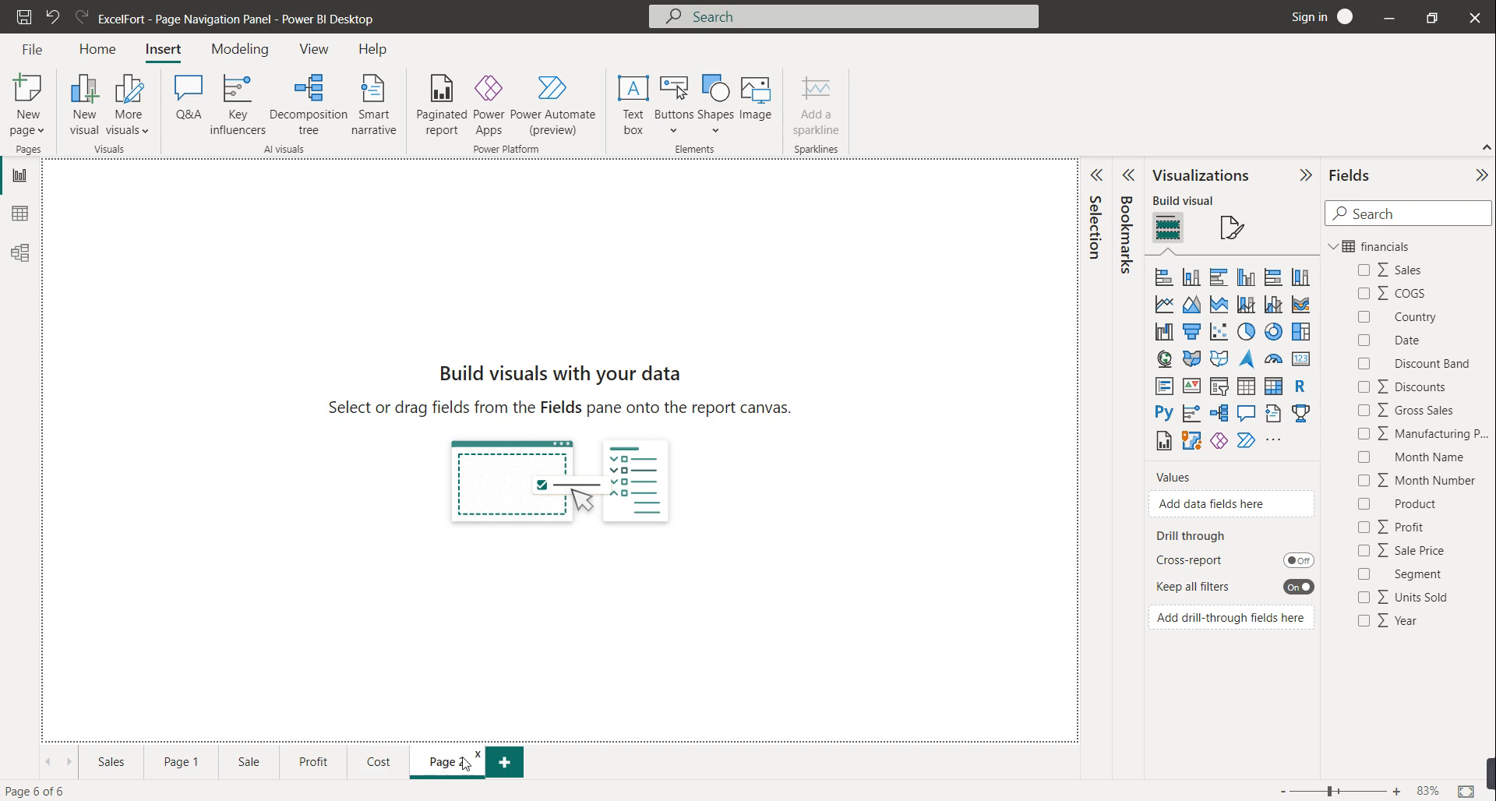
pyautogui.rightClick(463, 765)
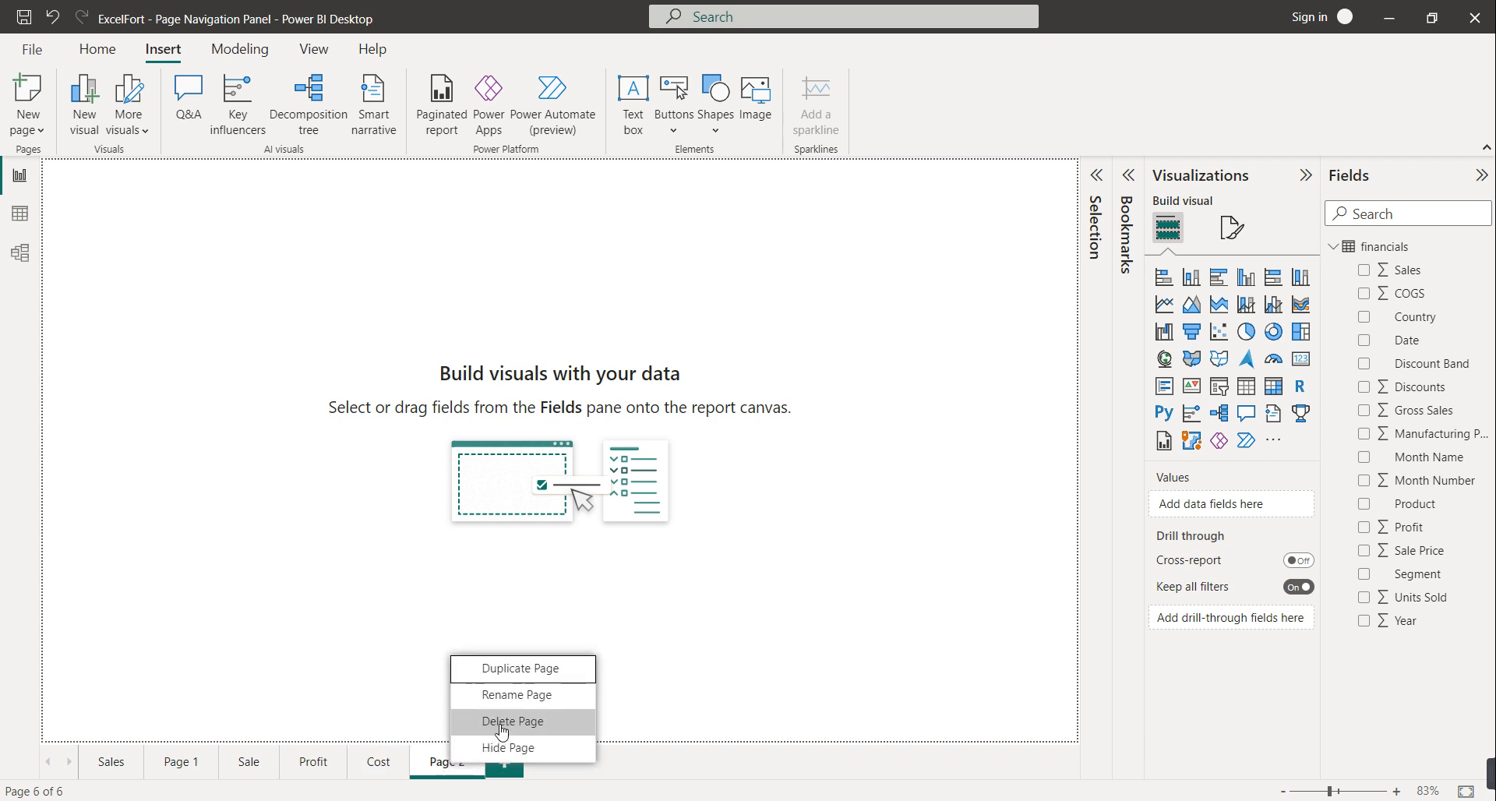
pyautogui.click(508, 695)
pyautogui.write('Info')
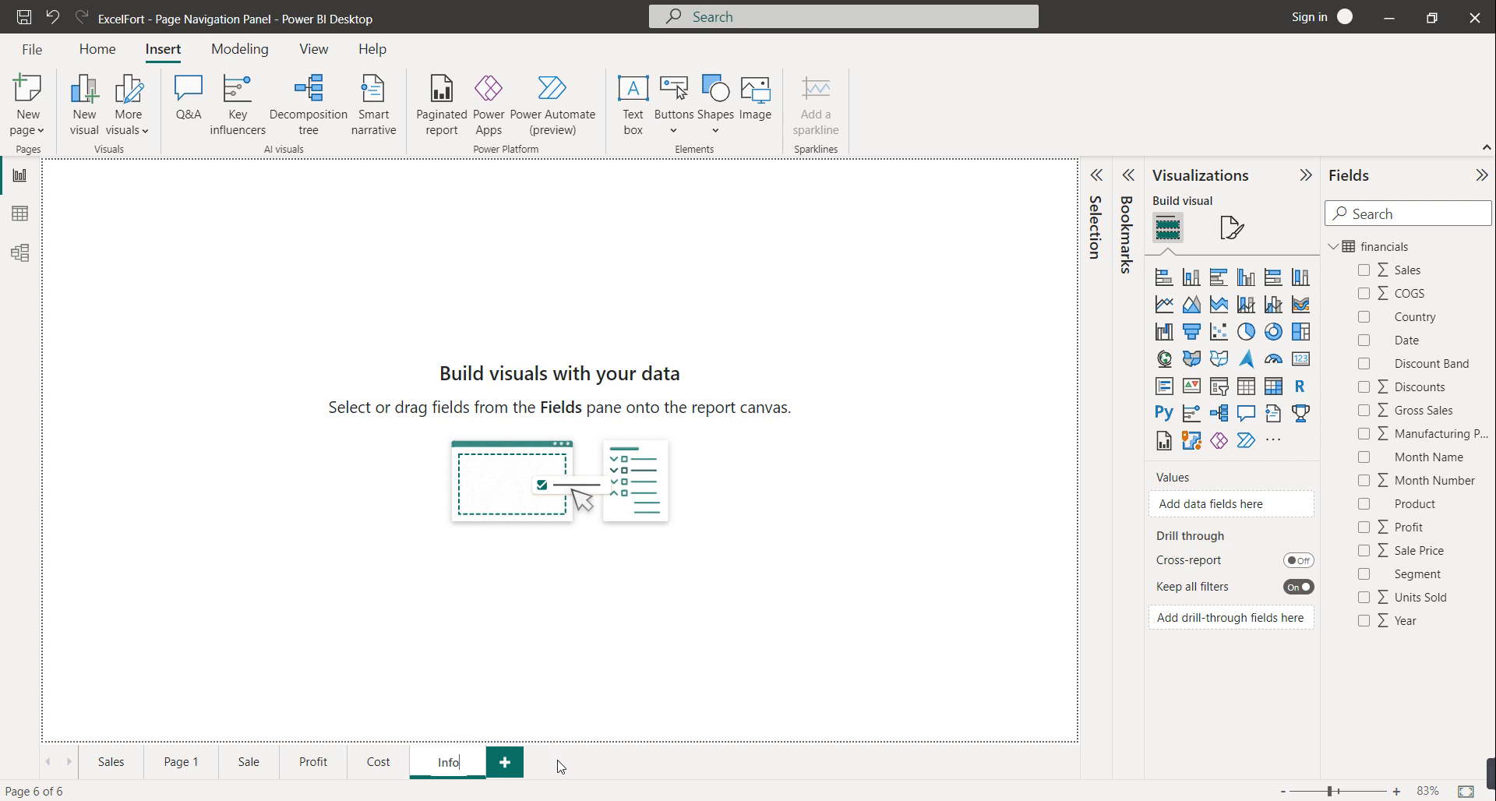
pyautogui.press('Return')
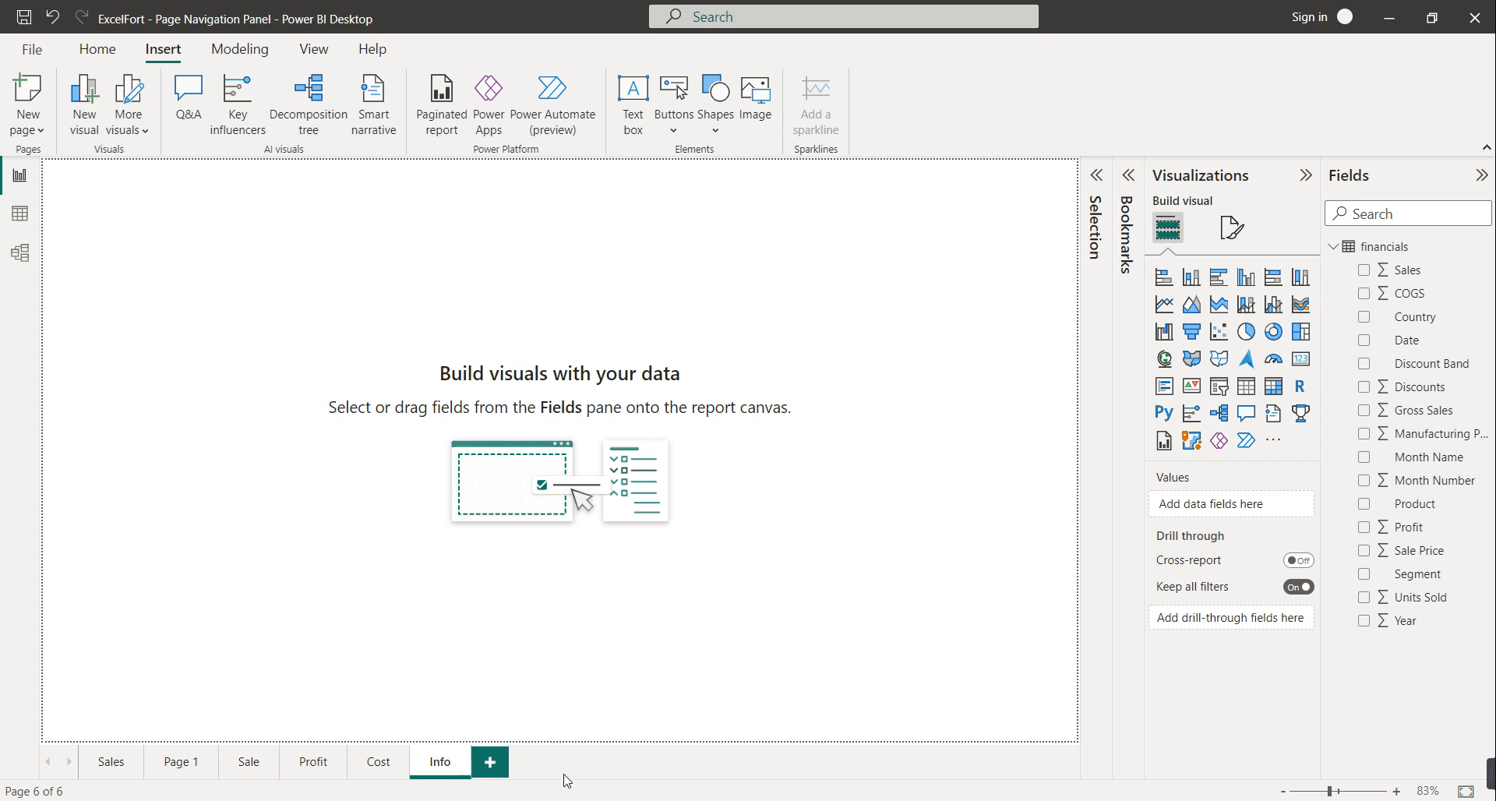
# Rename Page 1 to Home, cancelling an accidental delete along the way
pyautogui.click(167, 768)
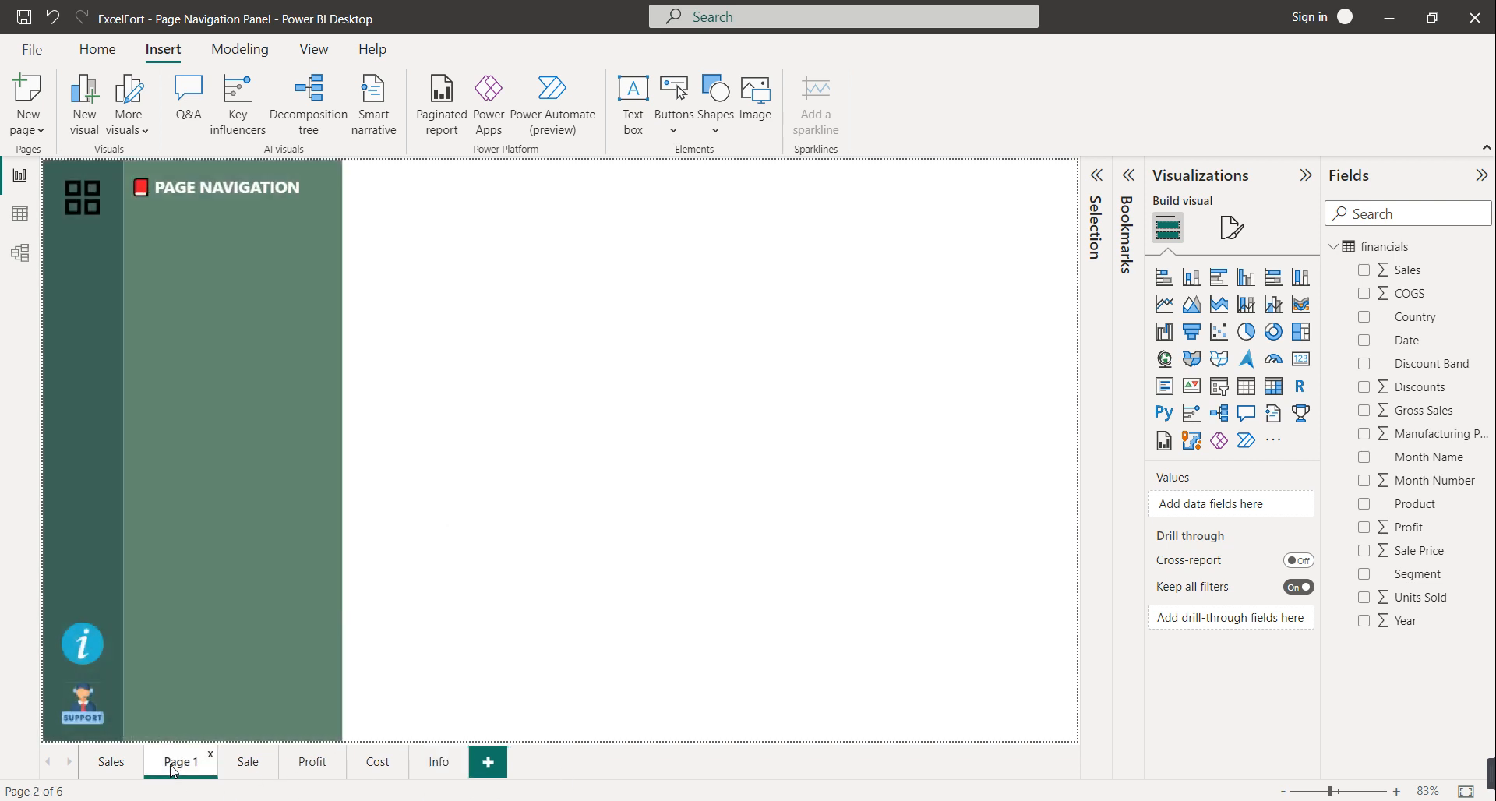
pyautogui.rightClick(237, 771)
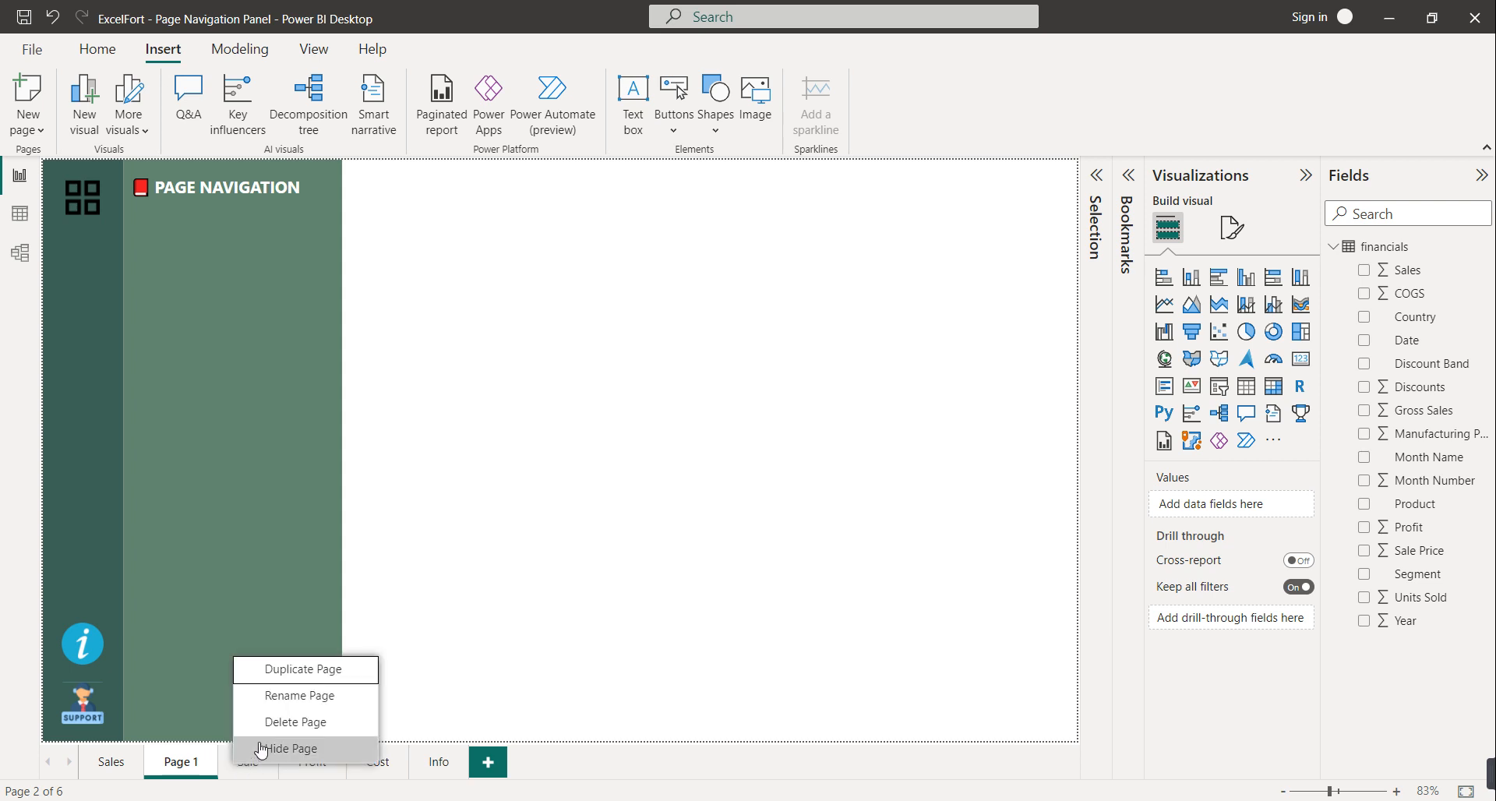
pyautogui.click(265, 721)
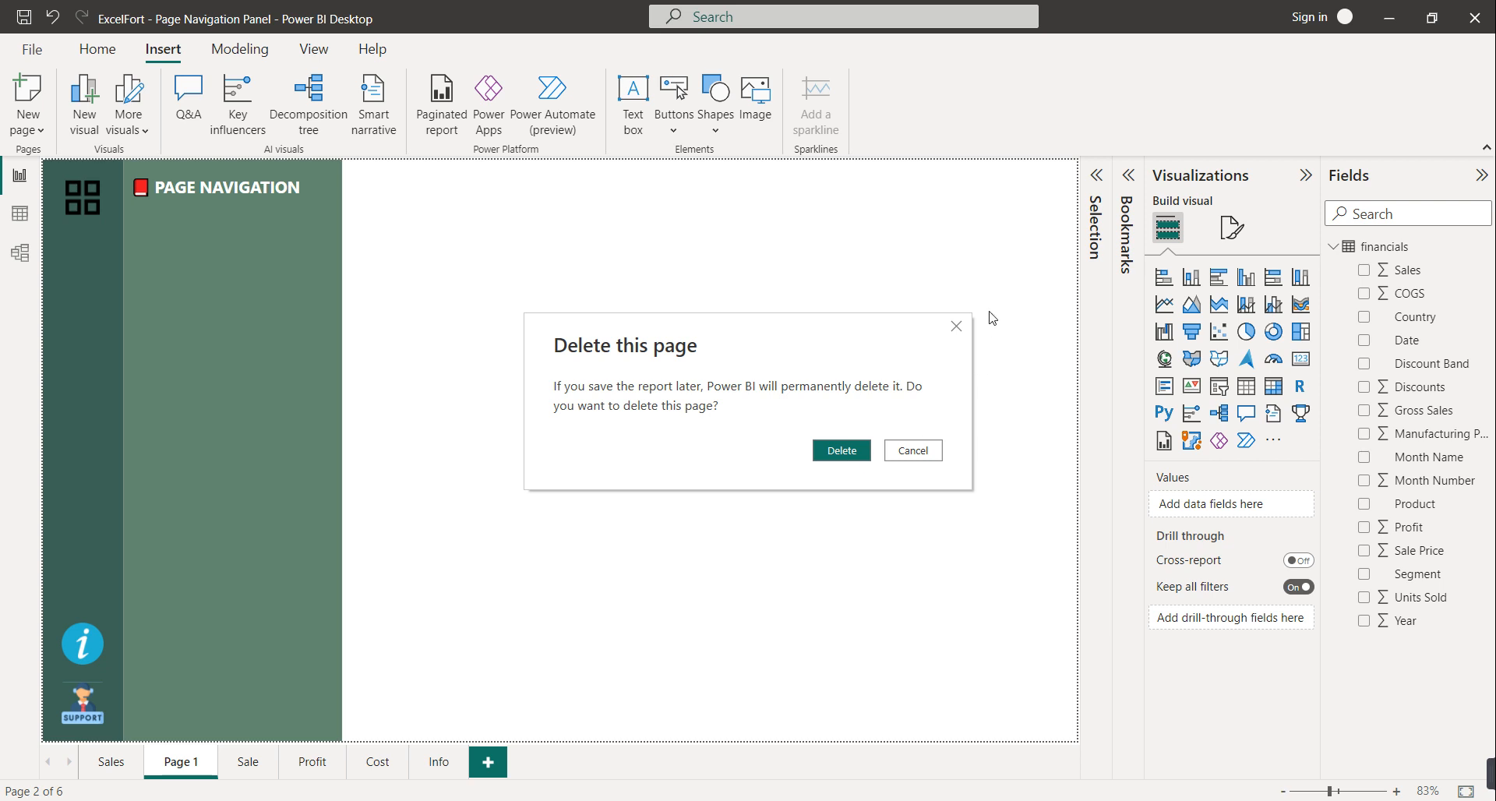
pyautogui.click(956, 327)
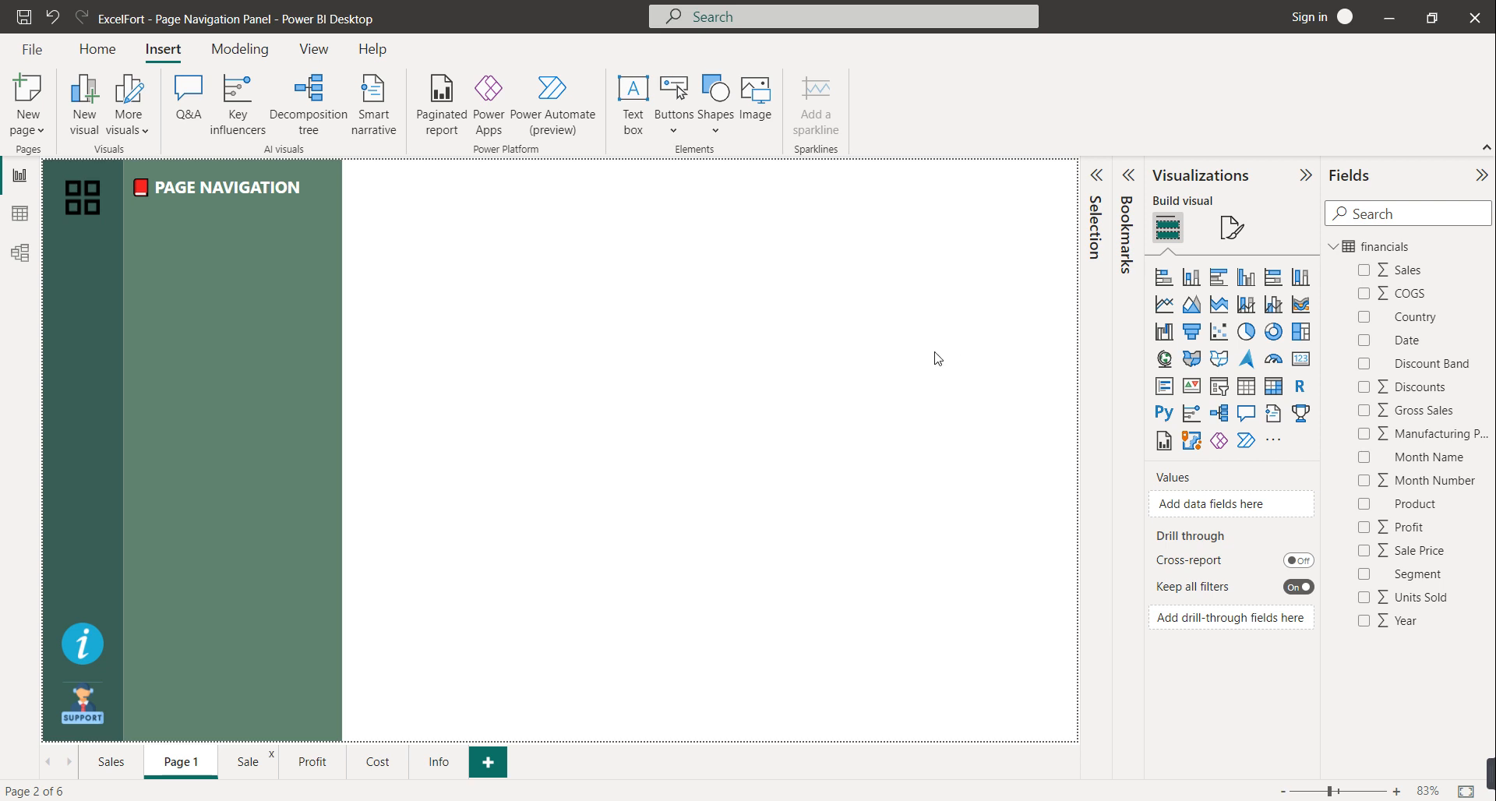
pyautogui.rightClick(178, 767)
pyautogui.click(224, 718)
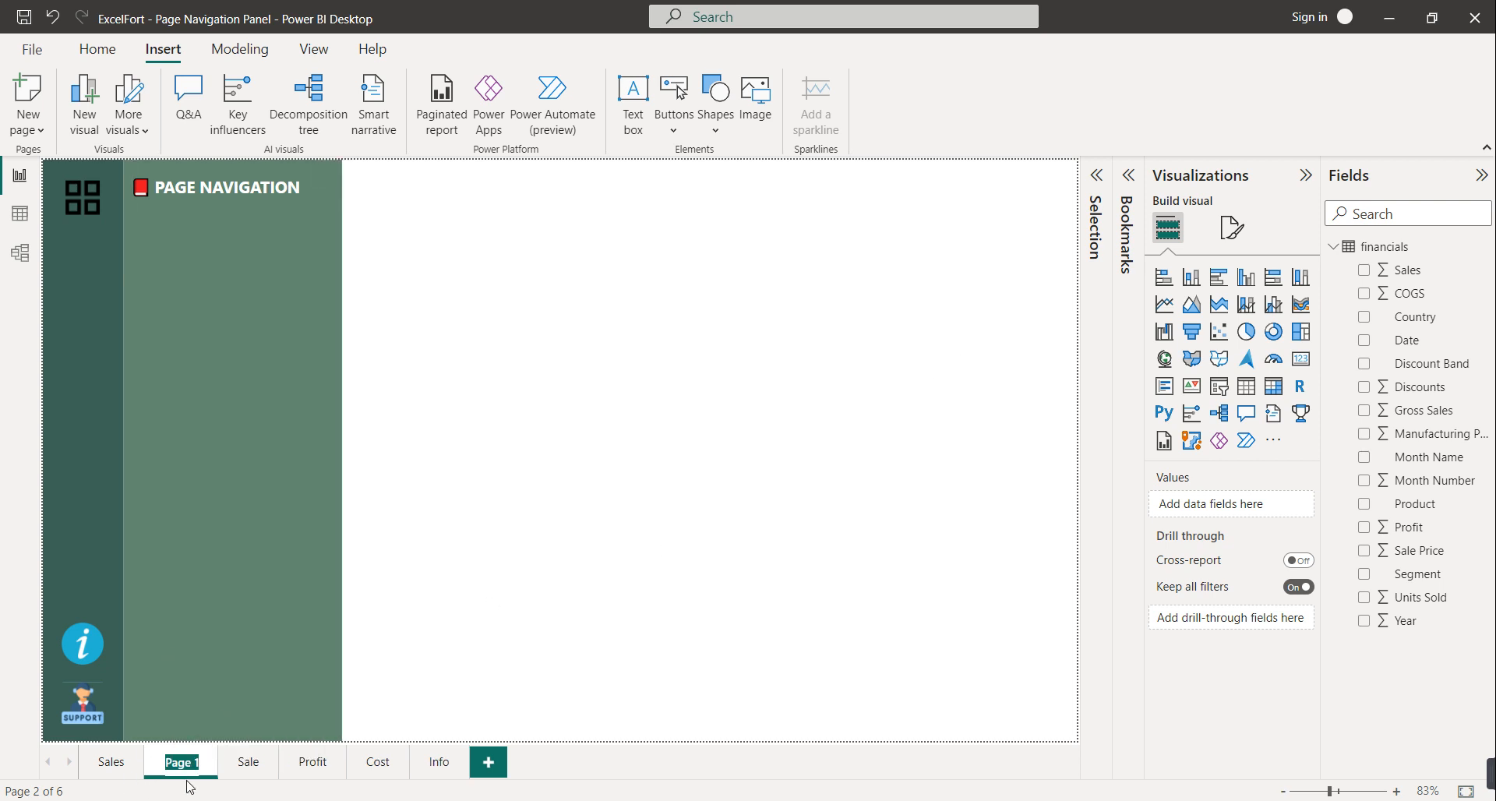
pyautogui.write('Home')
pyautogui.click(657, 533)
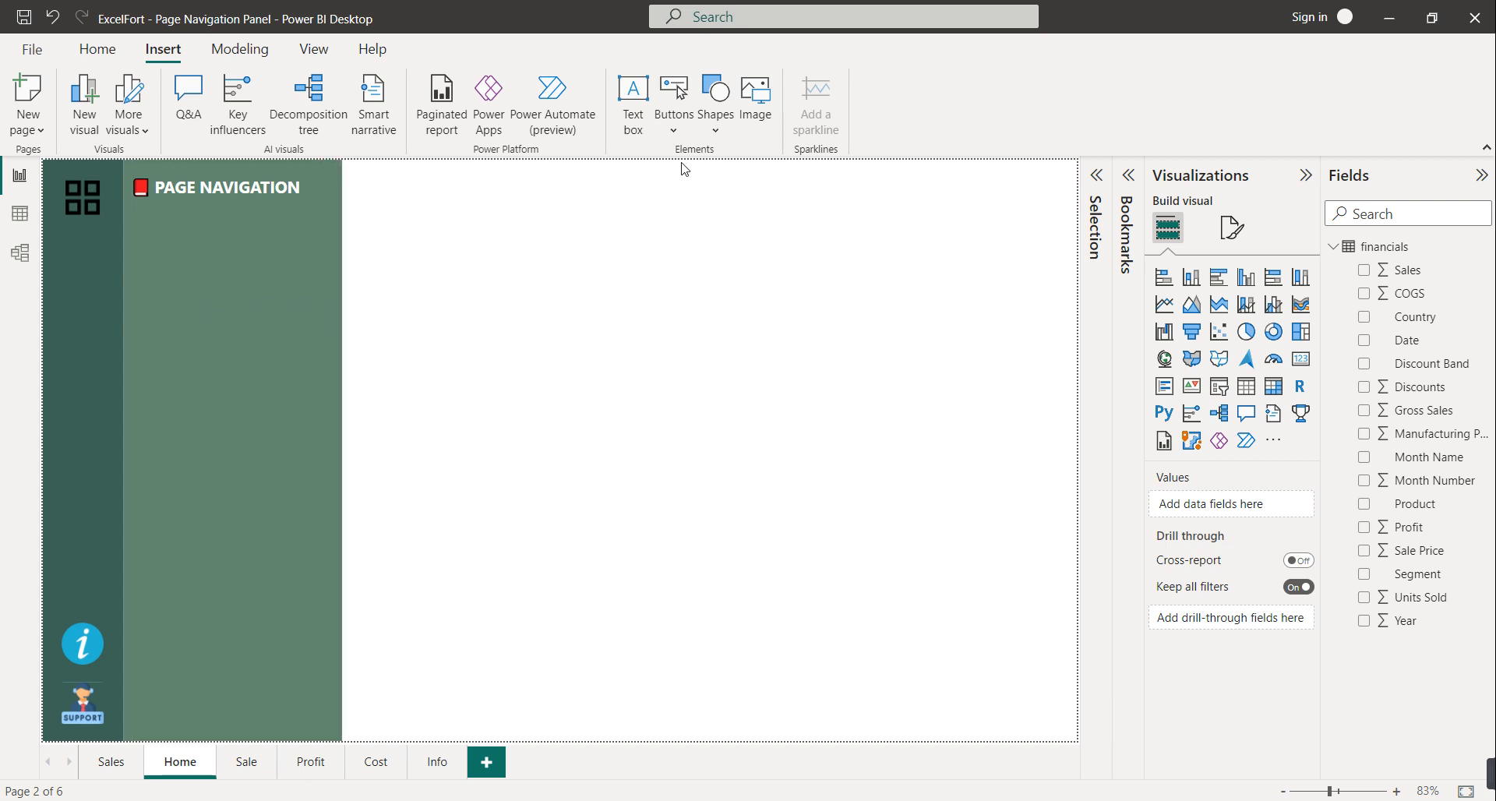
# Insert a blank button beside the green panel and stretch it across the canvas
pyautogui.click(673, 129)
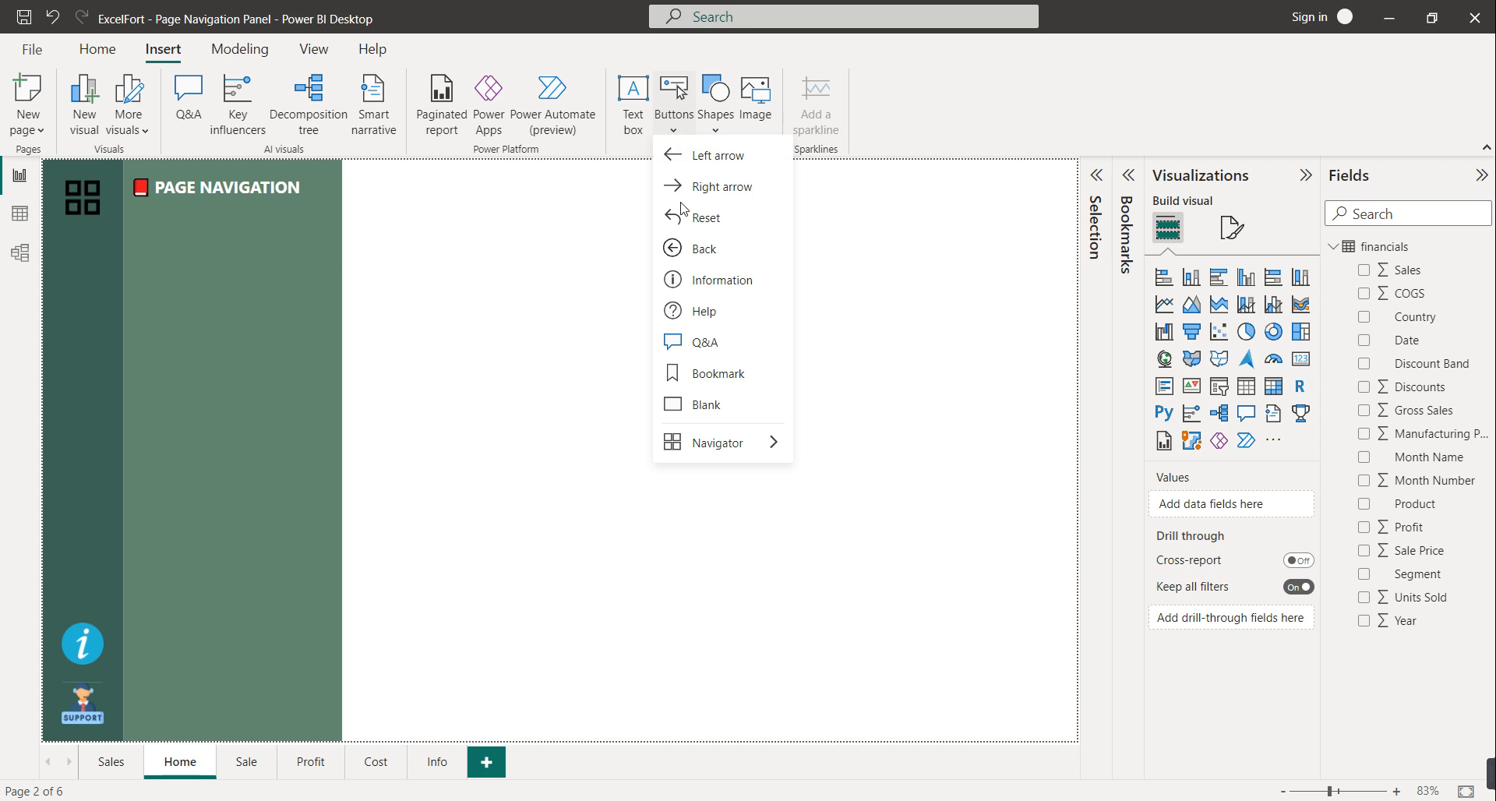
pyautogui.click(709, 410)
pyautogui.moveTo(78, 176); pyautogui.dragTo(361, 174)
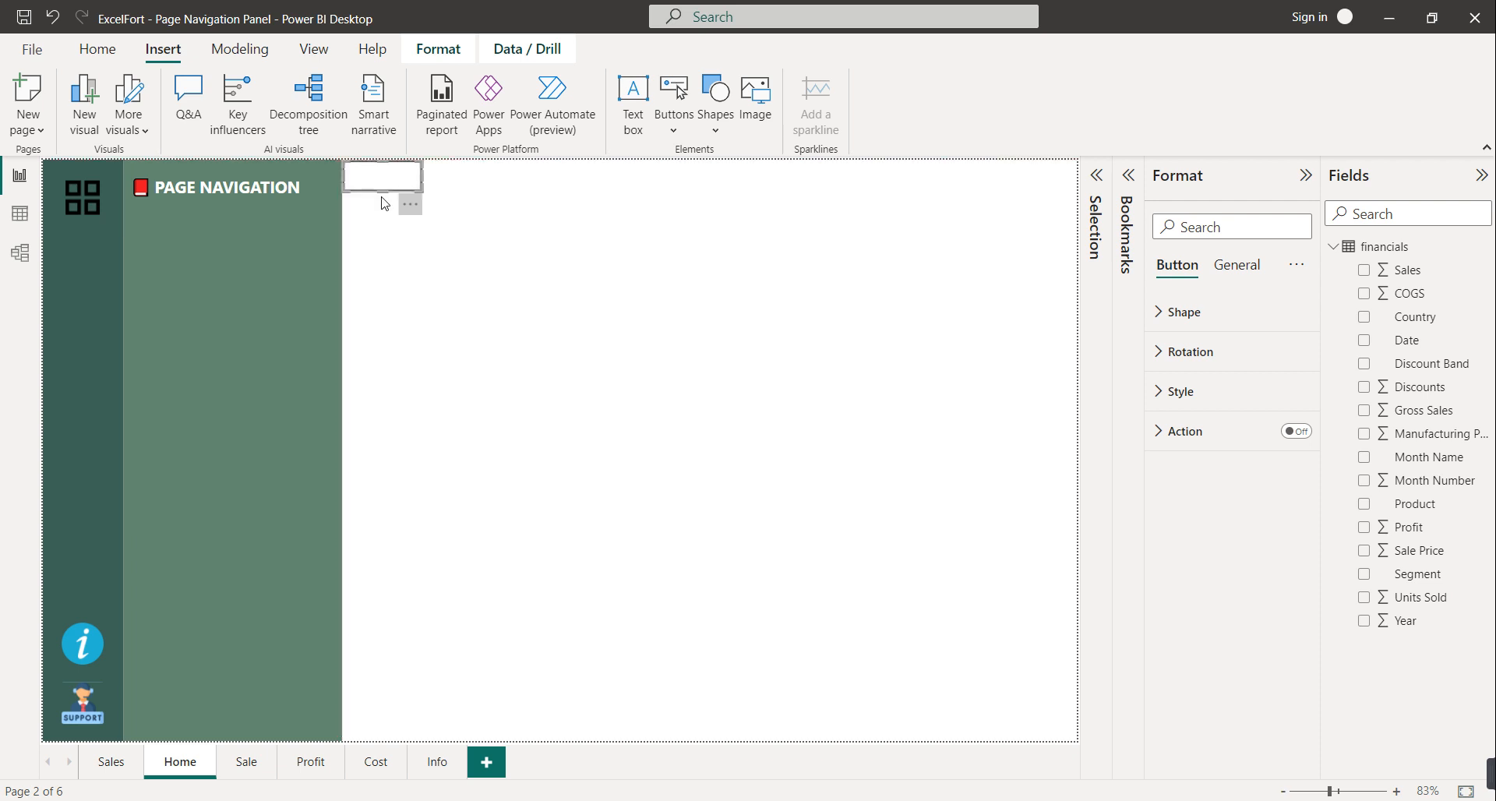
pyautogui.moveTo(378, 192); pyautogui.dragTo(368, 770)
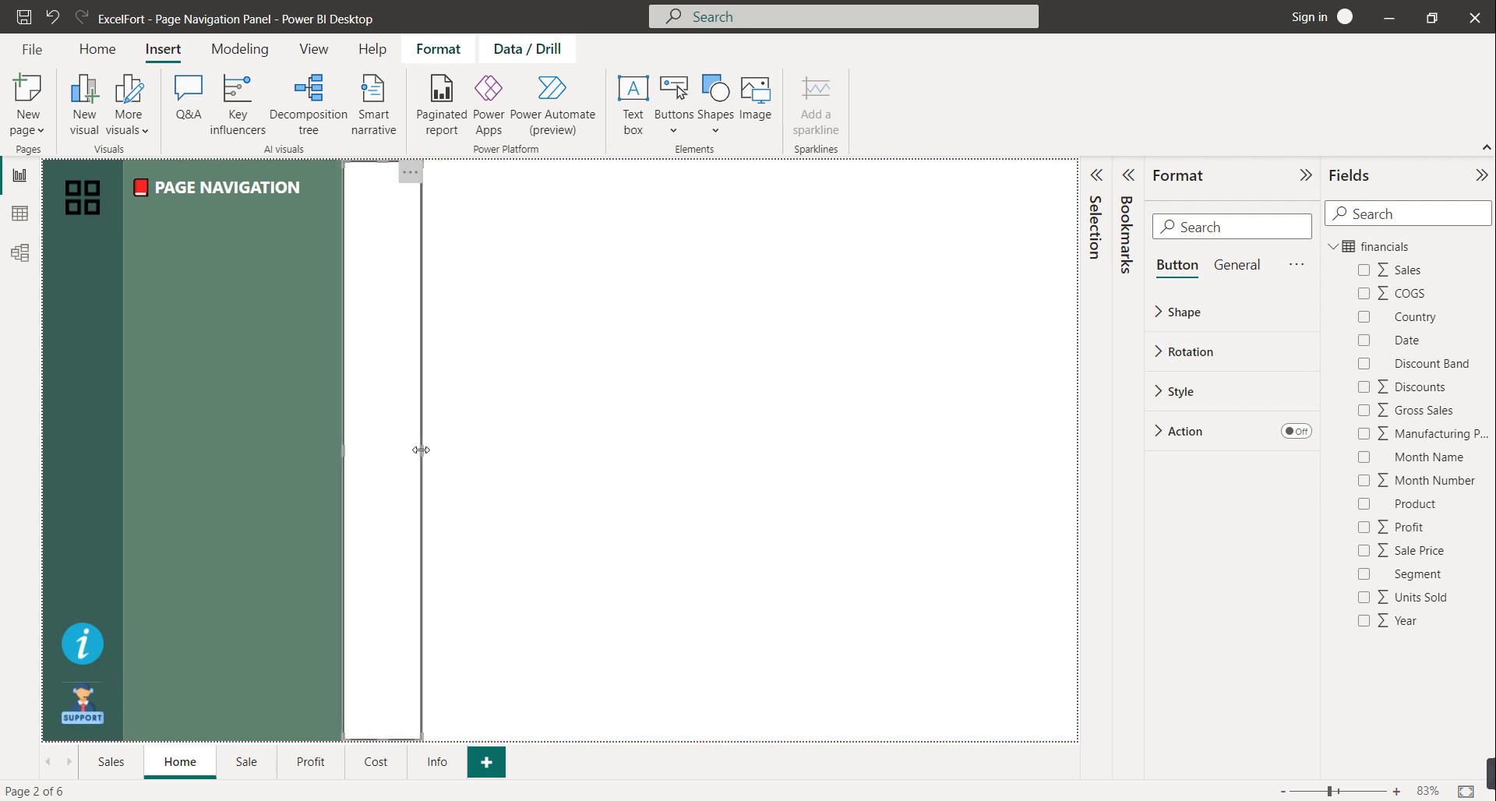
pyautogui.moveTo(423, 451); pyautogui.dragTo(1081, 473)
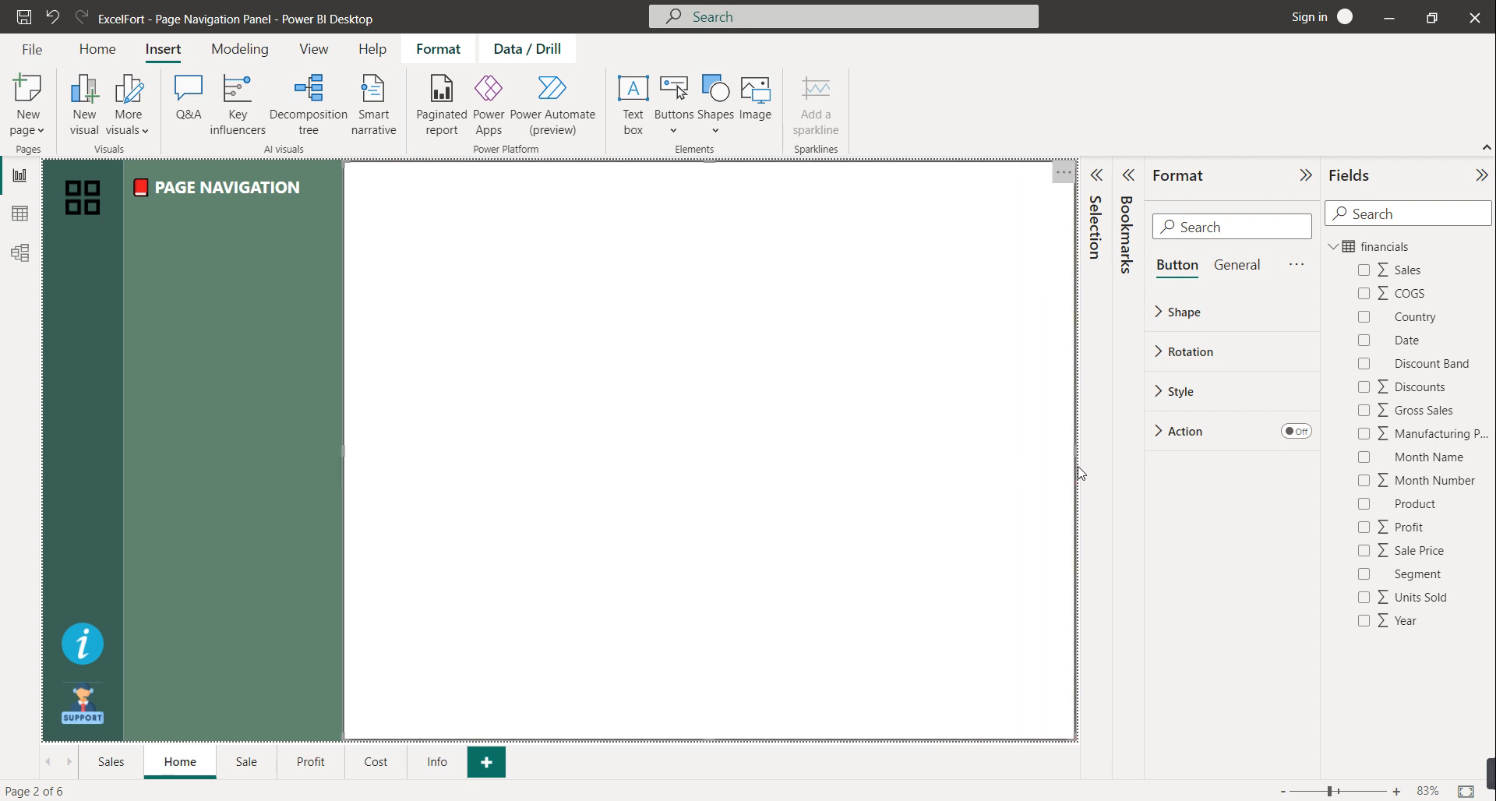
# Turn on the button's fill and make it light grey on hover
pyautogui.click(1178, 392)
pyautogui.click(1196, 526)
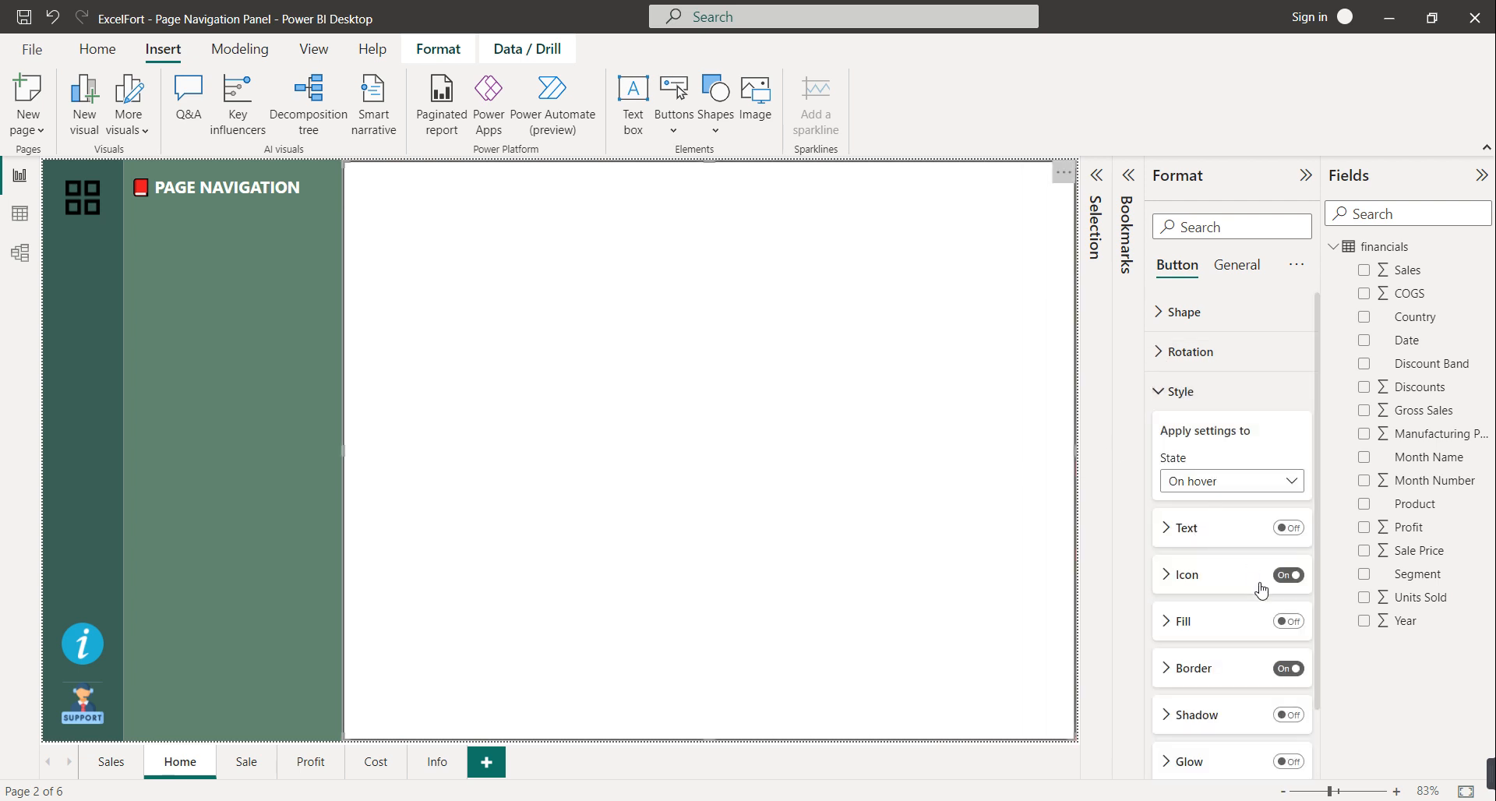
pyautogui.click(1285, 620)
pyautogui.click(1288, 621)
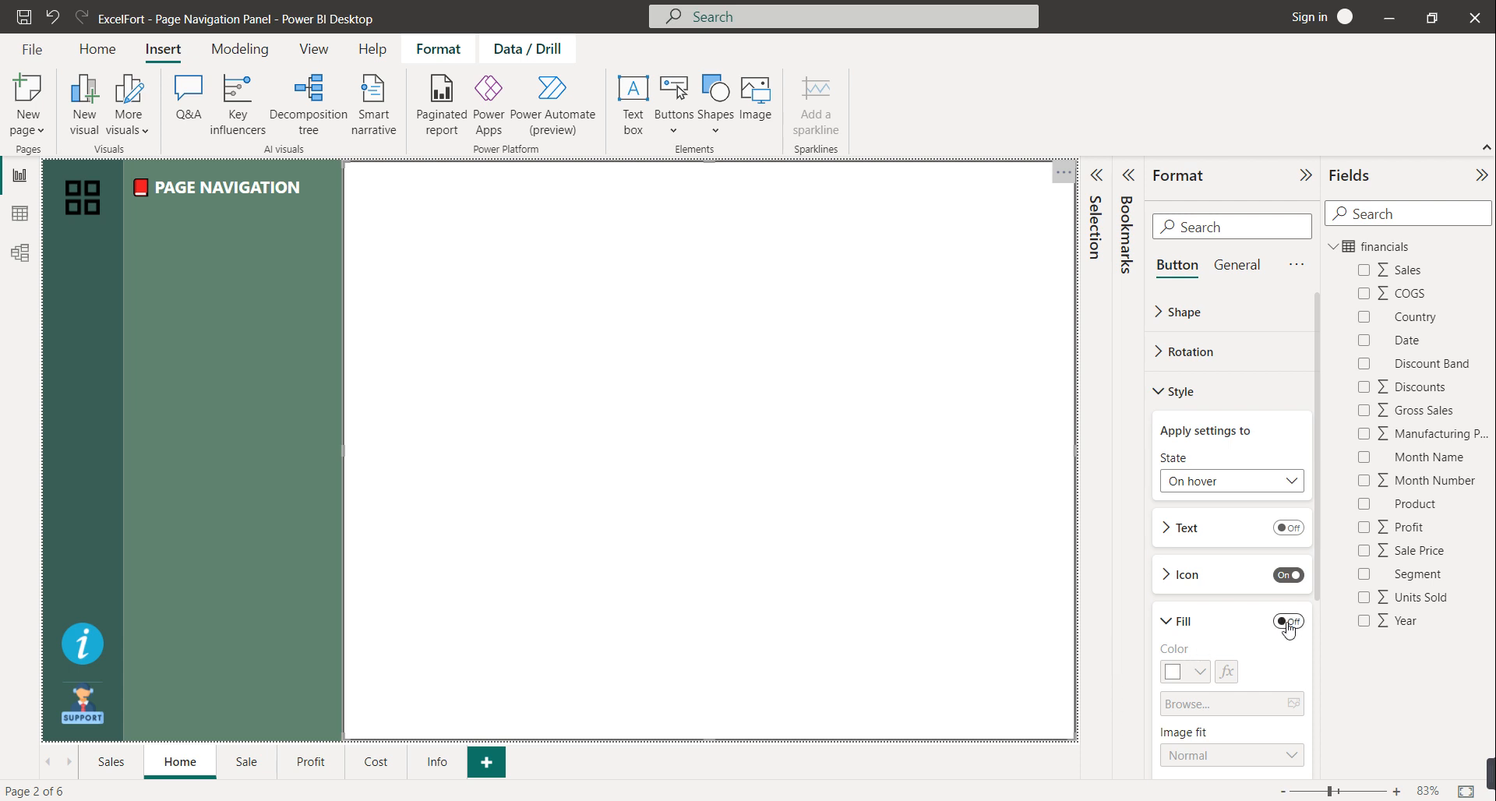
pyautogui.click(1193, 672)
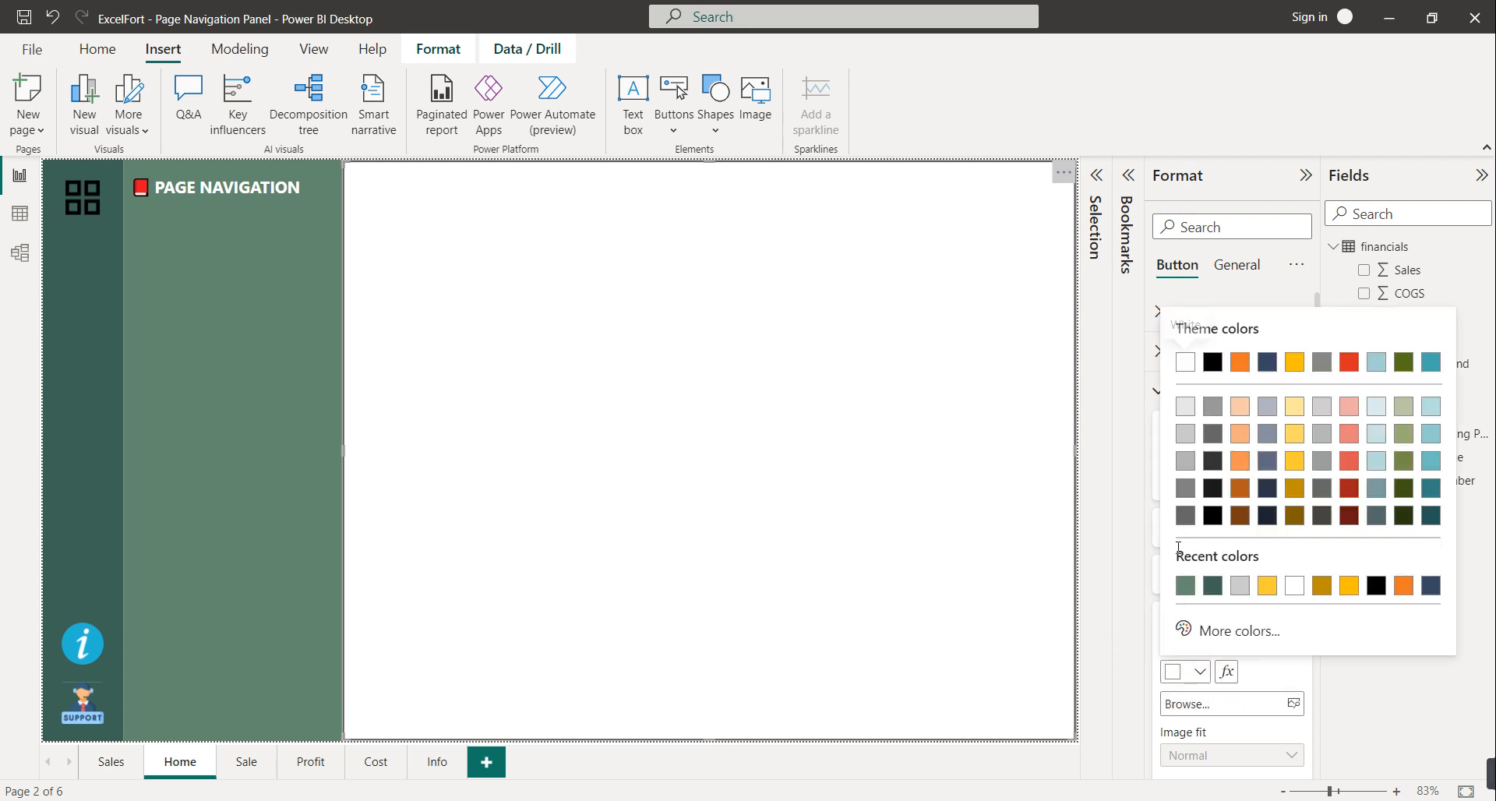
pyautogui.click(1186, 448)
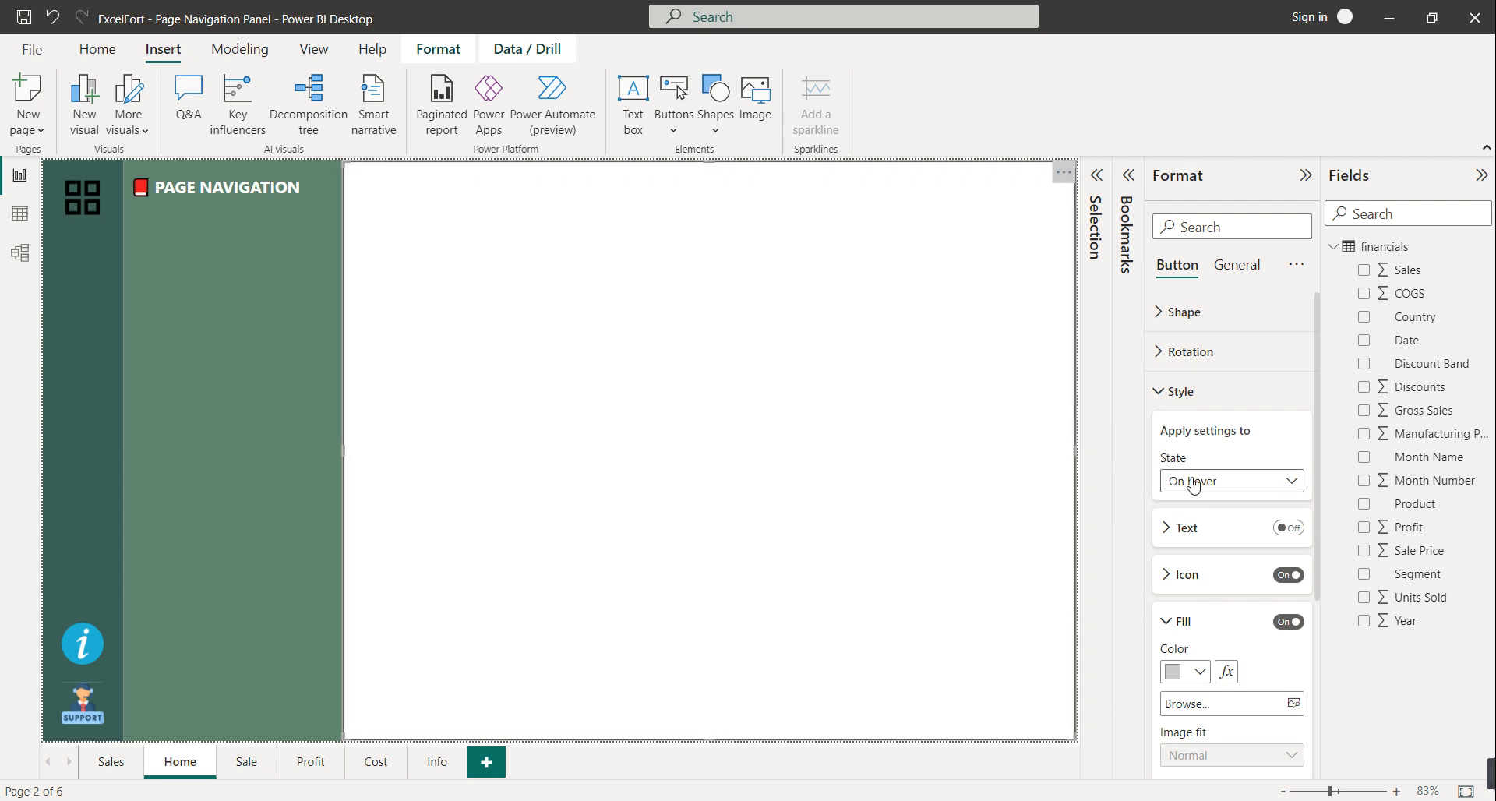
pyautogui.click(1188, 480)
pyautogui.click(1197, 507)
# Insert a blank button and position it under the PAGE NAVIGATION title
pyautogui.click(672, 134)
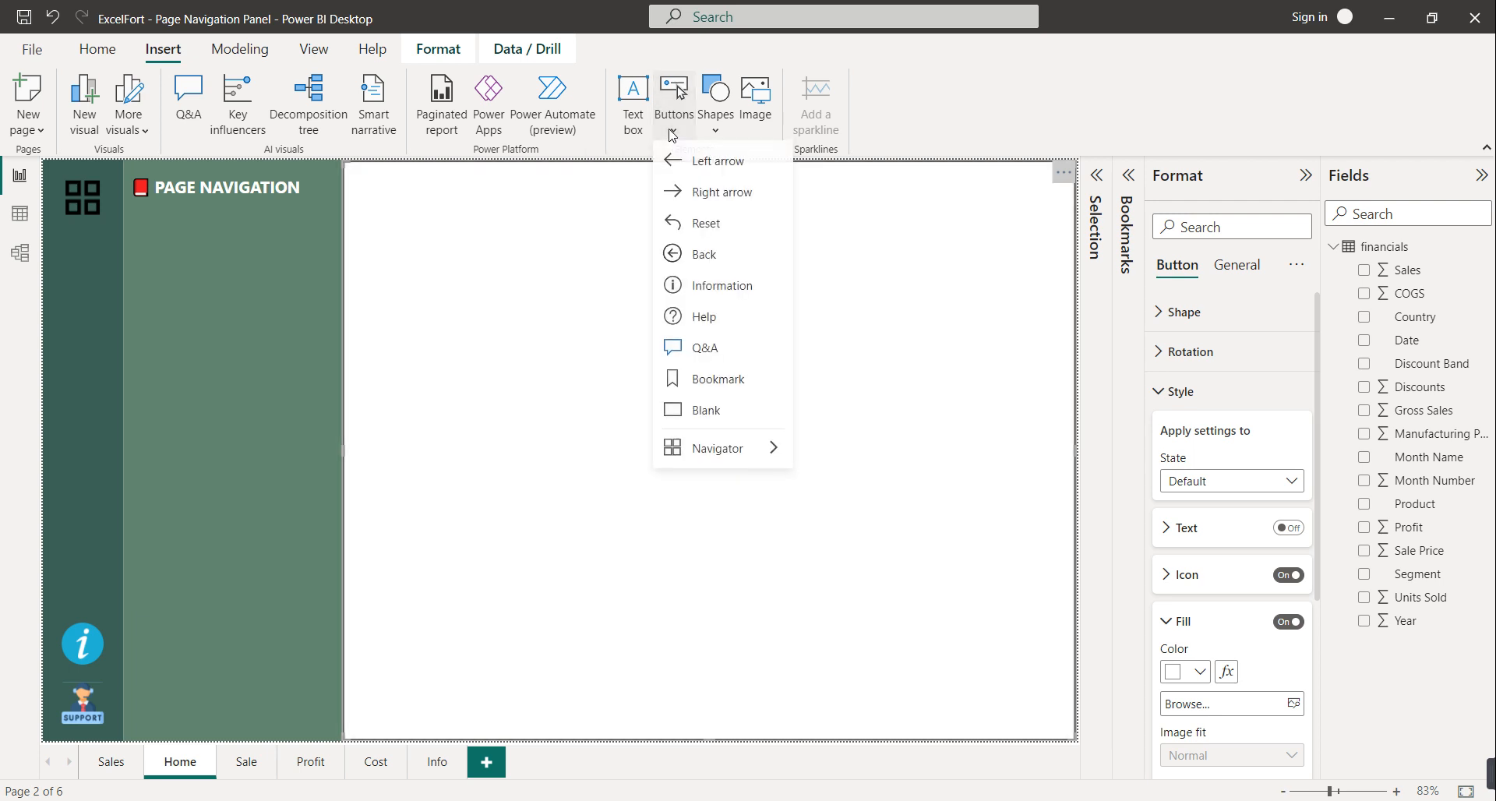
pyautogui.click(706, 423)
pyautogui.moveTo(96, 232); pyautogui.dragTo(329, 265)
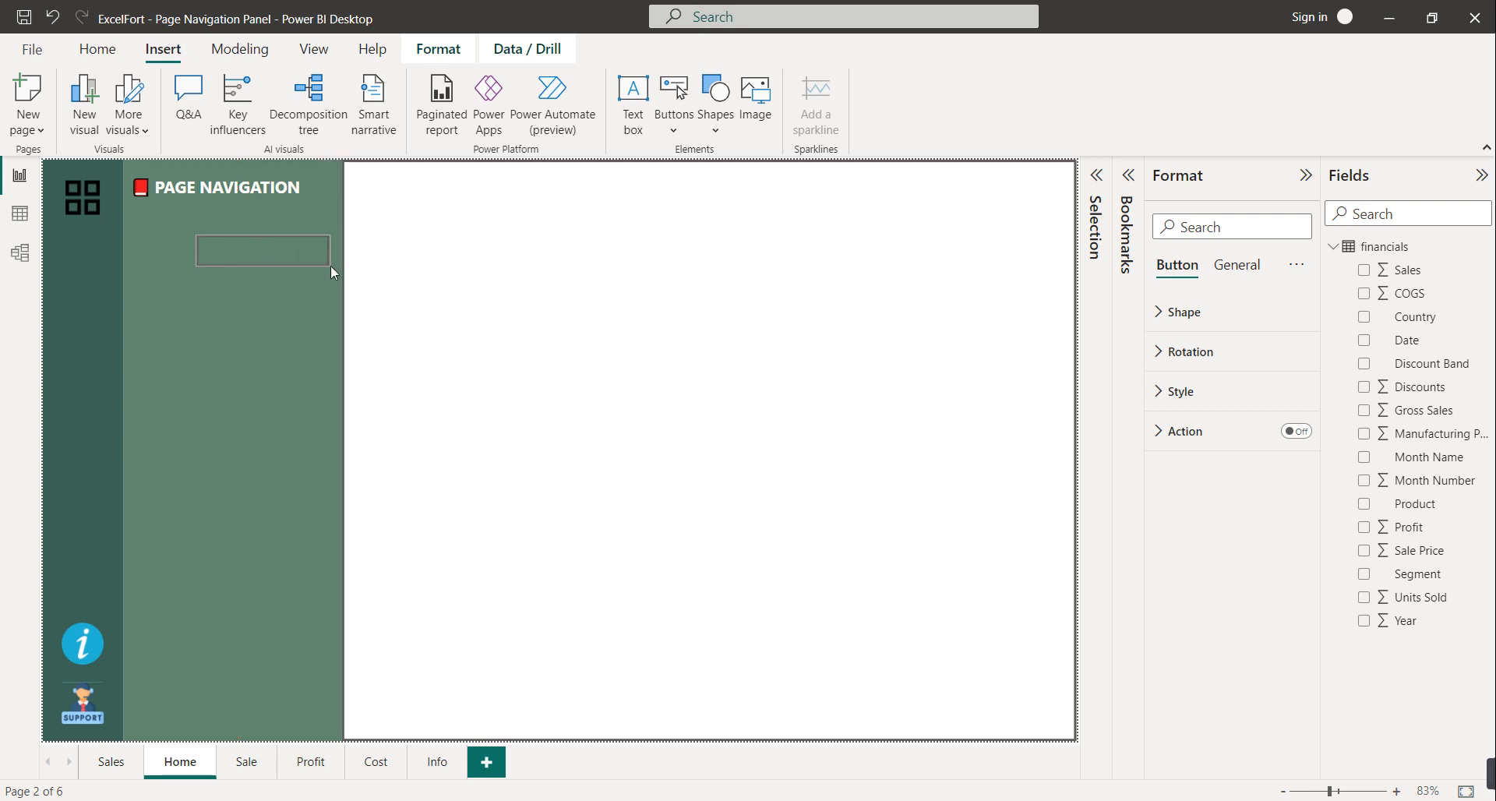
pyautogui.moveTo(197, 249); pyautogui.dragTo(139, 256)
pyautogui.moveTo(240, 254); pyautogui.dragTo(240, 265)
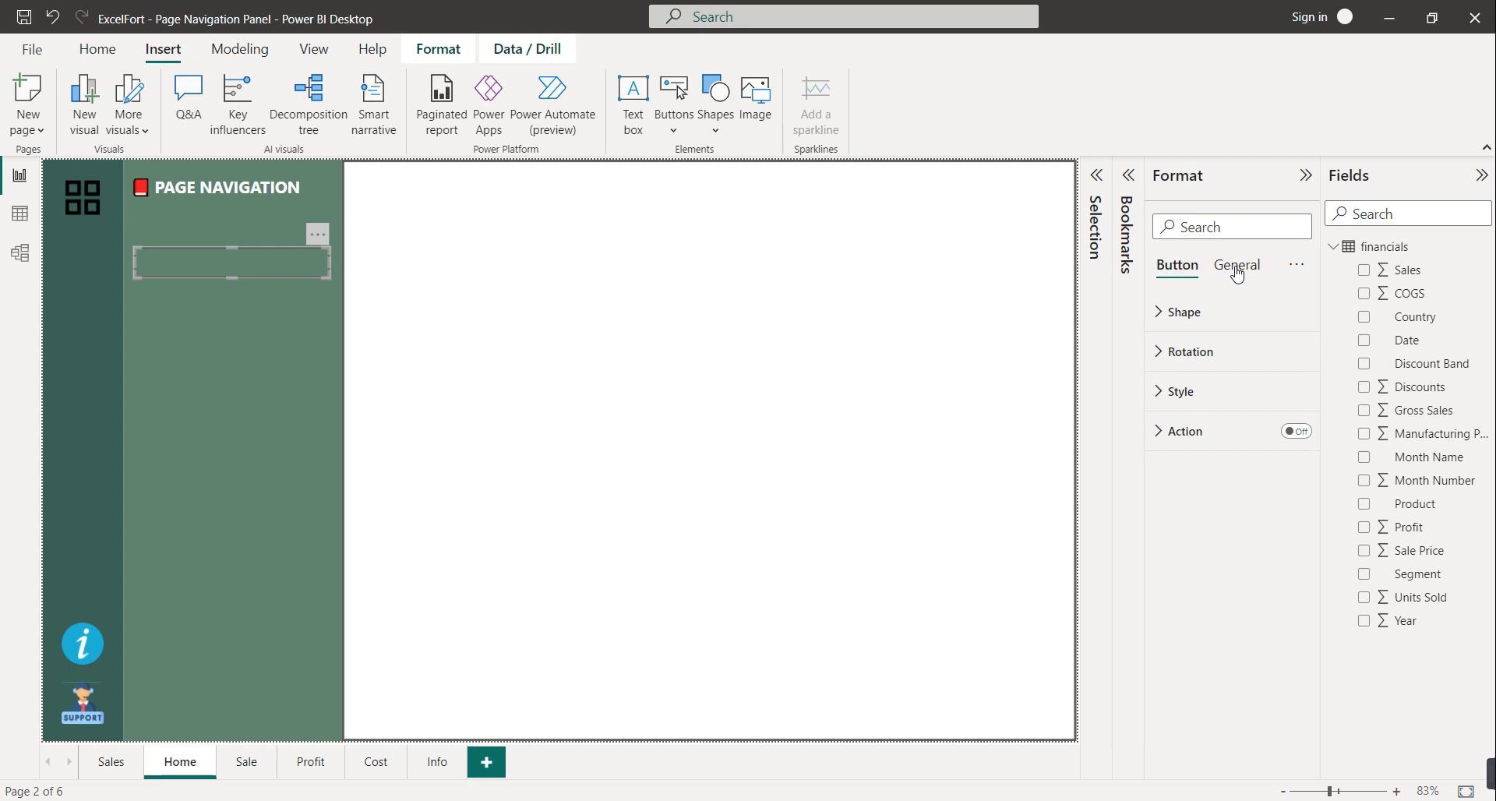
pyautogui.click(1237, 273)
pyautogui.click(1183, 277)
# Label the button 'Sales Overview' in bold white text
pyautogui.click(1181, 393)
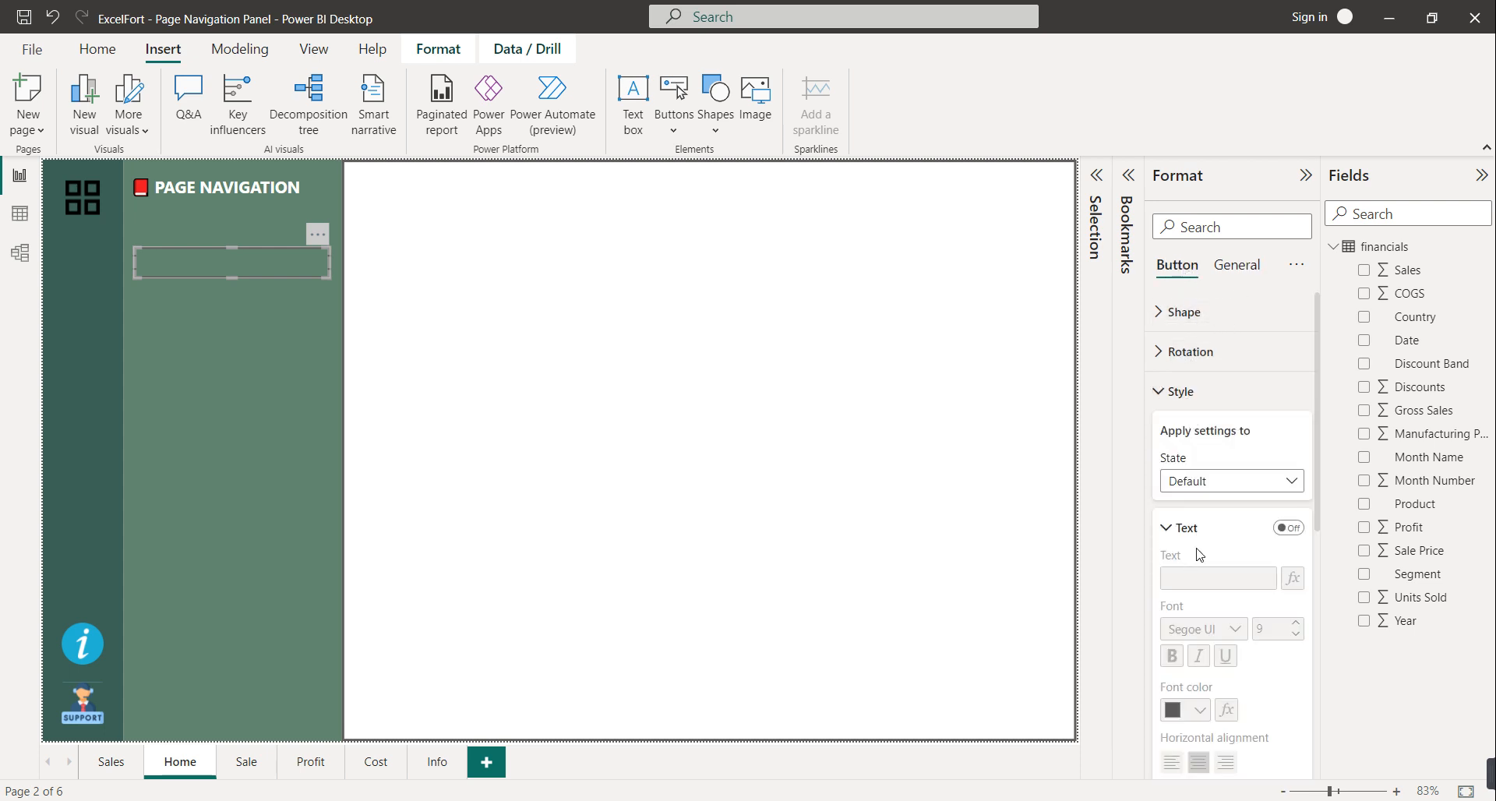
pyautogui.click(1288, 528)
pyautogui.click(1216, 577)
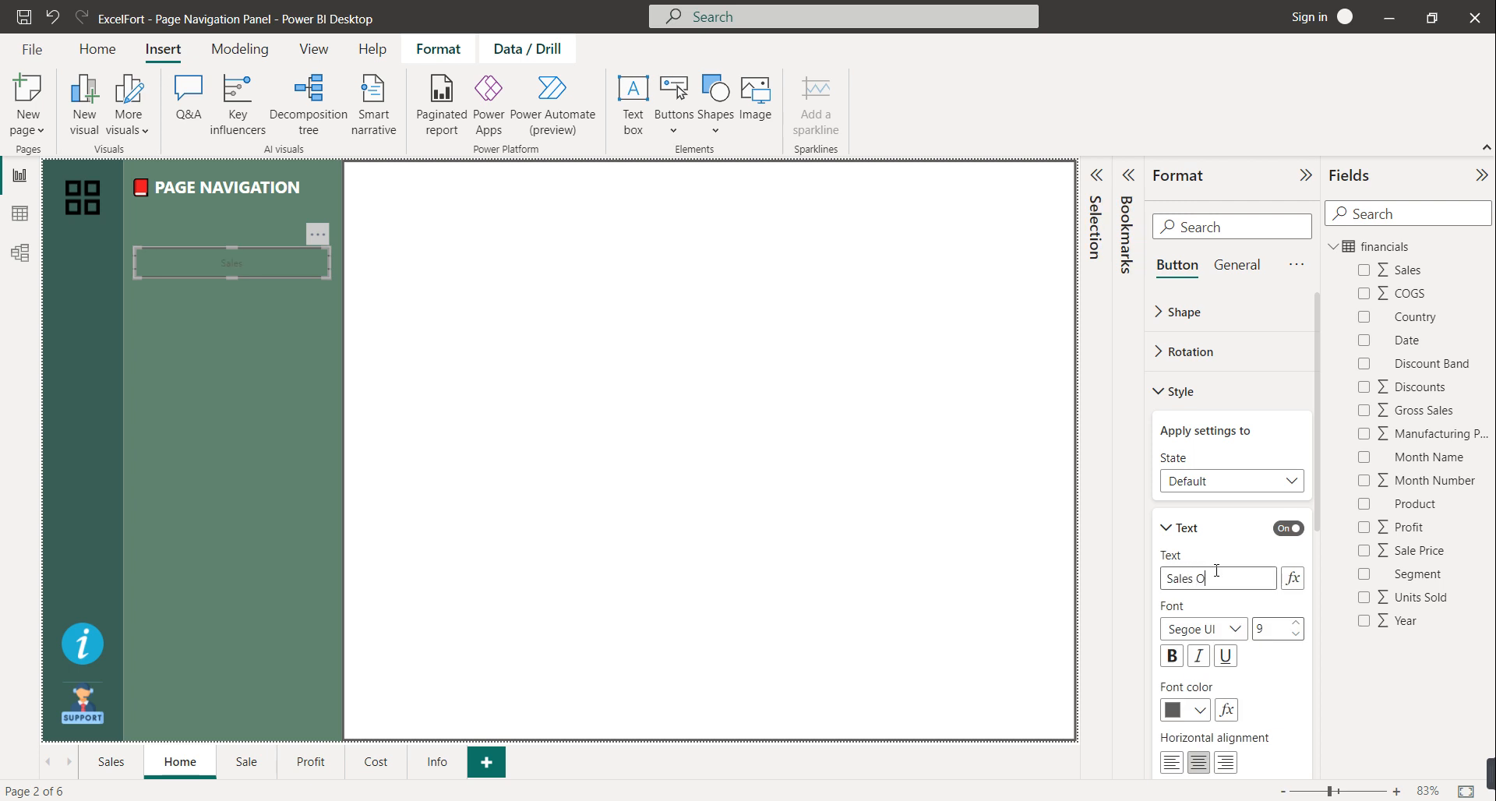
pyautogui.write('Sales Overview')
pyautogui.click(1171, 655)
pyautogui.click(1201, 713)
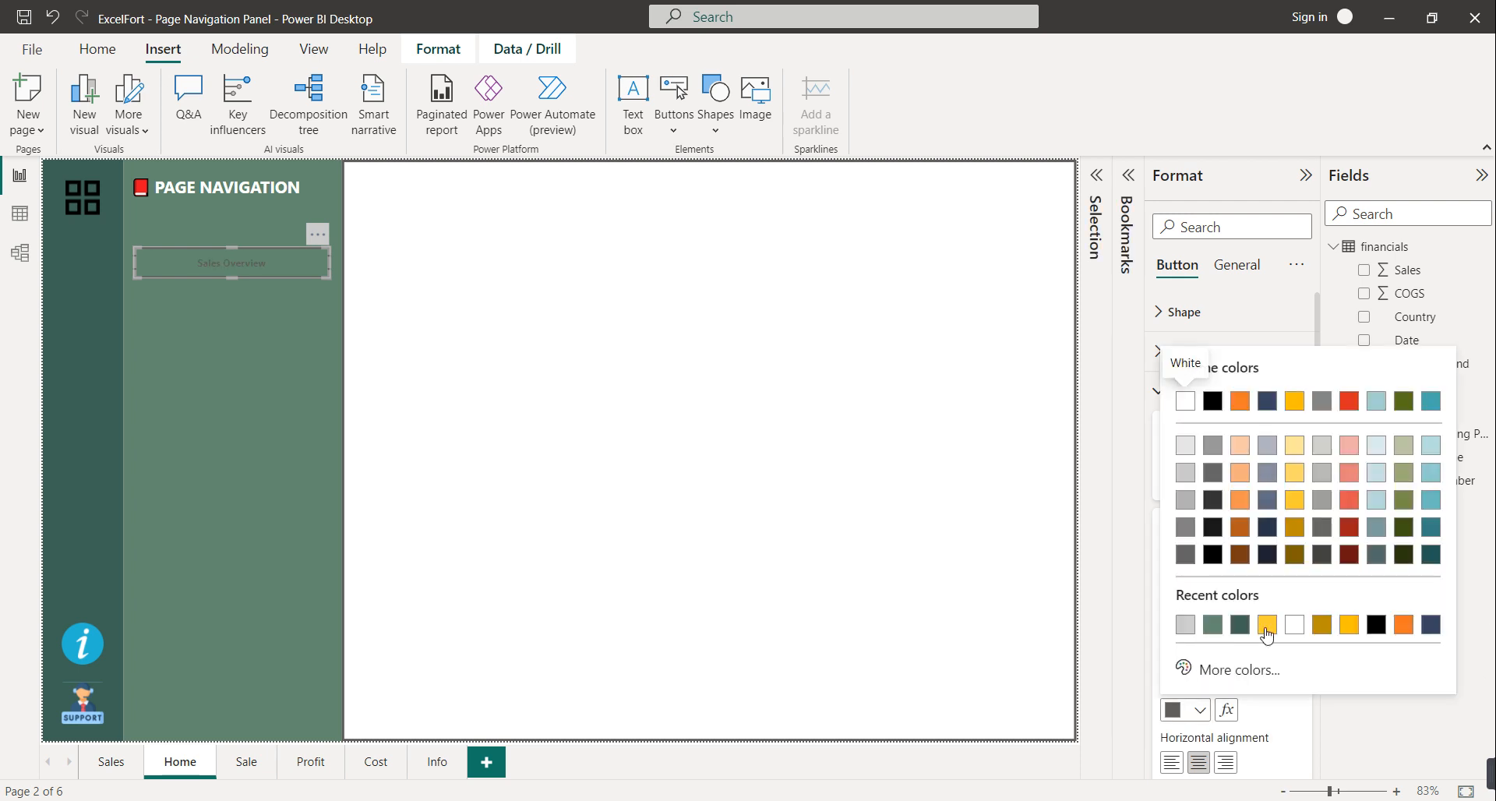
pyautogui.click(1292, 631)
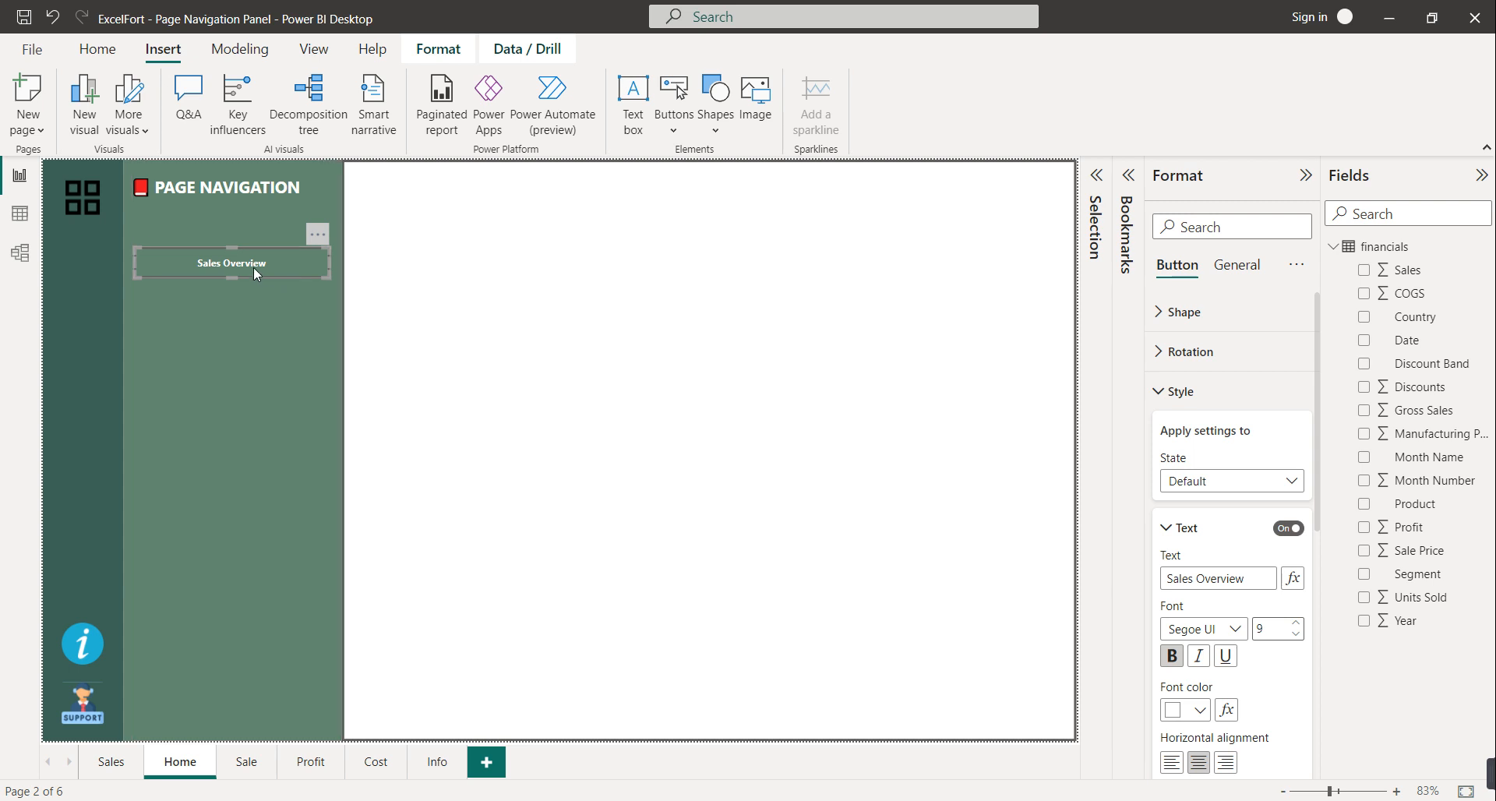
# Make the button's label turn light yellow on hover
pyautogui.click(1213, 487)
pyautogui.click(1191, 525)
pyautogui.click(1188, 710)
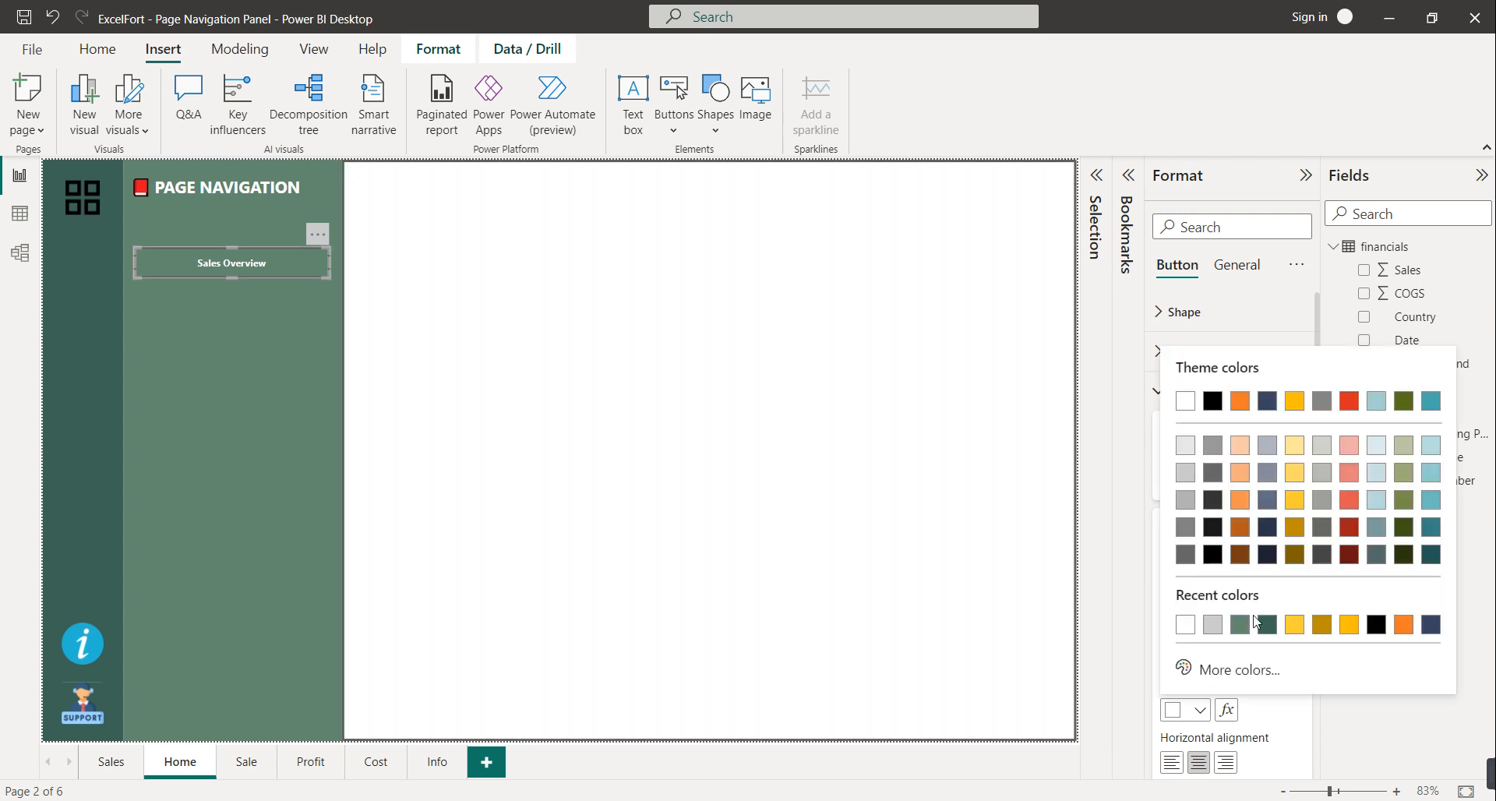
pyautogui.click(1299, 473)
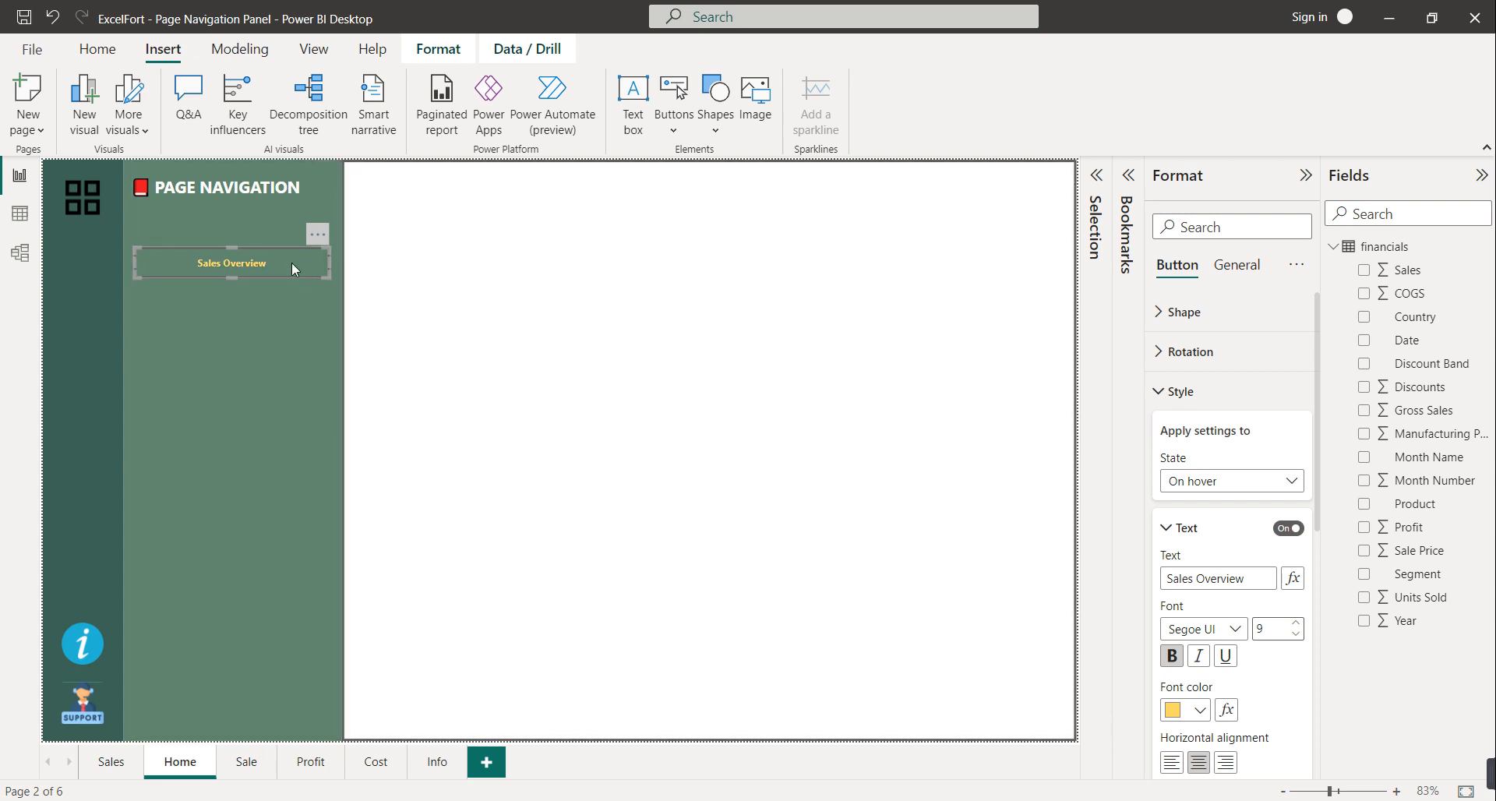
# Paste three copies of the Sales Overview button and stack each below the previous one
pyautogui.hotkey('ctrl', 'c')
pyautogui.hotkey('ctrl', 'v')
pyautogui.moveTo(292, 262); pyautogui.dragTo(286, 312)
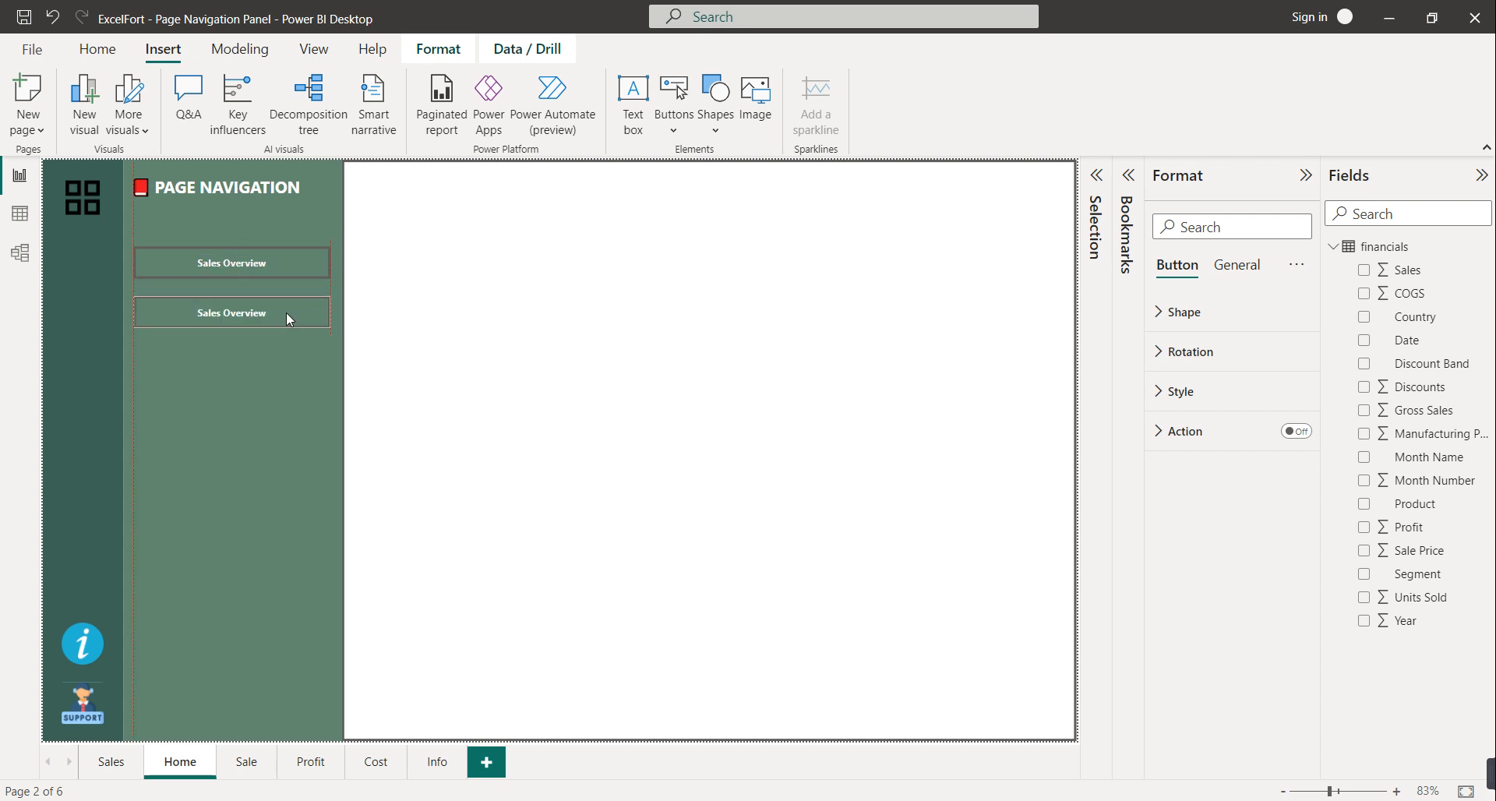
pyautogui.hotkey('ctrl', 'v')
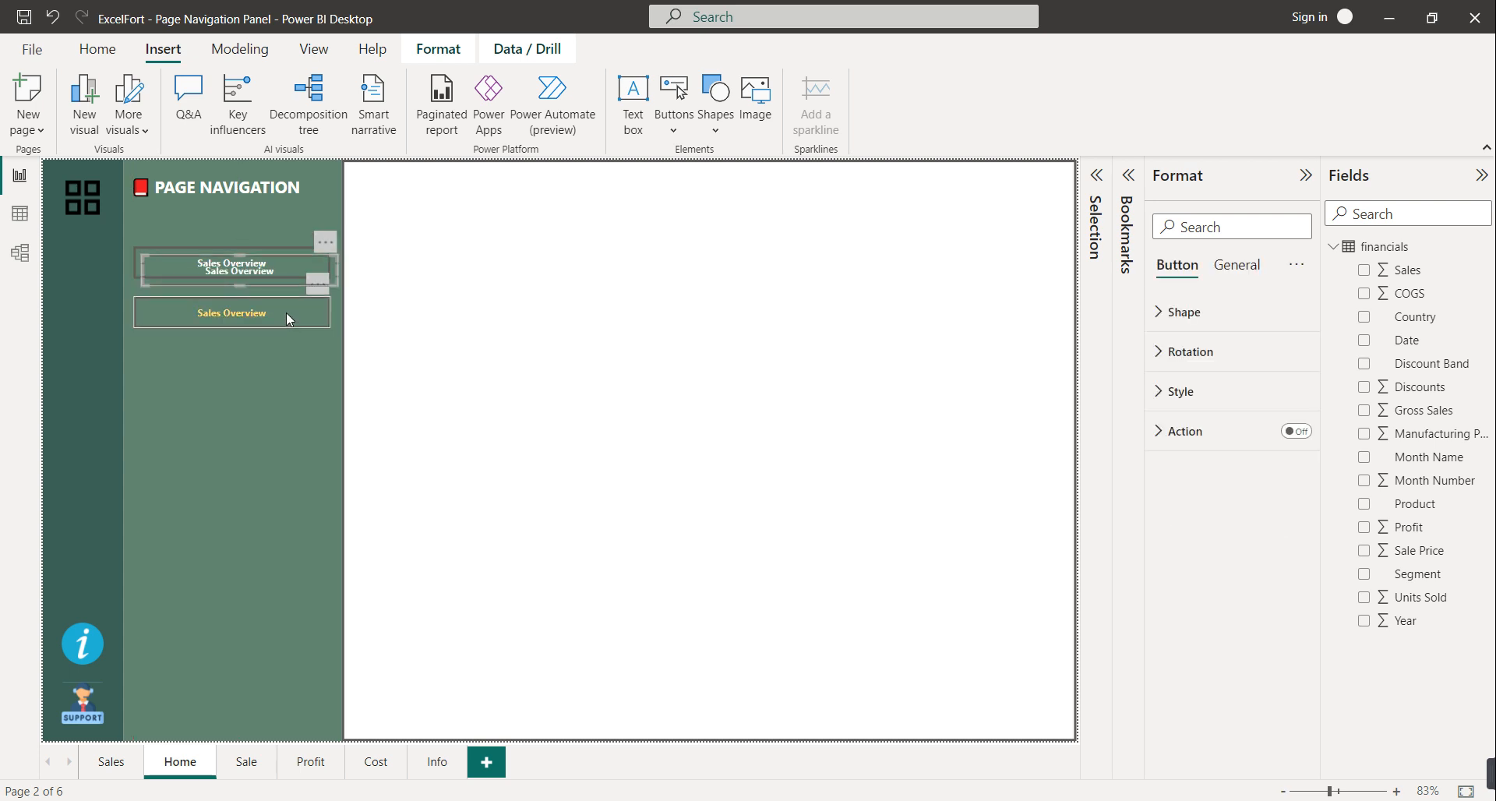
pyautogui.moveTo(287, 263); pyautogui.dragTo(277, 357)
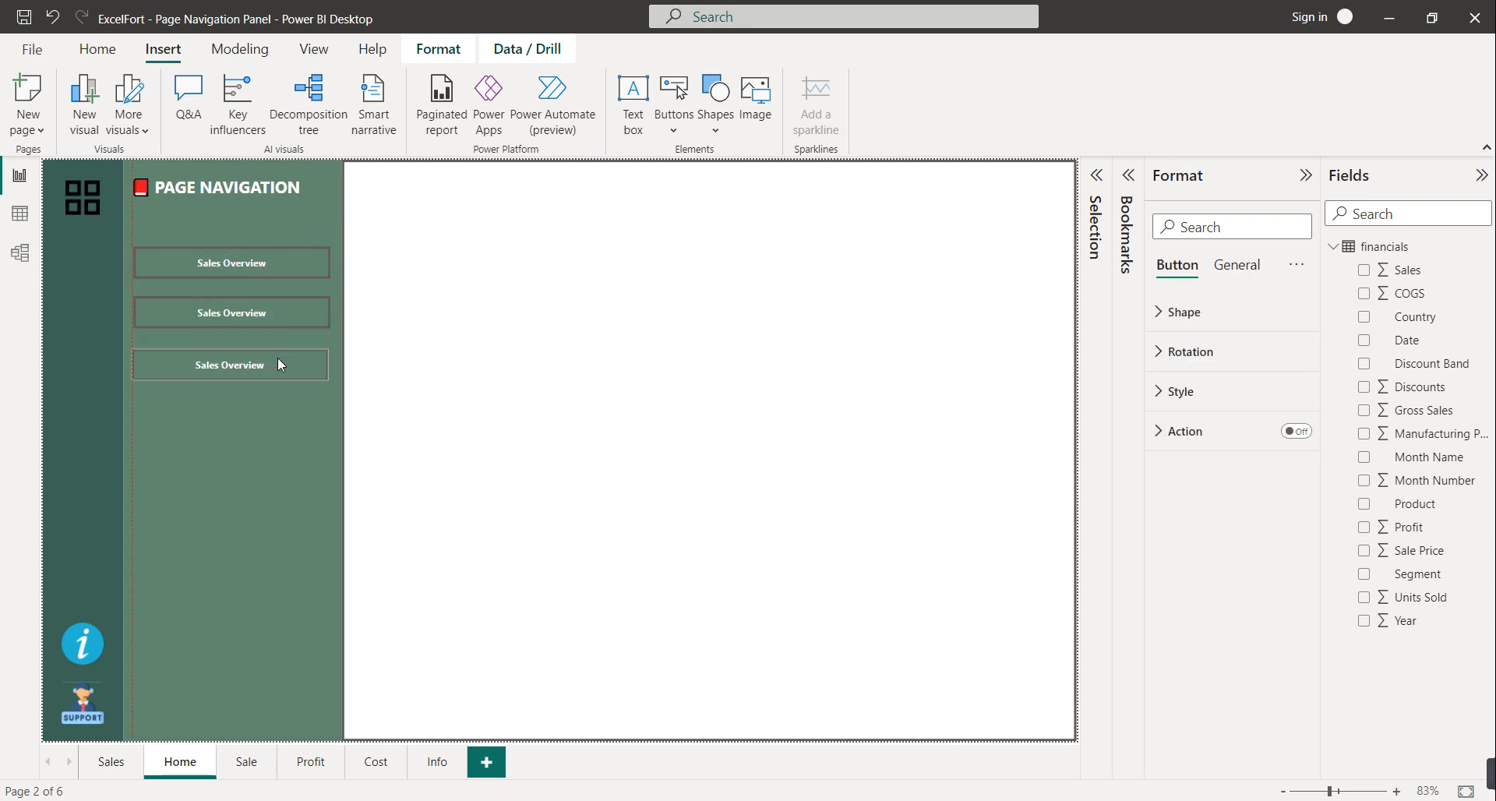
pyautogui.hotkey('ctrl', 'v')
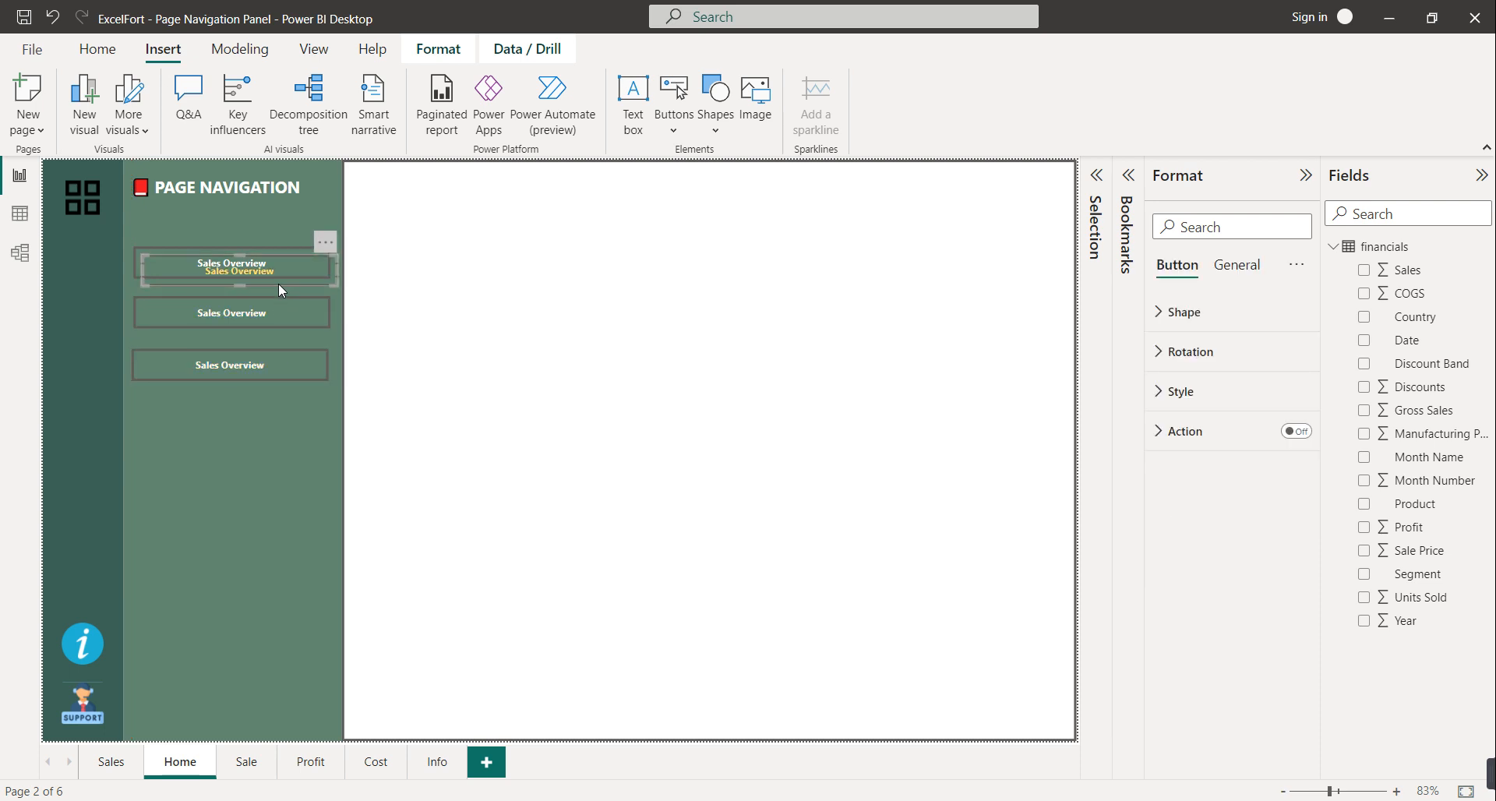
pyautogui.moveTo(280, 274); pyautogui.dragTo(274, 418)
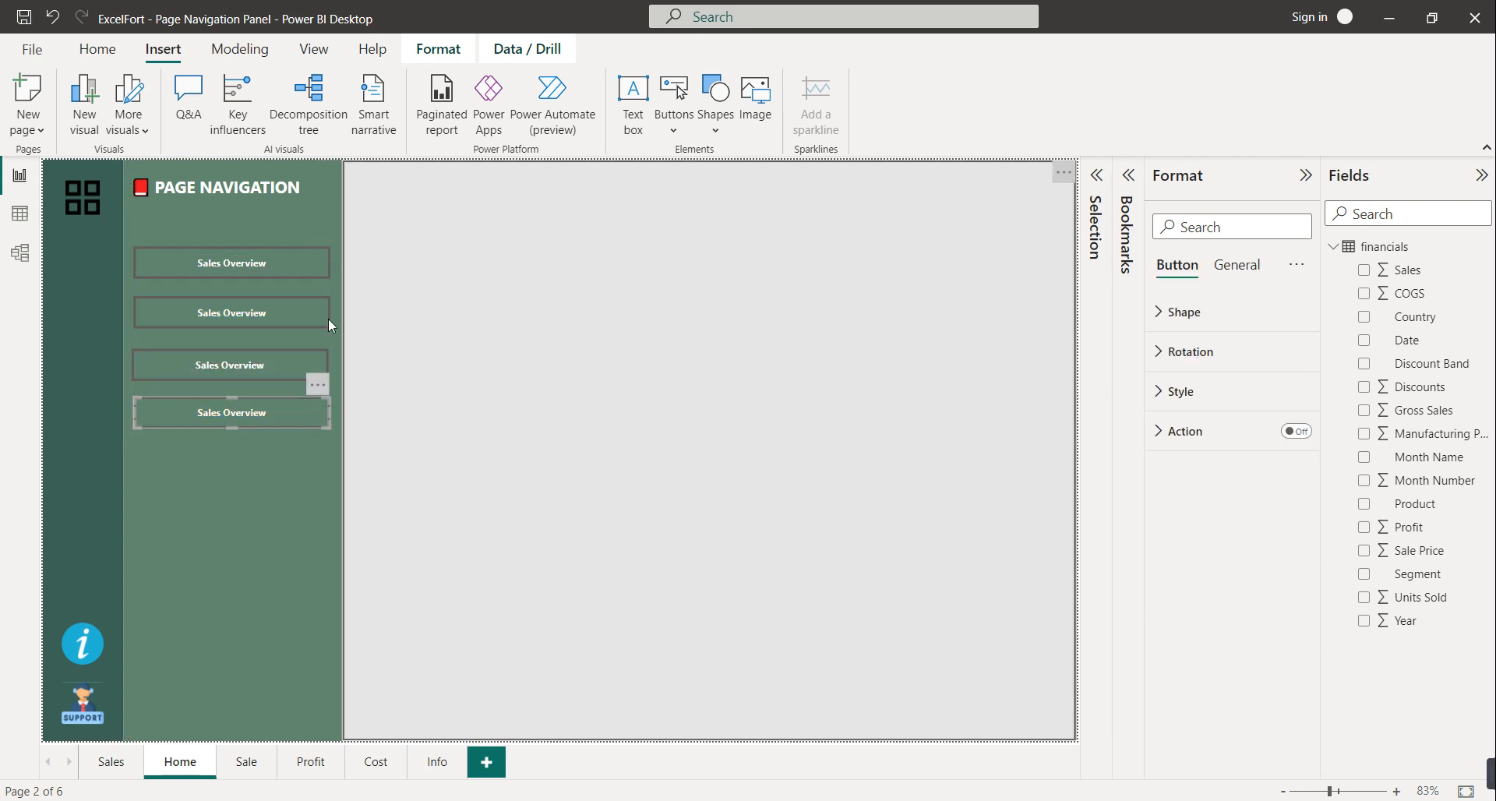
pyautogui.click(297, 318)
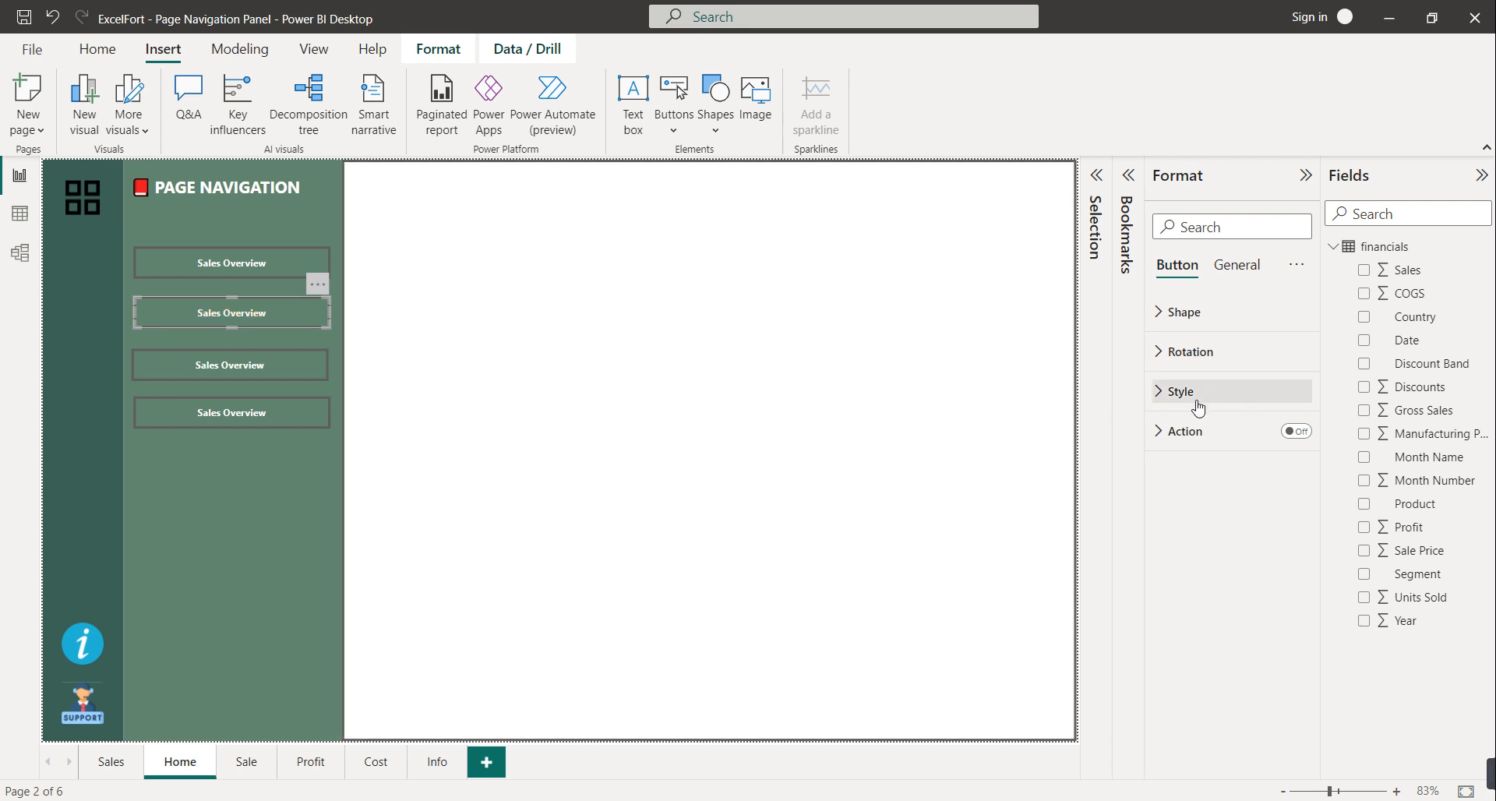
# Change the second button's label to 'Cost Overview'
pyautogui.click(1198, 403)
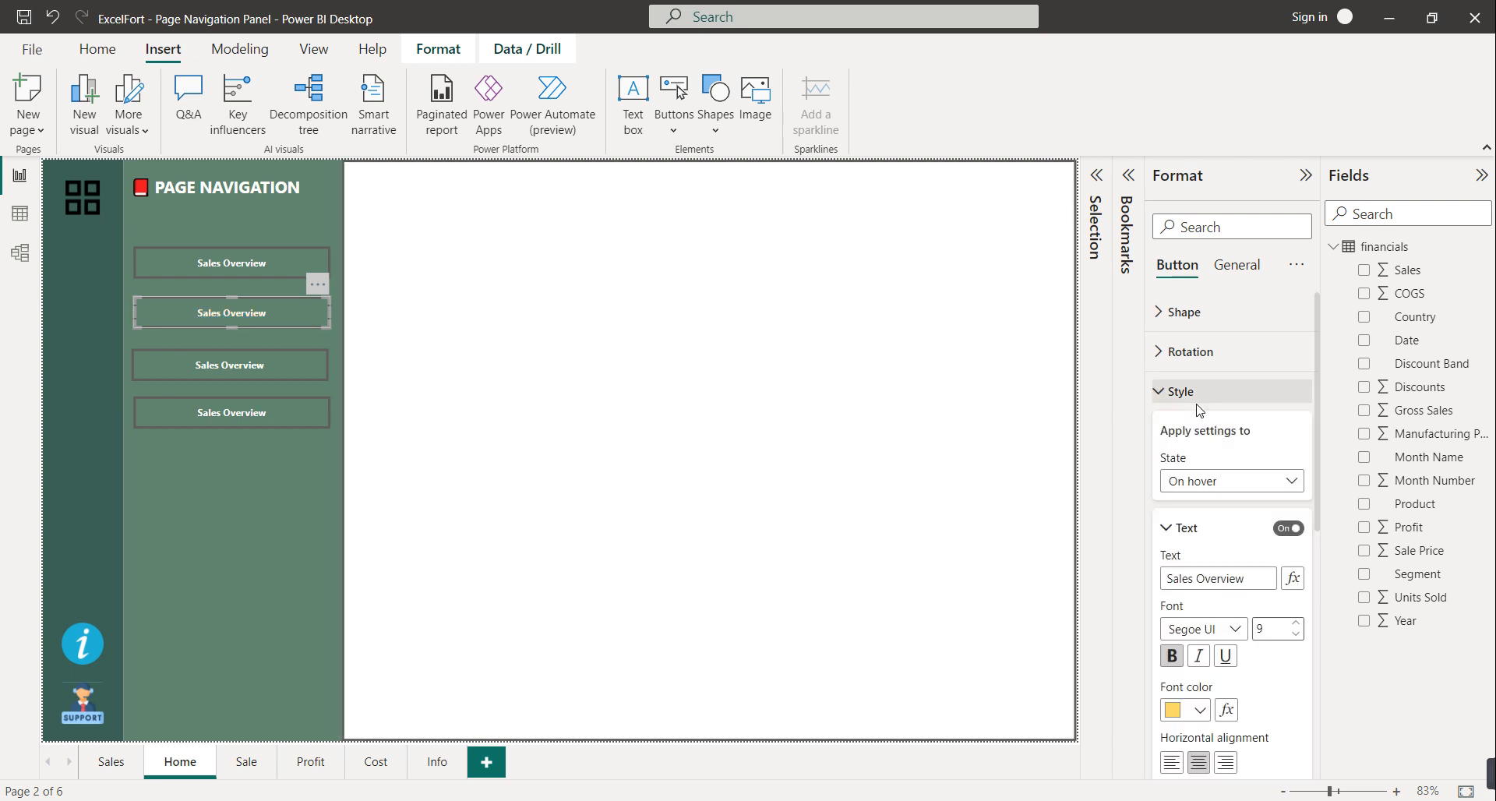
pyautogui.click(1209, 489)
pyautogui.click(1214, 508)
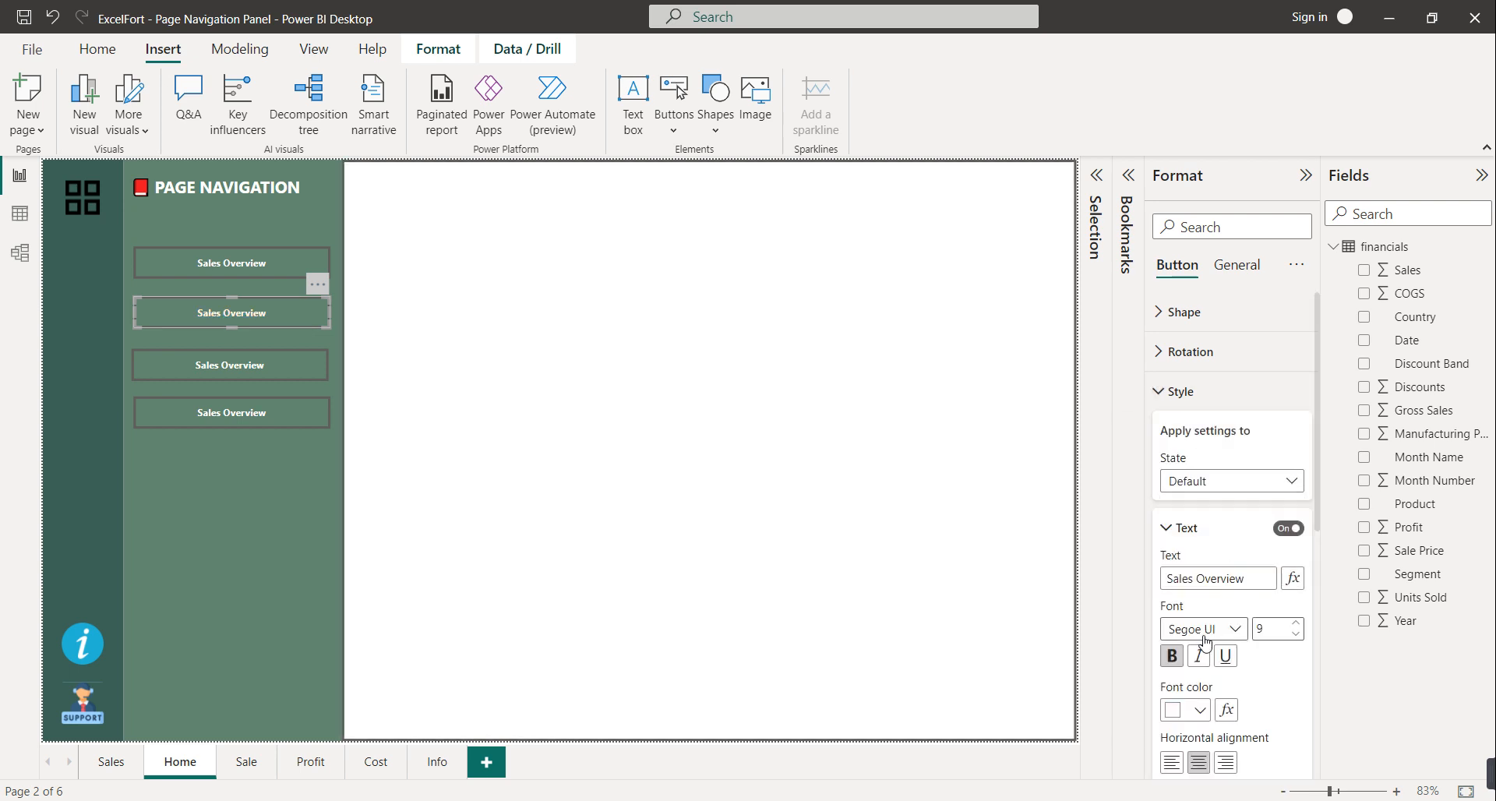
pyautogui.moveTo(1193, 578); pyautogui.dragTo(1145, 579)
pyautogui.write('Cost')
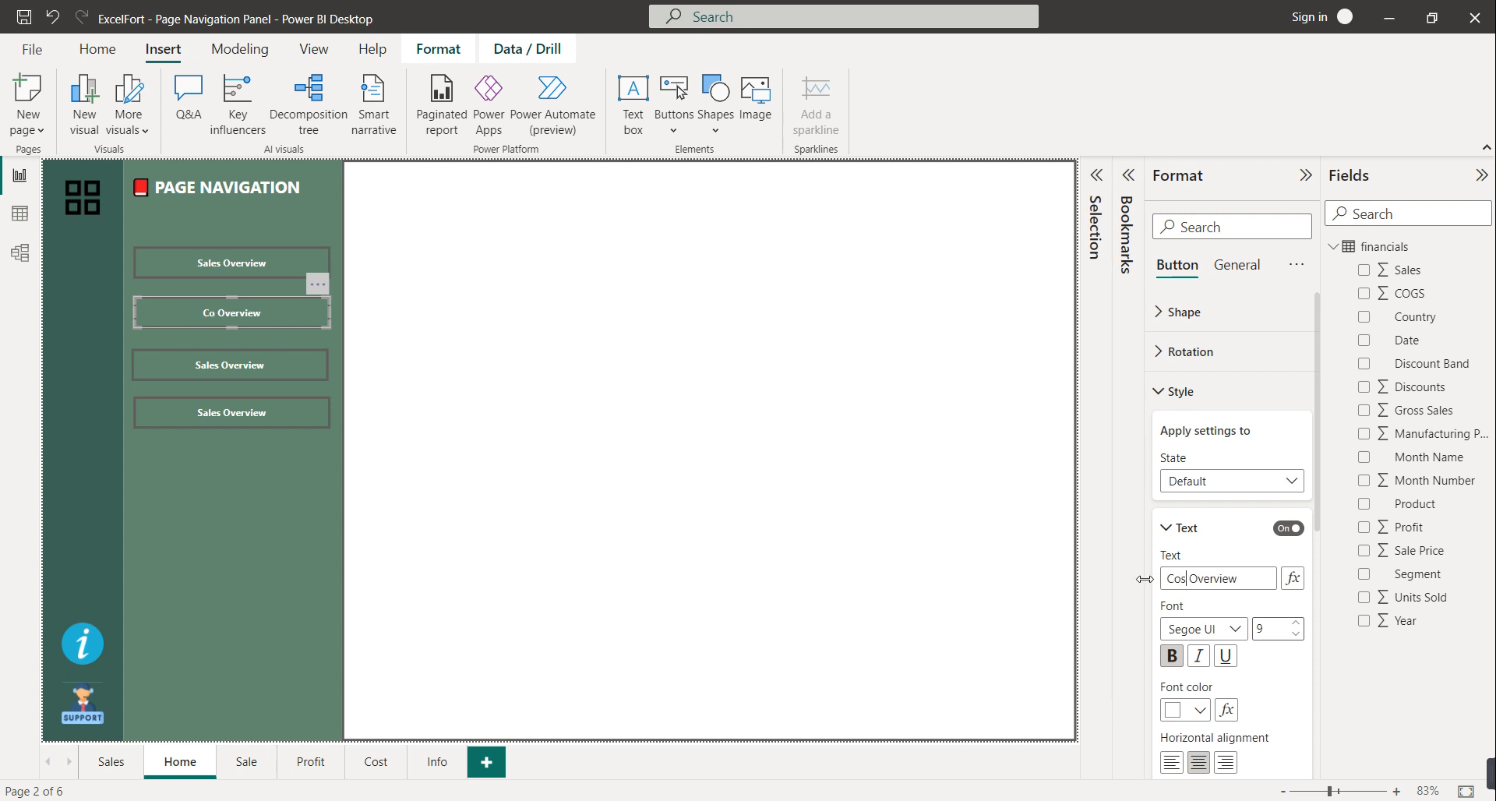
pyautogui.click(1214, 481)
pyautogui.click(1204, 530)
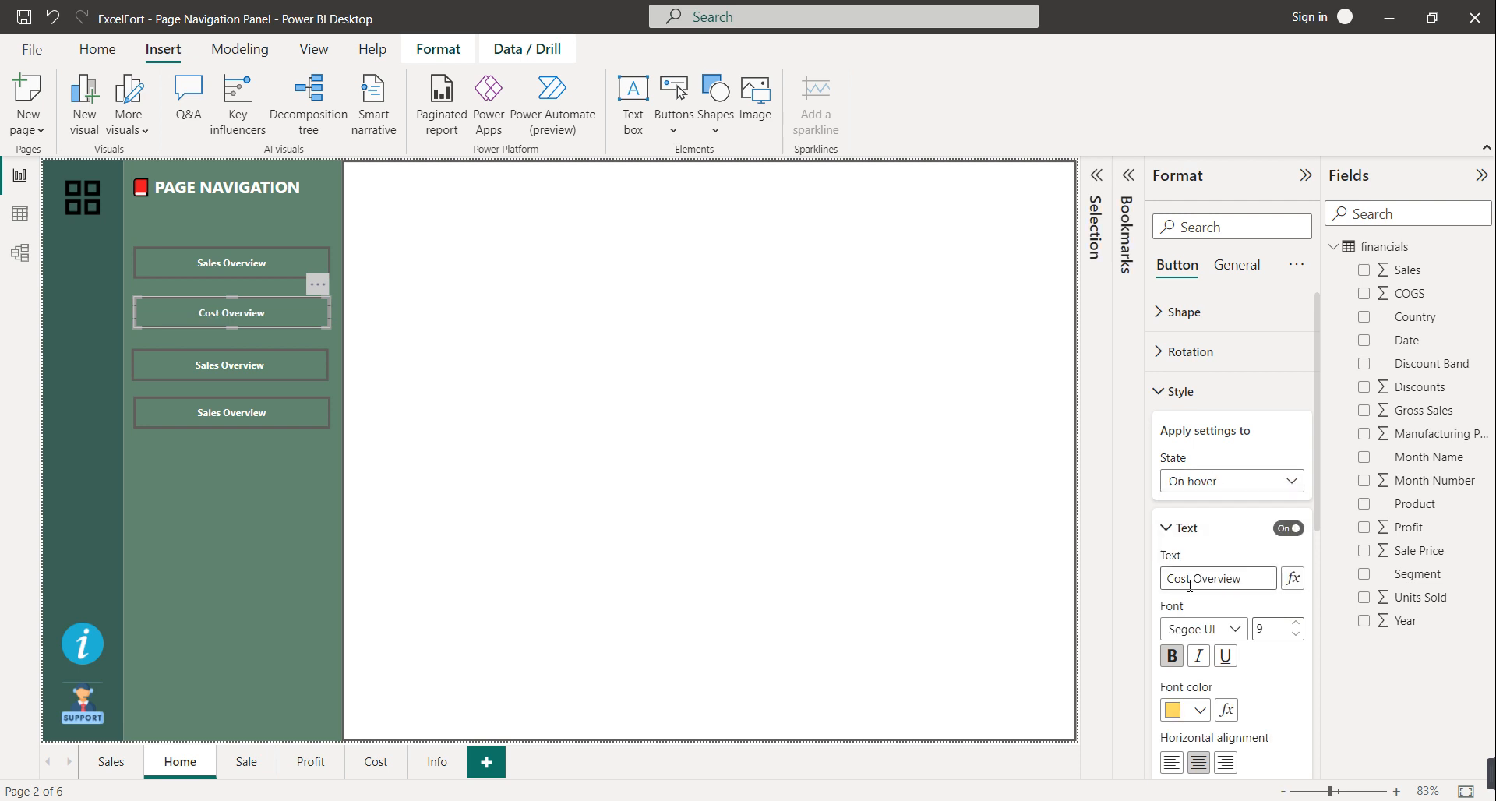
pyautogui.click(1211, 483)
pyautogui.click(1211, 513)
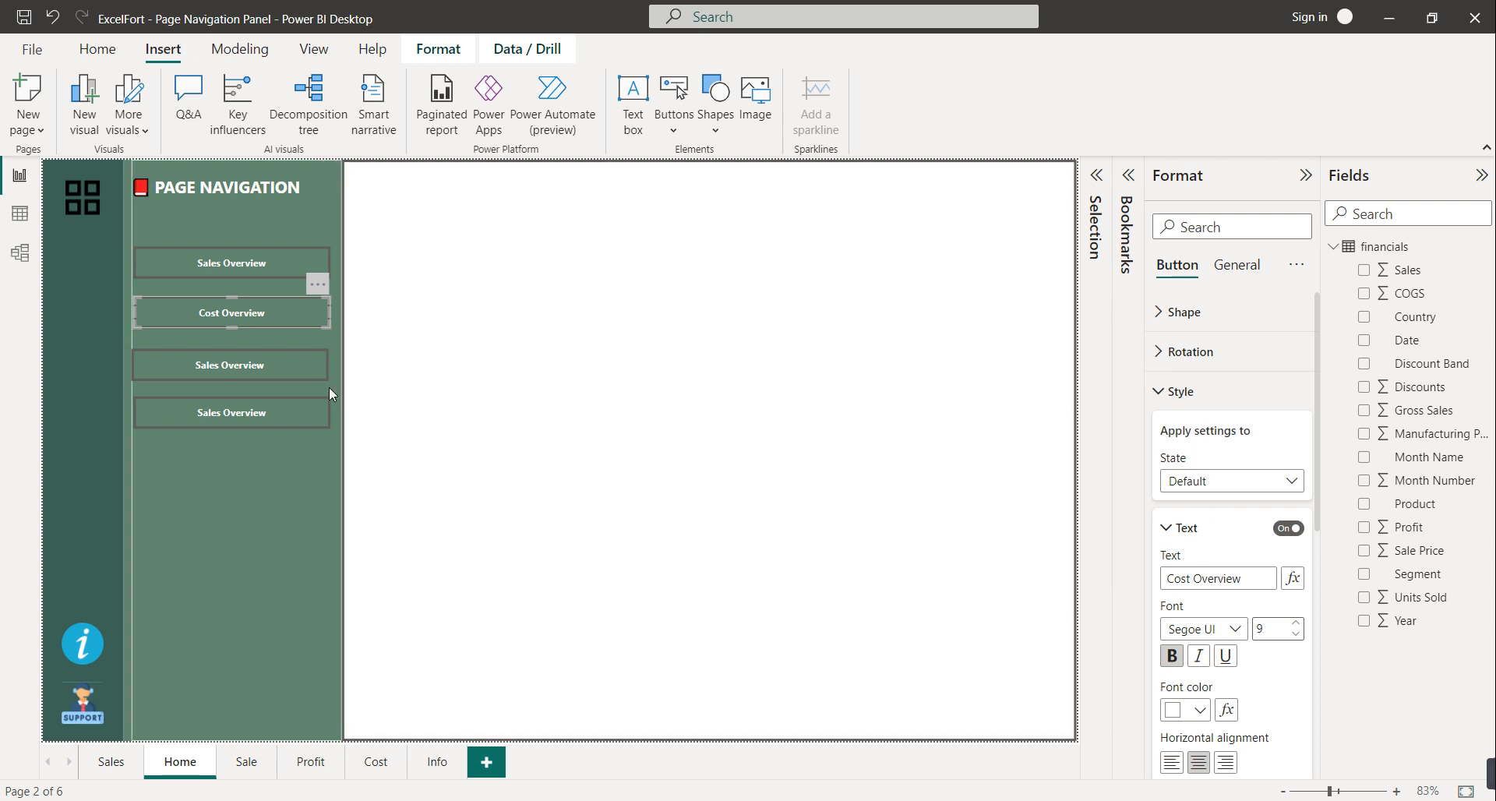
# Change the third button's label to 'Profit Overview', correcting a typo
pyautogui.click(296, 366)
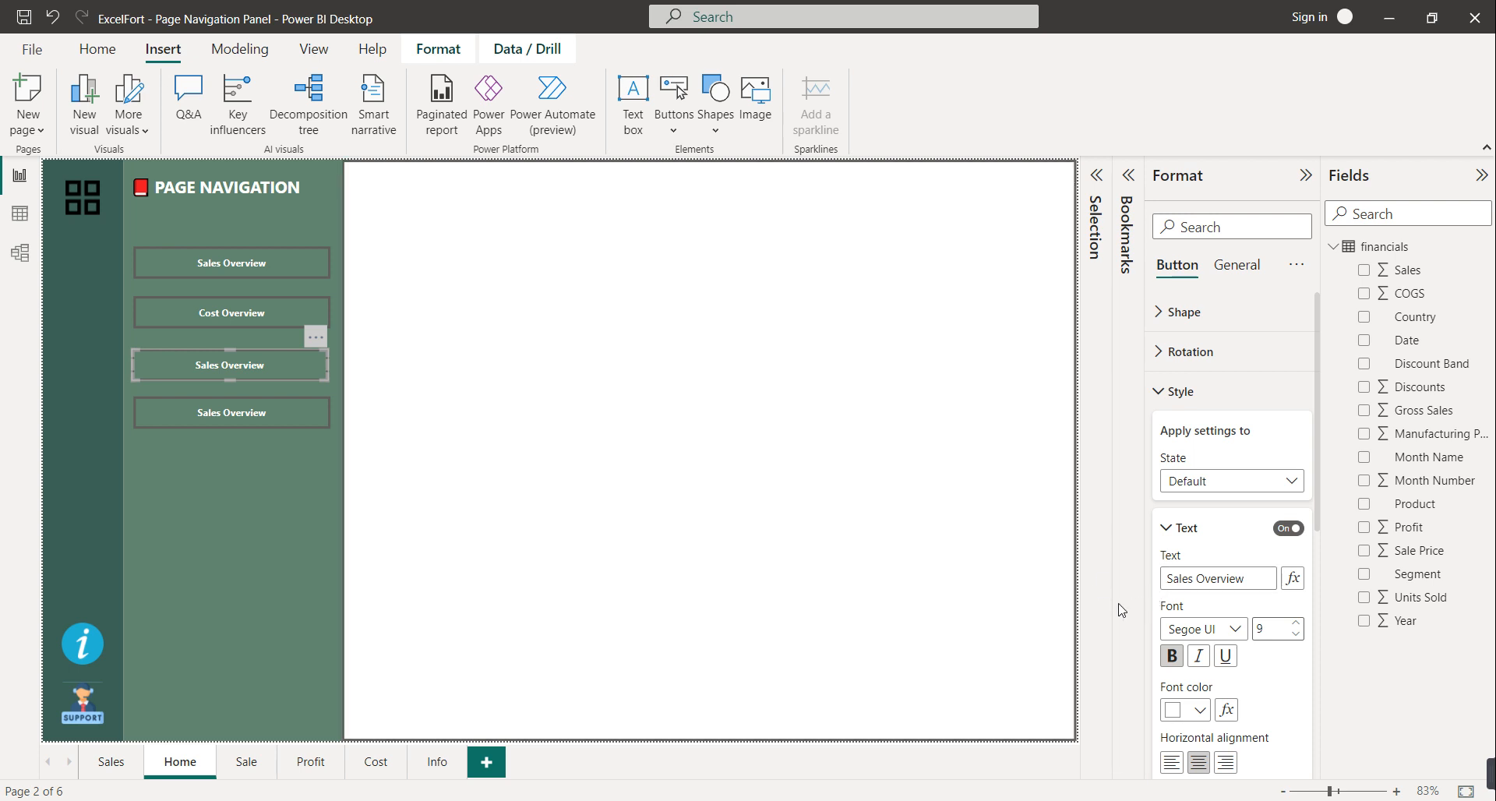
pyautogui.moveTo(1187, 580); pyautogui.dragTo(1151, 584)
pyautogui.write('PRofit')
pyautogui.press('Left')
pyautogui.press('Left')
pyautogui.press('Left')
pyautogui.press('Left')
pyautogui.press('BackSpace')
pyautogui.write('r')
pyautogui.click(1221, 482)
pyautogui.click(1204, 525)
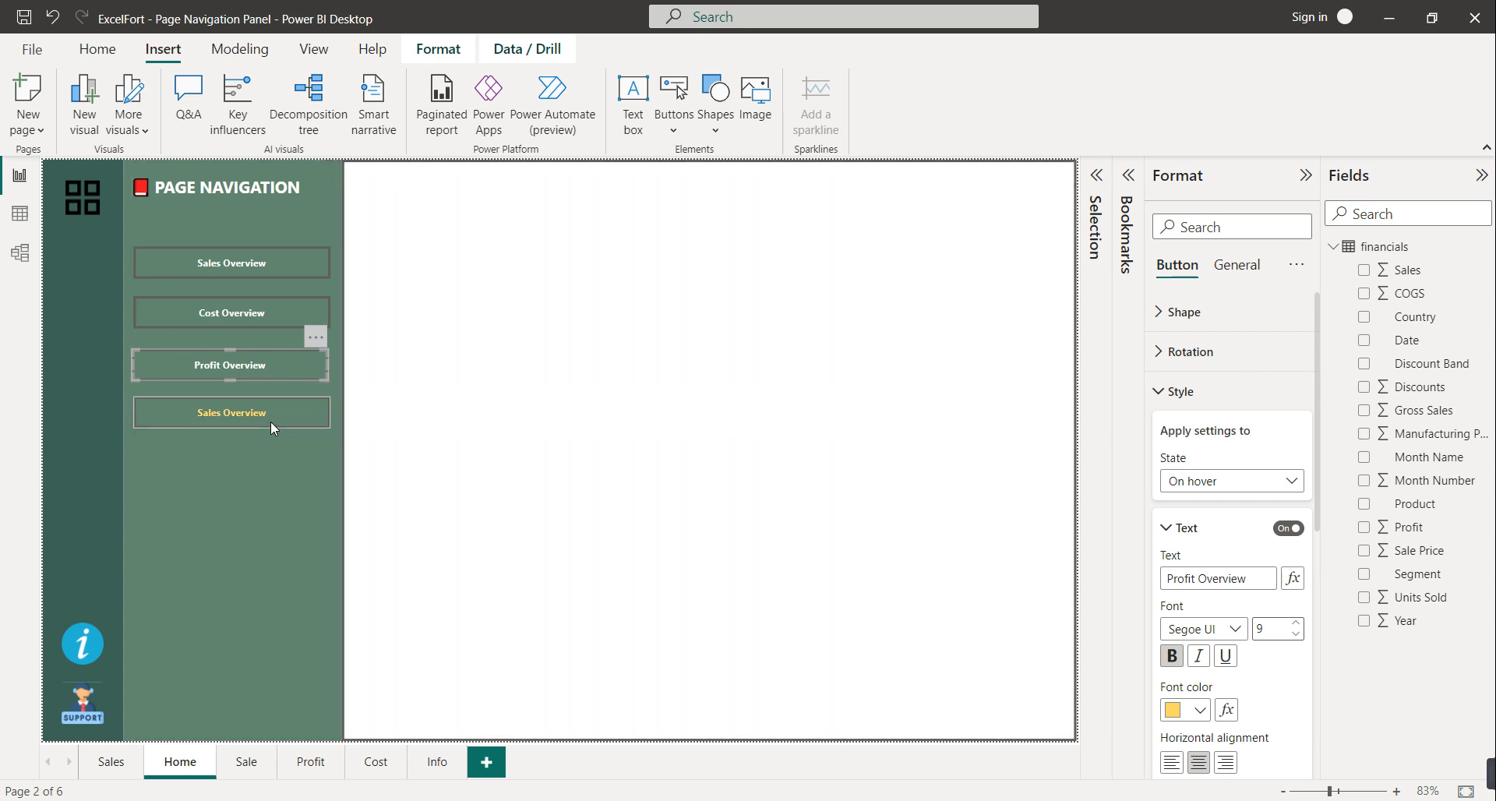
# Replace the fourth button's label with 'Help' and confirm its yellow hover text
pyautogui.click(268, 415)
pyautogui.click(1213, 483)
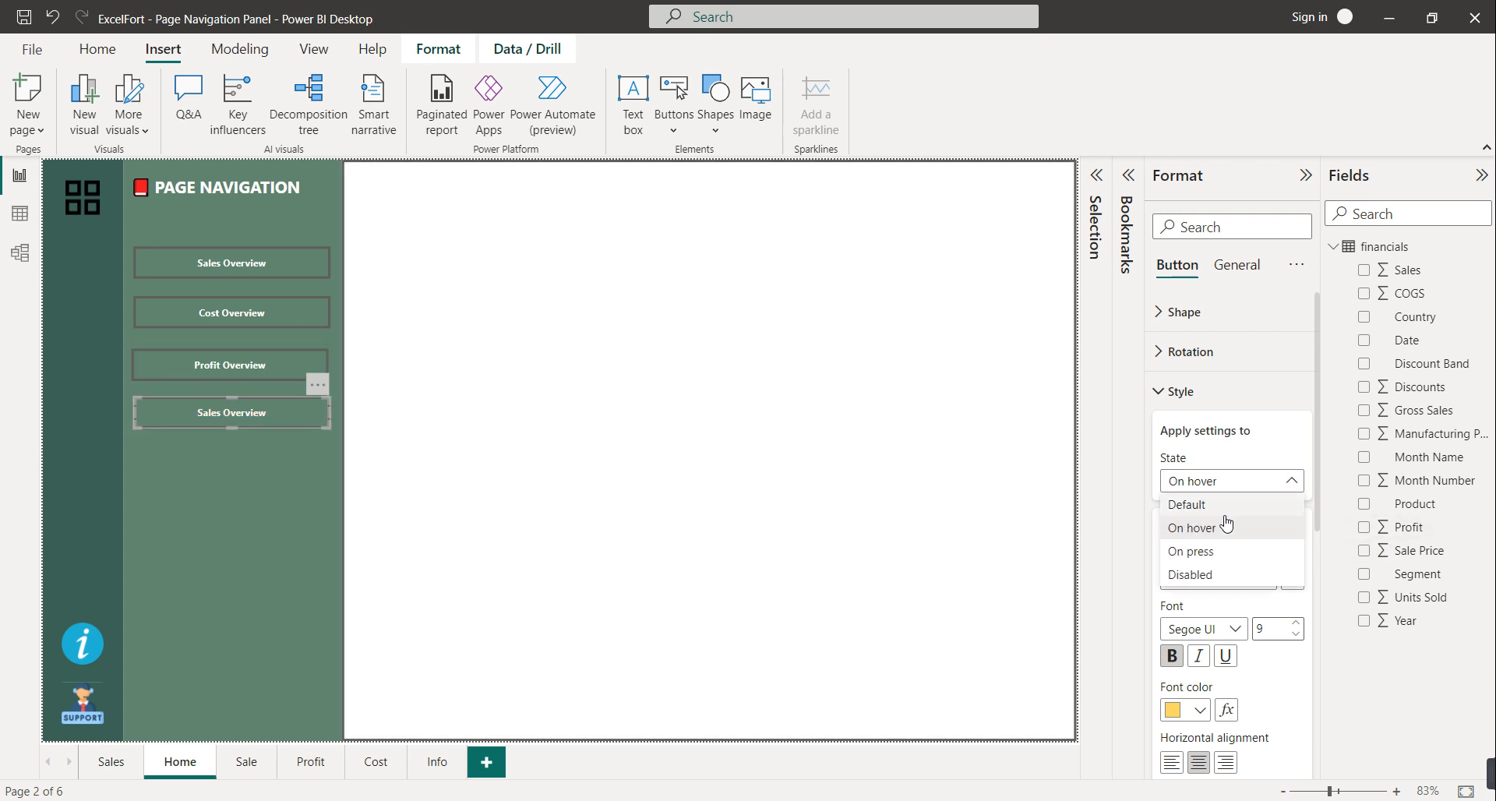
pyautogui.click(1216, 502)
pyautogui.moveTo(1249, 578); pyautogui.dragTo(1159, 585)
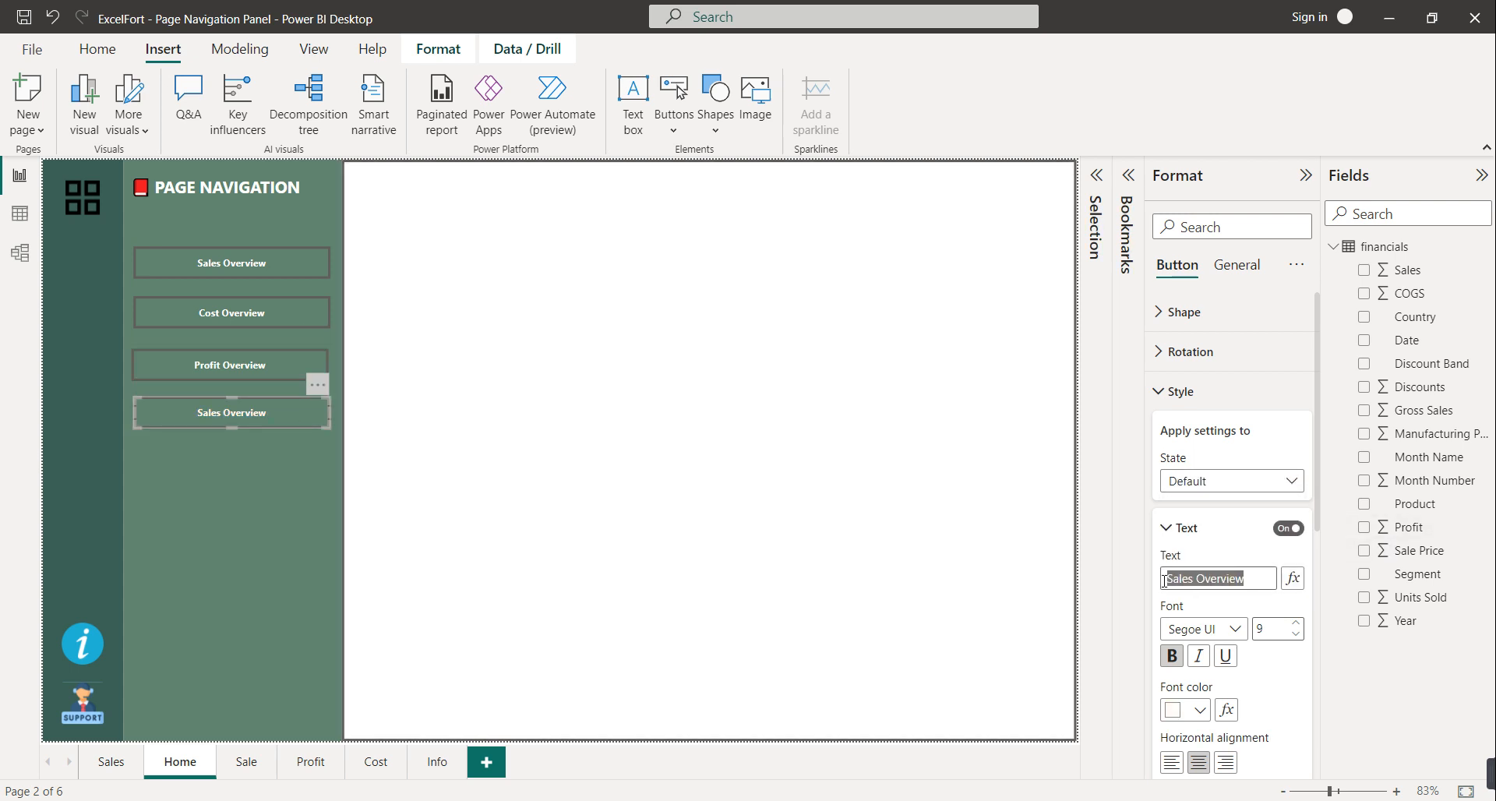
pyautogui.write('He')
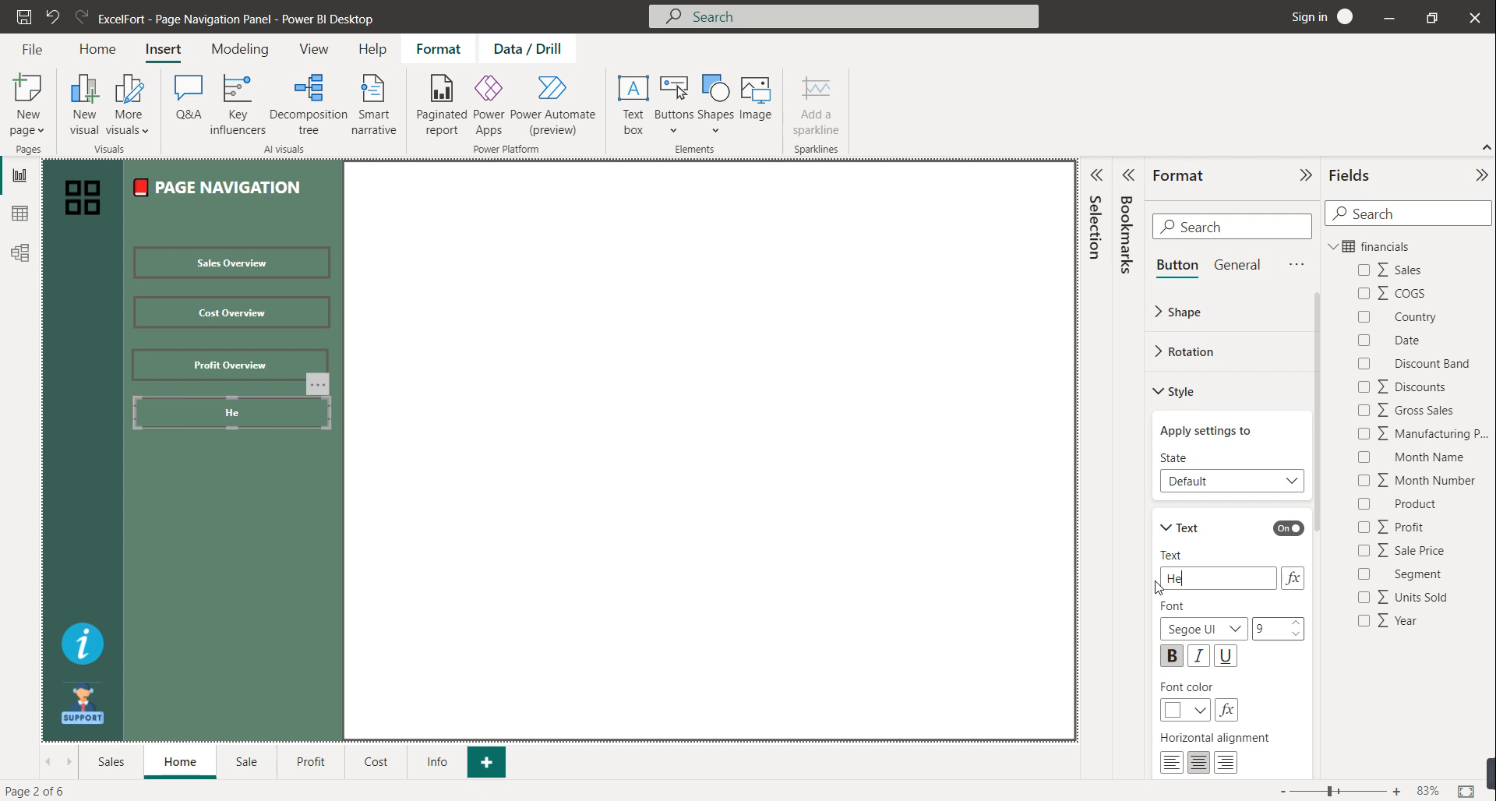
pyautogui.write('lp')
pyautogui.click(1237, 483)
pyautogui.click(1224, 530)
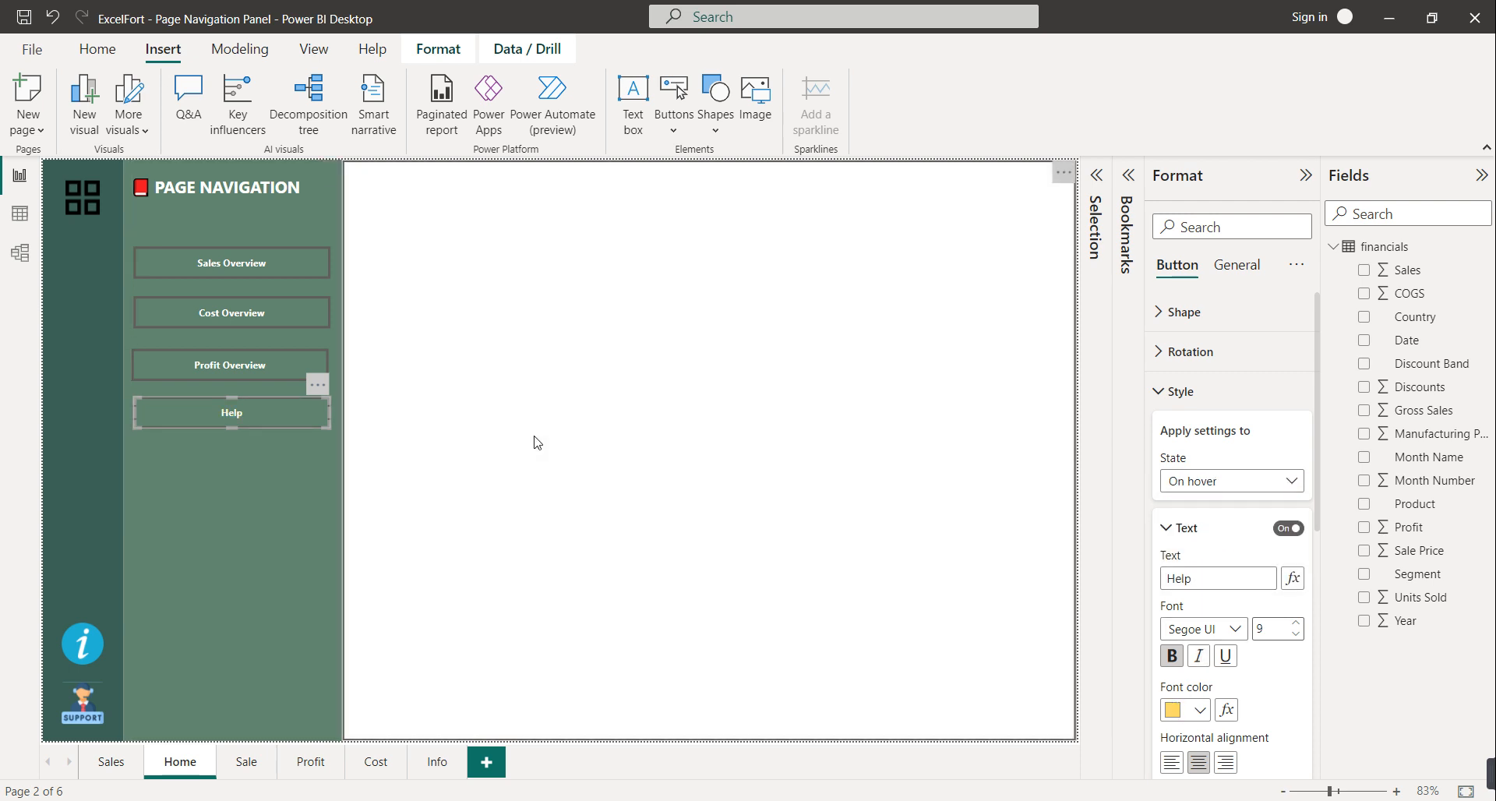
pyautogui.click(536, 442)
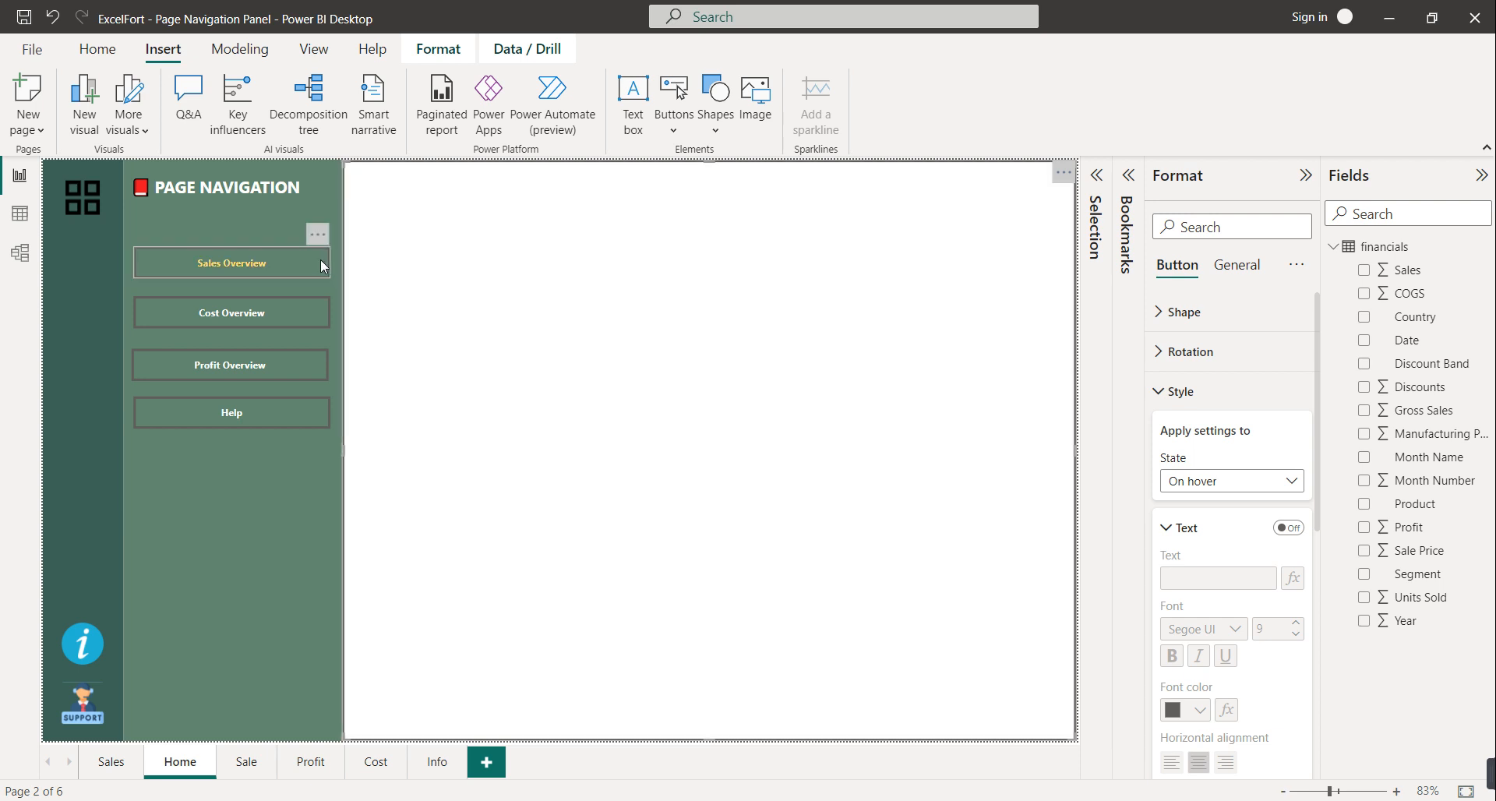
# Select all four flyout buttons and distribute them vertically
pyautogui.click(313, 259)
pyautogui.keyDown('ctrl'); pyautogui.click(313, 311); pyautogui.keyUp('ctrl')
pyautogui.keyDown('ctrl'); pyautogui.click(312, 374); pyautogui.keyUp('ctrl')
pyautogui.keyDown('ctrl'); pyautogui.click(305, 407); pyautogui.keyUp('ctrl')
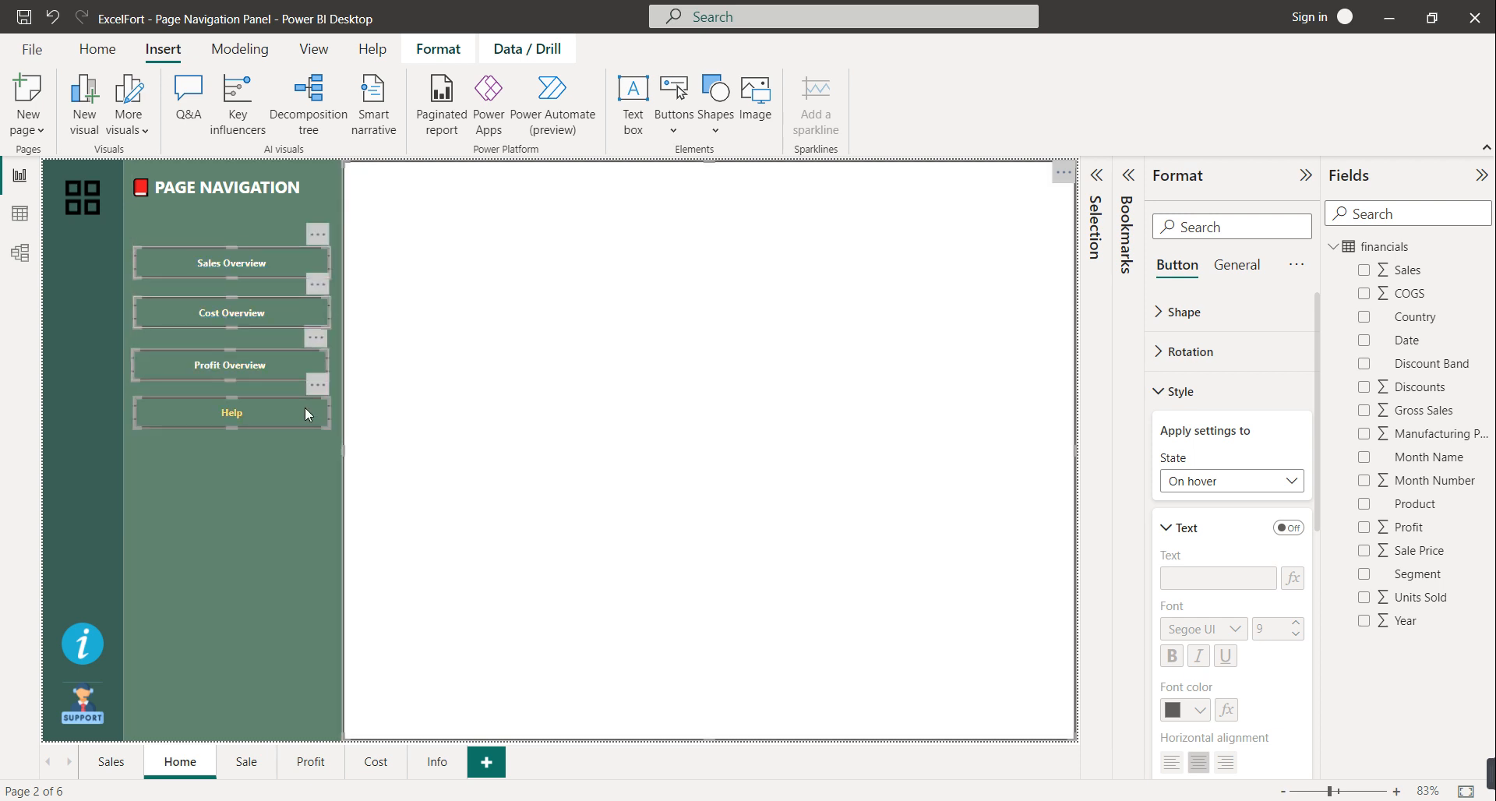
pyautogui.click(434, 48)
pyautogui.click(419, 124)
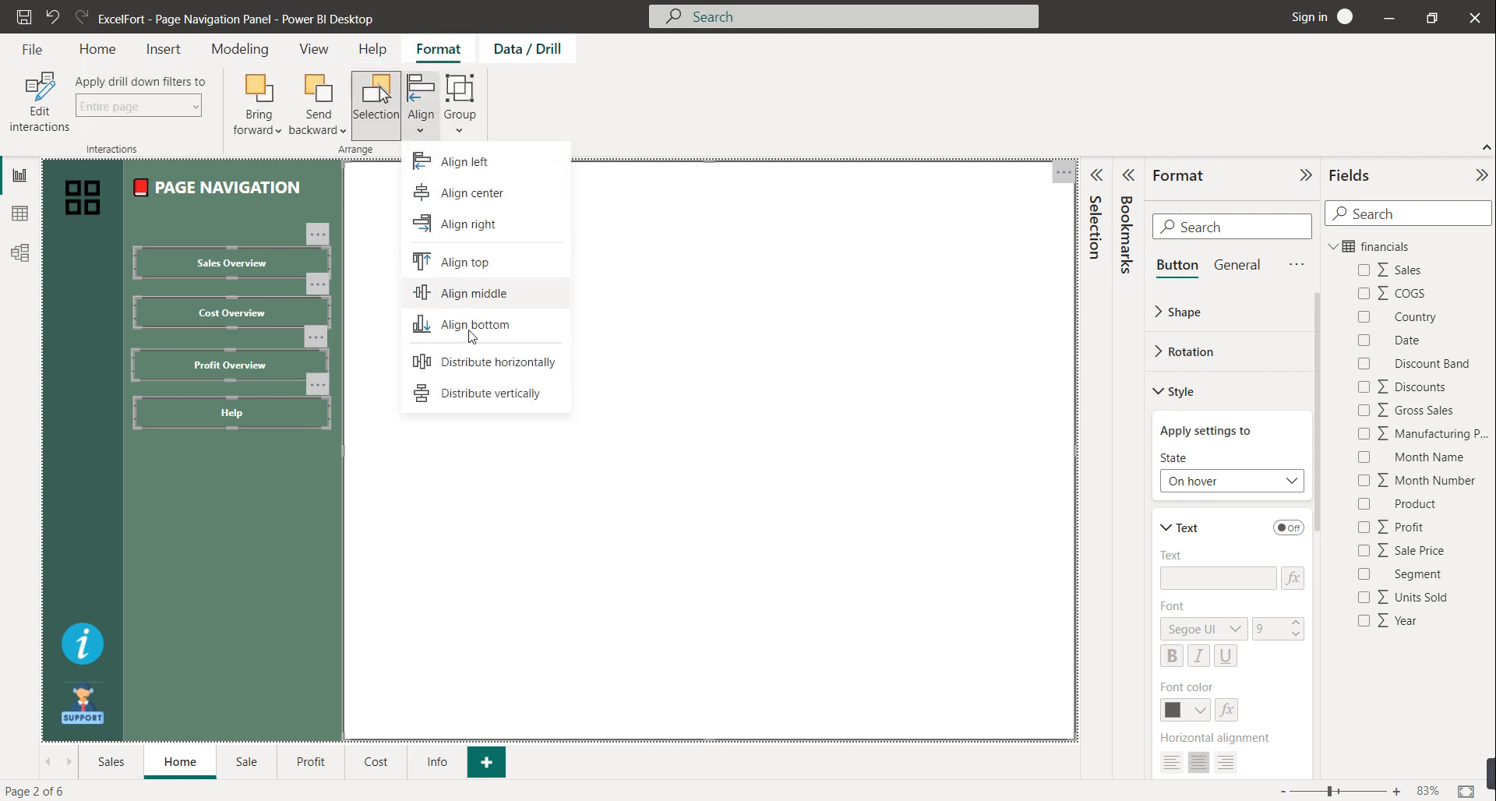
pyautogui.click(485, 394)
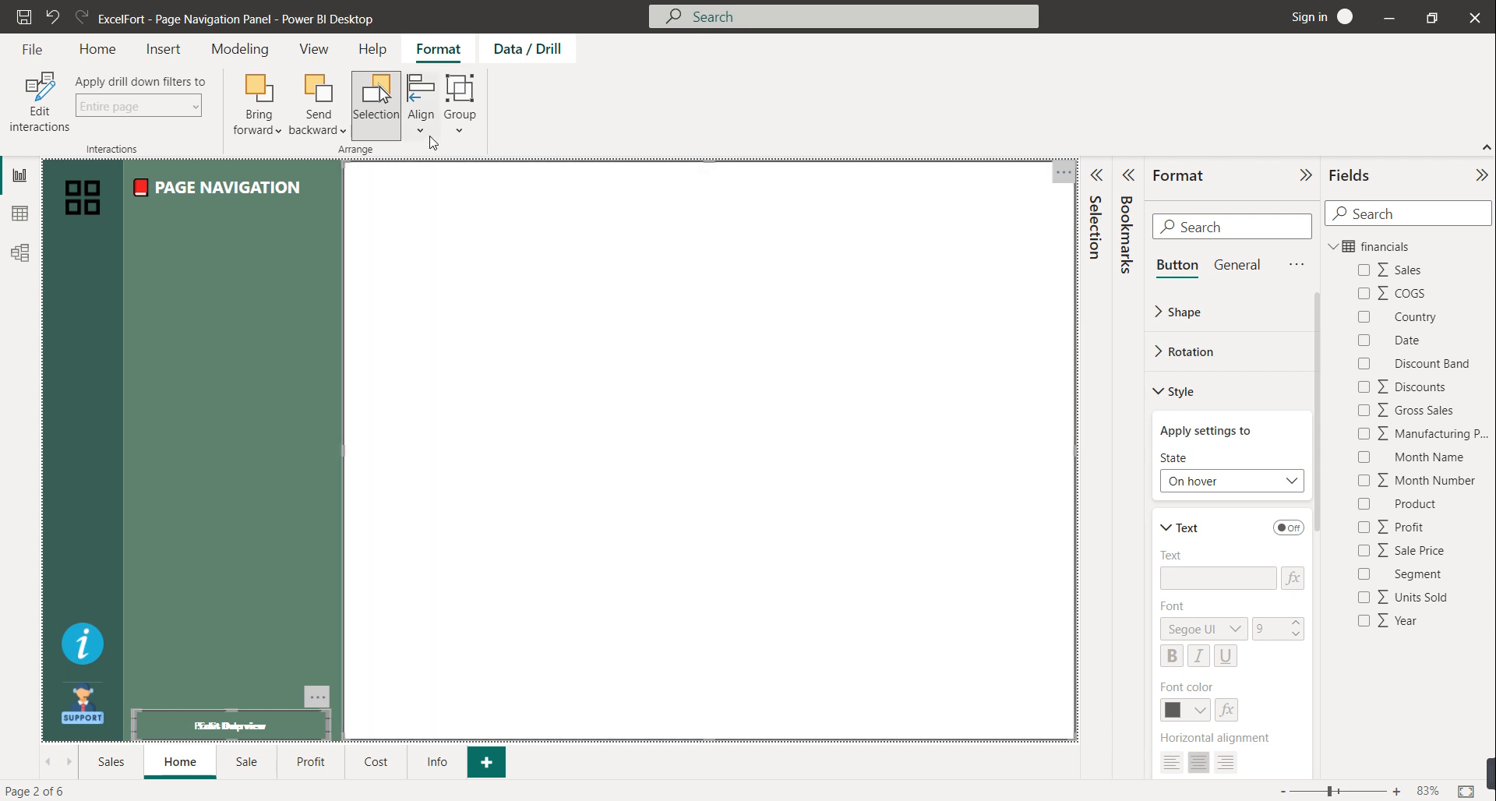
# Distribute the buttons horizontally and expand the Bookmarks pane
pyautogui.click(421, 125)
pyautogui.click(499, 374)
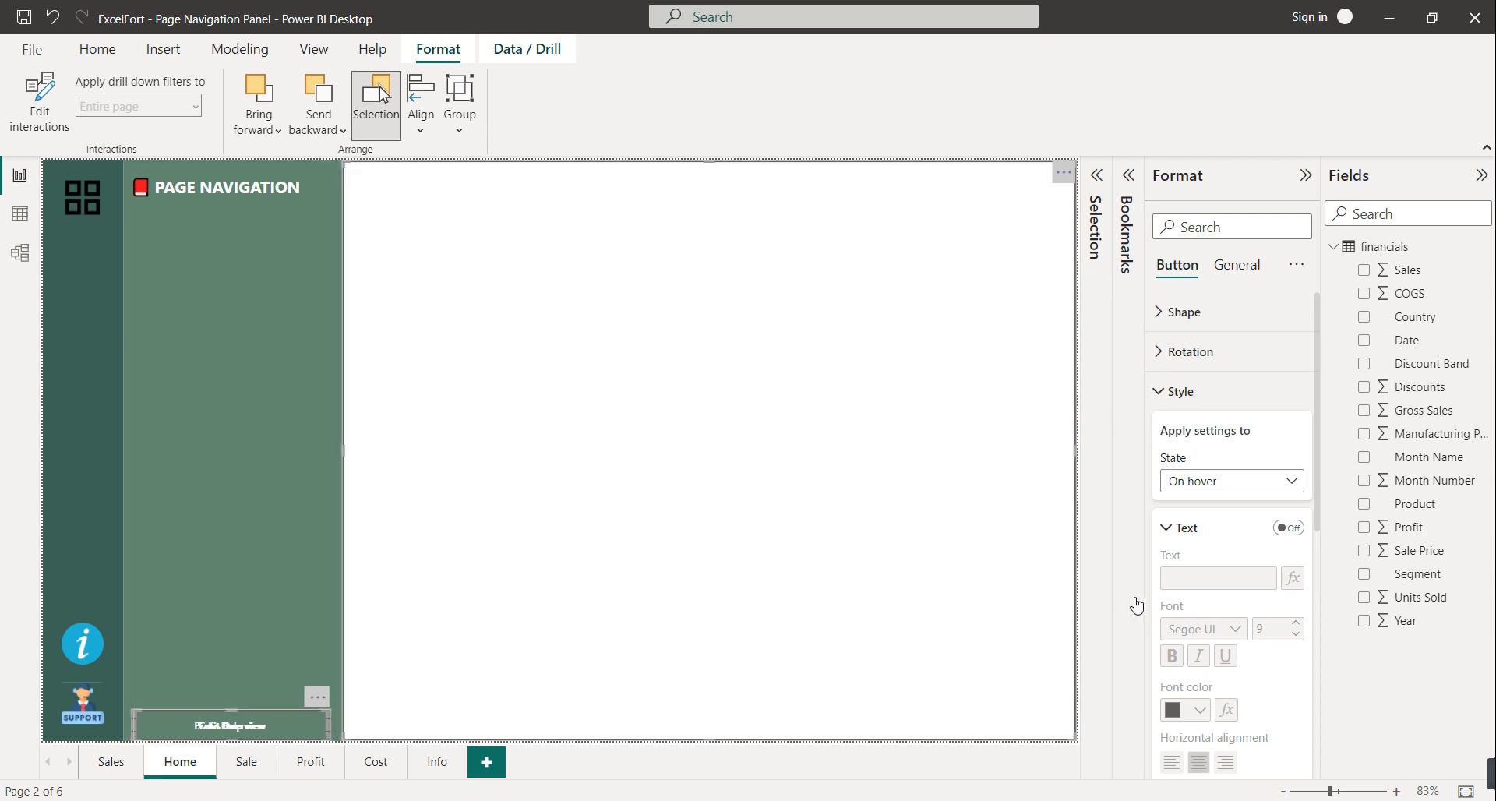
pyautogui.click(1131, 606)
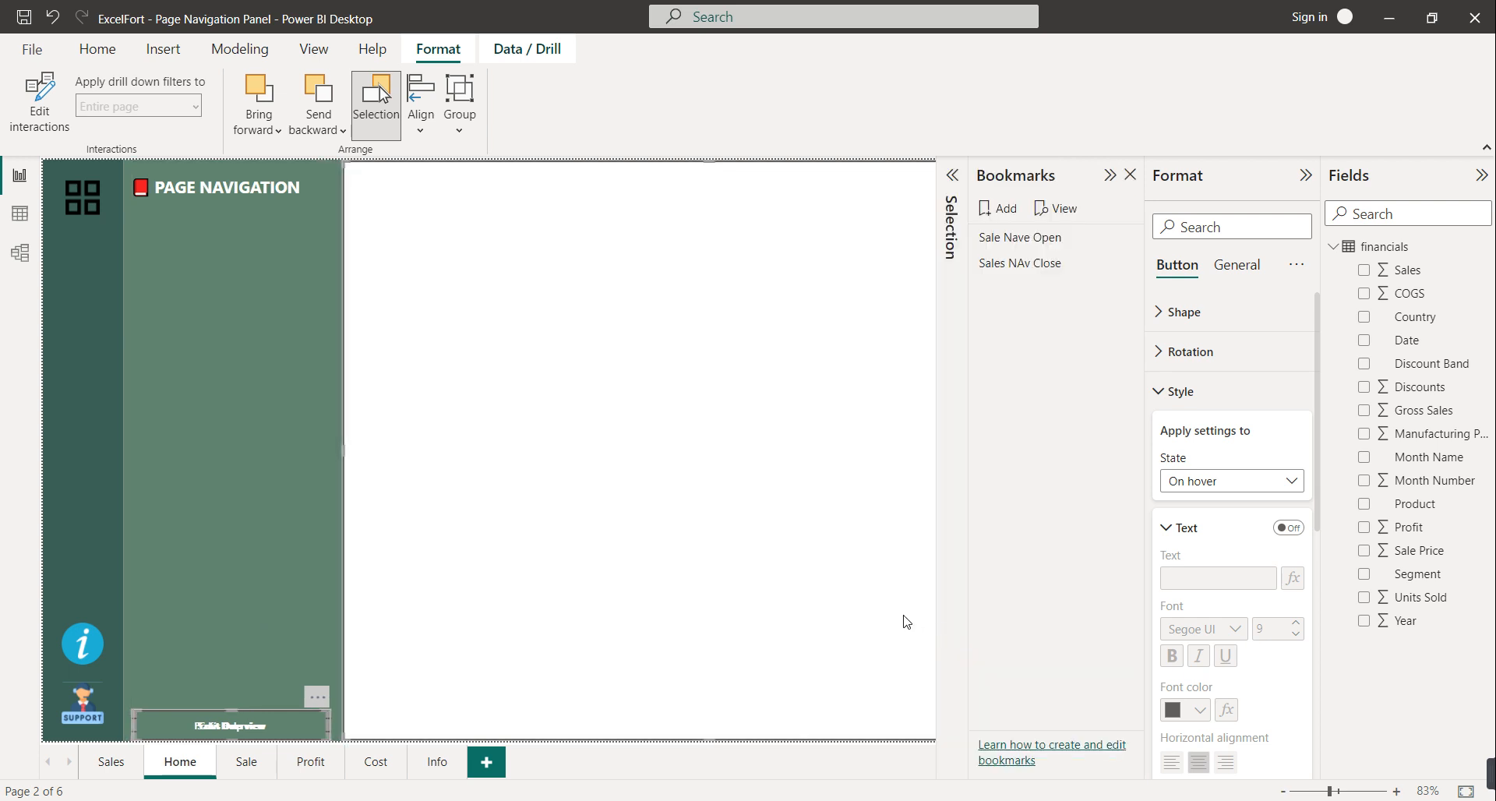
# Stack Sales Overview, Cost Overview, Profit Overview and Help in order beneath the PAGE NAVIGATION heading
pyautogui.click(234, 693)
pyautogui.moveTo(233, 693); pyautogui.dragTo(233, 615)
pyautogui.moveTo(229, 693); pyautogui.dragTo(235, 562)
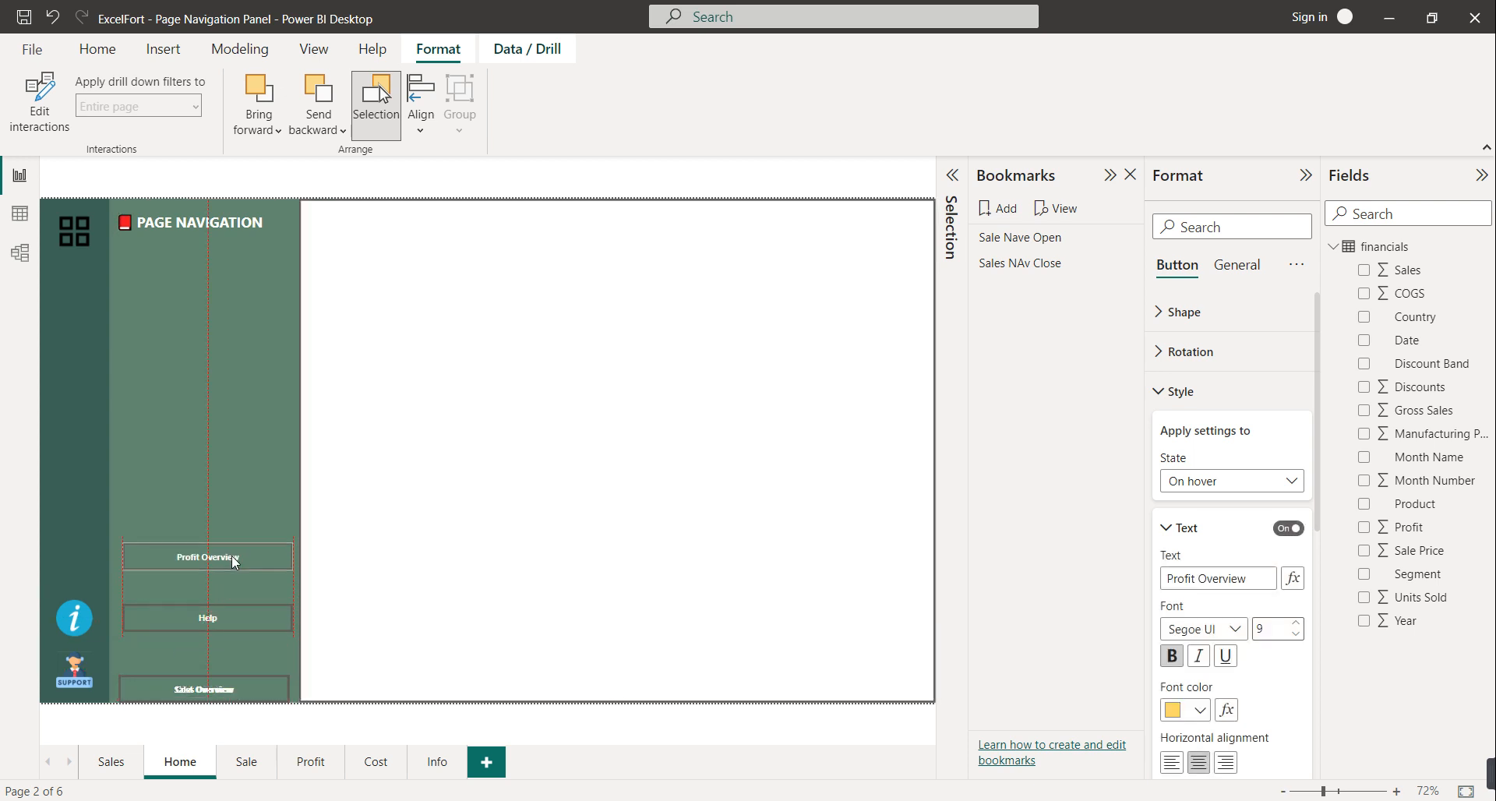
pyautogui.moveTo(220, 690); pyautogui.dragTo(236, 474)
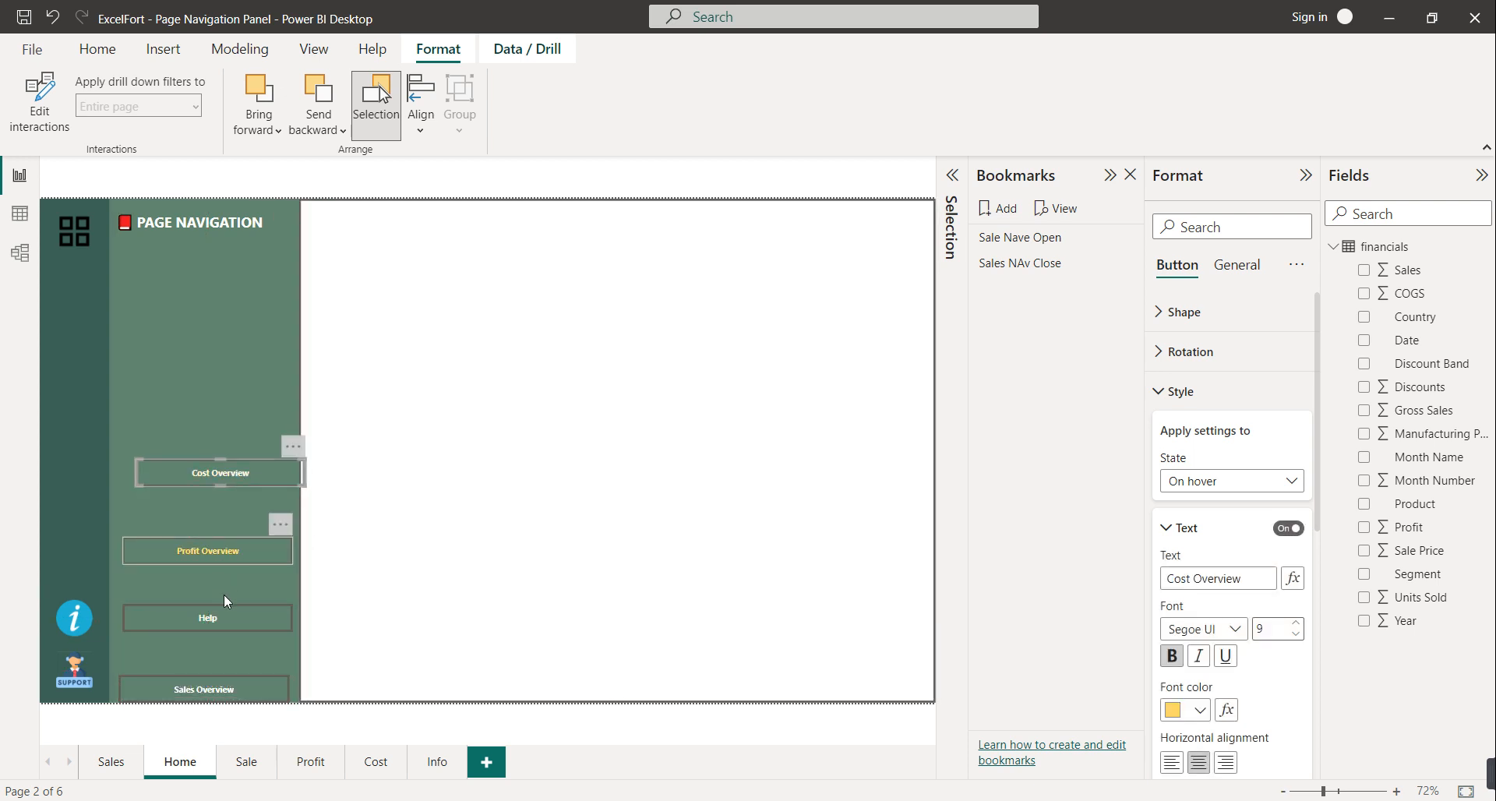
pyautogui.moveTo(218, 679); pyautogui.dragTo(217, 278)
pyautogui.moveTo(222, 467); pyautogui.dragTo(198, 346)
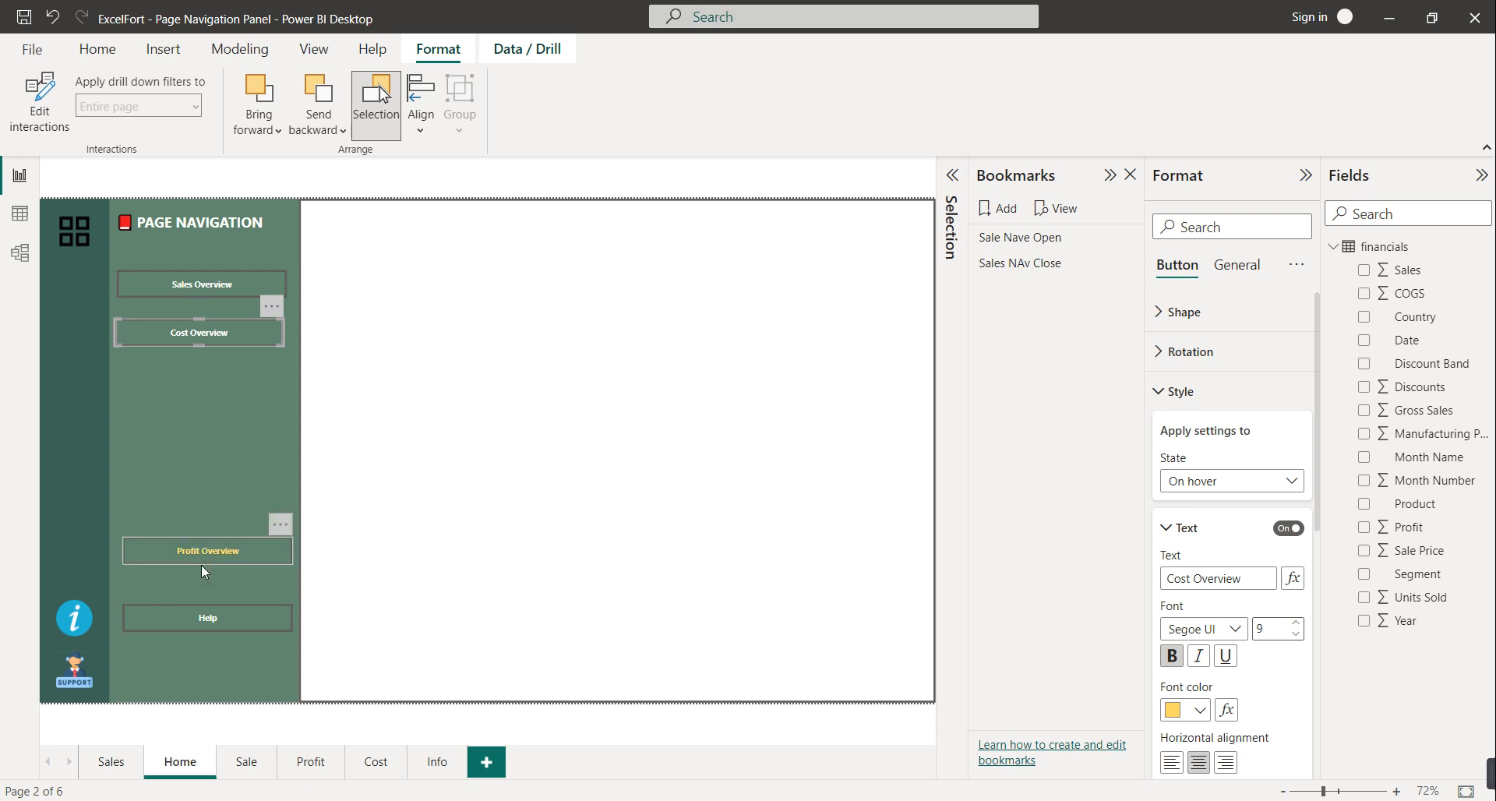
pyautogui.moveTo(202, 547); pyautogui.dragTo(198, 377)
pyautogui.moveTo(218, 623); pyautogui.dragTo(214, 428)
# Collapse the Bookmarks list and close the collapsed Selection pane
pyautogui.click(224, 334)
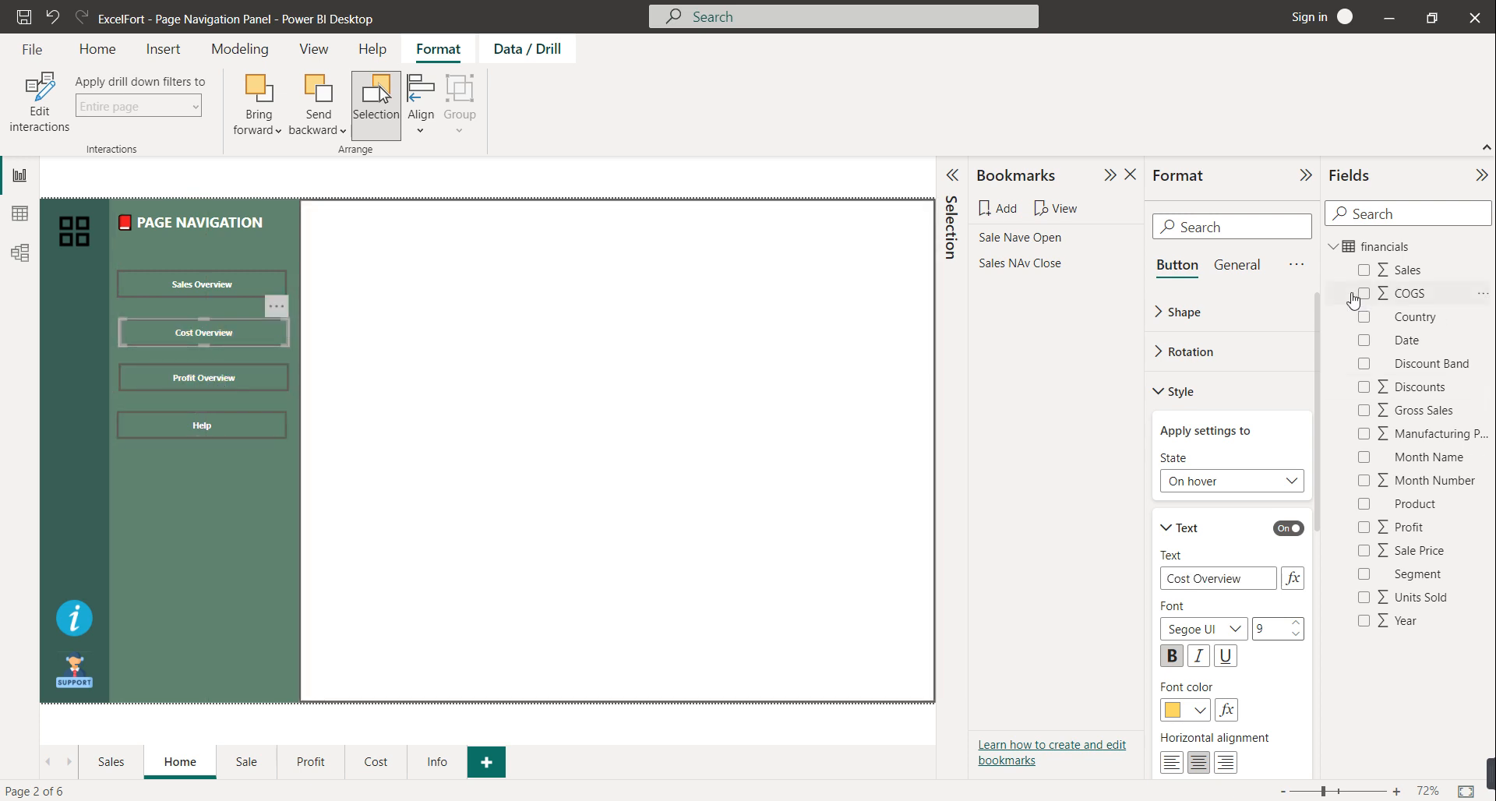
pyautogui.click(1109, 175)
pyautogui.click(423, 125)
pyautogui.click(382, 109)
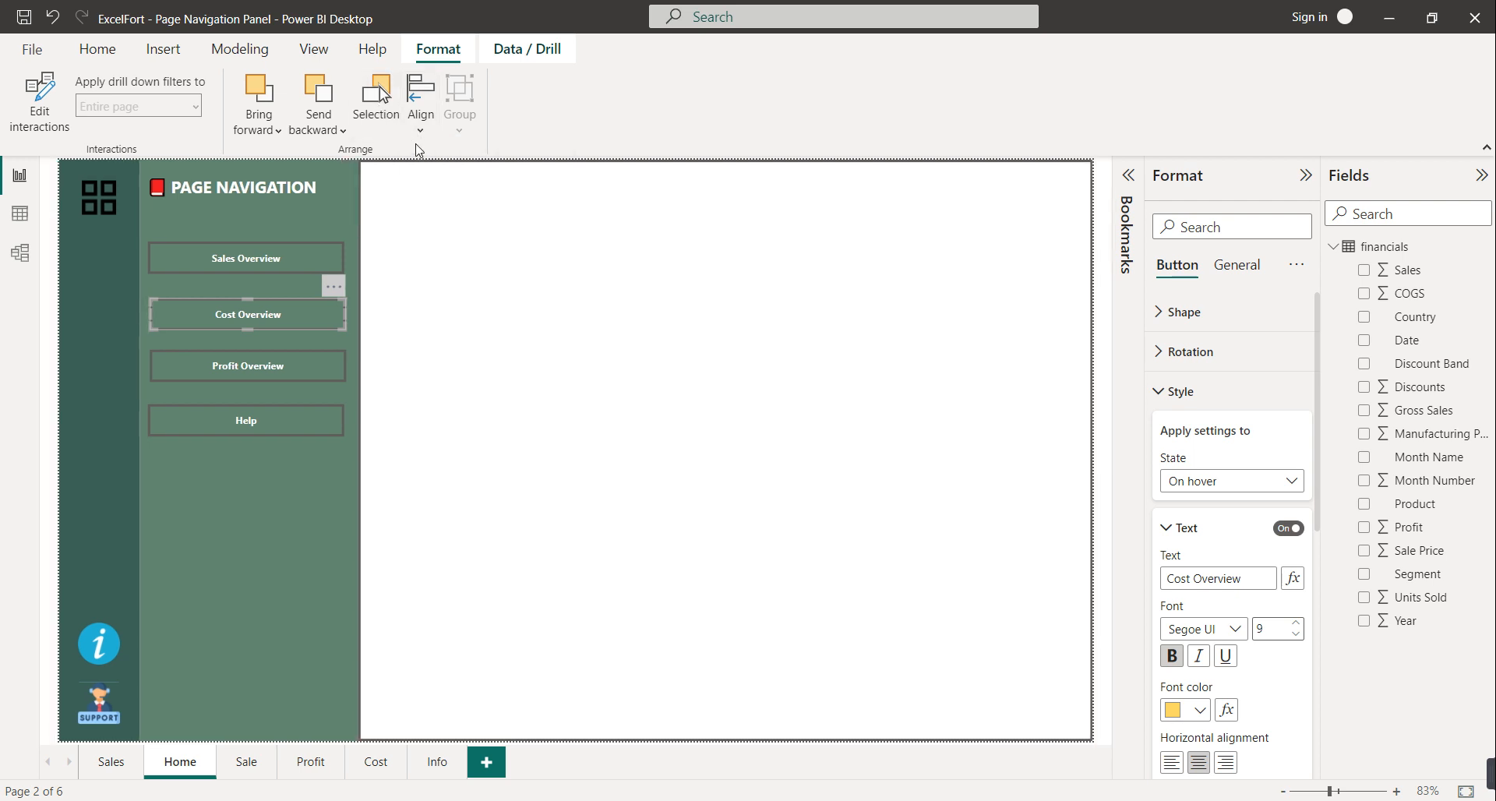
# Select the four navigation buttons and distribute them vertically
pyautogui.click(421, 109)
pyautogui.click(237, 251)
pyautogui.keyDown('ctrl'); pyautogui.click(237, 250); pyautogui.keyUp('ctrl')
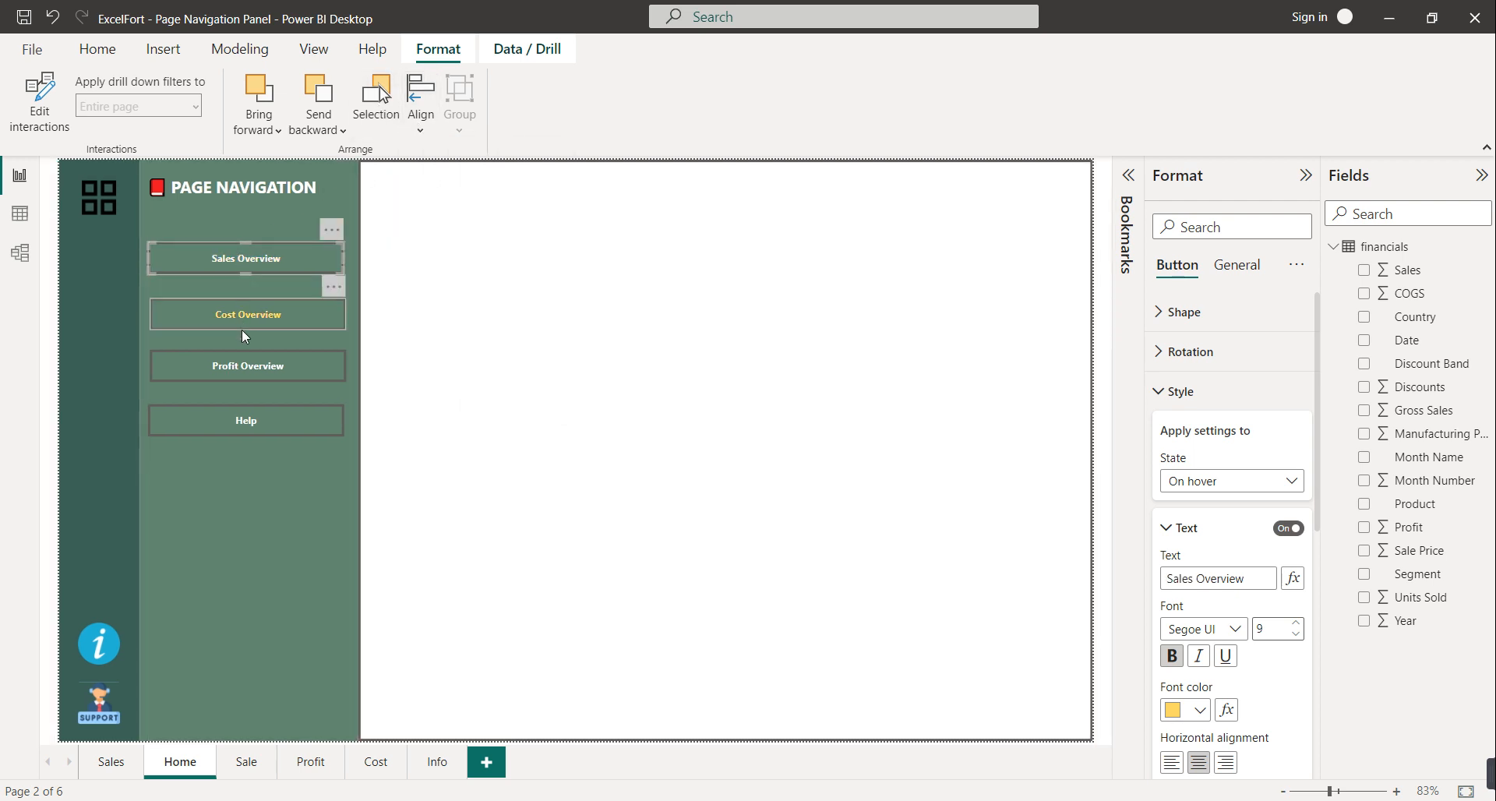
pyautogui.keyDown('ctrl'); pyautogui.click(245, 366); pyautogui.keyUp('ctrl')
pyautogui.keyDown('ctrl'); pyautogui.click(249, 422); pyautogui.keyUp('ctrl')
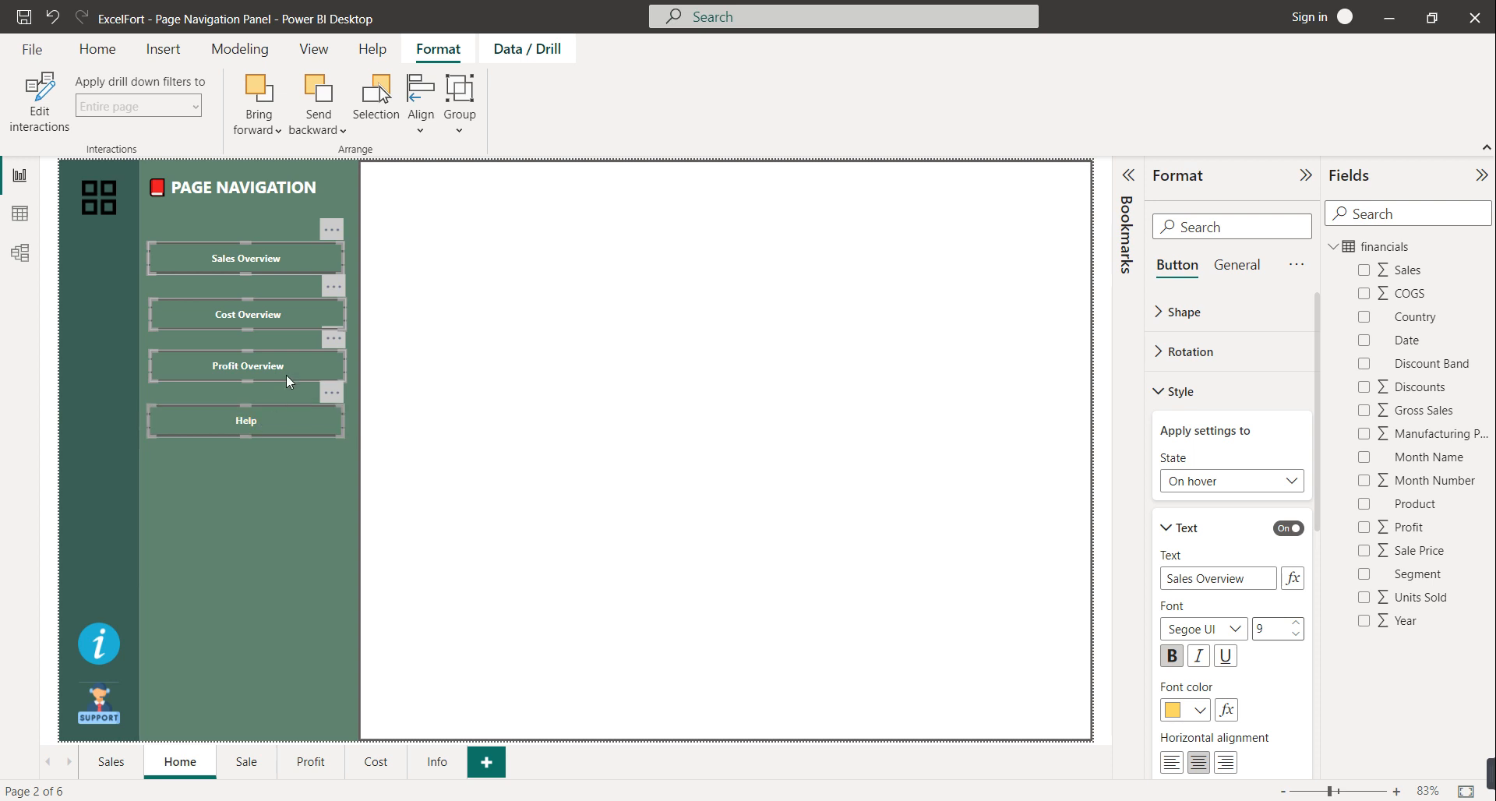
pyautogui.click(425, 127)
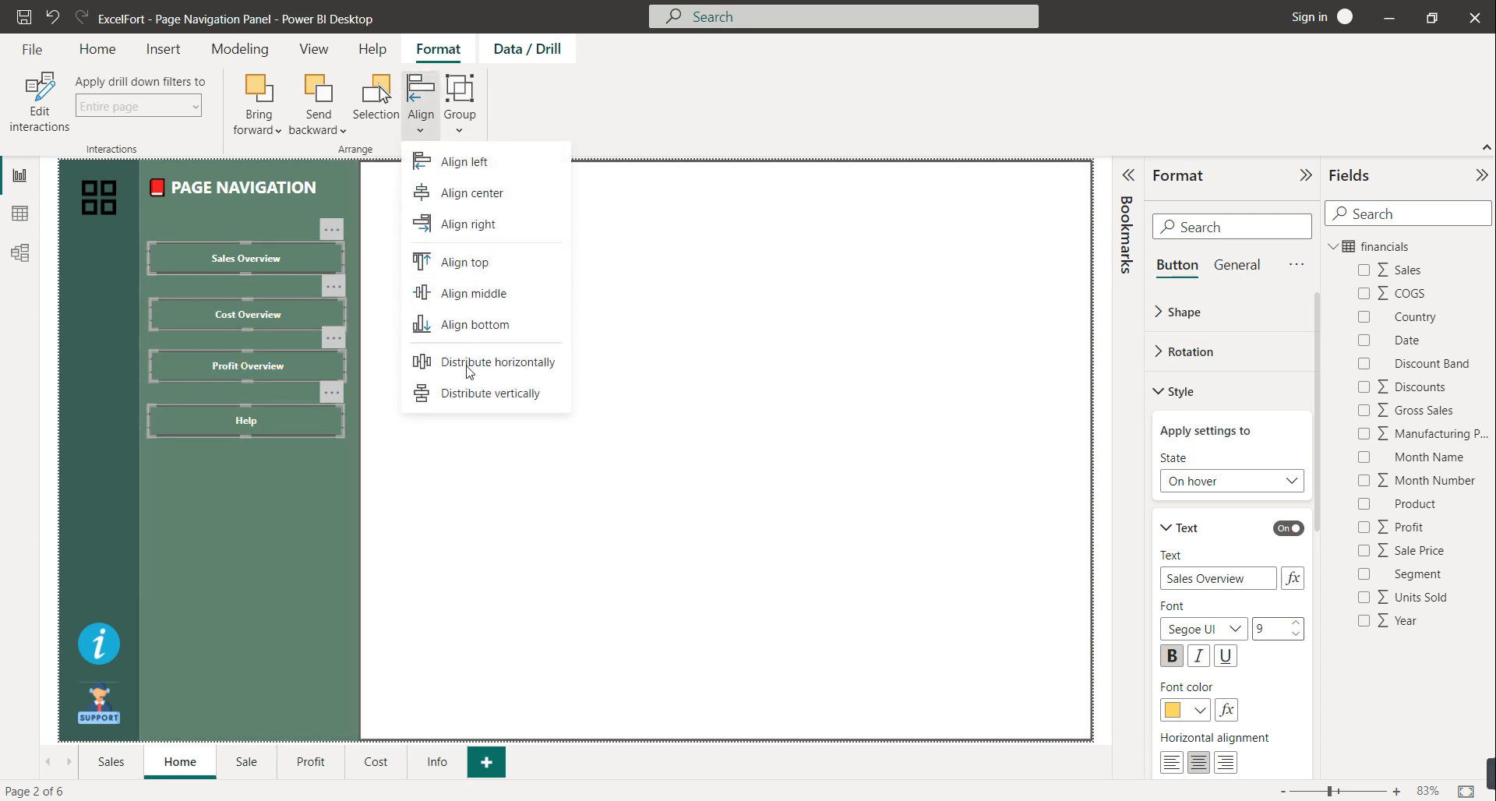
pyautogui.click(475, 395)
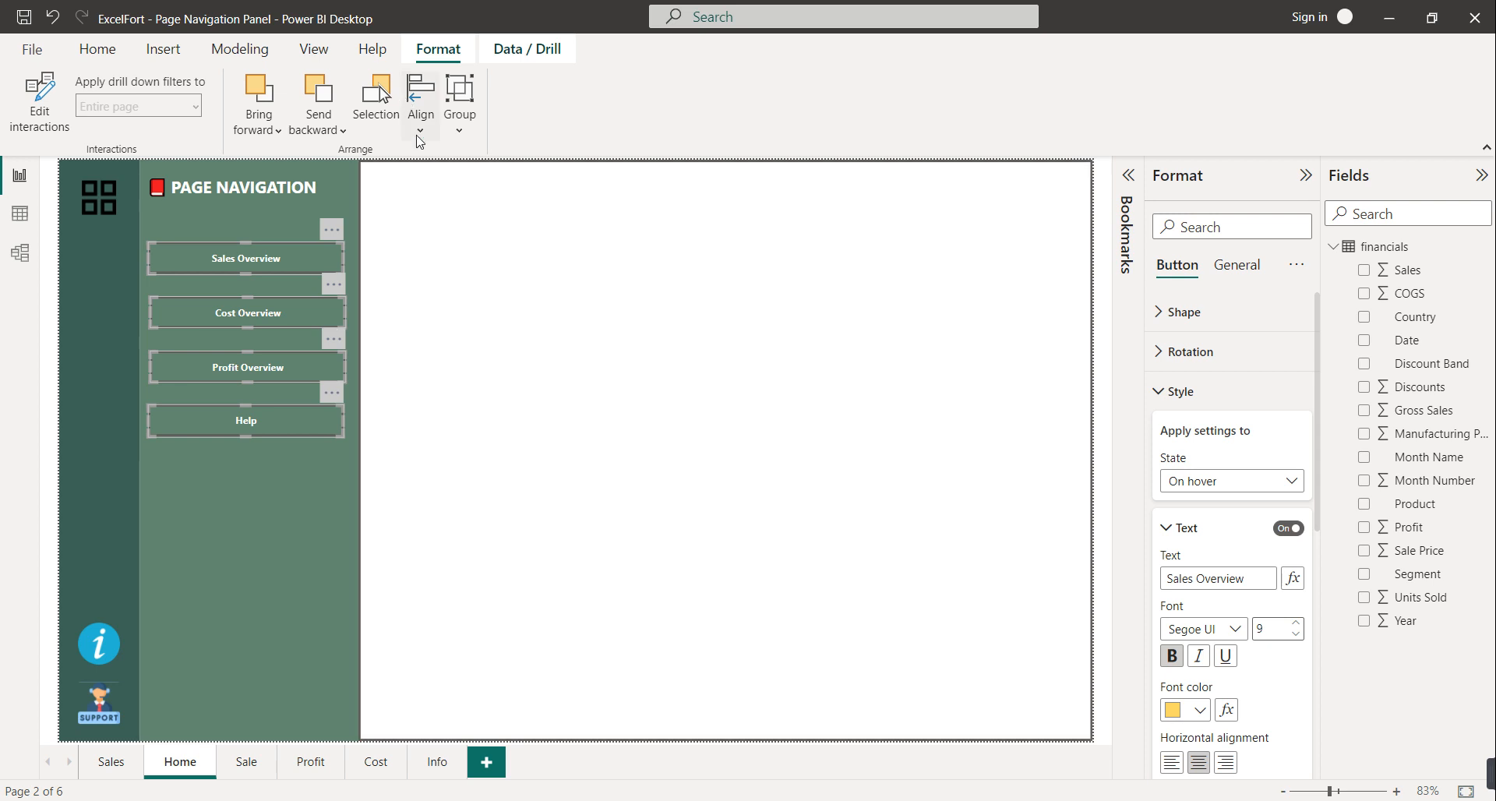
# Distribute the four buttons horizontally so they line up down the flyout panel
pyautogui.click(420, 137)
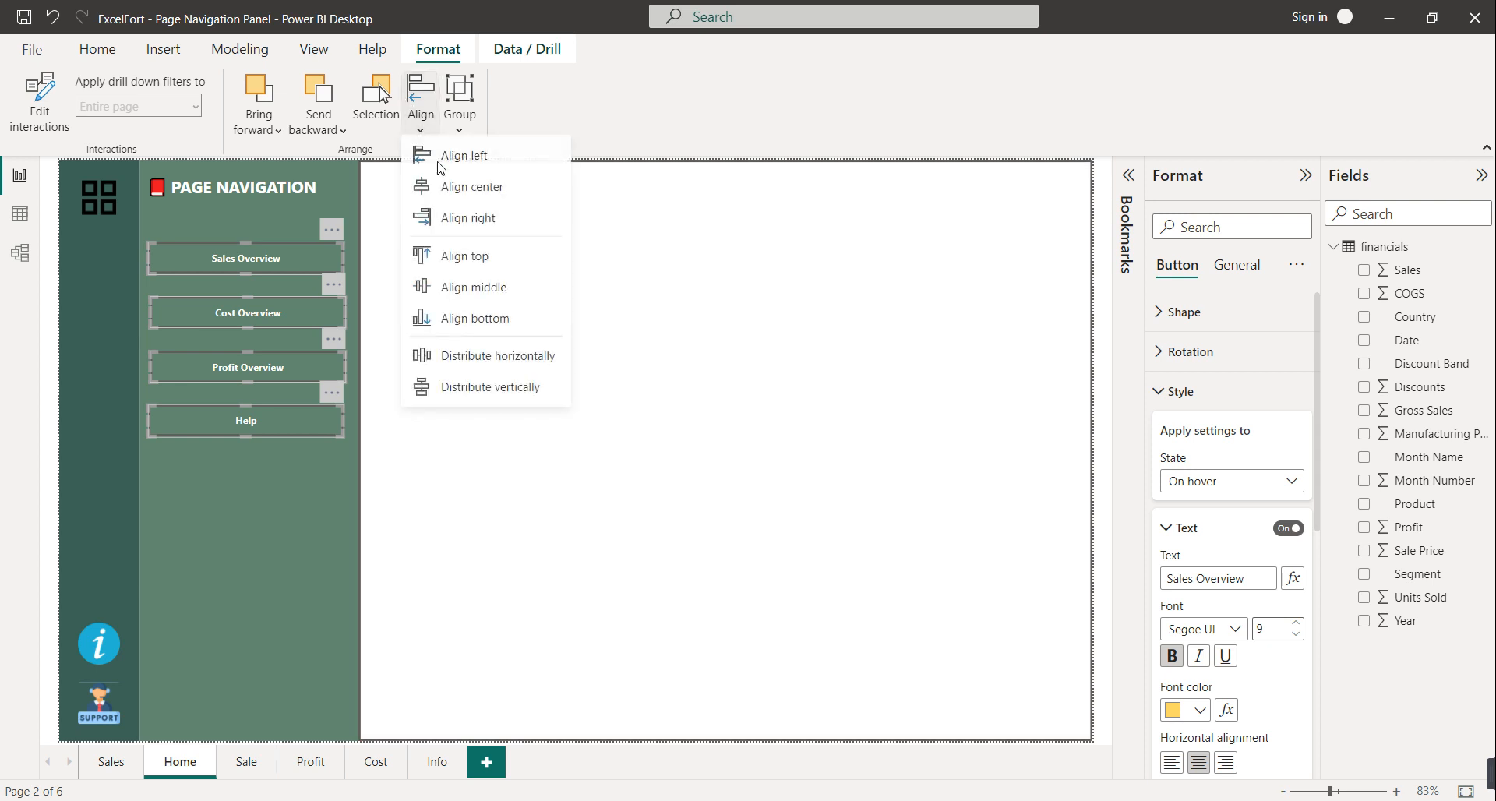
pyautogui.click(478, 363)
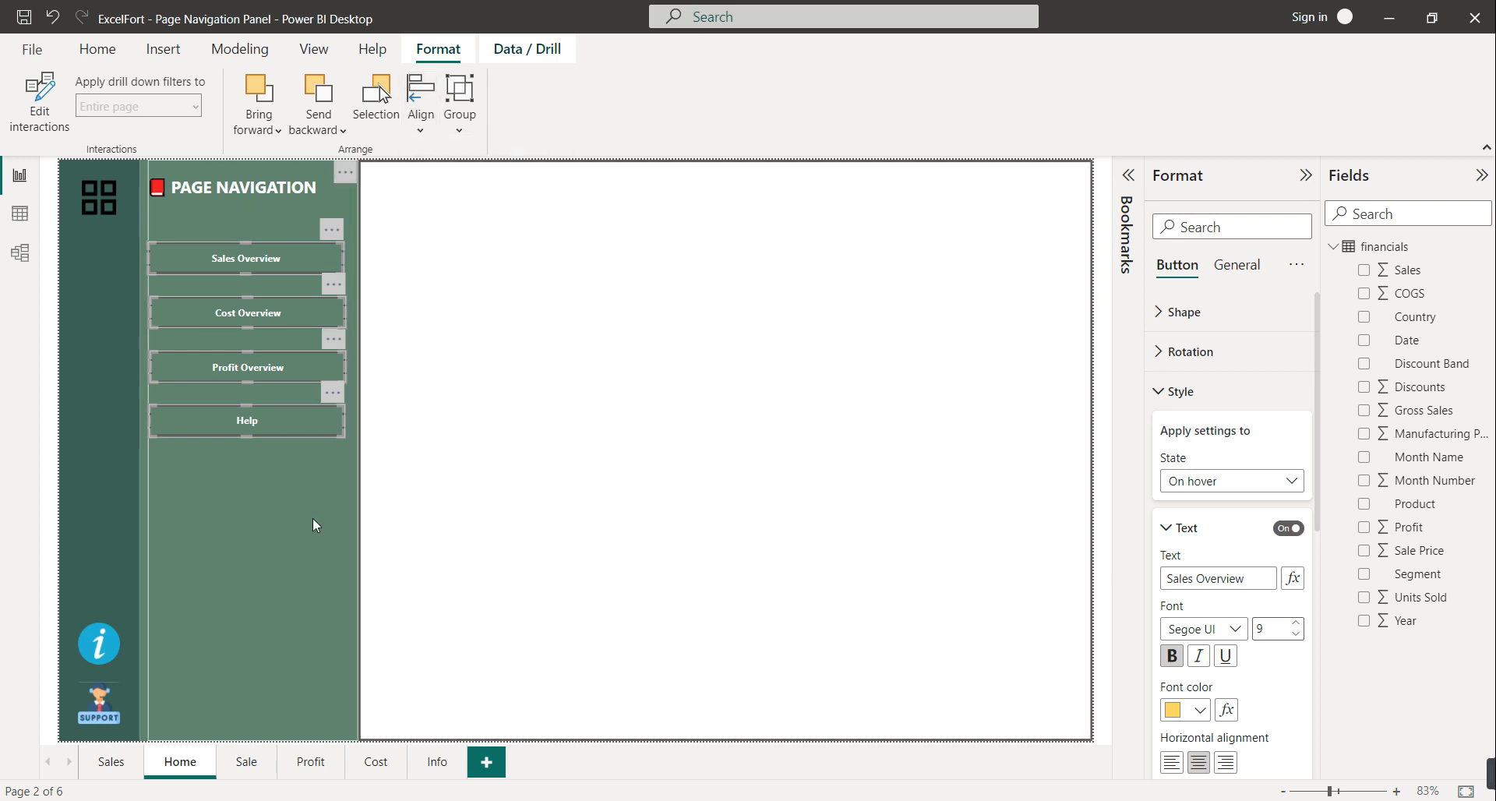
pyautogui.click(311, 517)
pyautogui.click(446, 501)
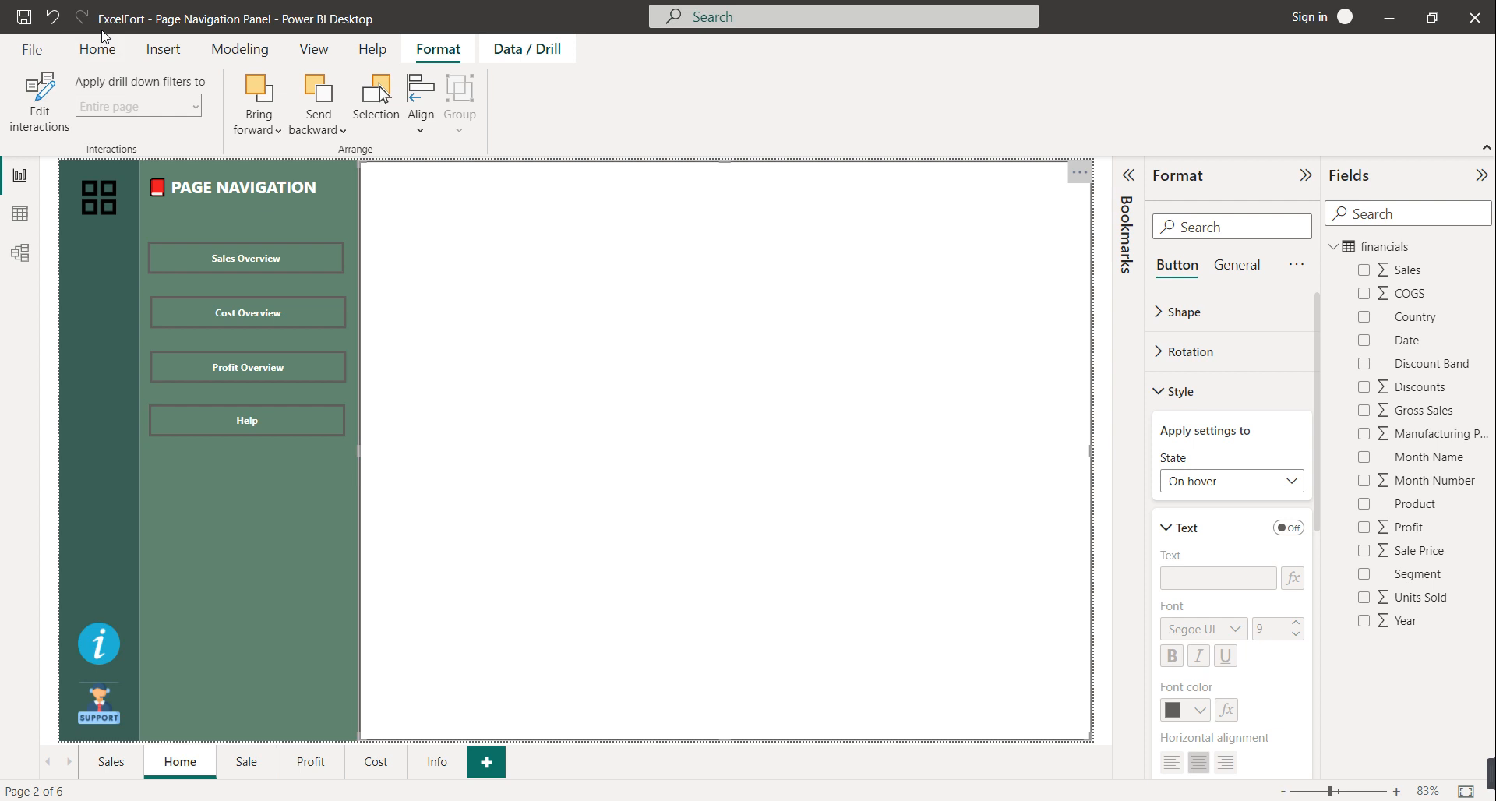
# Turn off the Bookmarks pane, turn on the Selection pane, and expand its layer list
pyautogui.click(331, 53)
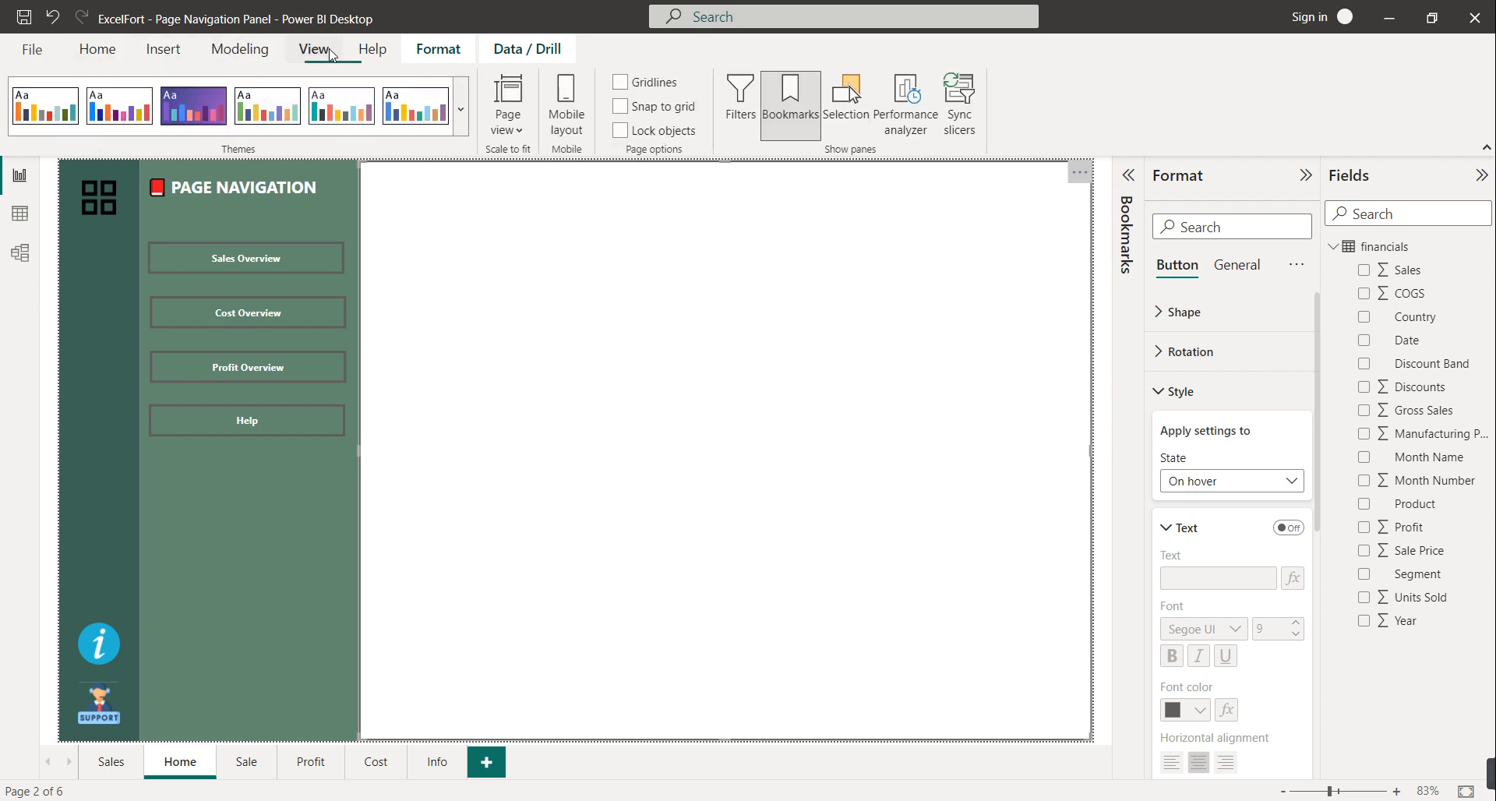
pyautogui.click(775, 121)
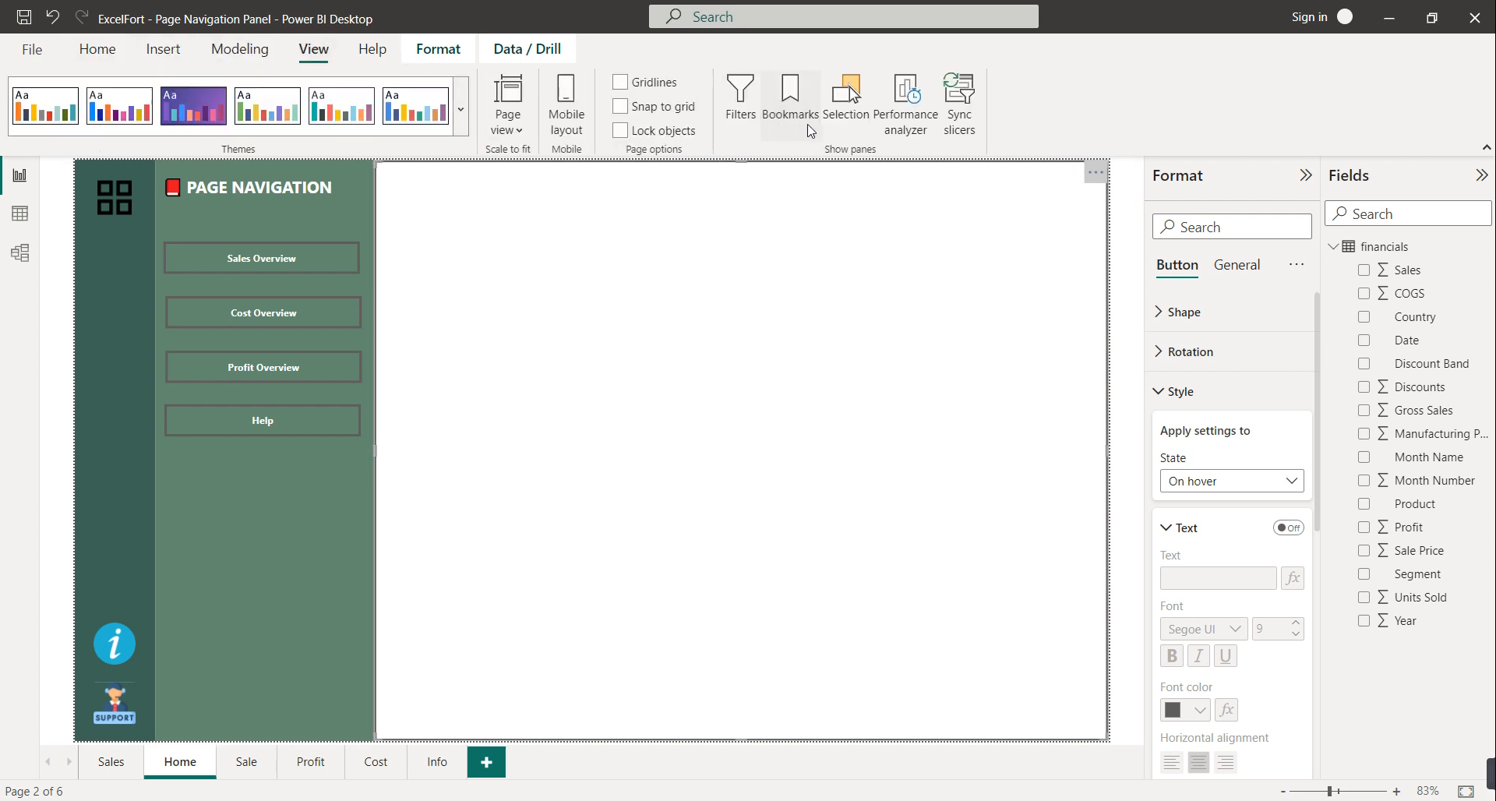
pyautogui.click(844, 125)
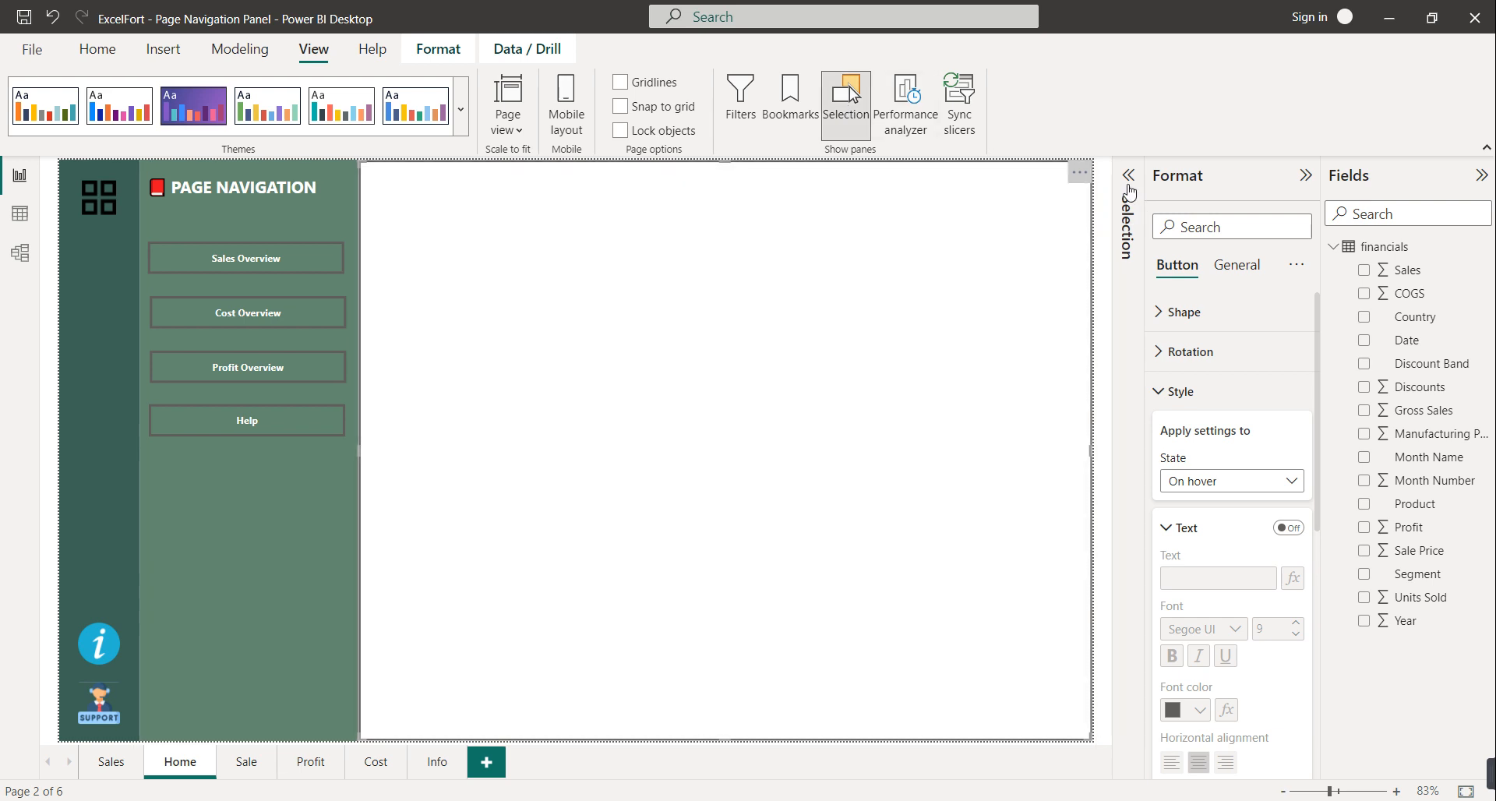
pyautogui.click(1130, 191)
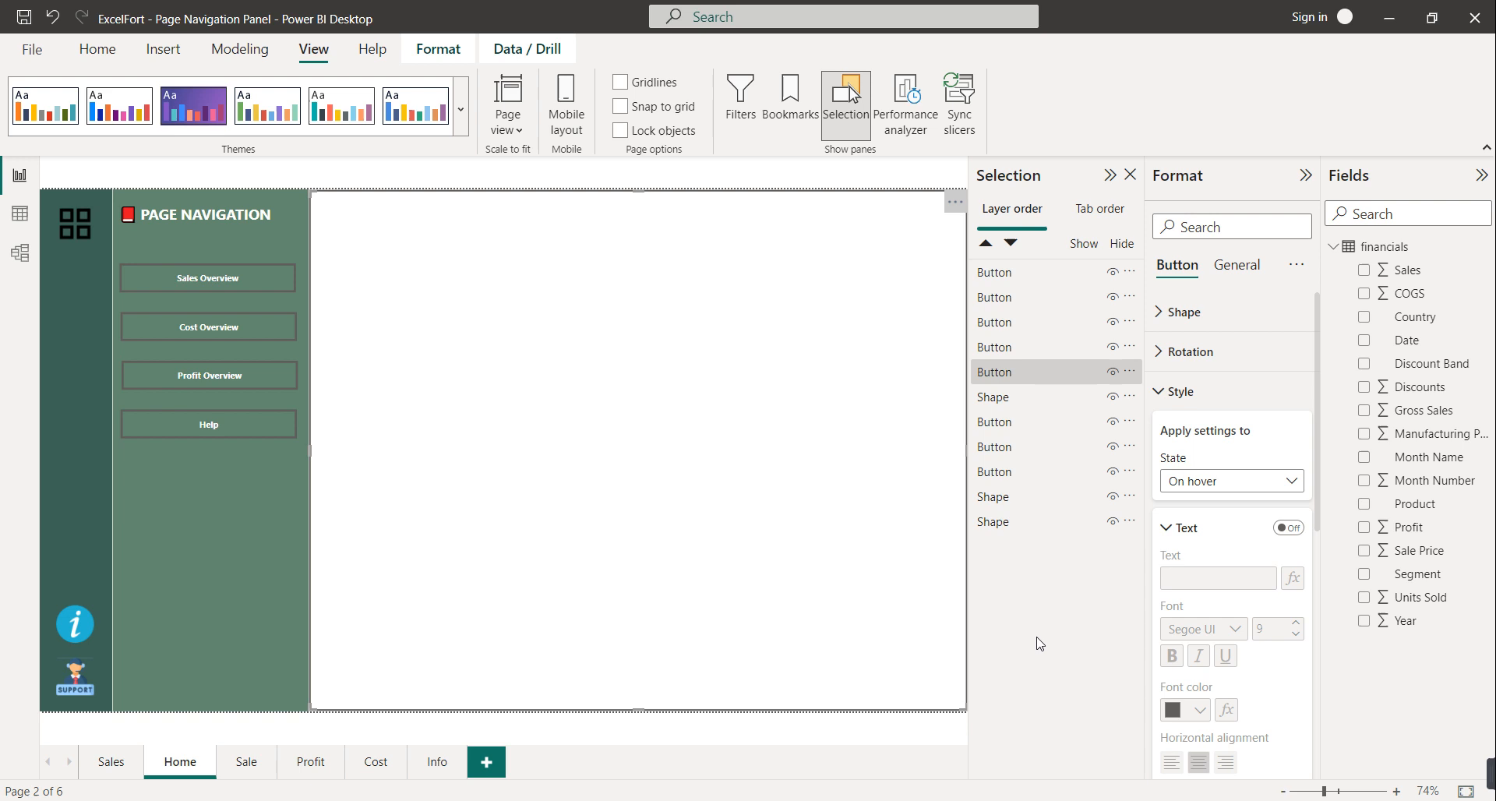
# Make the first two button layers visible and rename them Help and Profit
pyautogui.click(1122, 243)
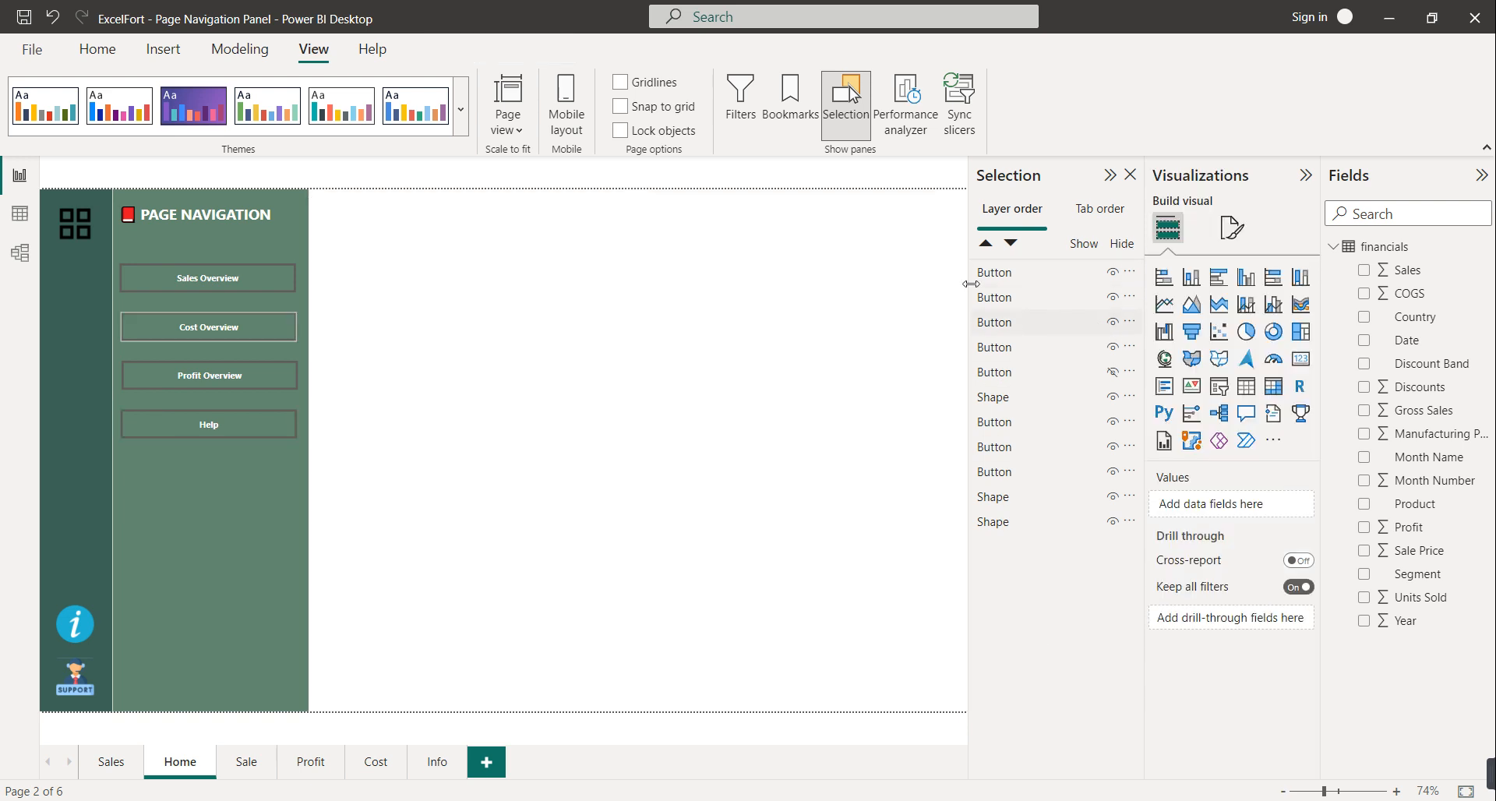
pyautogui.click(1125, 247)
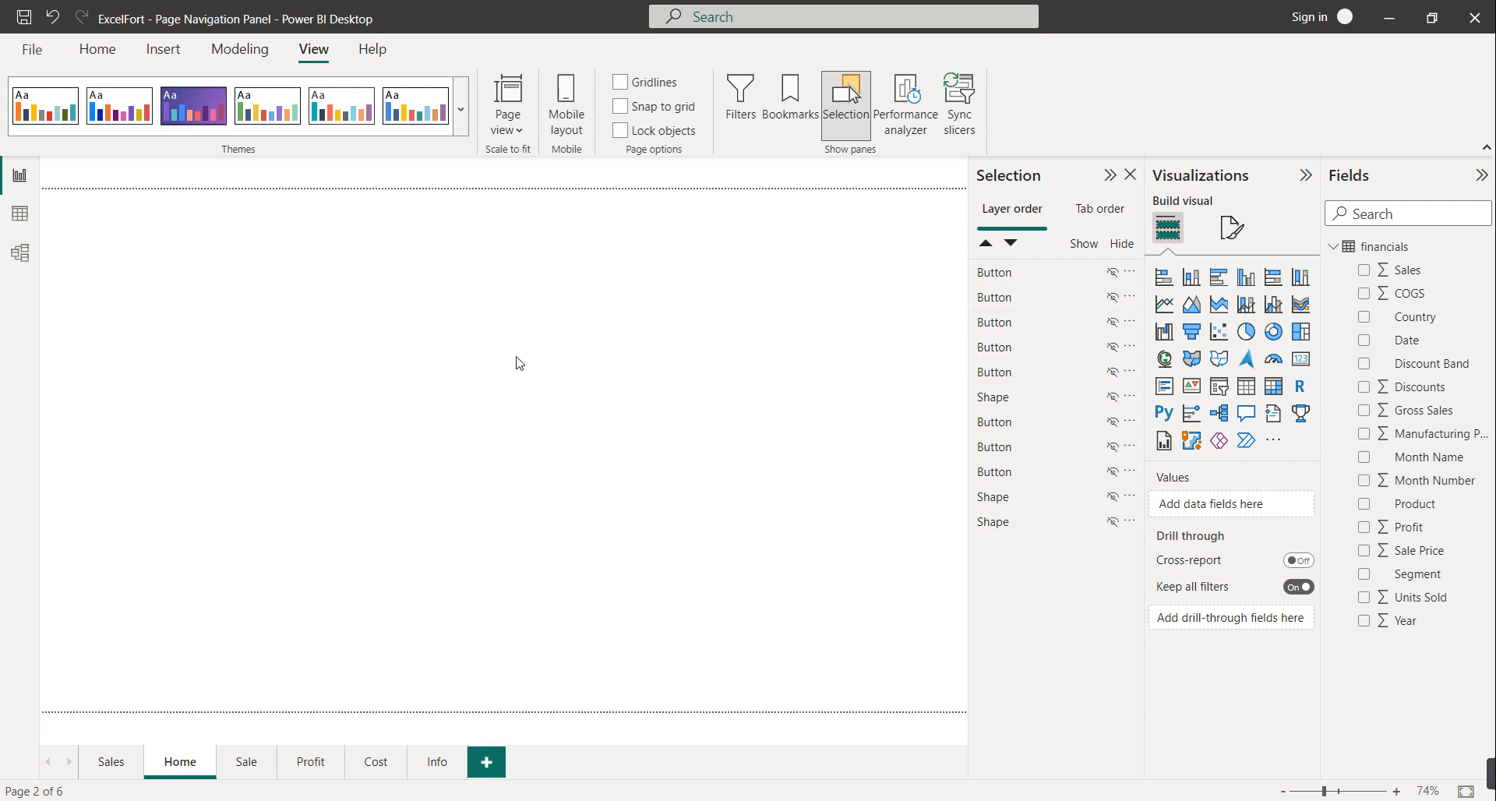
pyautogui.click(1113, 272)
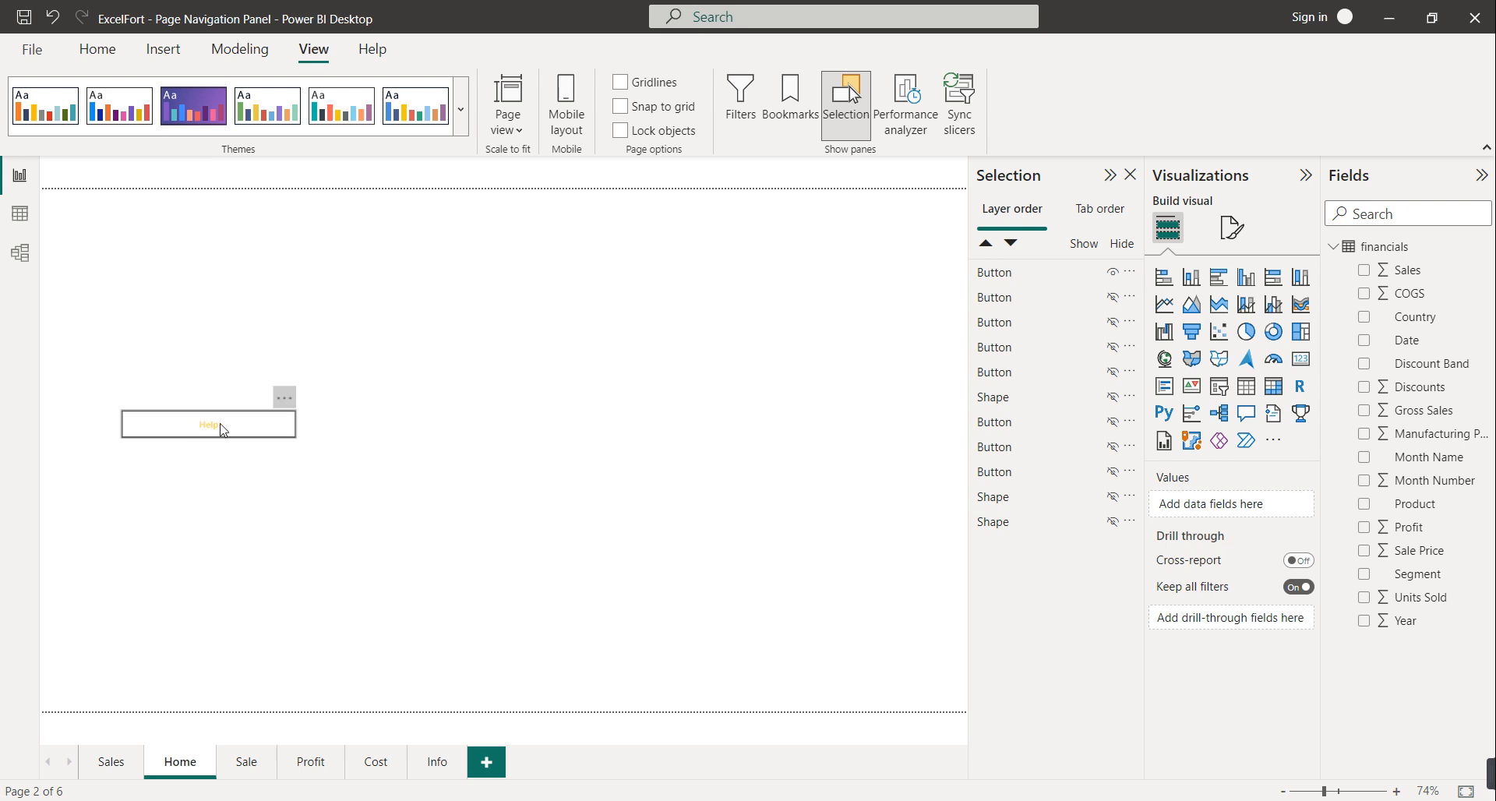
pyautogui.doubleClick(997, 272)
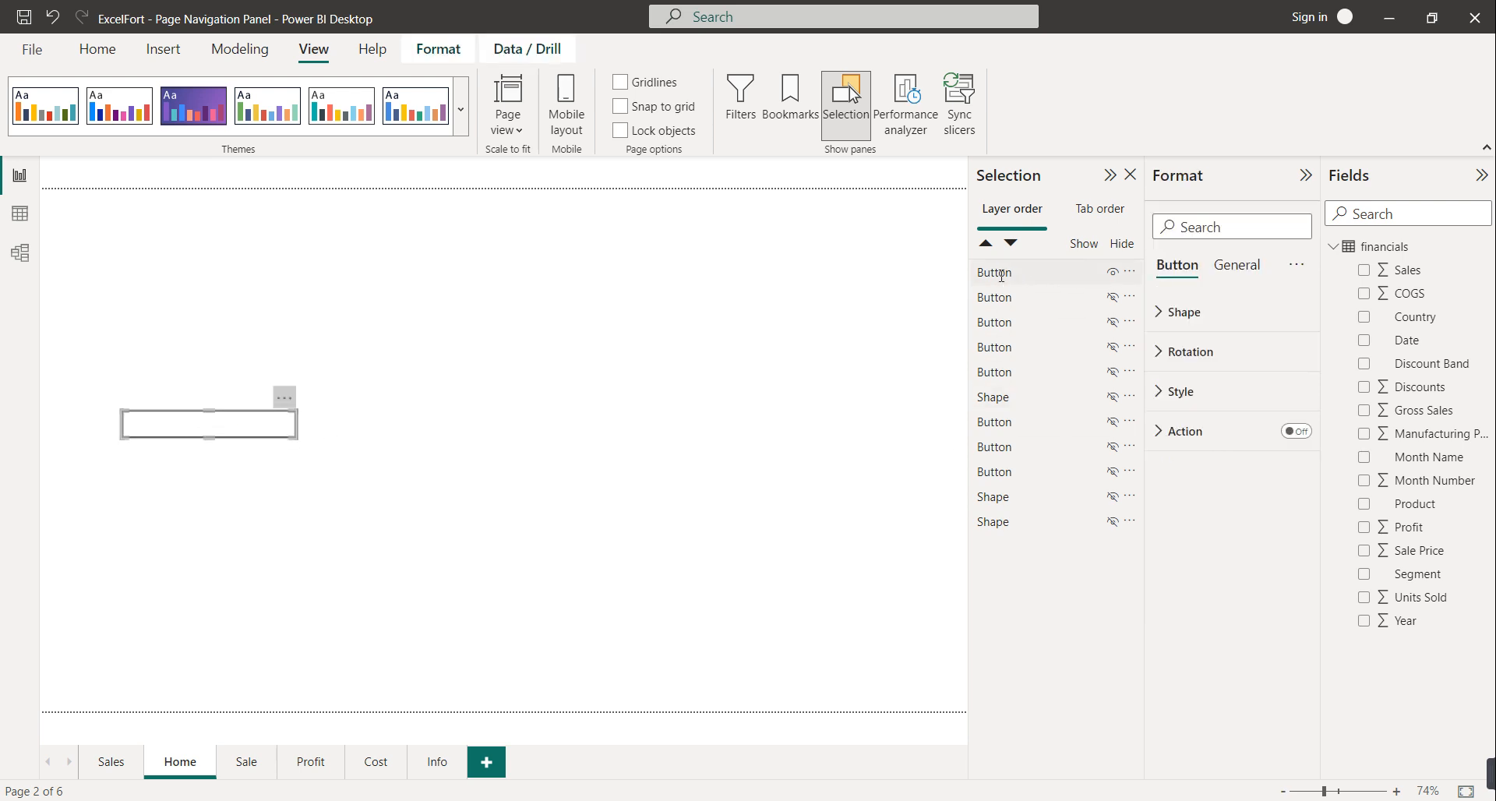
pyautogui.write('Help')
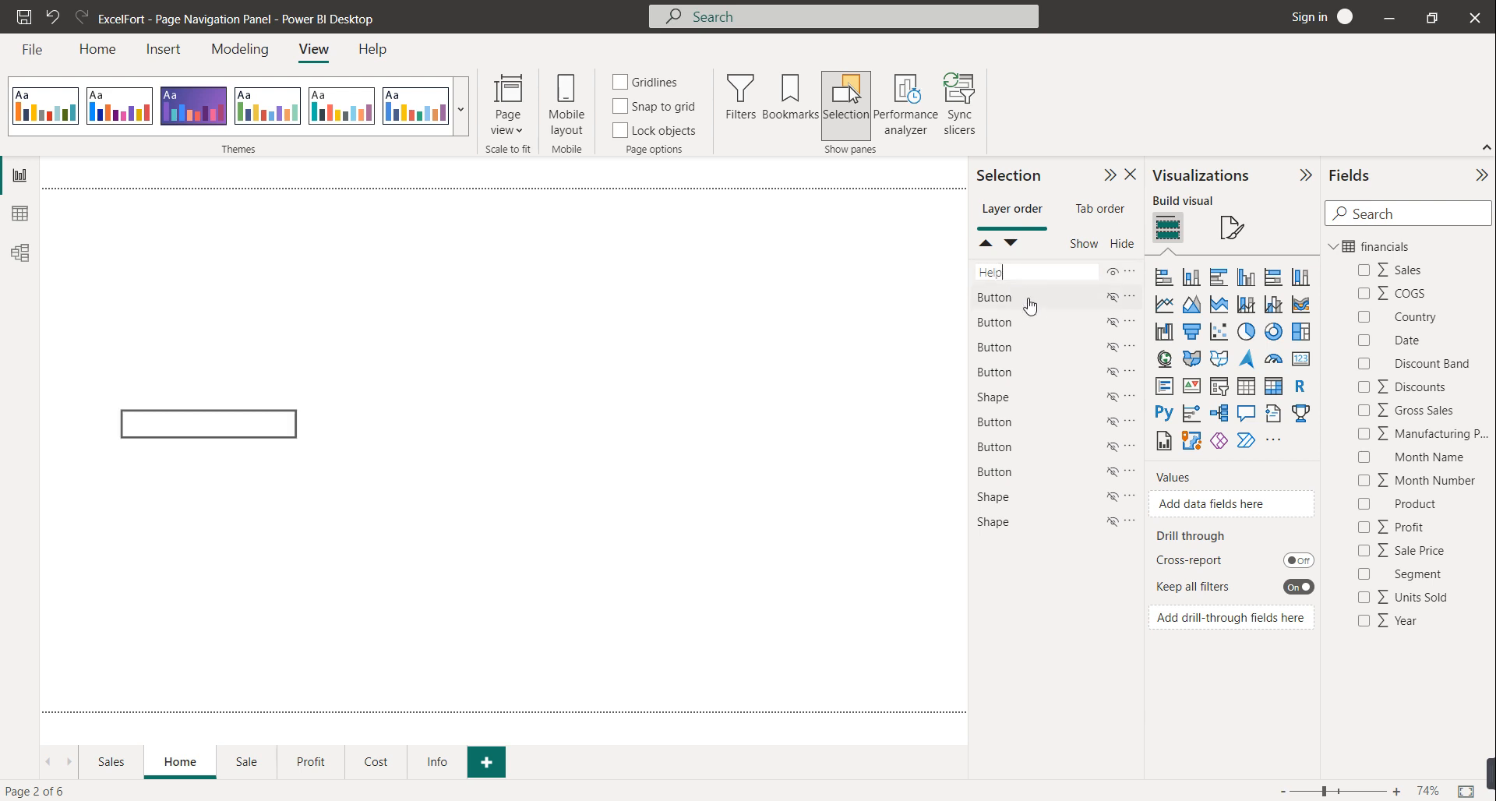
pyautogui.click(1115, 300)
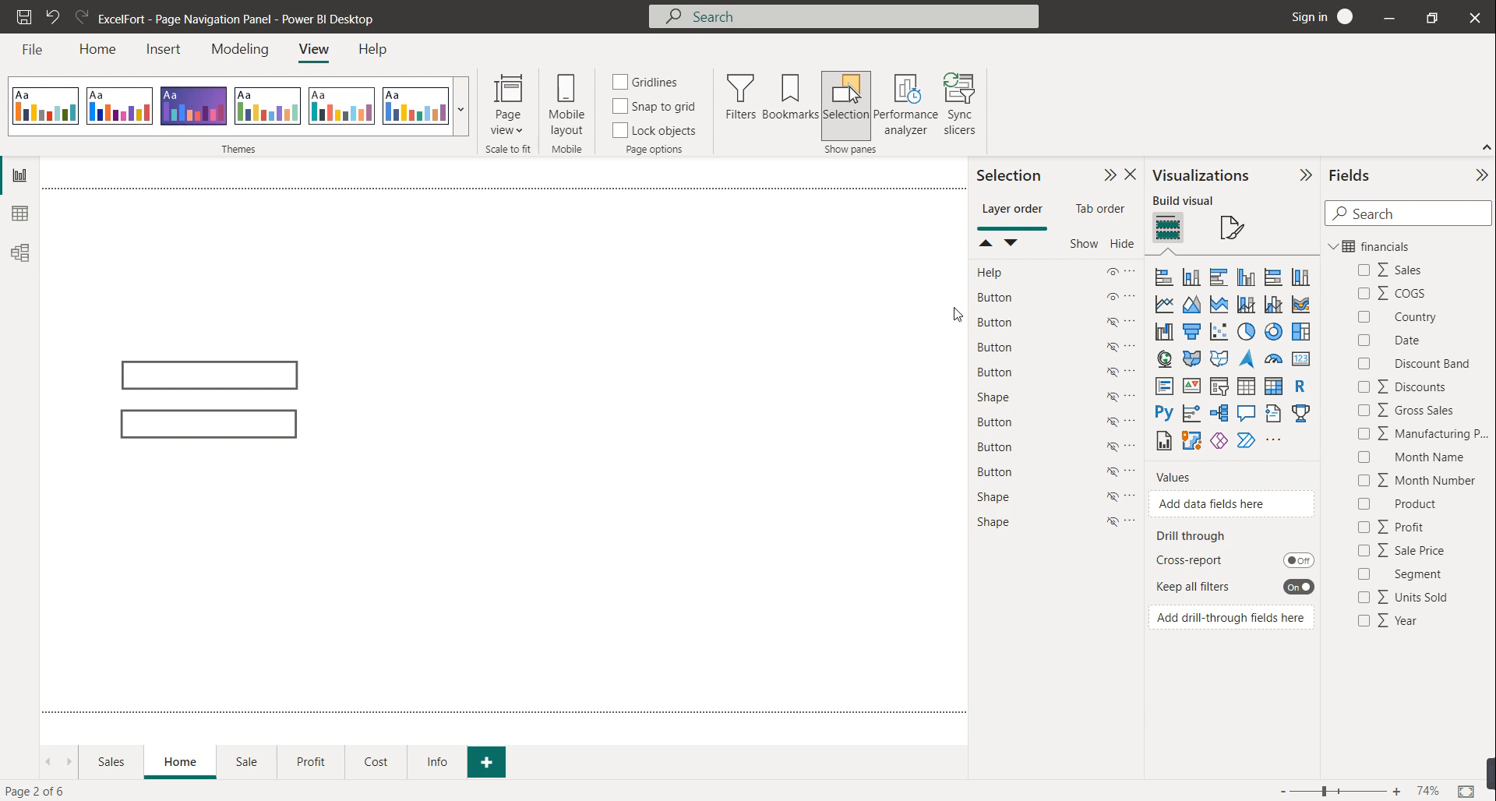
pyautogui.doubleClick(1008, 300)
pyautogui.write('Profit')
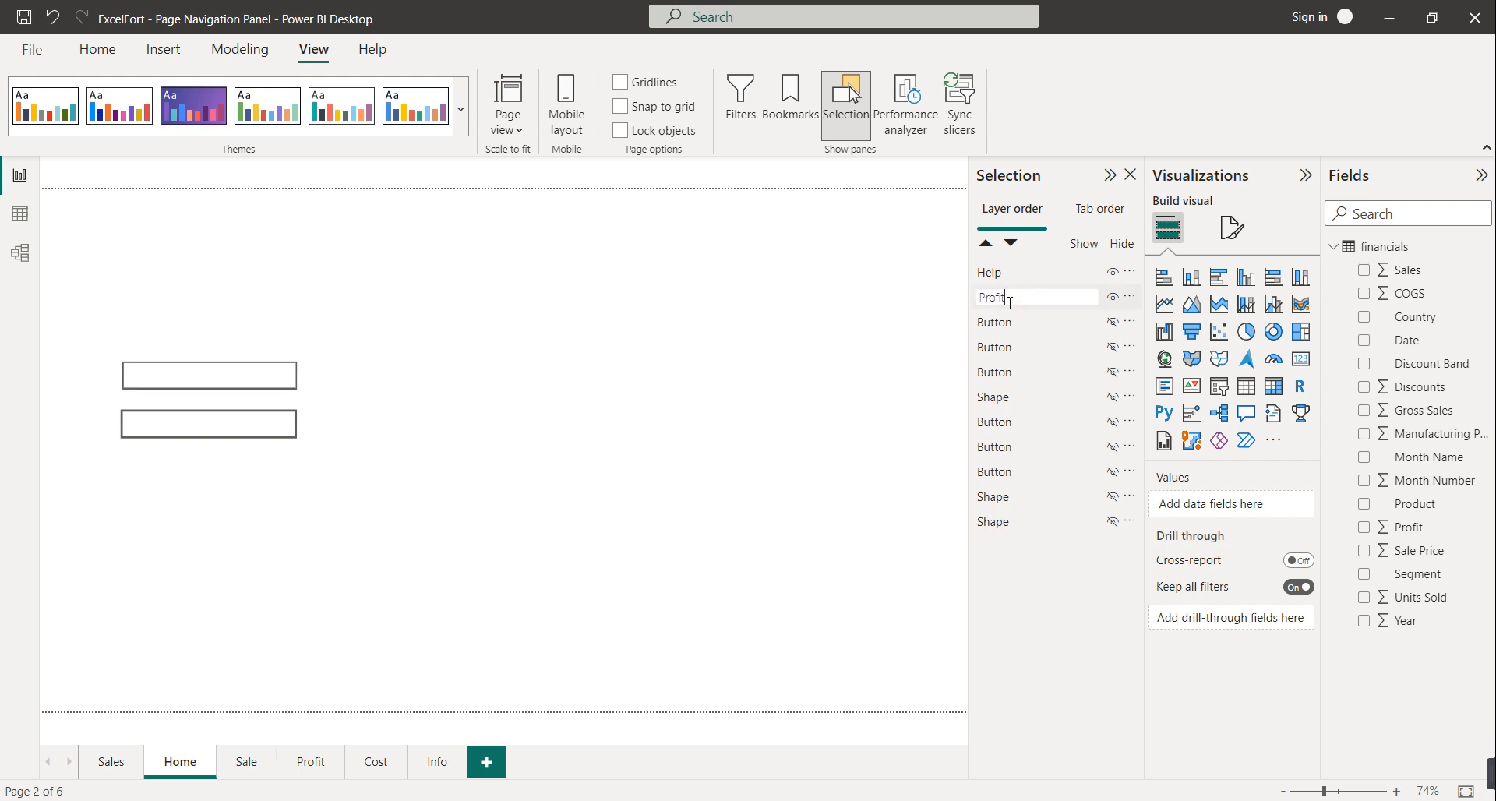
# Show the next two button layers and rename them Cost and Sales
pyautogui.click(1113, 322)
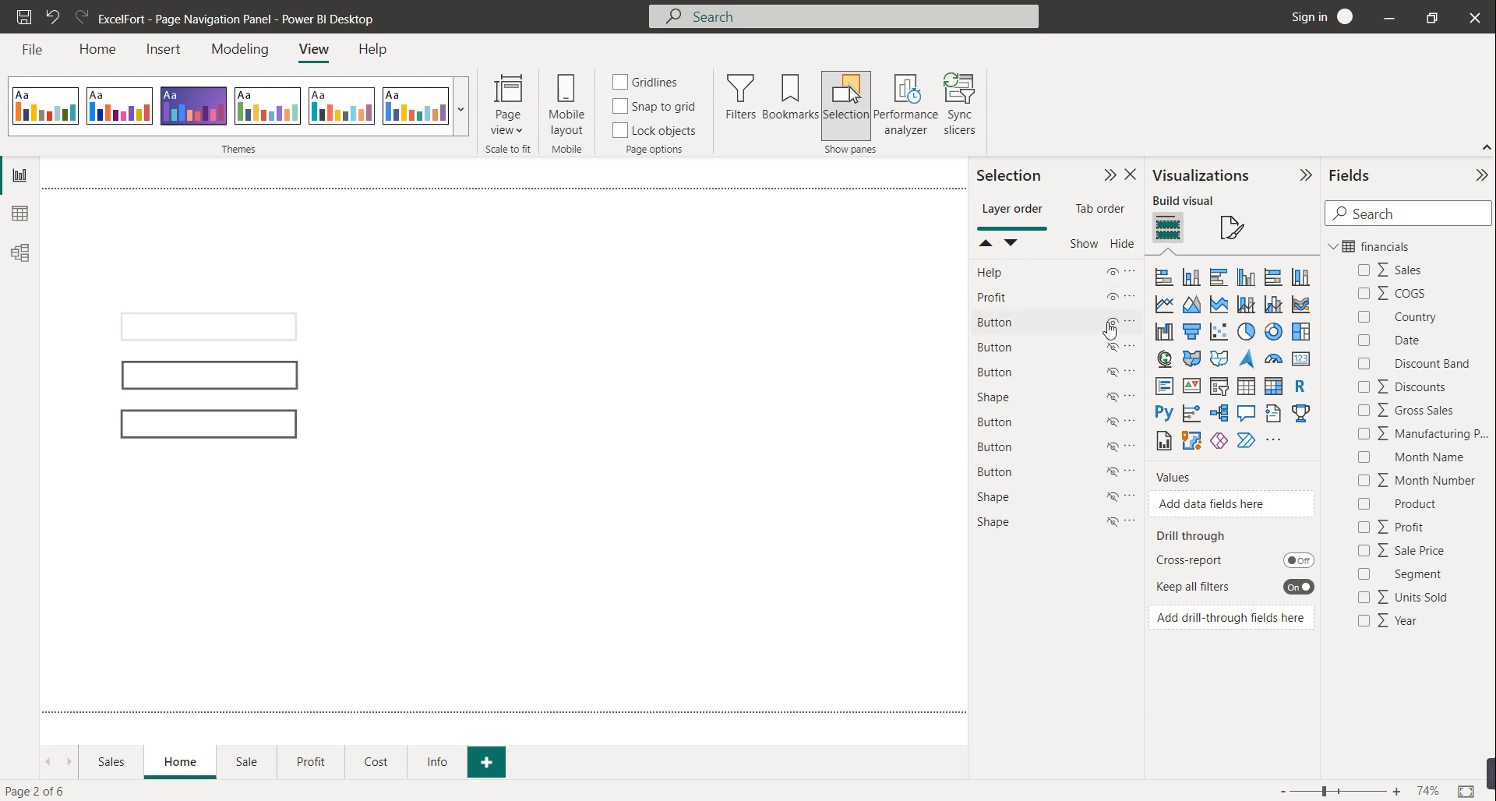
pyautogui.click(1114, 323)
pyautogui.click(1114, 323)
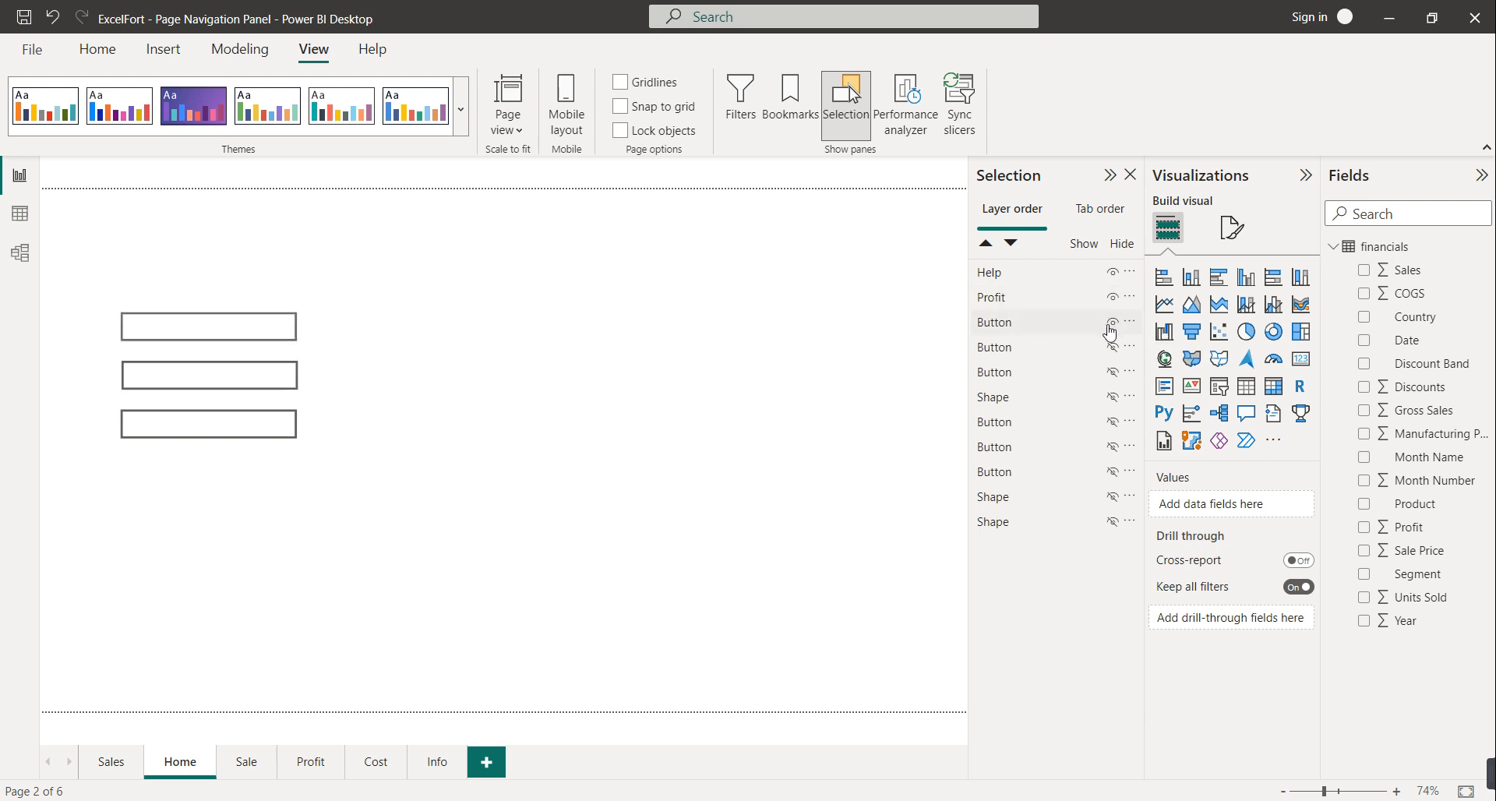
pyautogui.doubleClick(1019, 322)
pyautogui.write('Cos')
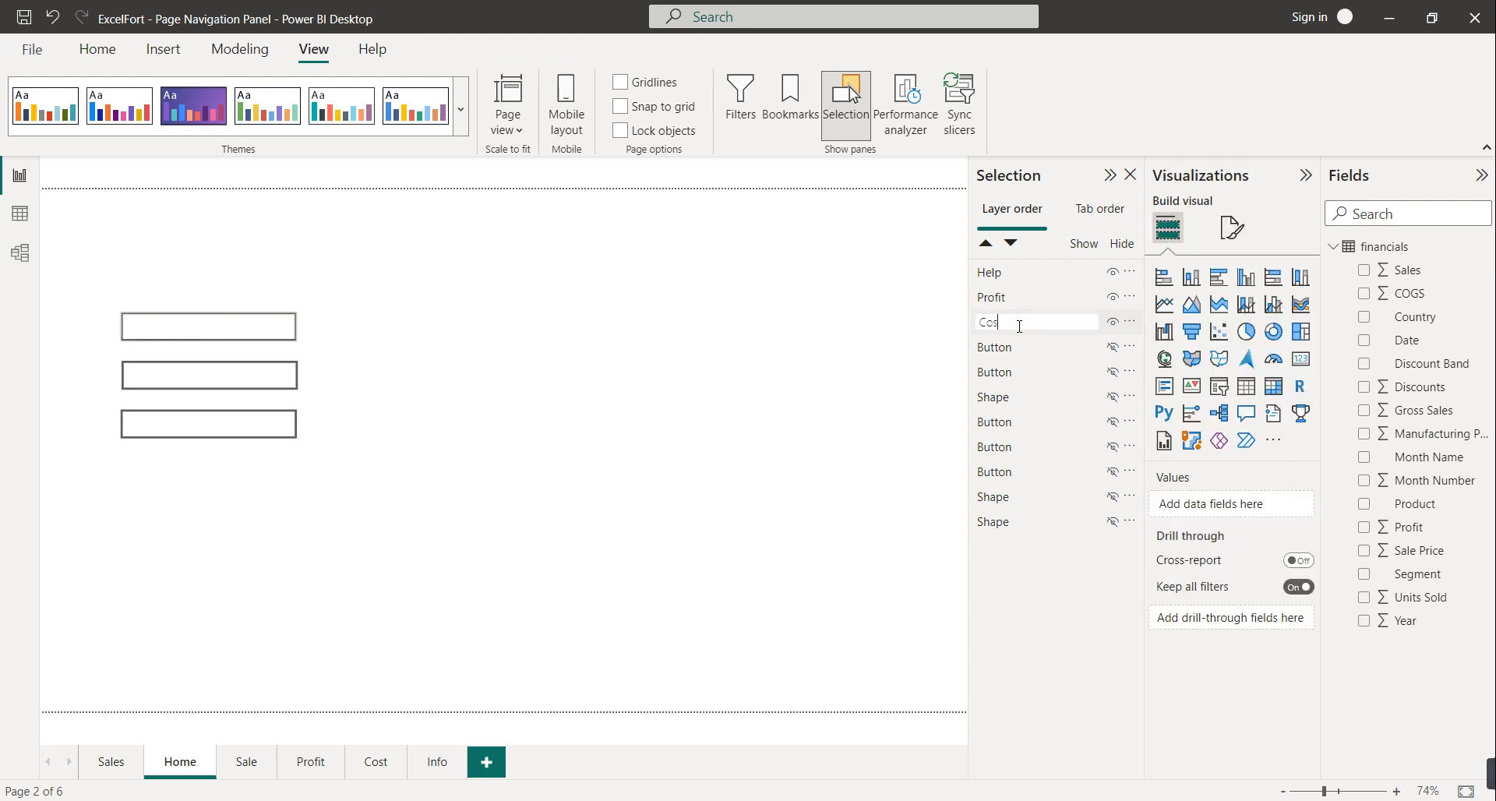
pyautogui.write('t')
pyautogui.press('Return')
pyautogui.click(1113, 347)
pyautogui.doubleClick(1013, 350)
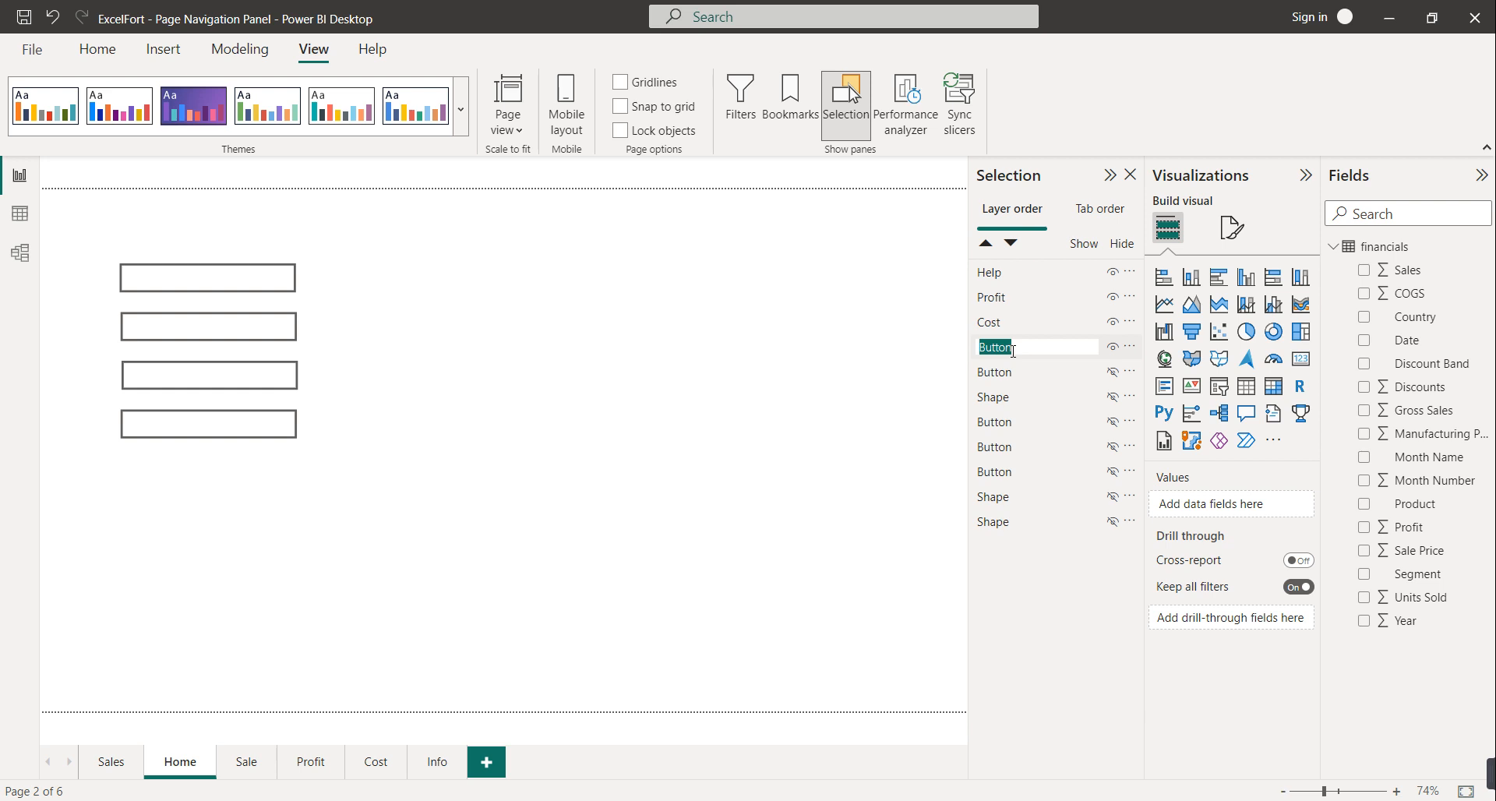
pyautogui.write('Sales')
# Show and rename the large button Close and the green navigation panel shape Flyout
pyautogui.click(1113, 371)
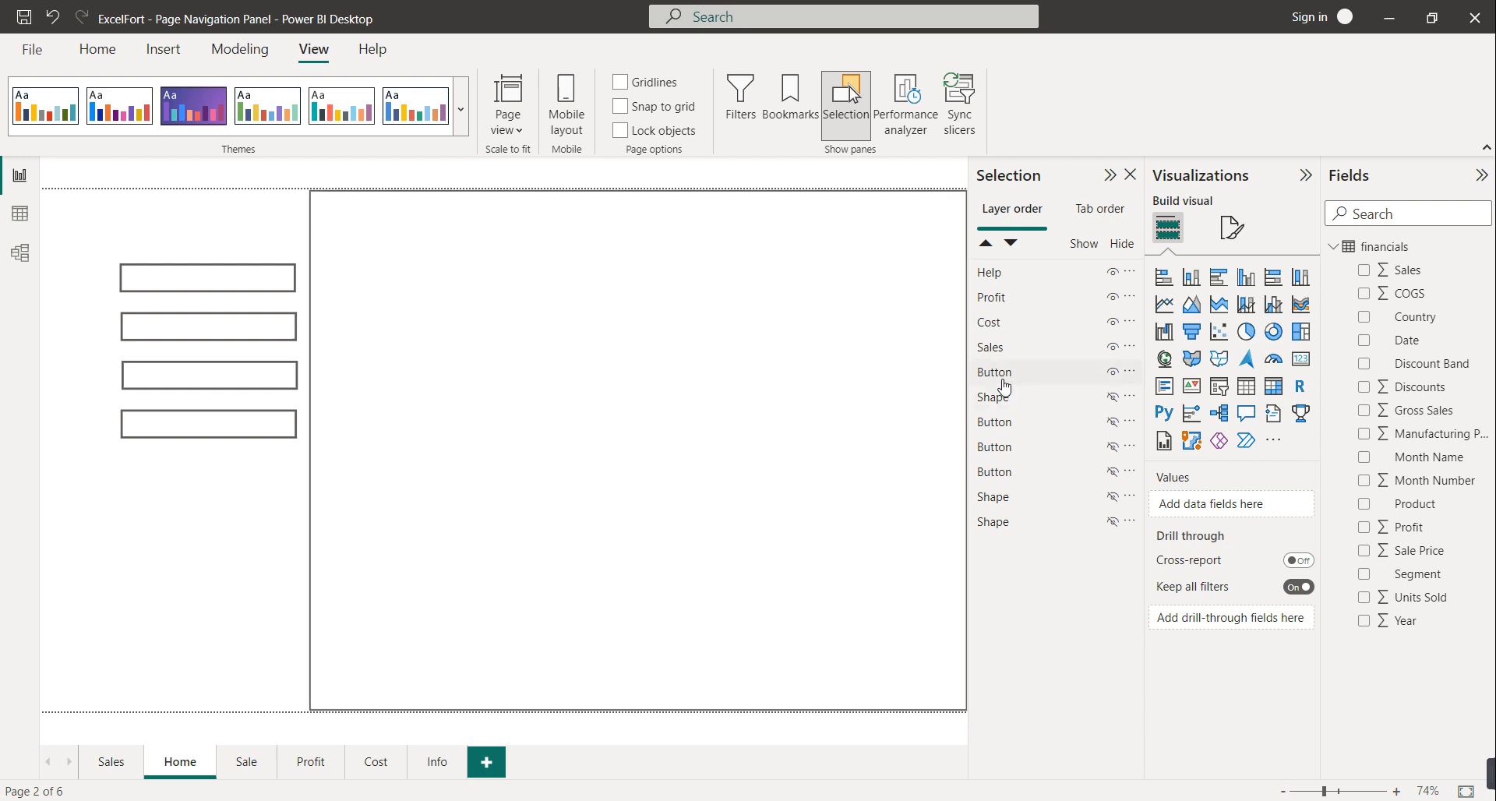
pyautogui.doubleClick(1006, 372)
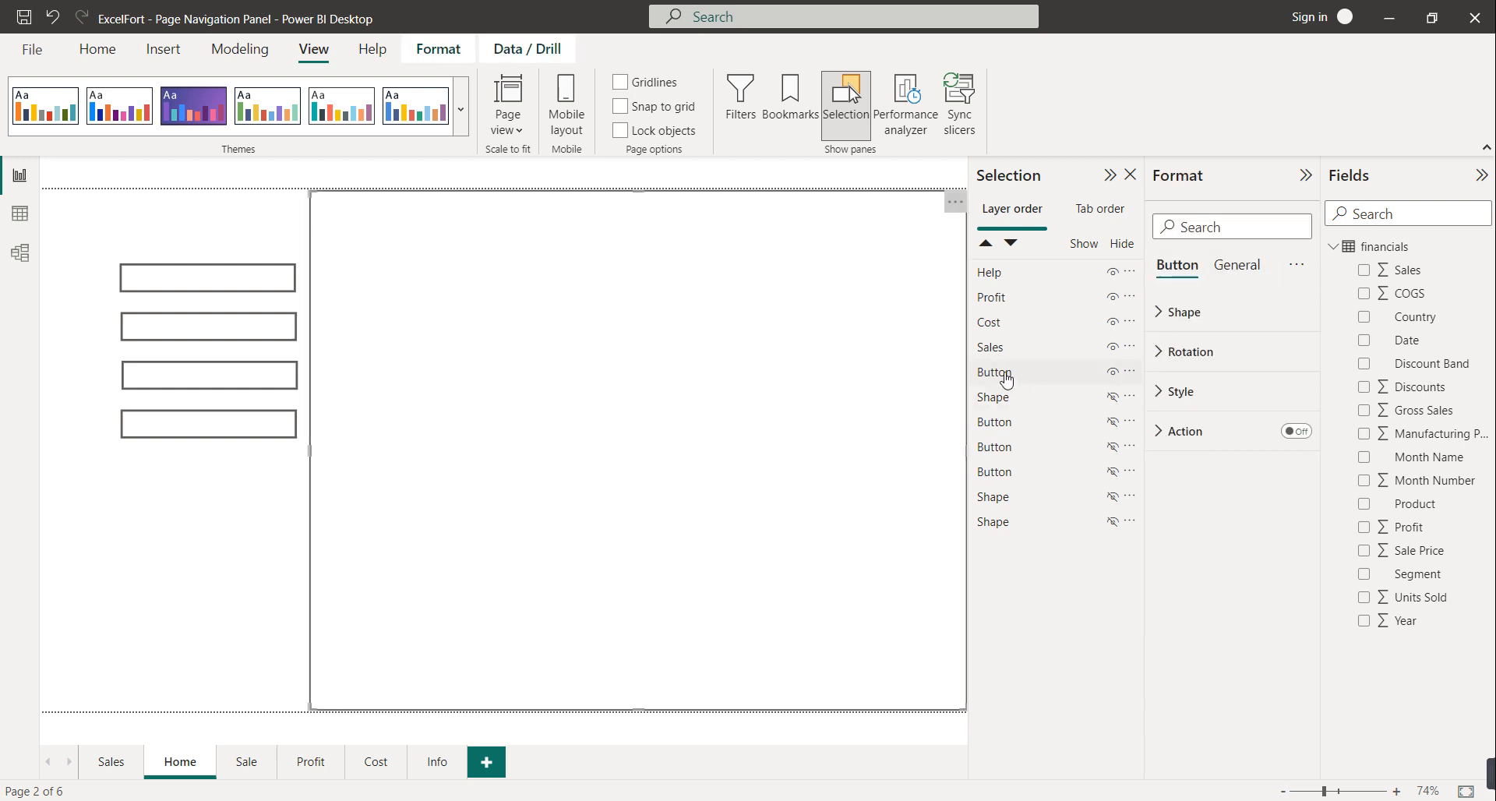
pyautogui.write('Close')
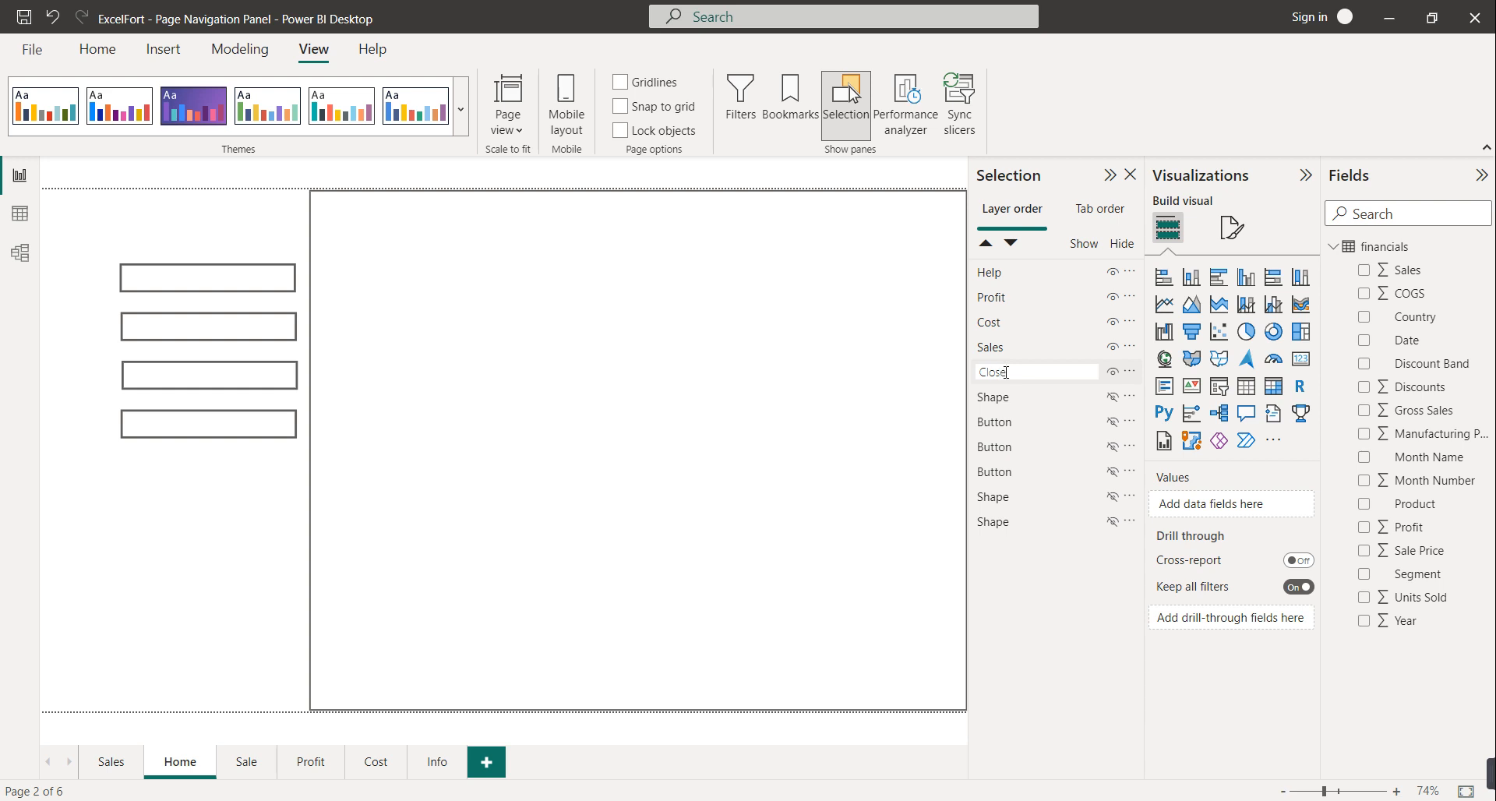
pyautogui.press('Return')
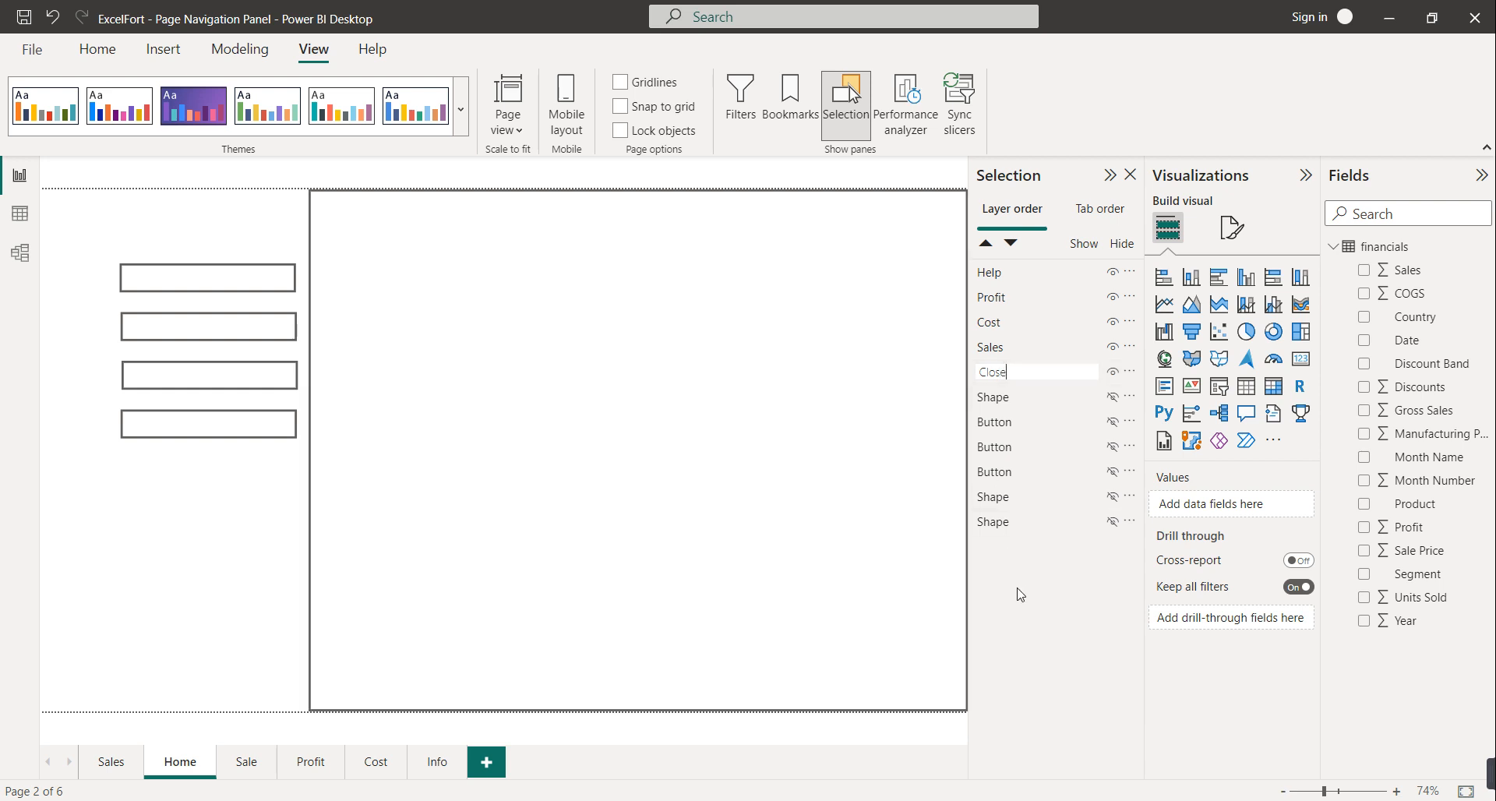
pyautogui.click(1107, 399)
pyautogui.click(1112, 397)
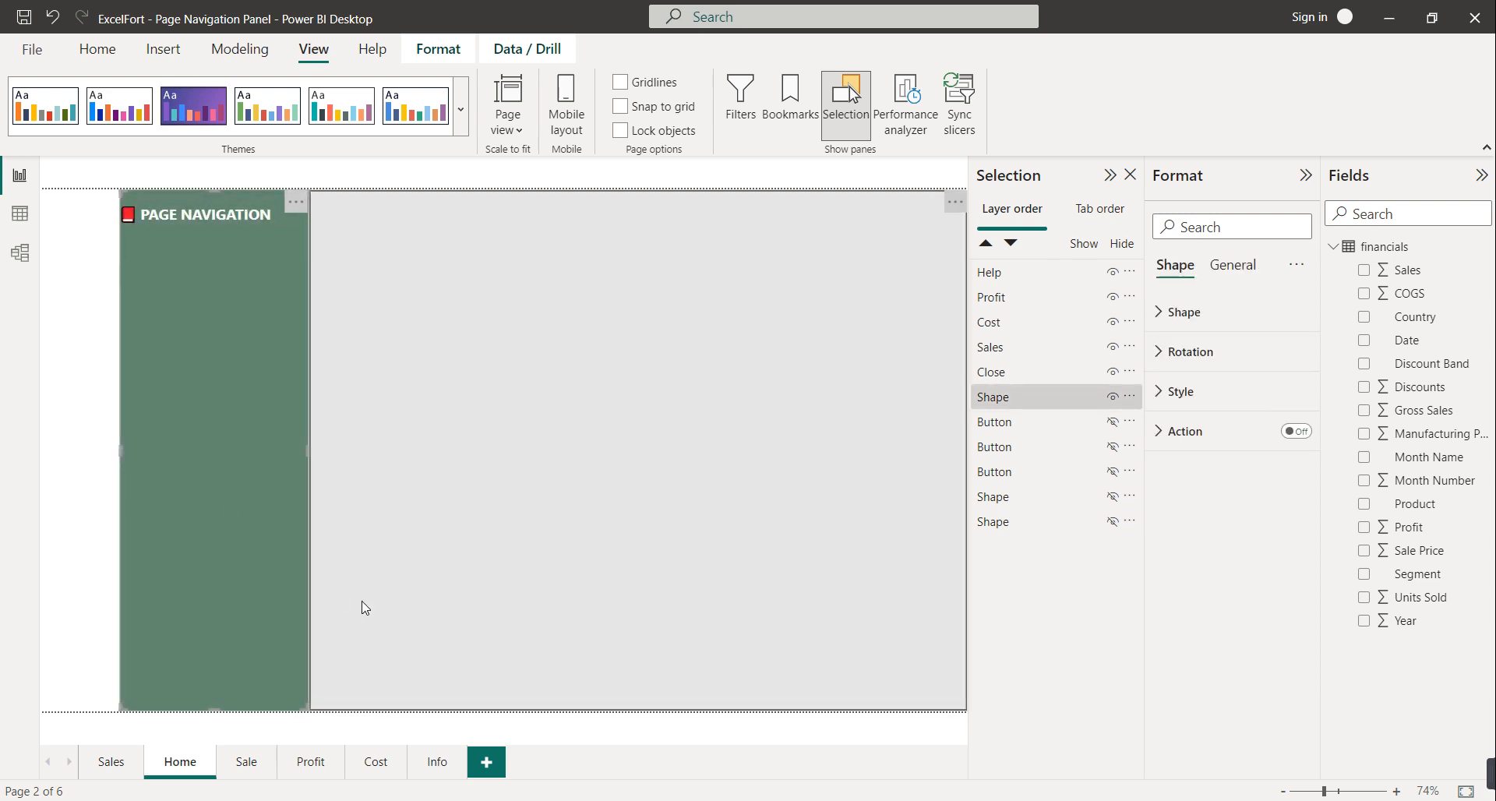
pyautogui.doubleClick(986, 399)
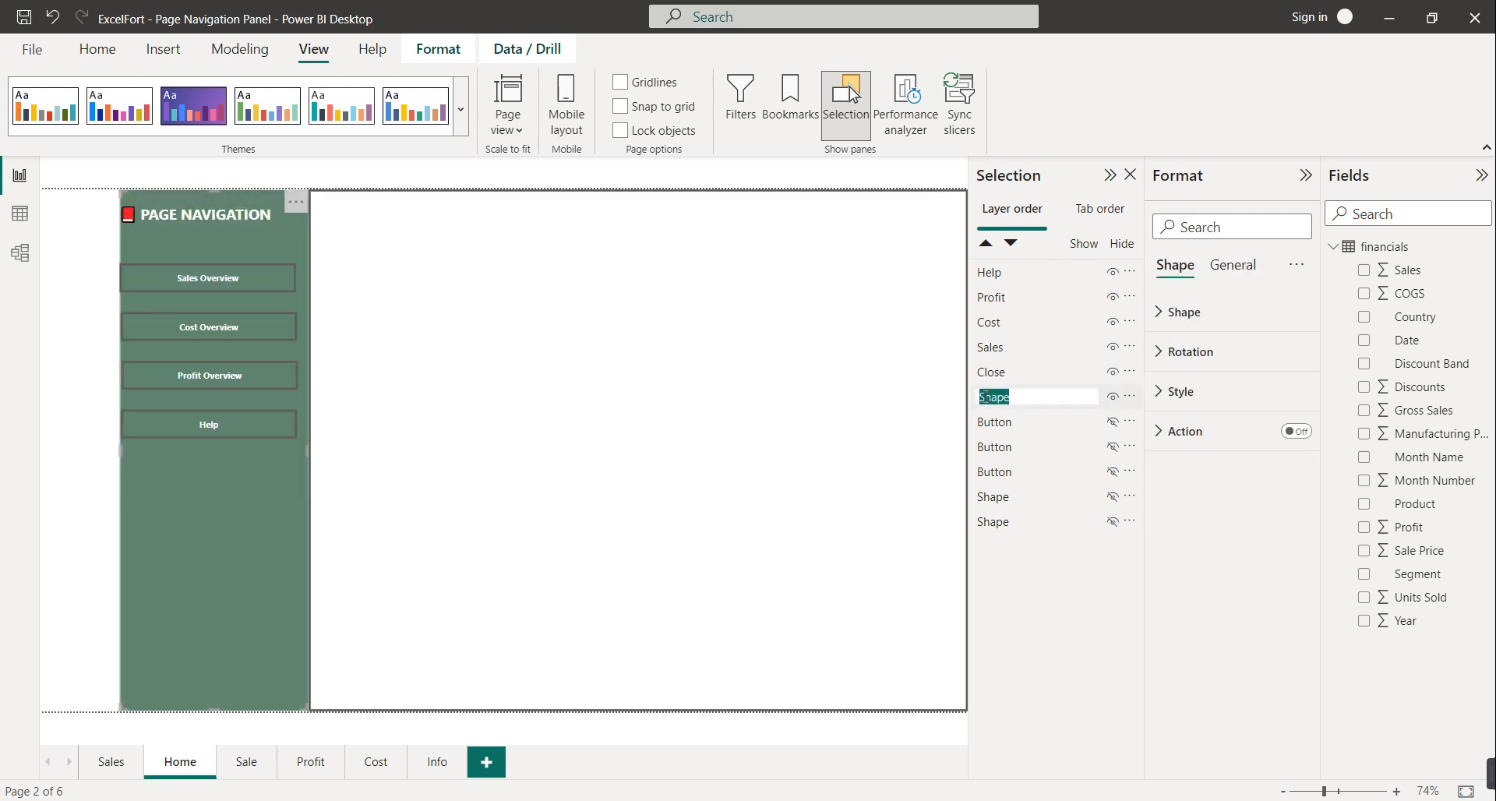
pyautogui.write('Flyout')
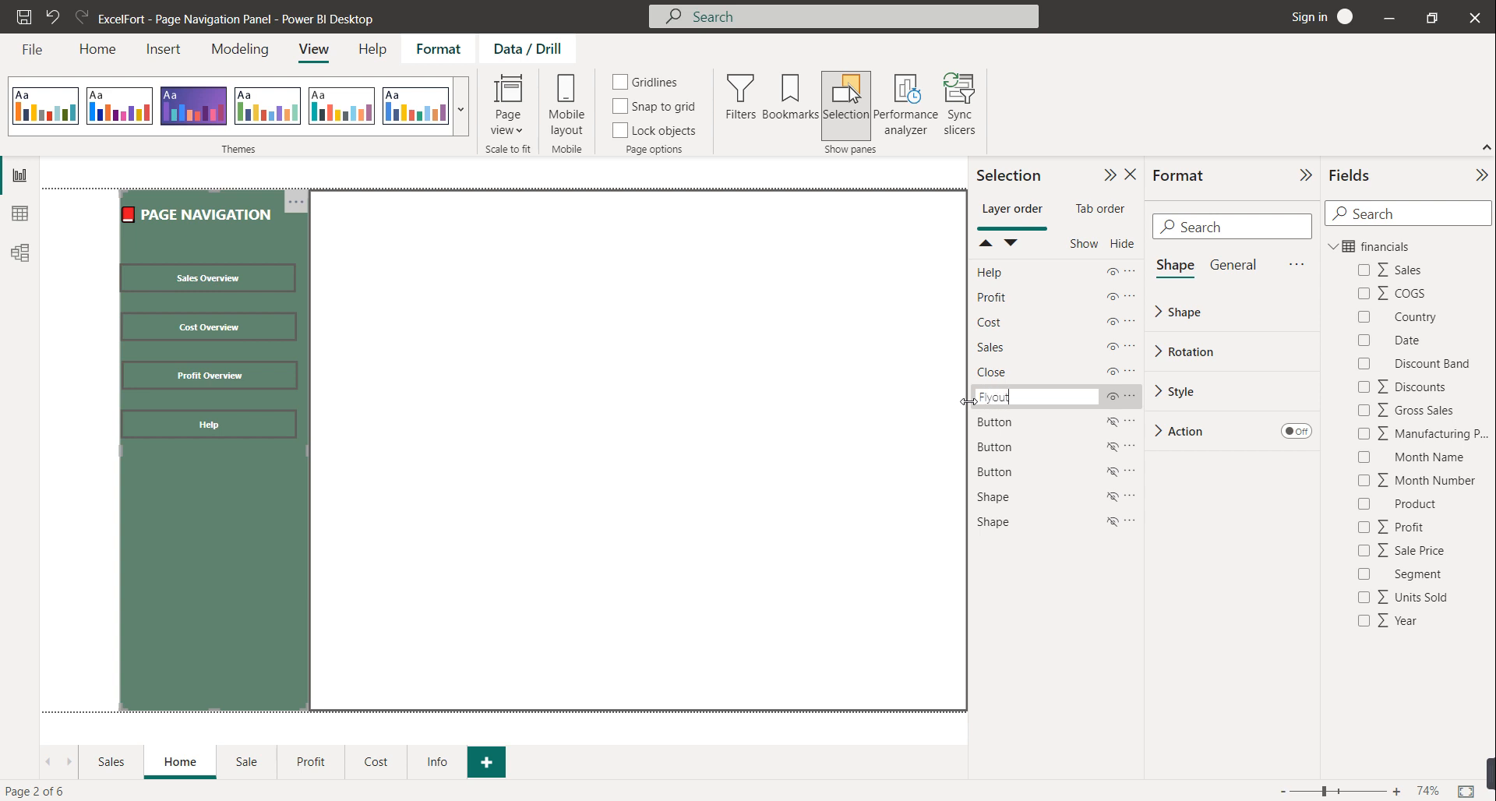
pyautogui.click(1047, 577)
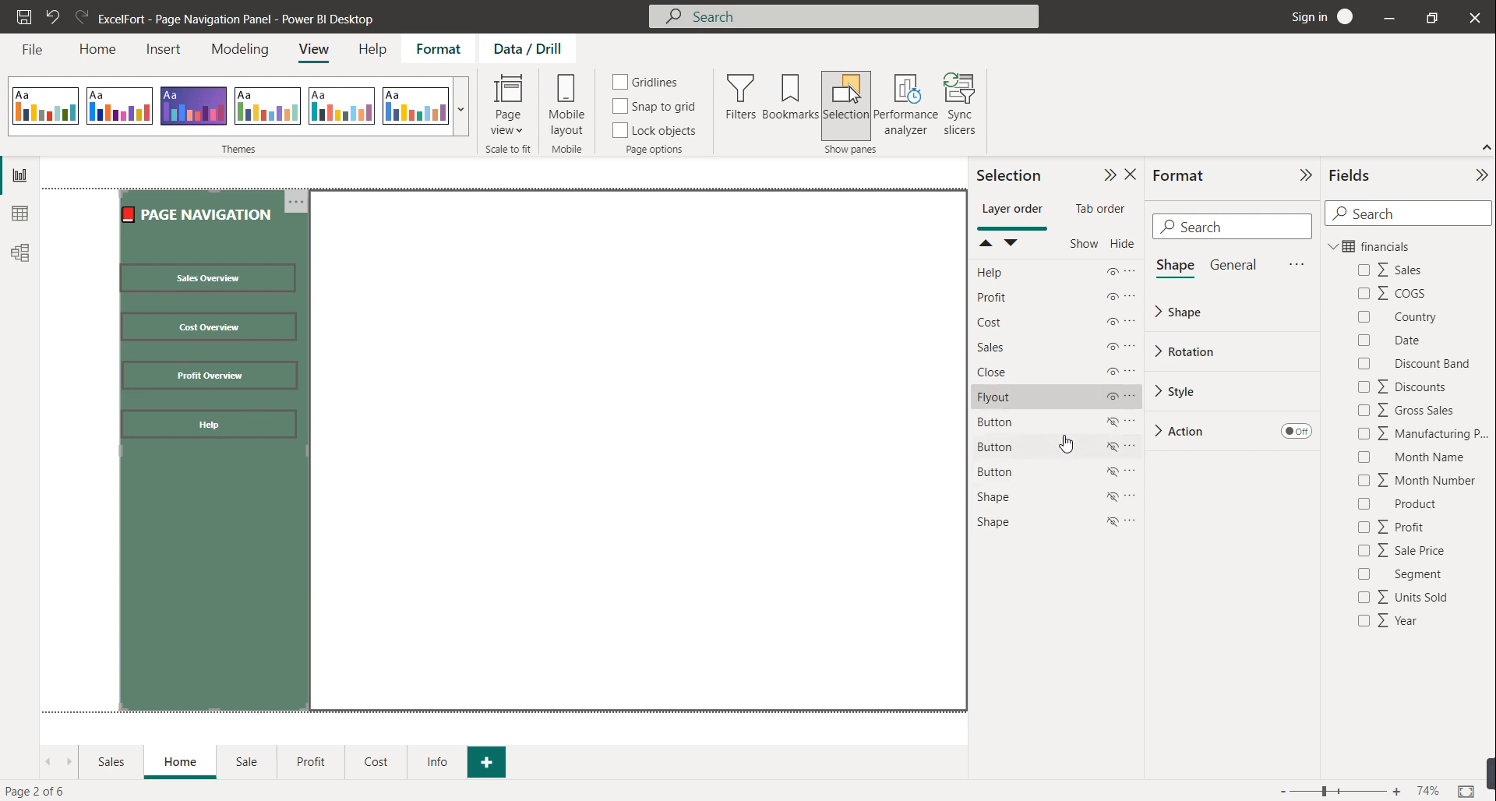
# Show the info and support icon layers and rename them Info and Support
pyautogui.click(1112, 425)
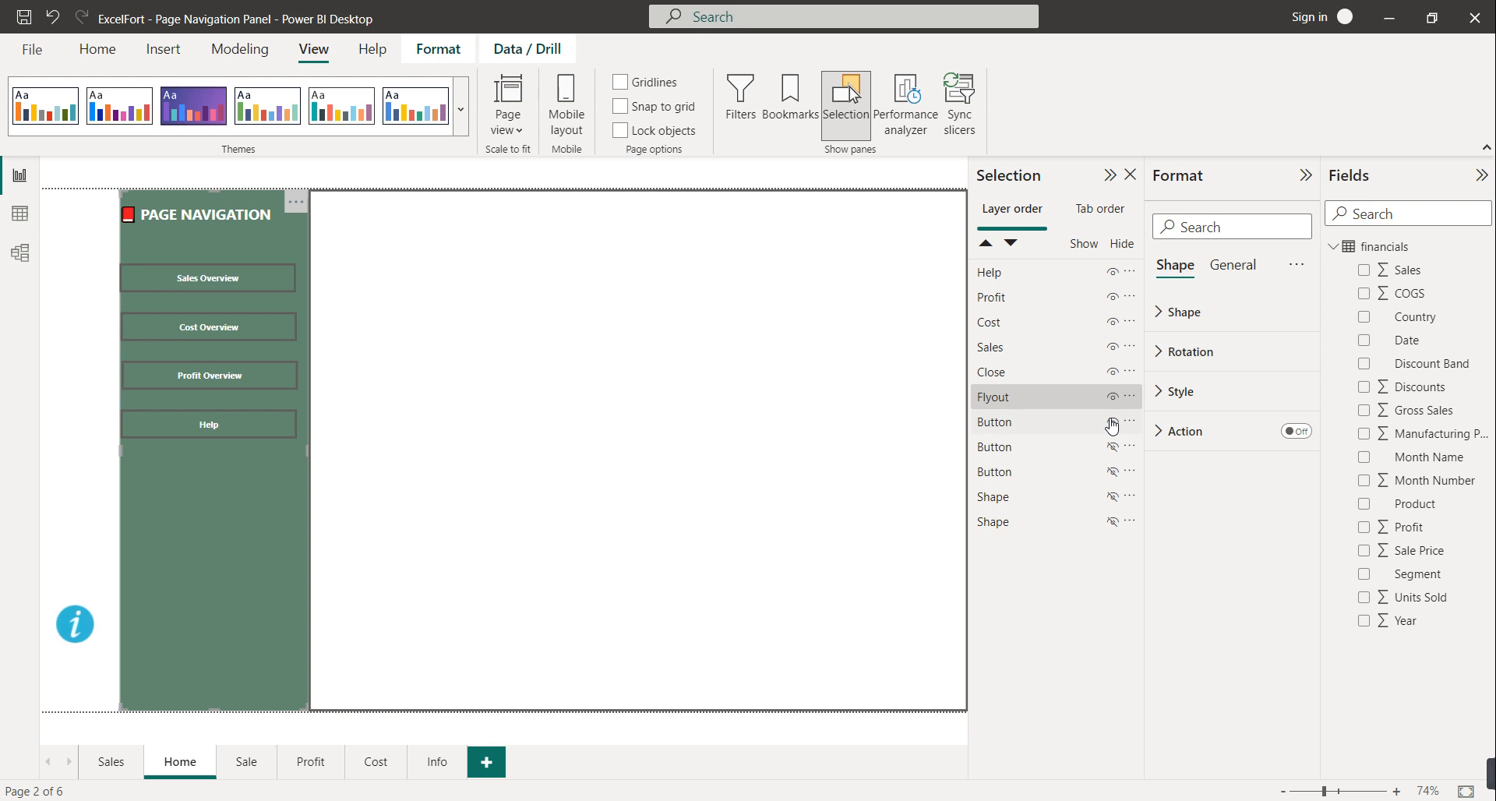
pyautogui.click(1003, 430)
pyautogui.click(1003, 436)
pyautogui.click(1002, 422)
pyautogui.doubleClick(1001, 422)
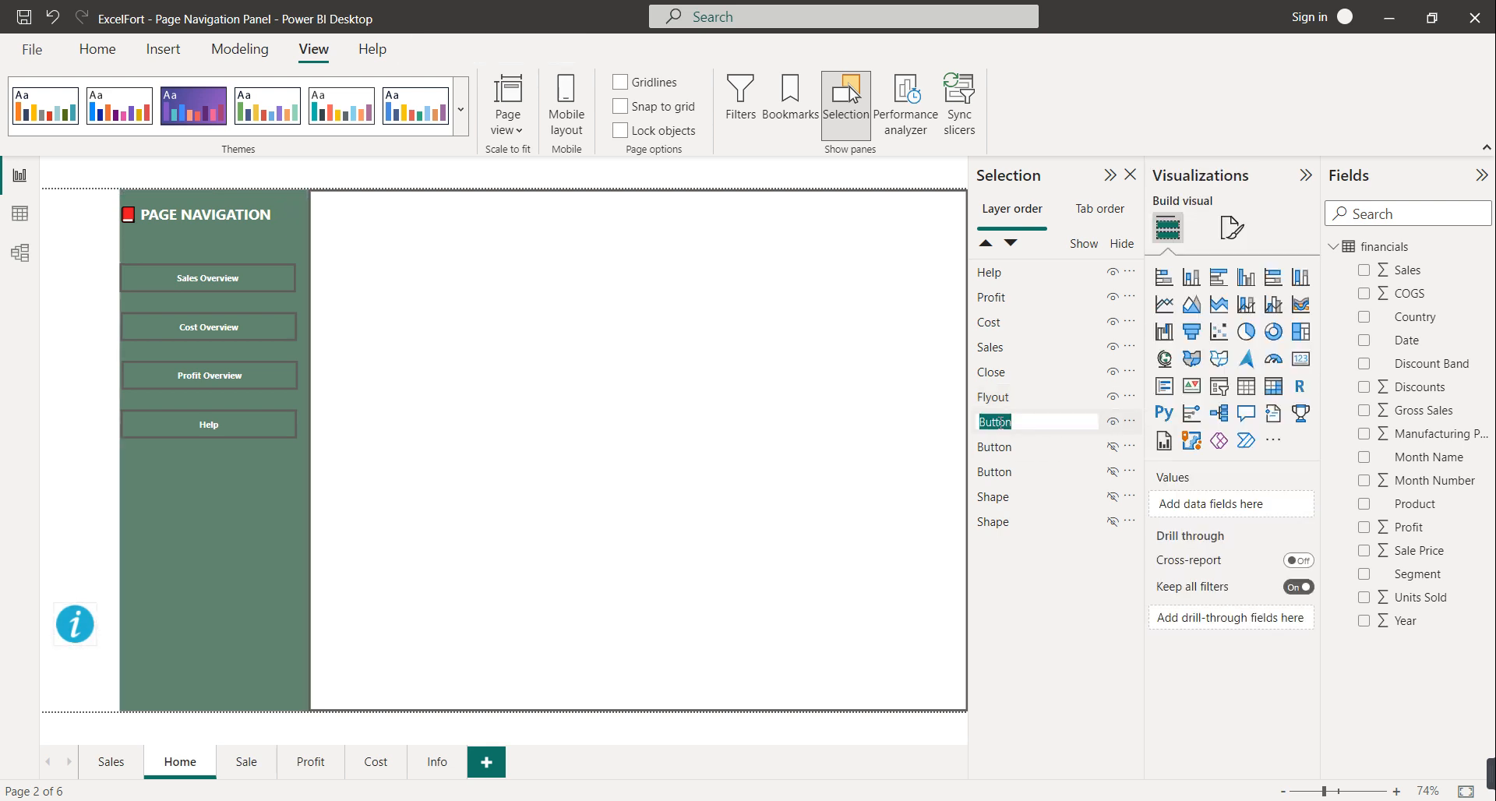
pyautogui.press('BackSpace')
pyautogui.click(1114, 449)
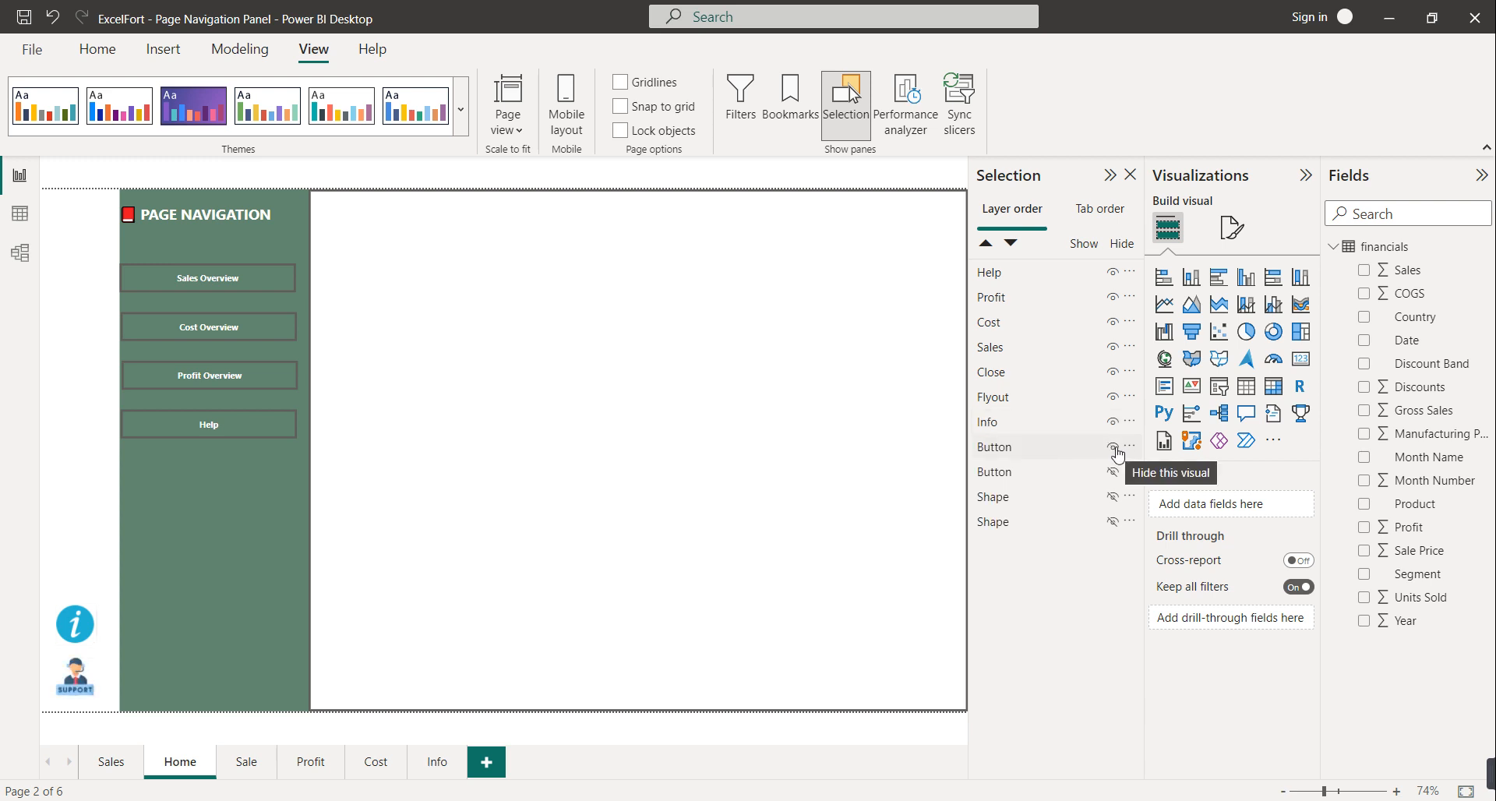
pyautogui.doubleClick(1012, 445)
pyautogui.write('Support')
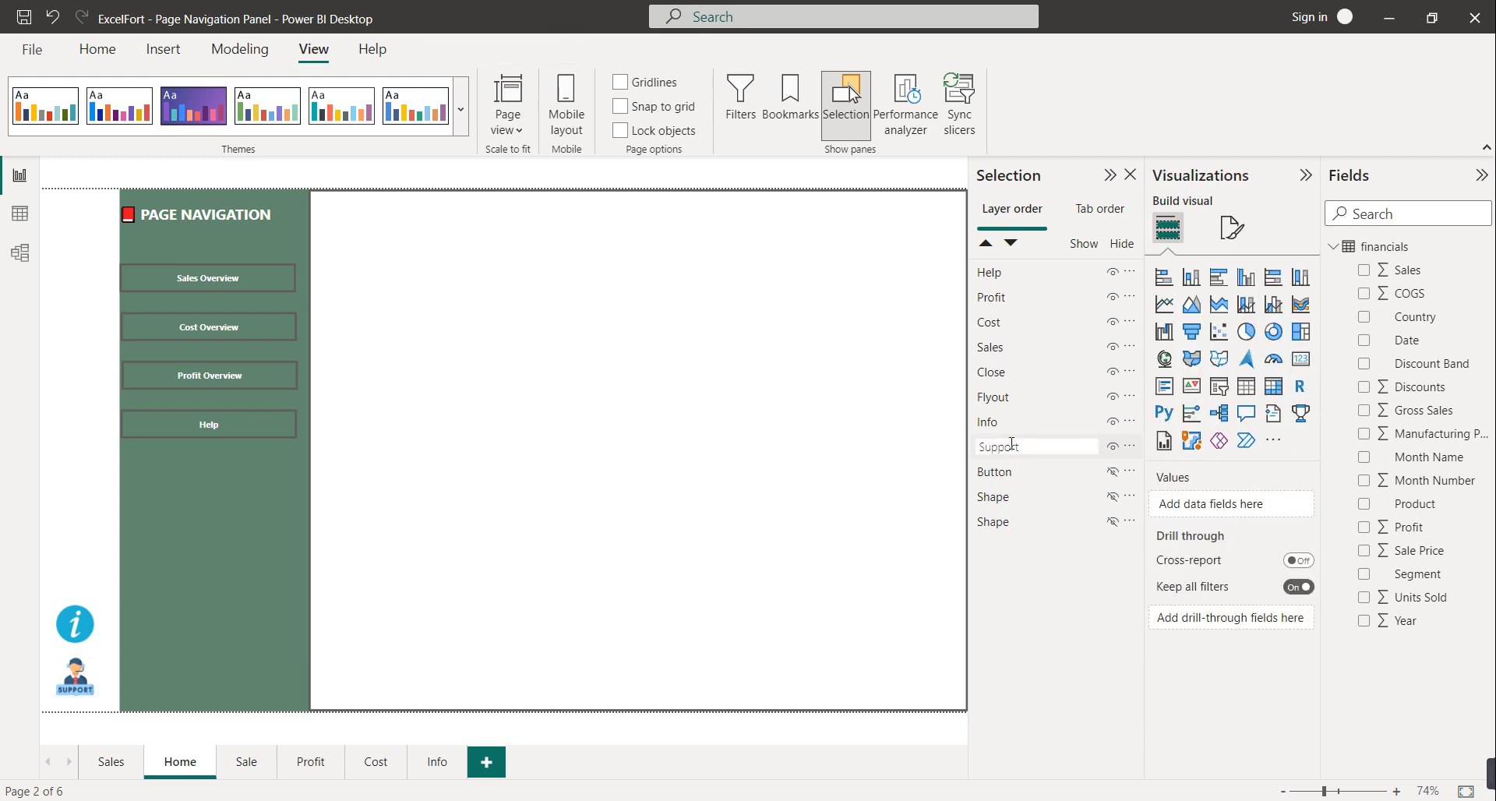
pyautogui.click(1042, 638)
# Show the menu icon and two background shapes, renaming them Menu, BG2 and BG1
pyautogui.click(1113, 473)
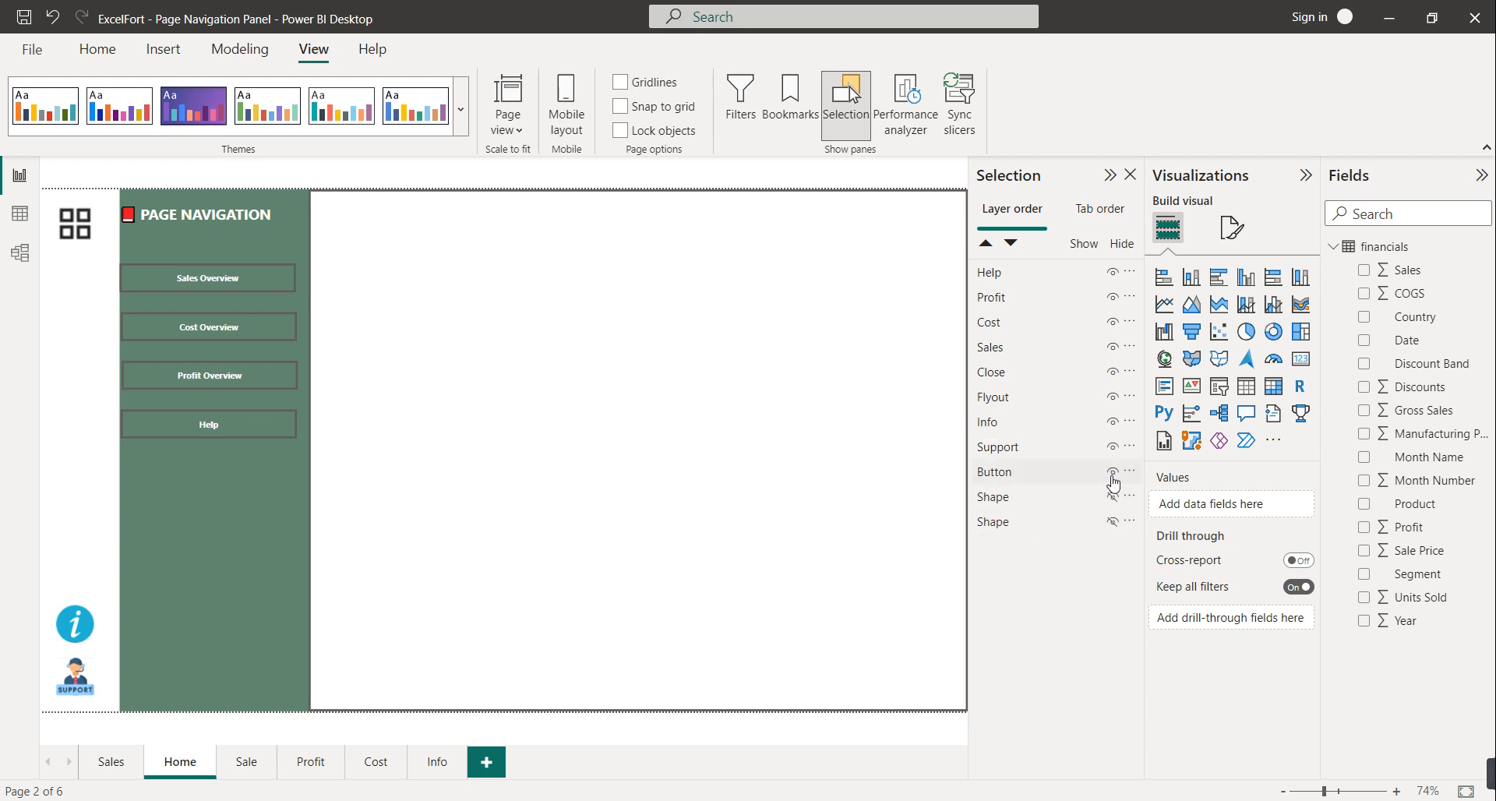
pyautogui.doubleClick(1005, 472)
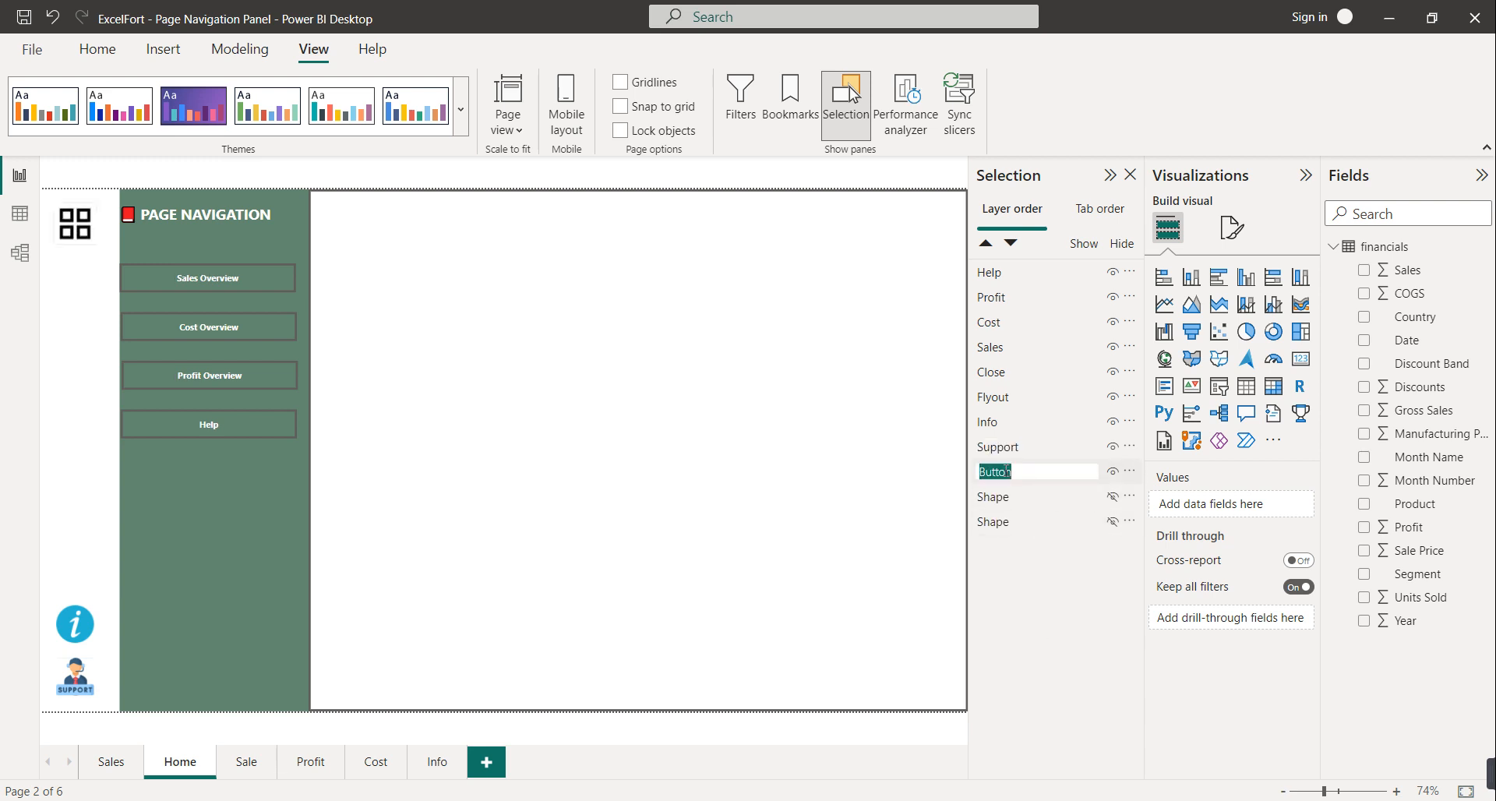
pyautogui.write('Menu')
pyautogui.doubleClick(1030, 498)
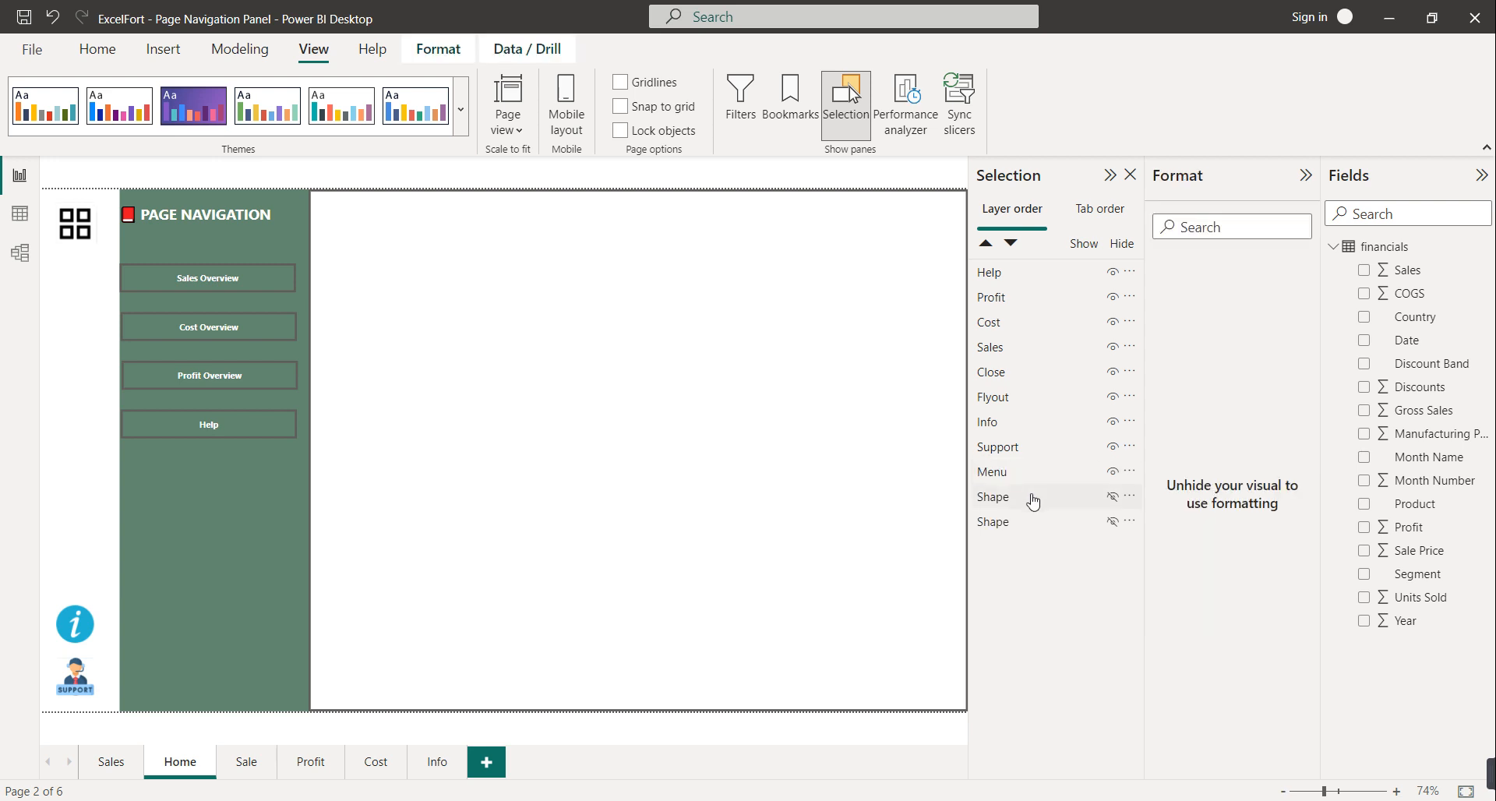
pyautogui.click(1113, 498)
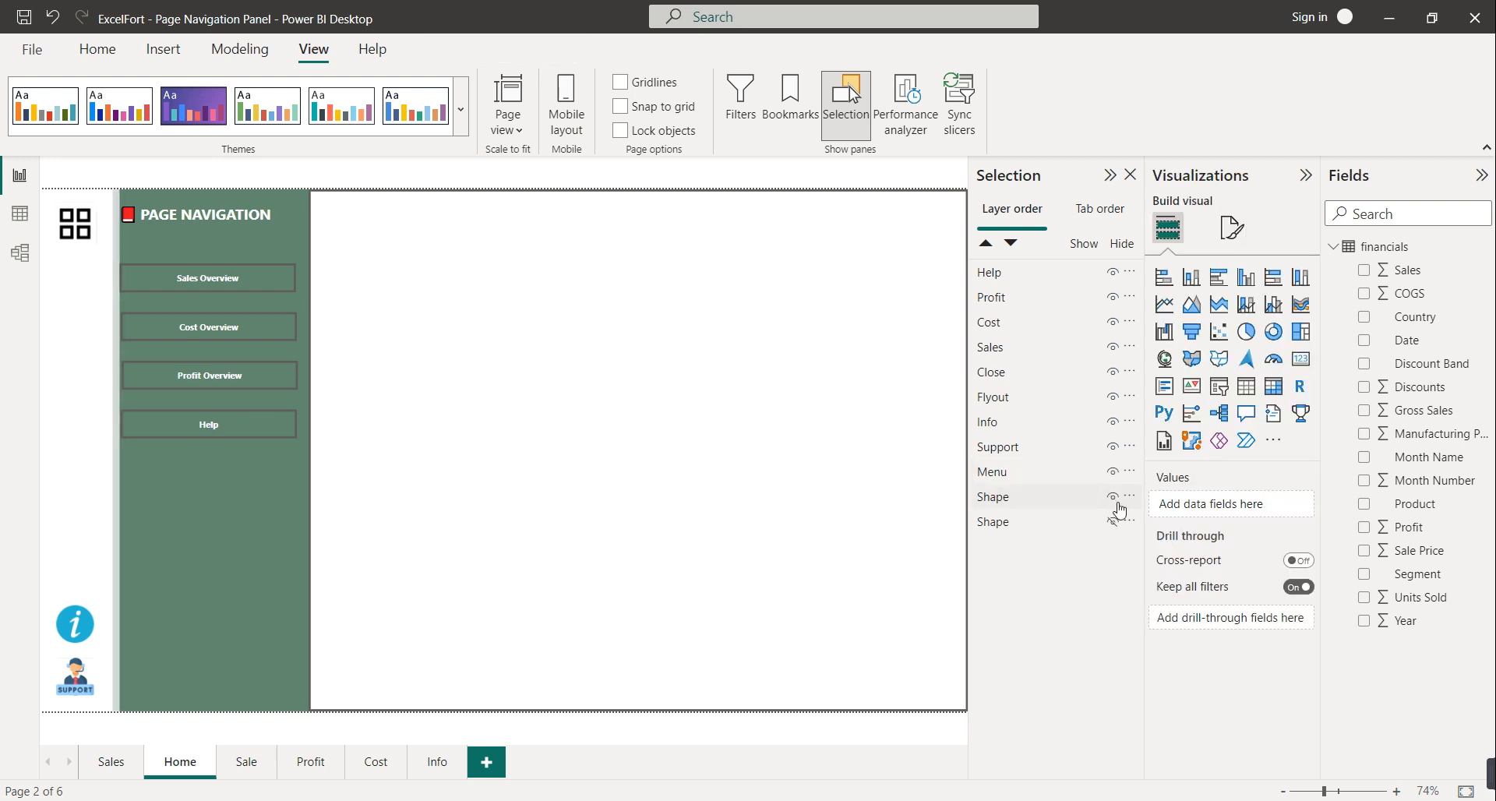
pyautogui.doubleClick(1026, 501)
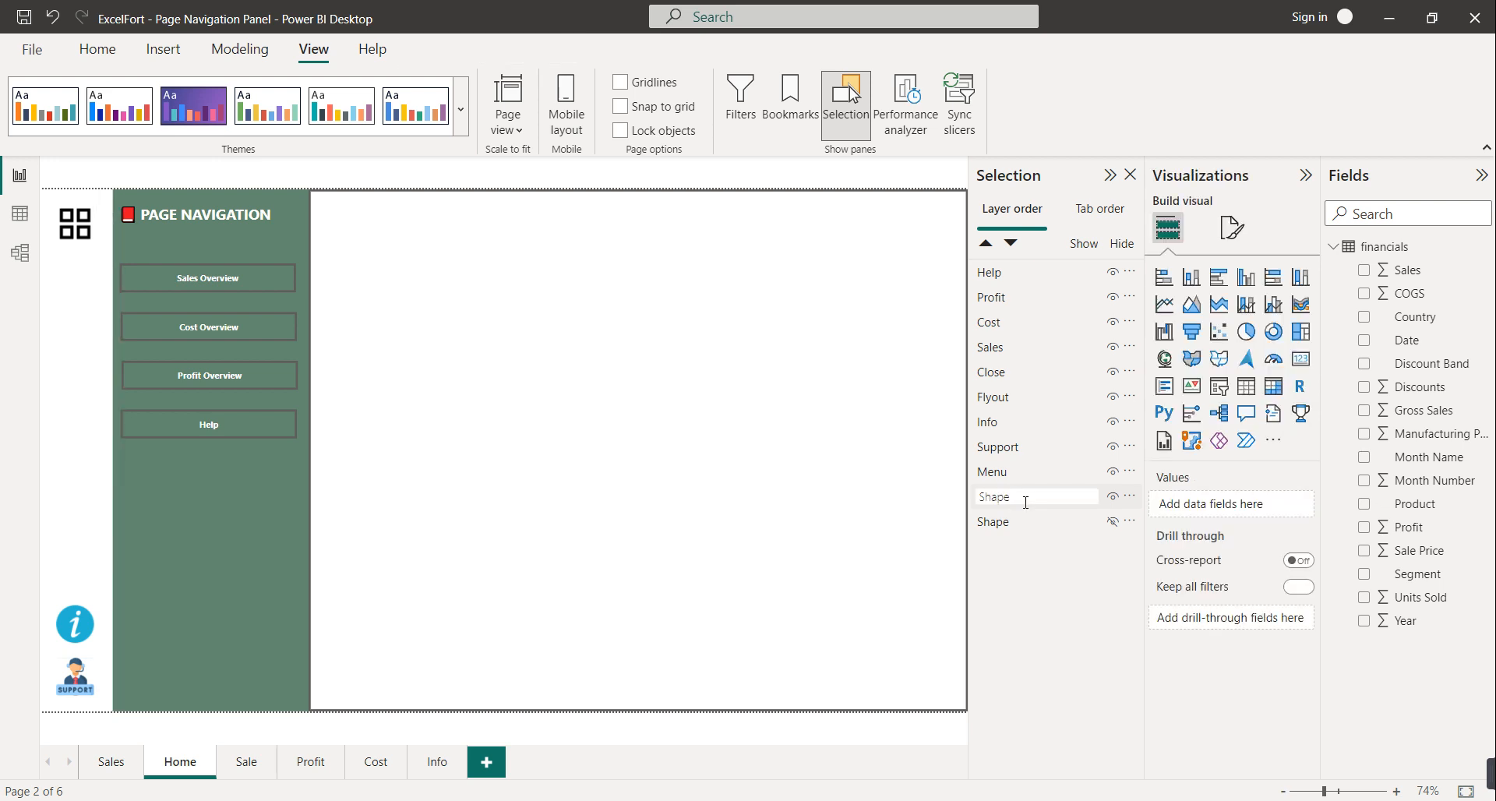
pyautogui.write('BG2')
pyautogui.click(1113, 521)
pyautogui.click(1004, 533)
pyautogui.doubleClick(1004, 530)
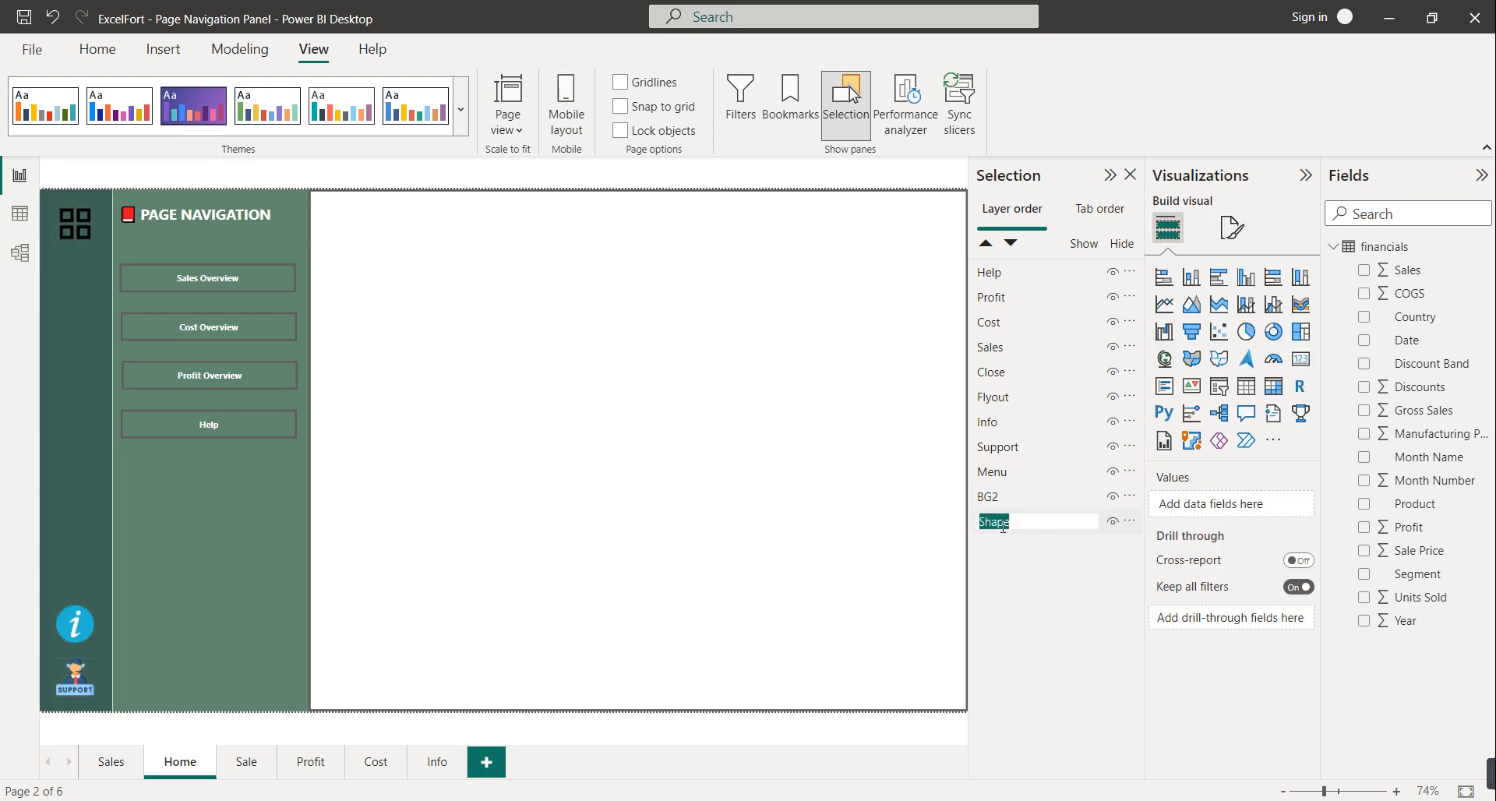
pyautogui.write('BG1')
# Group the BG1 and BG2 background layers together
pyautogui.click(1012, 557)
pyautogui.click(1003, 524)
pyautogui.click(1005, 529)
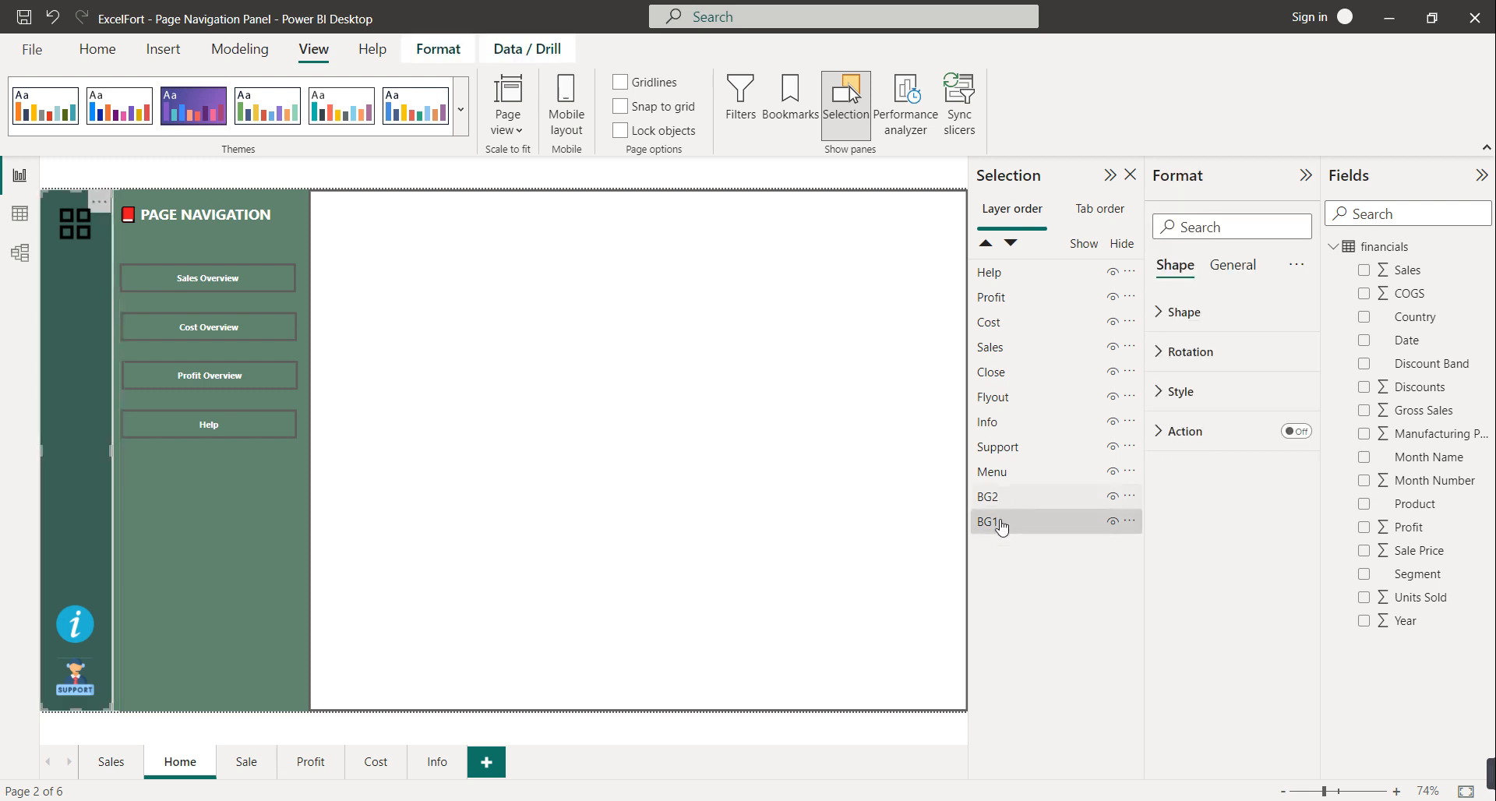
pyautogui.click(1013, 499)
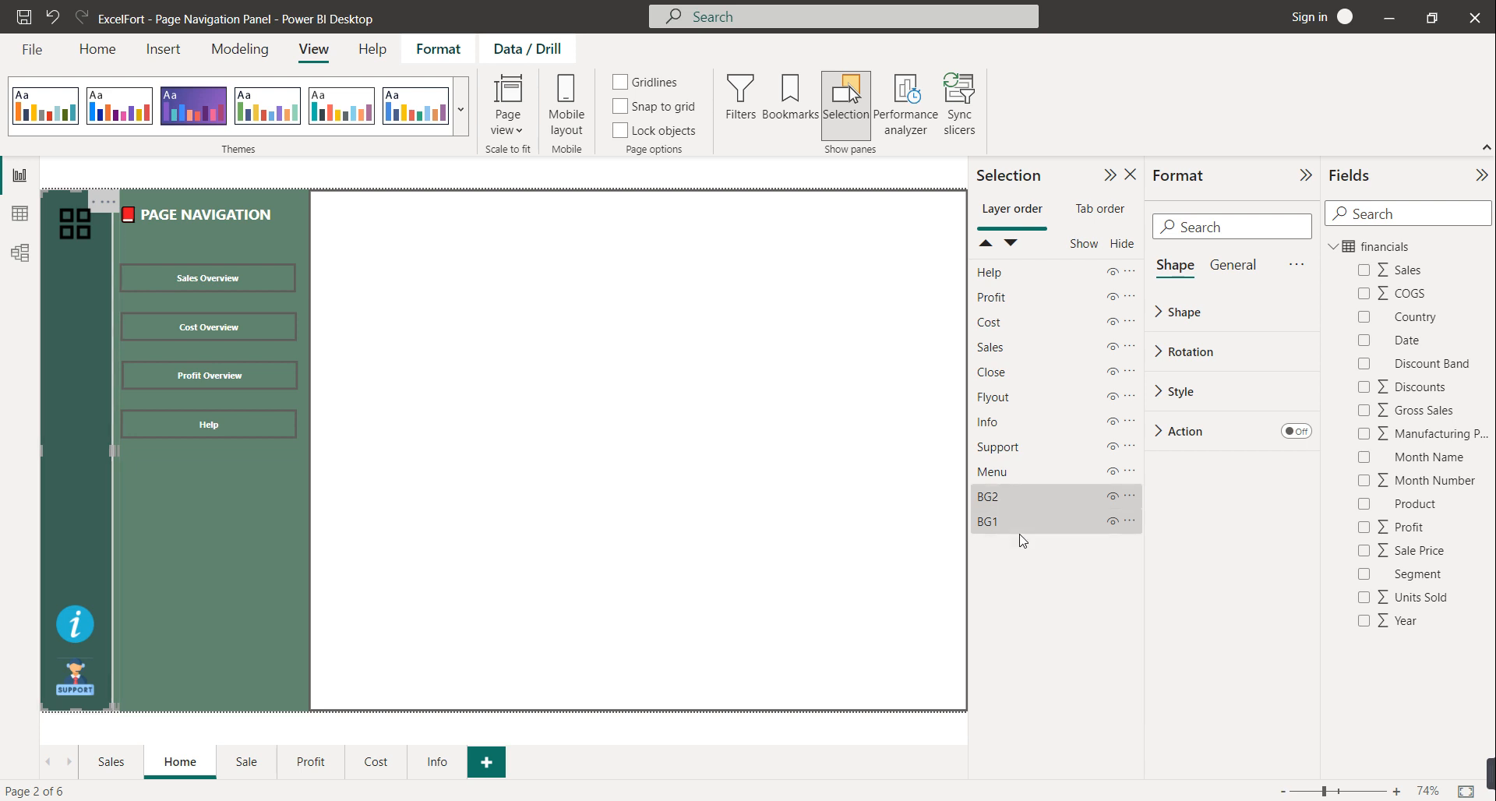
pyautogui.keyDown('ctrl'); pyautogui.click(1031, 529); pyautogui.keyUp('ctrl')
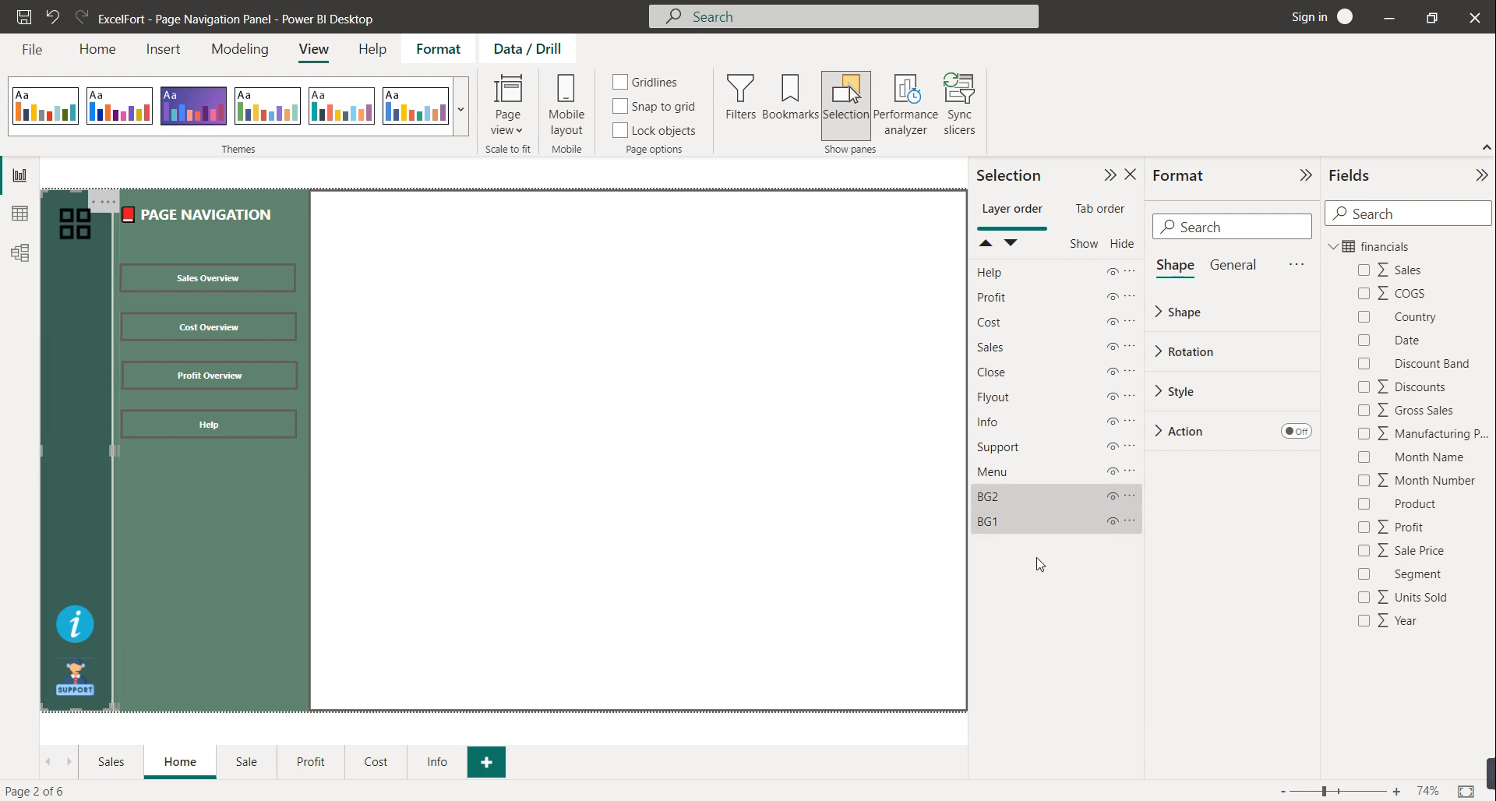
pyautogui.rightClick(1019, 522)
pyautogui.moveTo(1074, 542)
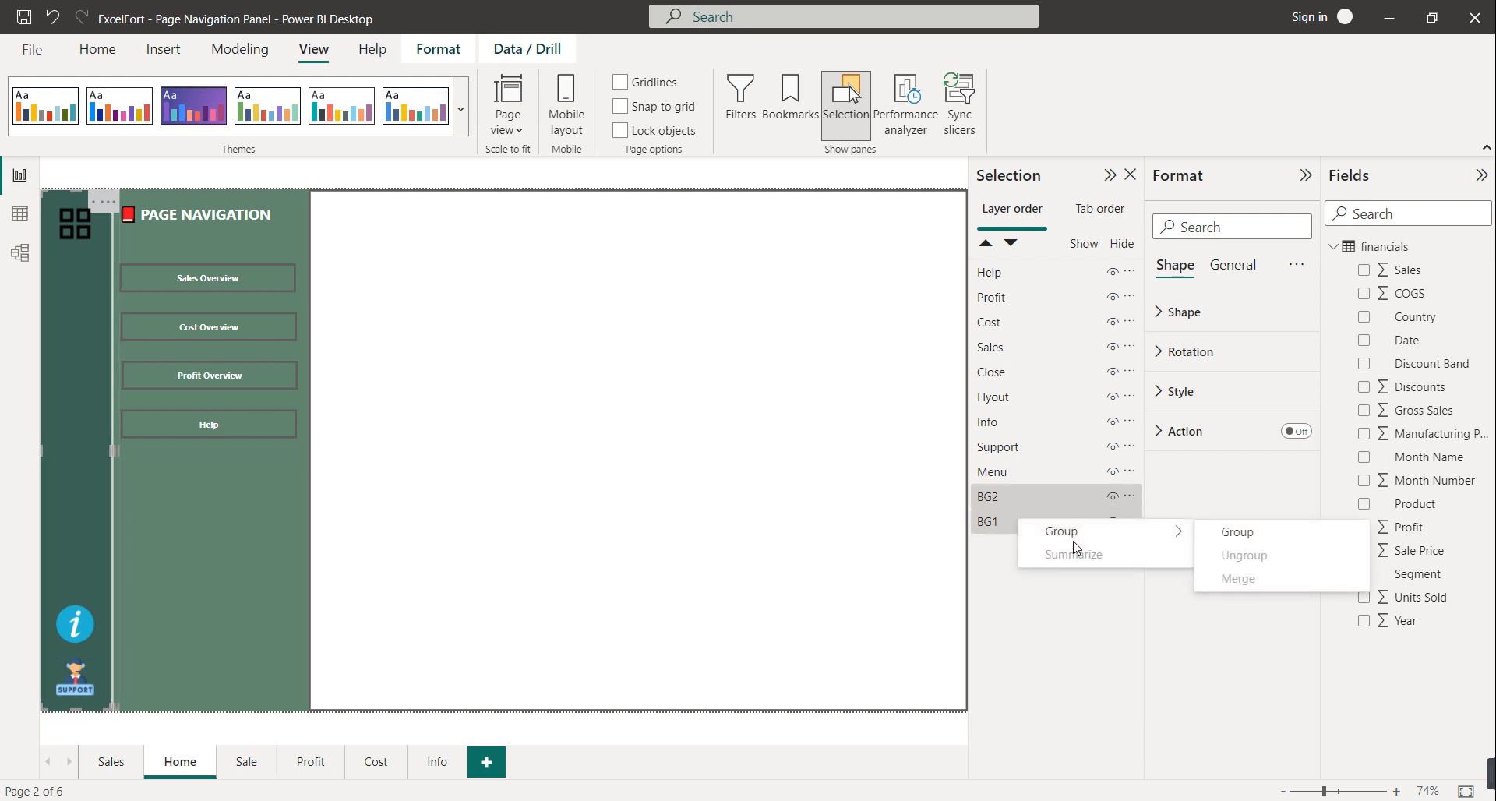
pyautogui.click(1229, 537)
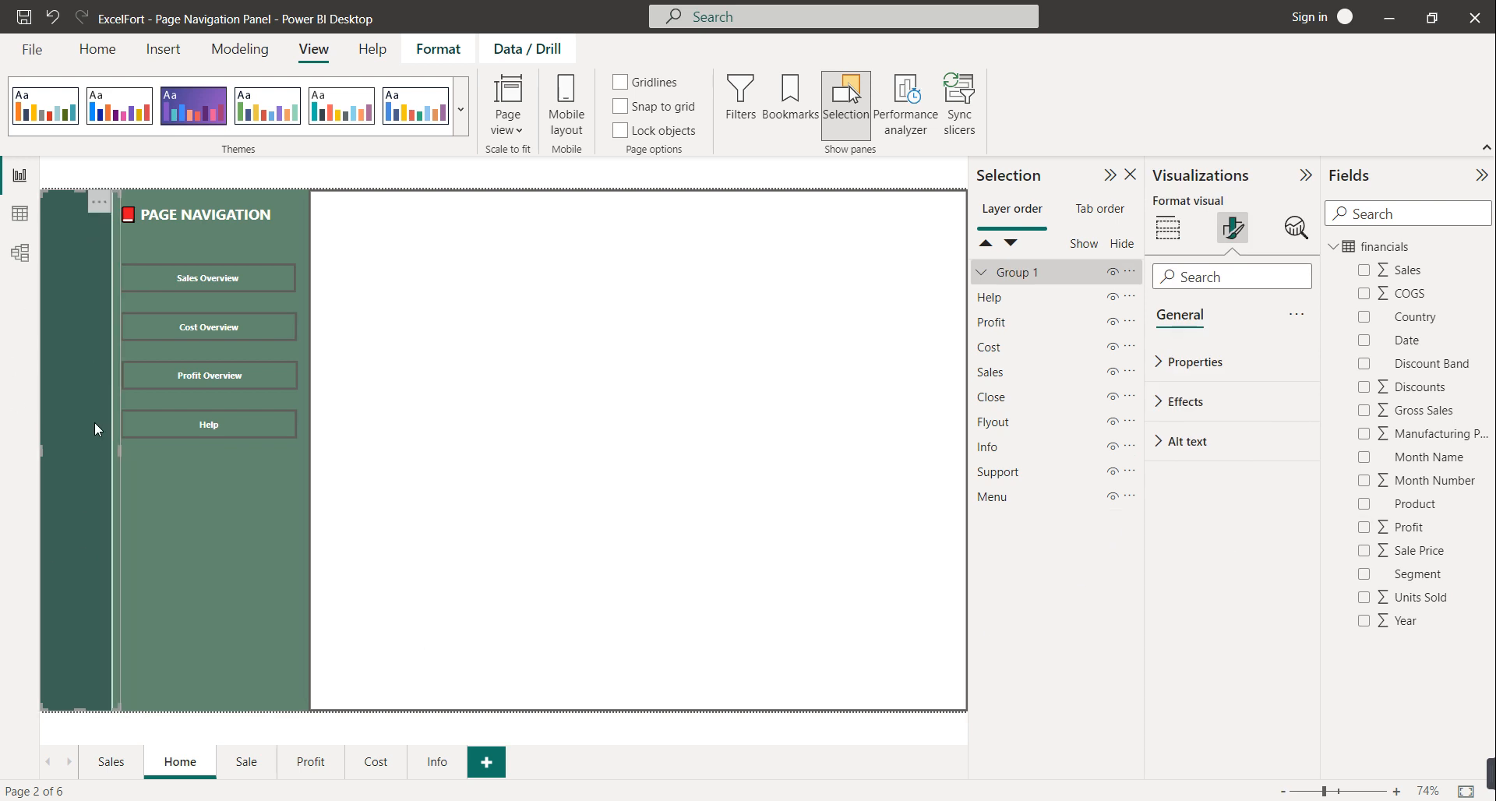
# Group the Menu, Info and Support icon layers and rename the new group MenuButton
pyautogui.click(1000, 503)
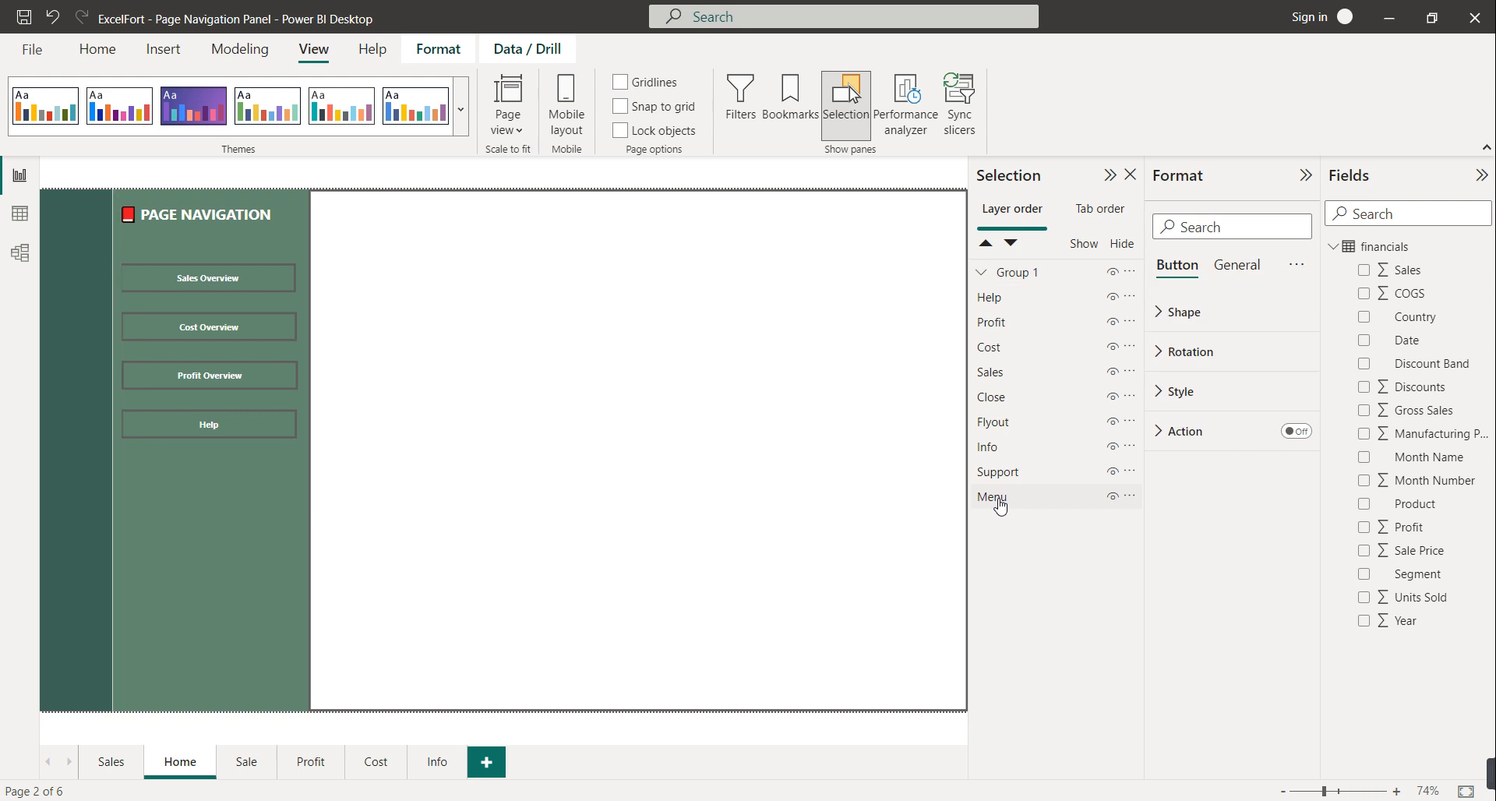
pyautogui.keyDown('ctrl'); pyautogui.click(984, 450); pyautogui.keyUp('ctrl')
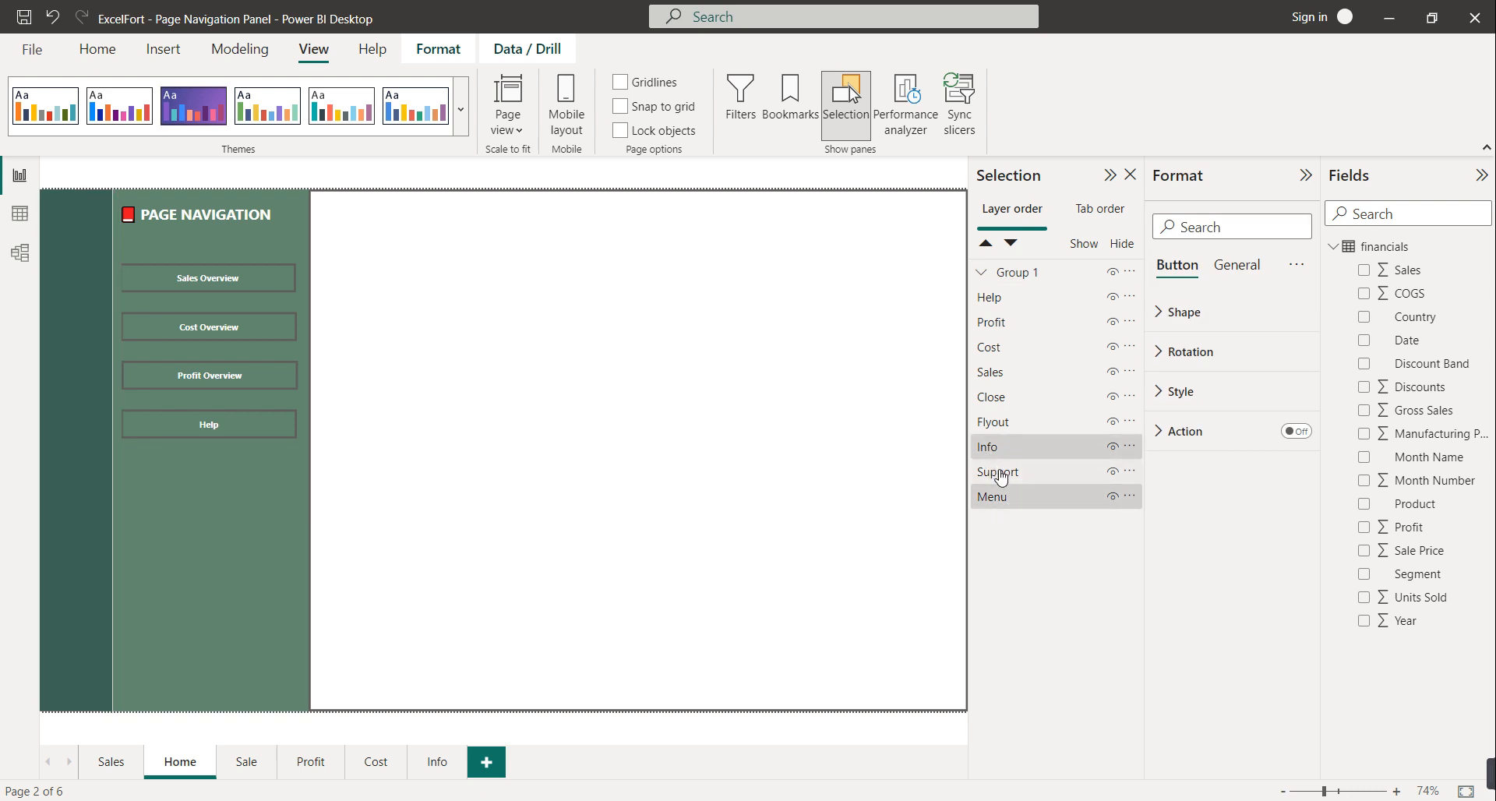
pyautogui.rightClick(1017, 471)
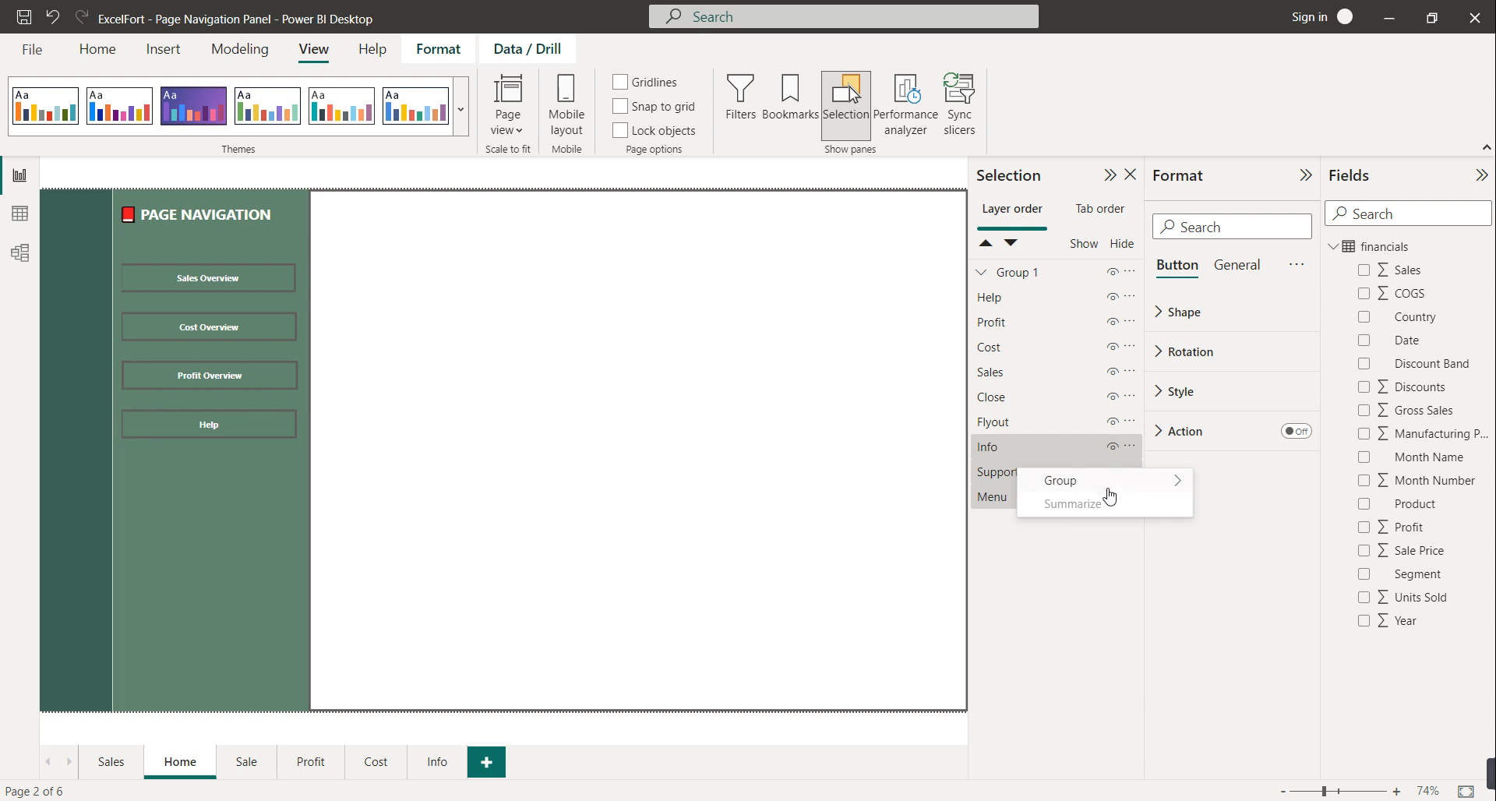
pyautogui.moveTo(1146, 483)
pyautogui.click(1233, 482)
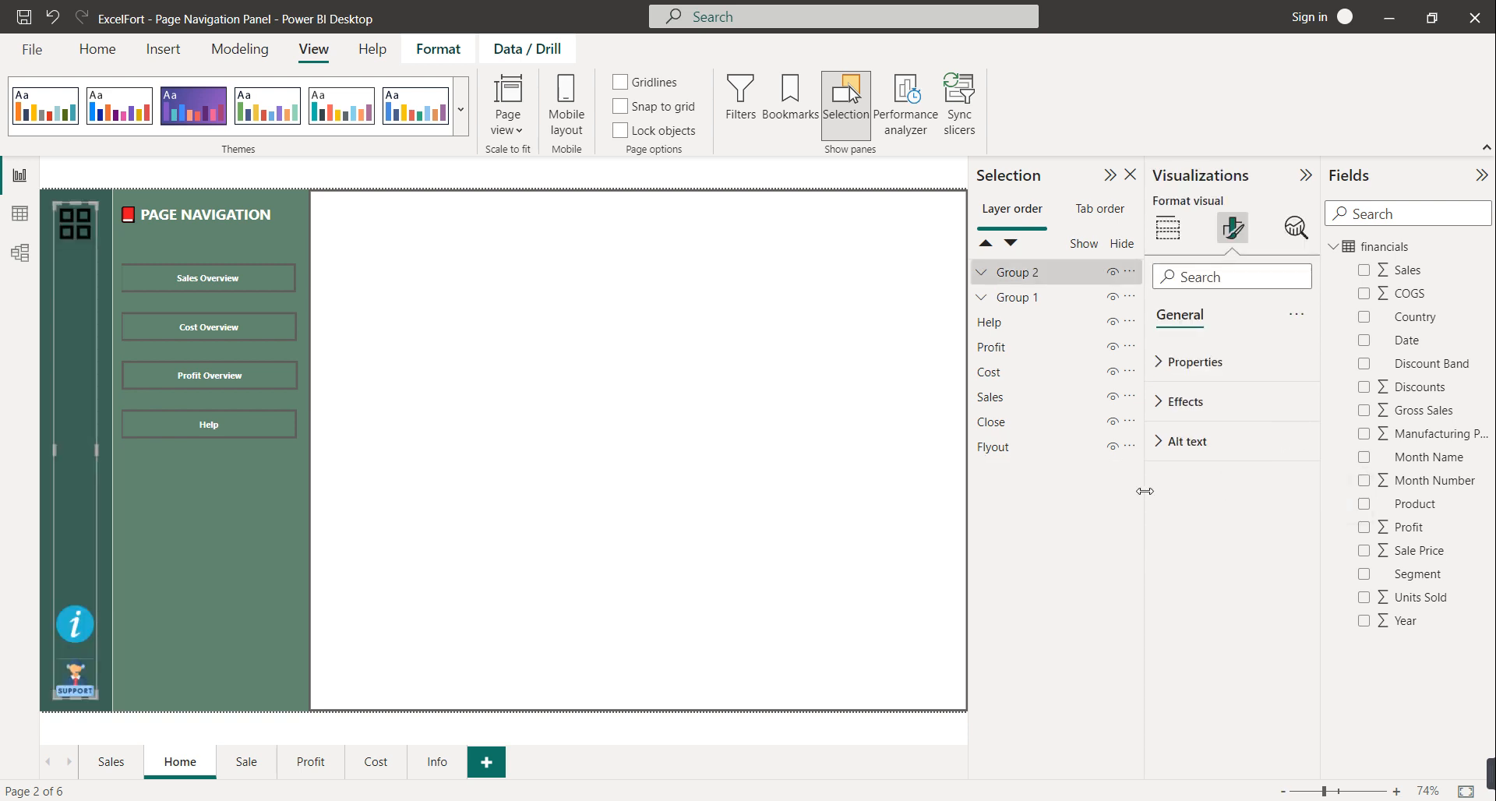
pyautogui.doubleClick(1019, 274)
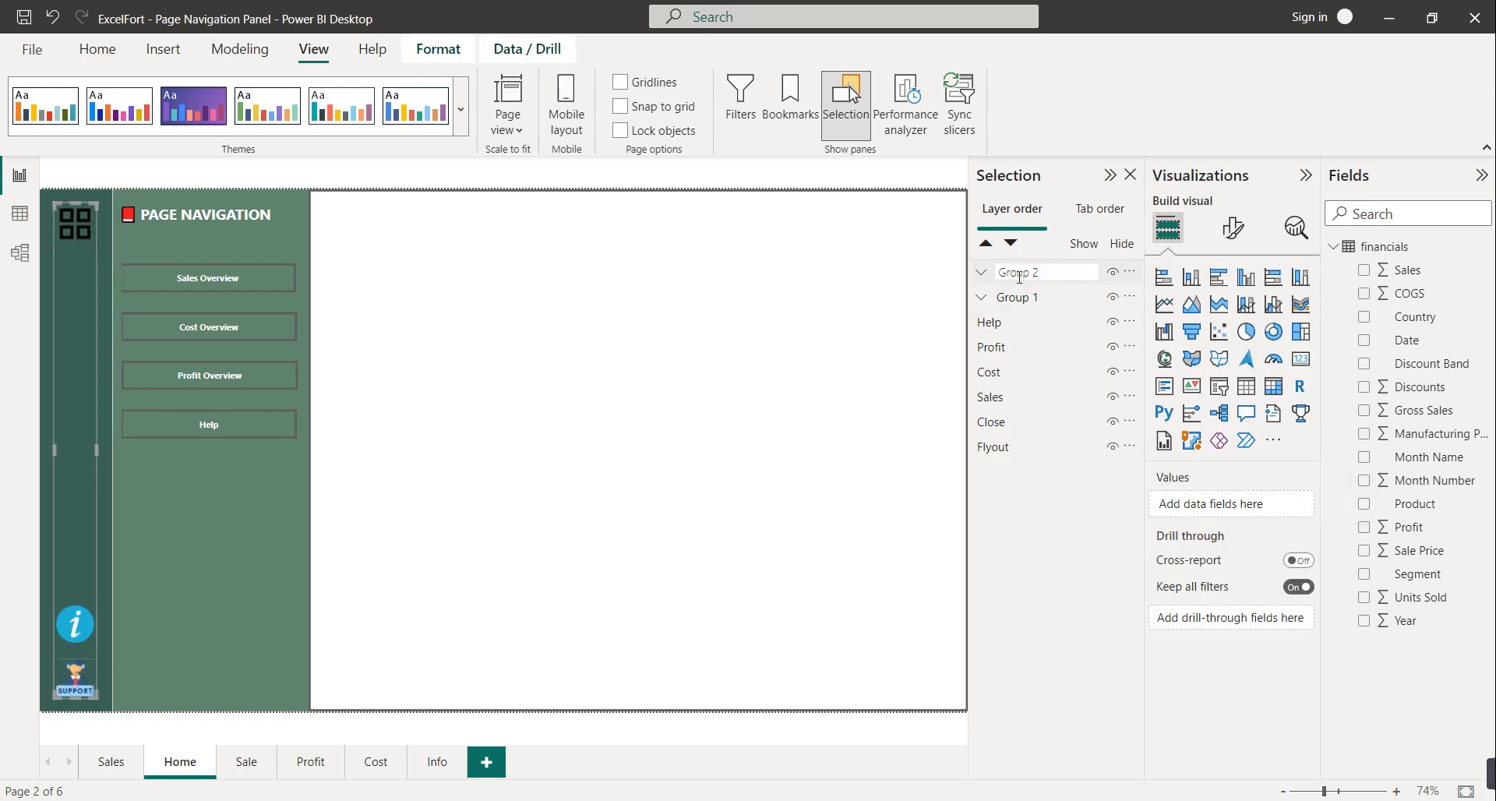
pyautogui.write('MenuButton')
# Select the Help, Profit, Cost, Sales and Close layers, move Close below Flyout, and group them
pyautogui.press('Return')
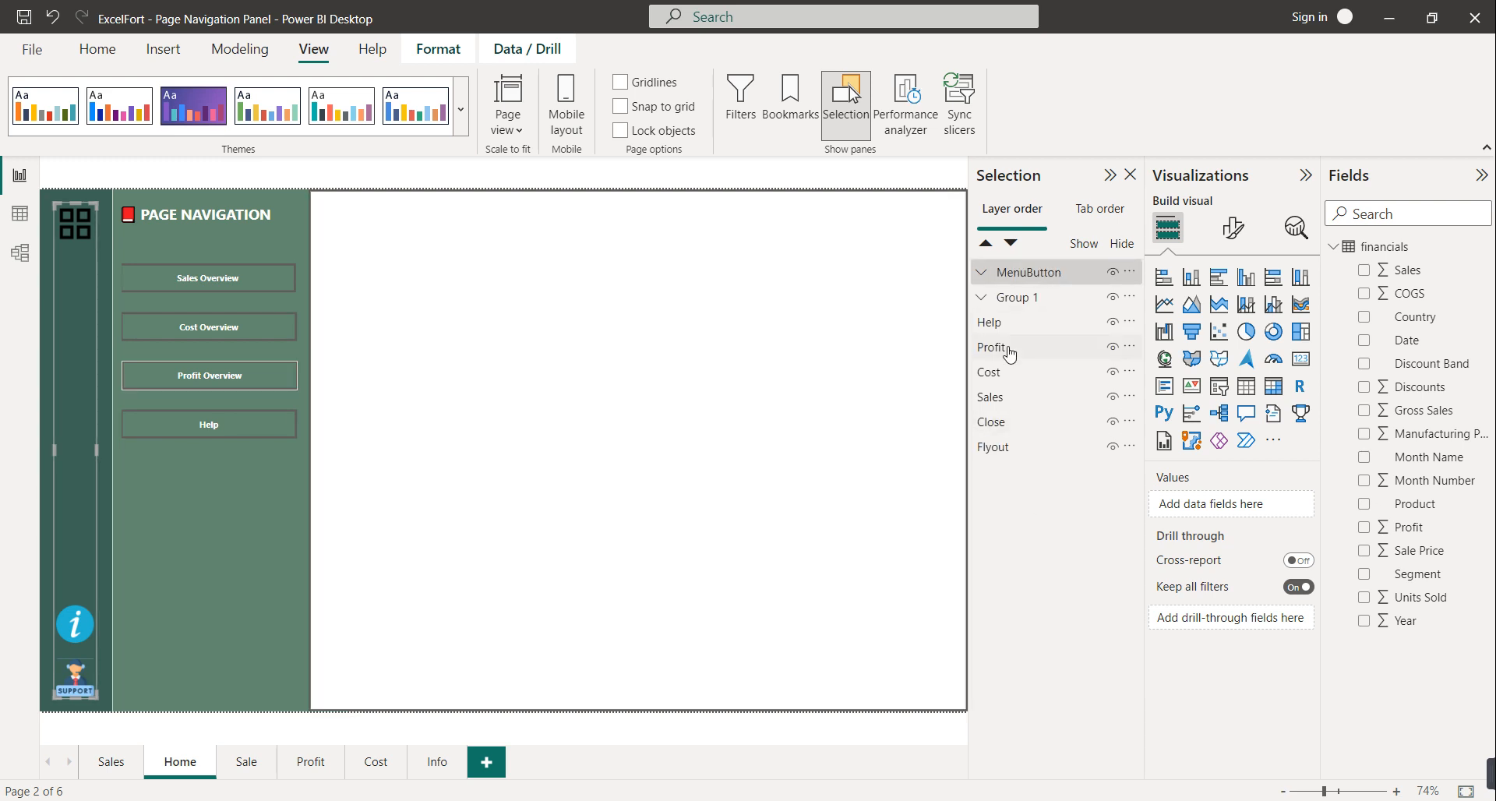
pyautogui.click(991, 323)
pyautogui.keyDown('ctrl'); pyautogui.click(994, 347); pyautogui.keyUp('ctrl')
pyautogui.keyDown('ctrl'); pyautogui.click(995, 372); pyautogui.keyUp('ctrl')
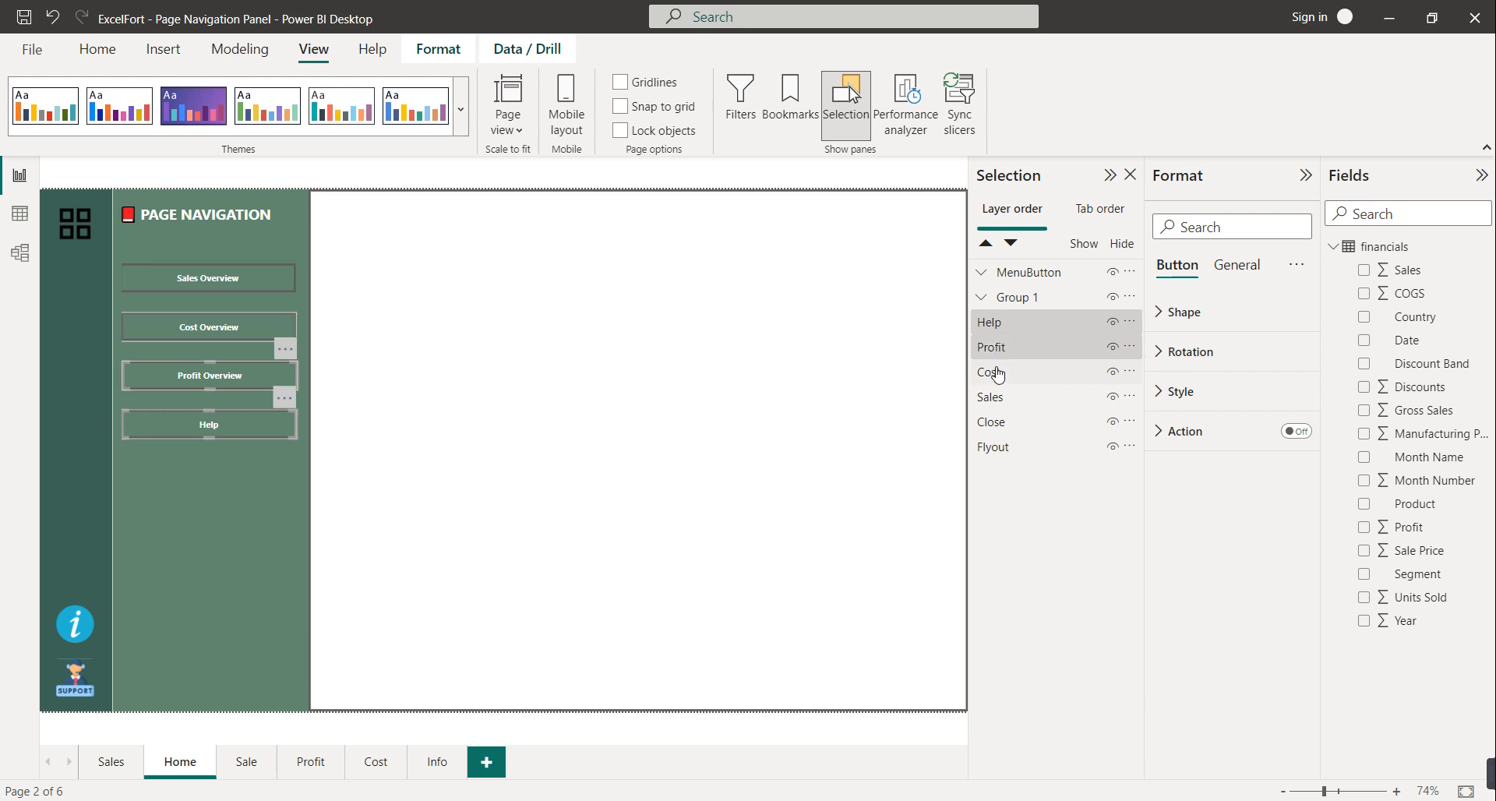
pyautogui.keyDown('ctrl'); pyautogui.click(1001, 399); pyautogui.keyUp('ctrl')
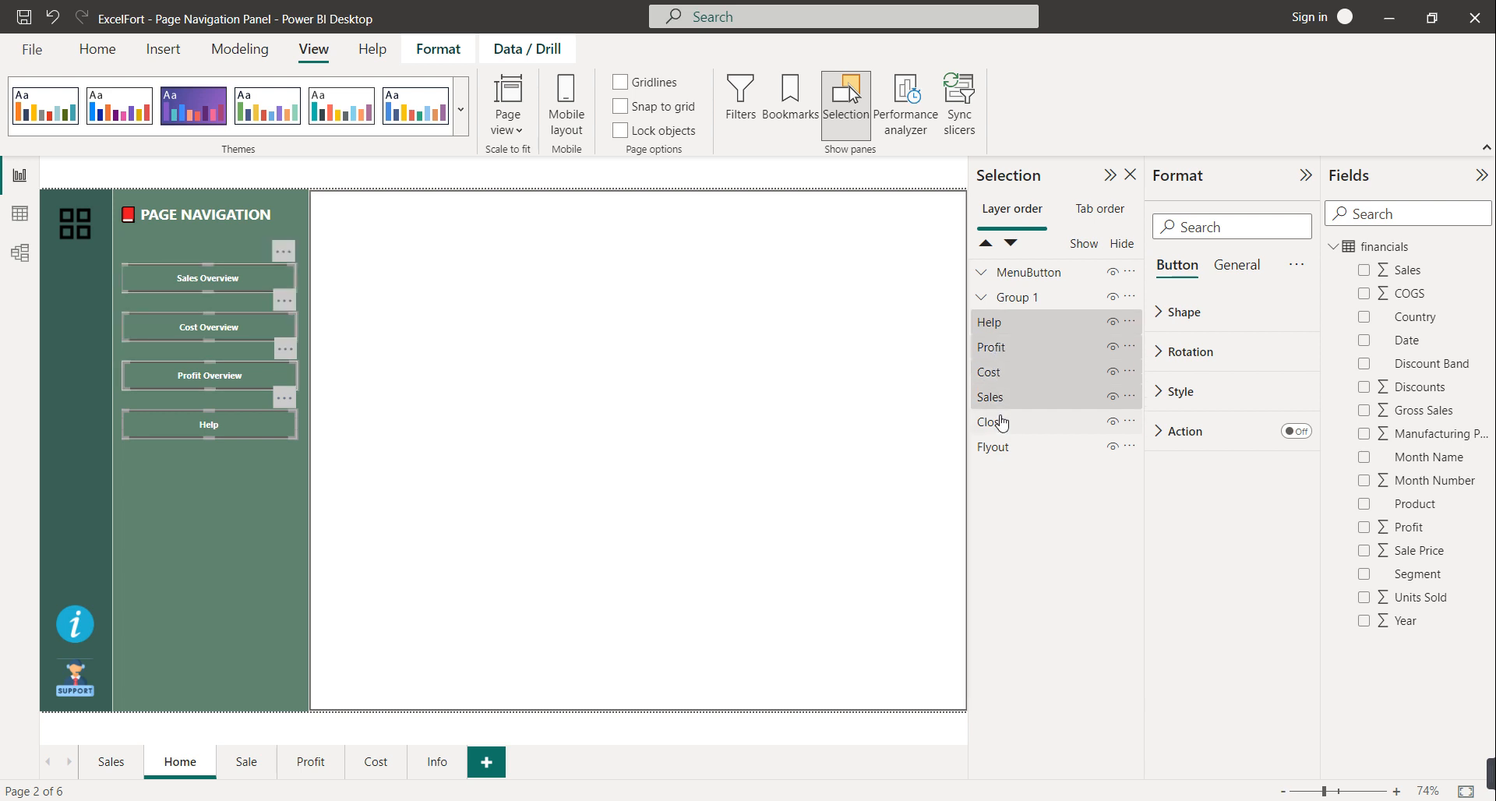
pyautogui.keyDown('ctrl'); pyautogui.click(999, 423); pyautogui.keyUp('ctrl')
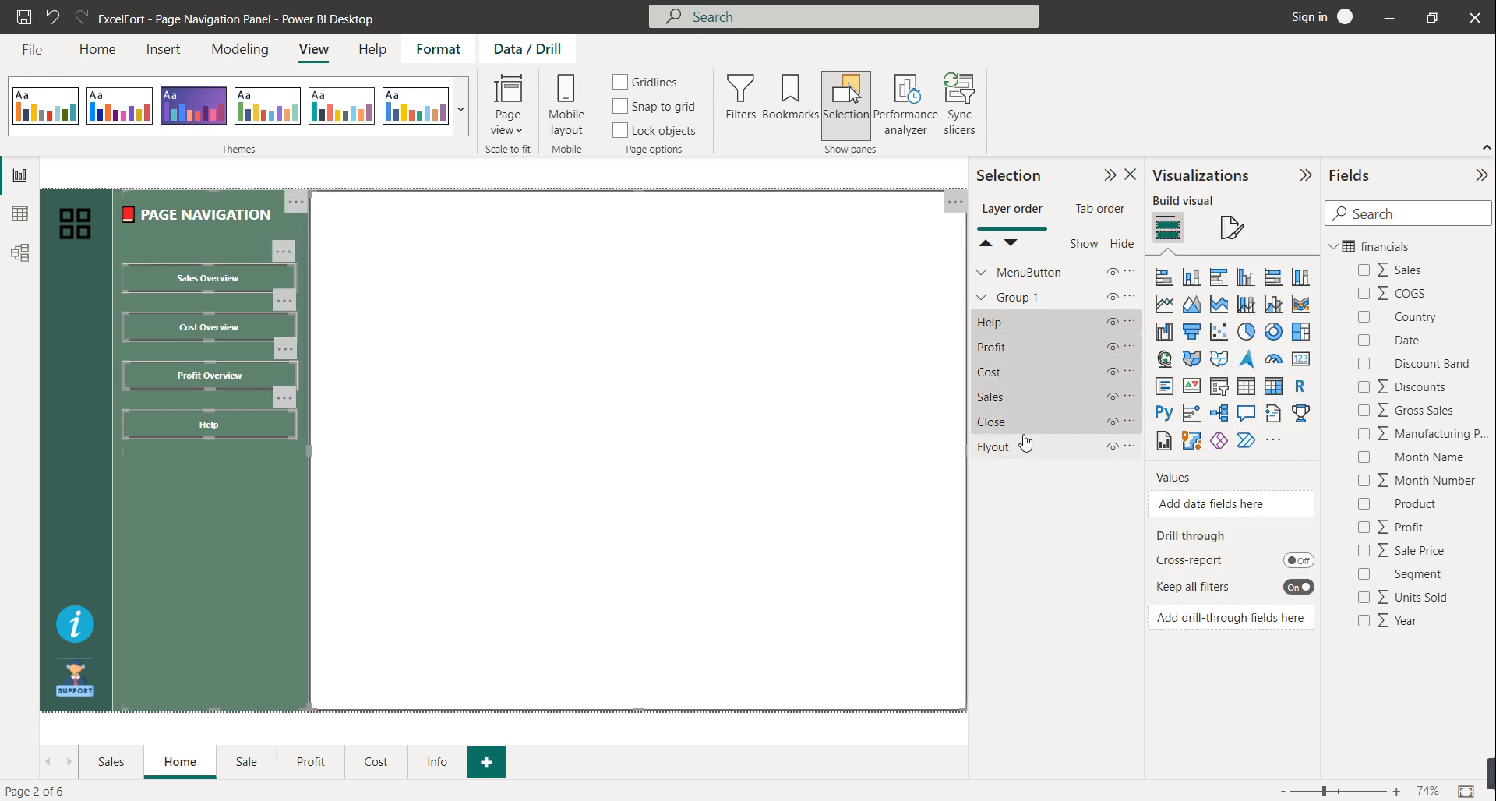
pyautogui.moveTo(1013, 441); pyautogui.dragTo(1011, 452)
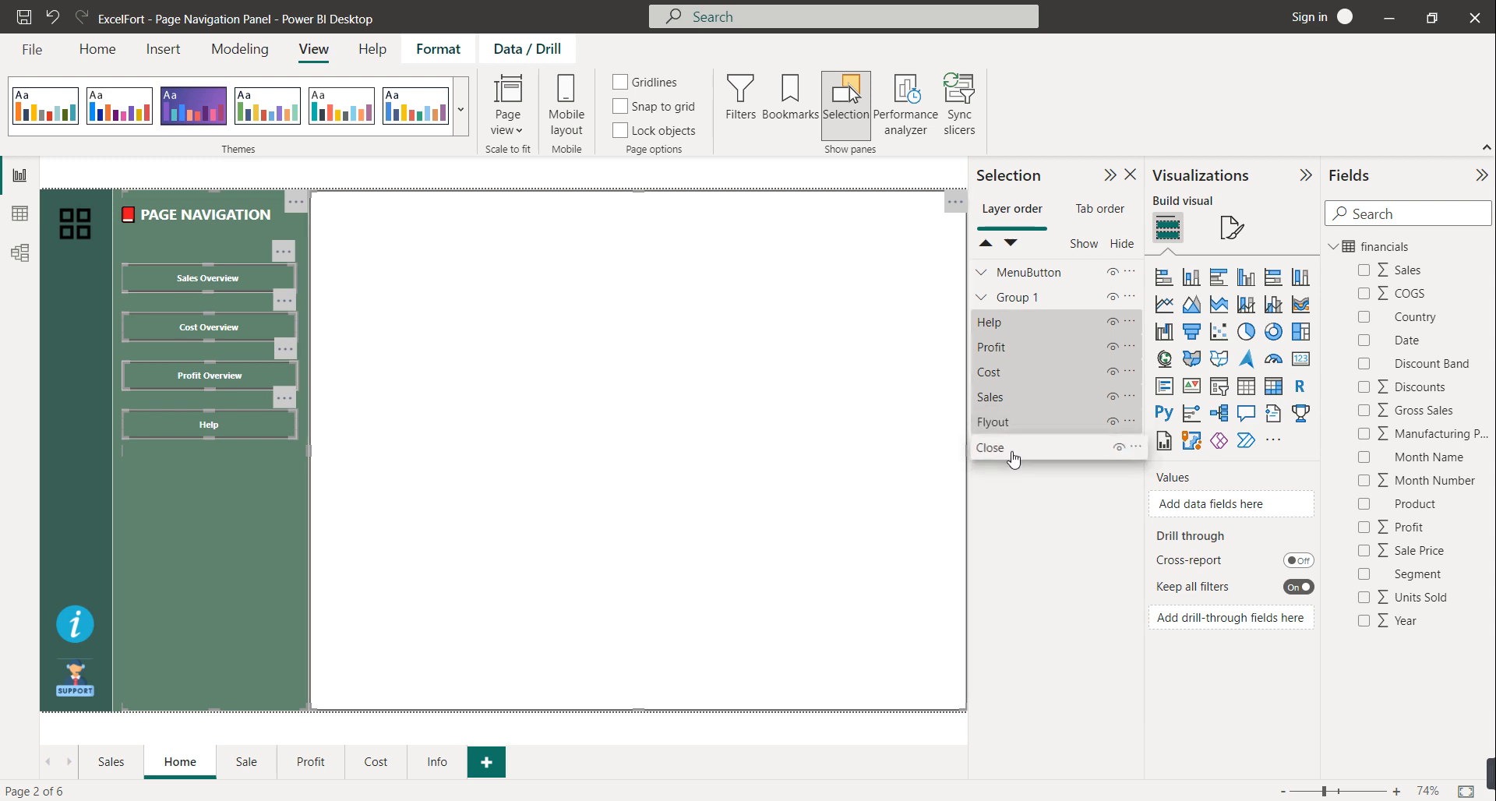
pyautogui.rightClick(1010, 449)
pyautogui.moveTo(1167, 466)
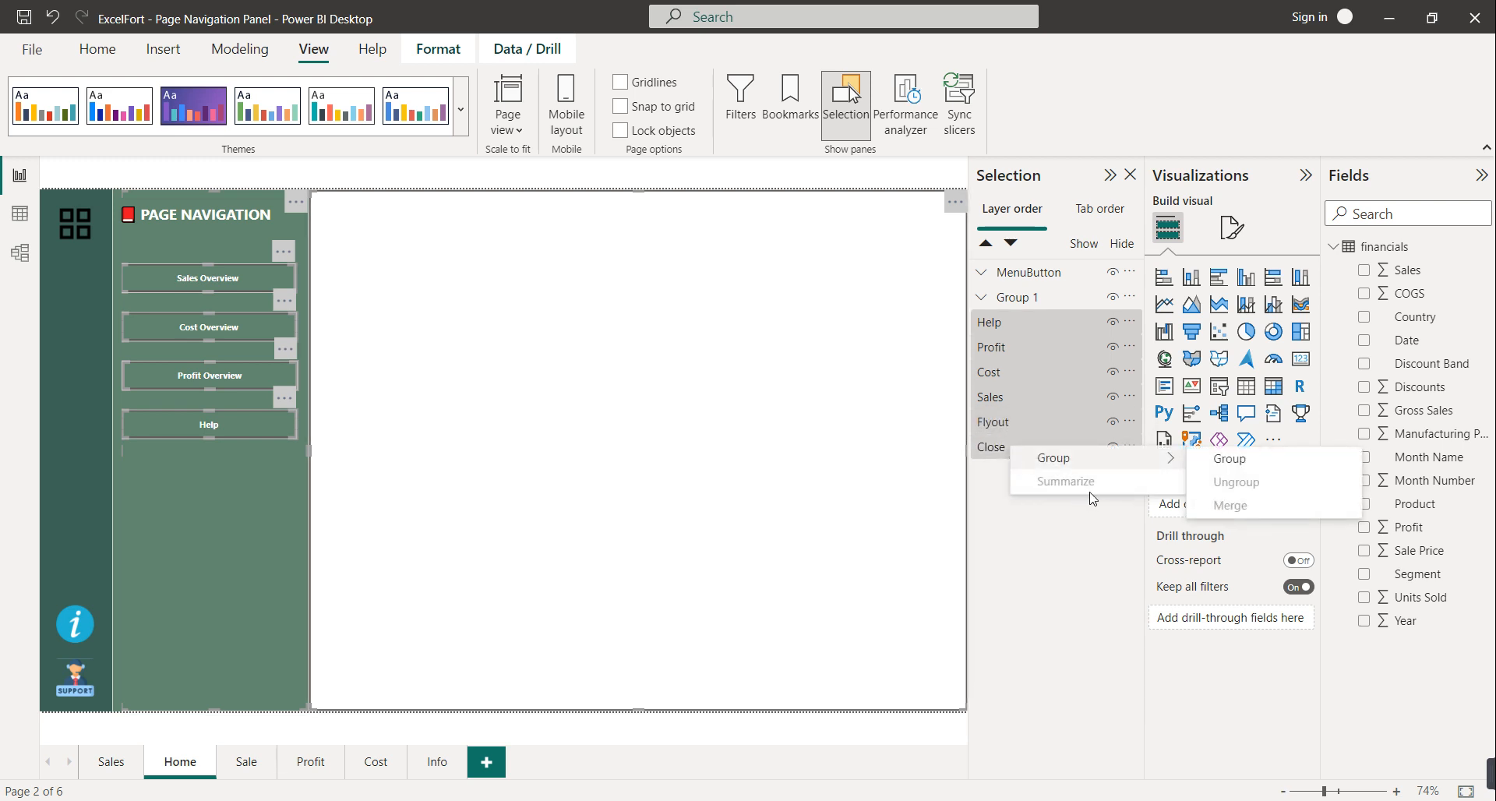
pyautogui.click(1225, 459)
# Ungroup that Group 2 and move Group 1 and MenuButton to the top of the layer list
pyautogui.rightClick(1035, 274)
pyautogui.moveTo(1147, 290)
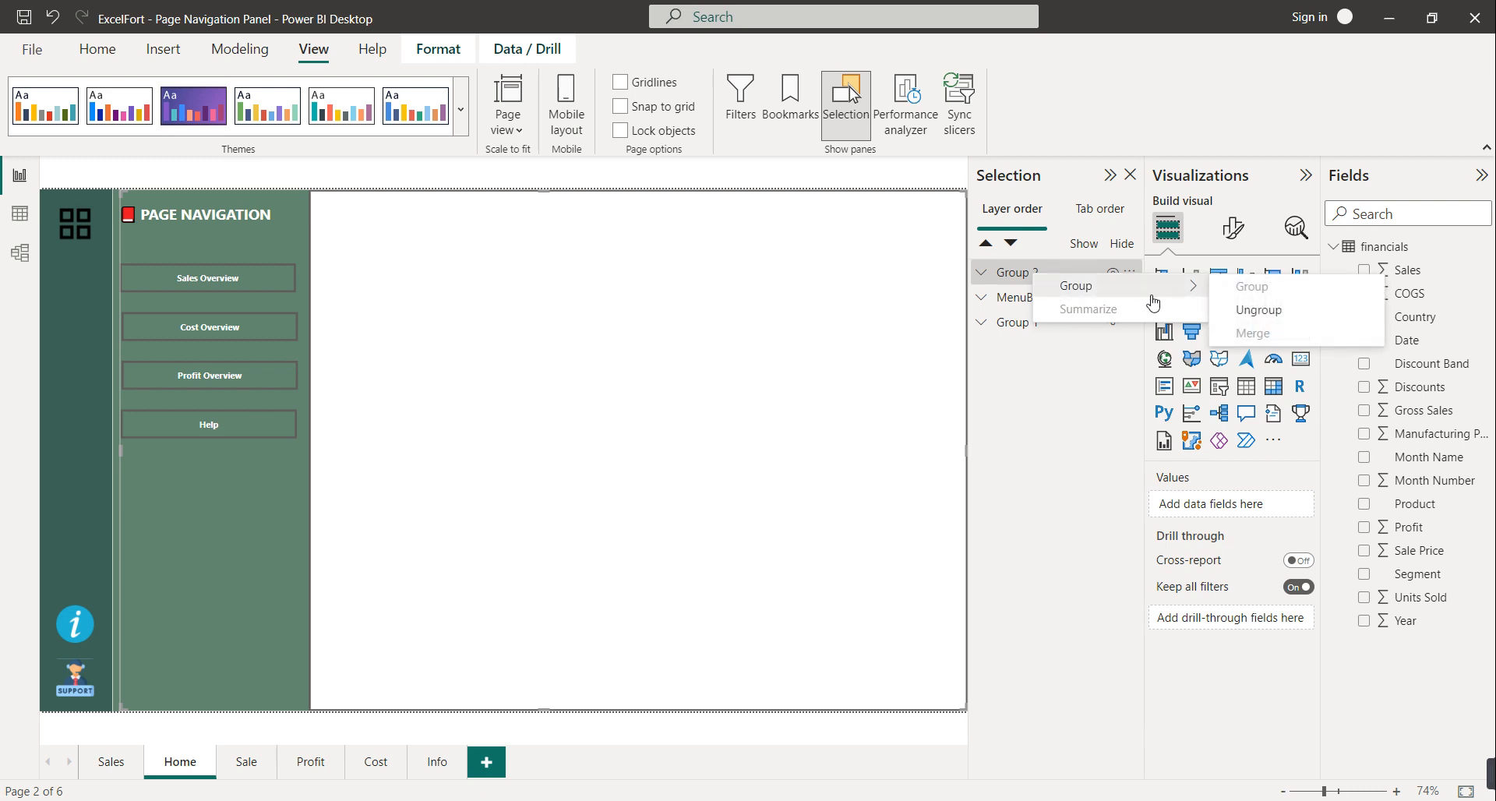
pyautogui.click(1250, 310)
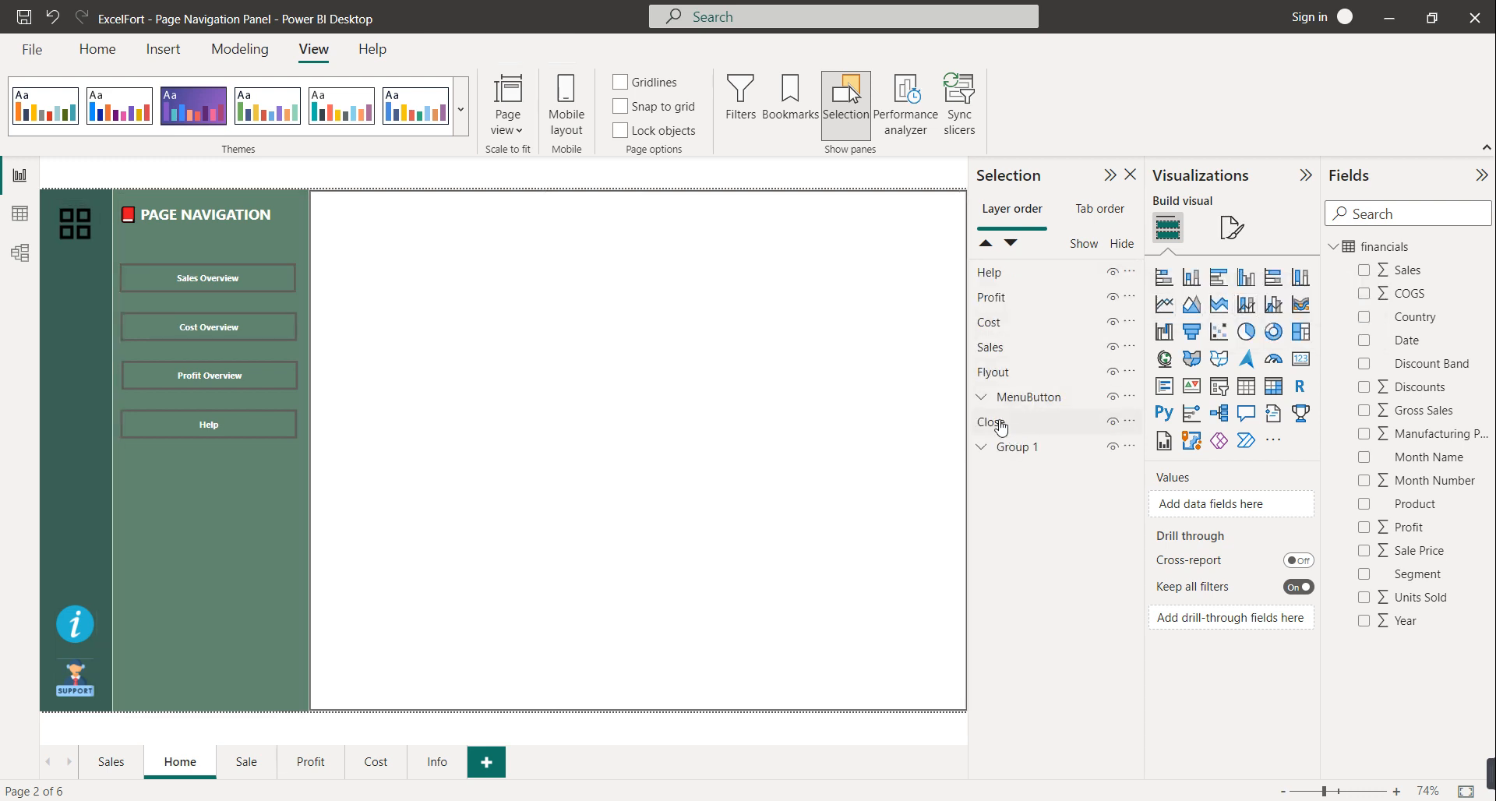
pyautogui.moveTo(1042, 444); pyautogui.dragTo(1042, 286)
pyautogui.moveTo(1044, 421); pyautogui.dragTo(1030, 271)
# Group Help, Profit, Cost, Sales, Flyout and Close and name the group Menu Bar
pyautogui.click(989, 323)
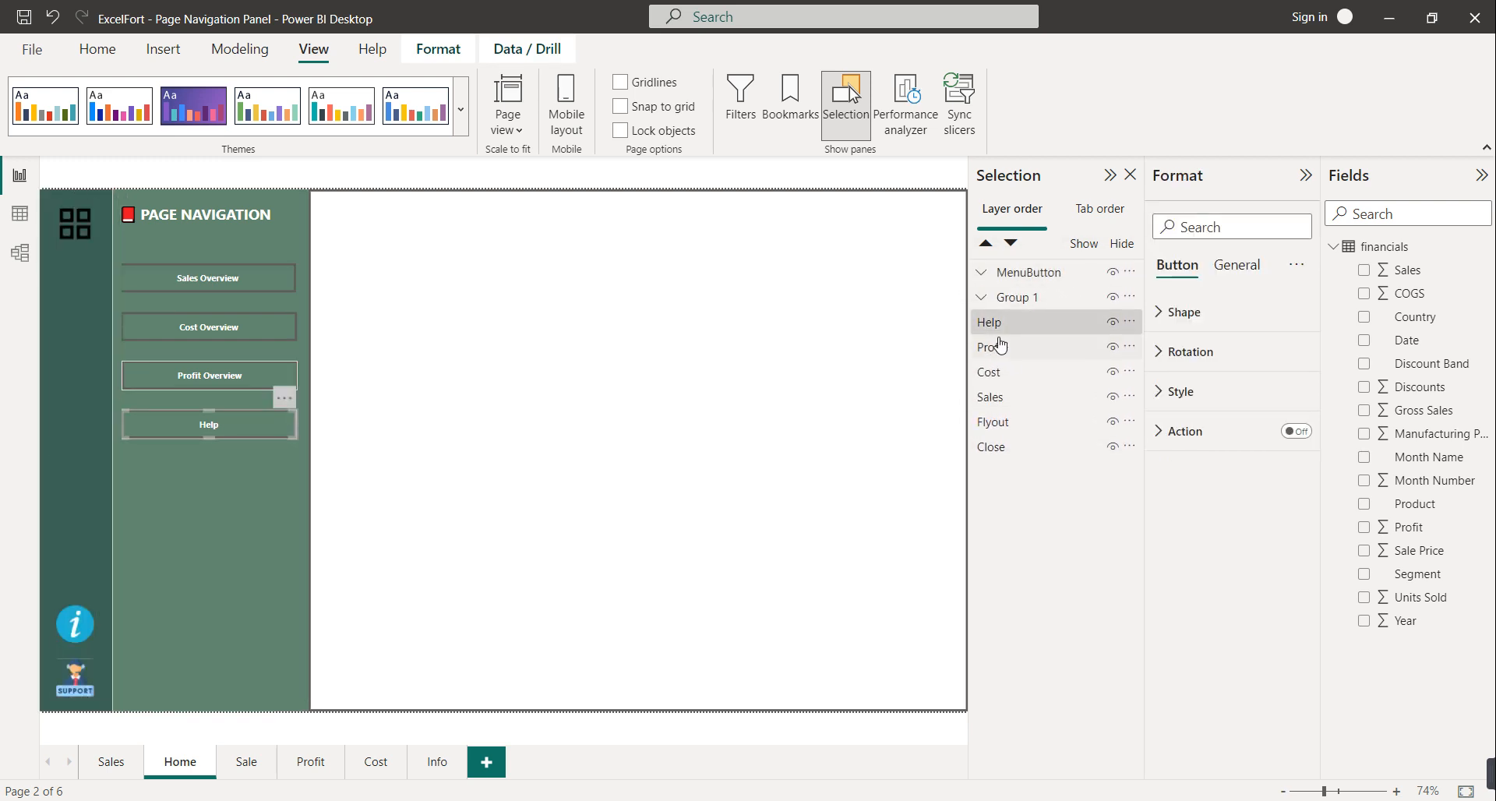
pyautogui.keyDown('ctrl'); pyautogui.click(994, 347); pyautogui.keyUp('ctrl')
pyautogui.keyDown('ctrl'); pyautogui.click(1005, 374); pyautogui.keyUp('ctrl')
pyautogui.keyDown('ctrl'); pyautogui.click(1006, 398); pyautogui.keyUp('ctrl')
pyautogui.keyDown('ctrl'); pyautogui.click(1006, 423); pyautogui.keyUp('ctrl')
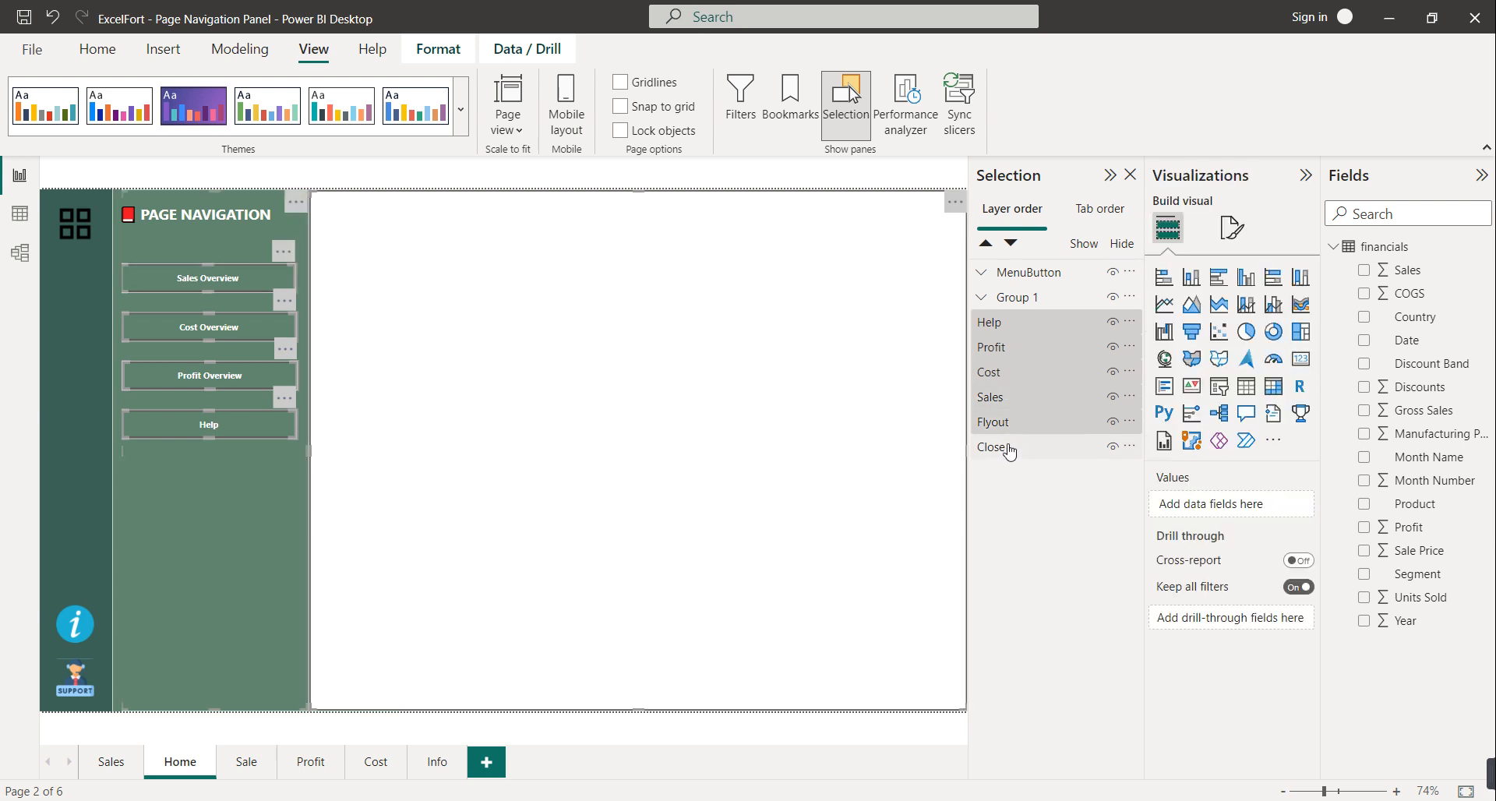
pyautogui.keyDown('ctrl'); pyautogui.click(1009, 450); pyautogui.keyUp('ctrl')
pyautogui.rightClick(1009, 451)
pyautogui.moveTo(1044, 457)
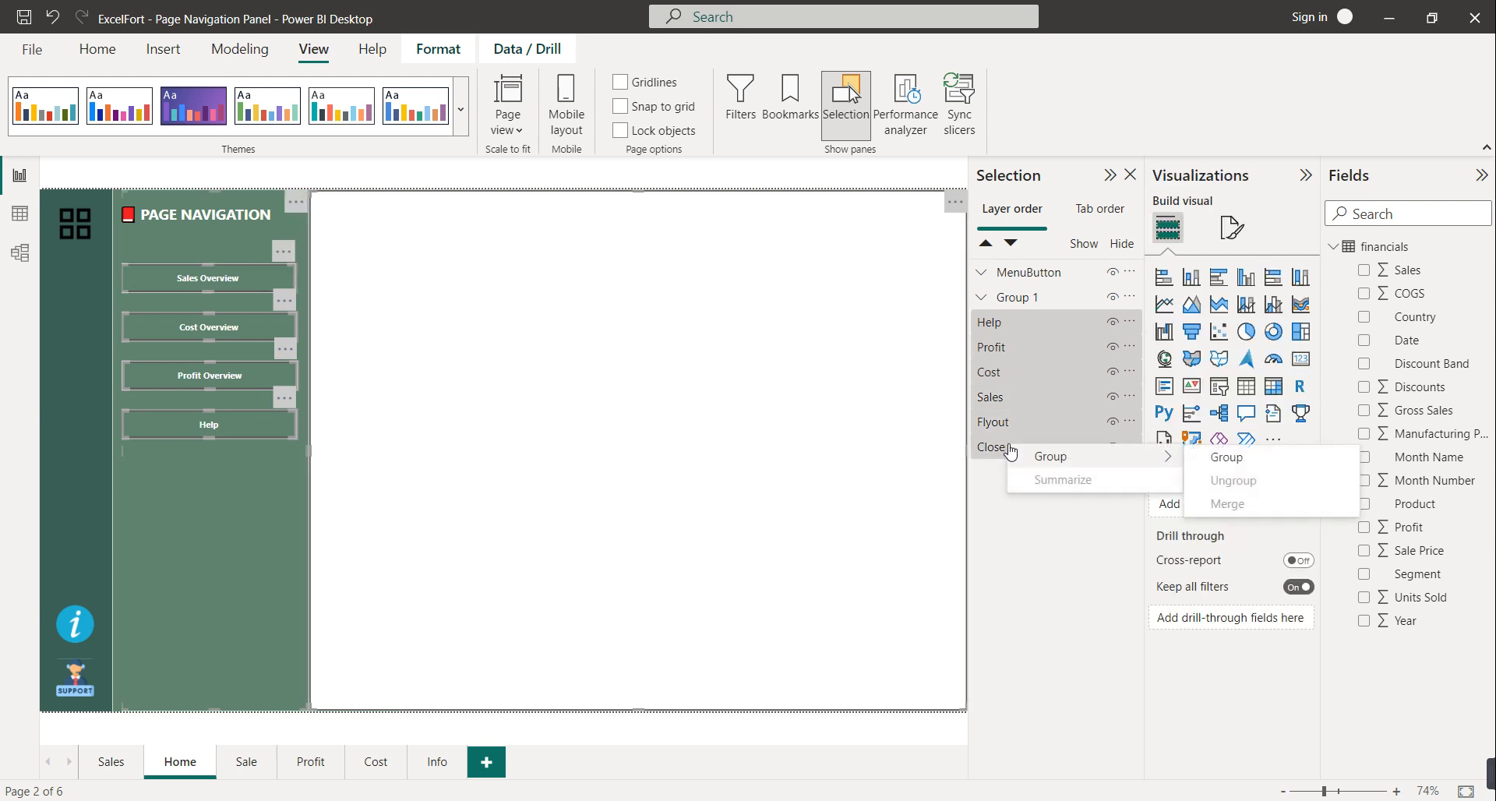
pyautogui.click(1235, 466)
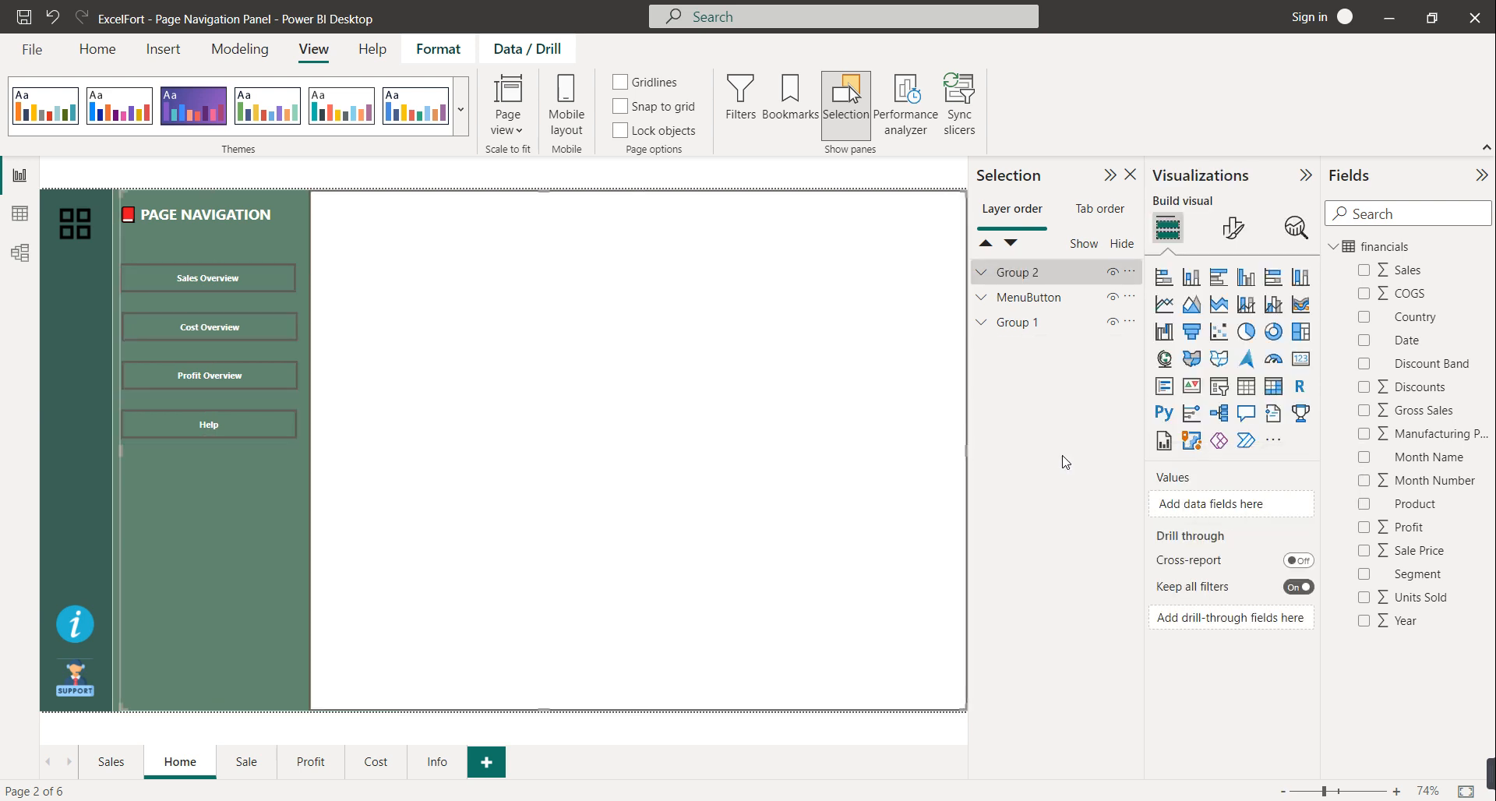
pyautogui.doubleClick(1026, 277)
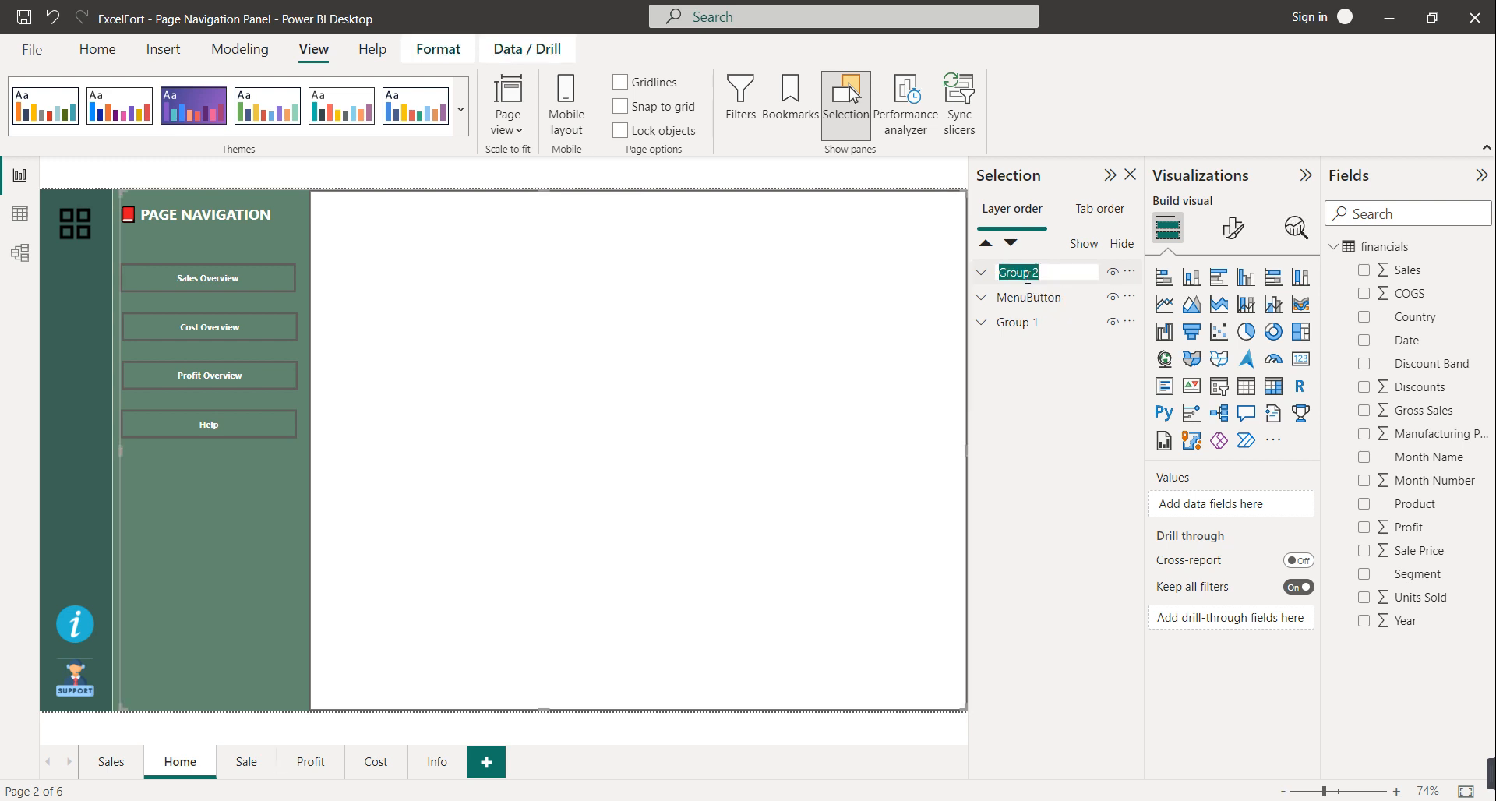
pyautogui.write('Menu Bar')
pyautogui.press('Return')
# Drag Menu Bar below Group 1, then hide and re-show MenuButton, Group 1 and Menu Bar
pyautogui.moveTo(1031, 277); pyautogui.dragTo(1034, 343)
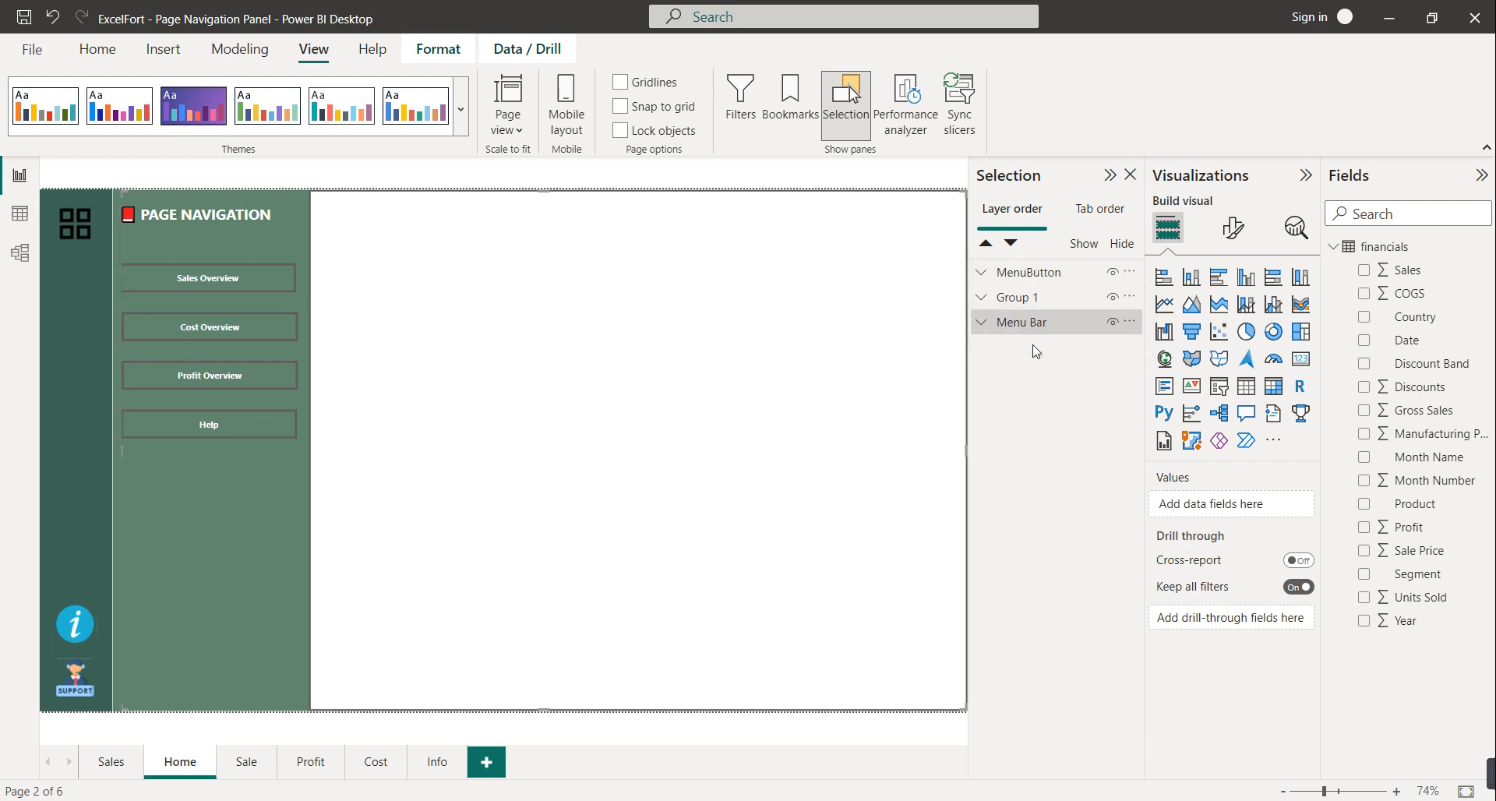
pyautogui.click(1113, 273)
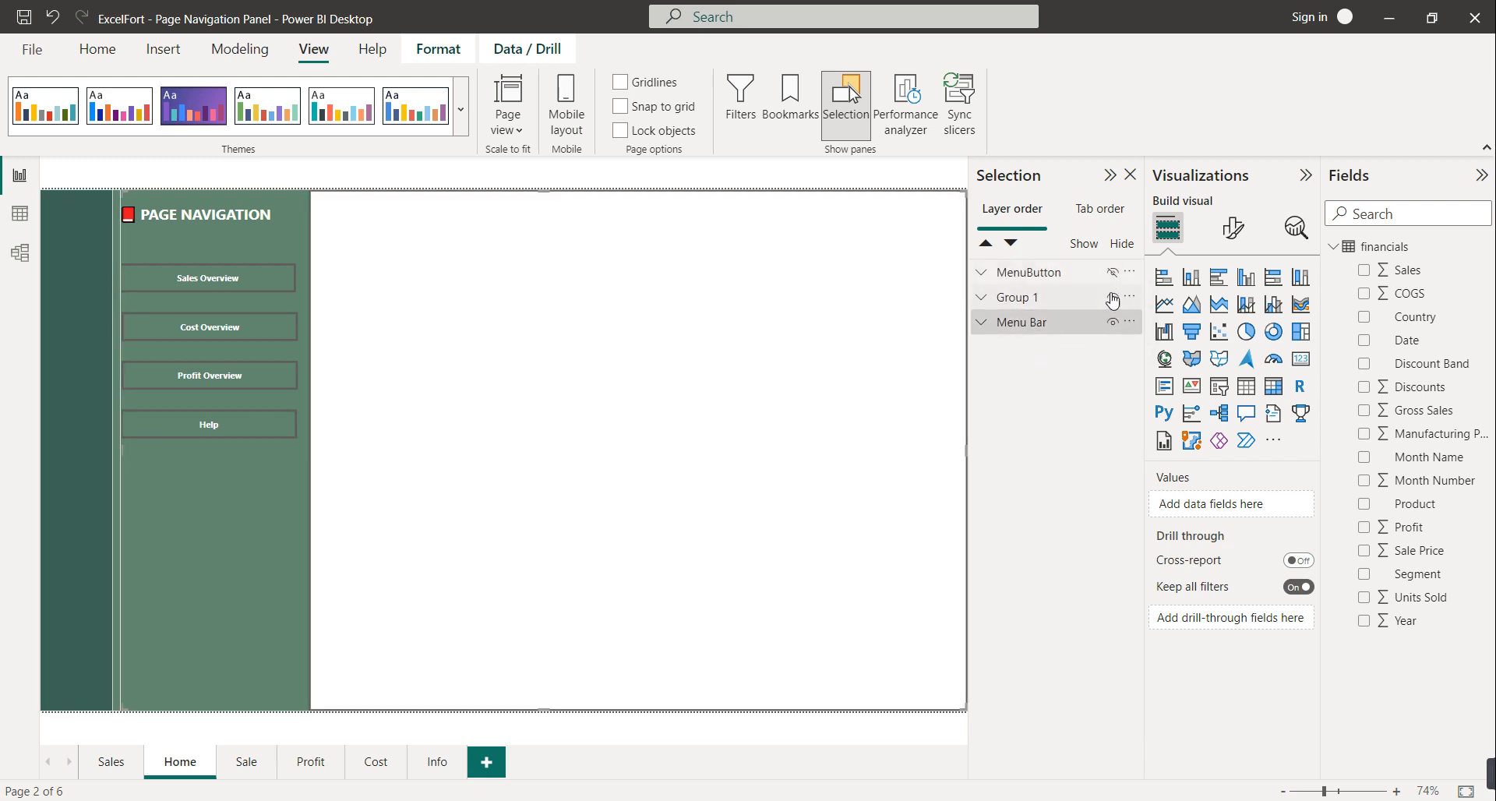
pyautogui.click(1113, 297)
pyautogui.click(1112, 322)
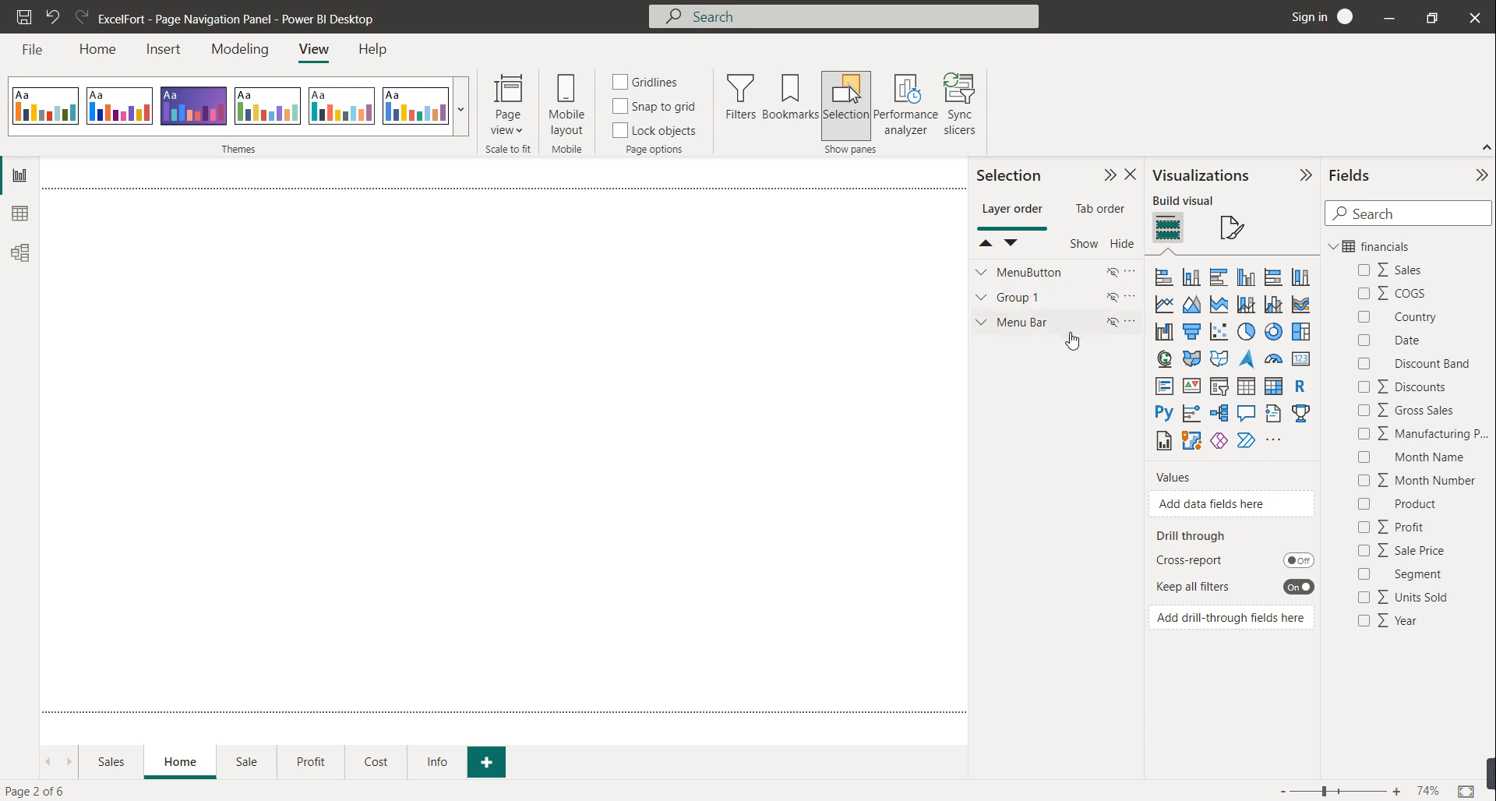
pyautogui.click(1113, 297)
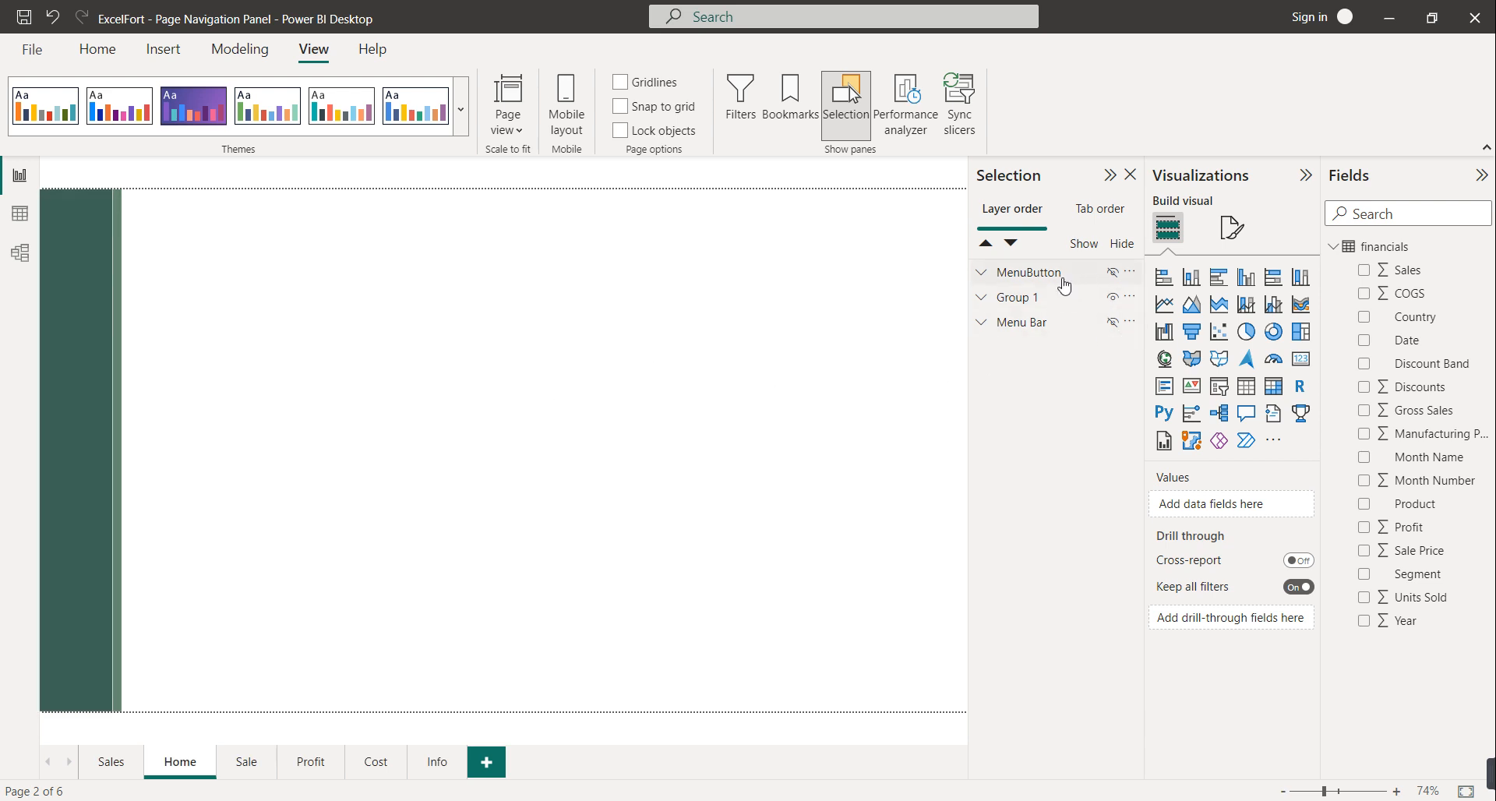
pyautogui.click(1115, 273)
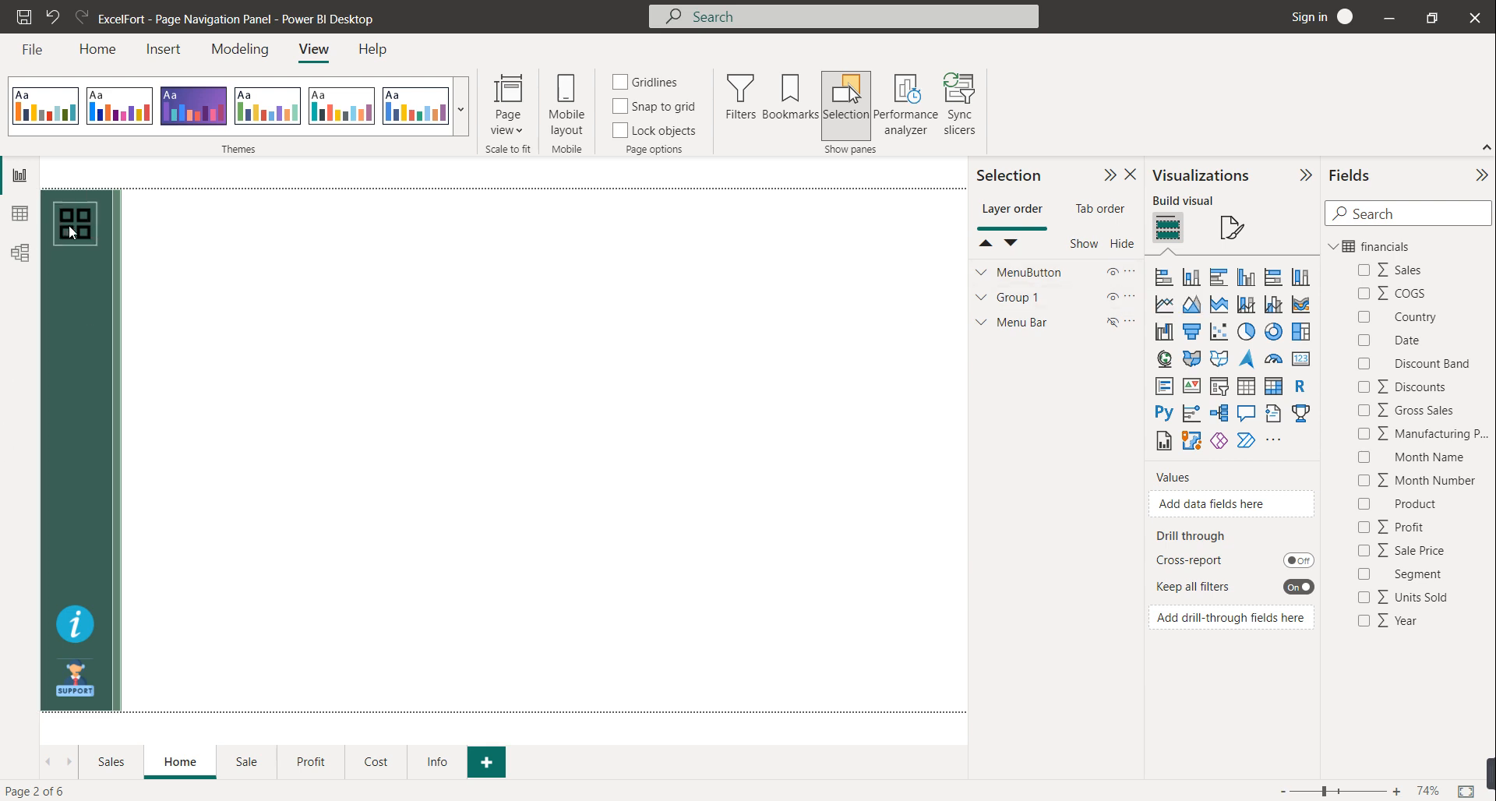
pyautogui.click(1113, 322)
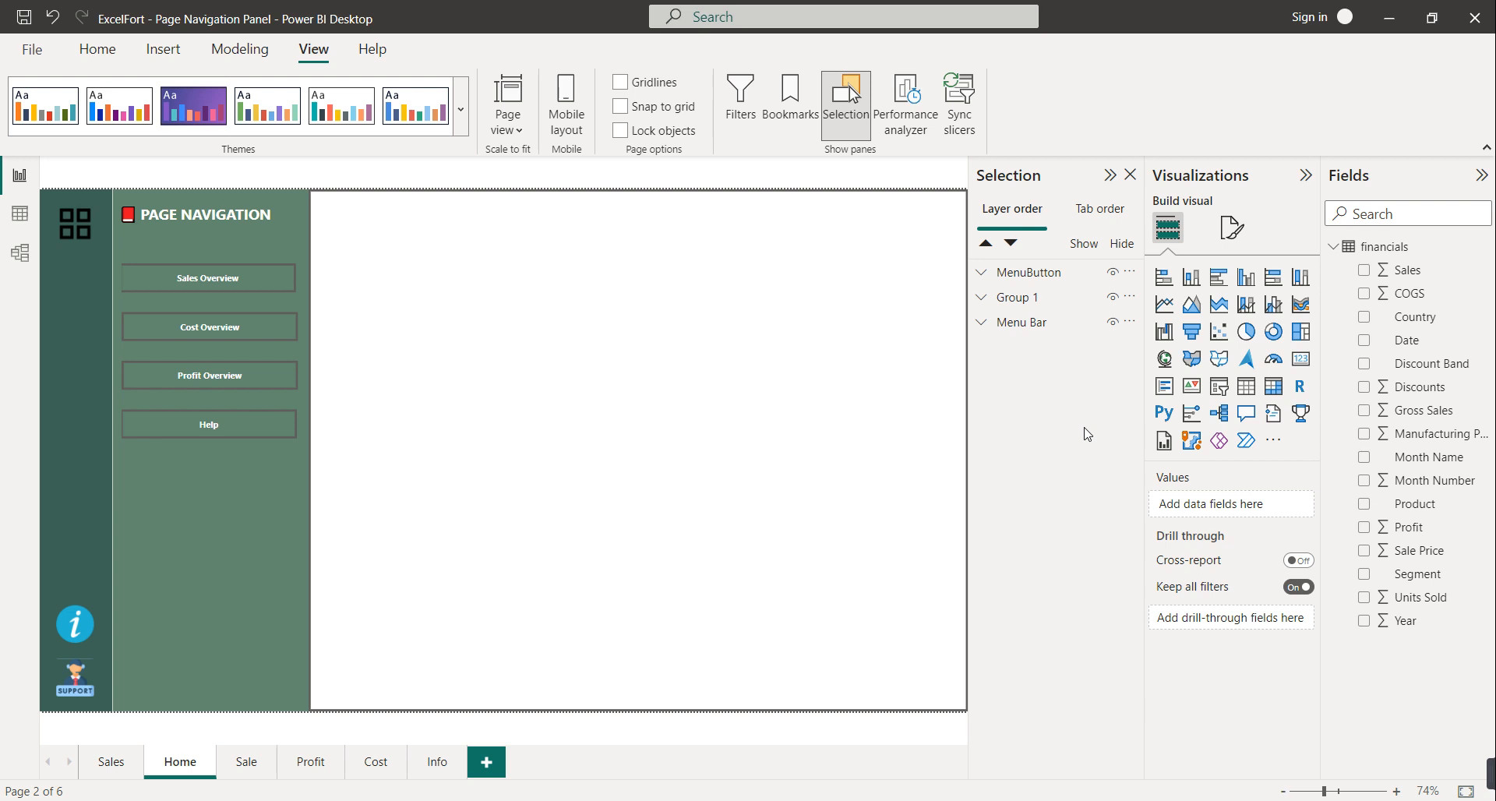
# Open the Bookmarks pane and delete the 'Sale Nave Open' and 'Sales NAv Close' bookmarks
pyautogui.click(791, 102)
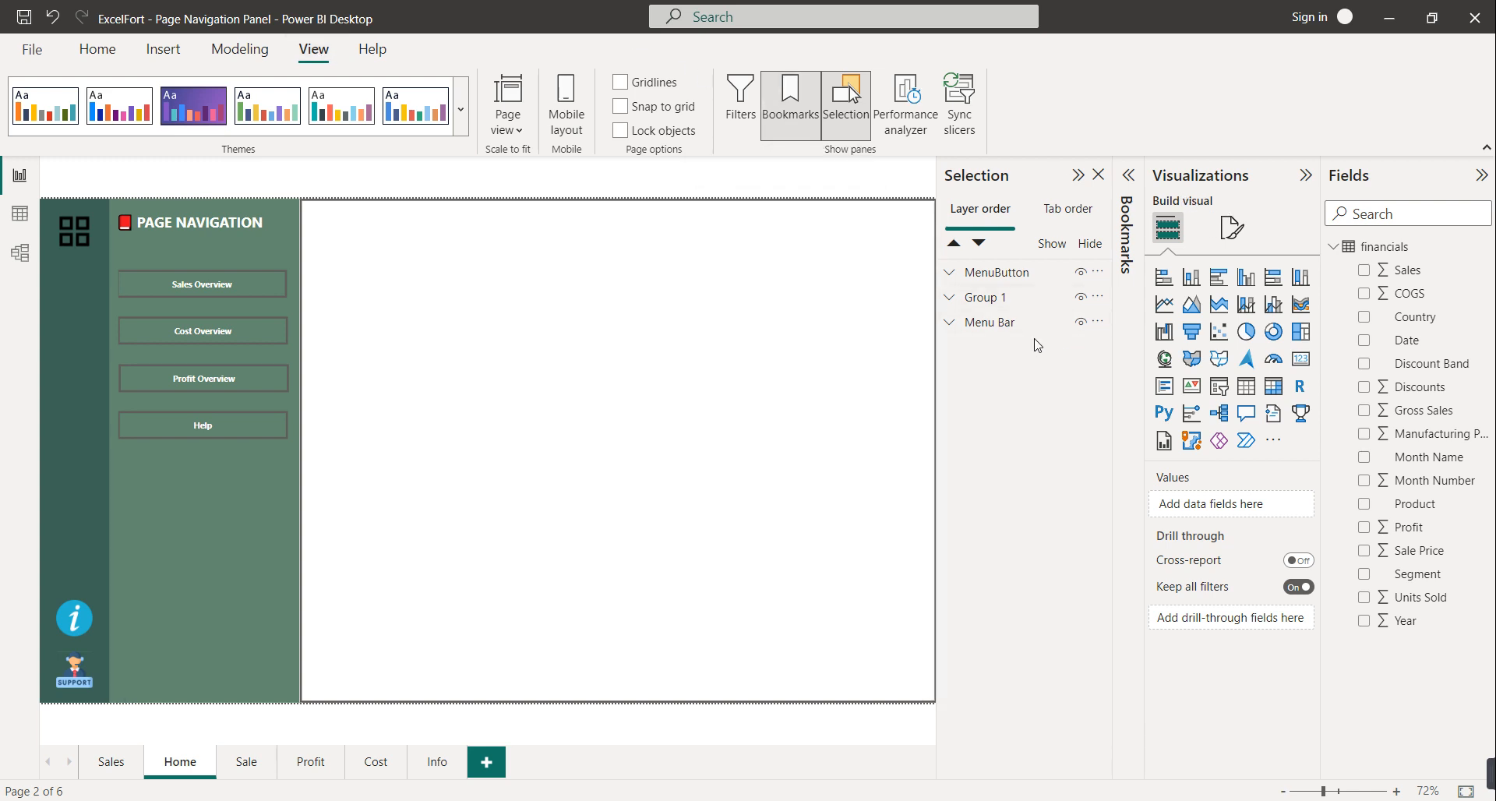
pyautogui.click(1134, 192)
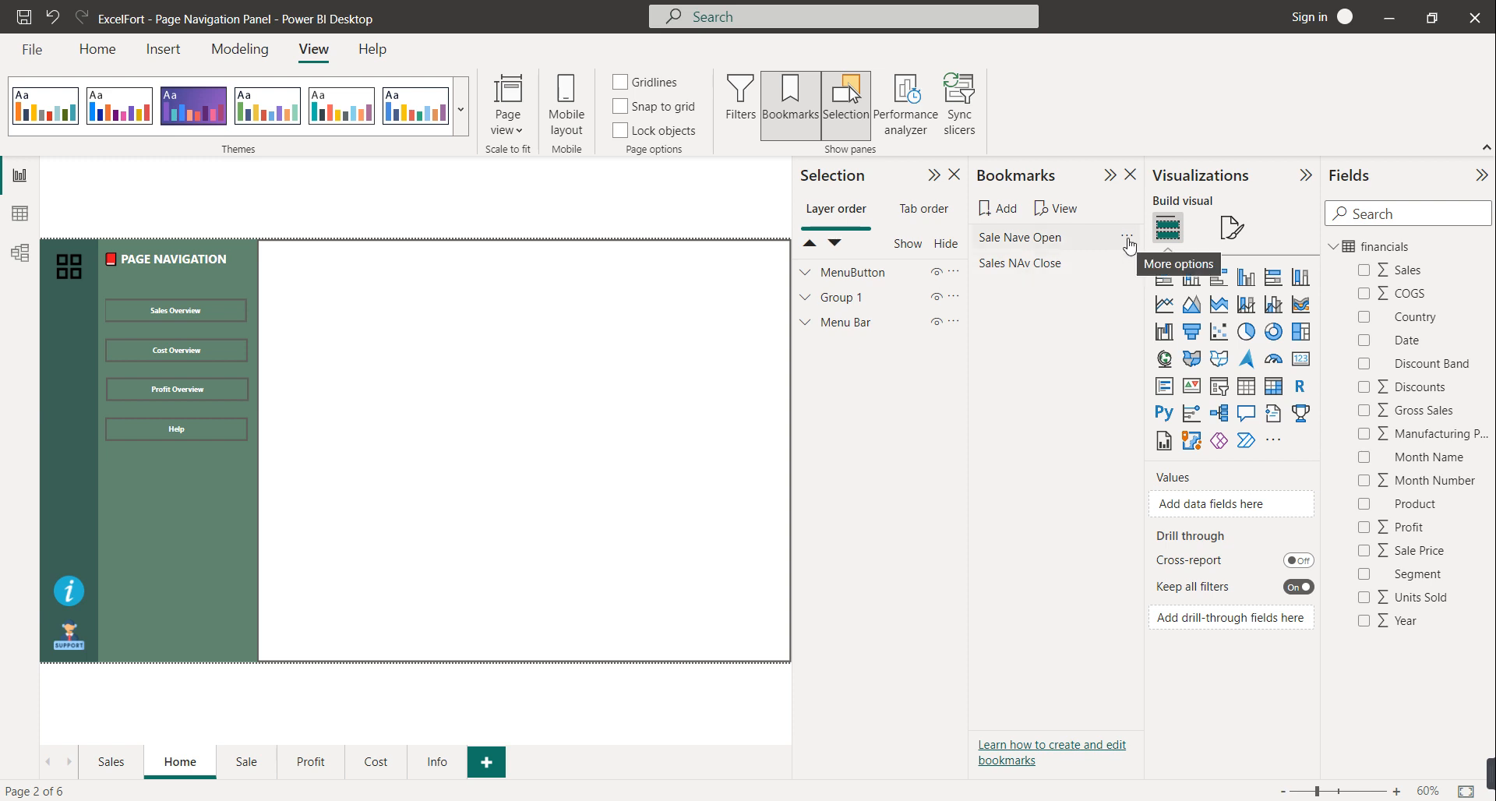
pyautogui.click(1127, 239)
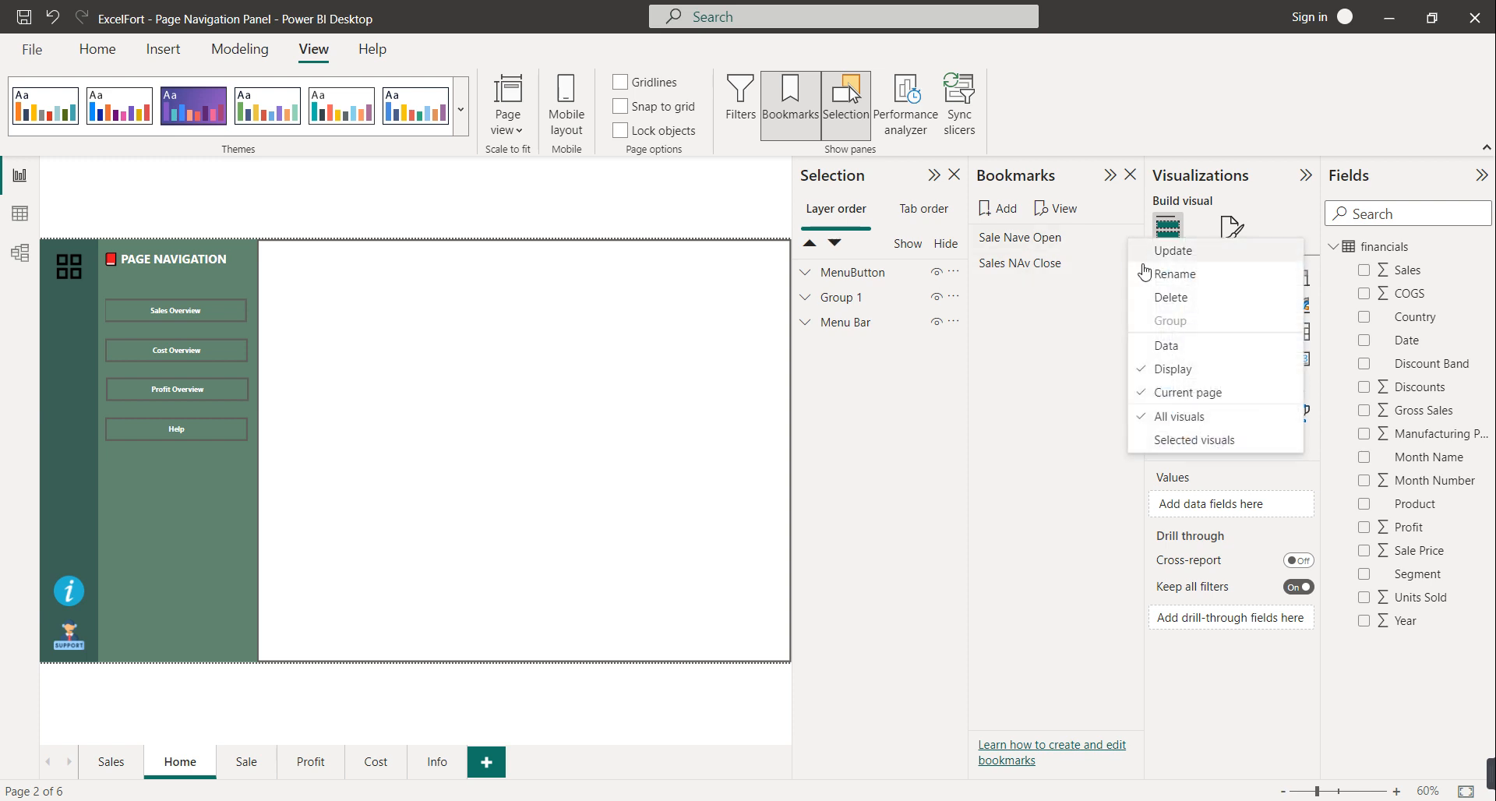
pyautogui.click(1177, 304)
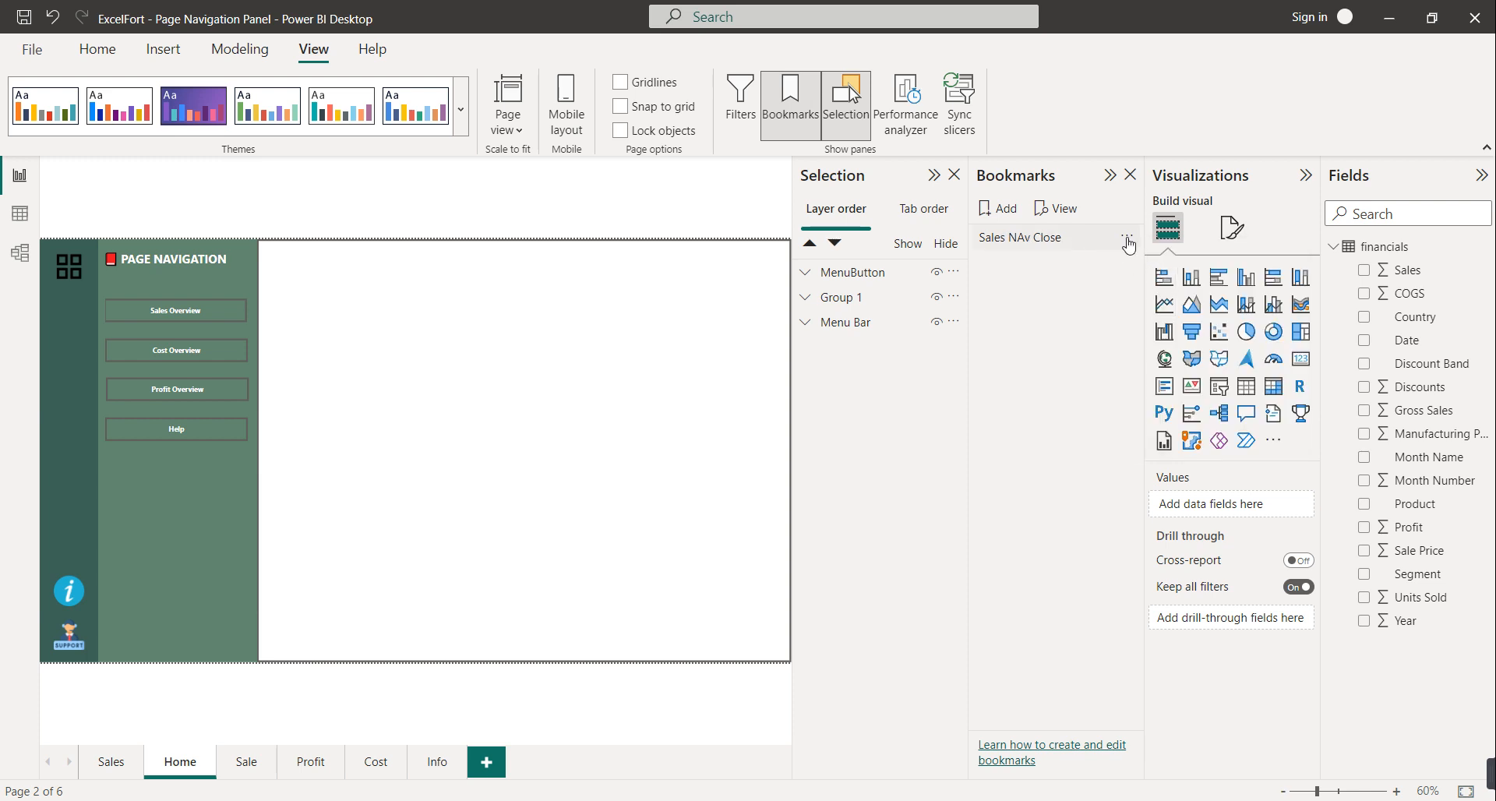
pyautogui.click(1128, 242)
pyautogui.click(1179, 300)
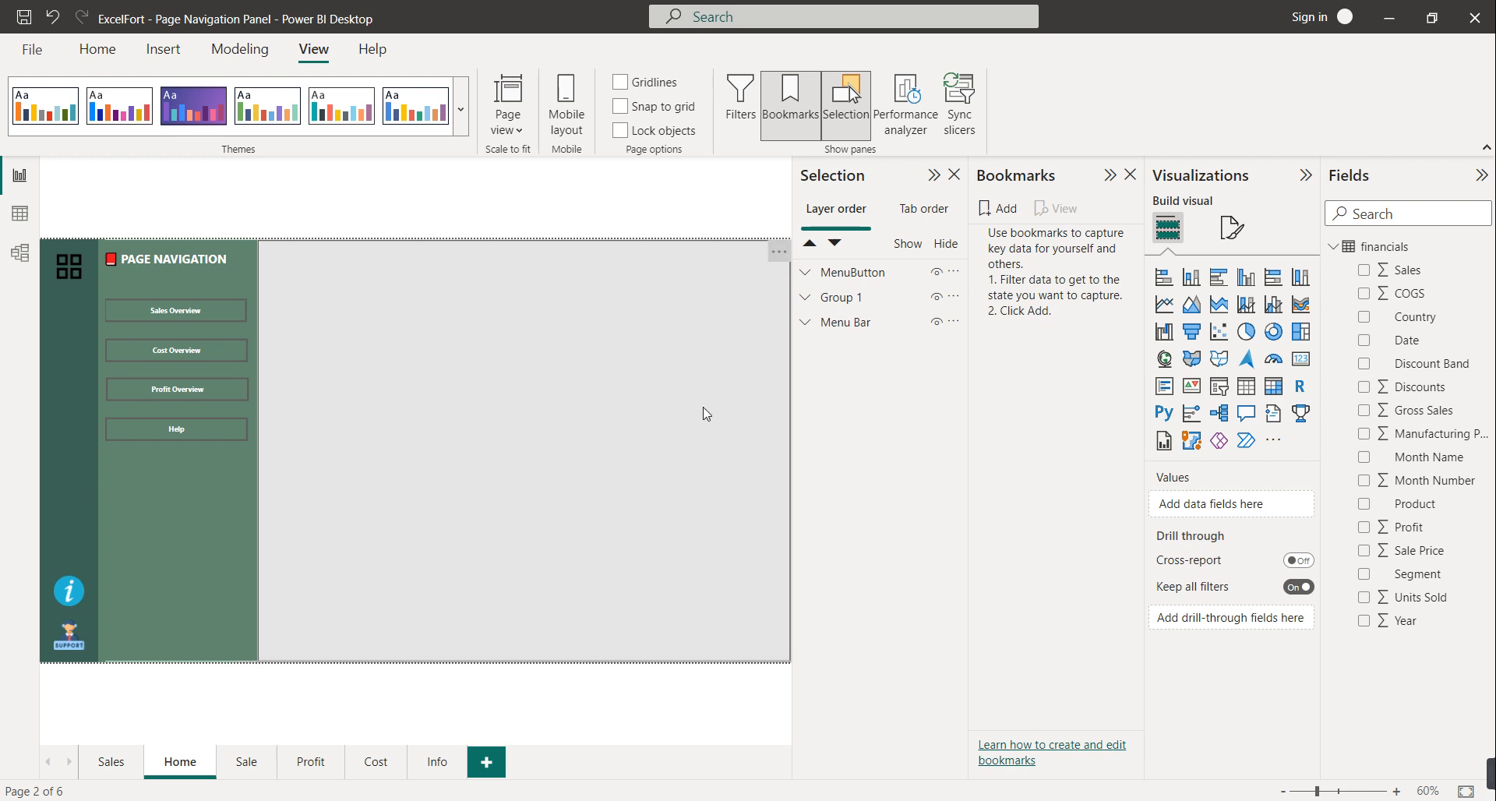
# Add a bookmark of the page with the menu open and rename it 'Open MenuBar'
pyautogui.click(1010, 217)
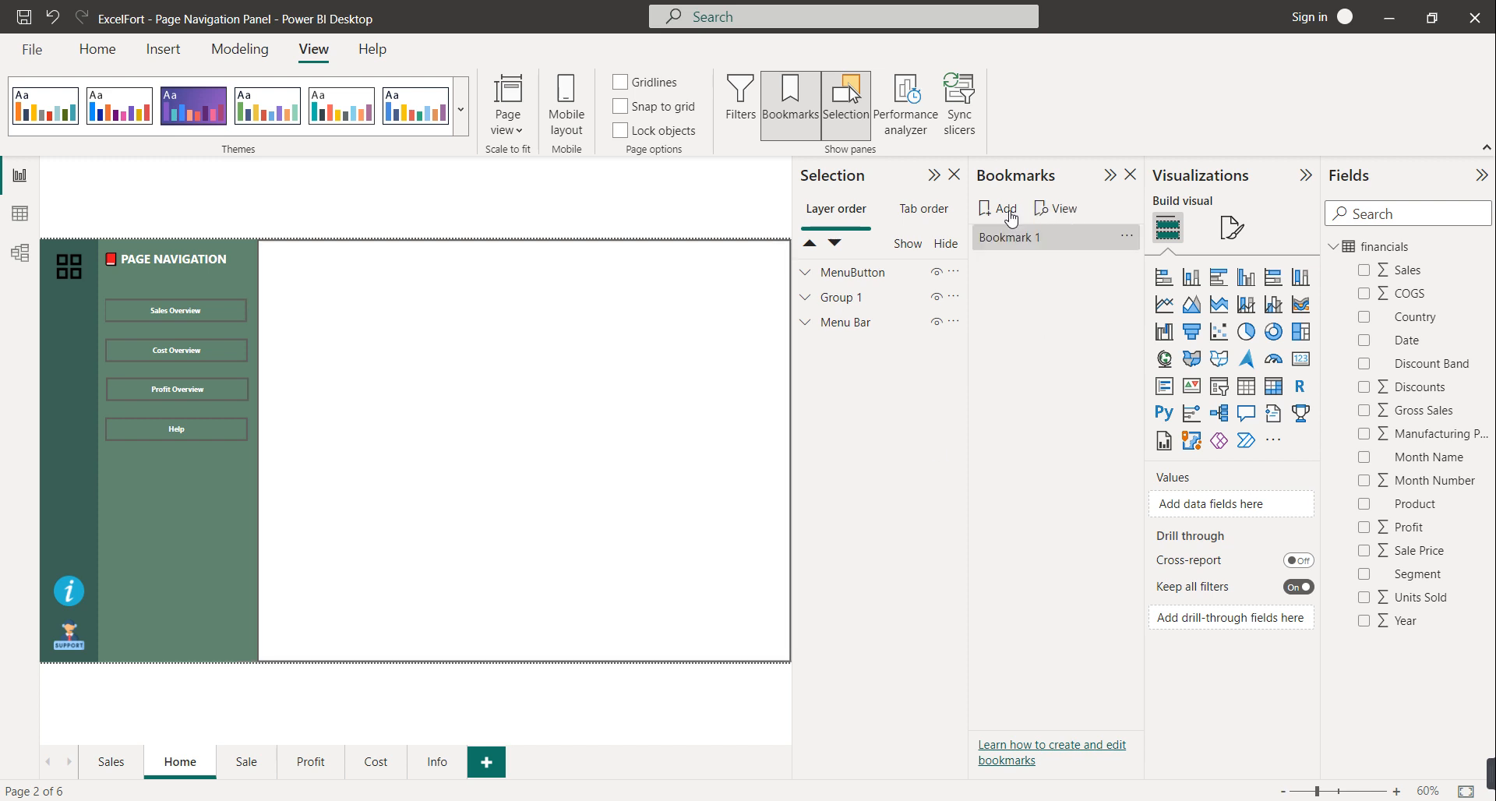
pyautogui.click(1117, 246)
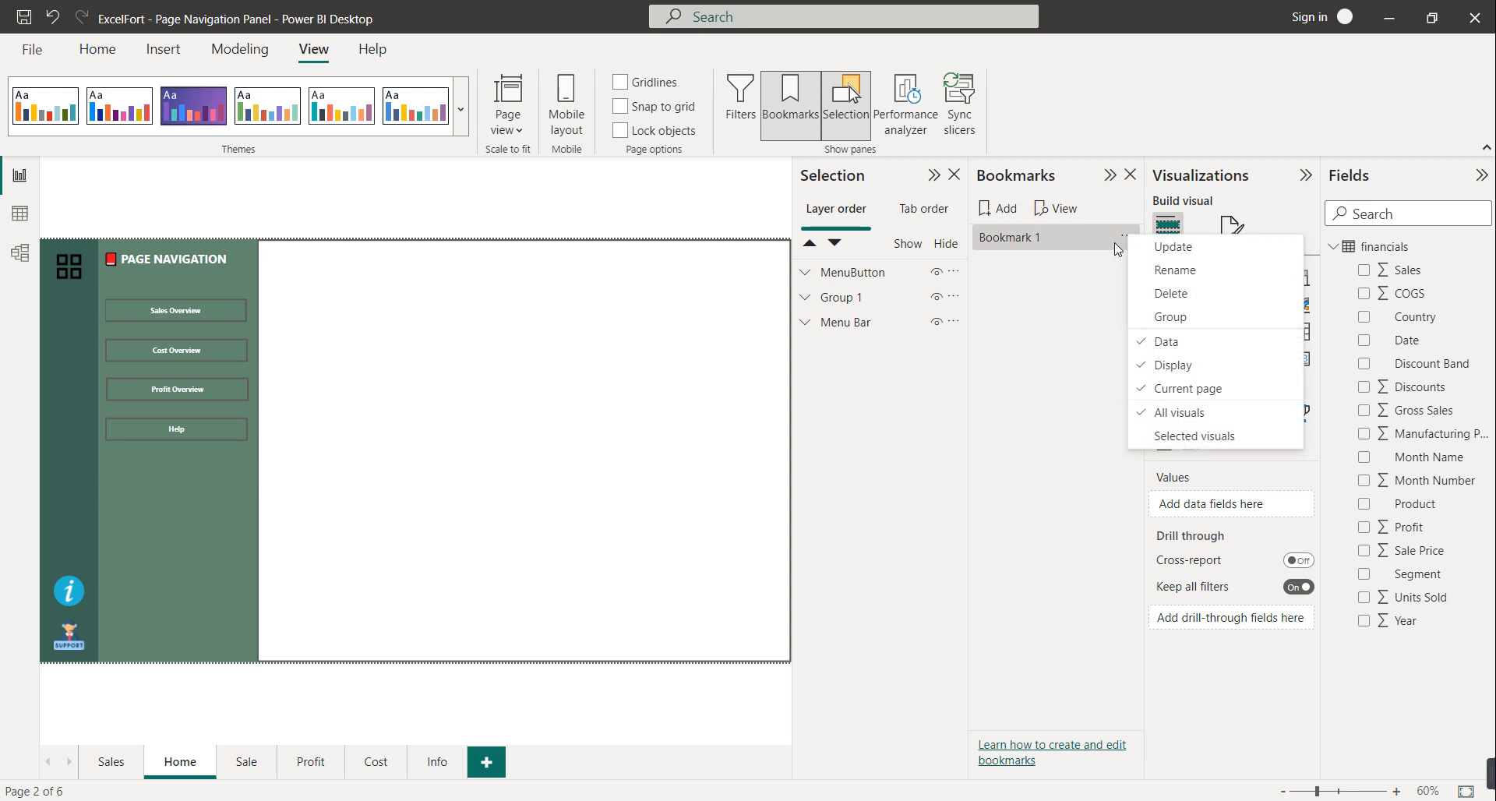
pyautogui.click(1174, 270)
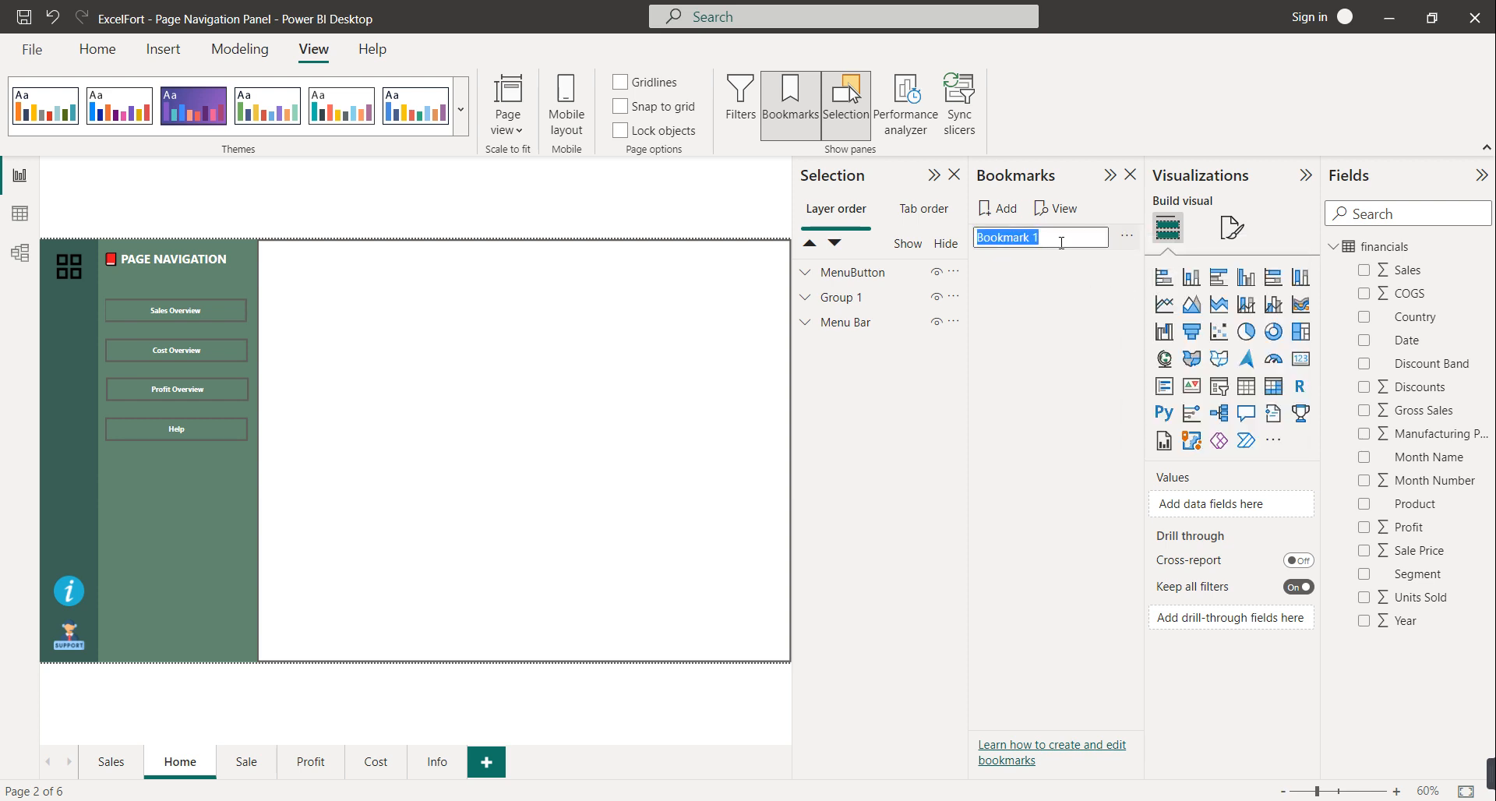
pyautogui.write('Open MenuBar')
pyautogui.click(1018, 489)
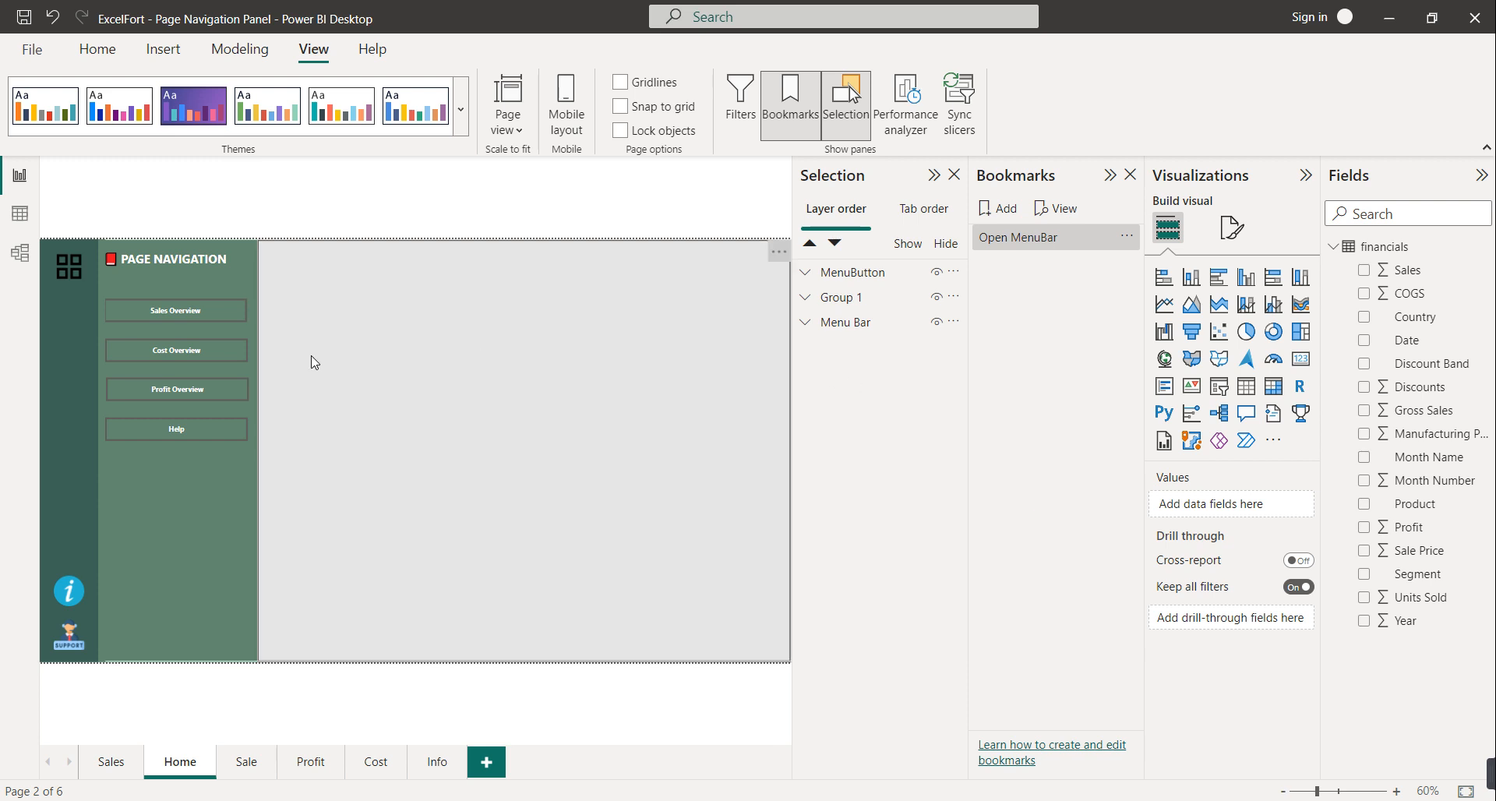
# Hide the Menu Bar layer, add a bookmark, and name it 'Close Menu Bar'
pyautogui.click(936, 324)
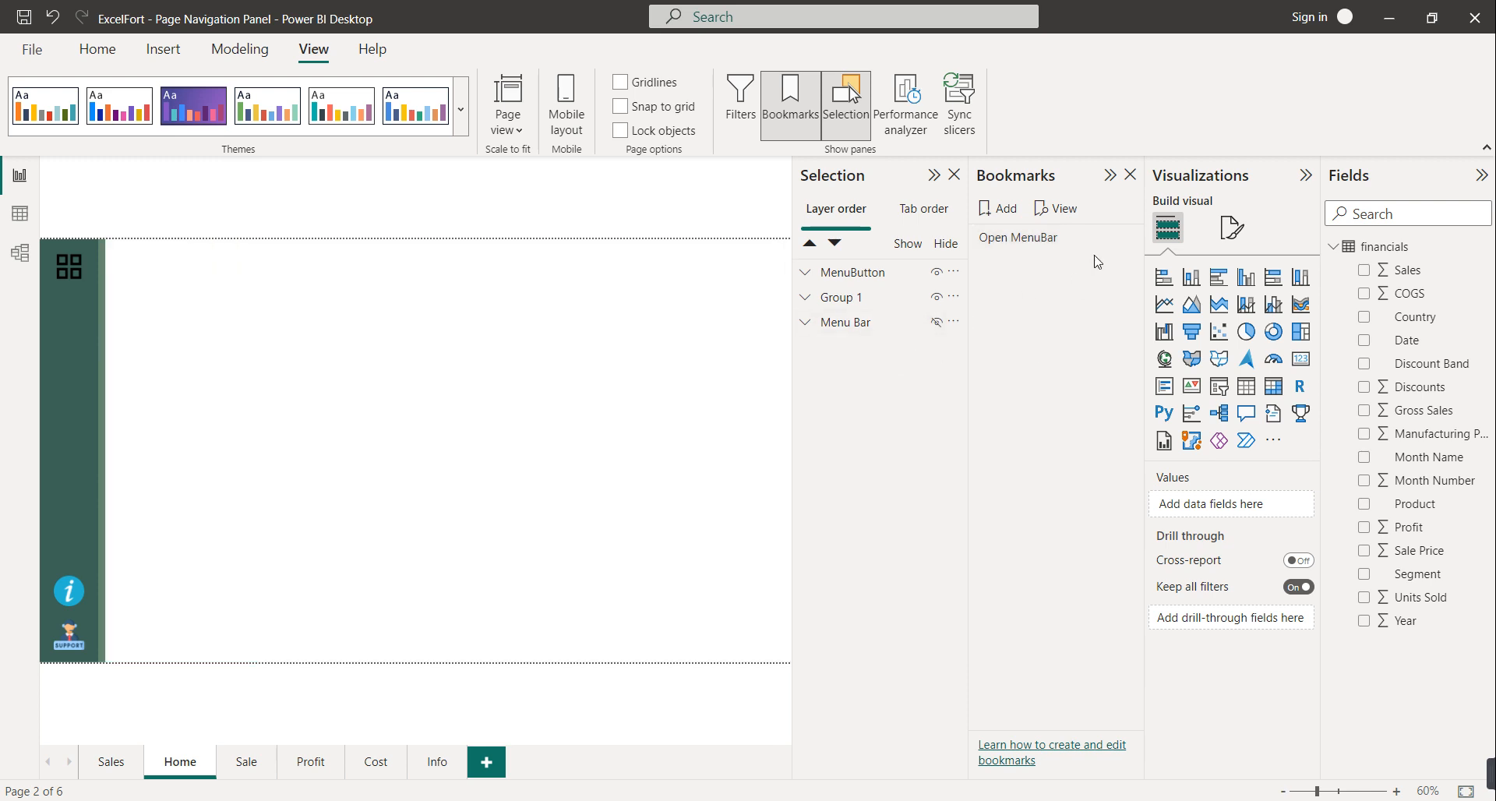
pyautogui.click(1015, 210)
pyautogui.click(1126, 262)
pyautogui.click(1156, 293)
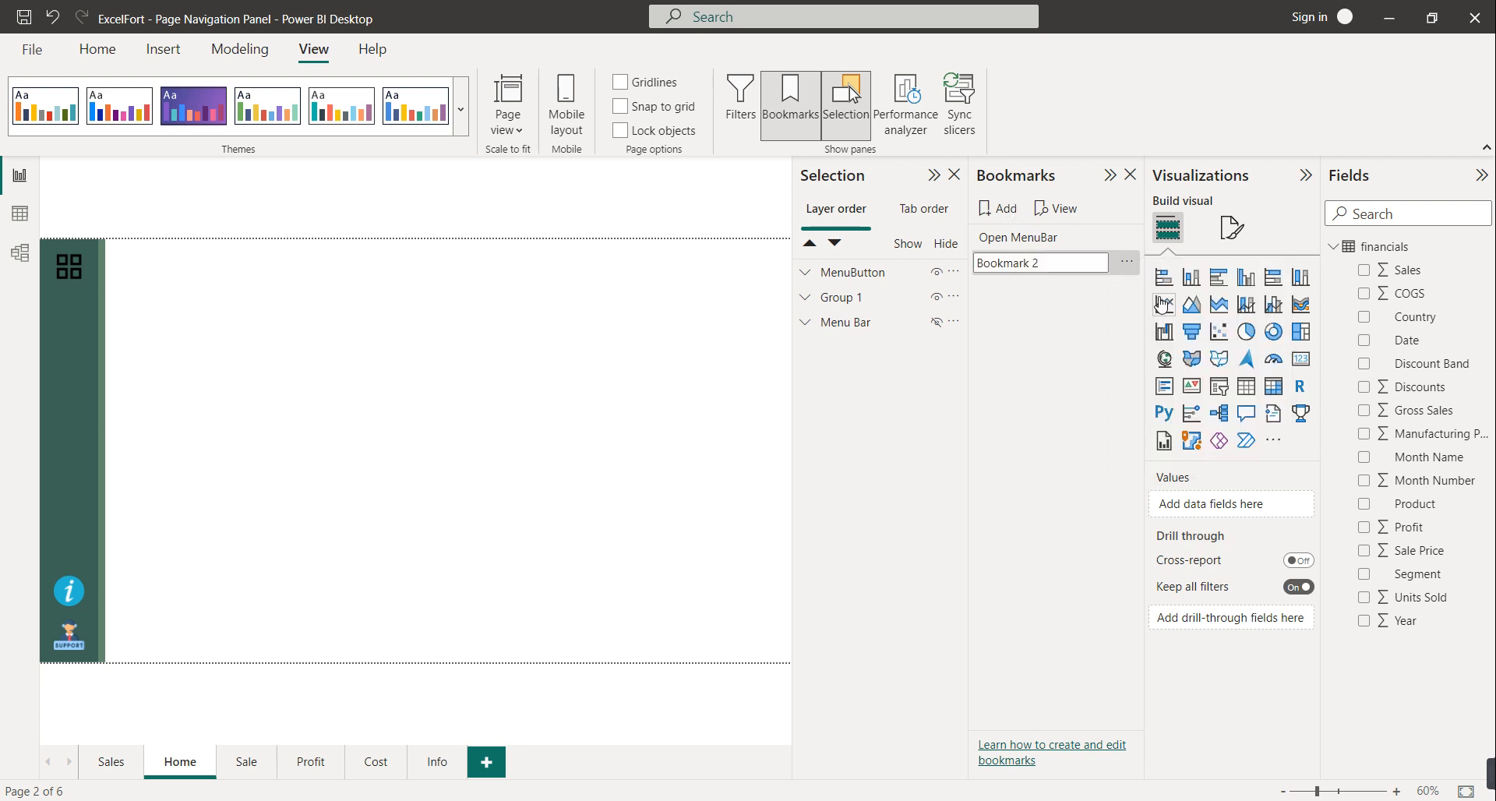
pyautogui.write('C')
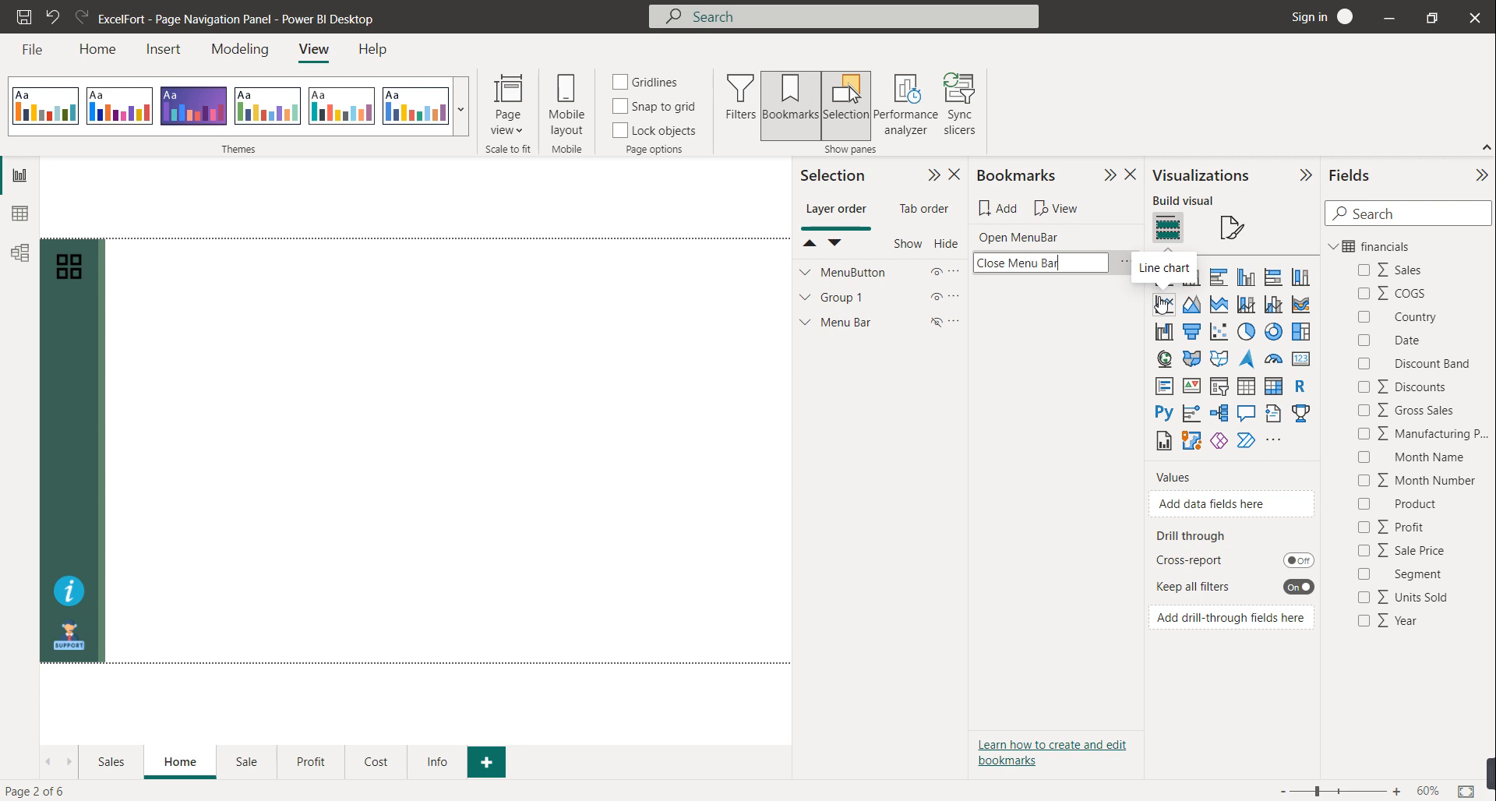
pyautogui.write('lose Menu Bar')
pyautogui.press('Return')
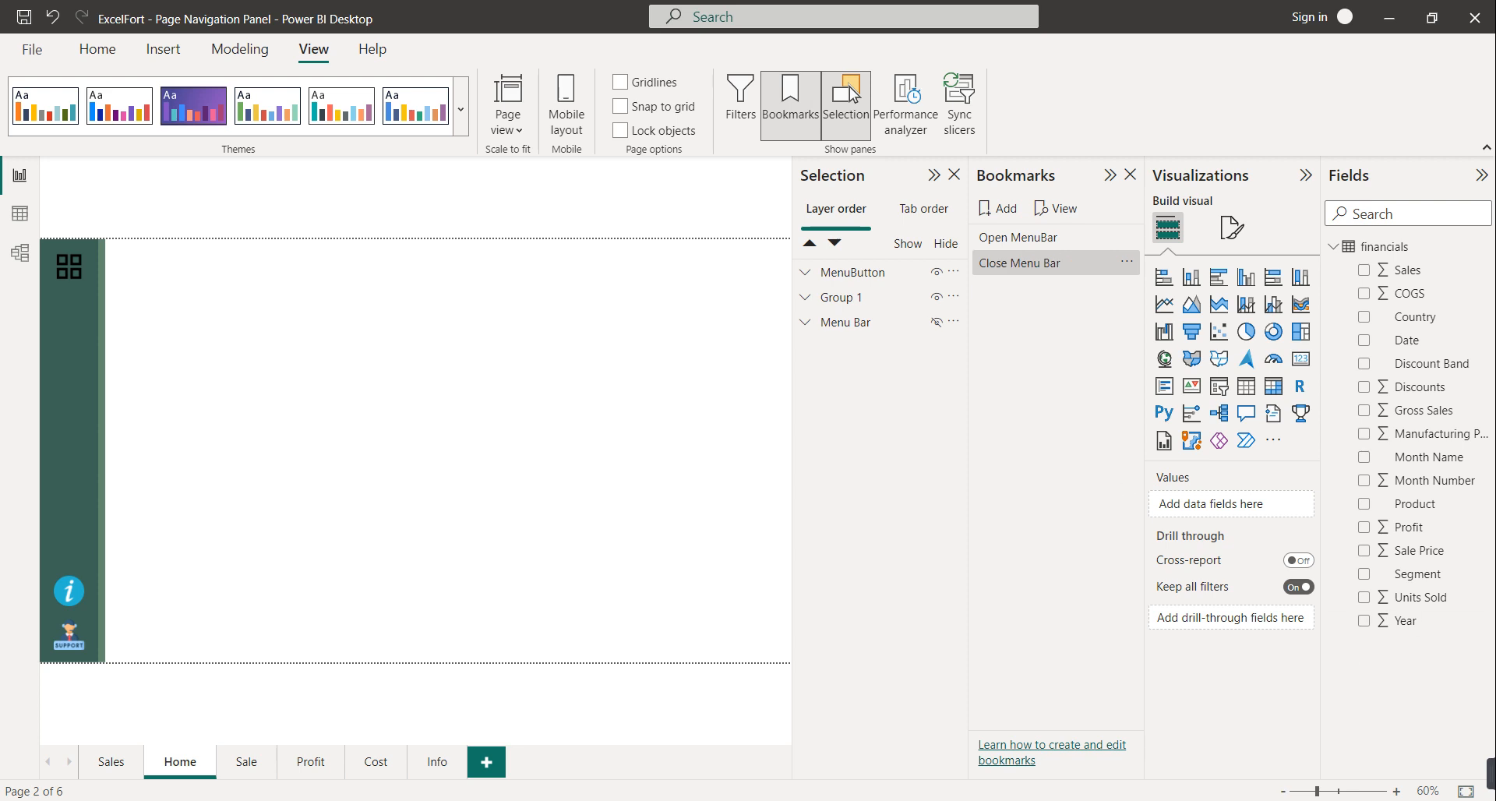
pyautogui.moveTo(1493, 776)
# Collapse the Bookmarks and Selection panes and select the grid button in the navigation panel
pyautogui.click(1110, 176)
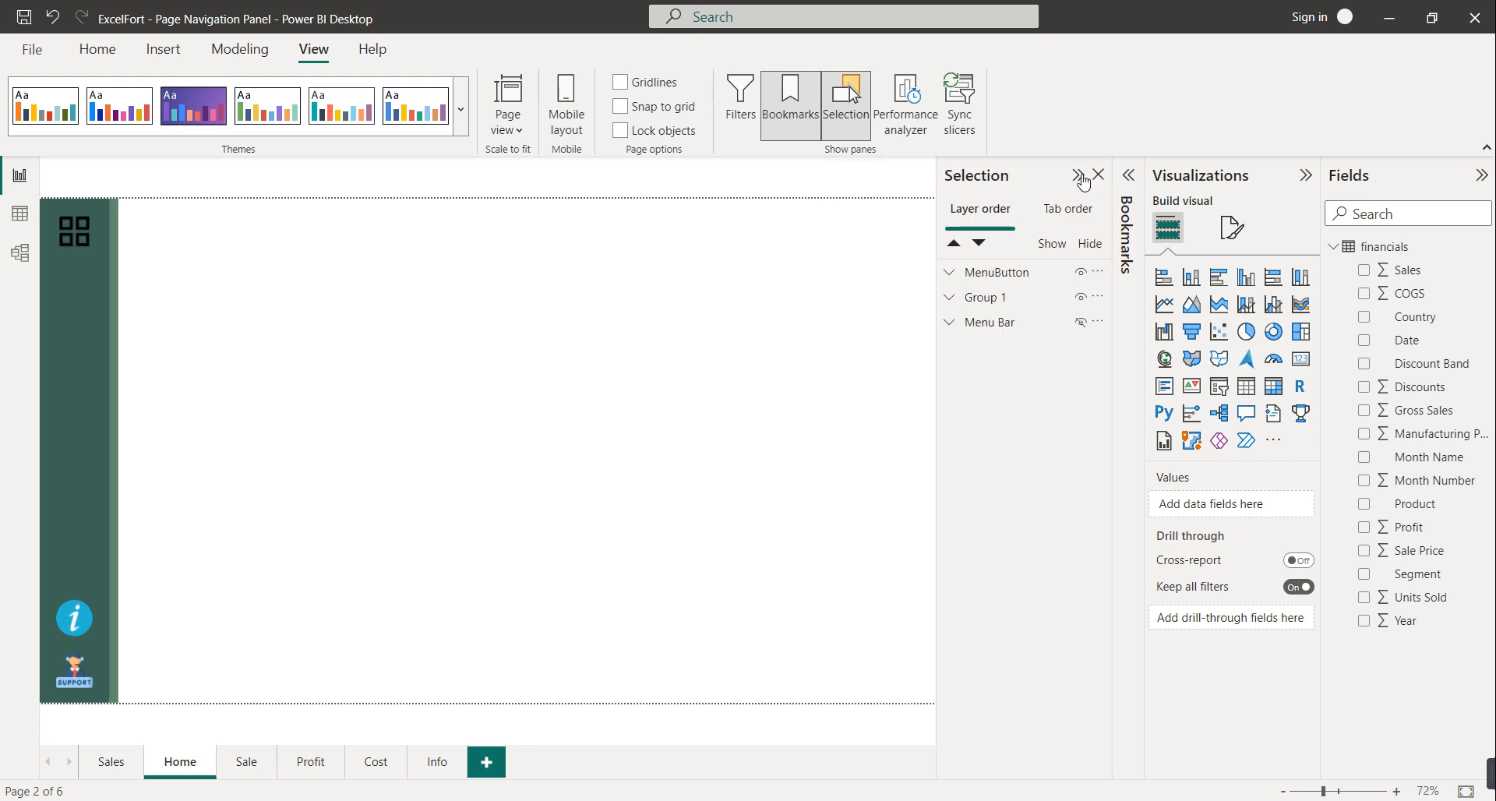
pyautogui.click(1079, 176)
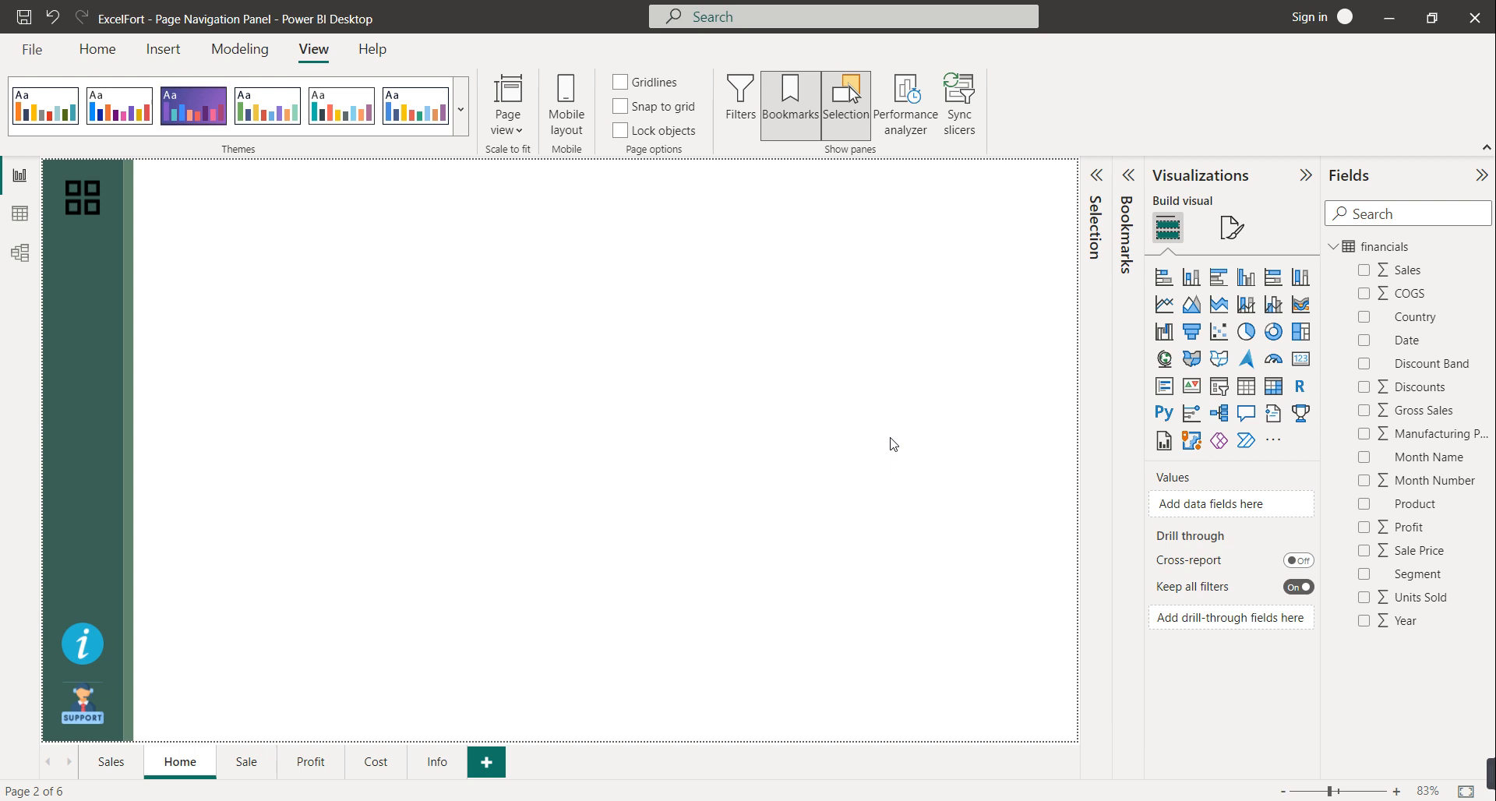
pyautogui.click(83, 208)
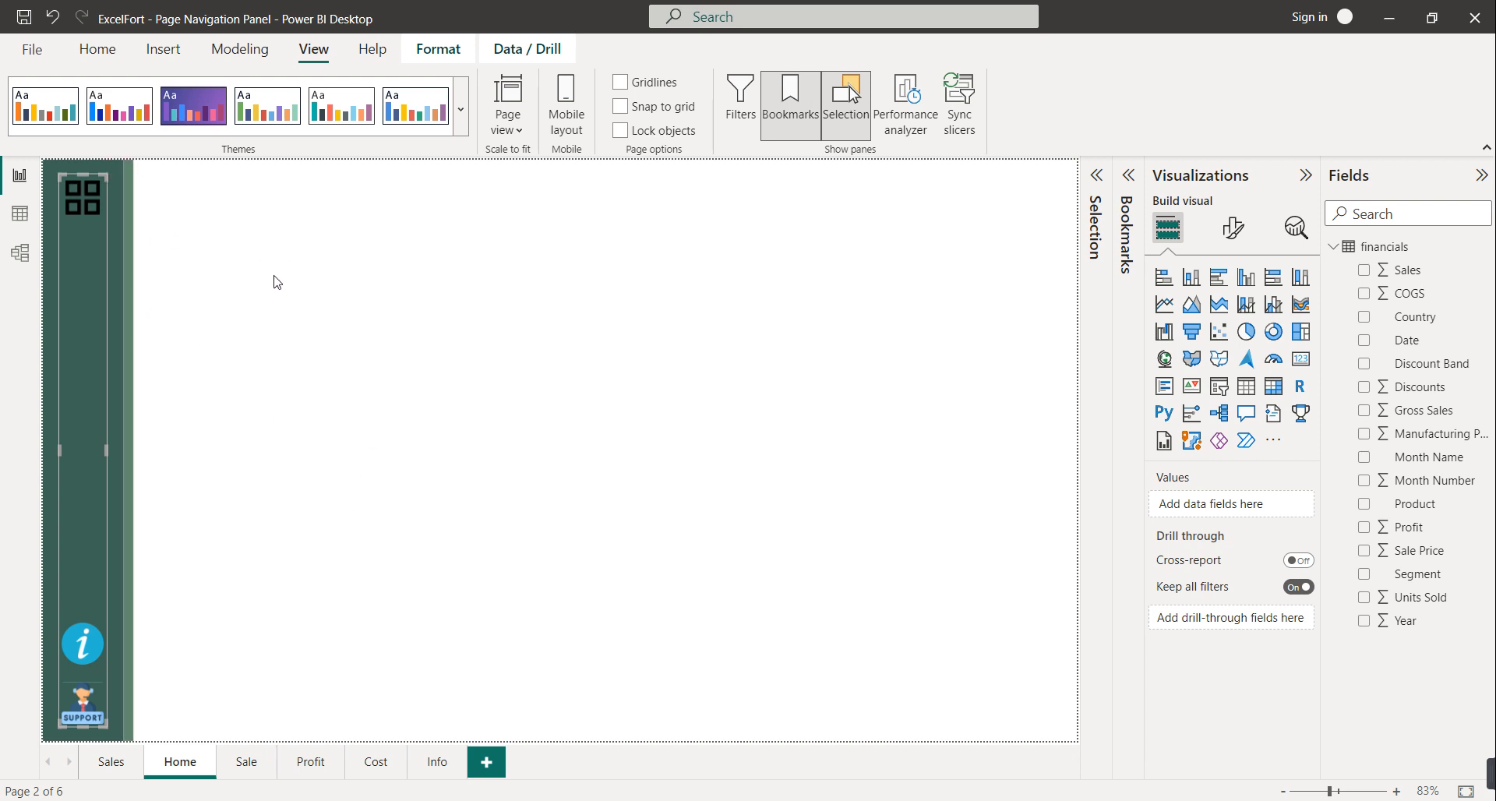
pyautogui.click(86, 208)
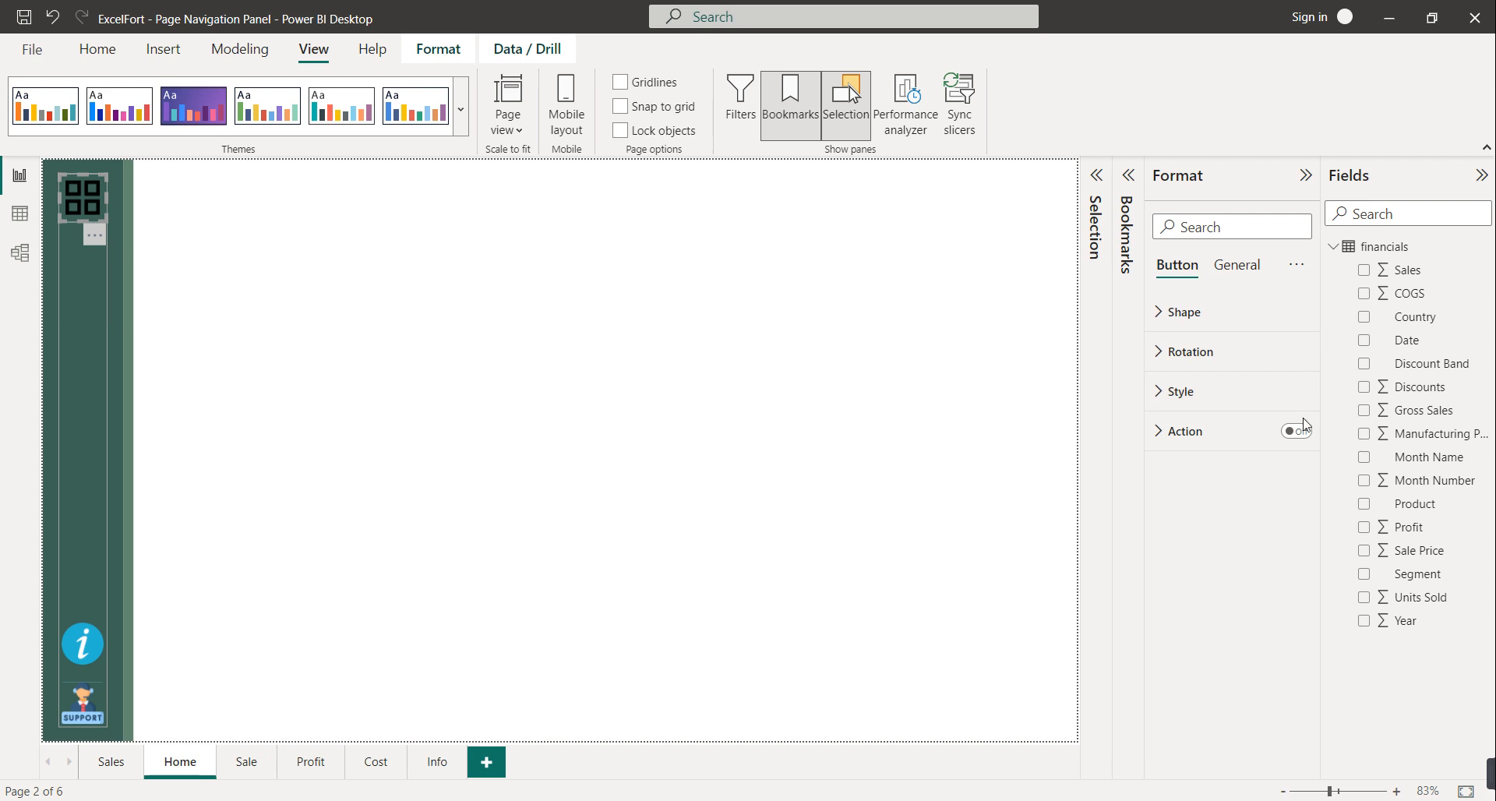
# Give the grid button a Bookmark action to 'Open MenuBar' and test that it opens the menu
pyautogui.click(1299, 434)
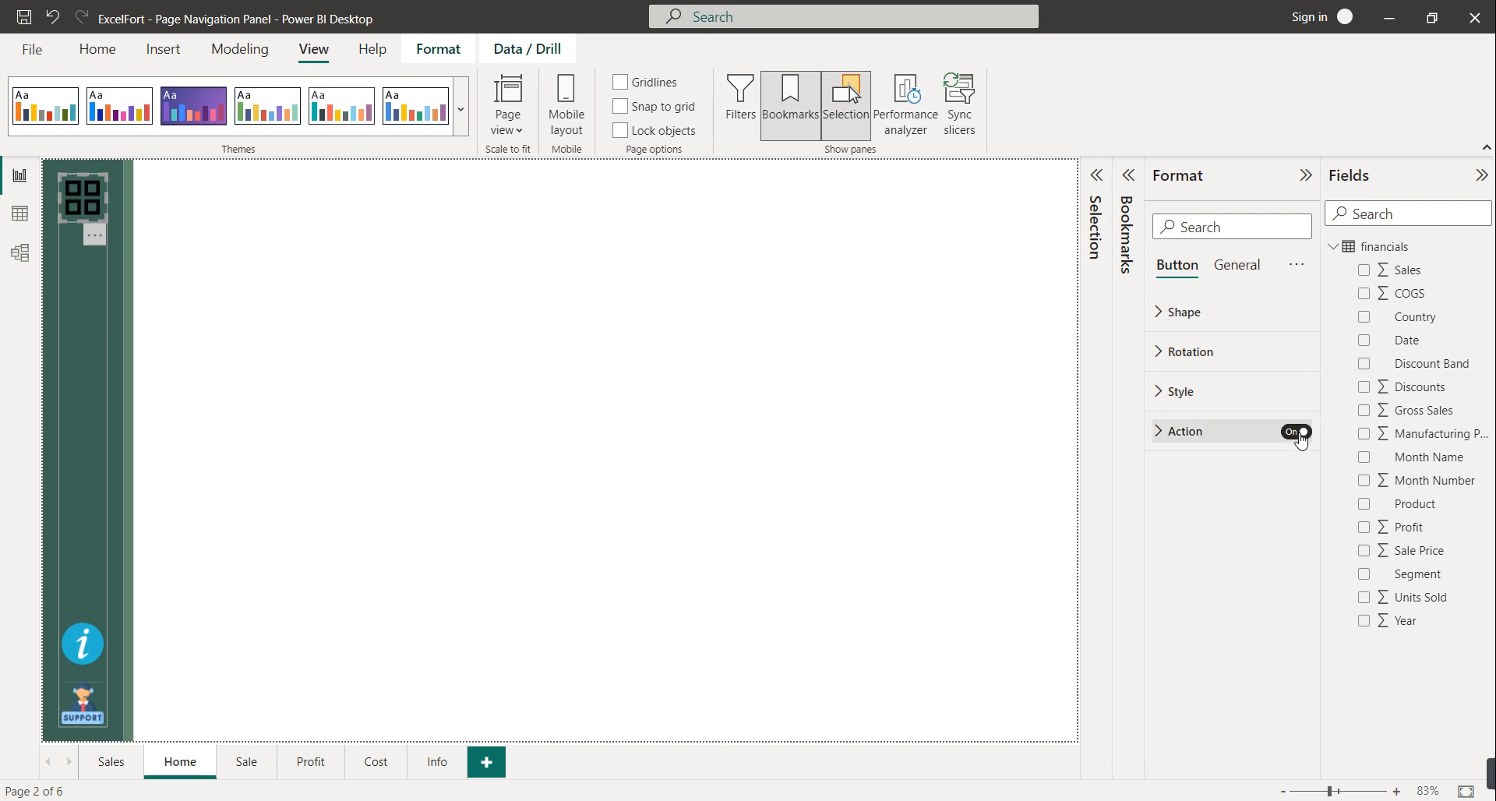
pyautogui.click(1210, 434)
pyautogui.click(1236, 527)
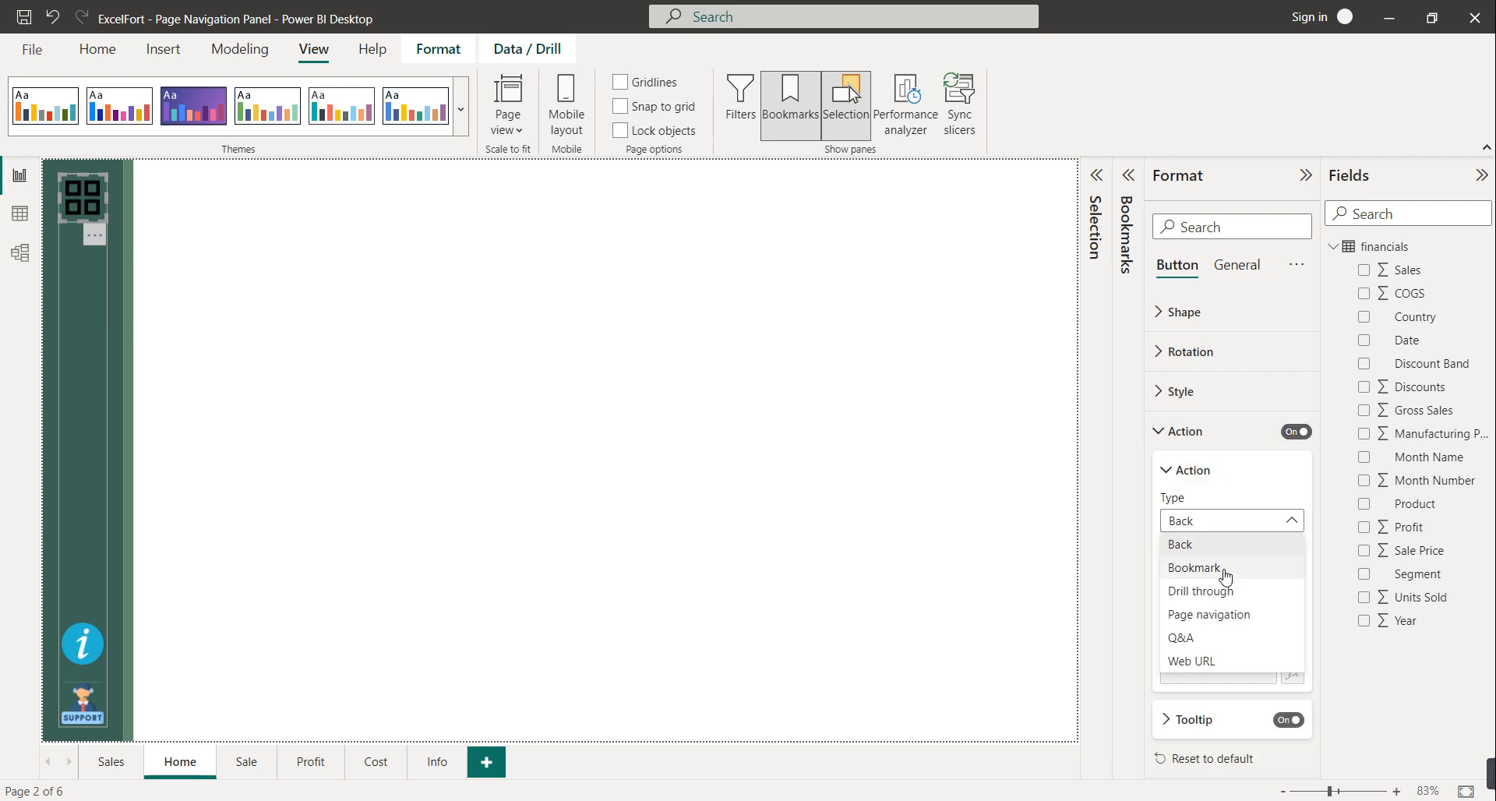
pyautogui.click(1221, 574)
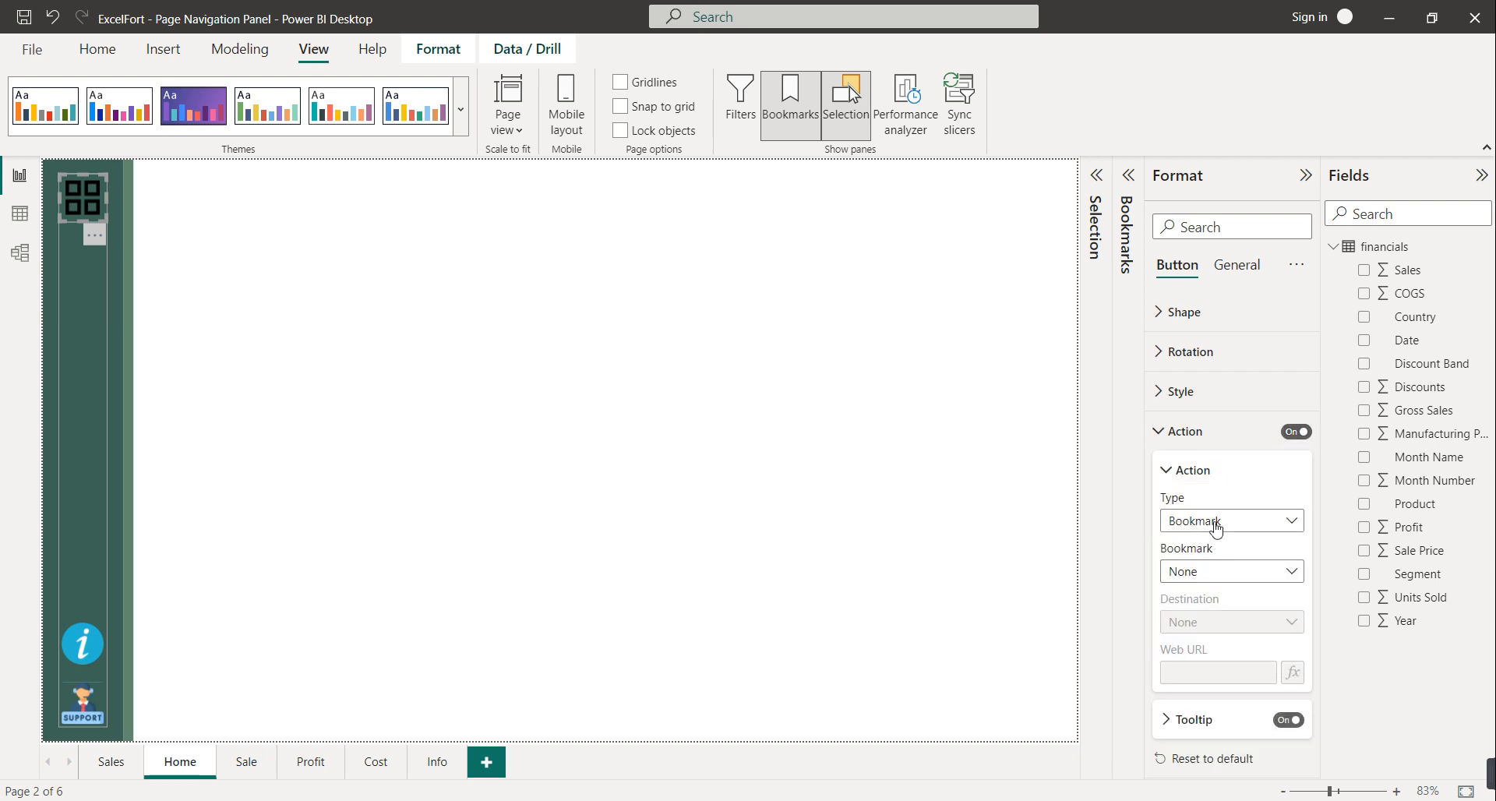
pyautogui.click(1225, 573)
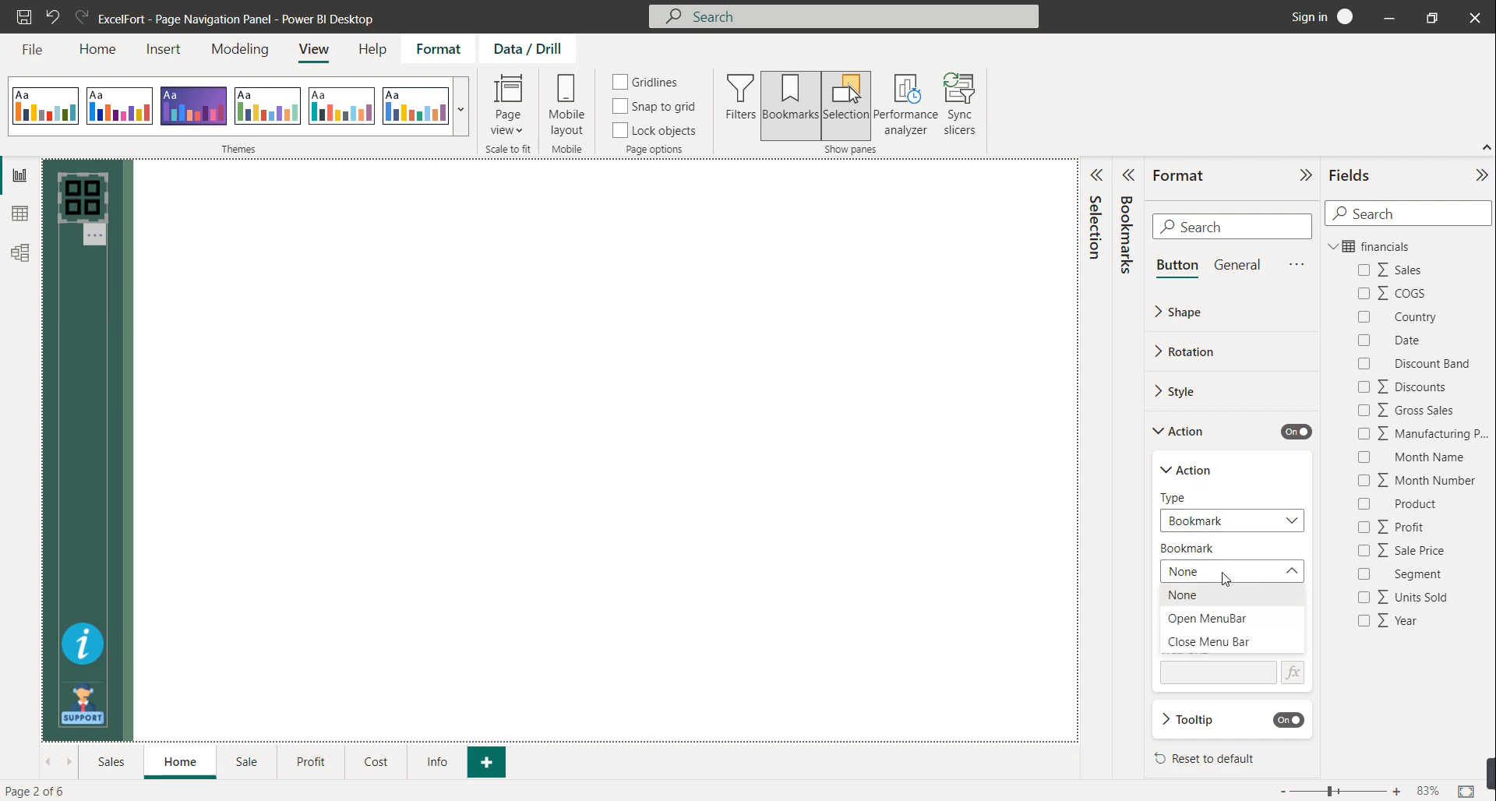
pyautogui.click(1228, 621)
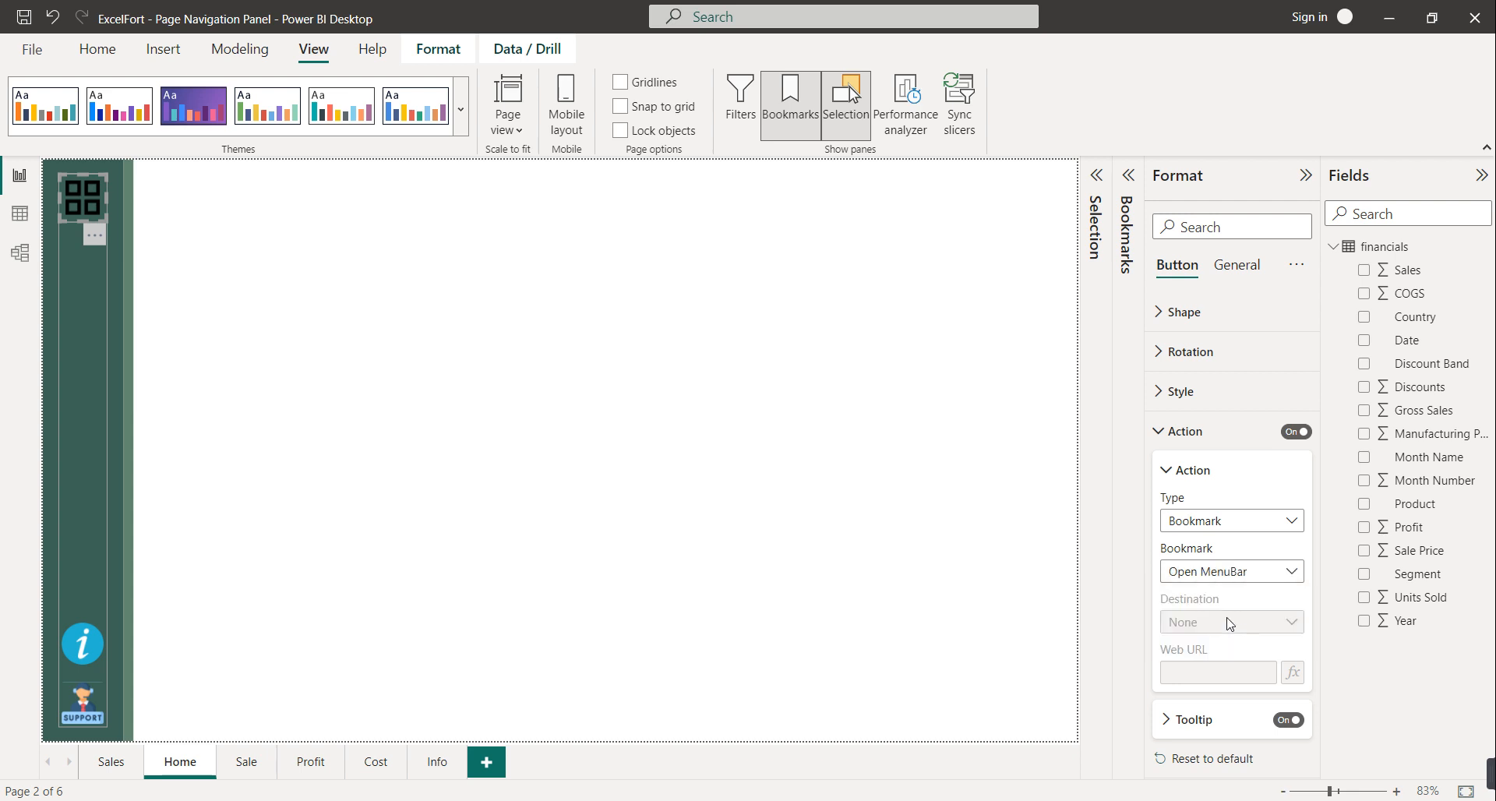
pyautogui.keyDown('ctrl'); pyautogui.click(82, 197); pyautogui.keyUp('ctrl')
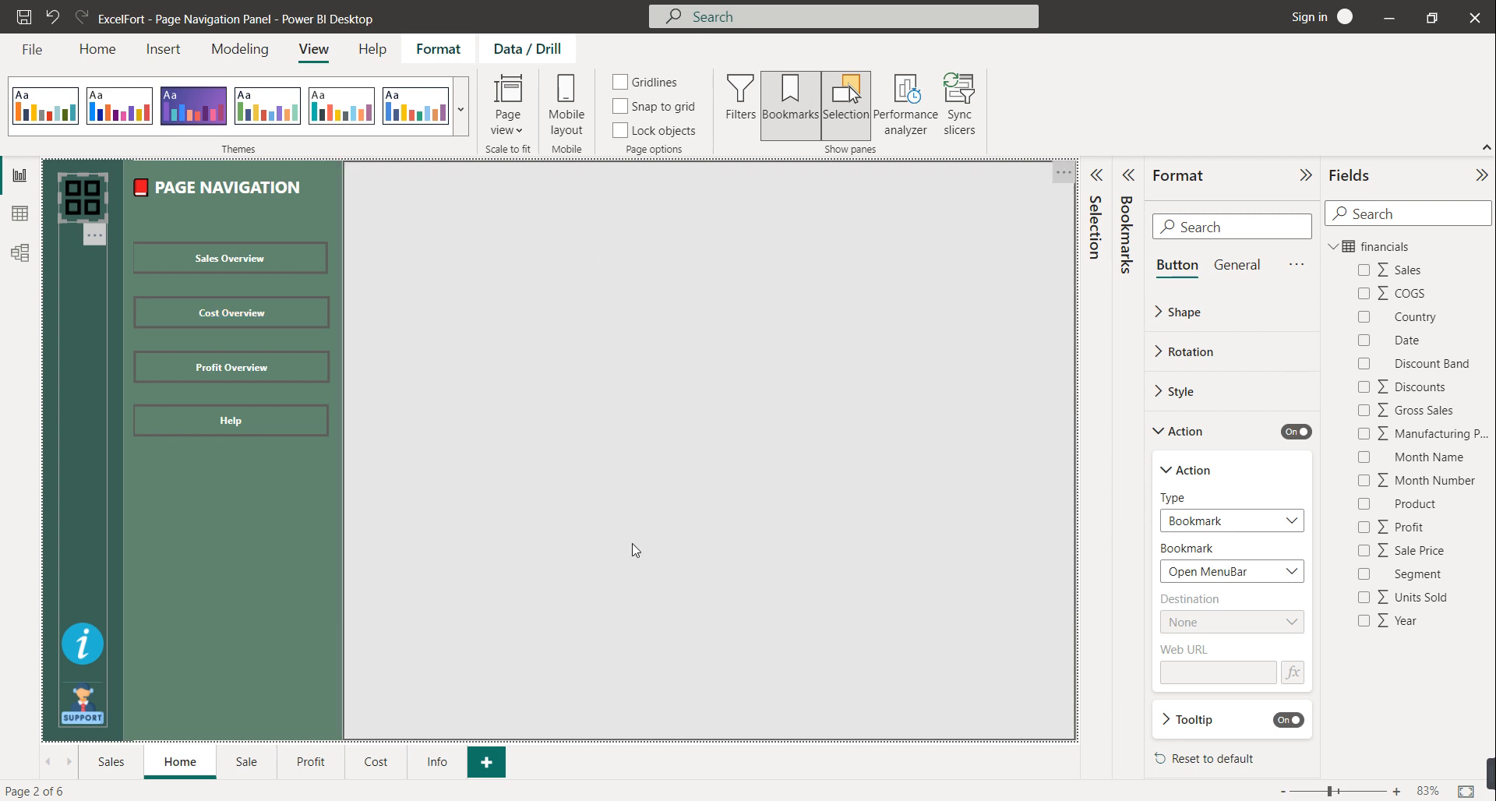
# Give the grey overlay button a Bookmark action linked to 'Close Menu Bar'
pyautogui.click(596, 225)
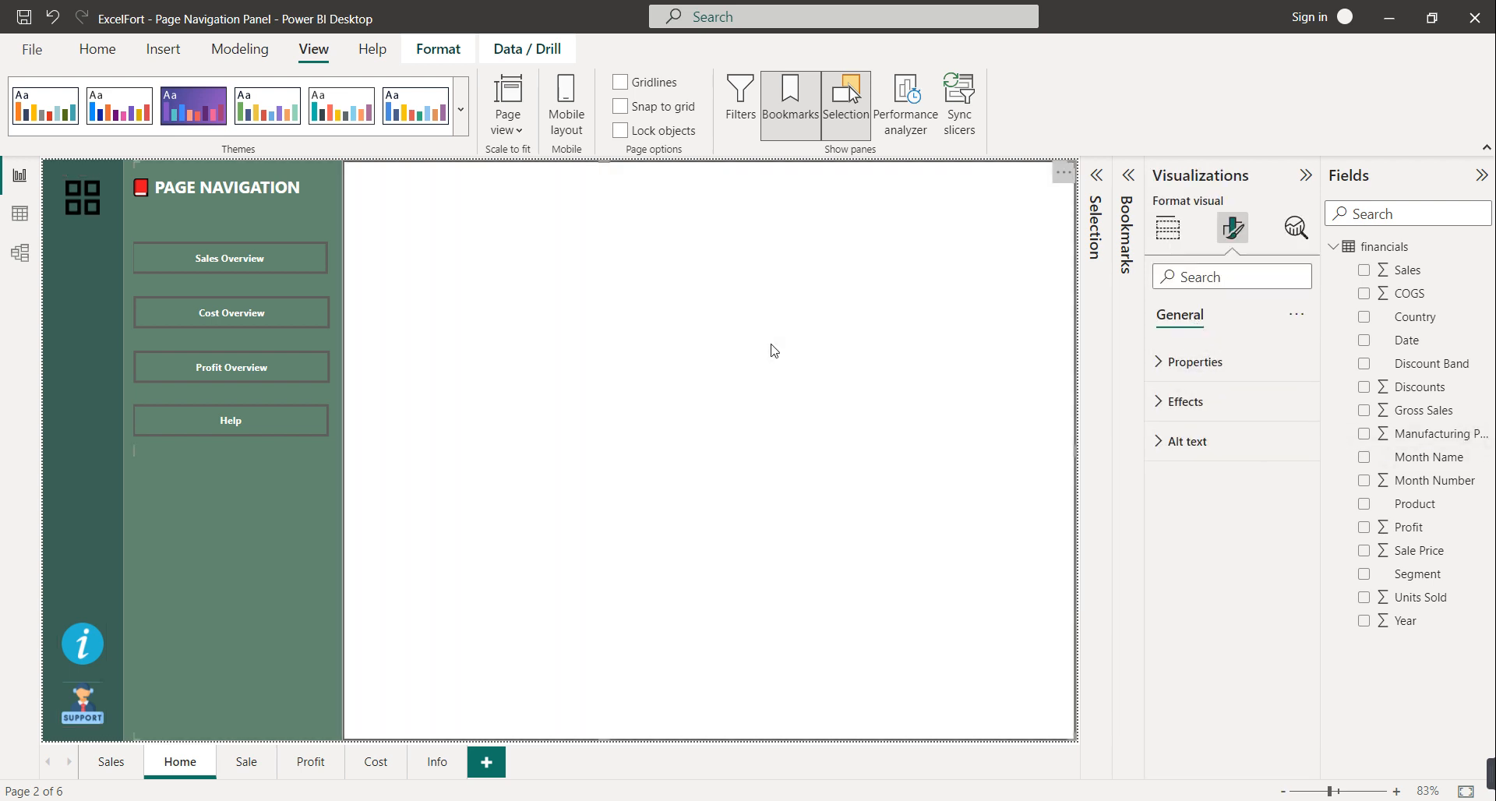
pyautogui.click(774, 350)
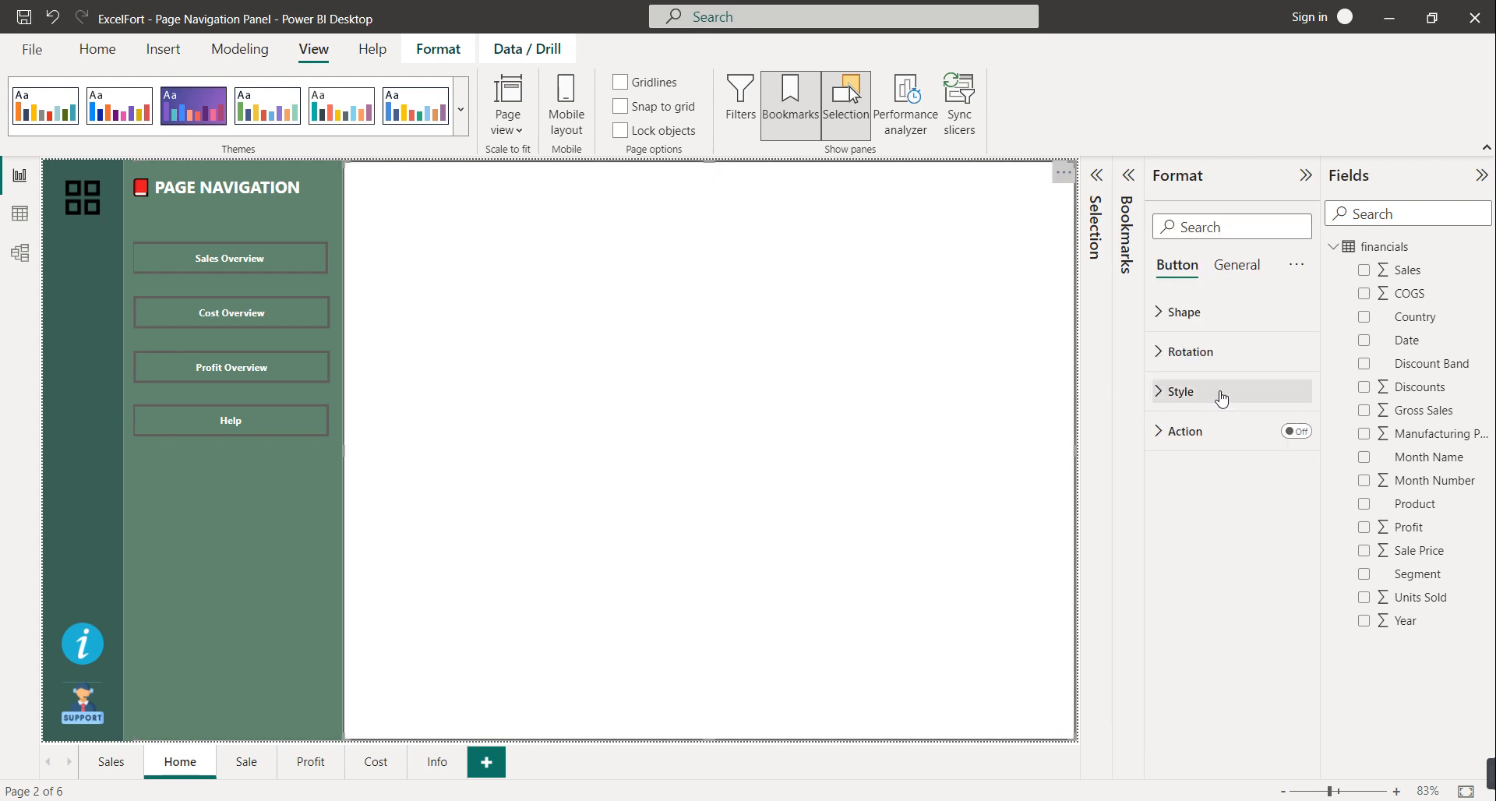
pyautogui.click(1296, 431)
pyautogui.click(1203, 433)
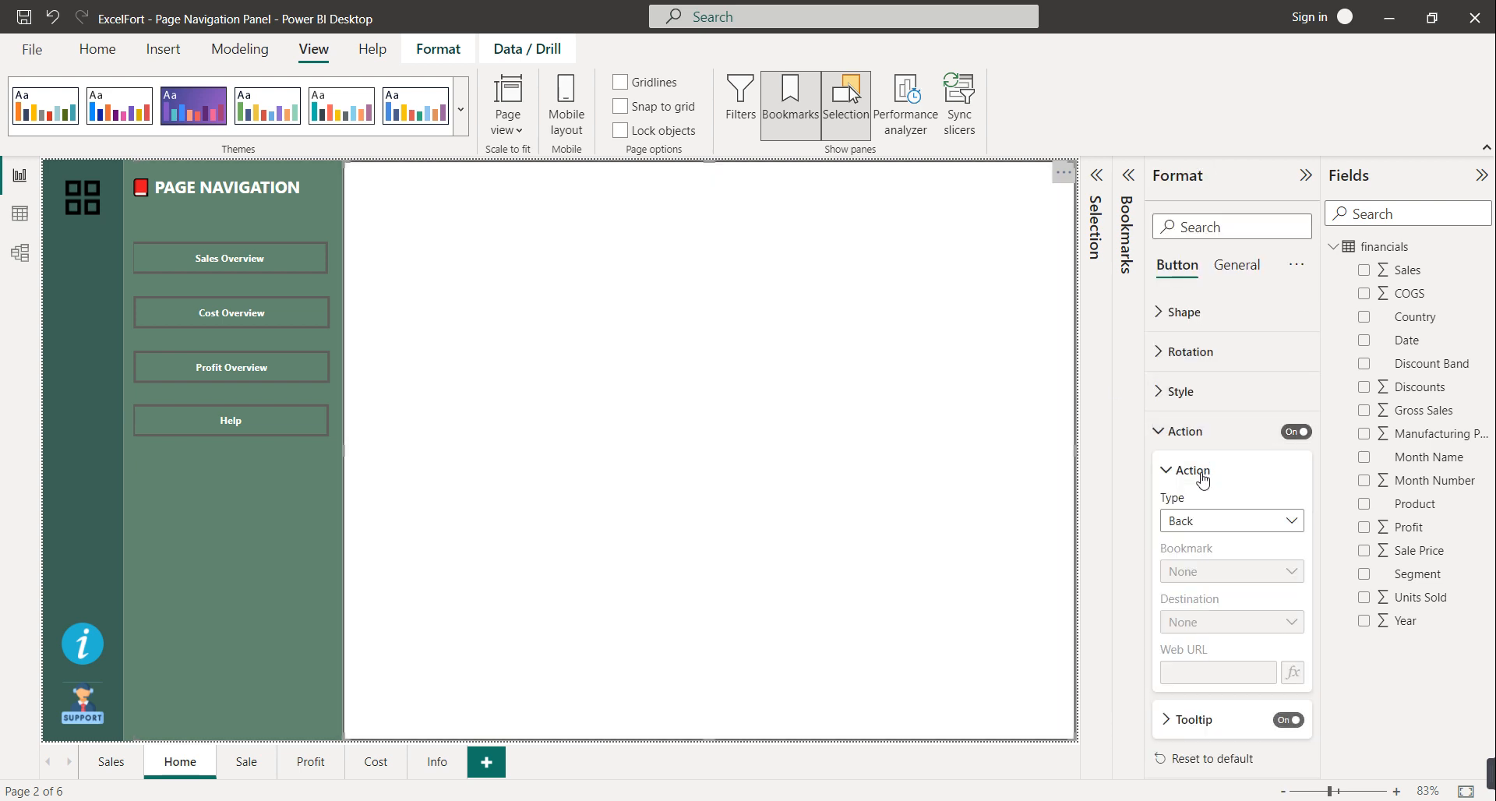
pyautogui.click(1202, 520)
pyautogui.click(1190, 568)
pyautogui.click(1229, 572)
pyautogui.click(1230, 643)
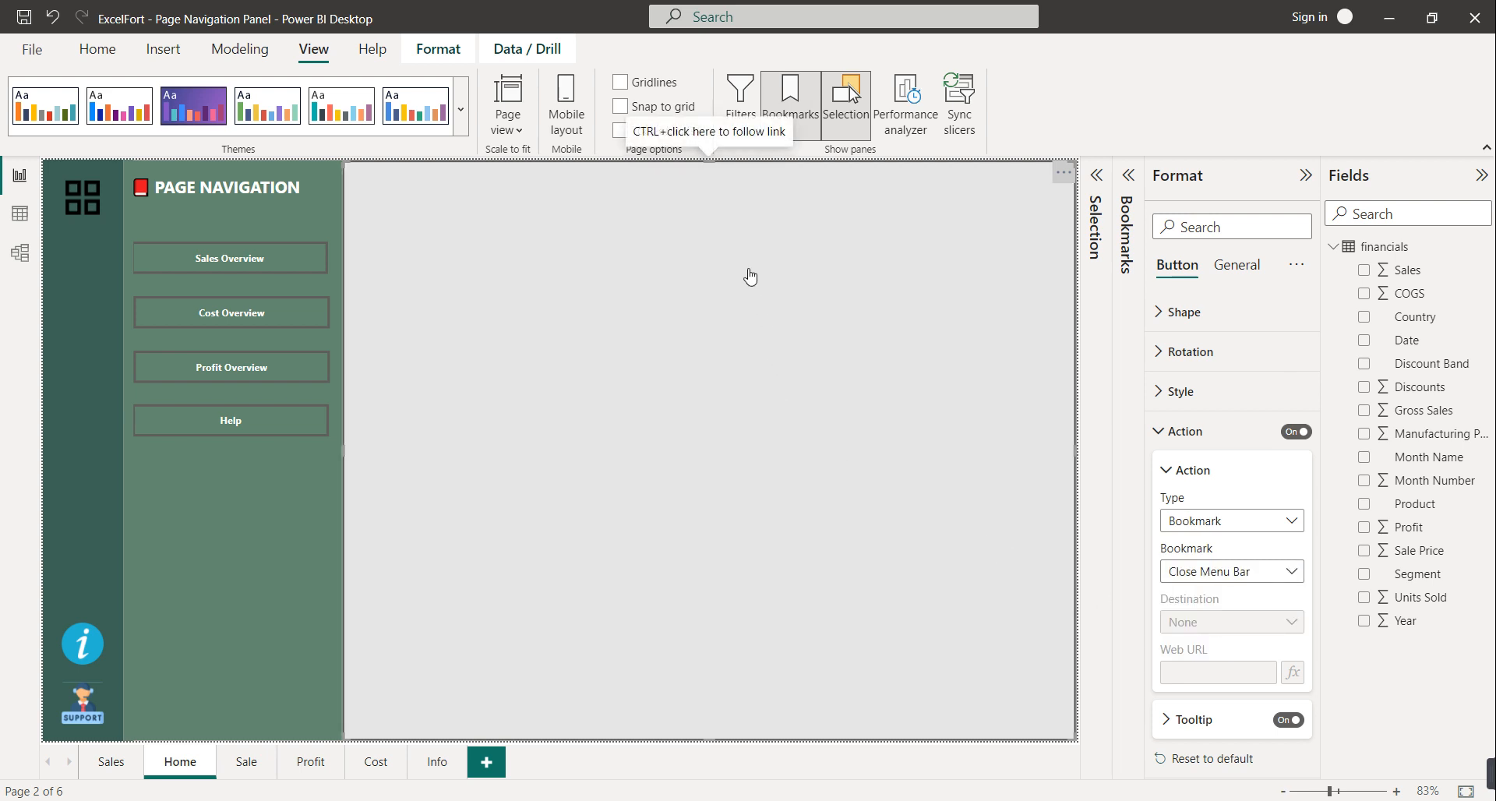
# Test that the overlay closes and the grid button reopens the menu, then select the left navigation group
pyautogui.keyDown('ctrl'); pyautogui.click(750, 276); pyautogui.keyUp('ctrl')
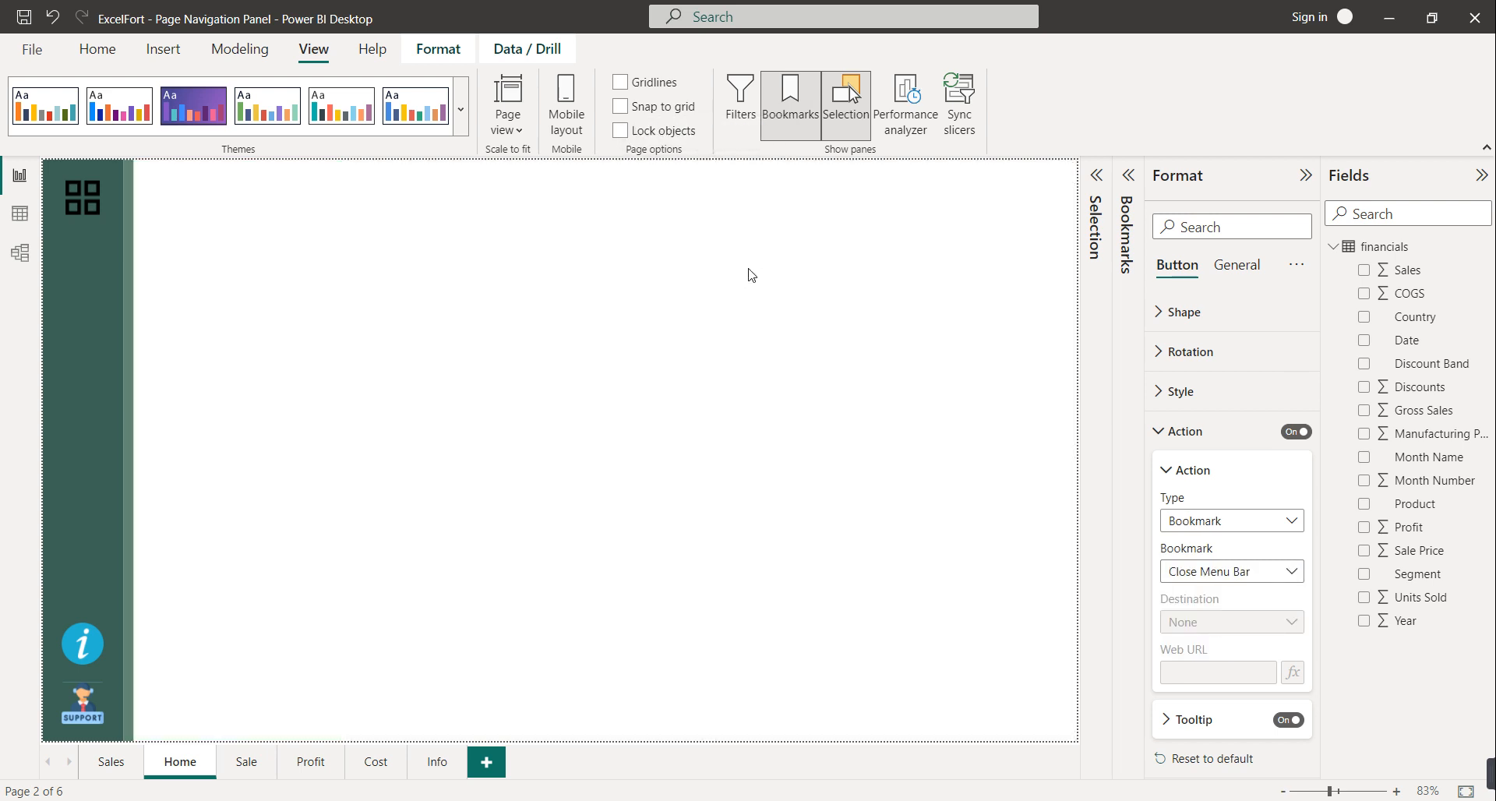
pyautogui.keyDown('ctrl'); pyautogui.click(94, 213); pyautogui.keyUp('ctrl')
pyautogui.keyDown('ctrl'); pyautogui.click(606, 287); pyautogui.keyUp('ctrl')
pyautogui.click(88, 654)
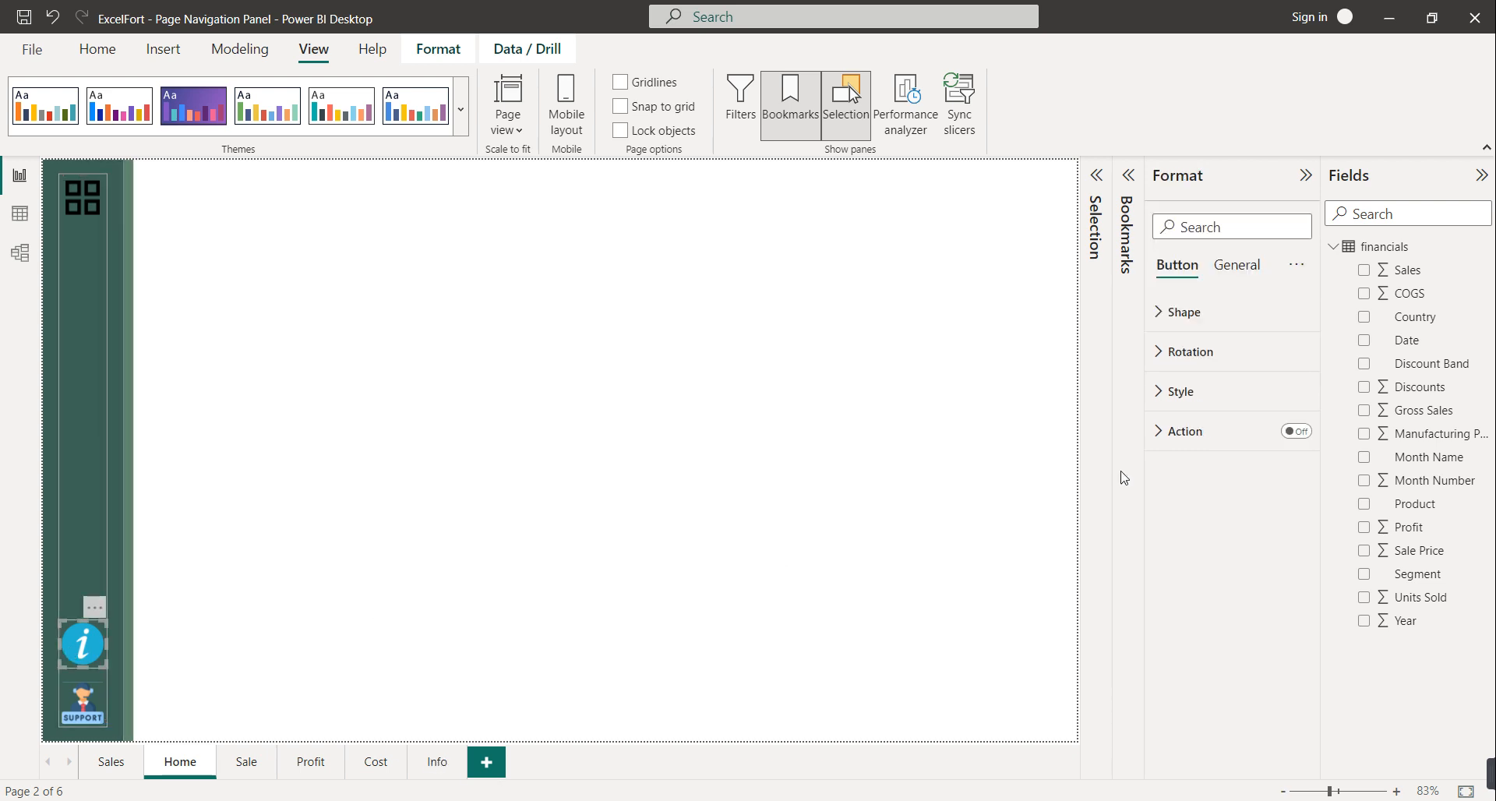
# Give the blue info icon a Page navigation action to the Info page and follow it there
pyautogui.click(1296, 432)
pyautogui.click(1209, 441)
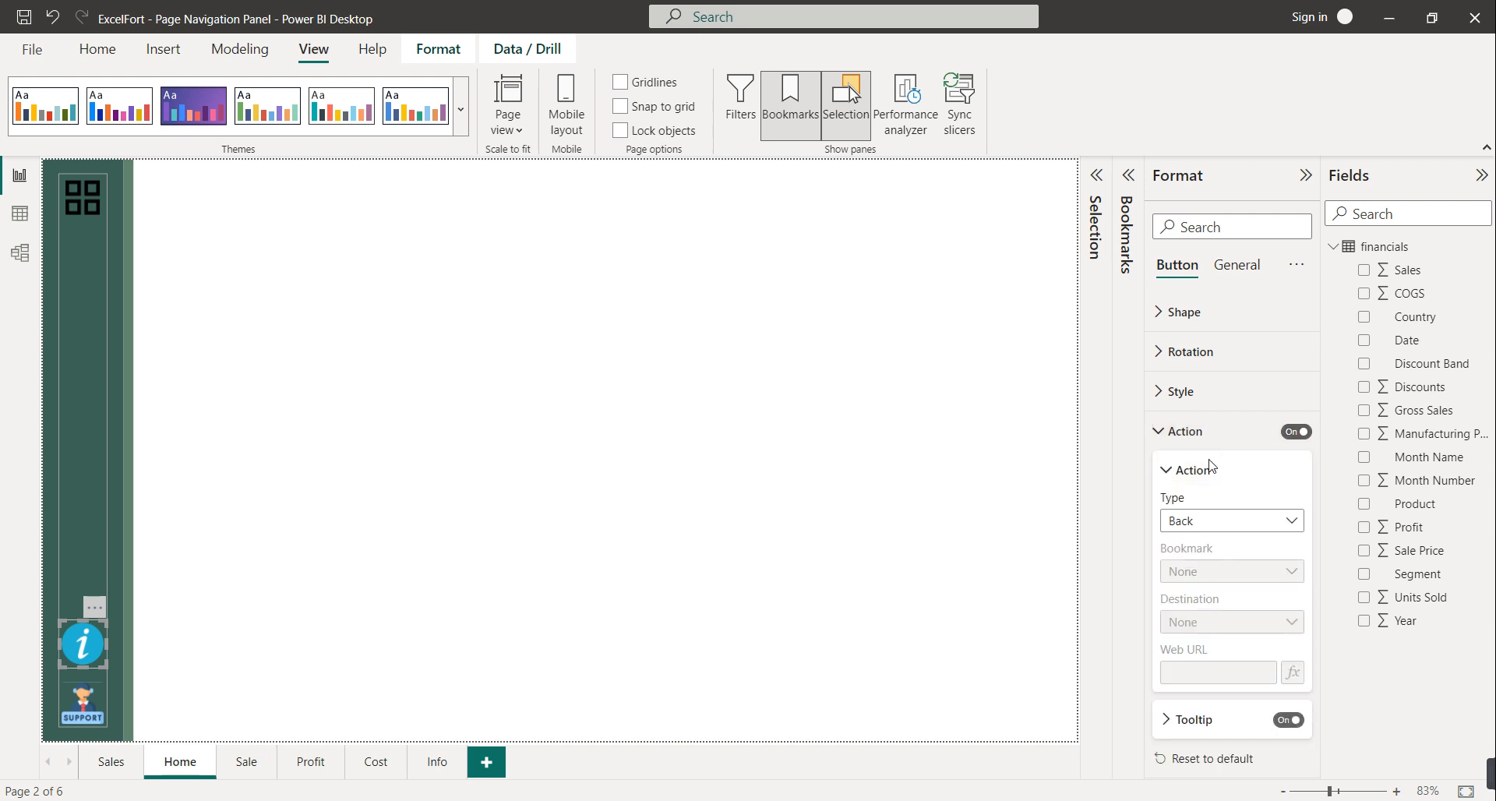
pyautogui.click(1213, 519)
pyautogui.click(1235, 615)
pyautogui.click(1224, 621)
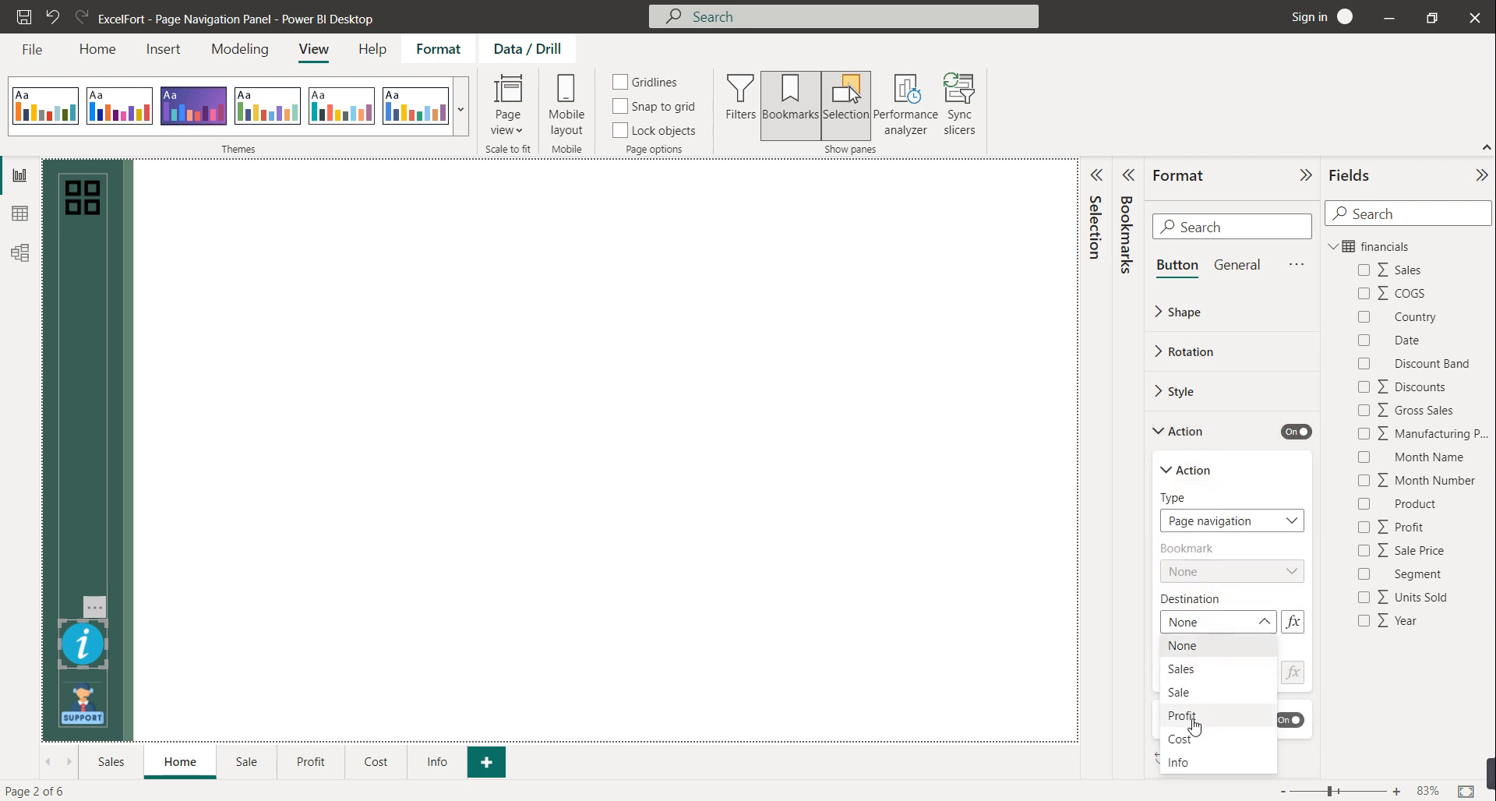
pyautogui.click(1189, 763)
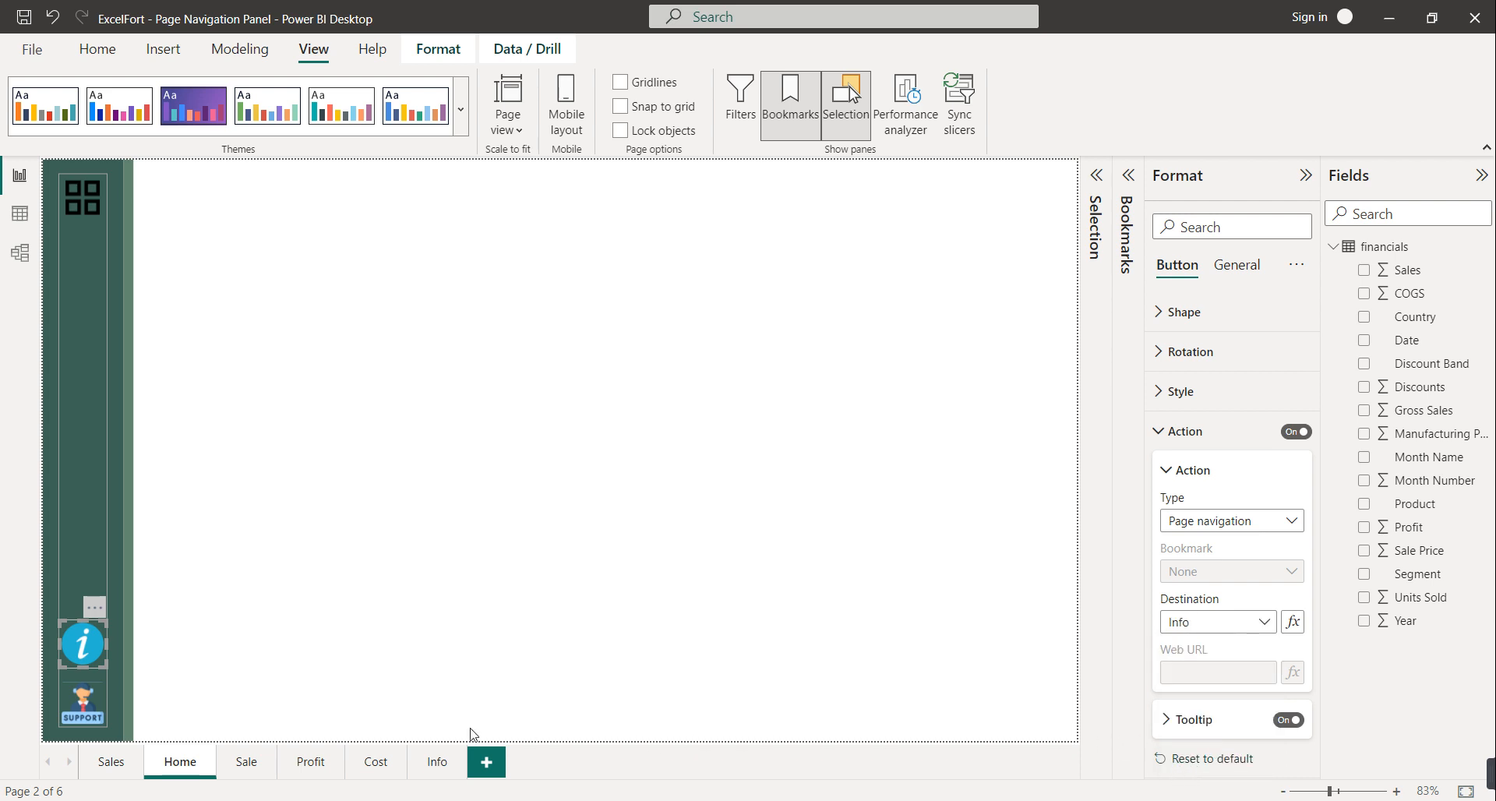
pyautogui.keyDown('ctrl'); pyautogui.click(82, 646); pyautogui.keyUp('ctrl')
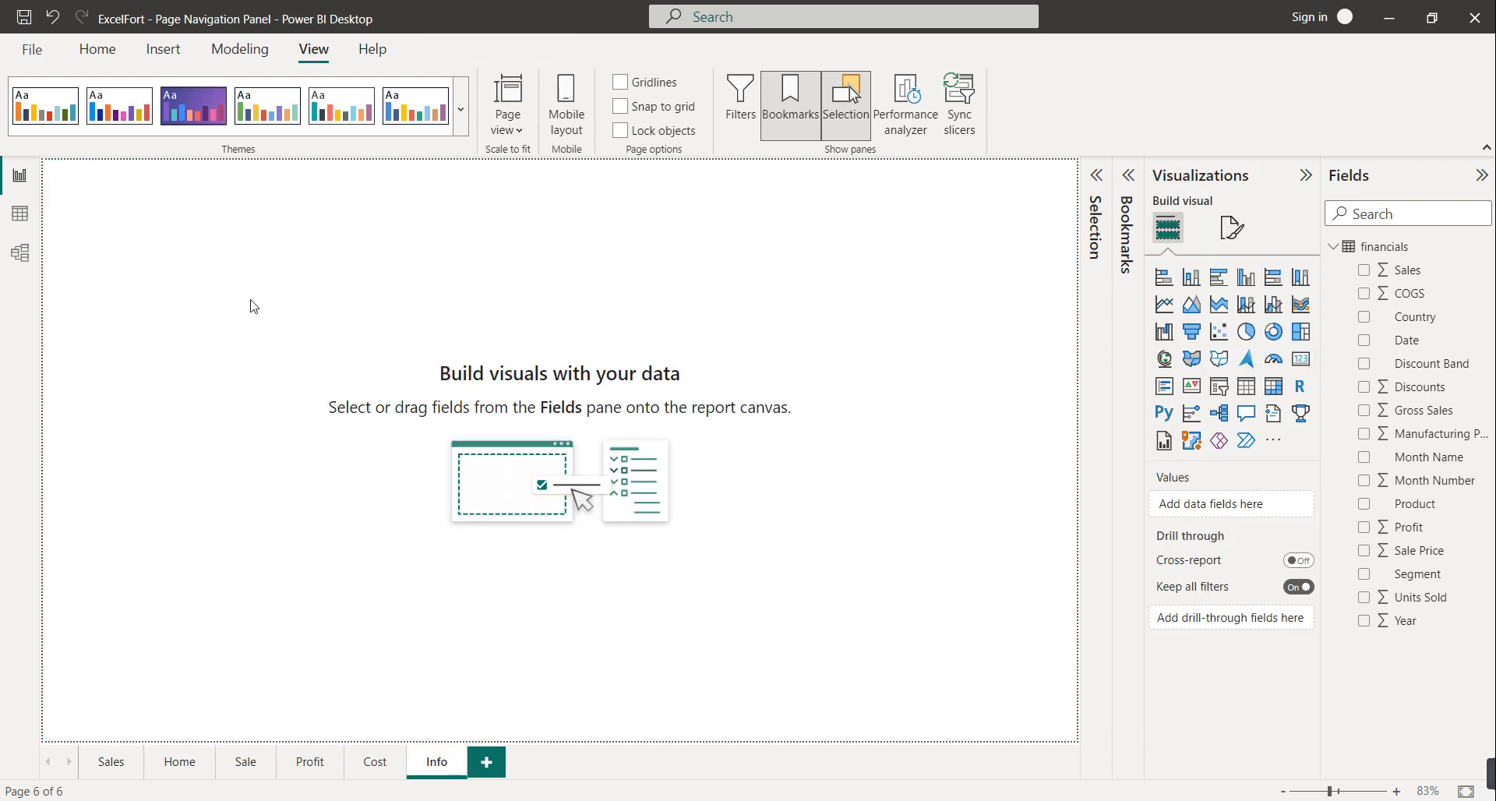
# Insert a Back arrow button on the Info page, narrow it, and use it to return Home
pyautogui.click(98, 49)
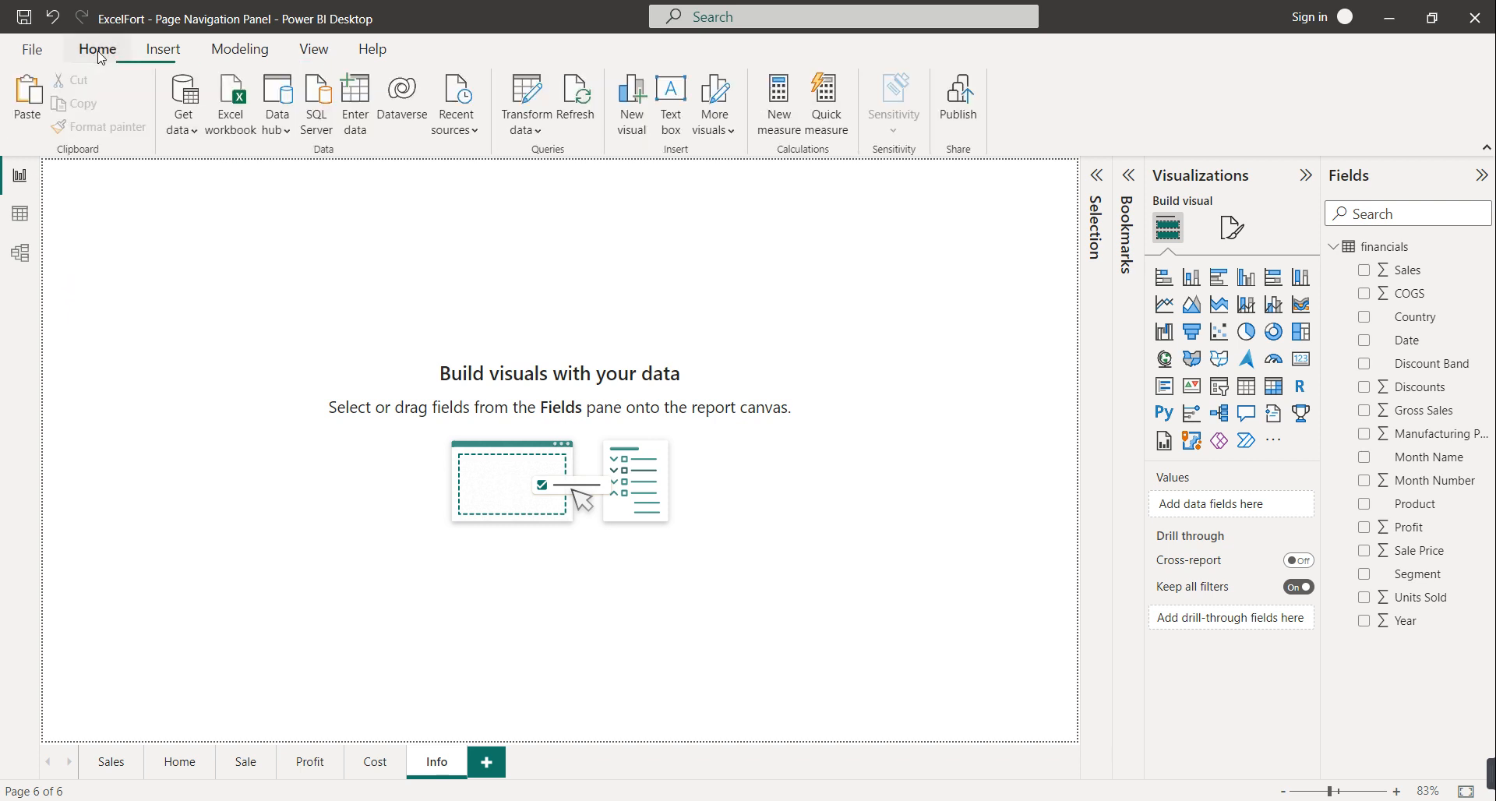
pyautogui.click(145, 52)
pyautogui.click(674, 117)
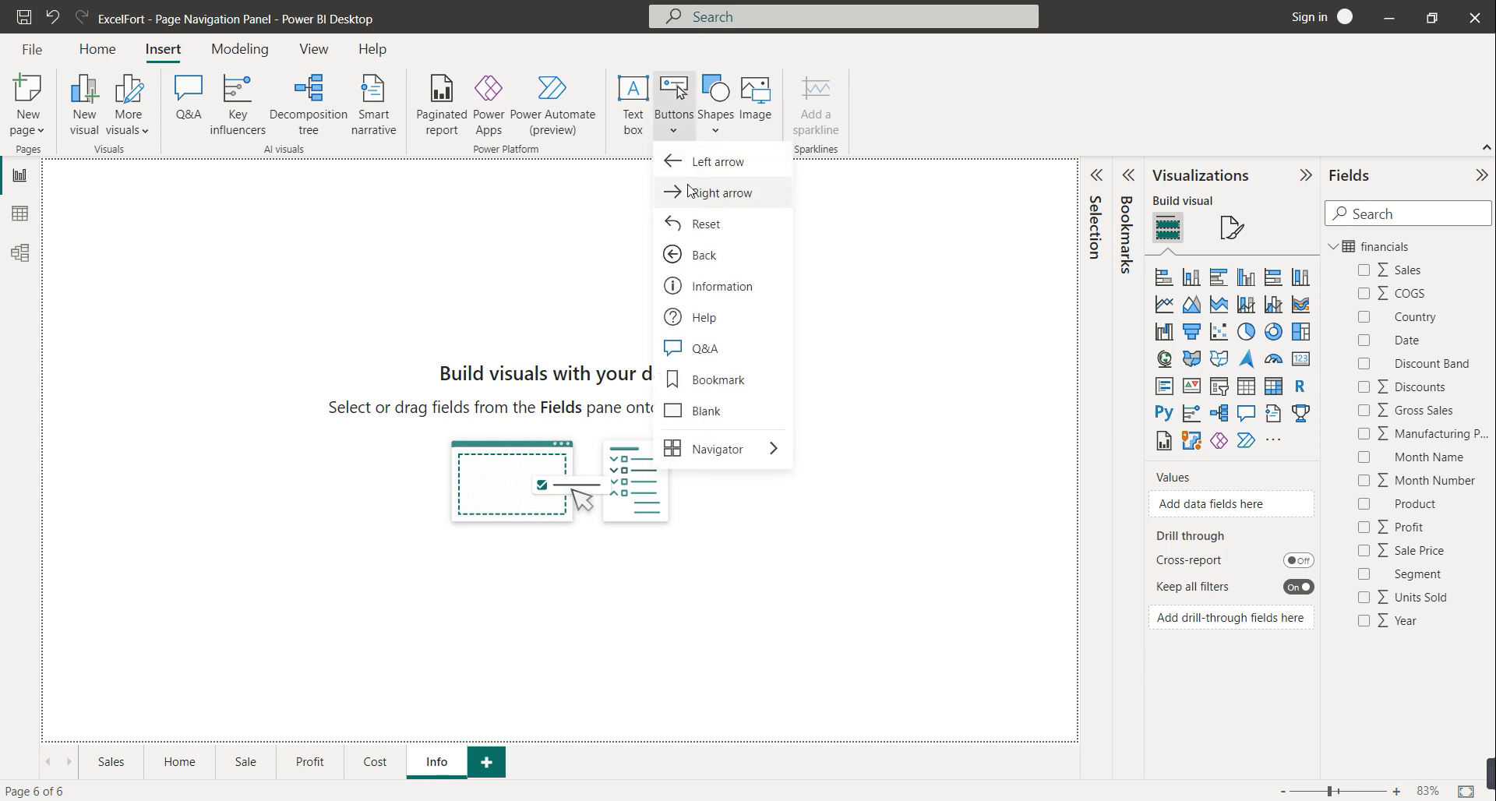
pyautogui.click(704, 256)
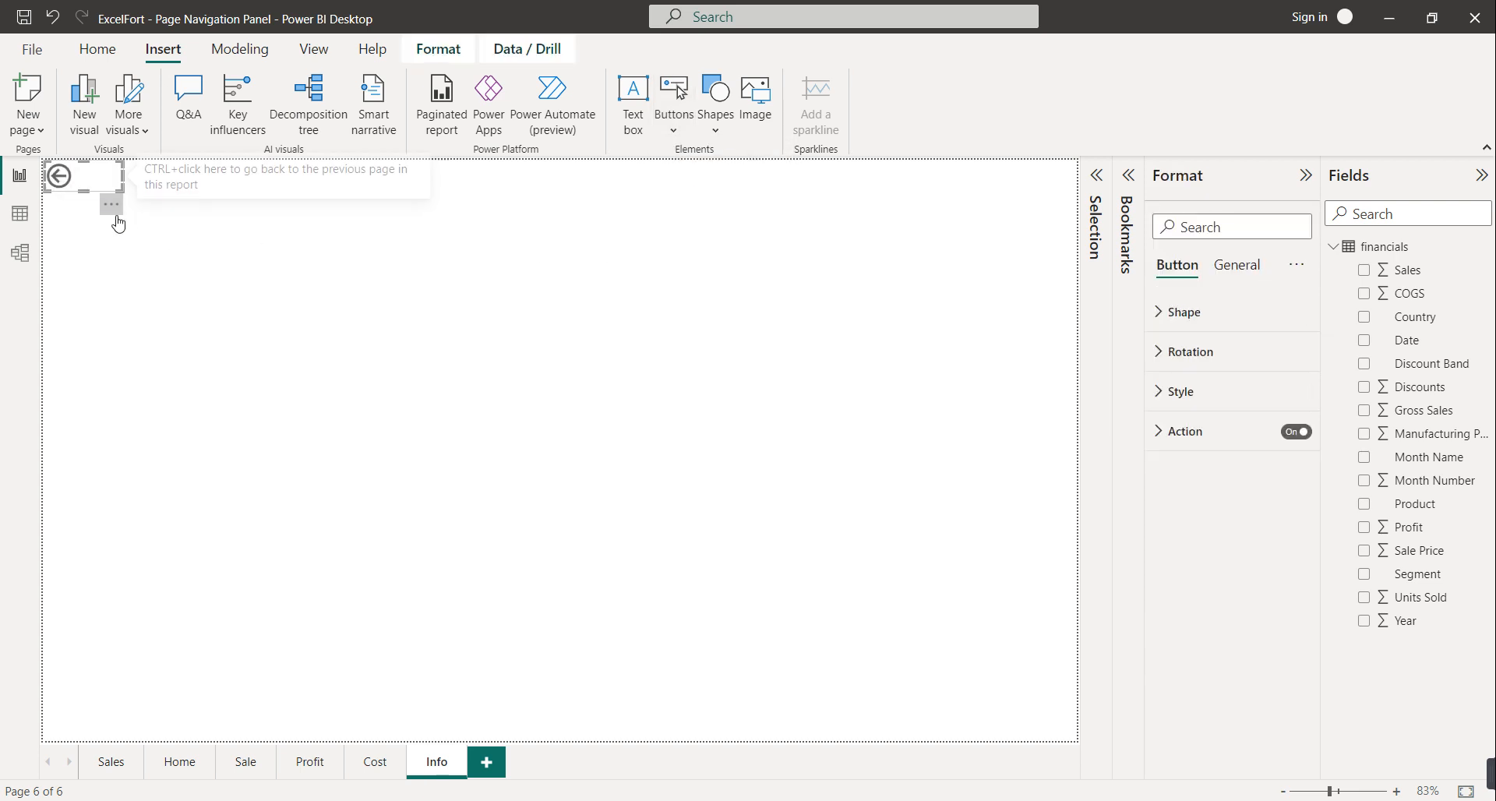
pyautogui.moveTo(115, 179); pyautogui.dragTo(112, 217)
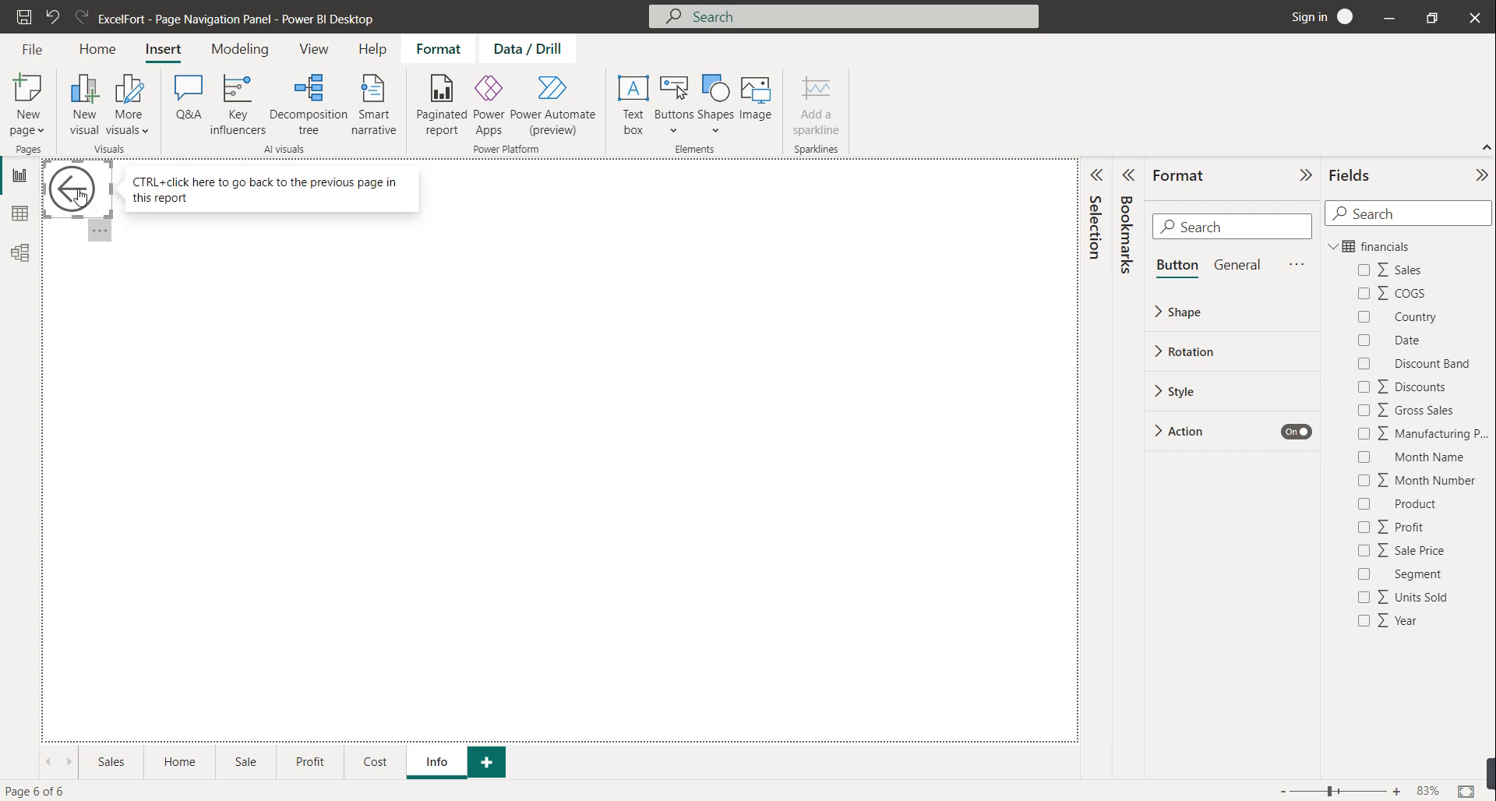
pyautogui.keyDown('ctrl'); pyautogui.click(80, 195); pyautogui.keyUp('ctrl')
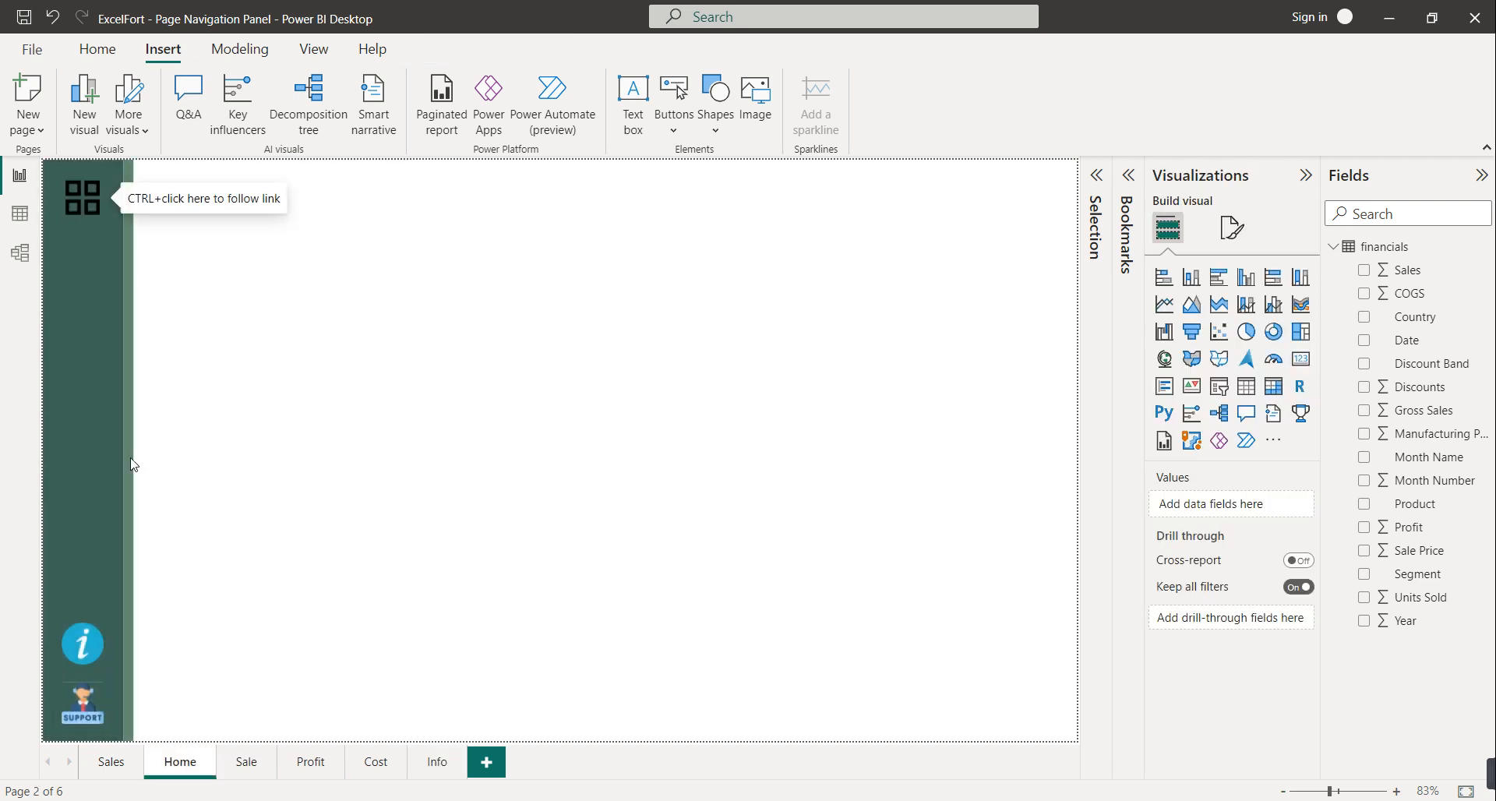
pyautogui.click(90, 708)
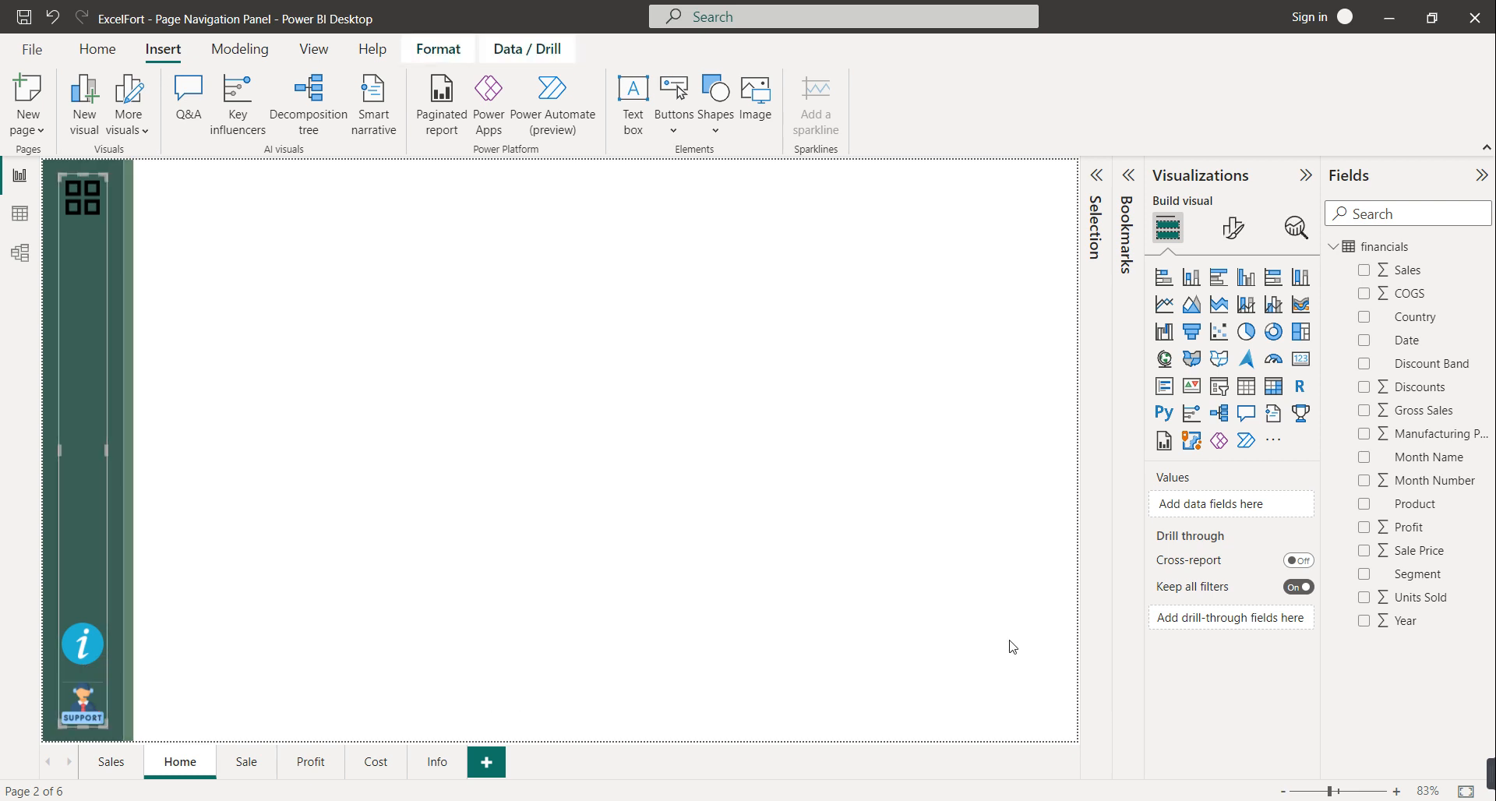
pyautogui.click(93, 698)
pyautogui.click(1216, 433)
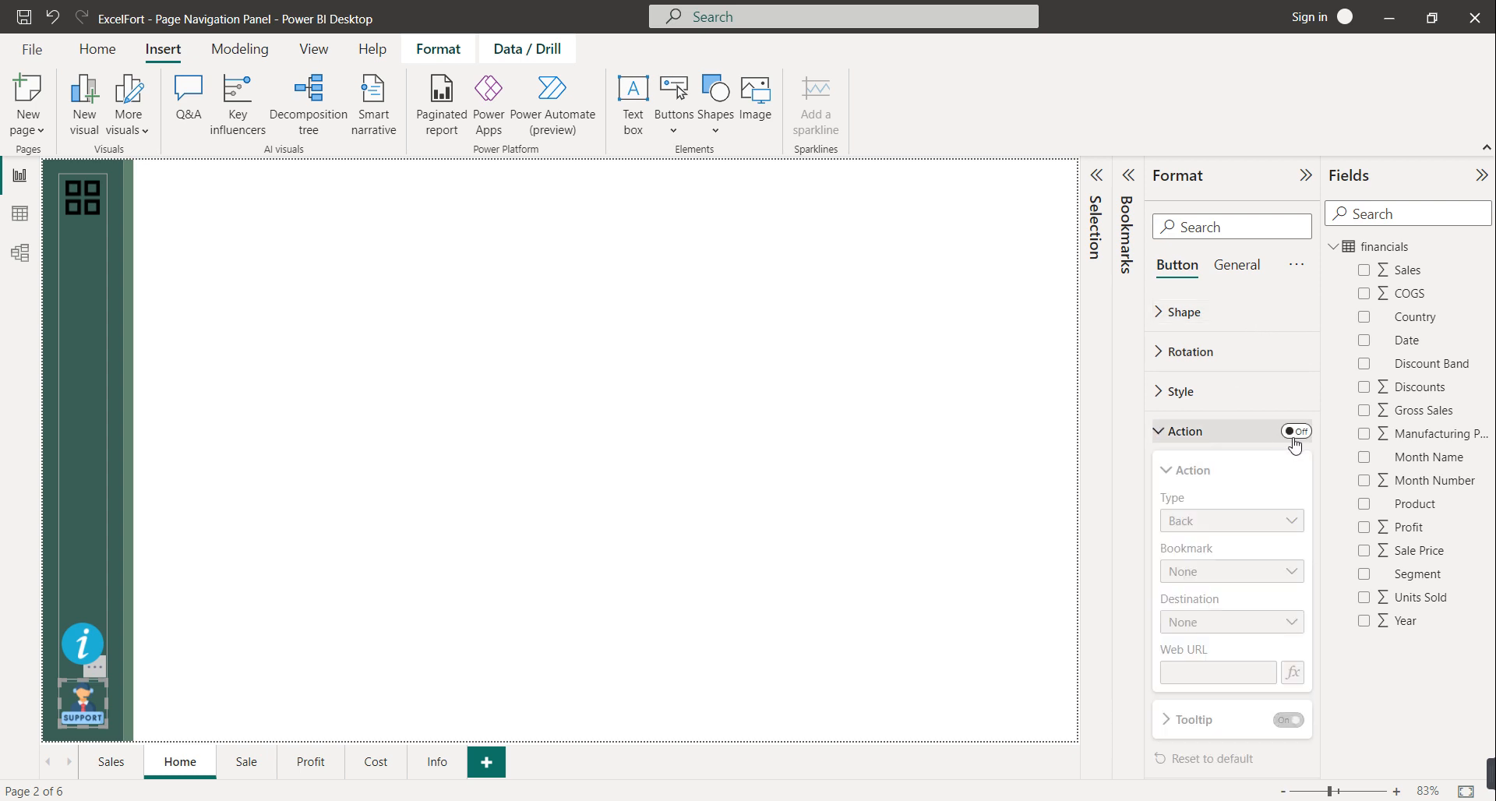
pyautogui.click(1296, 432)
pyautogui.click(1239, 520)
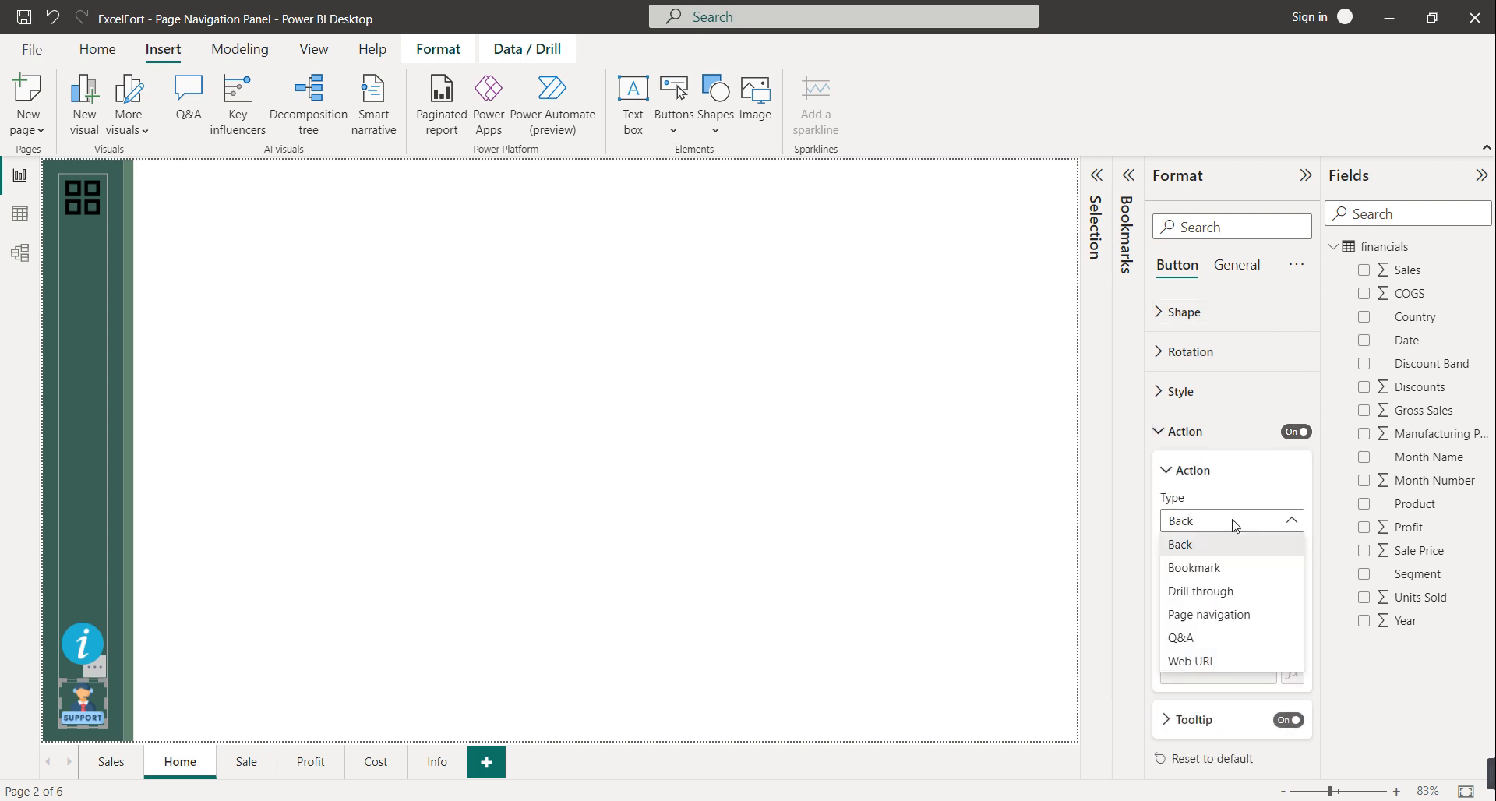
pyautogui.click(1212, 661)
pyautogui.click(1201, 671)
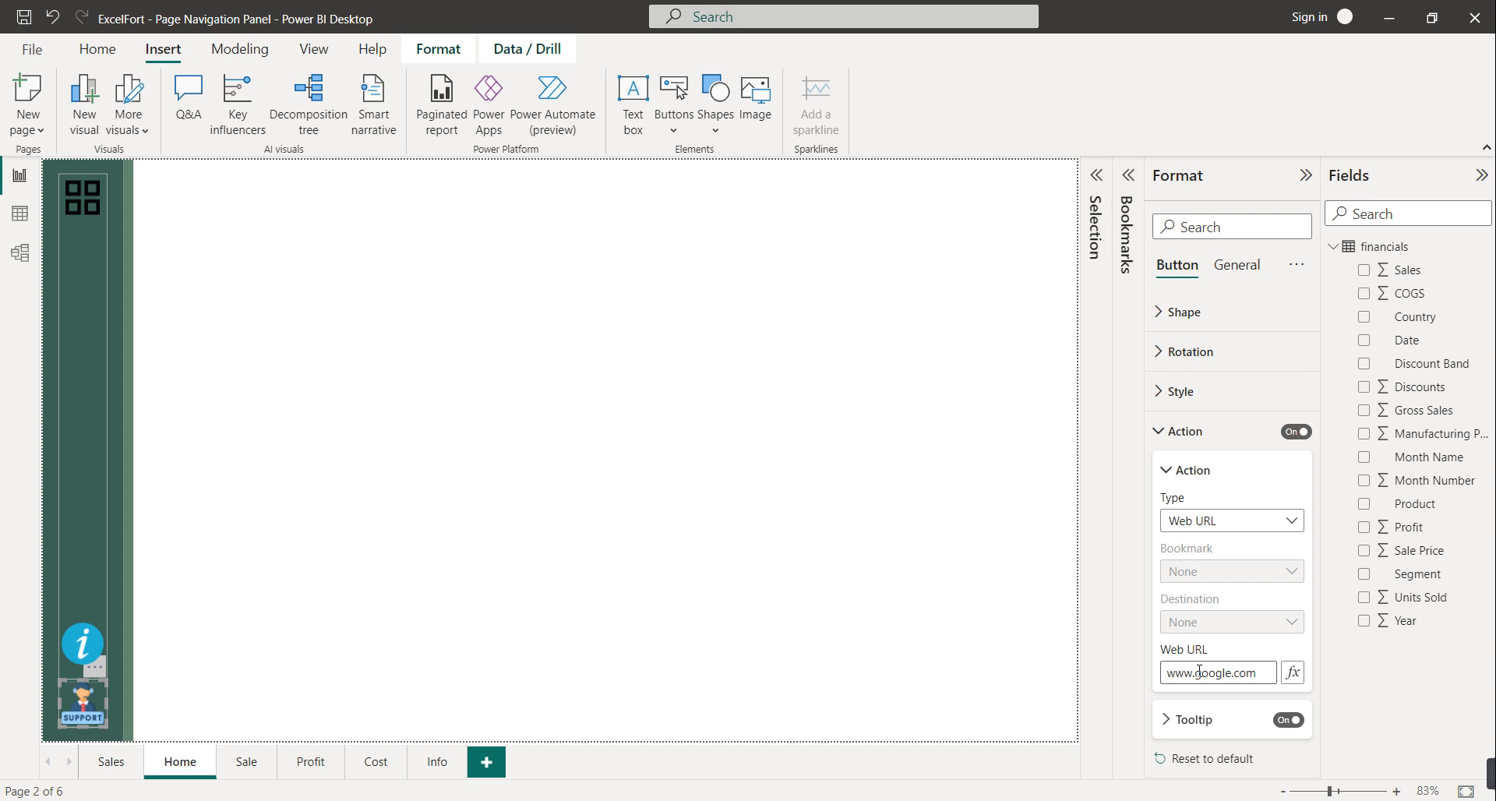
pyautogui.click(958, 681)
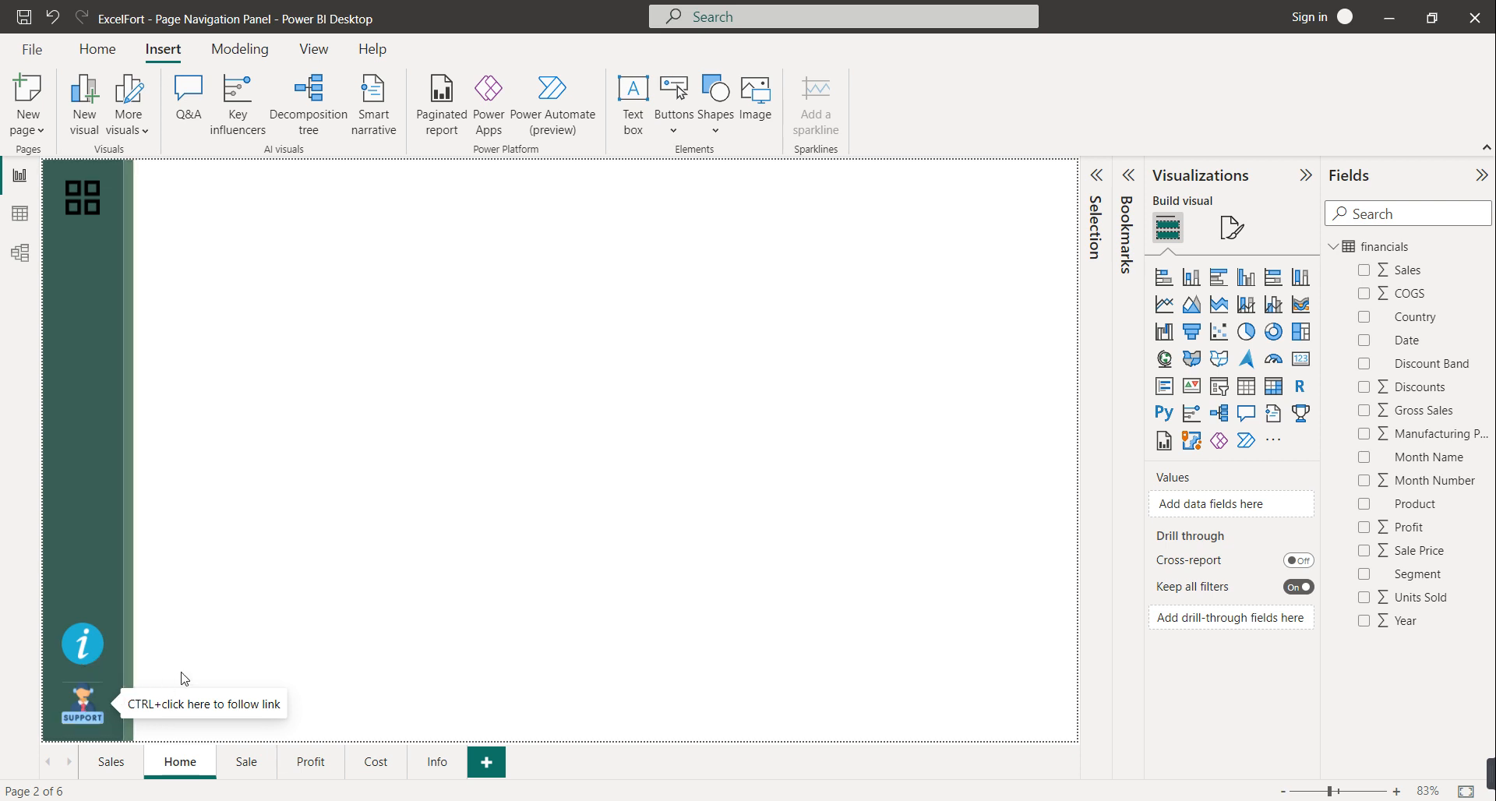
# Recheck the Support icon's web link settings and expand the Page Navigation panel from the grid icon
pyautogui.click(100, 709)
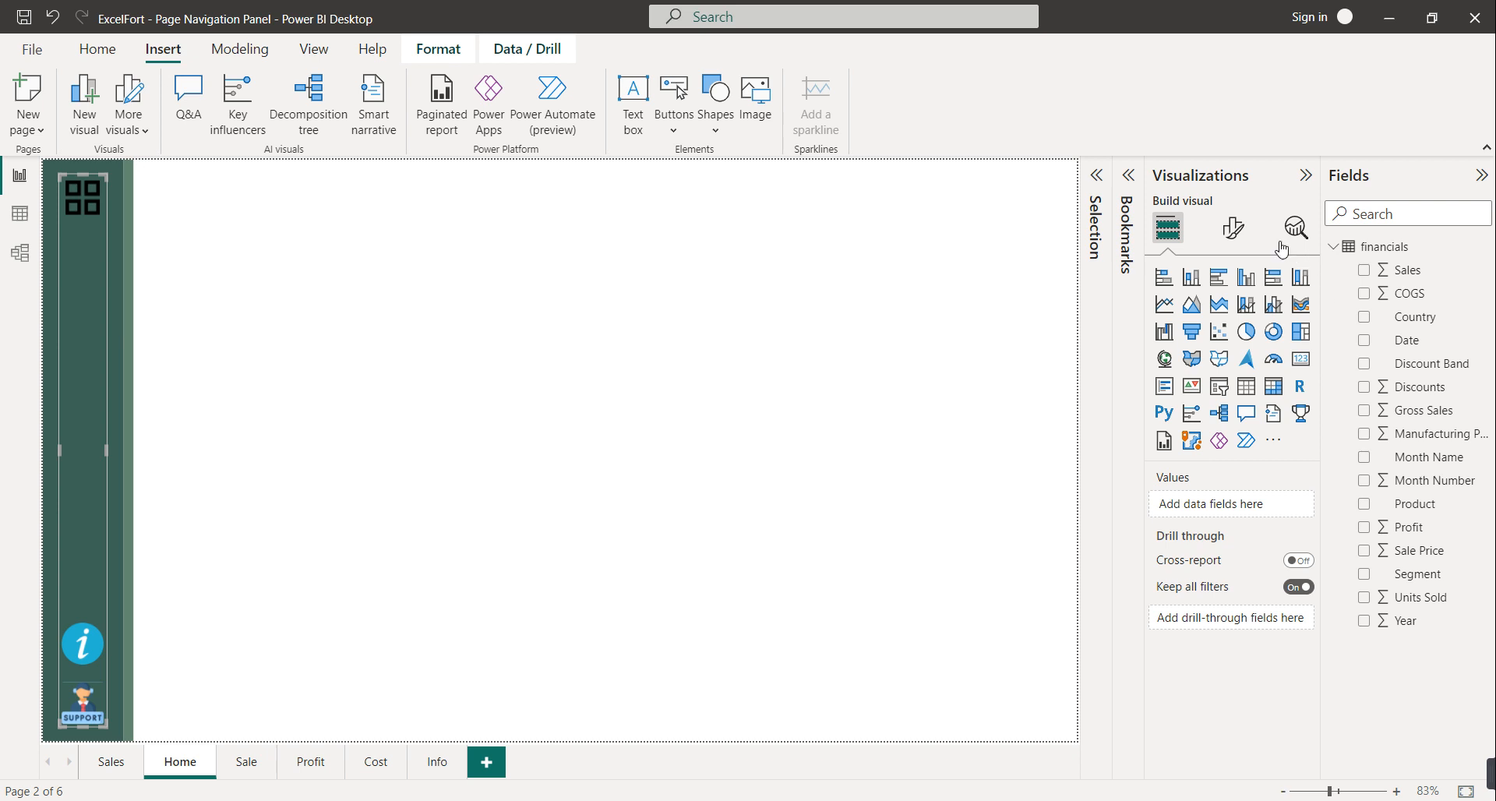
pyautogui.click(1233, 227)
pyautogui.click(1165, 244)
pyautogui.click(78, 702)
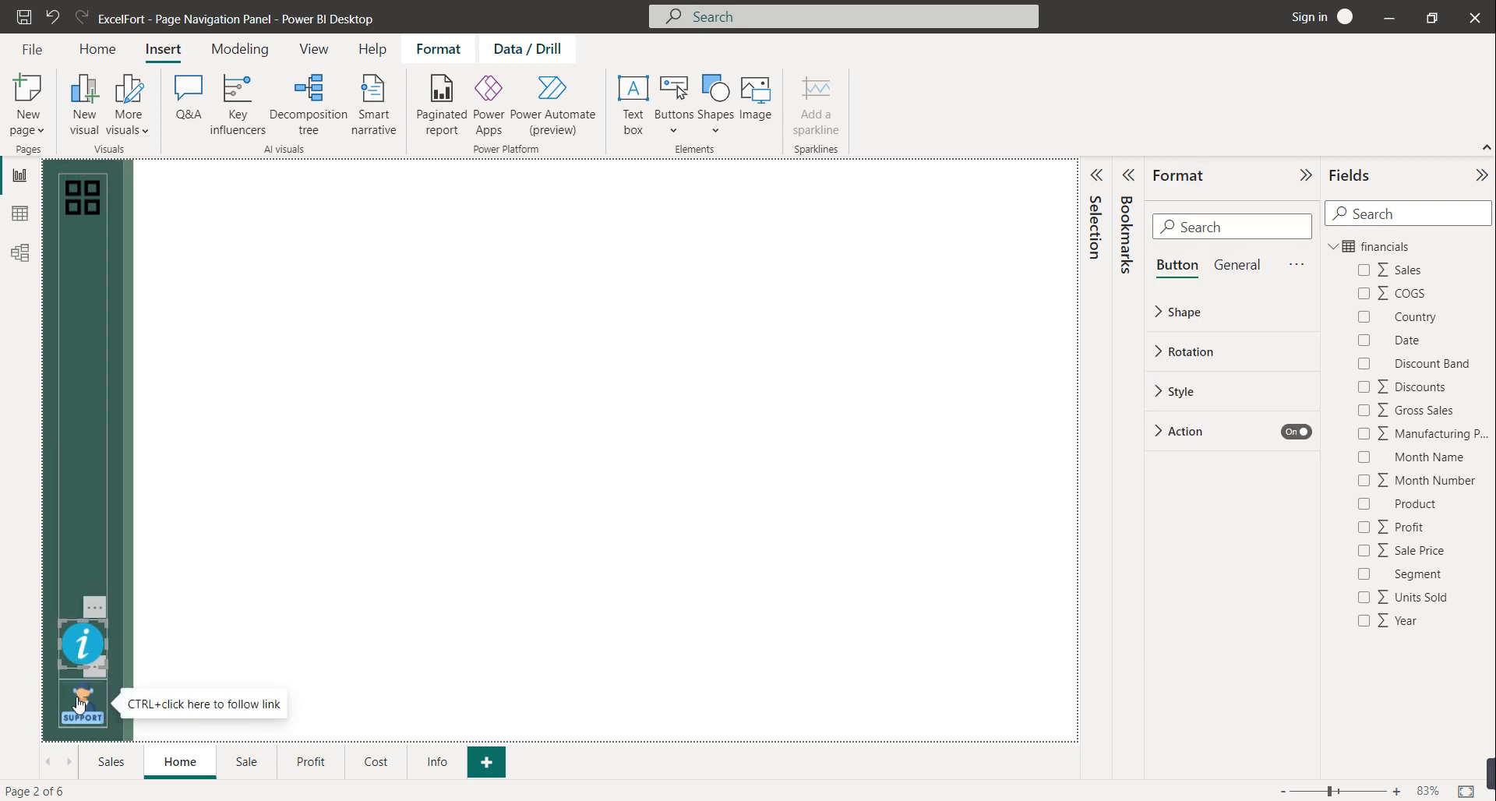
pyautogui.click(1210, 441)
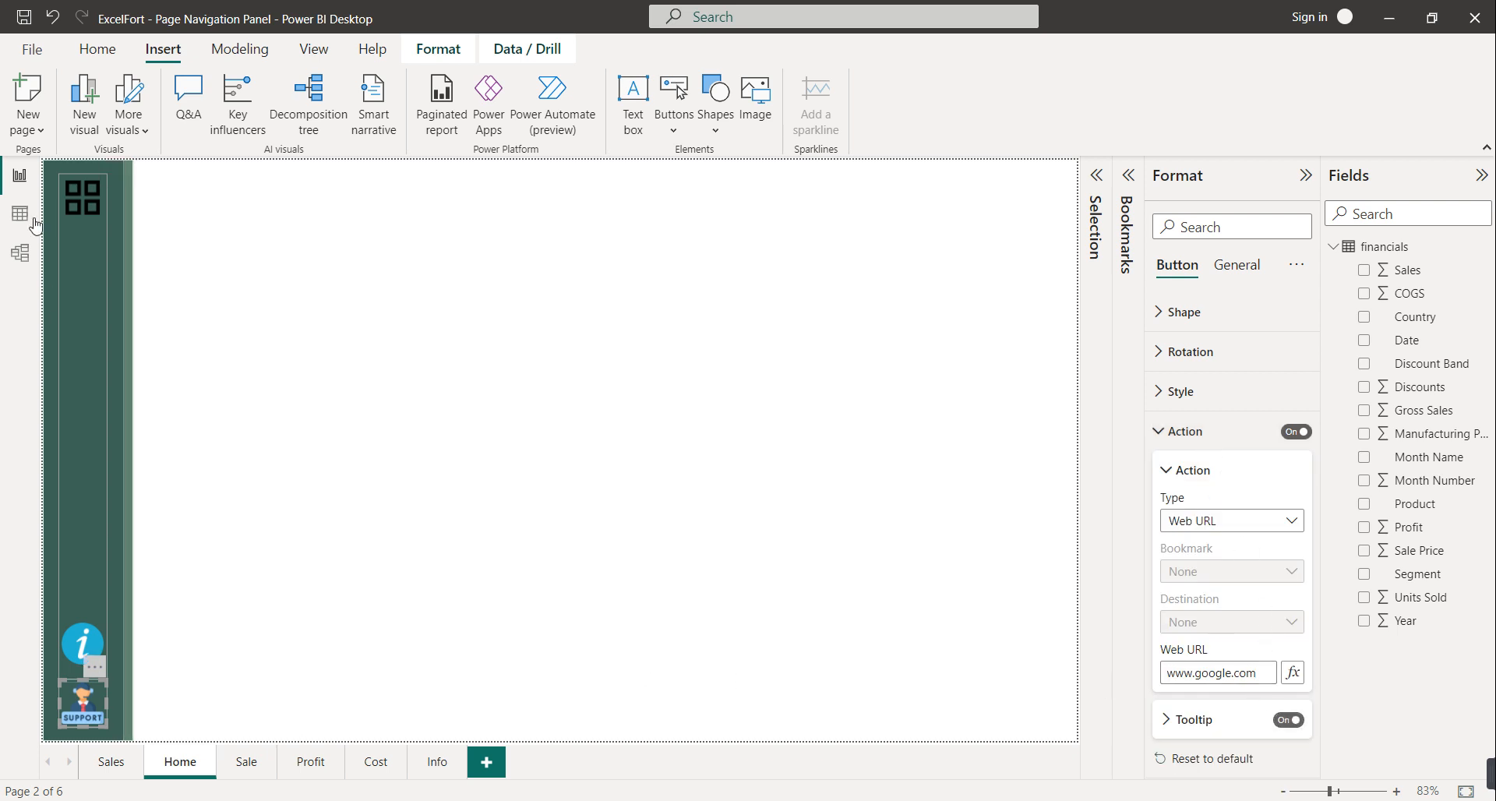
pyautogui.keyDown('ctrl'); pyautogui.click(74, 209); pyautogui.keyUp('ctrl')
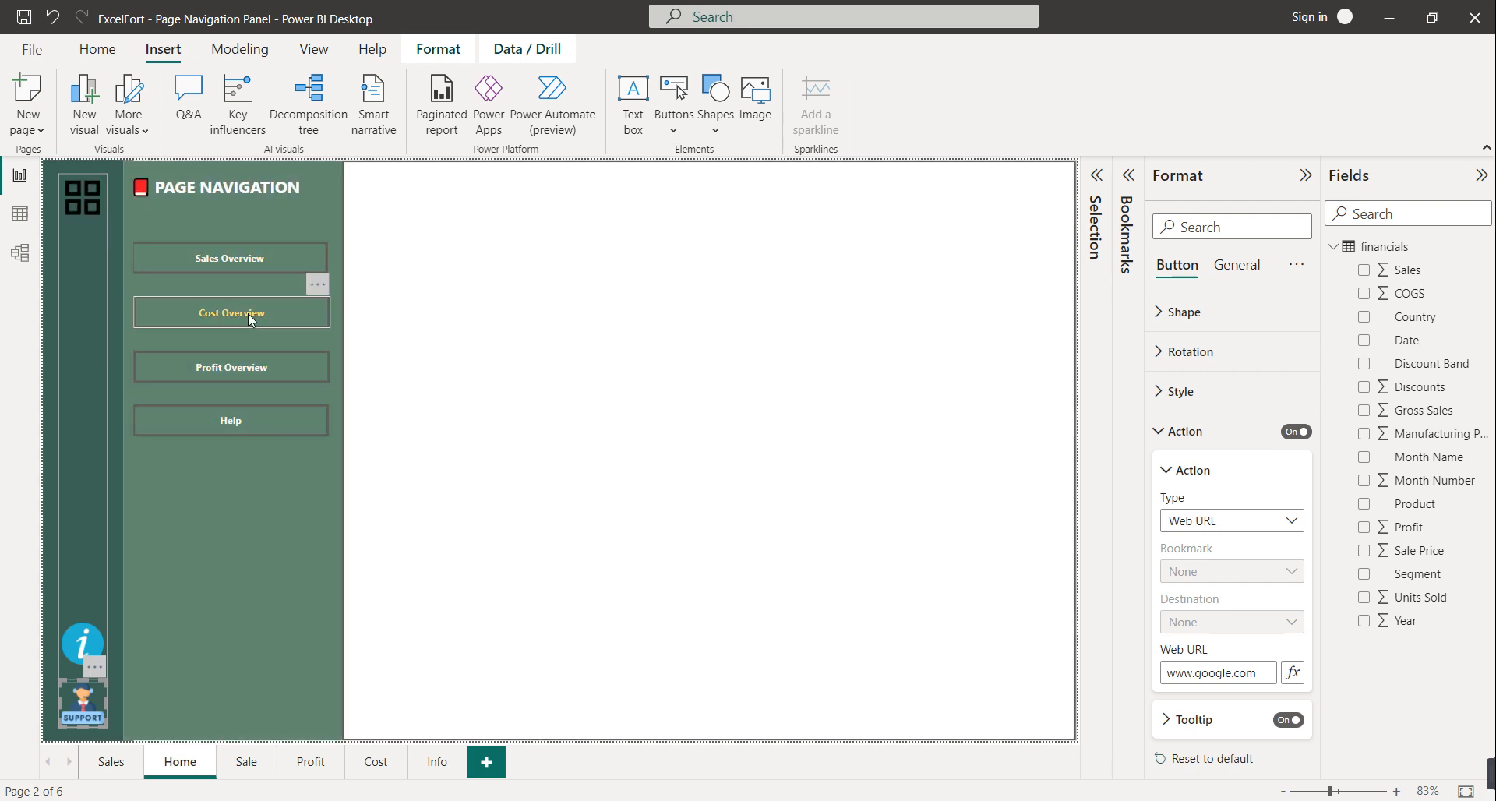
# Select the Help button and give it a Page navigation action to the Info page
pyautogui.keyDown('ctrl'); pyautogui.click(249, 428); pyautogui.keyUp('ctrl')
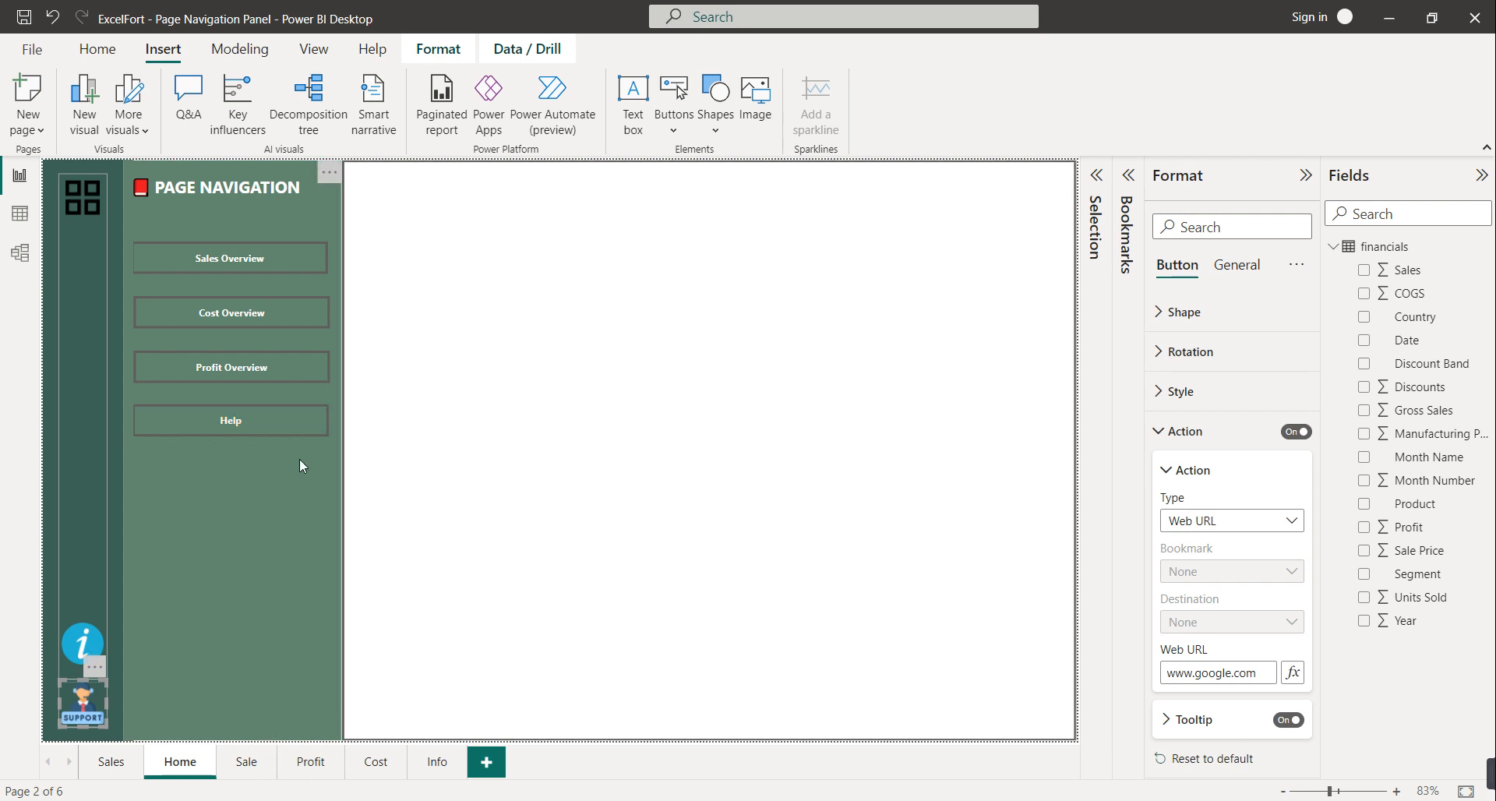
pyautogui.keyDown('ctrl'); pyautogui.click(268, 429); pyautogui.keyUp('ctrl')
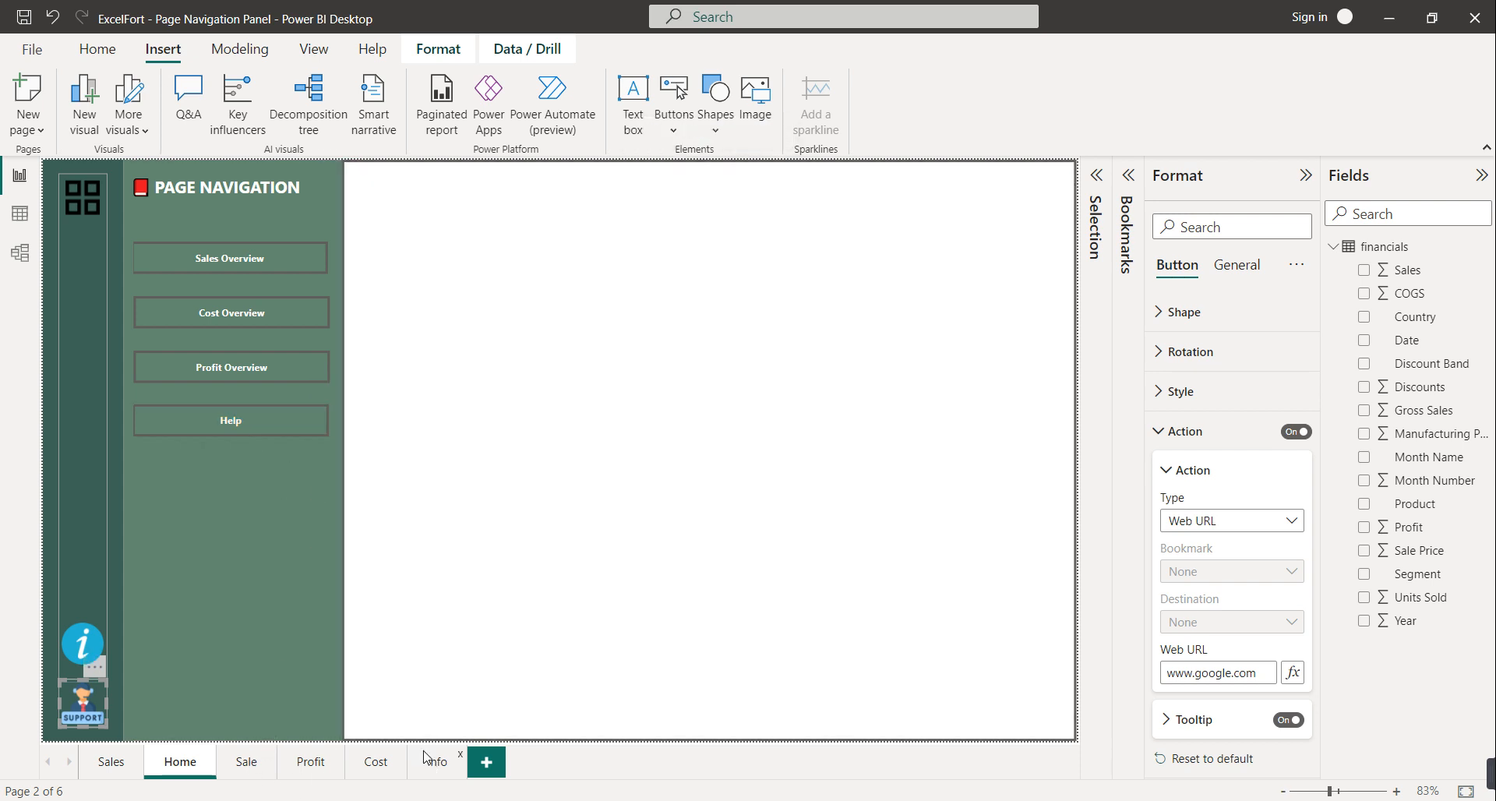
pyautogui.keyDown('ctrl'); pyautogui.click(277, 417); pyautogui.keyUp('ctrl')
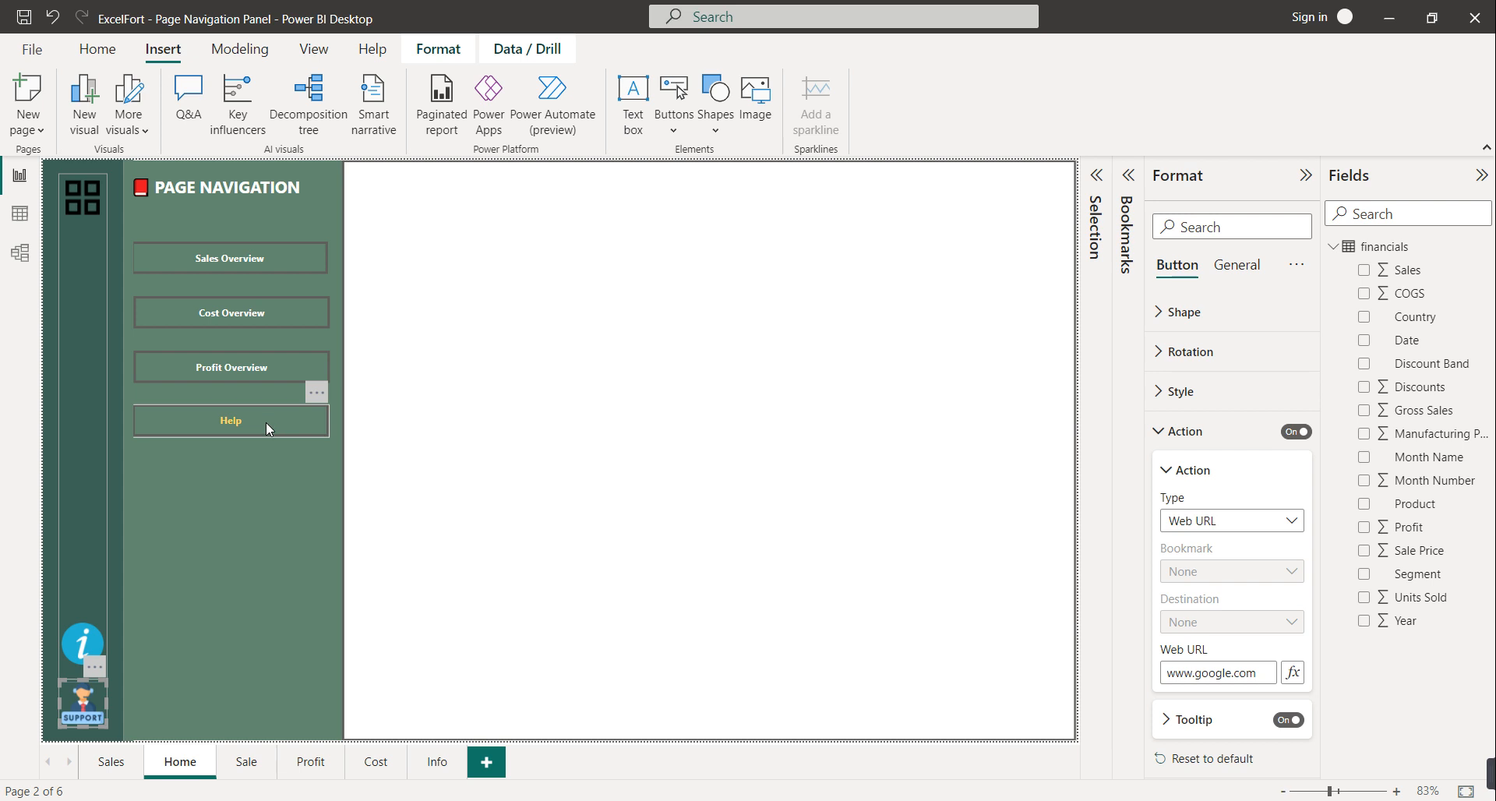
pyautogui.keyDown('ctrl'); pyautogui.click(265, 422); pyautogui.keyUp('ctrl')
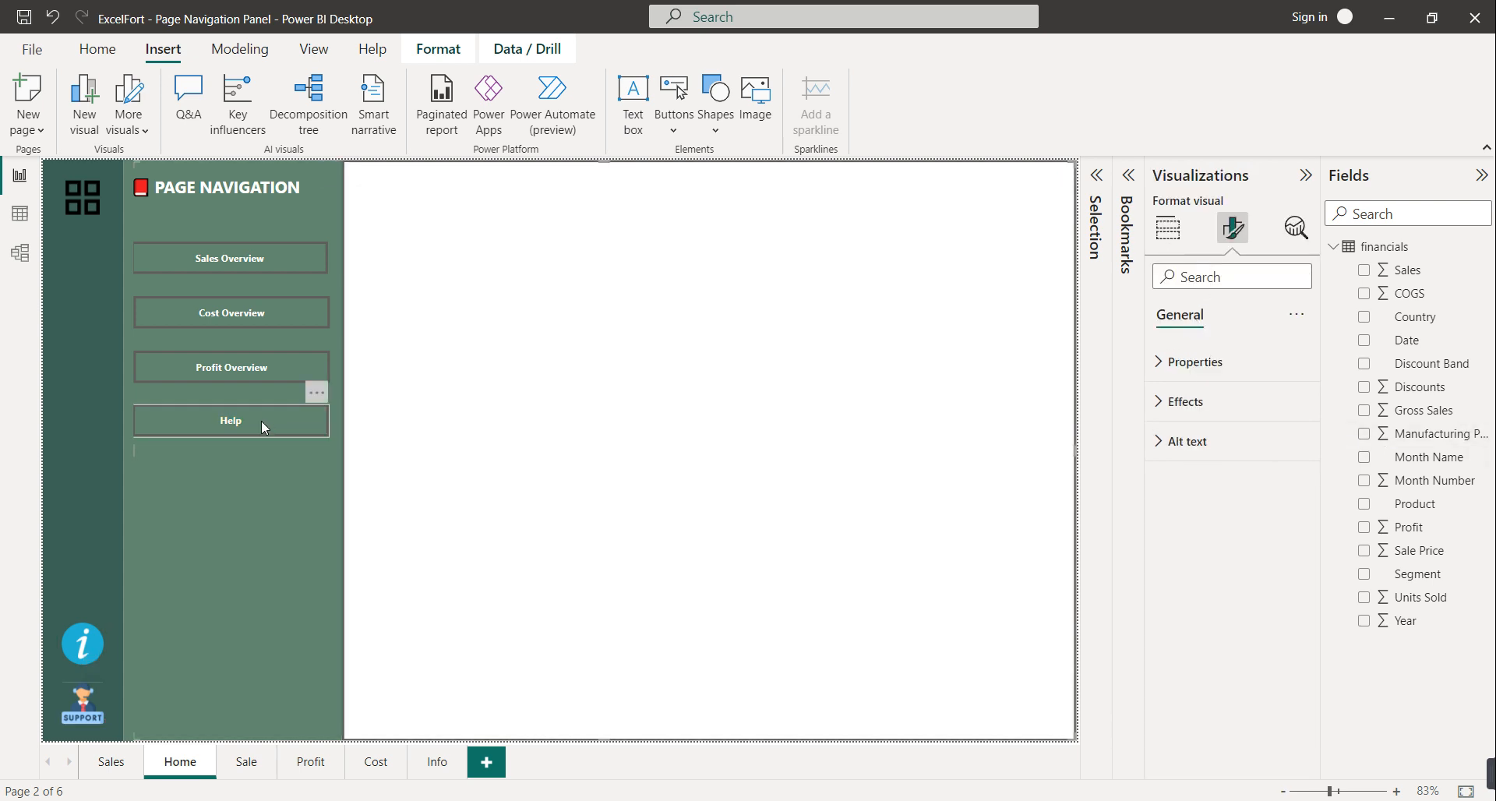
pyautogui.click(261, 421)
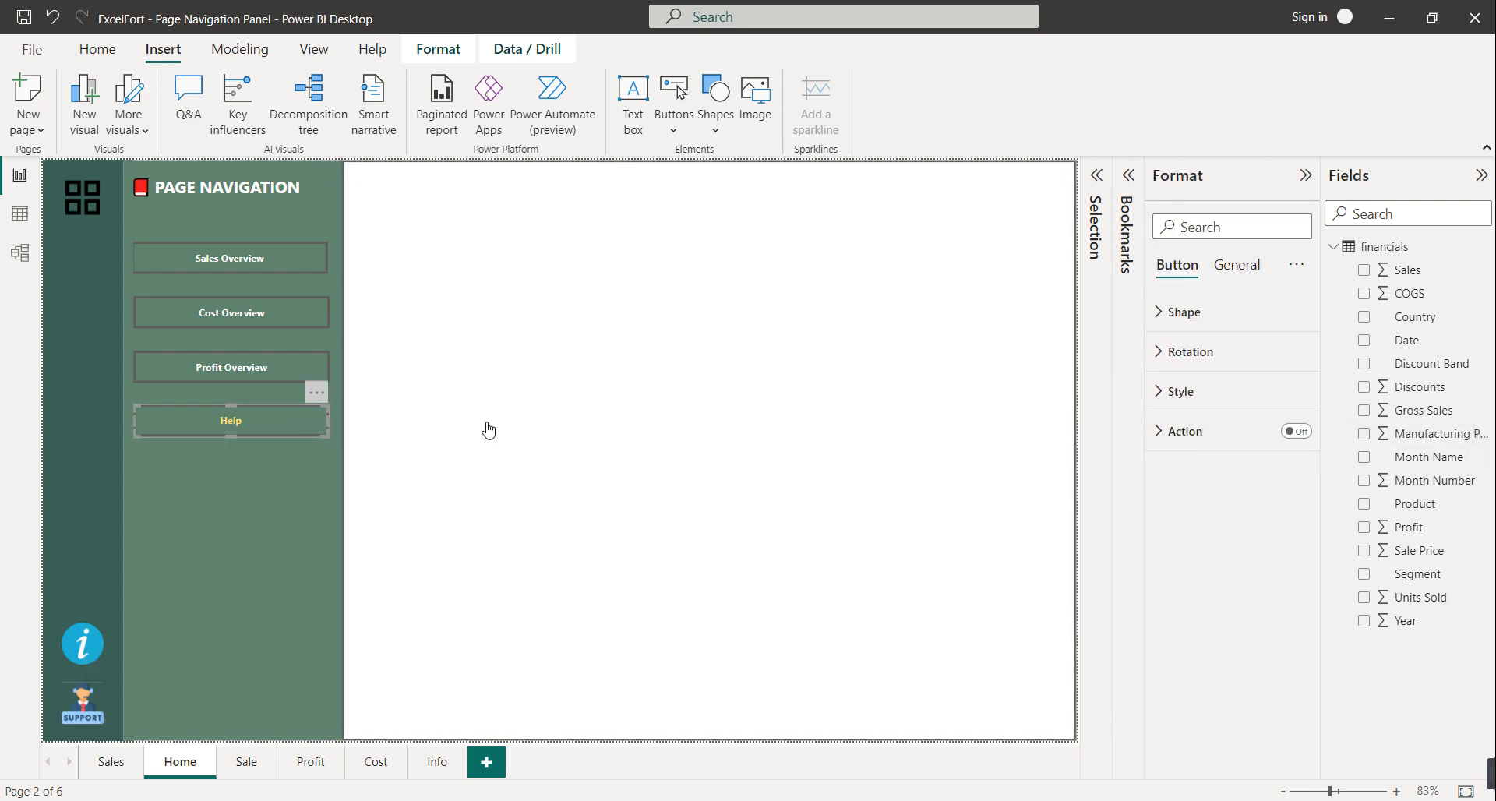
pyautogui.click(1296, 431)
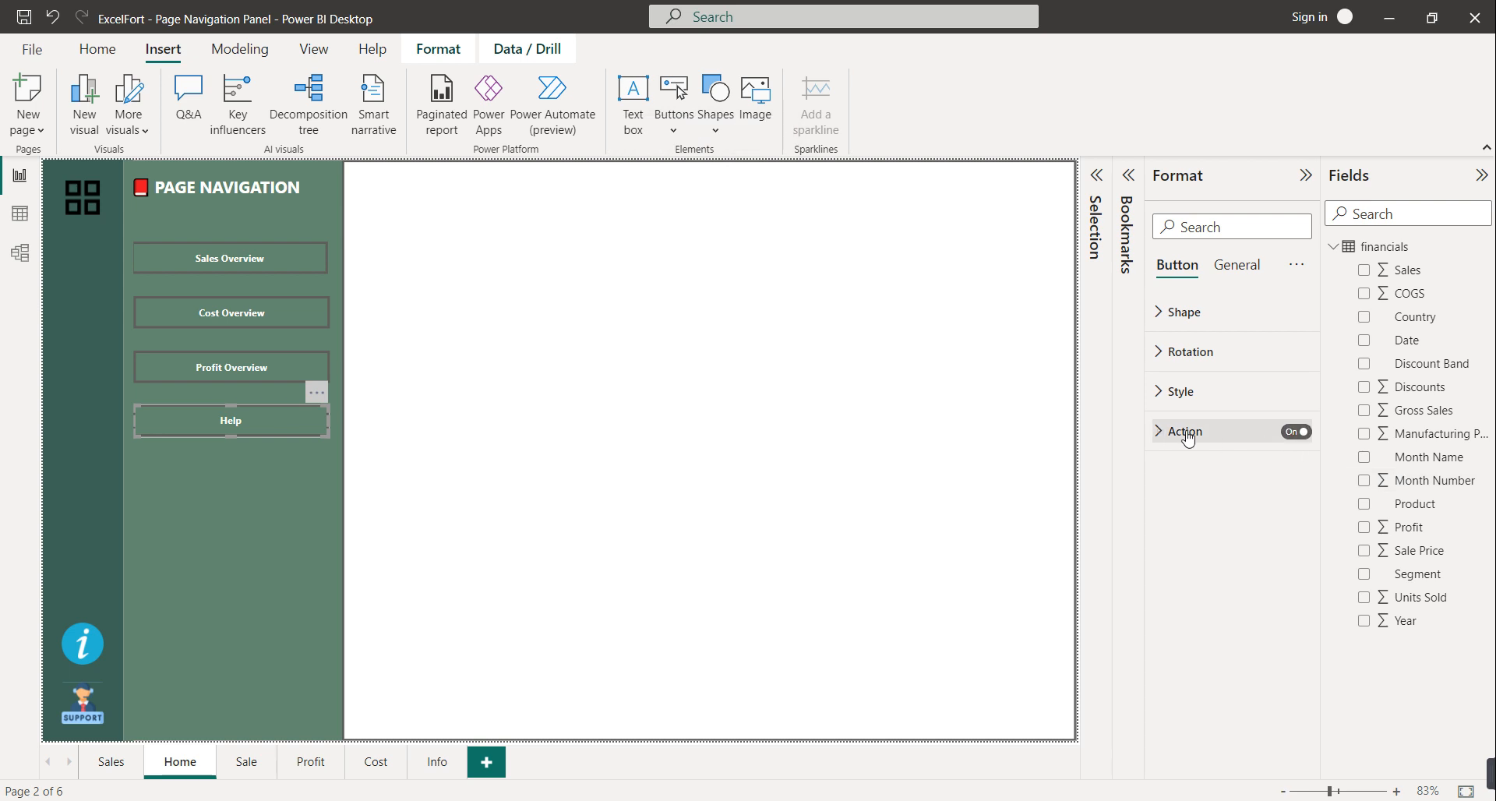
pyautogui.click(1185, 431)
pyautogui.click(1223, 520)
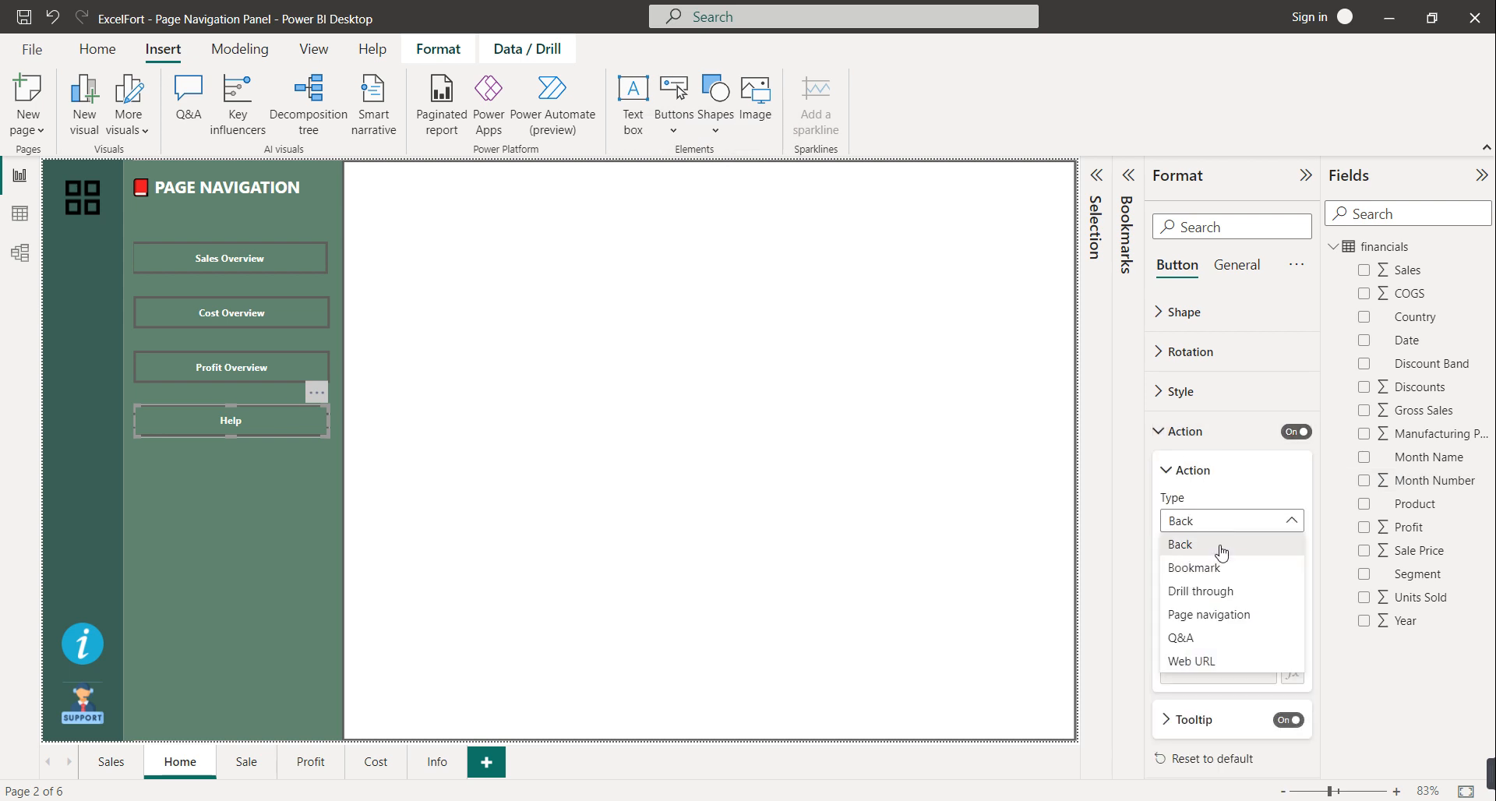
pyautogui.click(1229, 614)
pyautogui.click(1228, 623)
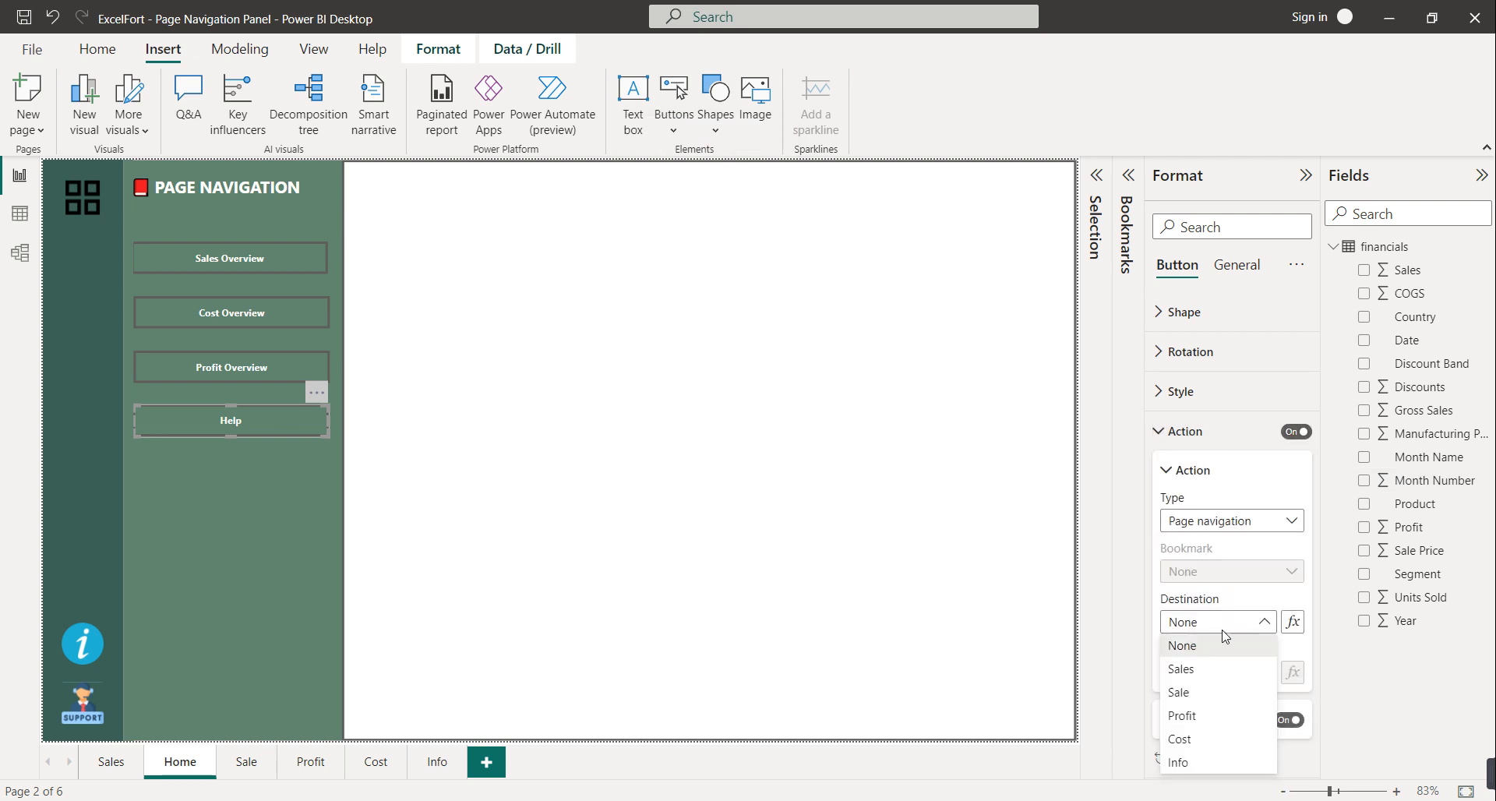
pyautogui.click(1186, 769)
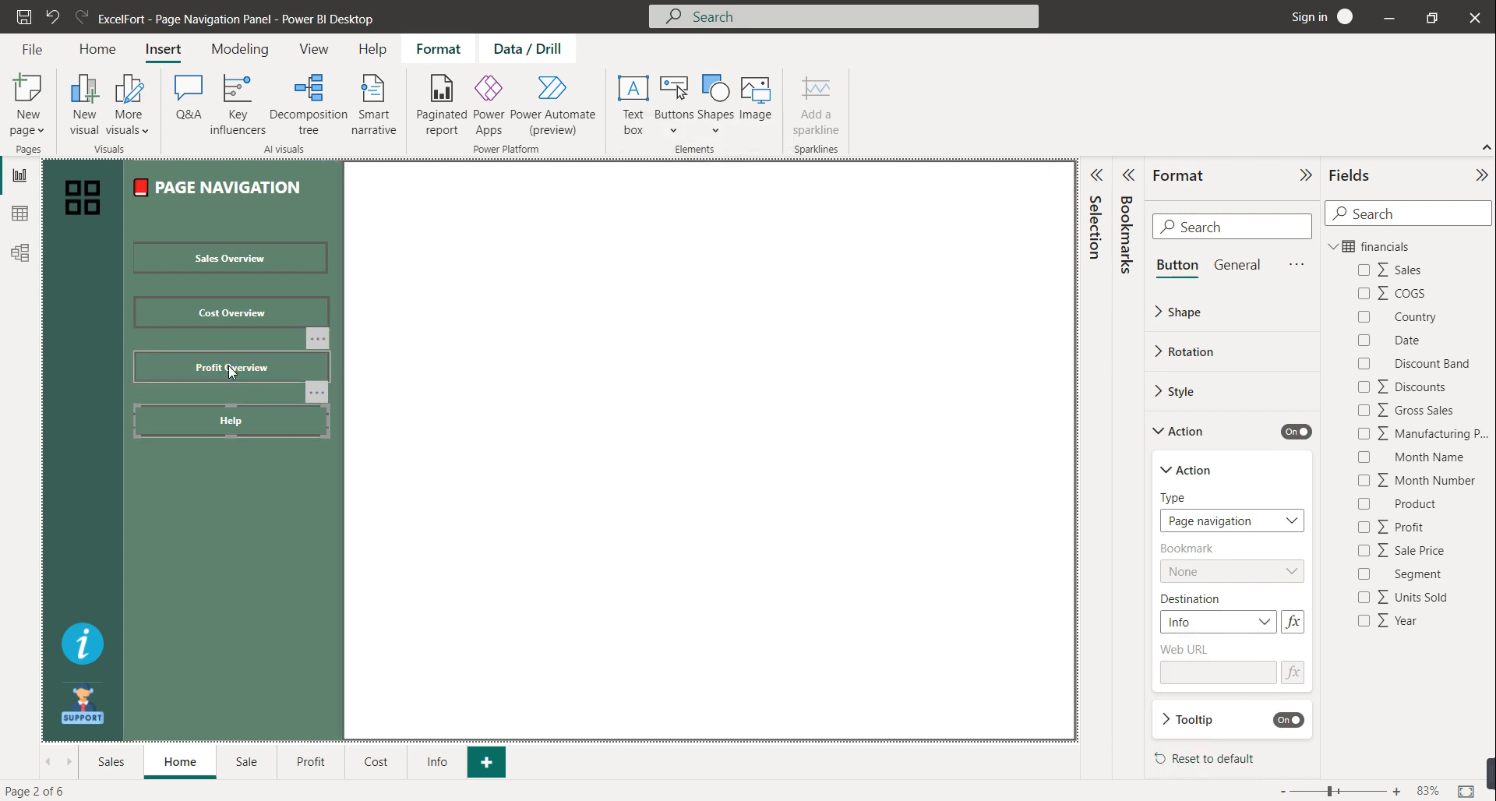
pyautogui.click(231, 371)
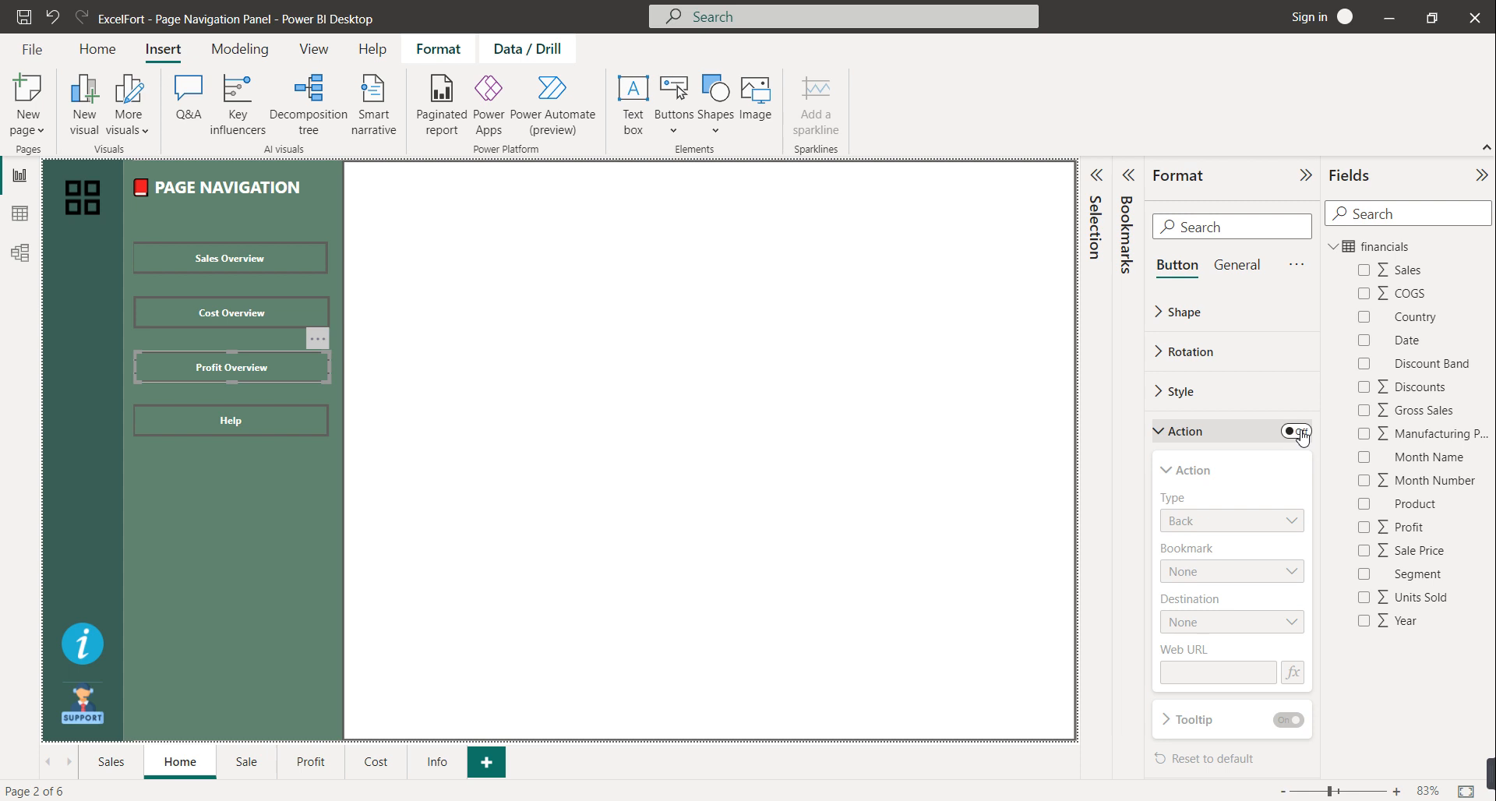
# Give the Profit Overview button a Page navigation action to the Profit page
pyautogui.click(1298, 433)
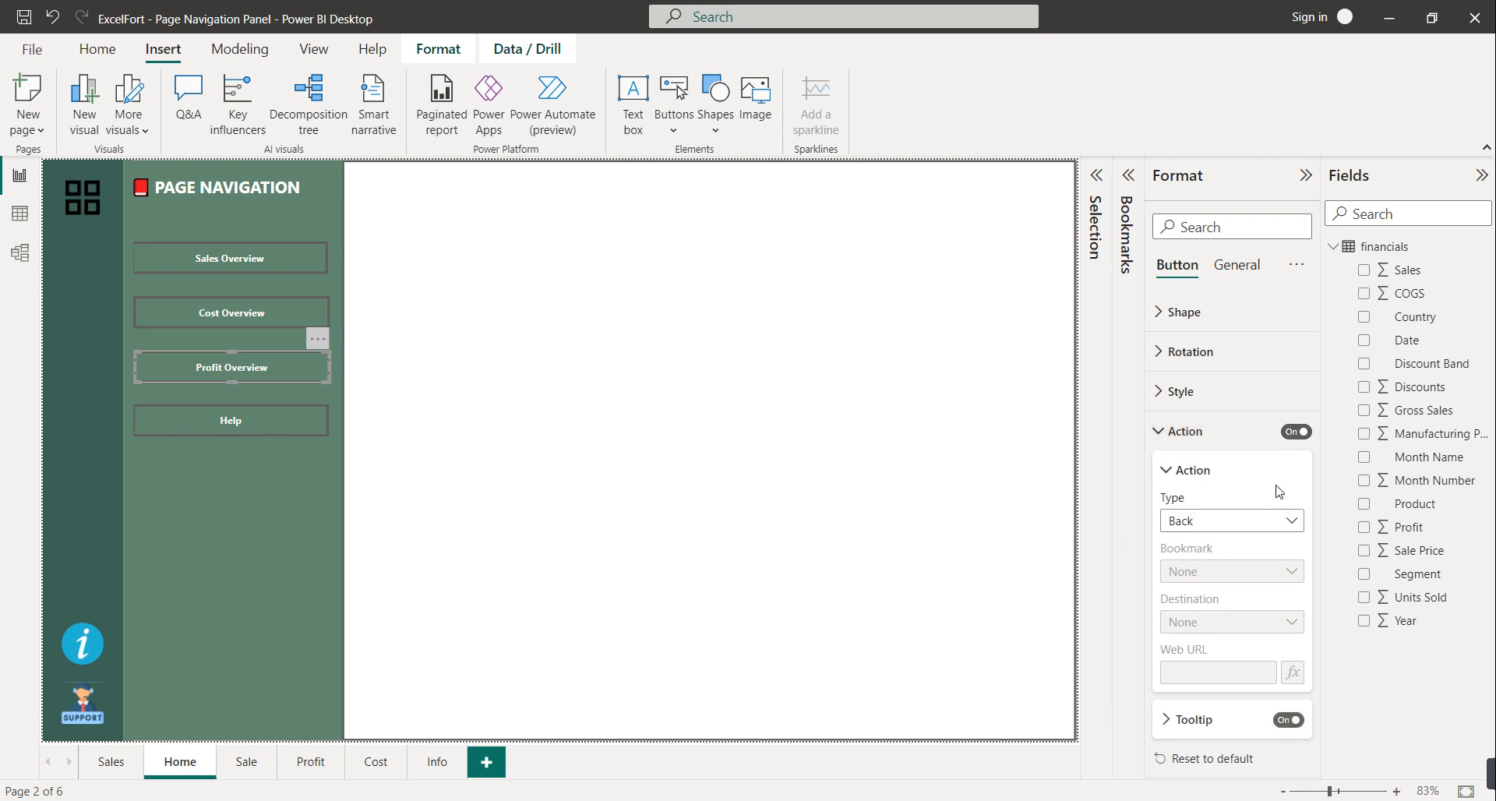
pyautogui.click(1256, 522)
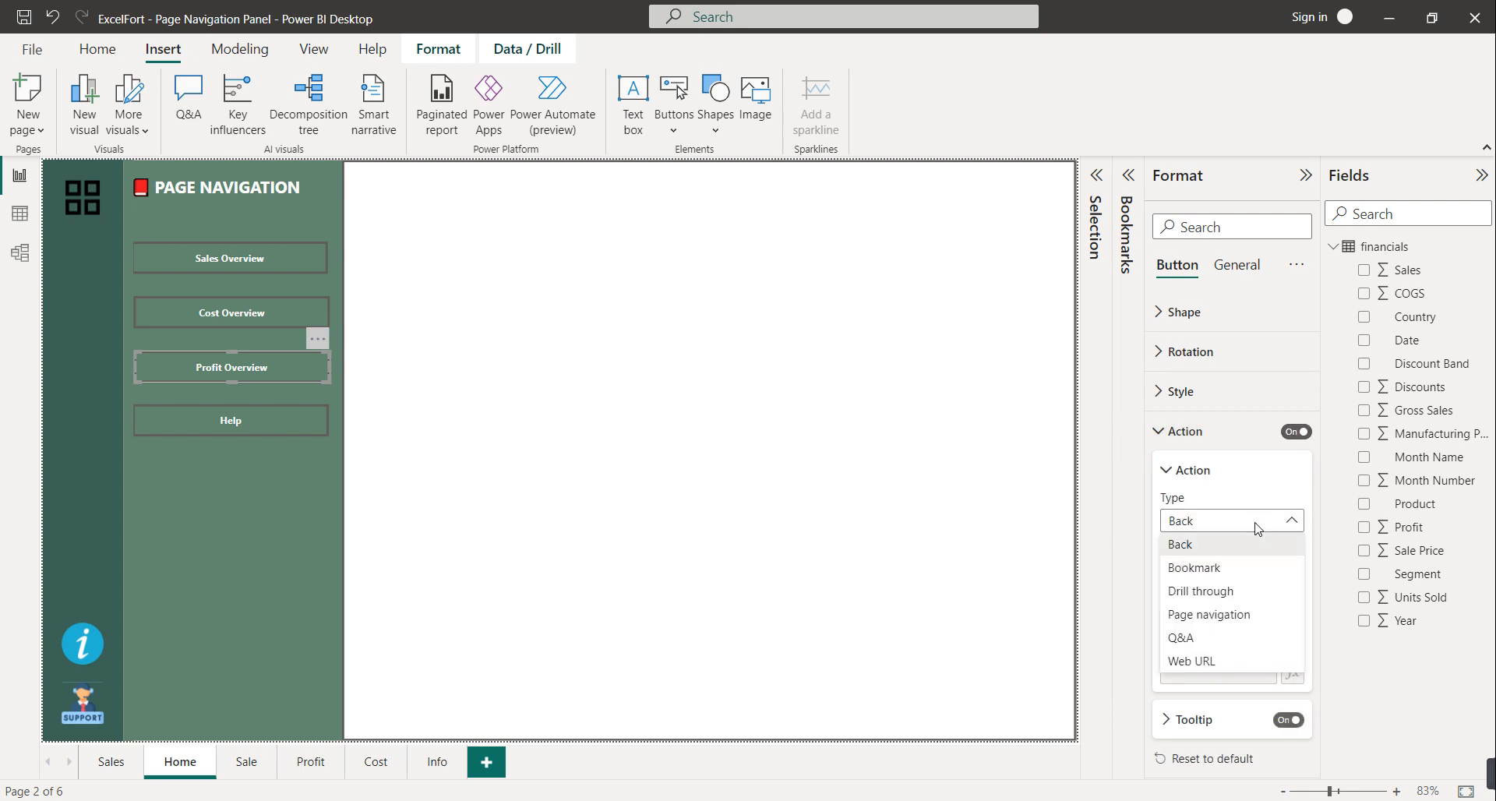
pyautogui.click(1215, 616)
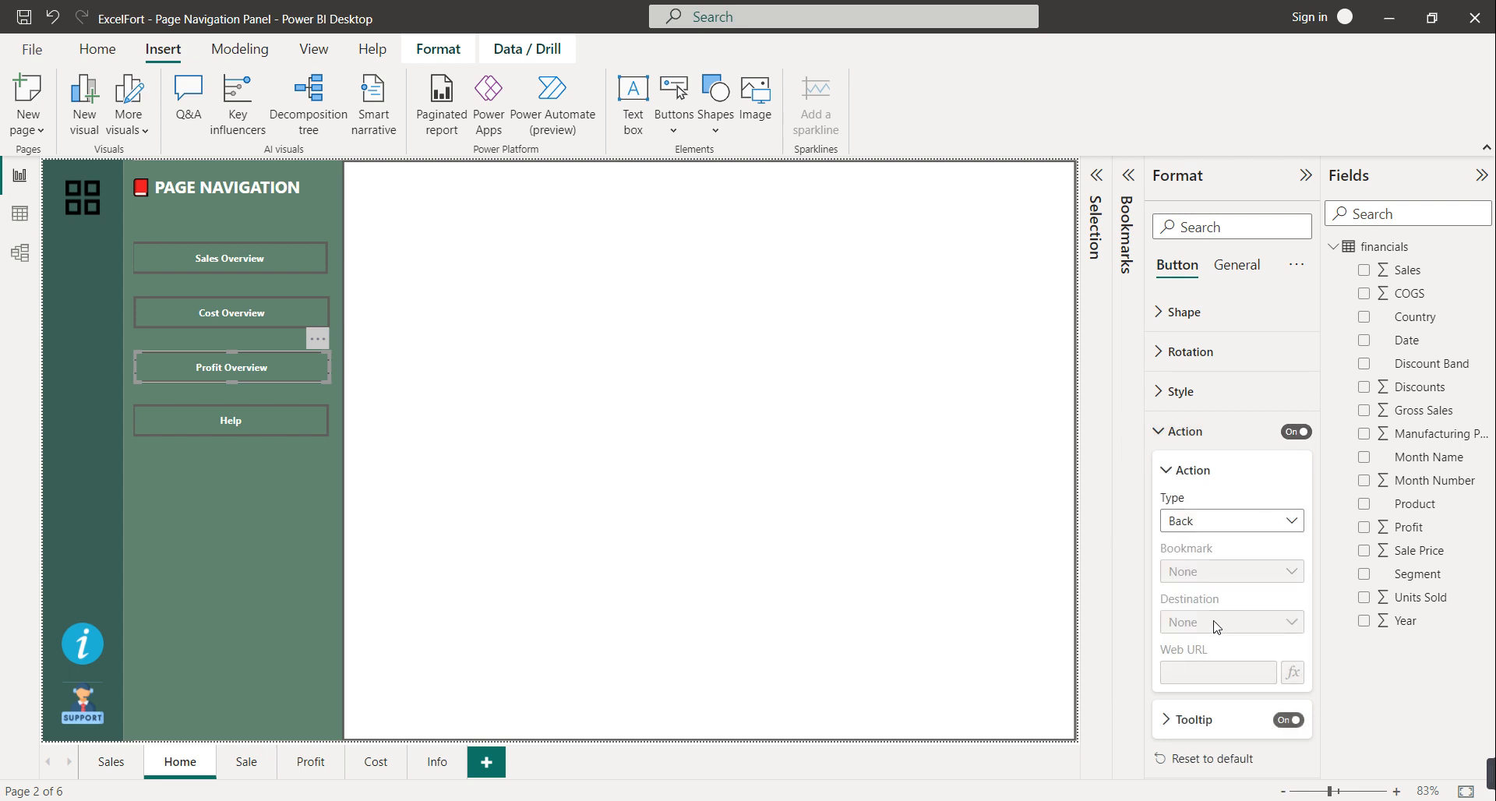
pyautogui.click(1218, 622)
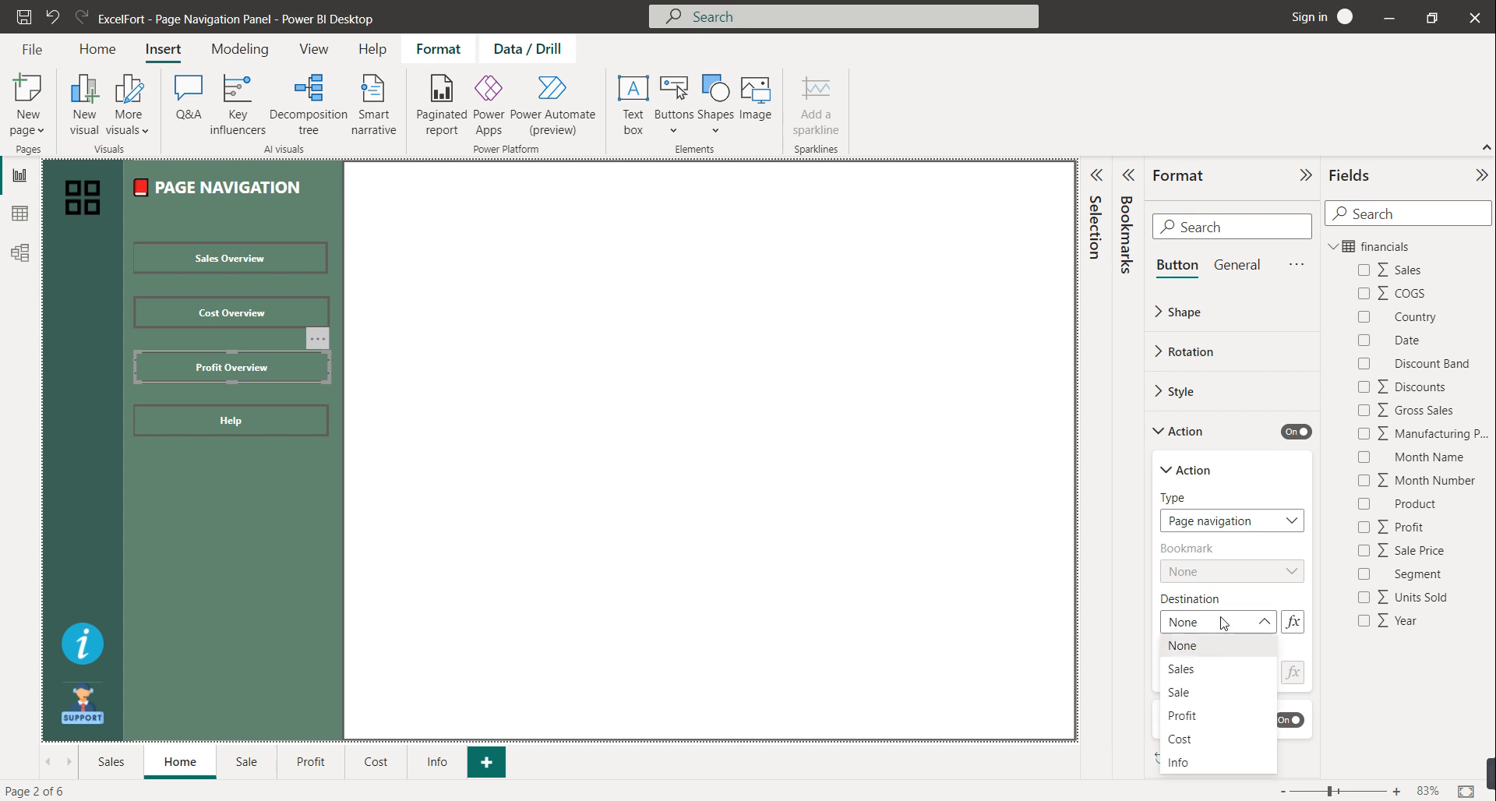
pyautogui.click(1184, 722)
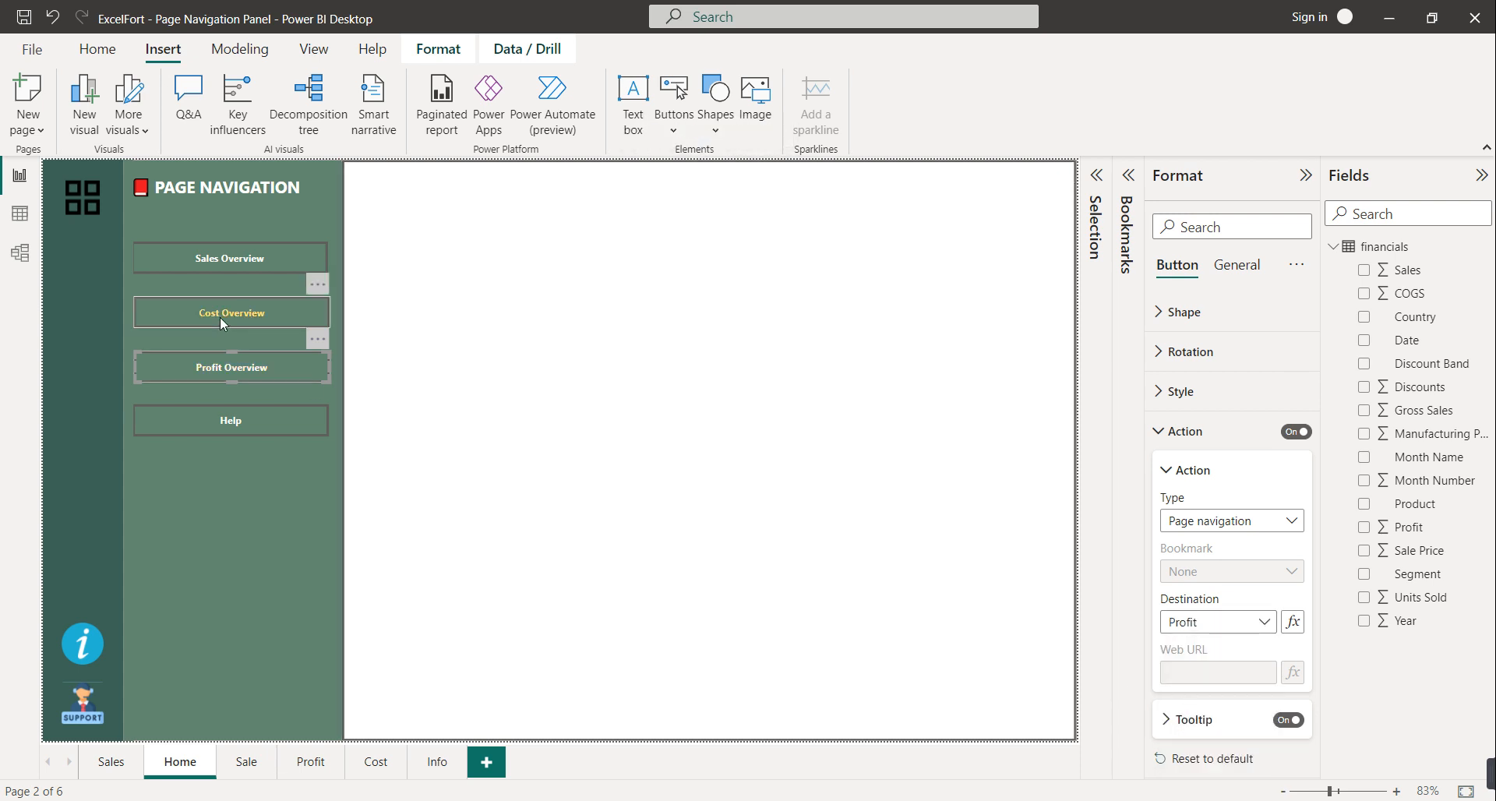
# Set the Cost Overview button's action to Page navigation without choosing a destination
pyautogui.click(220, 317)
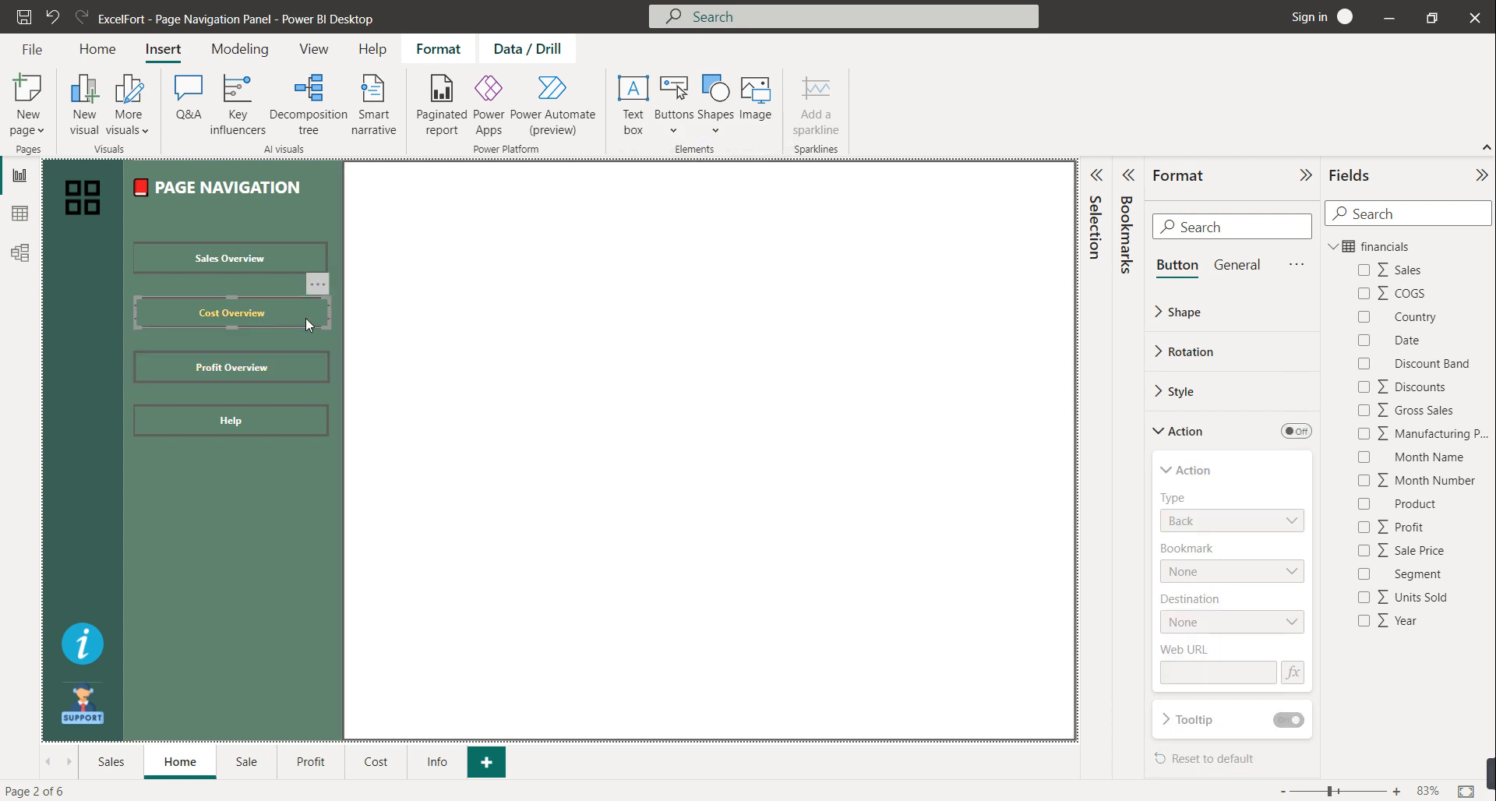
pyautogui.click(1296, 431)
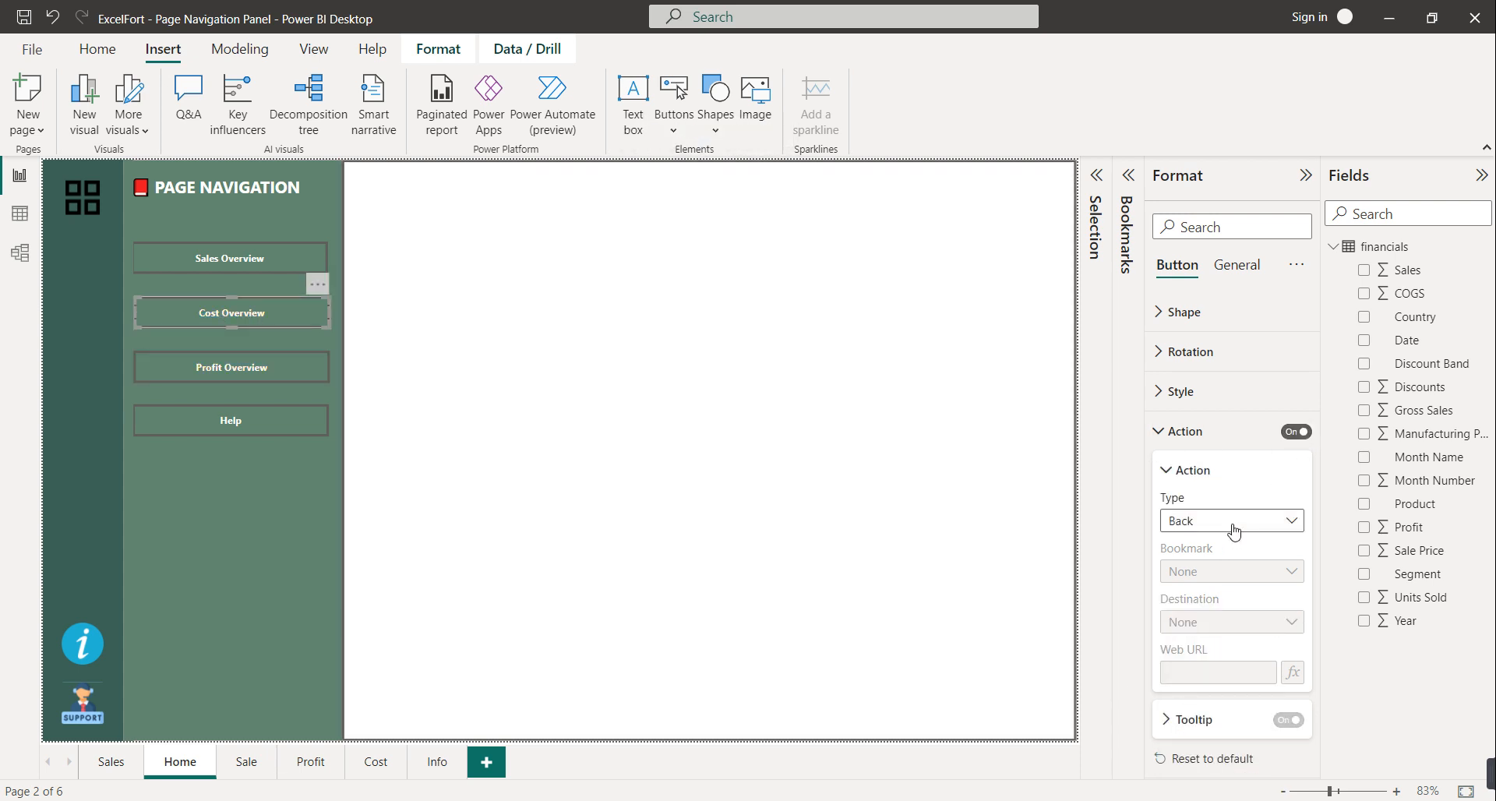
pyautogui.click(1233, 530)
pyautogui.click(1225, 613)
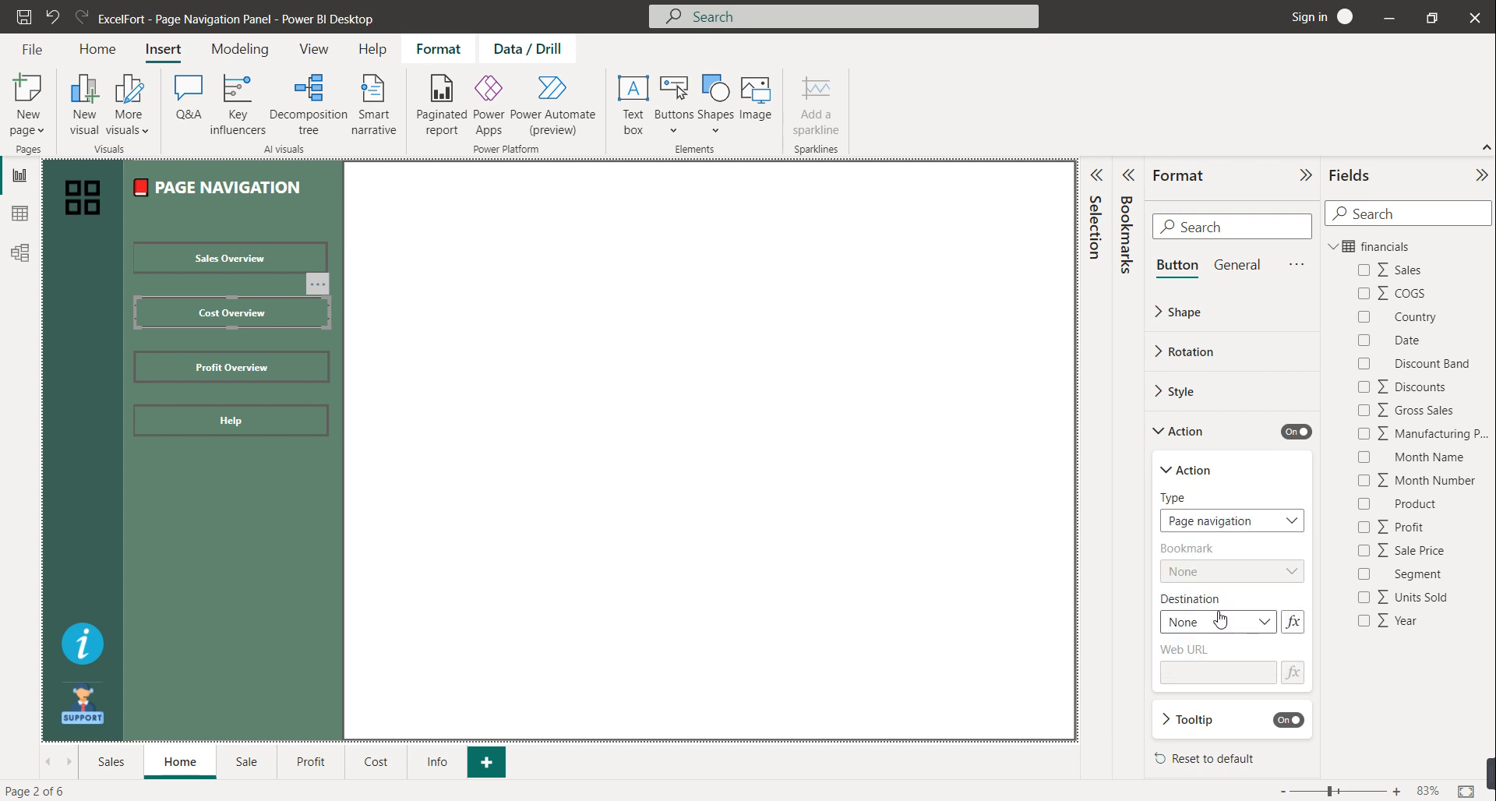
pyautogui.click(1221, 619)
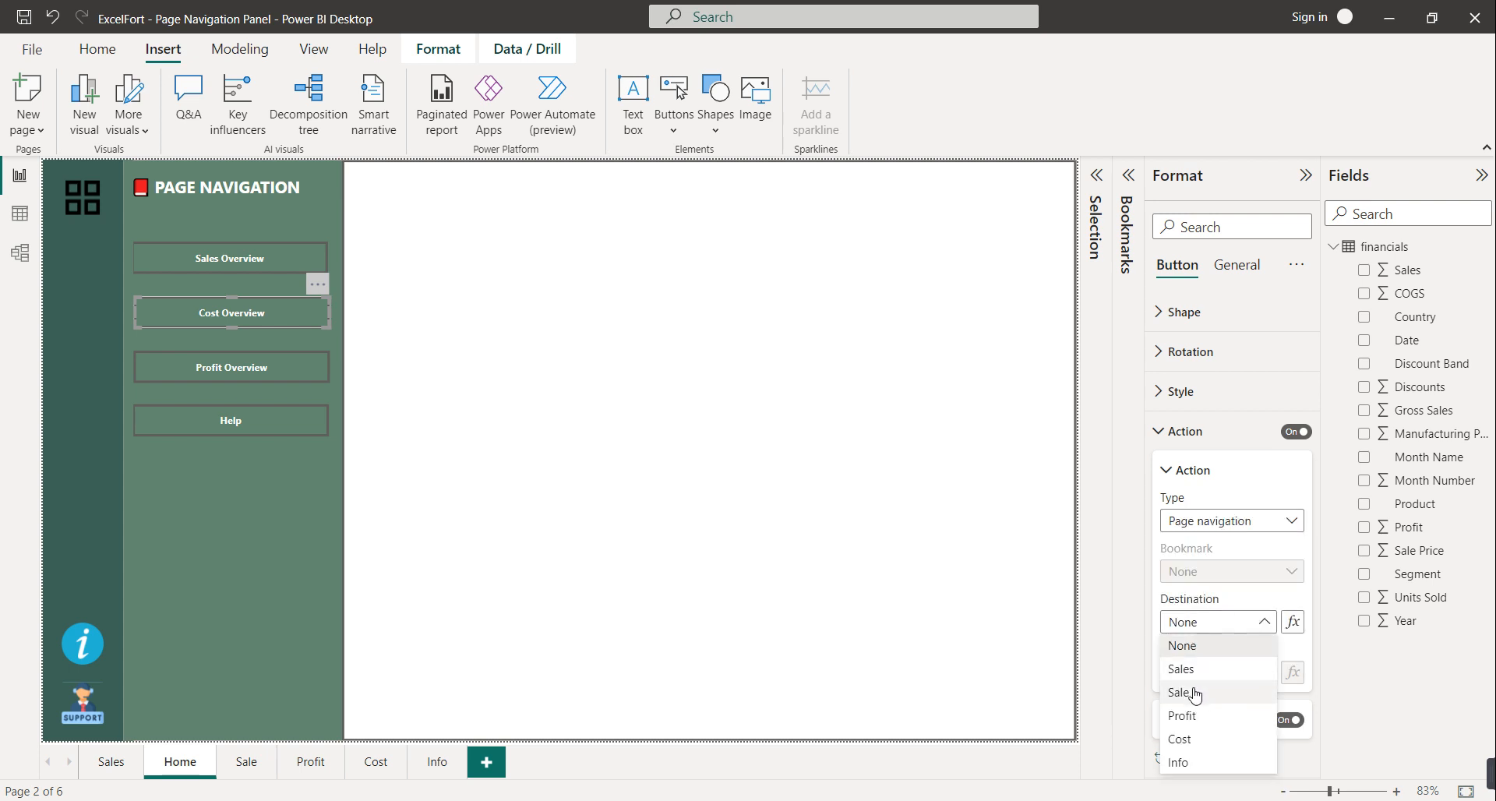
pyautogui.press('Escape')
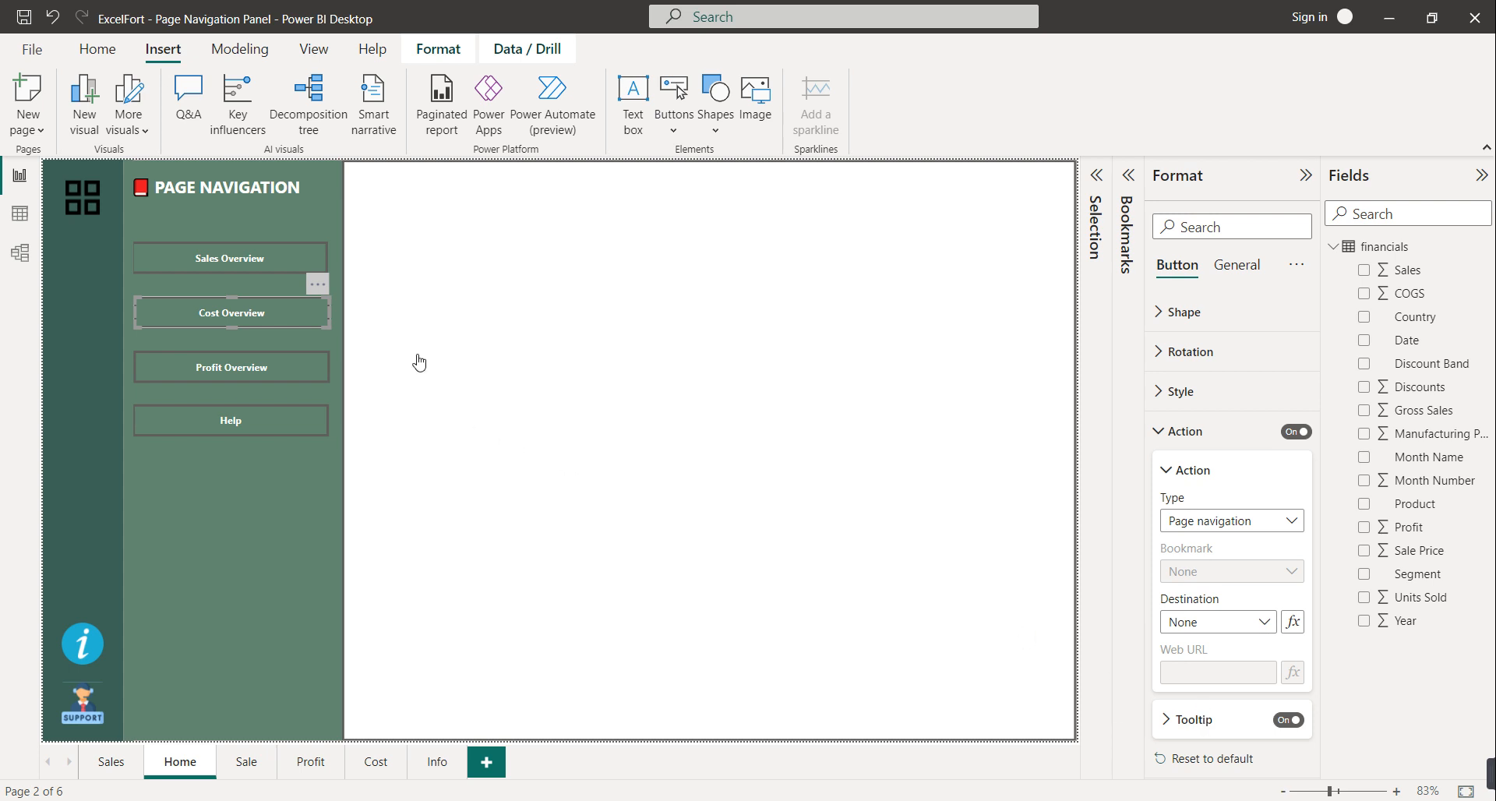
# Give the Sales Overview button a Page navigation action to the Sale page, then open that page
pyautogui.click(259, 265)
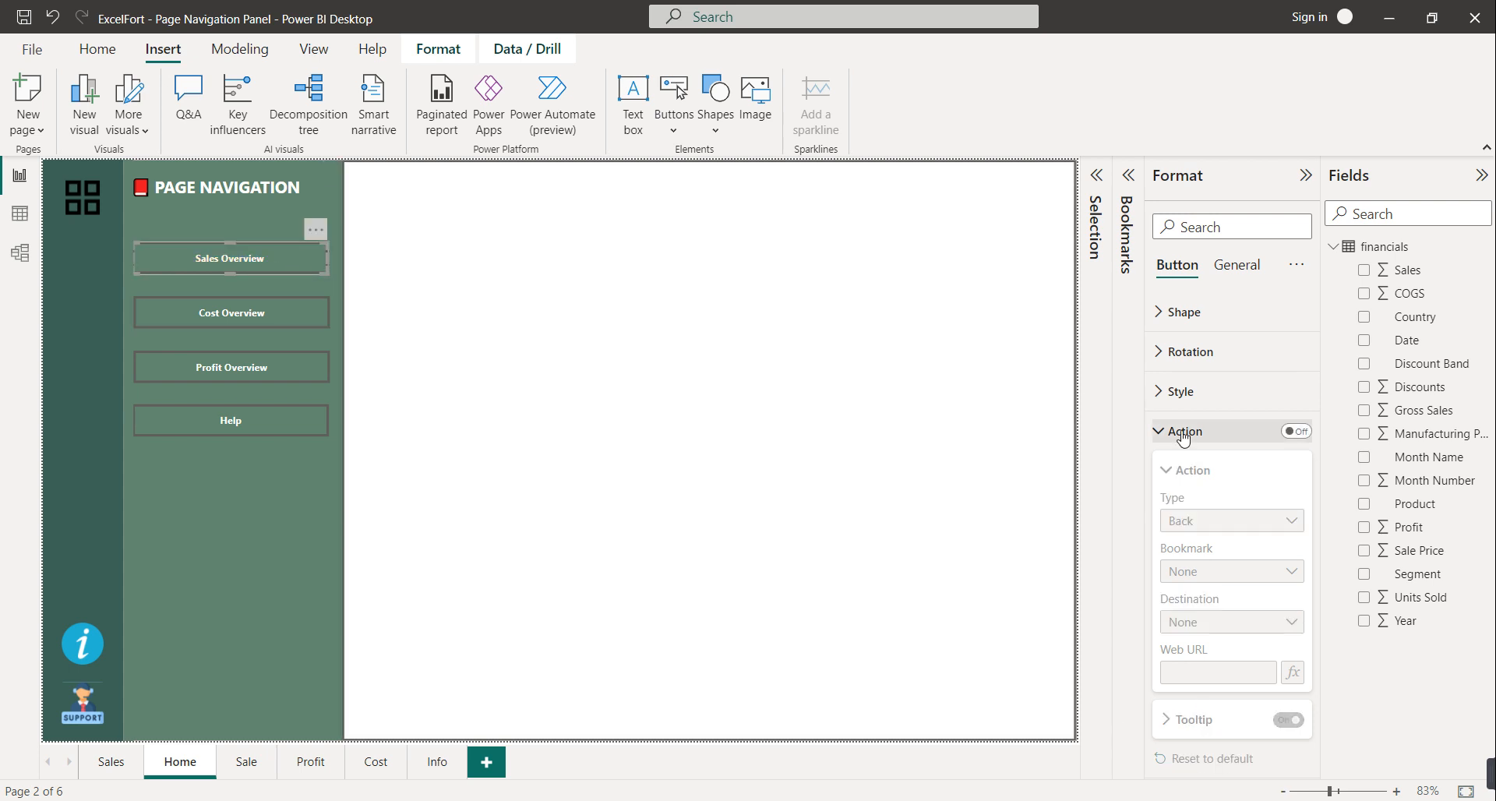
pyautogui.click(1295, 431)
pyautogui.click(1222, 526)
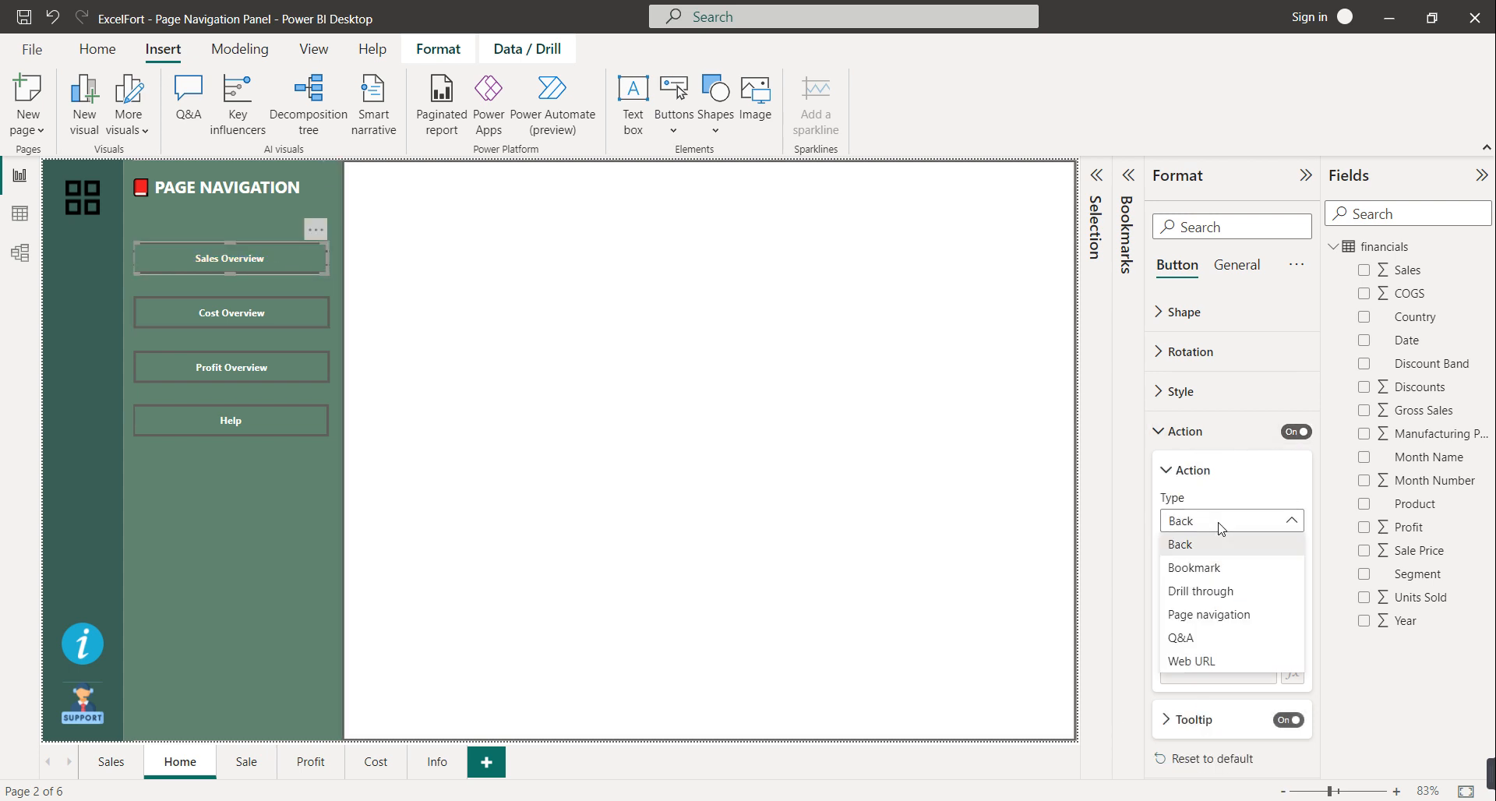
pyautogui.click(1221, 528)
pyautogui.click(1221, 523)
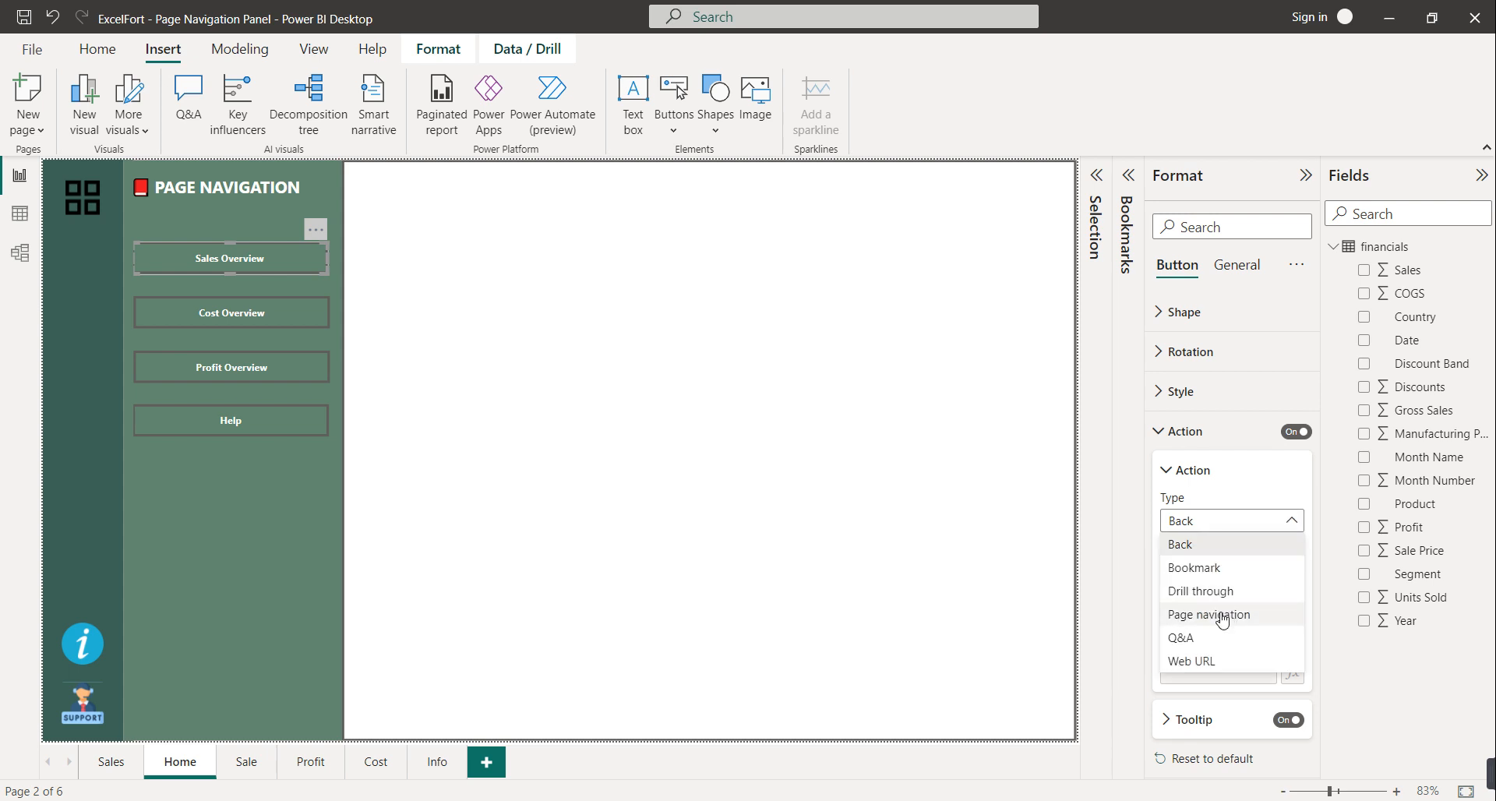
pyautogui.click(1223, 616)
pyautogui.click(1235, 624)
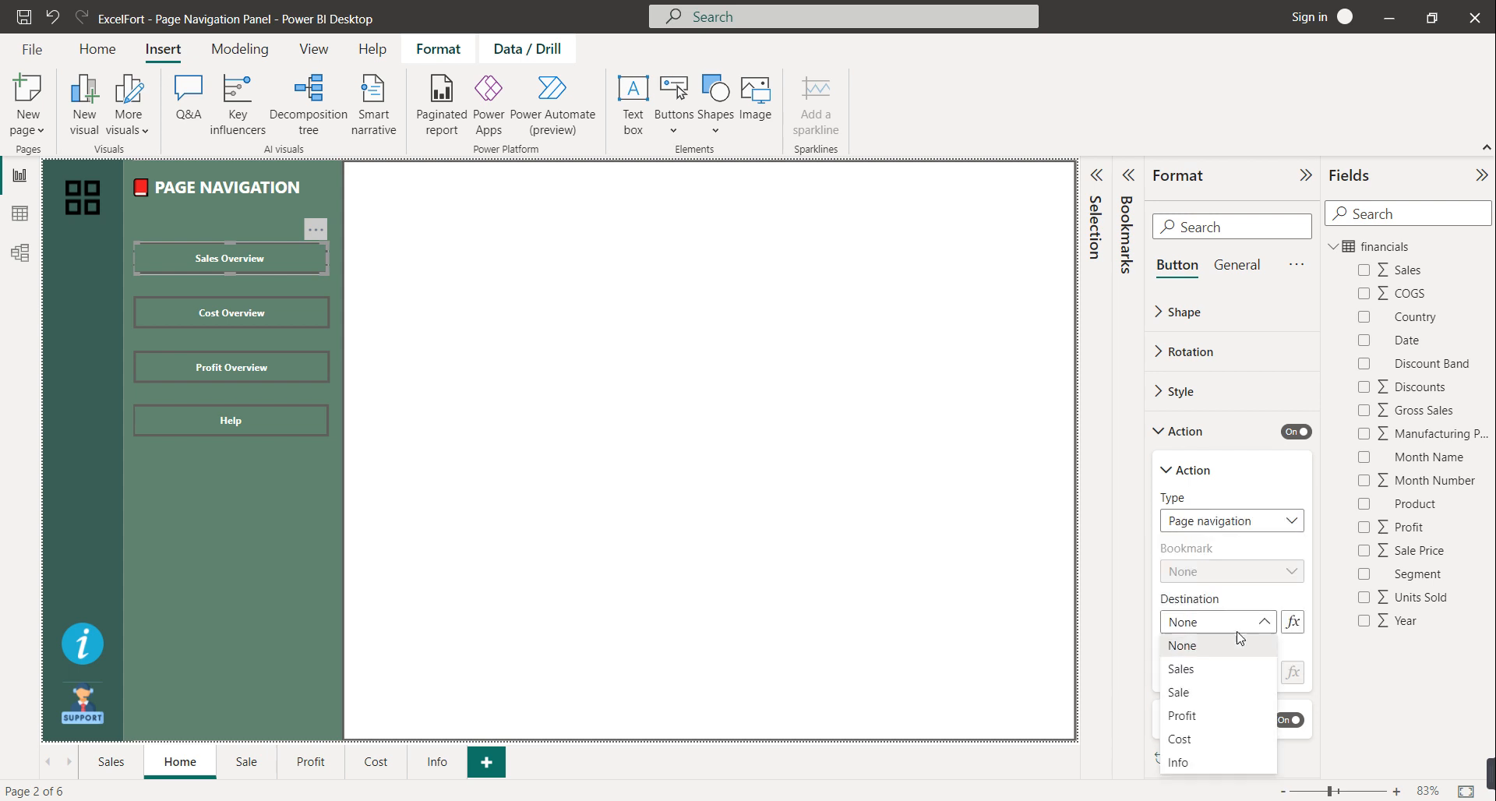
pyautogui.click(1201, 690)
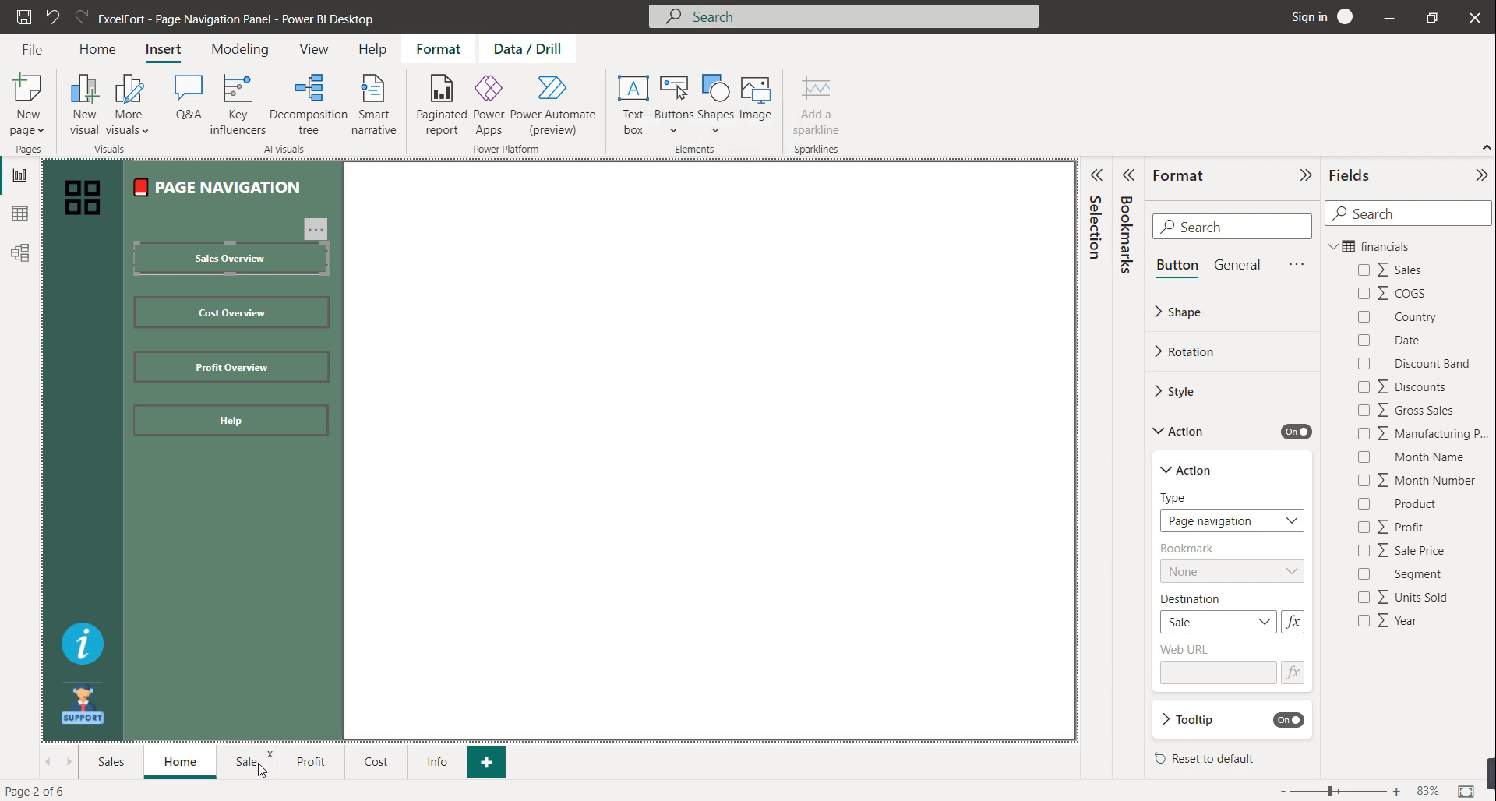
pyautogui.click(248, 762)
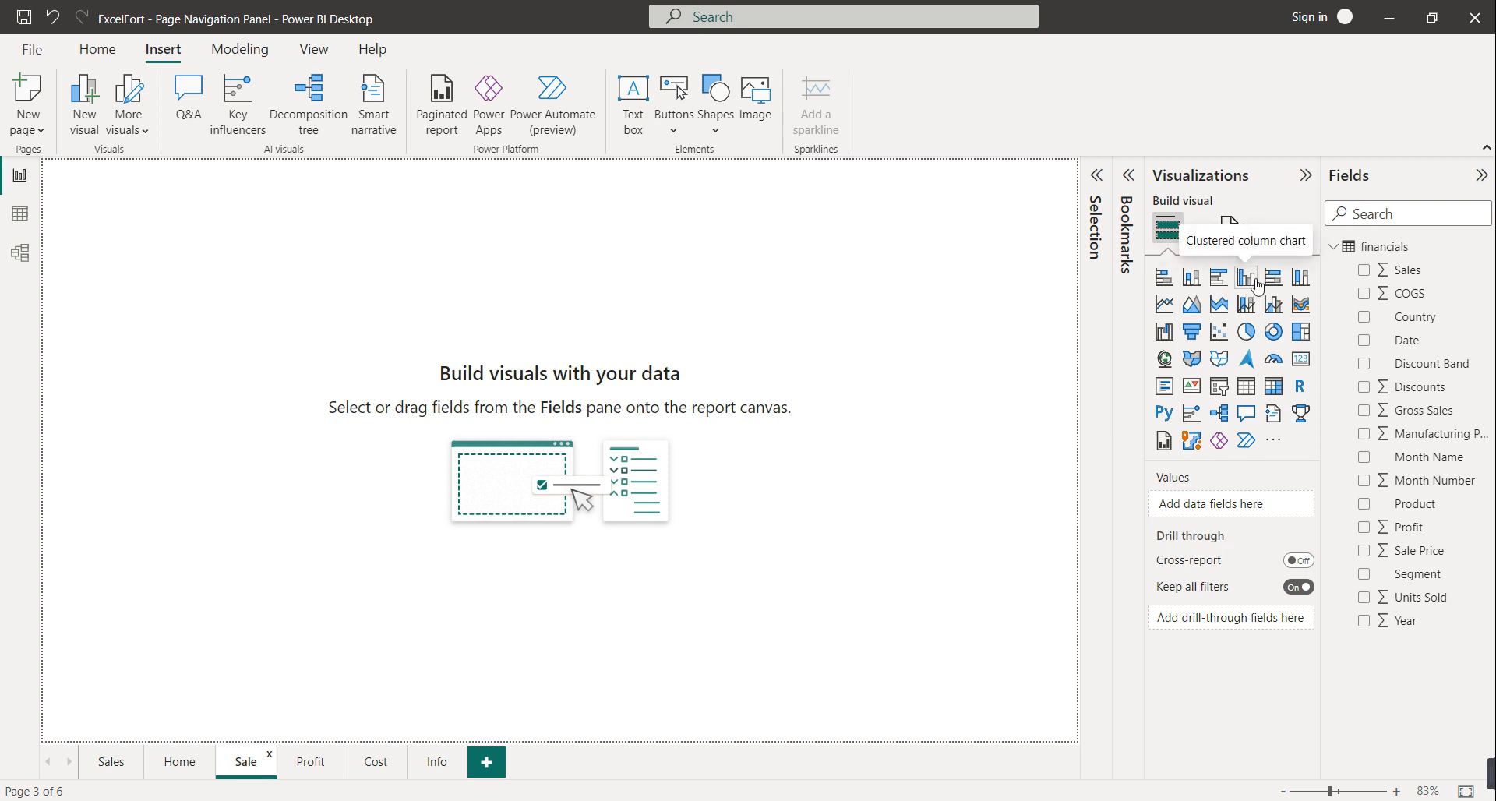
# Insert a stacked column chart on the Sale page, move it lower and widen it across the canvas
pyautogui.click(1193, 278)
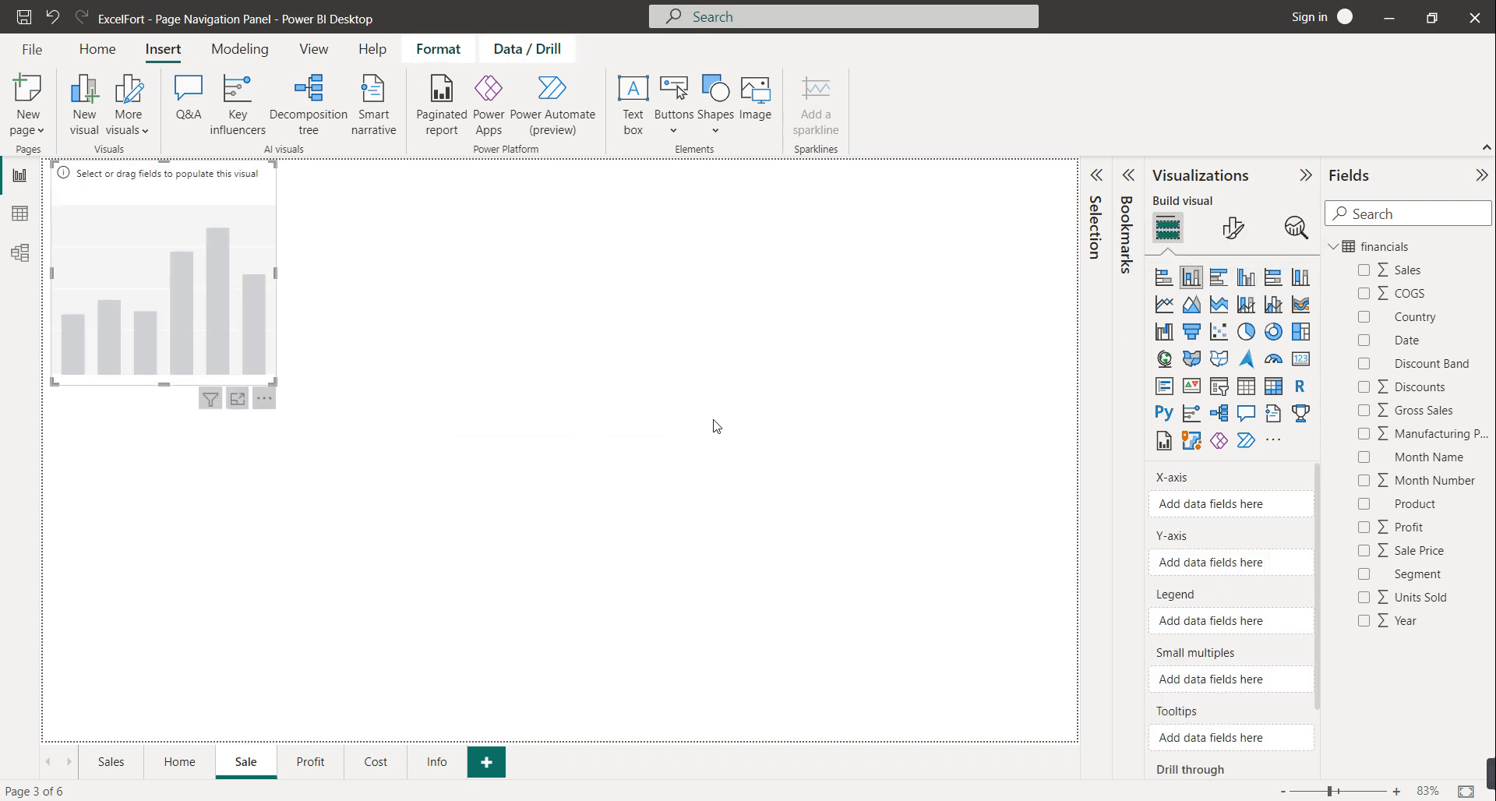
pyautogui.moveTo(173, 307); pyautogui.dragTo(176, 445)
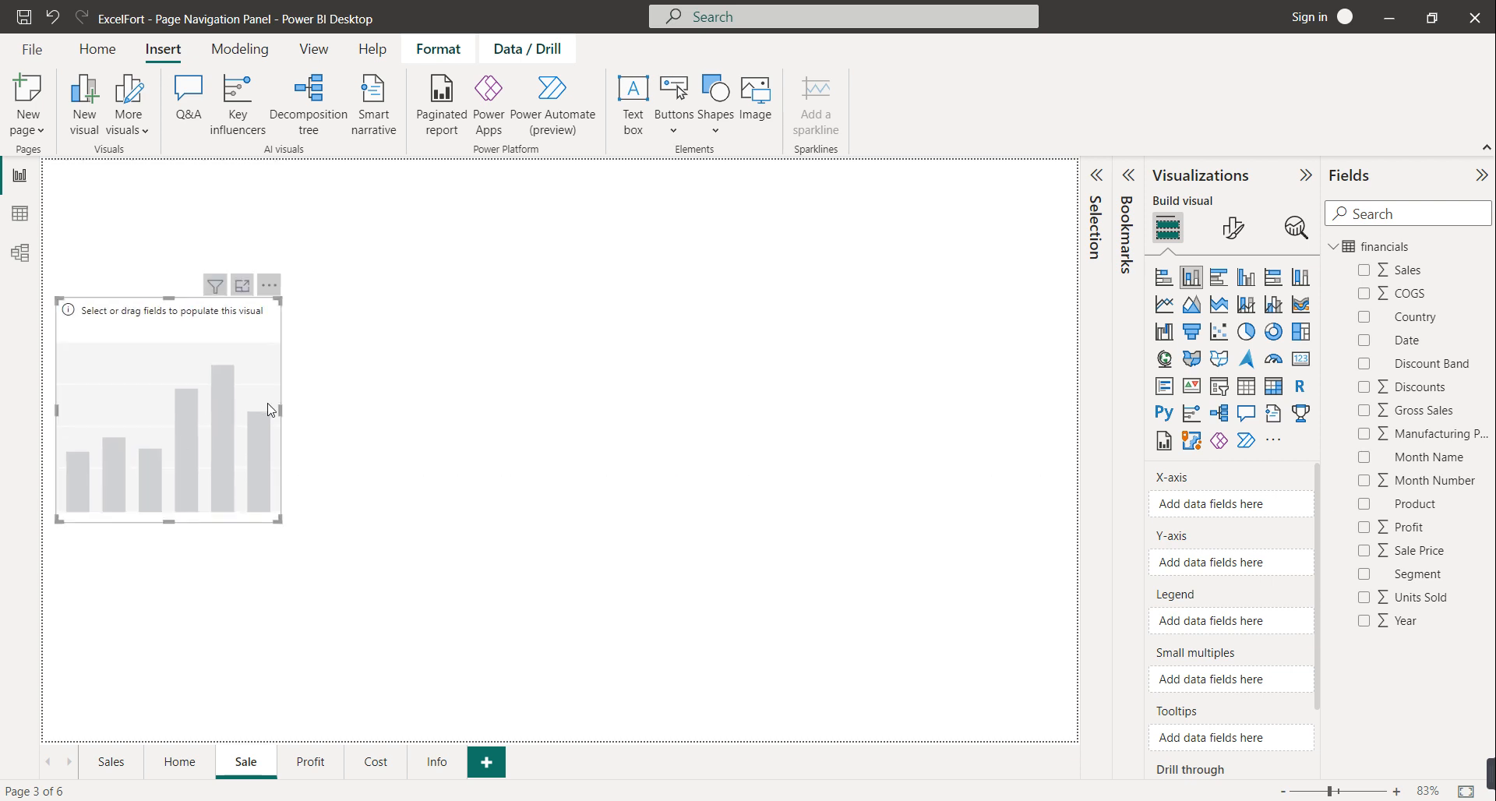
pyautogui.moveTo(281, 410); pyautogui.dragTo(1071, 451)
# Plot Sales by Date split by Segment, and stretch the chart to the canvas top and bottom
pyautogui.click(1380, 272)
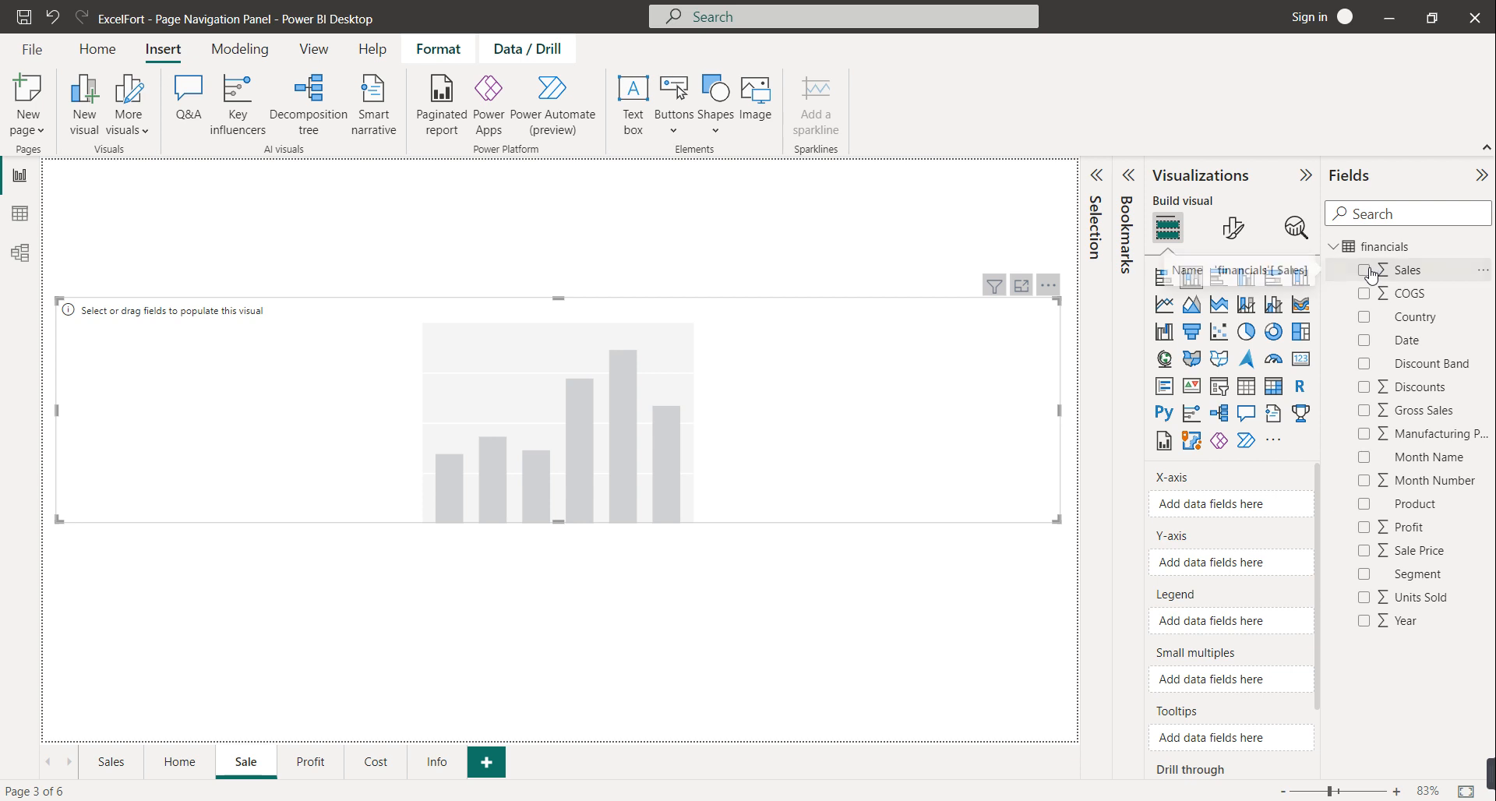
pyautogui.click(1368, 343)
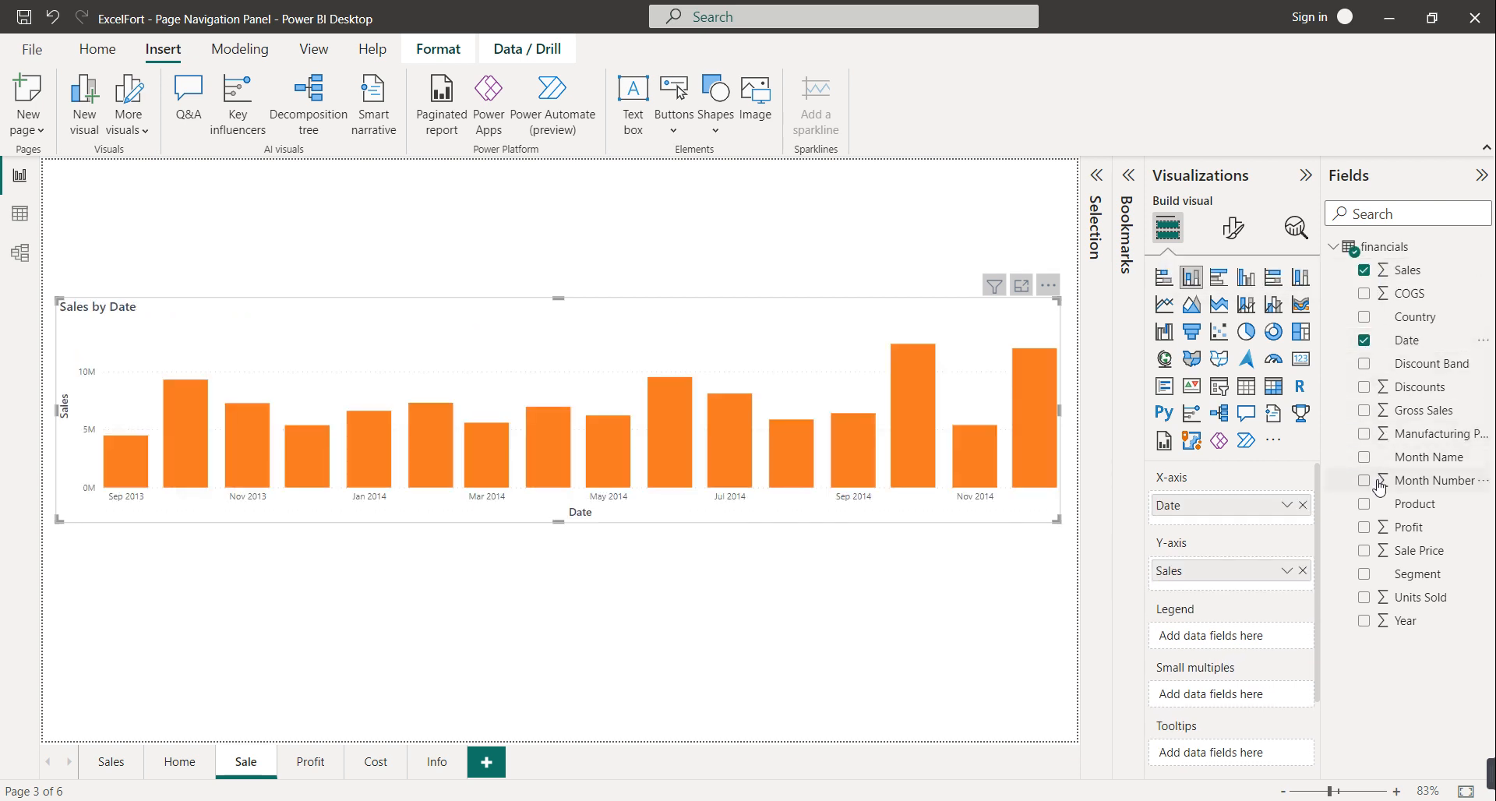
pyautogui.click(1365, 574)
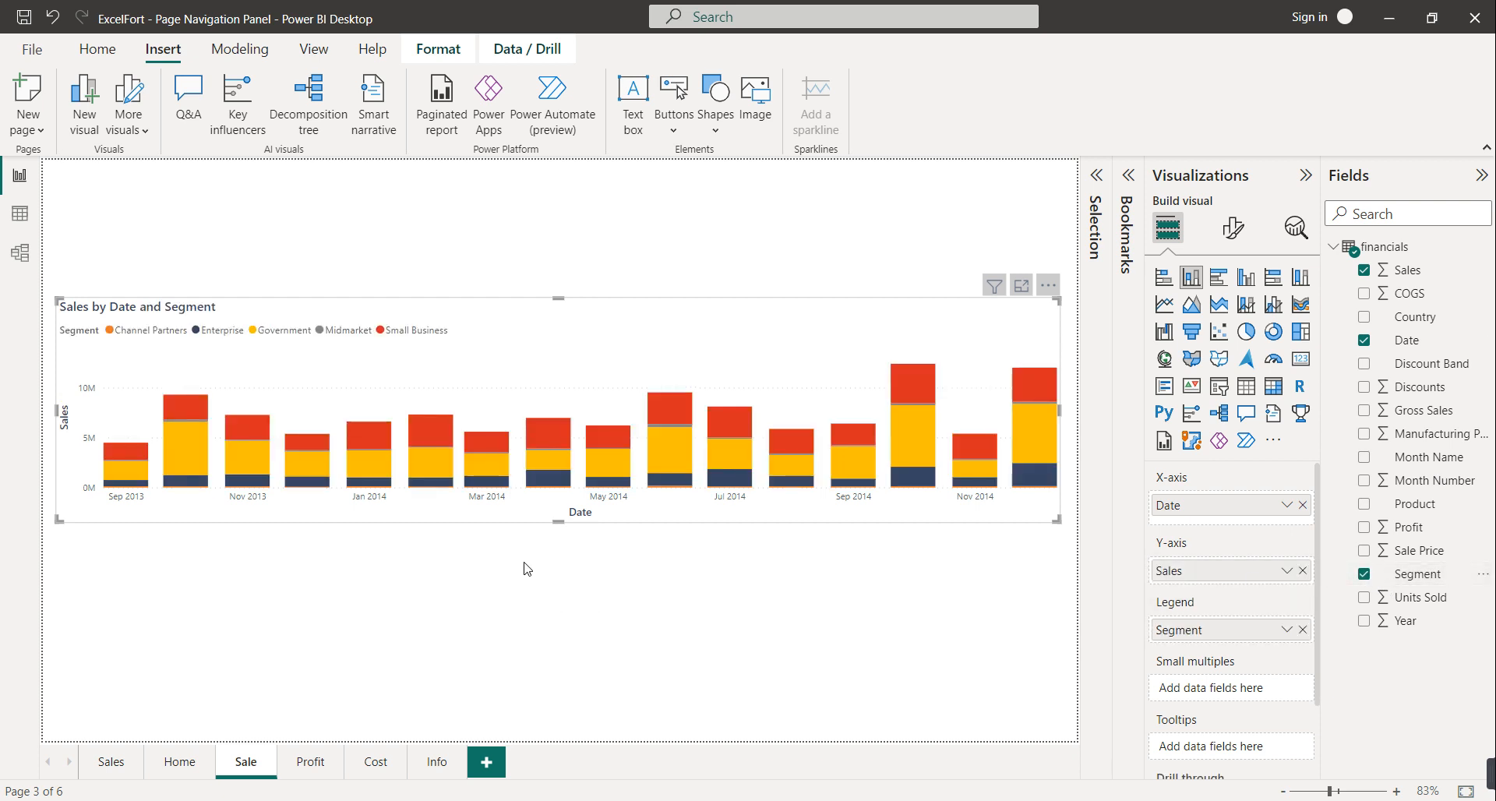
pyautogui.moveTo(558, 521); pyautogui.dragTo(550, 739)
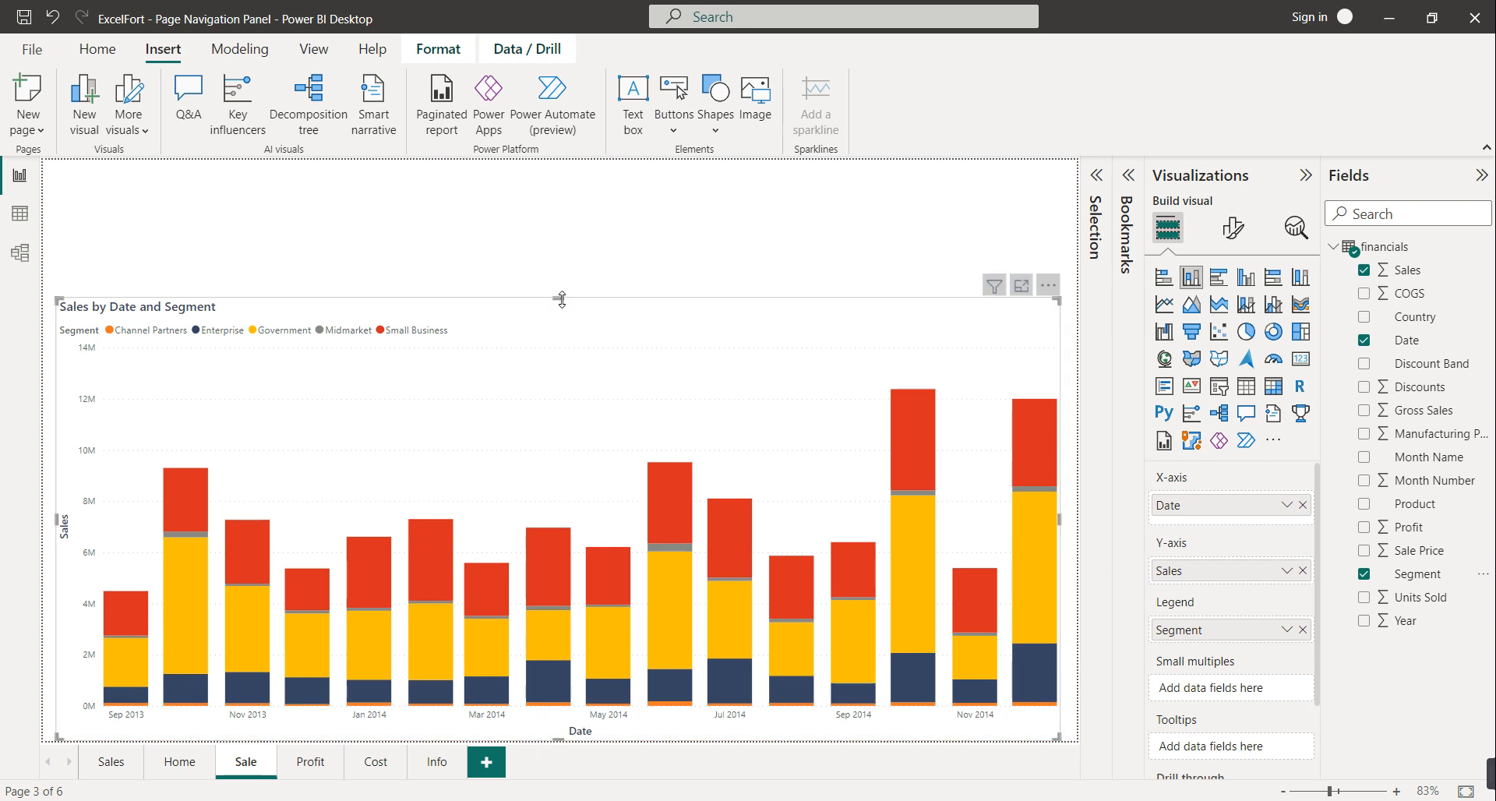
pyautogui.moveTo(558, 298); pyautogui.dragTo(573, 211)
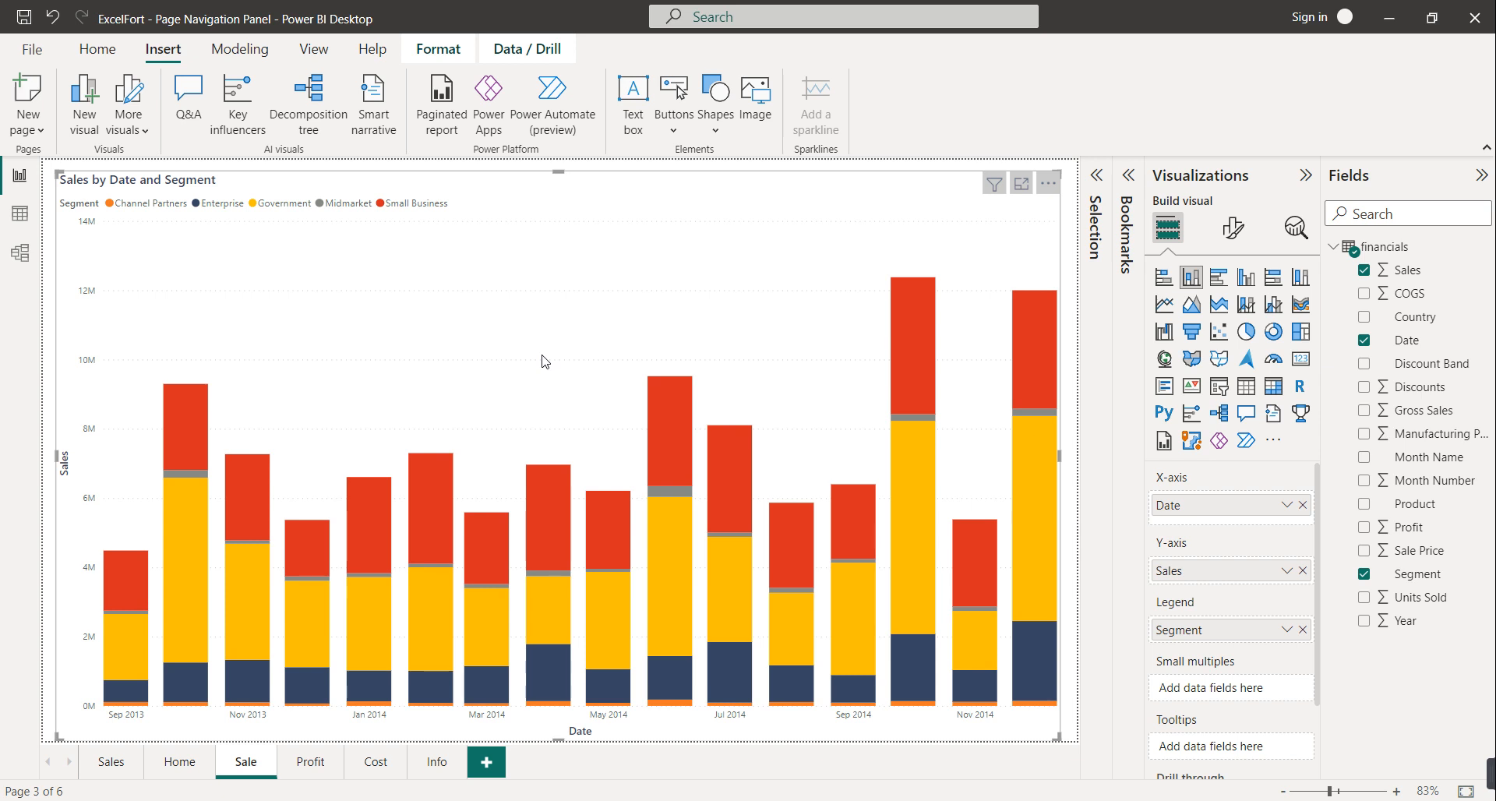
# Paste the chart onto the Profit page and replace Sales with Profit
pyautogui.click(320, 776)
pyautogui.hotkey('ctrl', 'v')
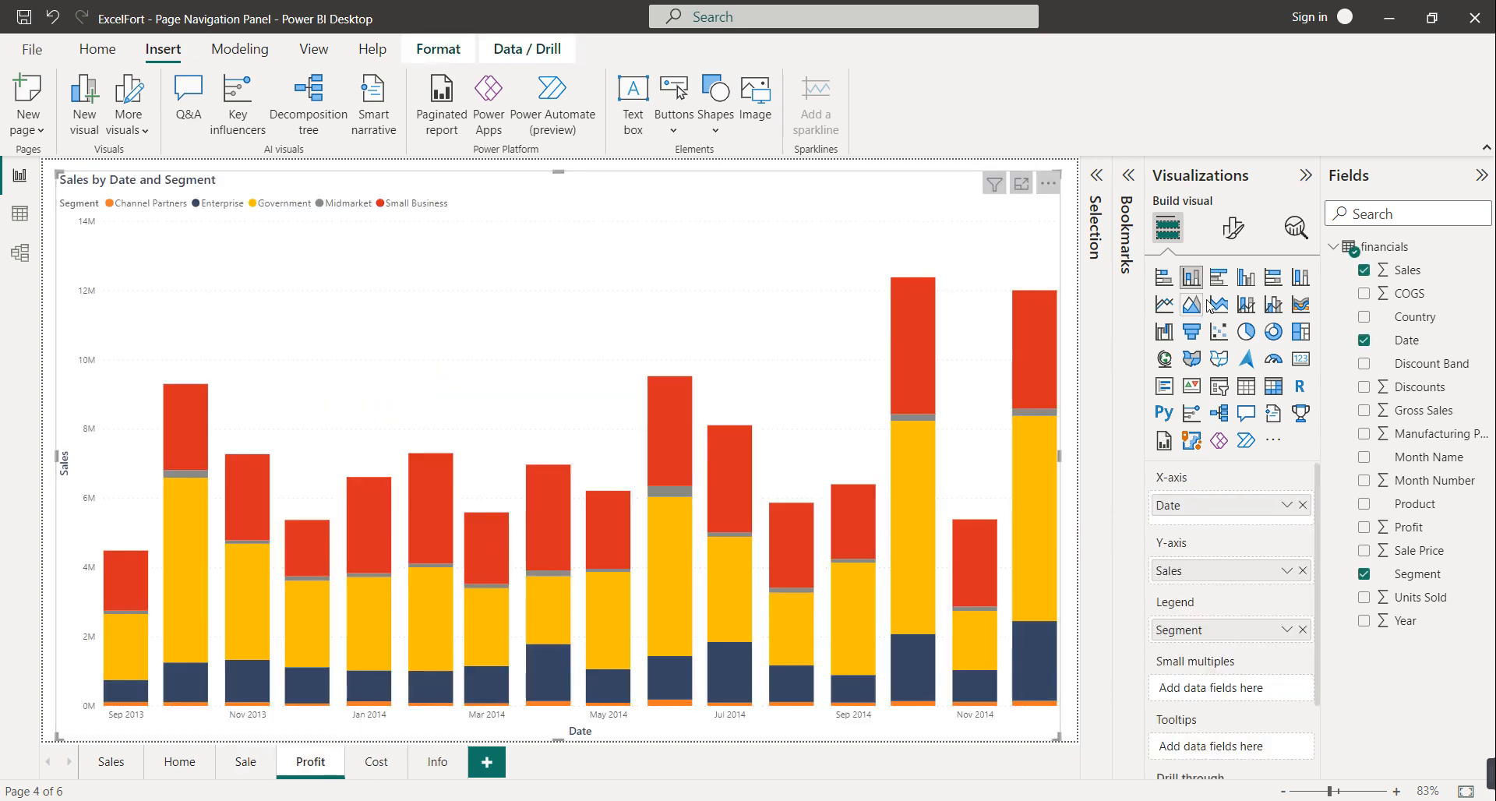
pyautogui.click(1364, 271)
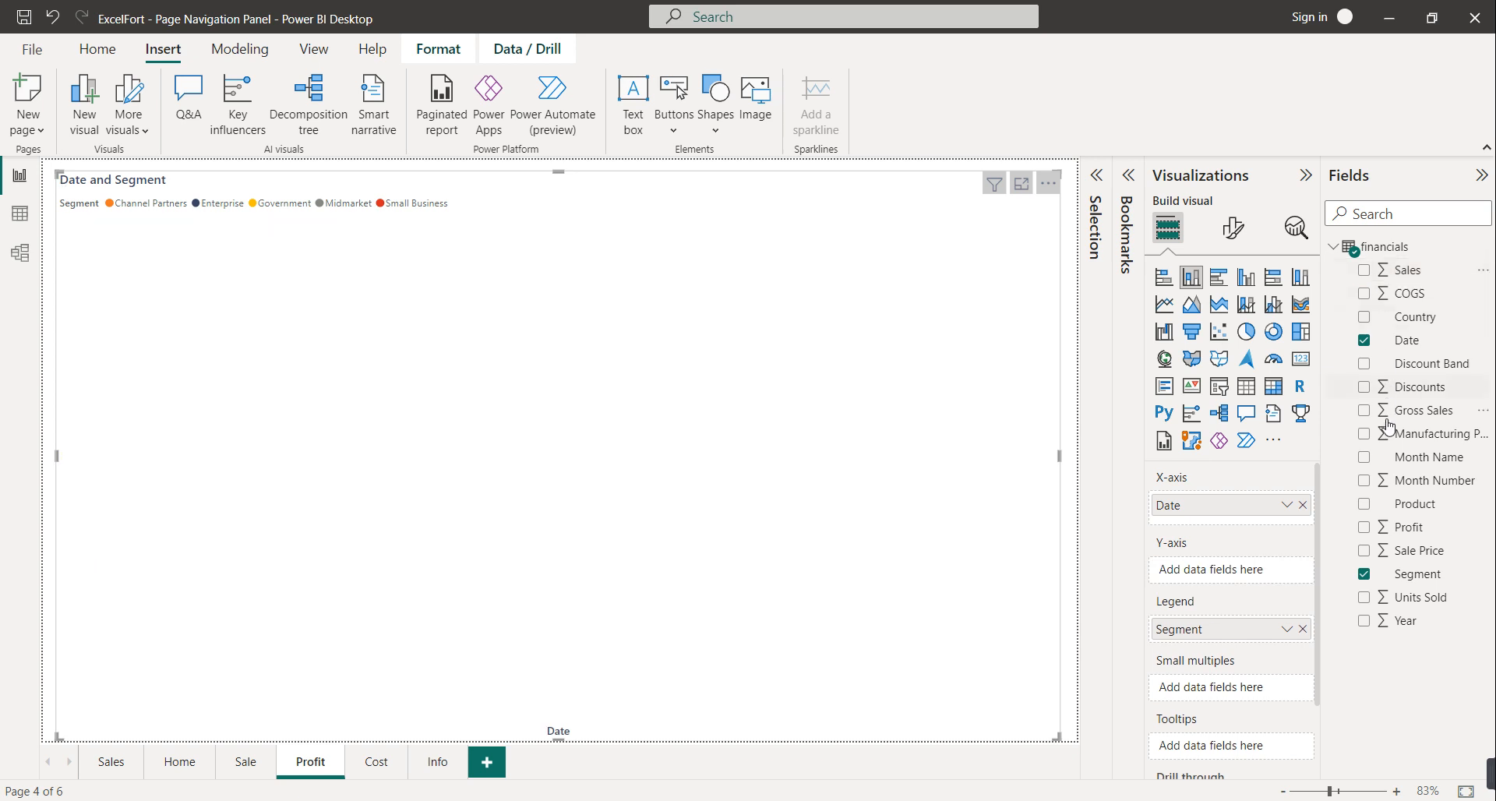
pyautogui.moveTo(1365, 535); pyautogui.dragTo(1247, 583)
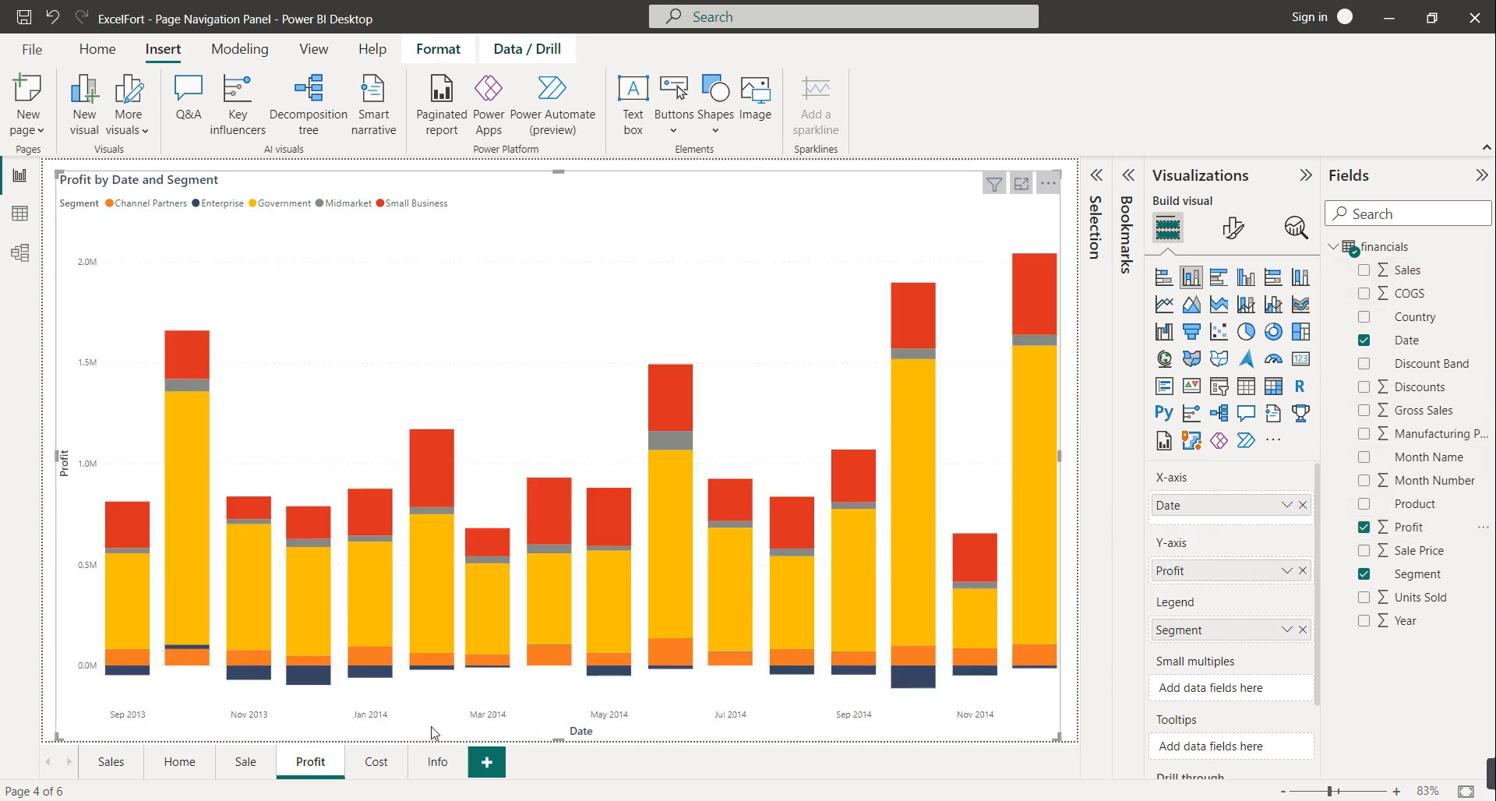
# Paste the chart onto the Cost page and replace Sales with COGS, then go to Info
pyautogui.click(378, 763)
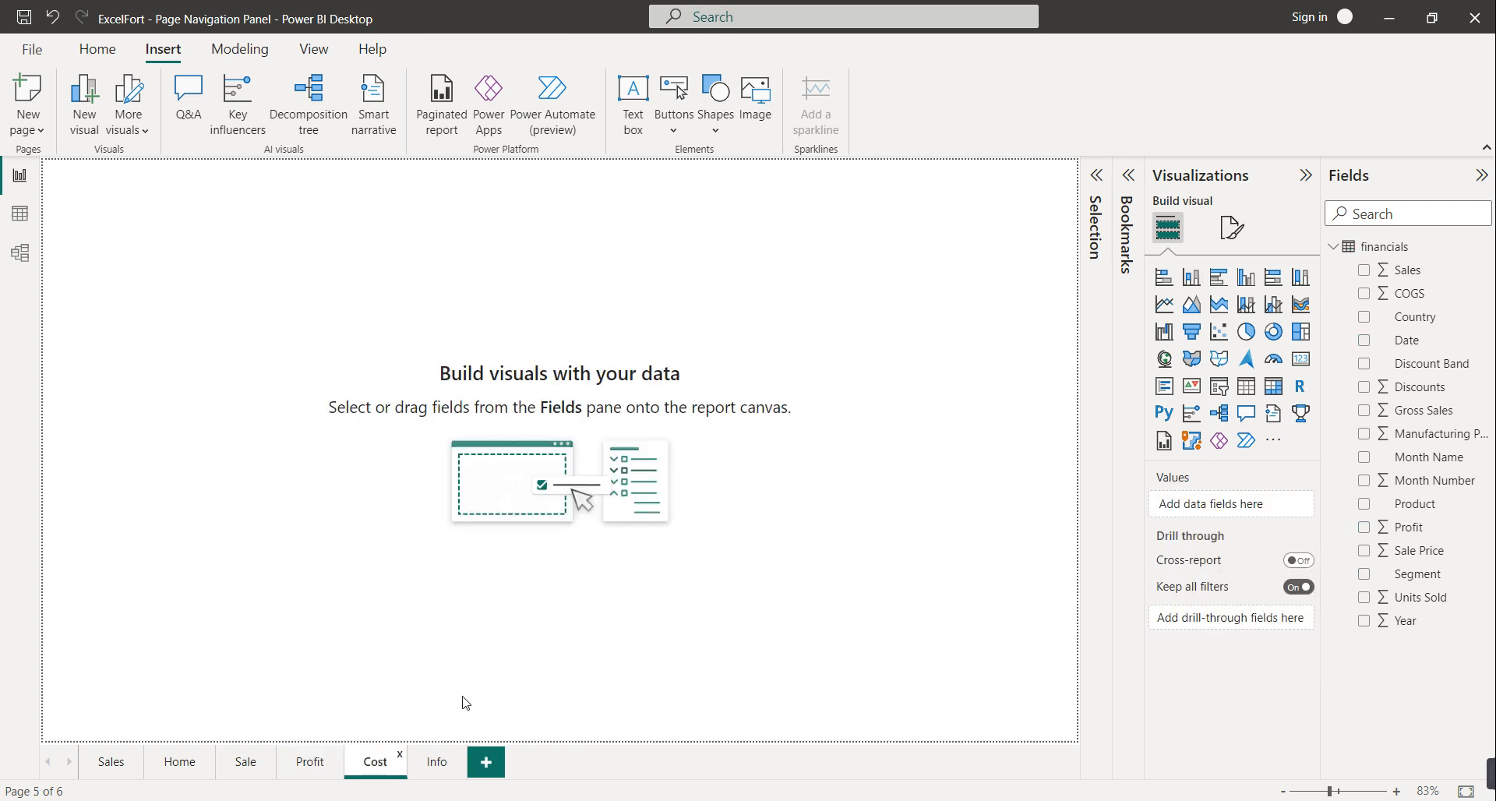
pyautogui.hotkey('ctrl', 'v')
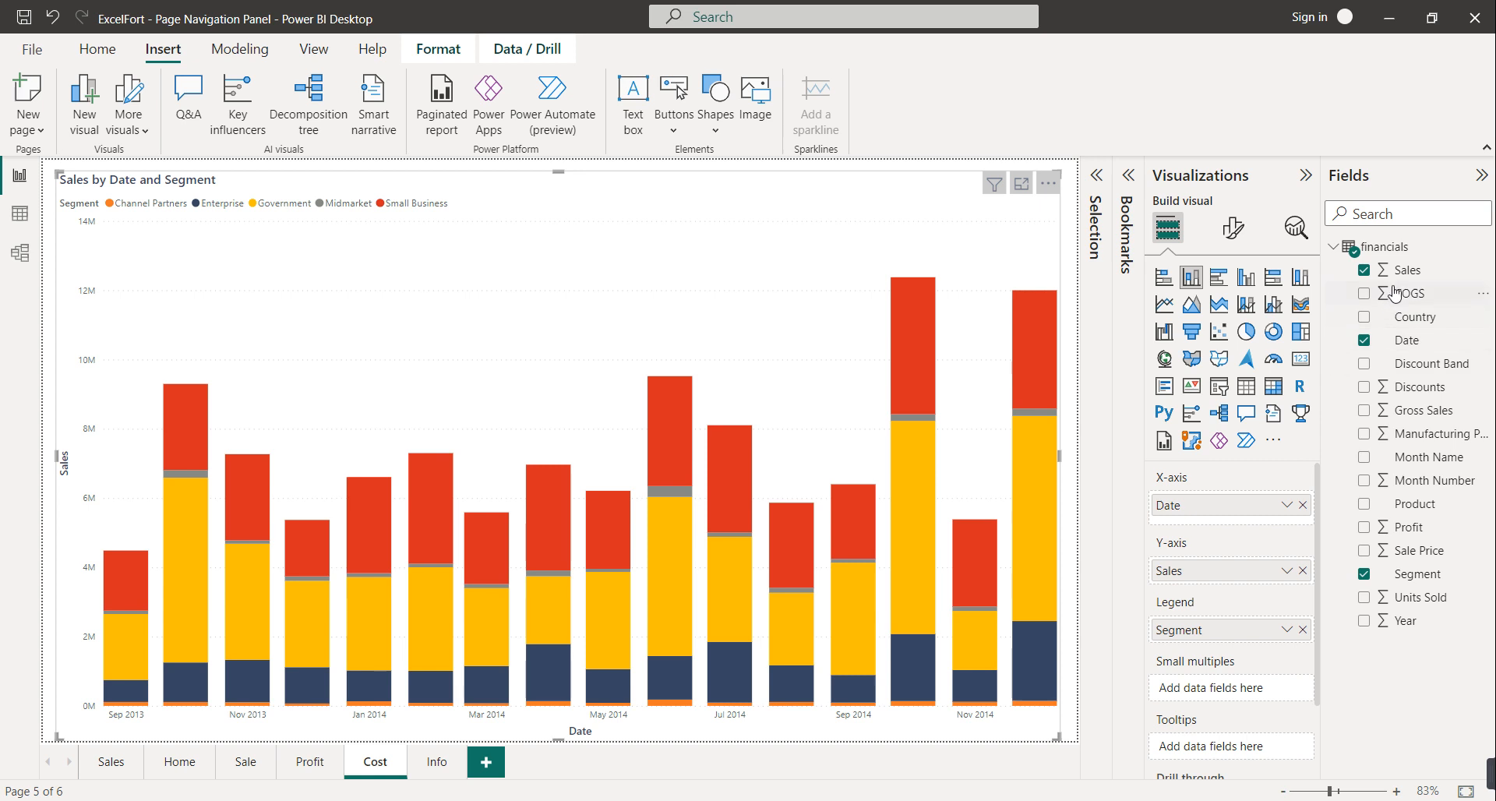
pyautogui.click(1364, 270)
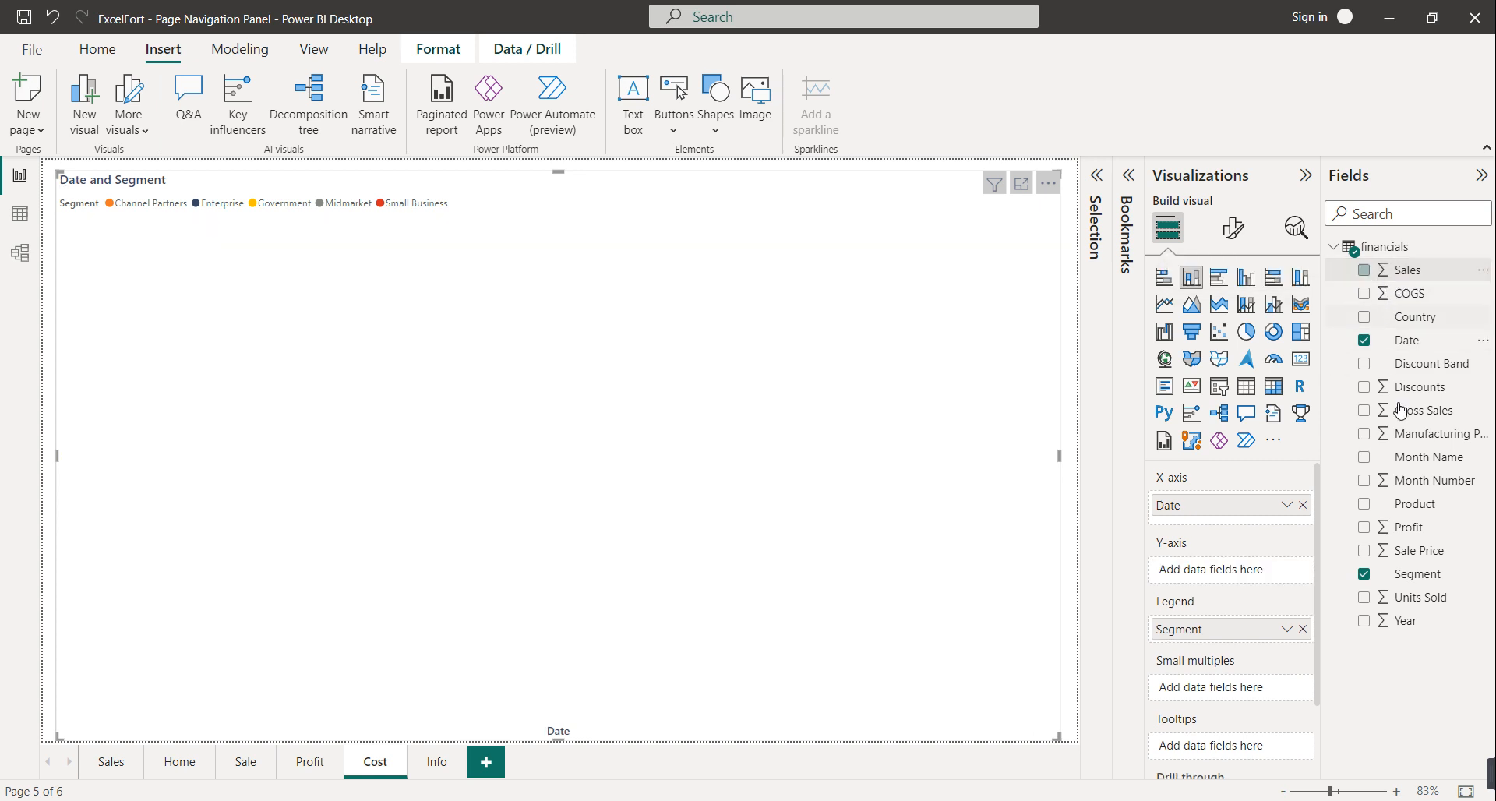
pyautogui.click(1367, 297)
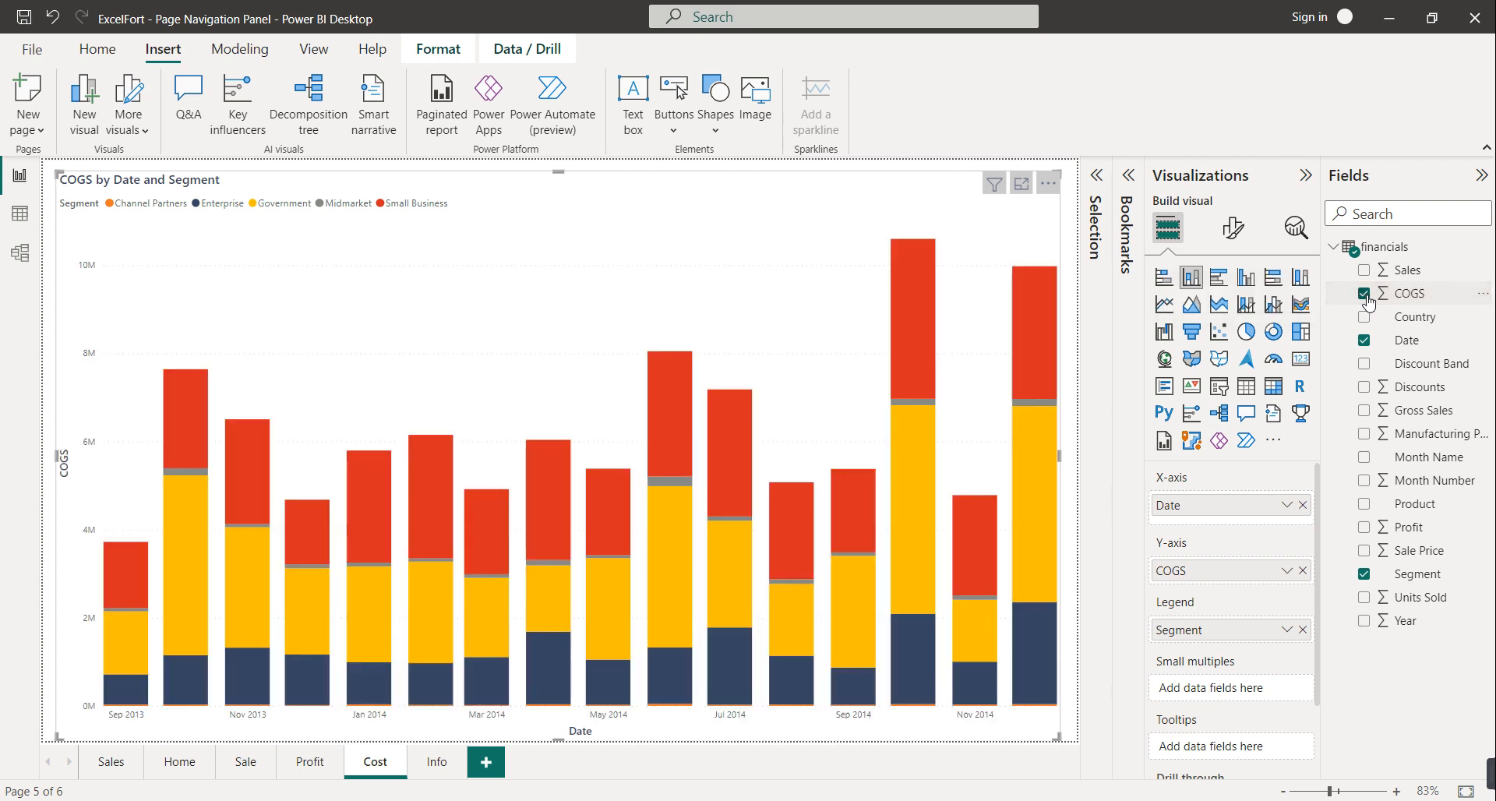
pyautogui.click(436, 762)
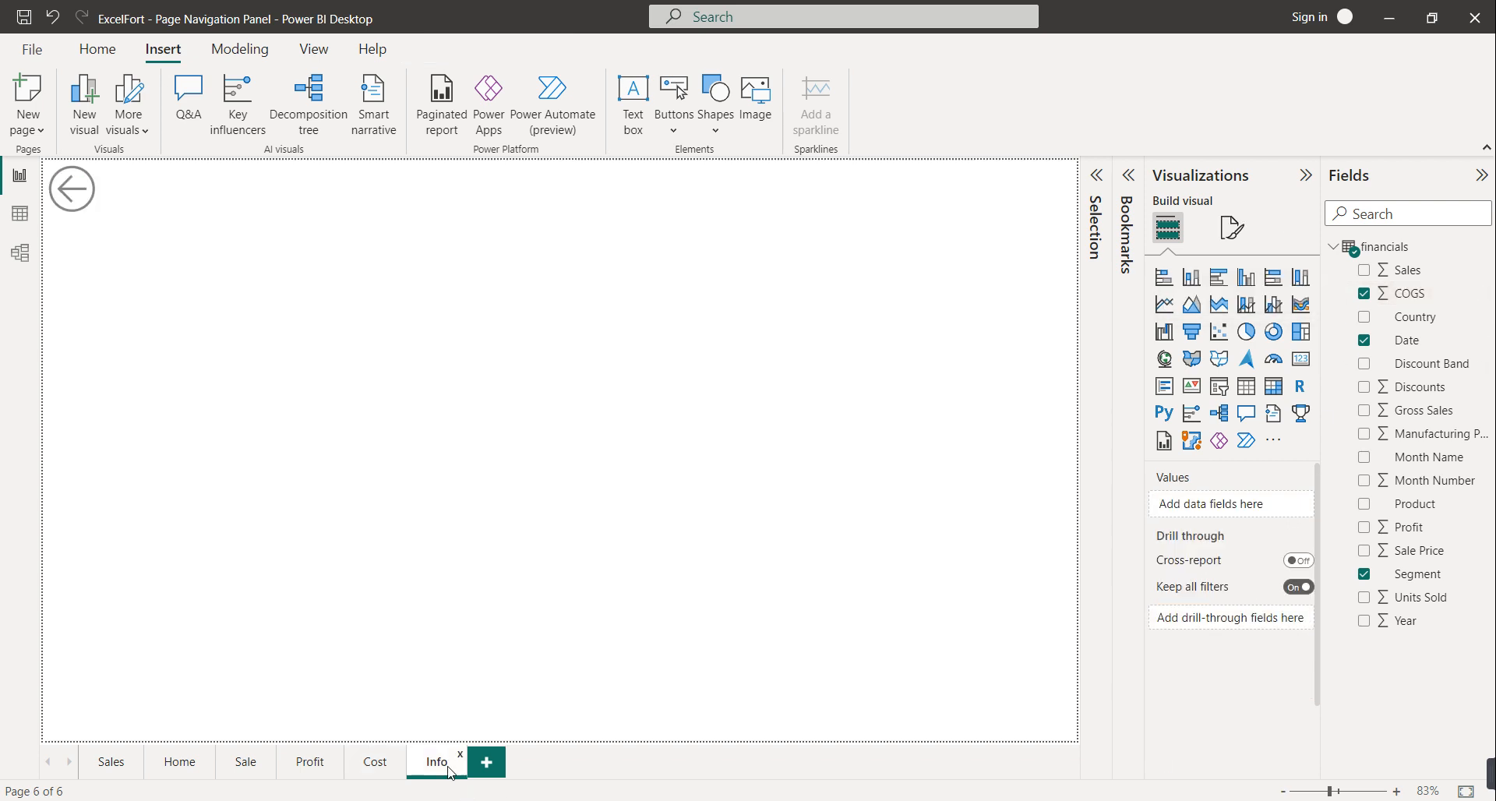
# Insert a matrix visual at the top-left and size it to fill the Info canvas
pyautogui.click(1279, 386)
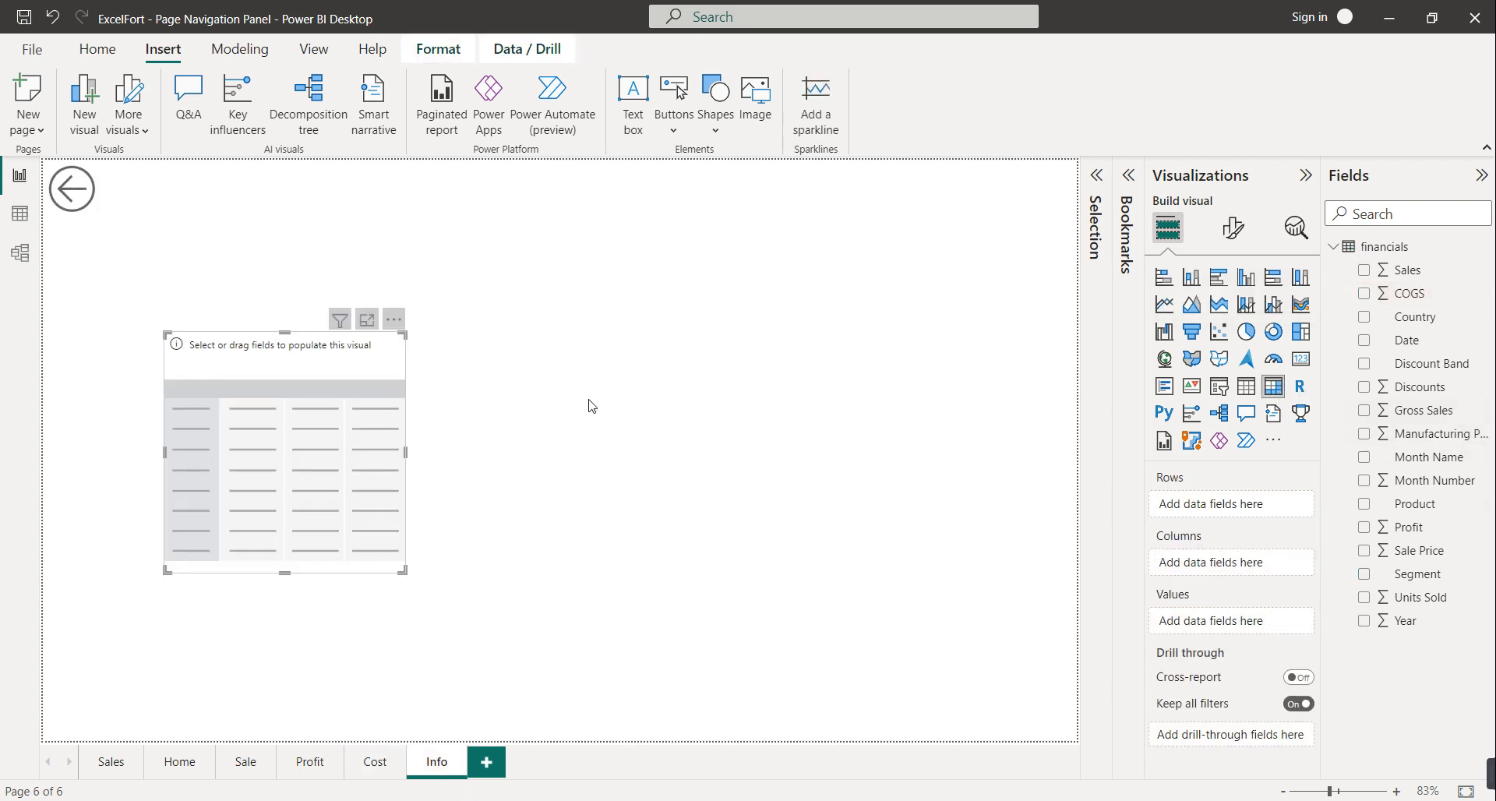
pyautogui.moveTo(301, 457); pyautogui.dragTo(186, 346)
pyautogui.moveTo(284, 337); pyautogui.dragTo(1076, 347)
pyautogui.moveTo(563, 459); pyautogui.dragTo(554, 748)
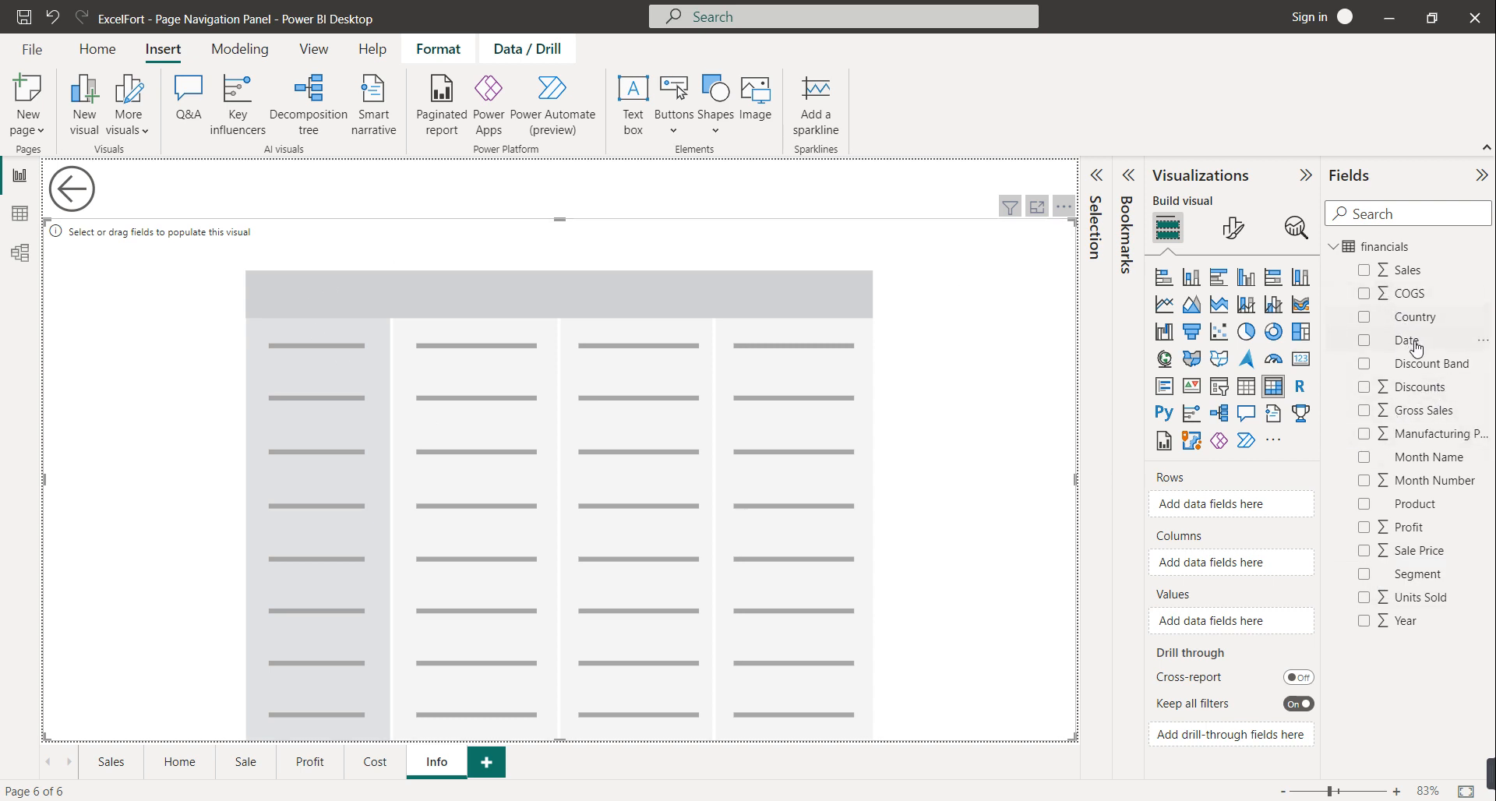
# Put Date in the matrix rows; add Sales, COGS, Discounts, Gross Sales, Profit, Sale Price, Units Sold as values
pyautogui.moveTo(1415, 352); pyautogui.dragTo(1257, 512)
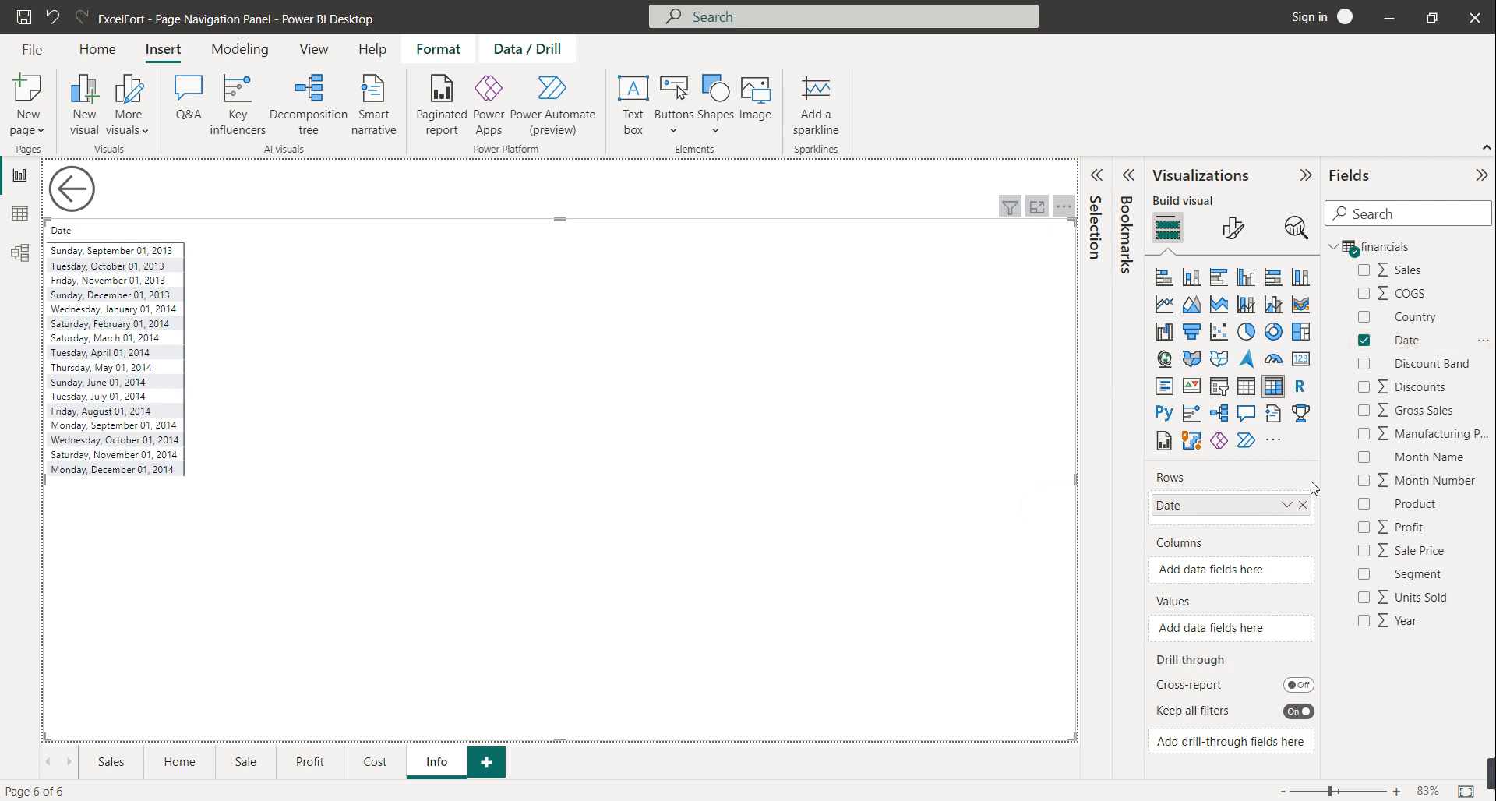
pyautogui.moveTo(1403, 270); pyautogui.dragTo(1251, 627)
pyautogui.moveTo(1403, 300); pyautogui.dragTo(1239, 649)
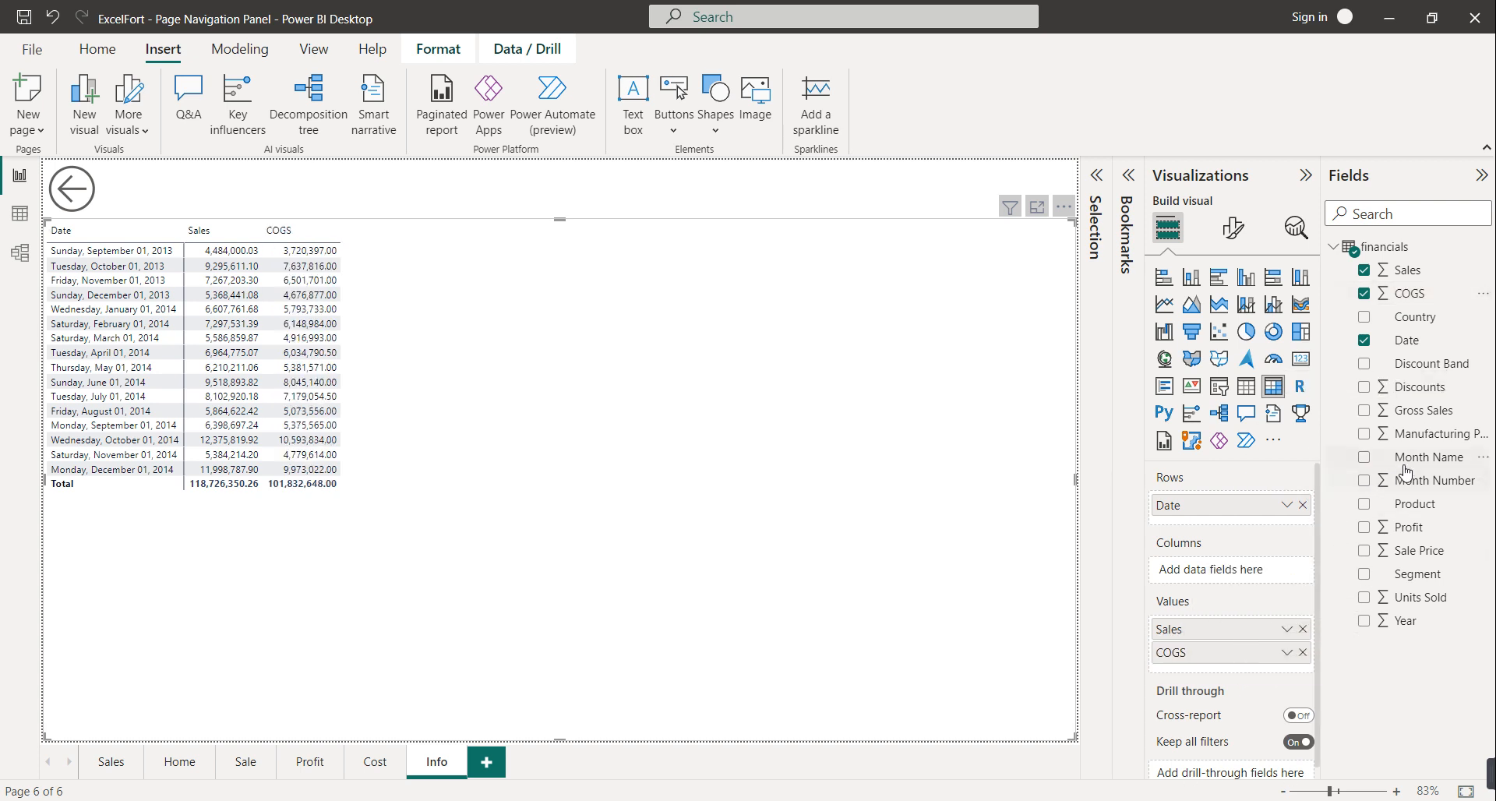
pyautogui.moveTo(1423, 392); pyautogui.dragTo(1260, 666)
pyautogui.moveTo(1415, 411); pyautogui.dragTo(1262, 695)
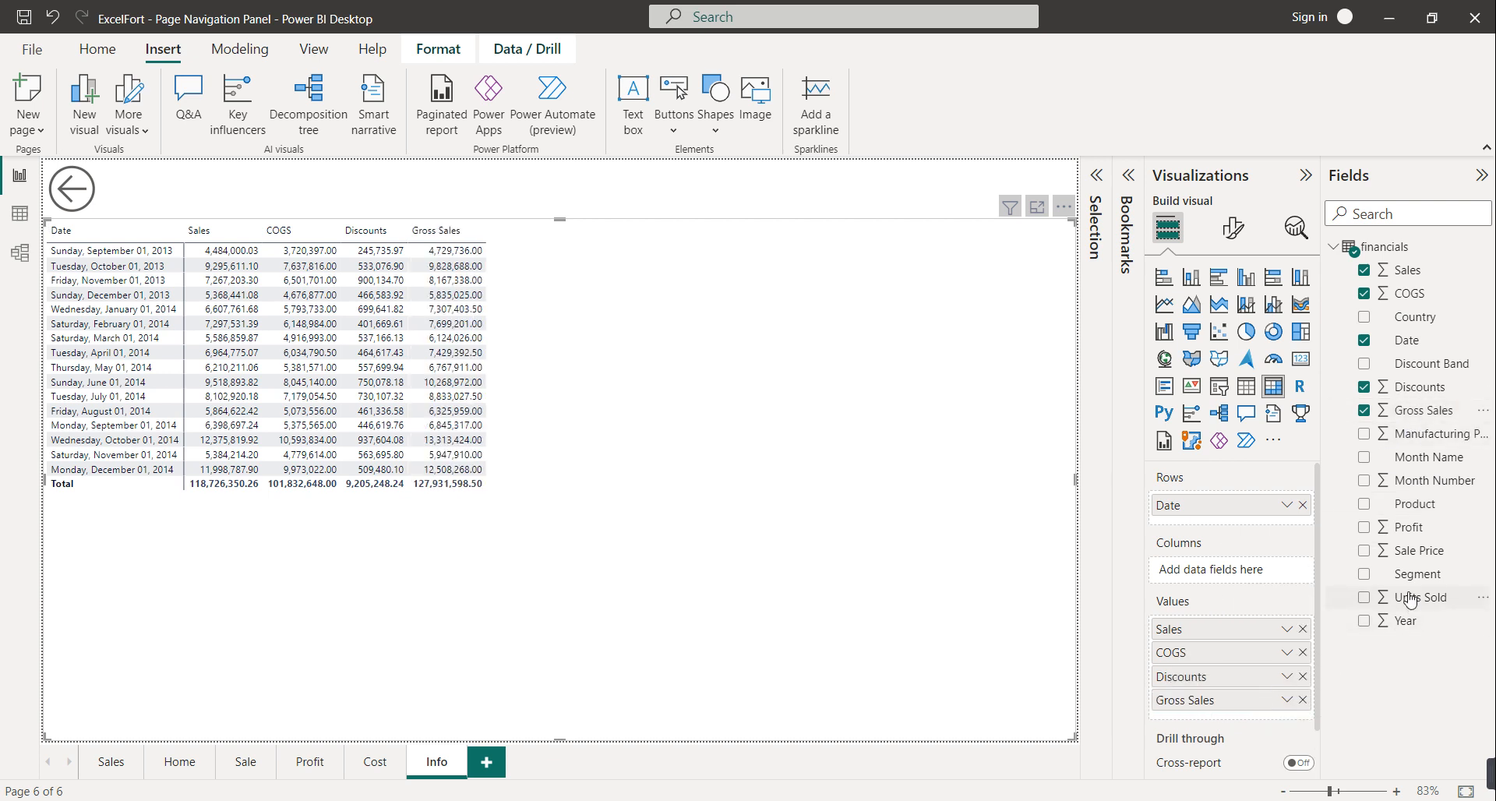
pyautogui.moveTo(1407, 536); pyautogui.dragTo(1235, 713)
pyautogui.moveTo(1424, 555); pyautogui.dragTo(1247, 744)
pyautogui.moveTo(1388, 600); pyautogui.dragTo(1235, 762)
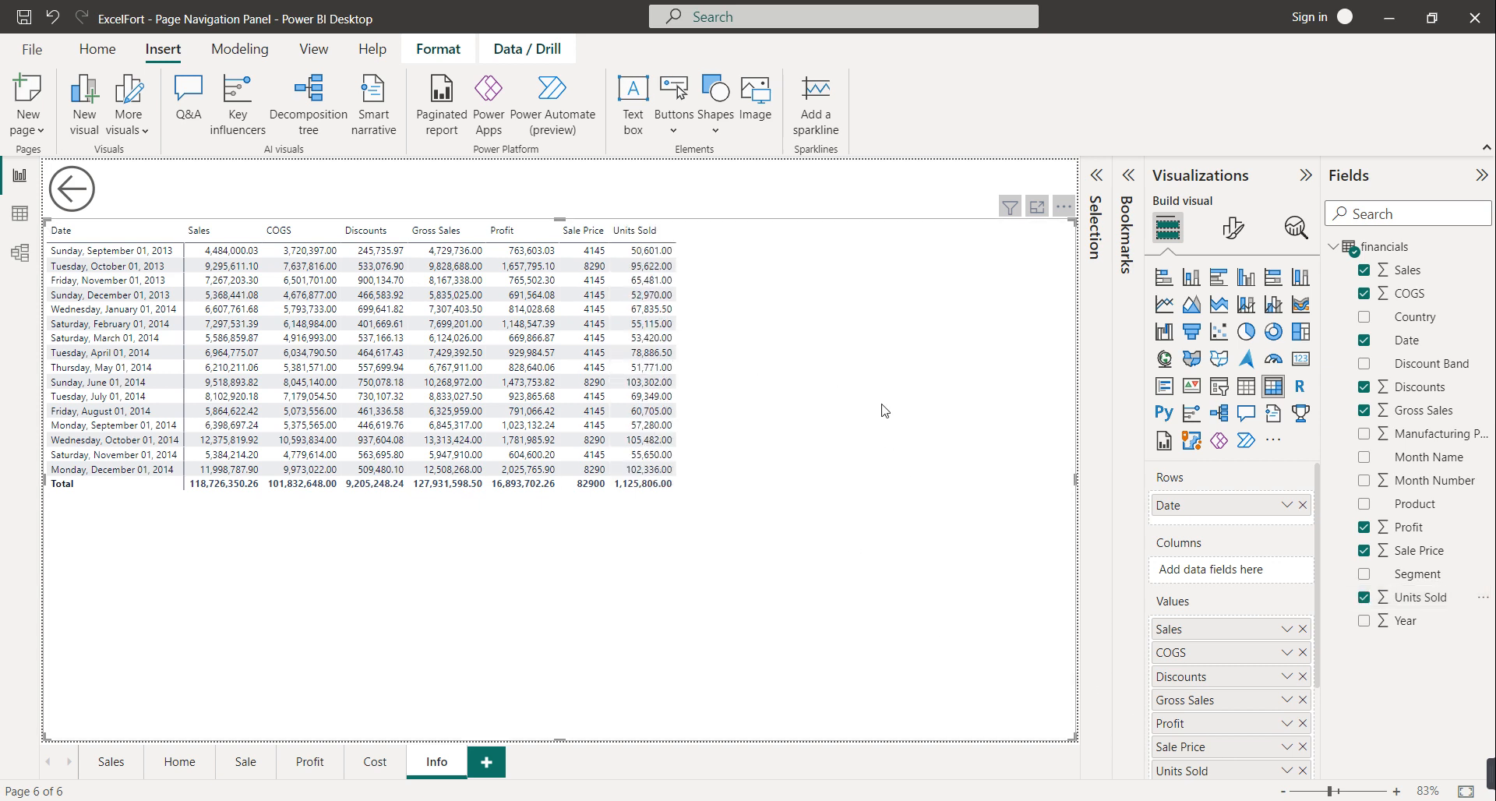
# On the Sale page, shrink the chart from the top and add a taller Back button
pyautogui.click(243, 770)
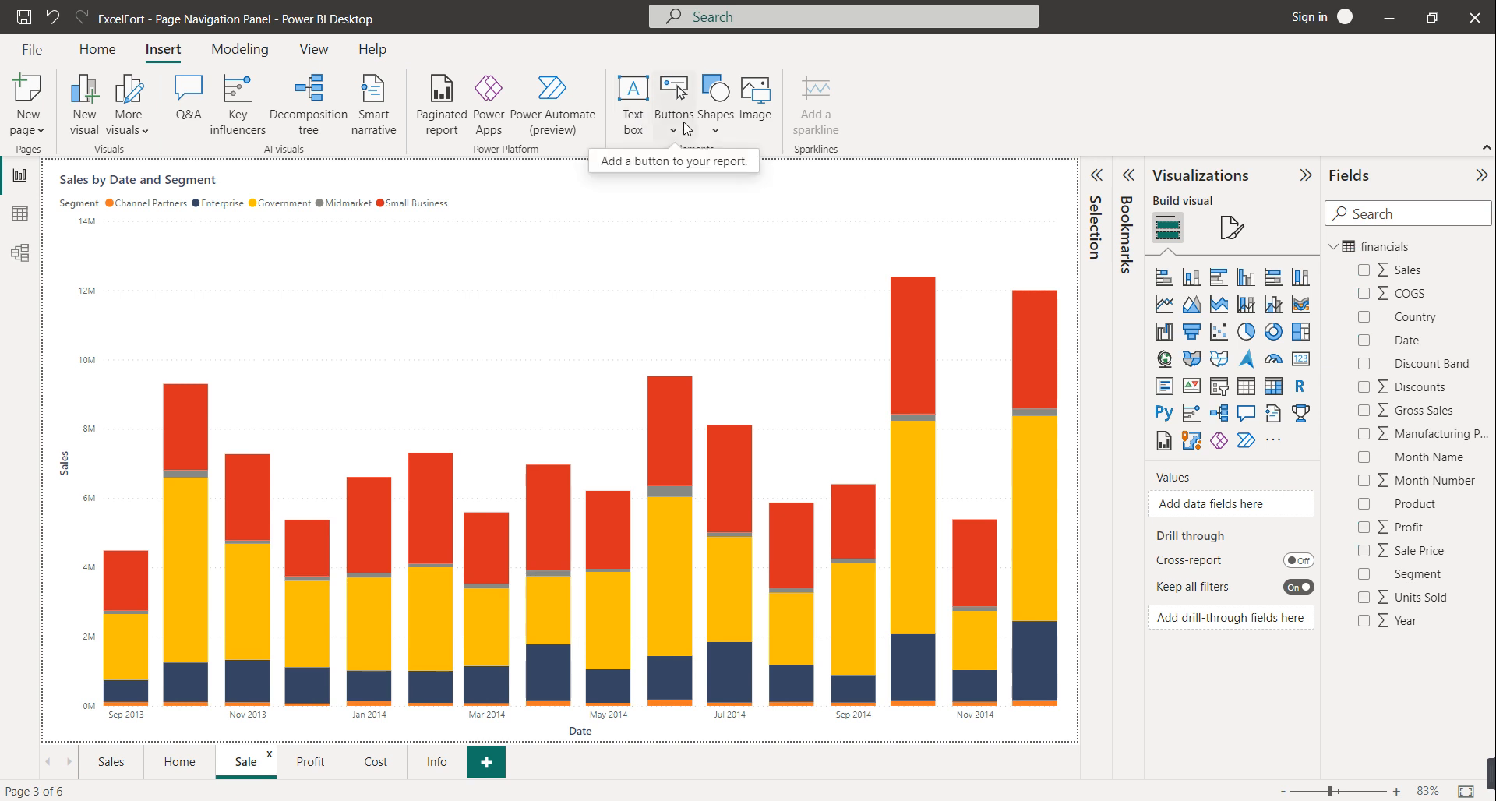
pyautogui.click(578, 221)
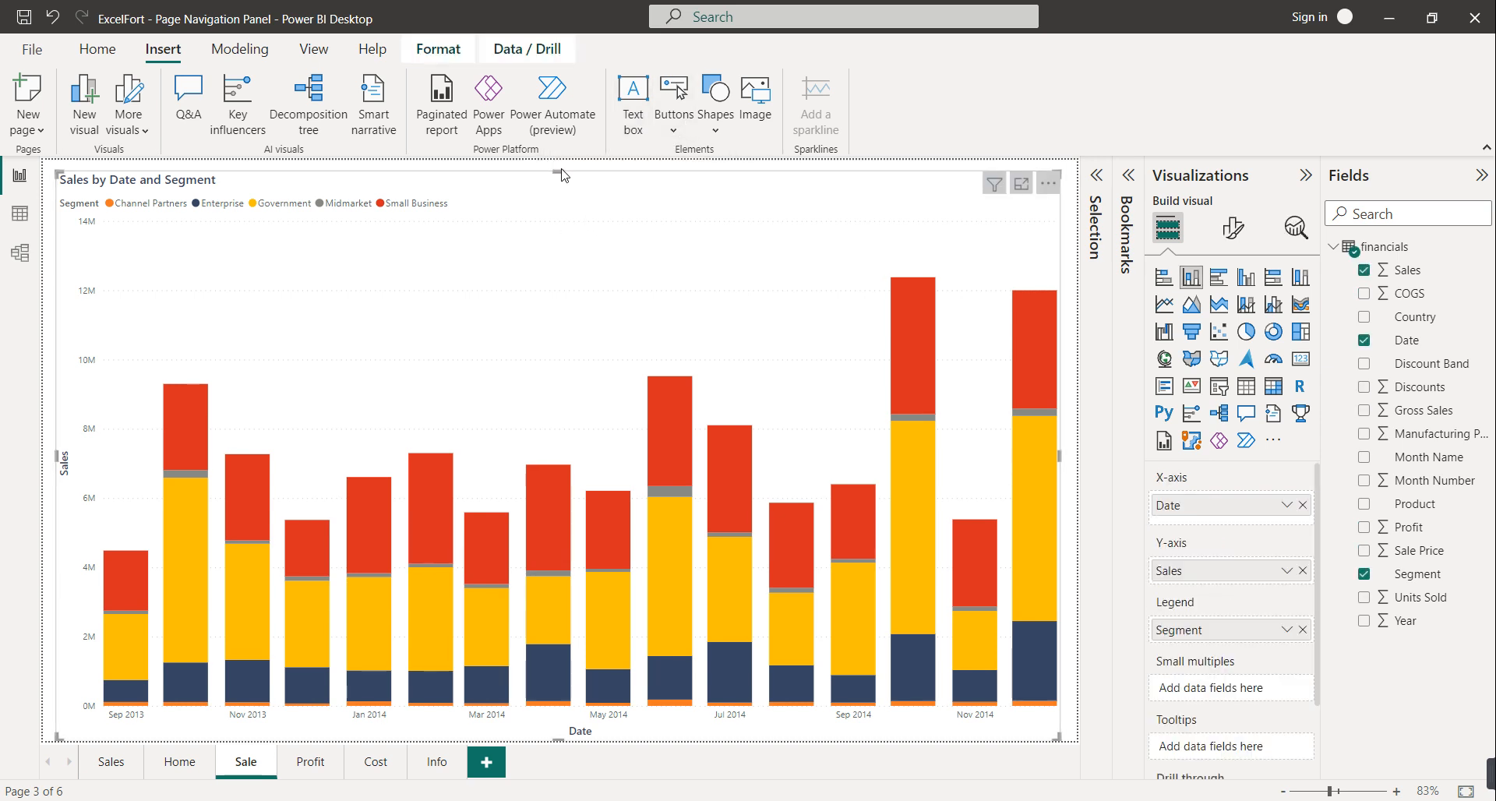
pyautogui.moveTo(562, 173); pyautogui.dragTo(563, 259)
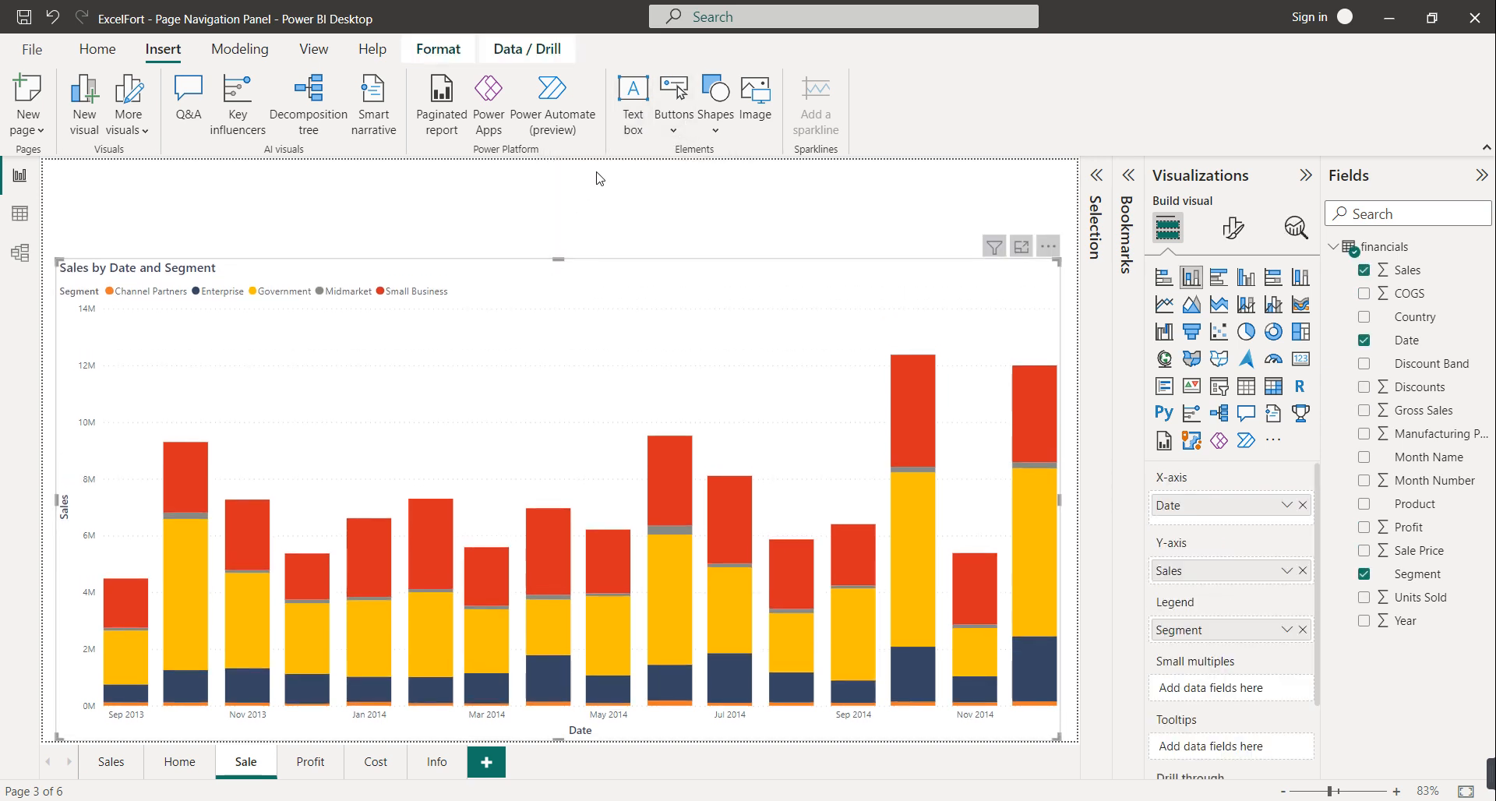
pyautogui.click(675, 125)
pyautogui.click(691, 260)
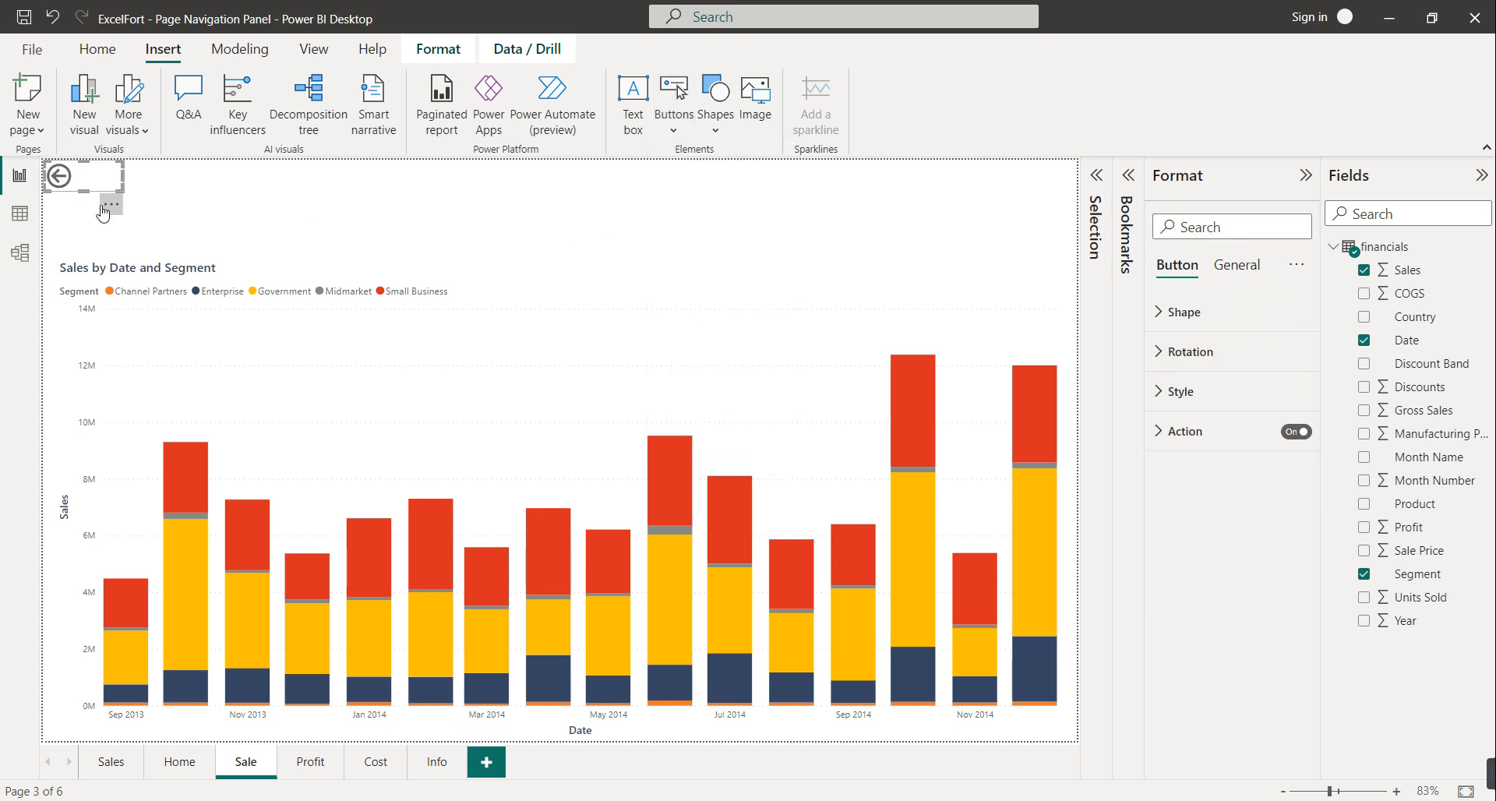
pyautogui.moveTo(87, 188); pyautogui.dragTo(86, 221)
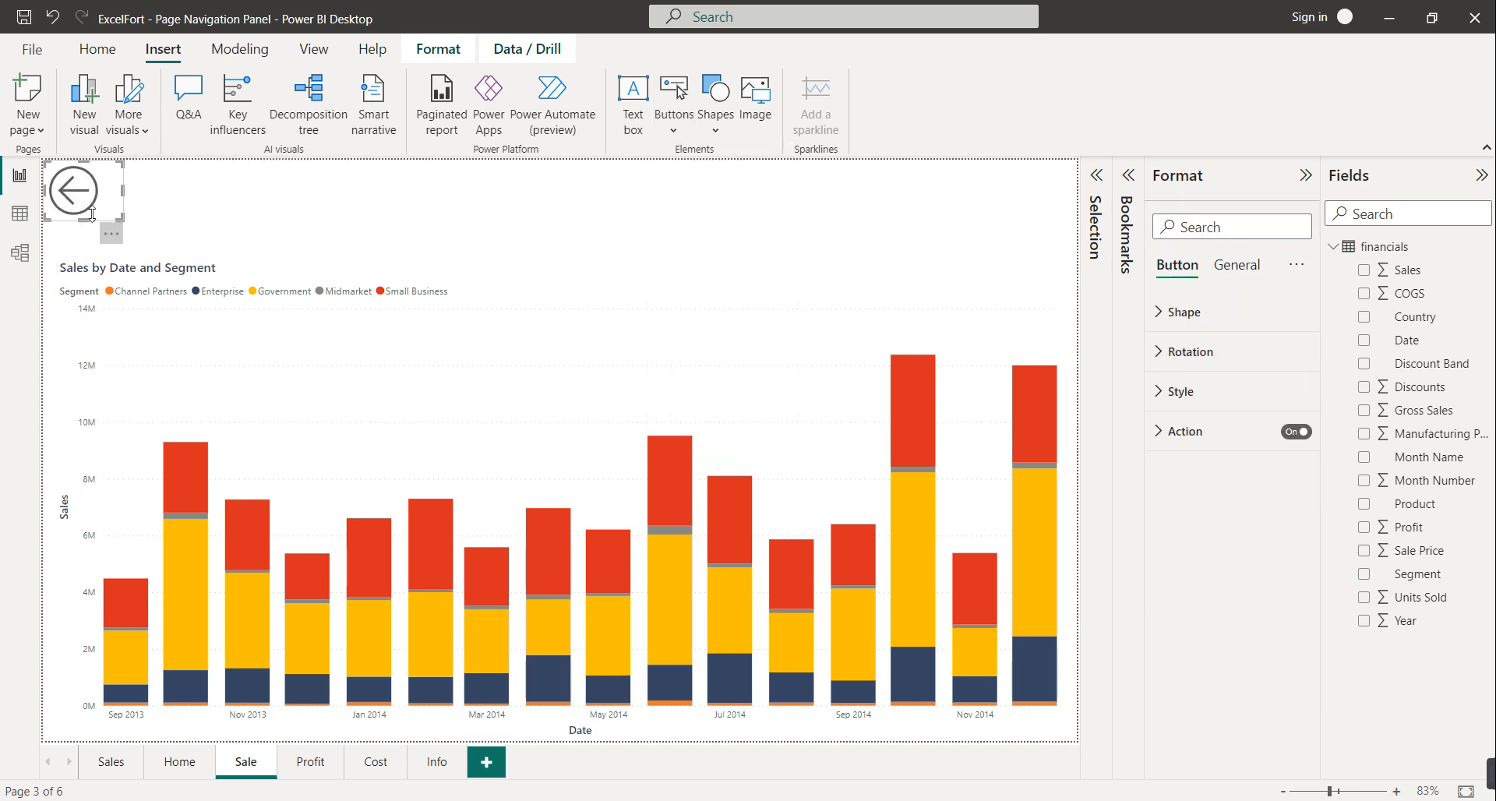
# On the Profit page, shrink the chart from the top and add a taller Back button
pyautogui.click(310, 770)
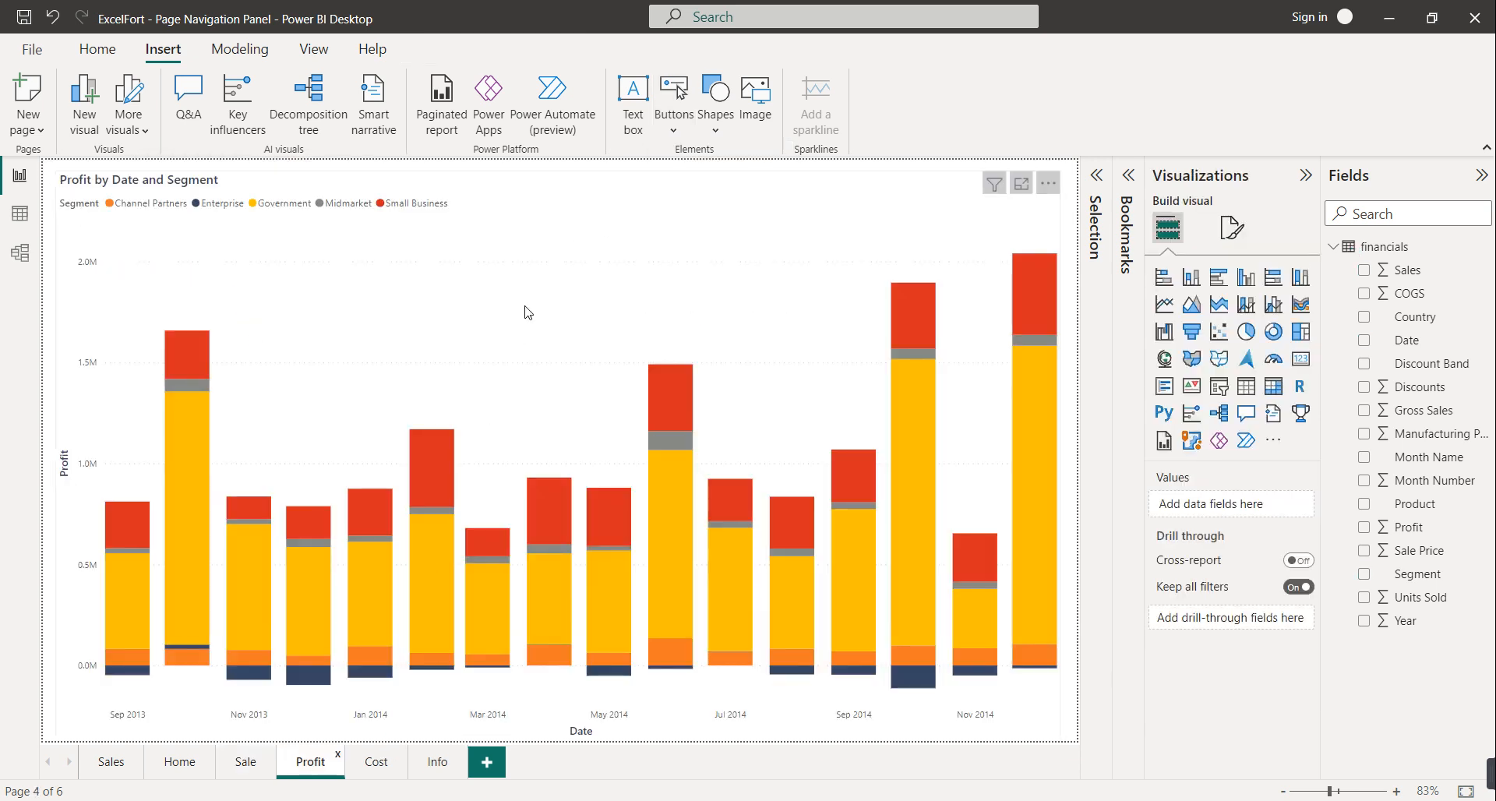
pyautogui.click(568, 255)
pyautogui.moveTo(558, 170); pyautogui.dragTo(558, 228)
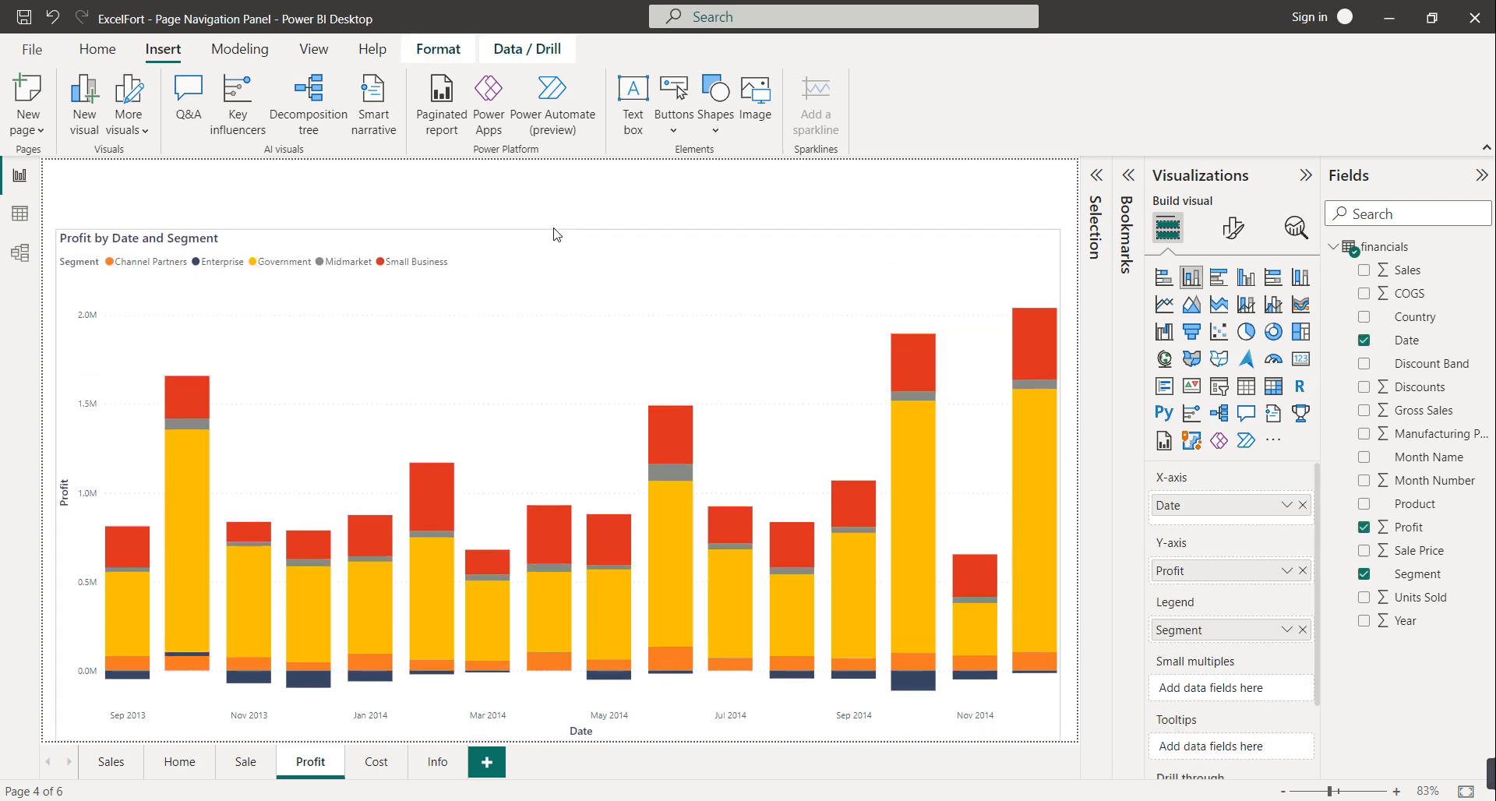
pyautogui.click(675, 134)
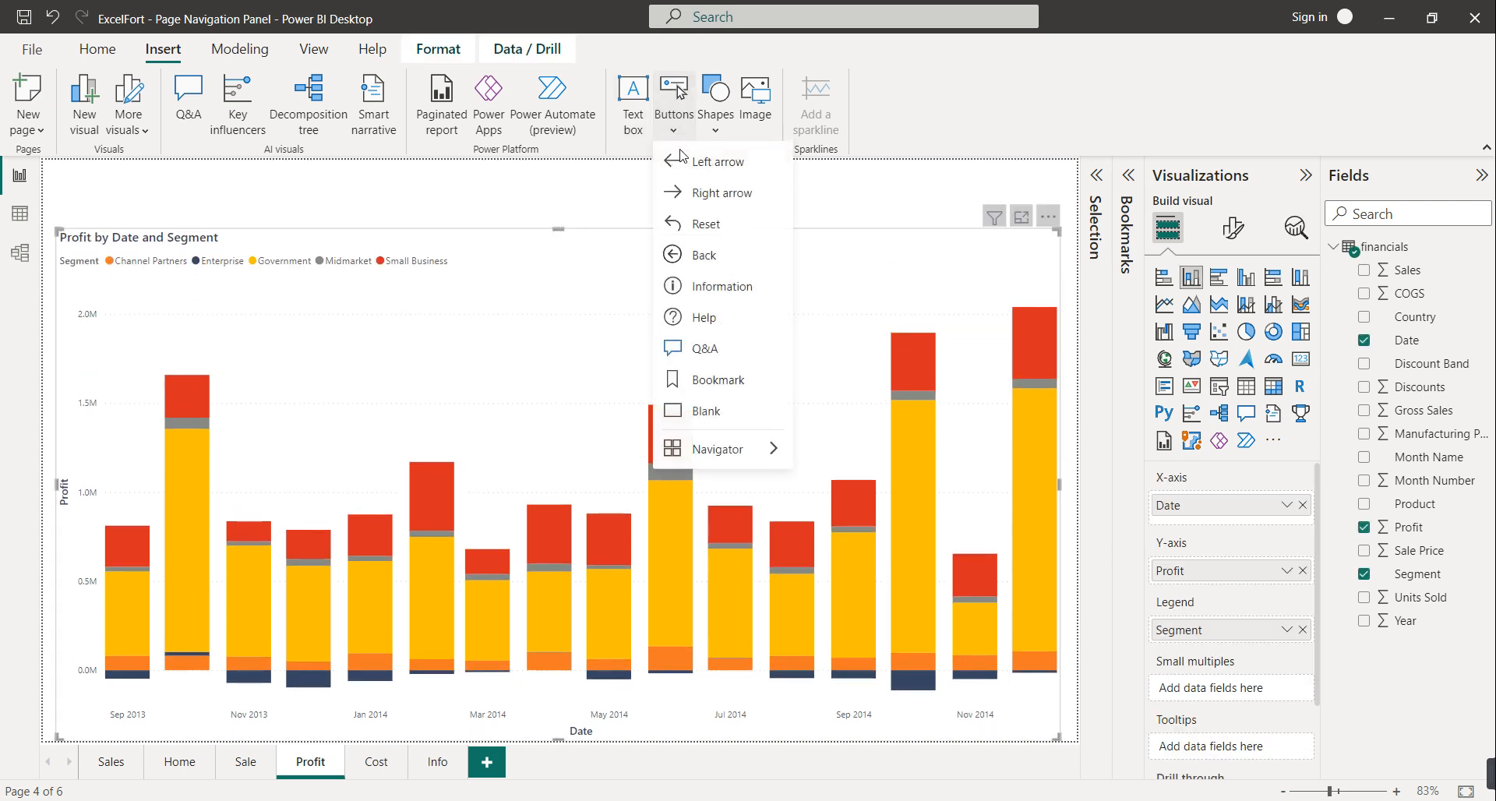
pyautogui.click(701, 254)
pyautogui.moveTo(83, 191); pyautogui.dragTo(85, 216)
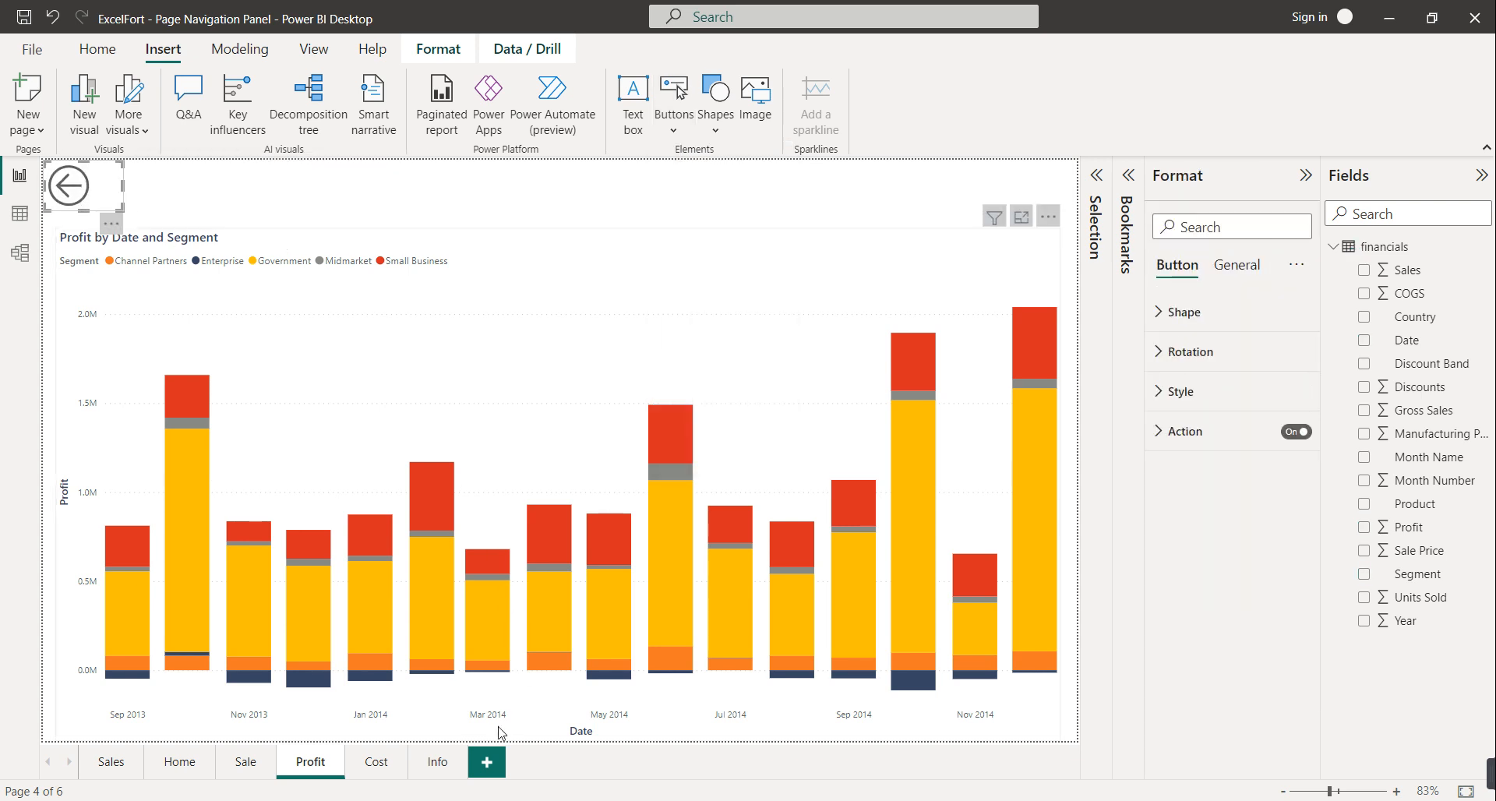
# On the Cost page, shrink the COGS chart from the top and add a taller Back button
pyautogui.click(369, 765)
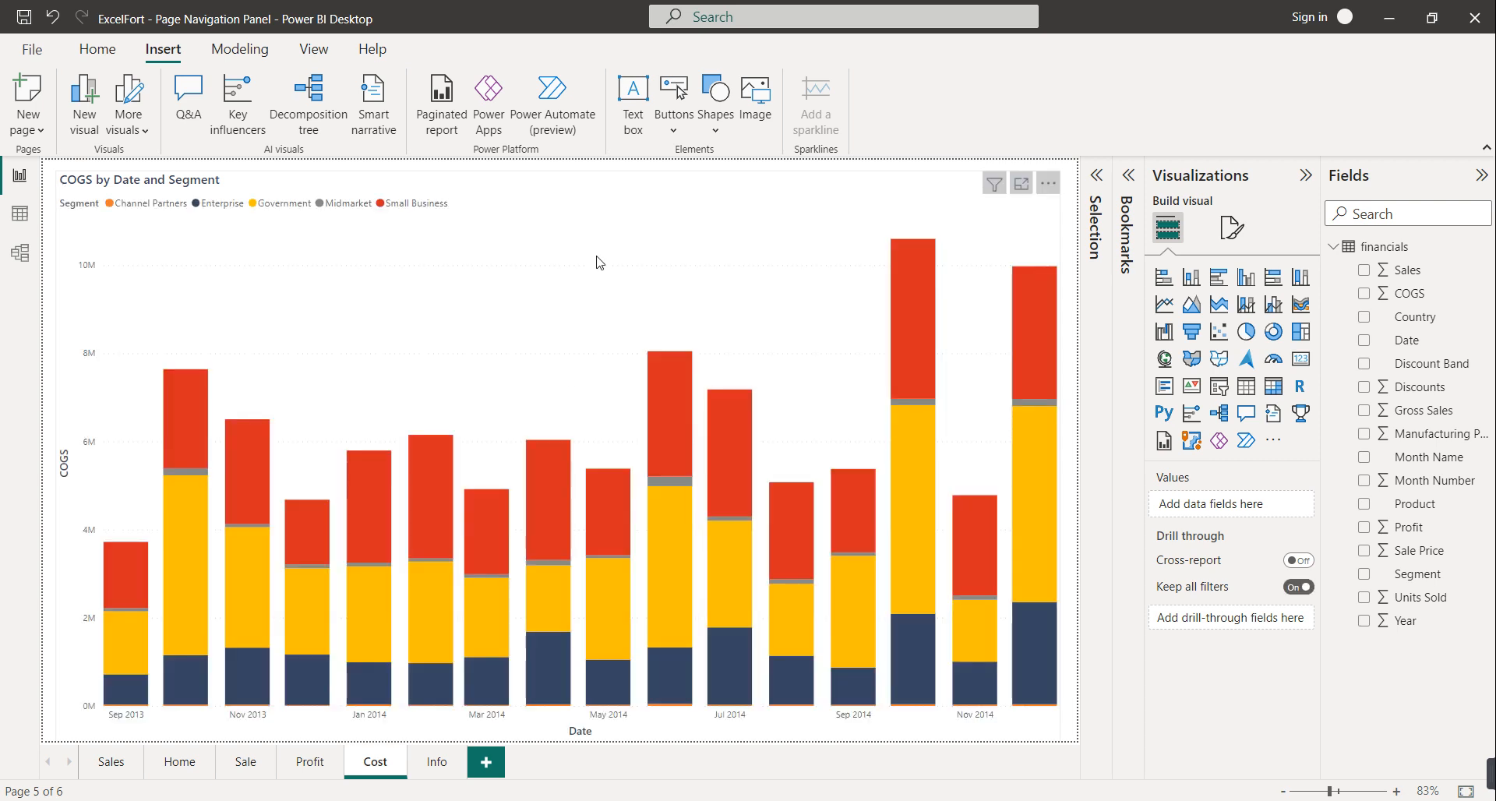
pyautogui.click(590, 283)
pyautogui.moveTo(561, 175); pyautogui.dragTo(558, 240)
pyautogui.click(673, 129)
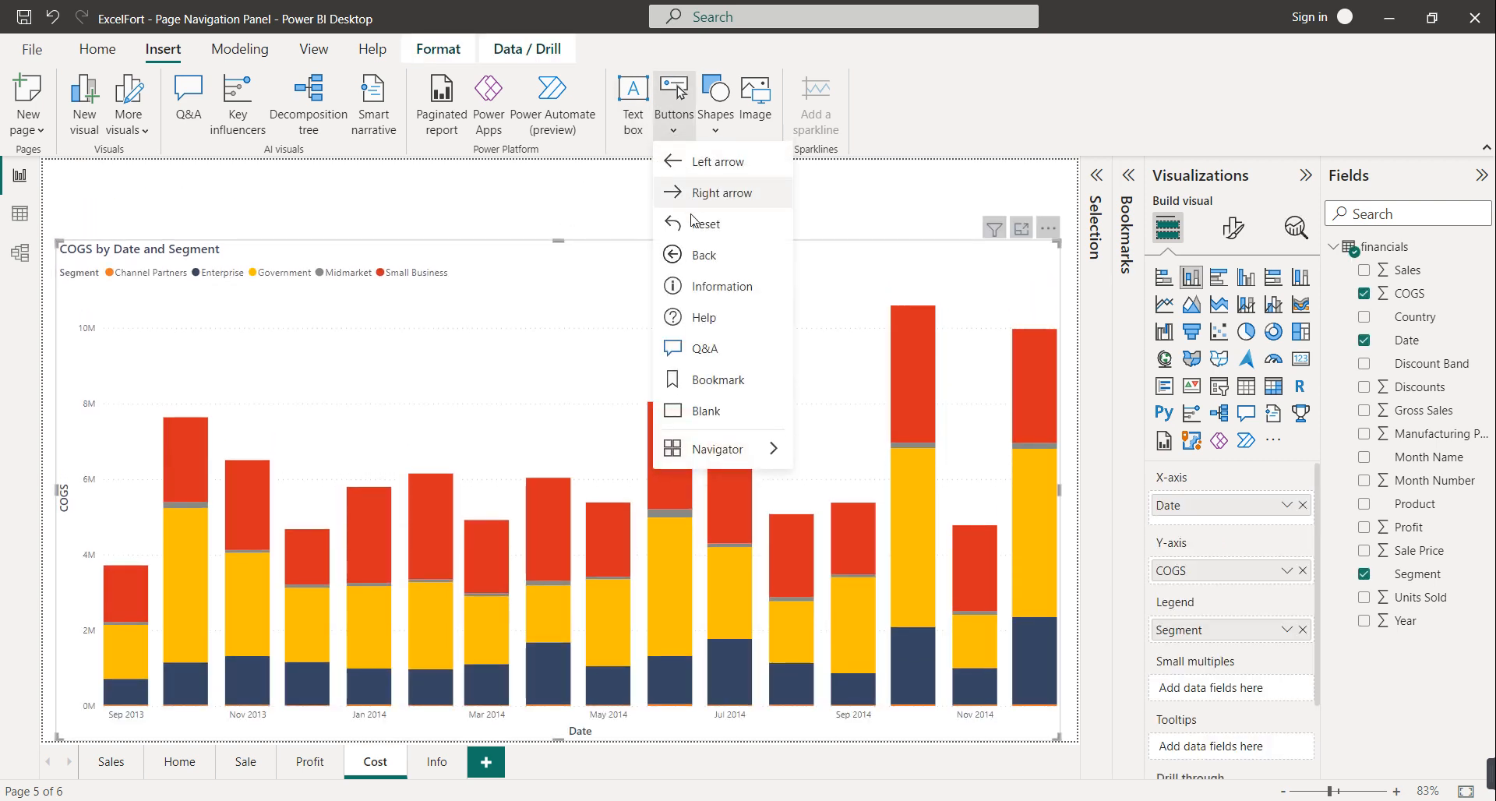
pyautogui.click(701, 263)
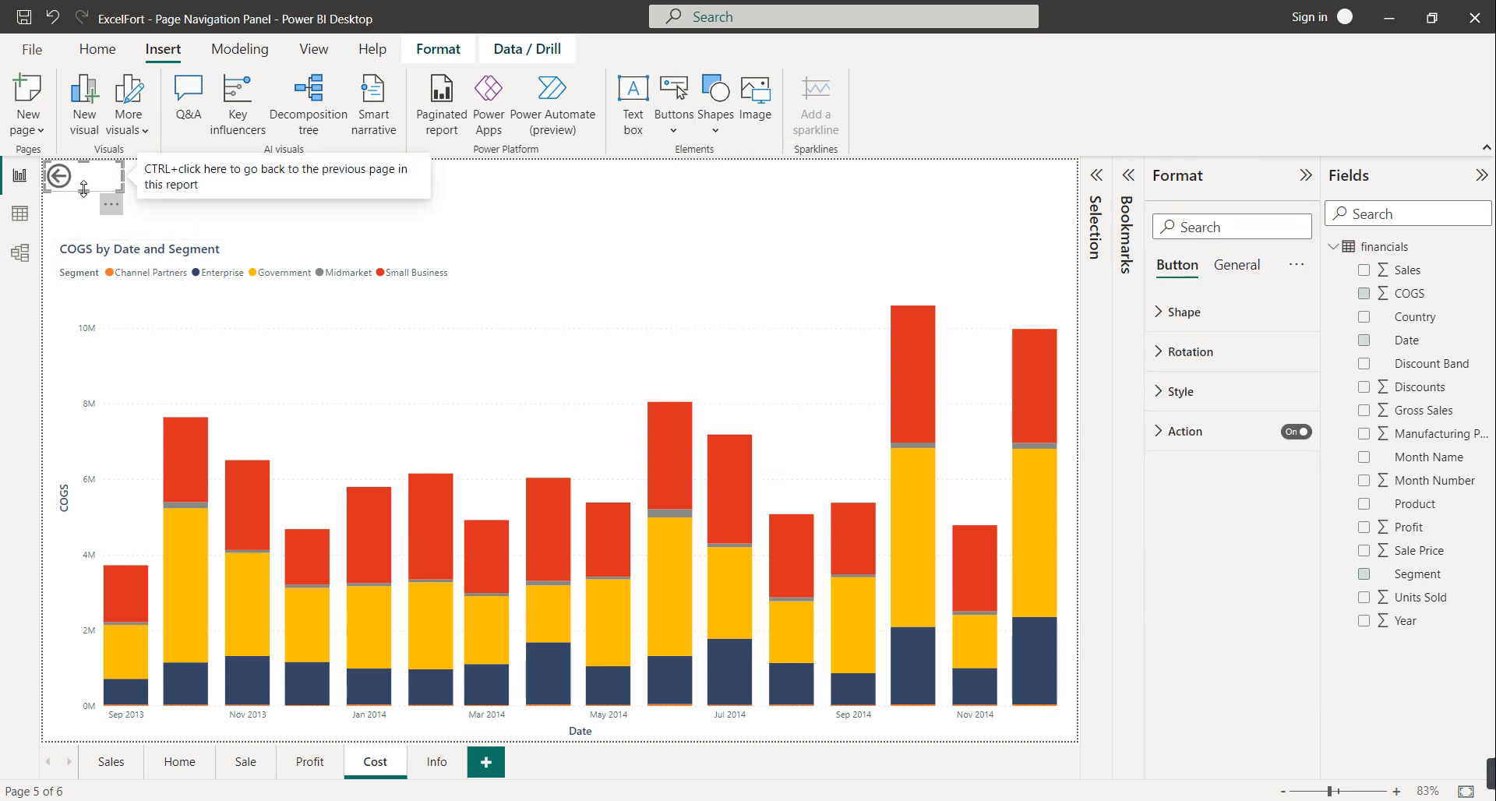
pyautogui.moveTo(83, 192); pyautogui.dragTo(87, 219)
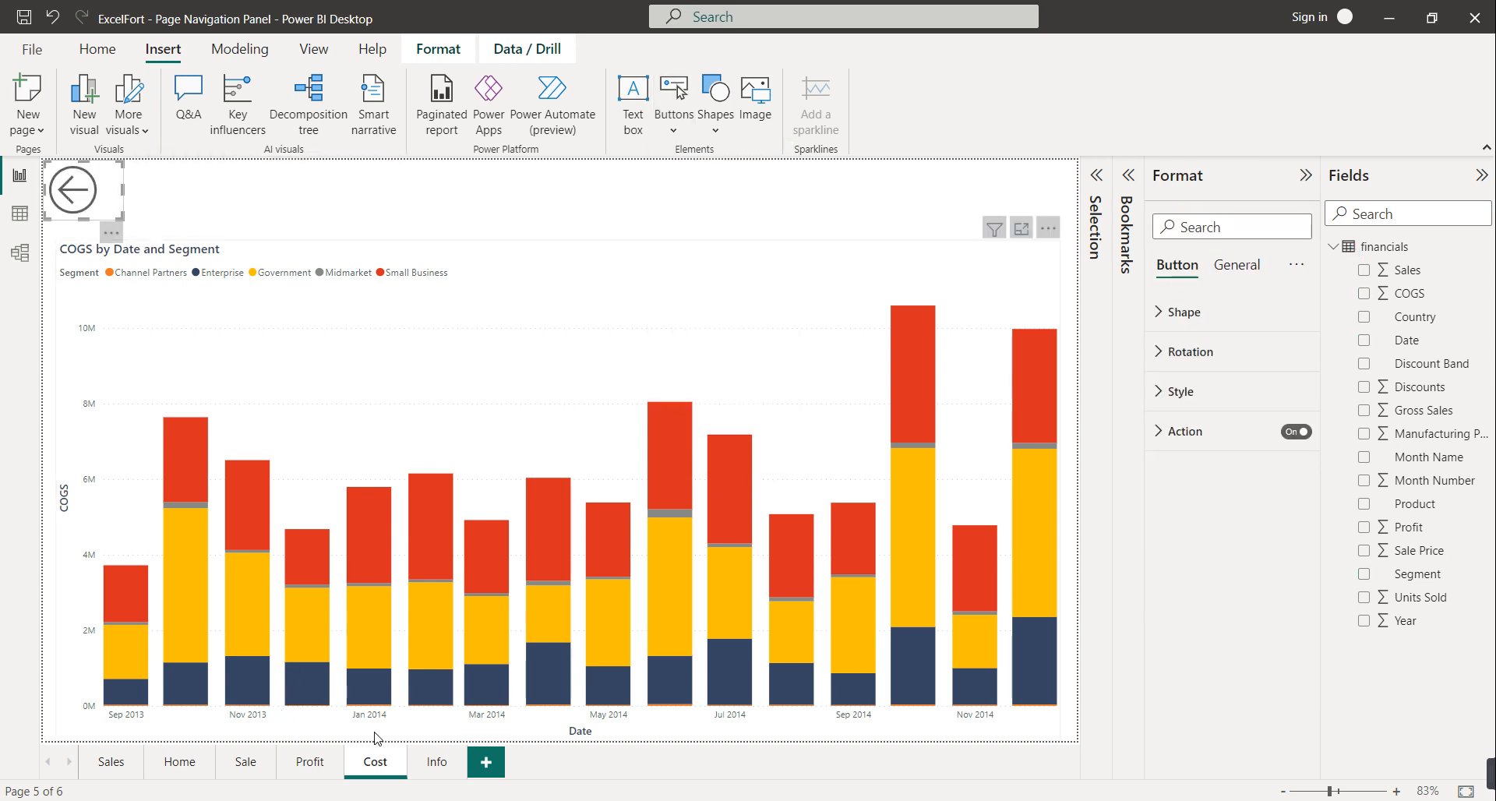
pyautogui.click(425, 766)
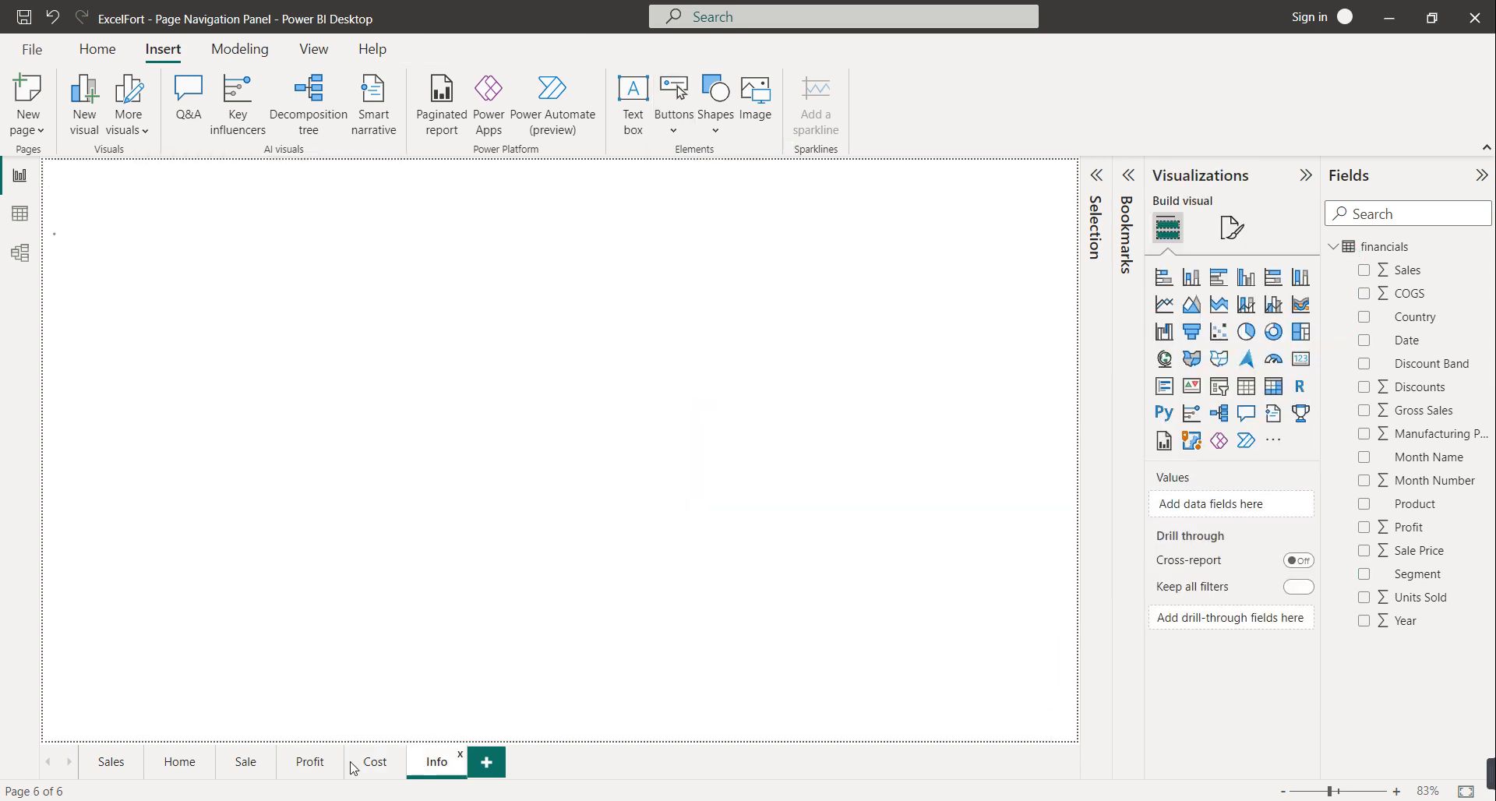
# Return to the Home page and collapse the green navigation panel to its icon strip
pyautogui.click(117, 771)
pyautogui.click(184, 764)
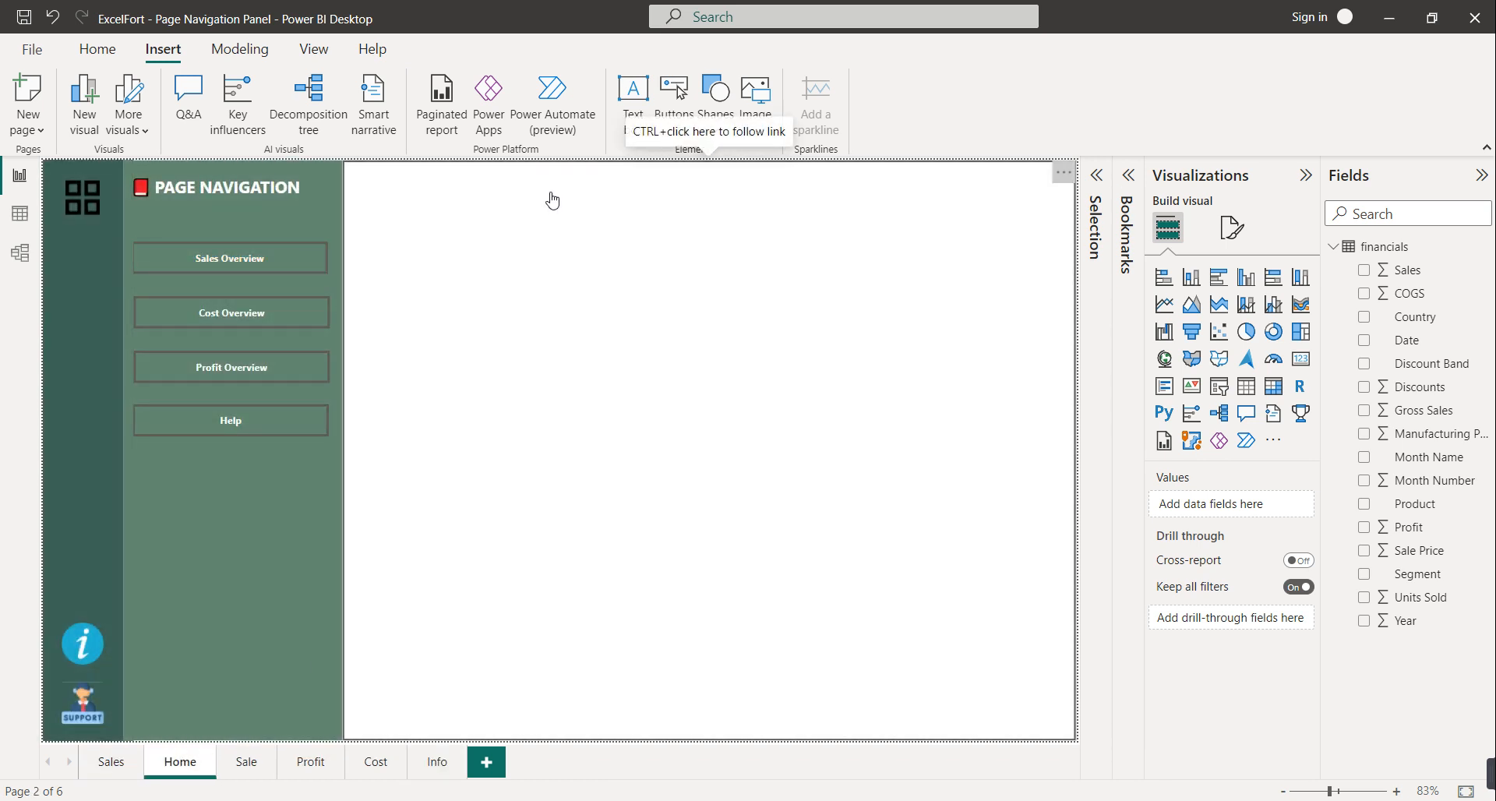
pyautogui.keyDown('ctrl'); pyautogui.click(552, 201); pyautogui.keyUp('ctrl')
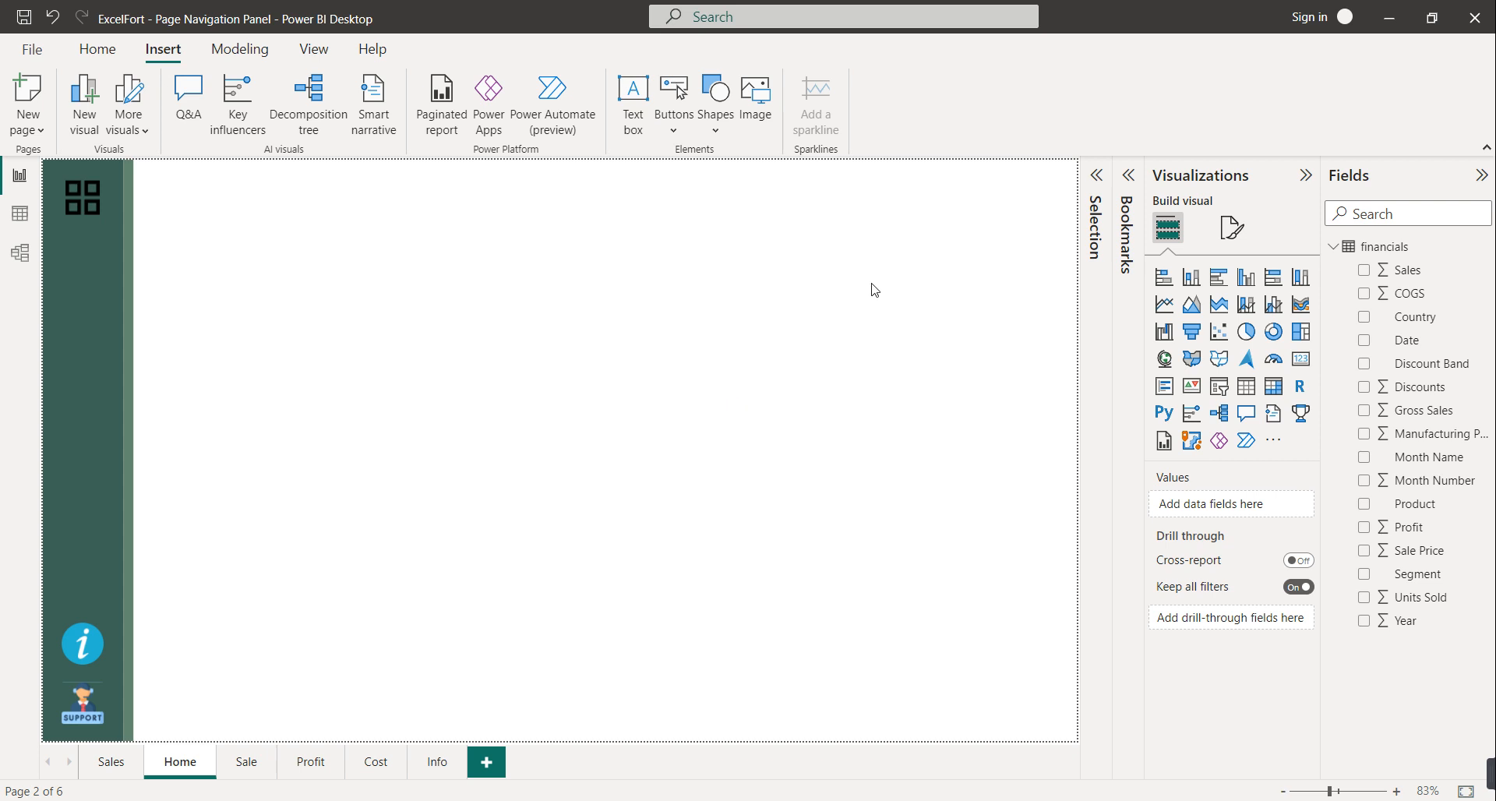
# Set the Home page canvas background to dark gold #bf9000 with 0% transparency
pyautogui.click(1230, 244)
pyautogui.click(1235, 334)
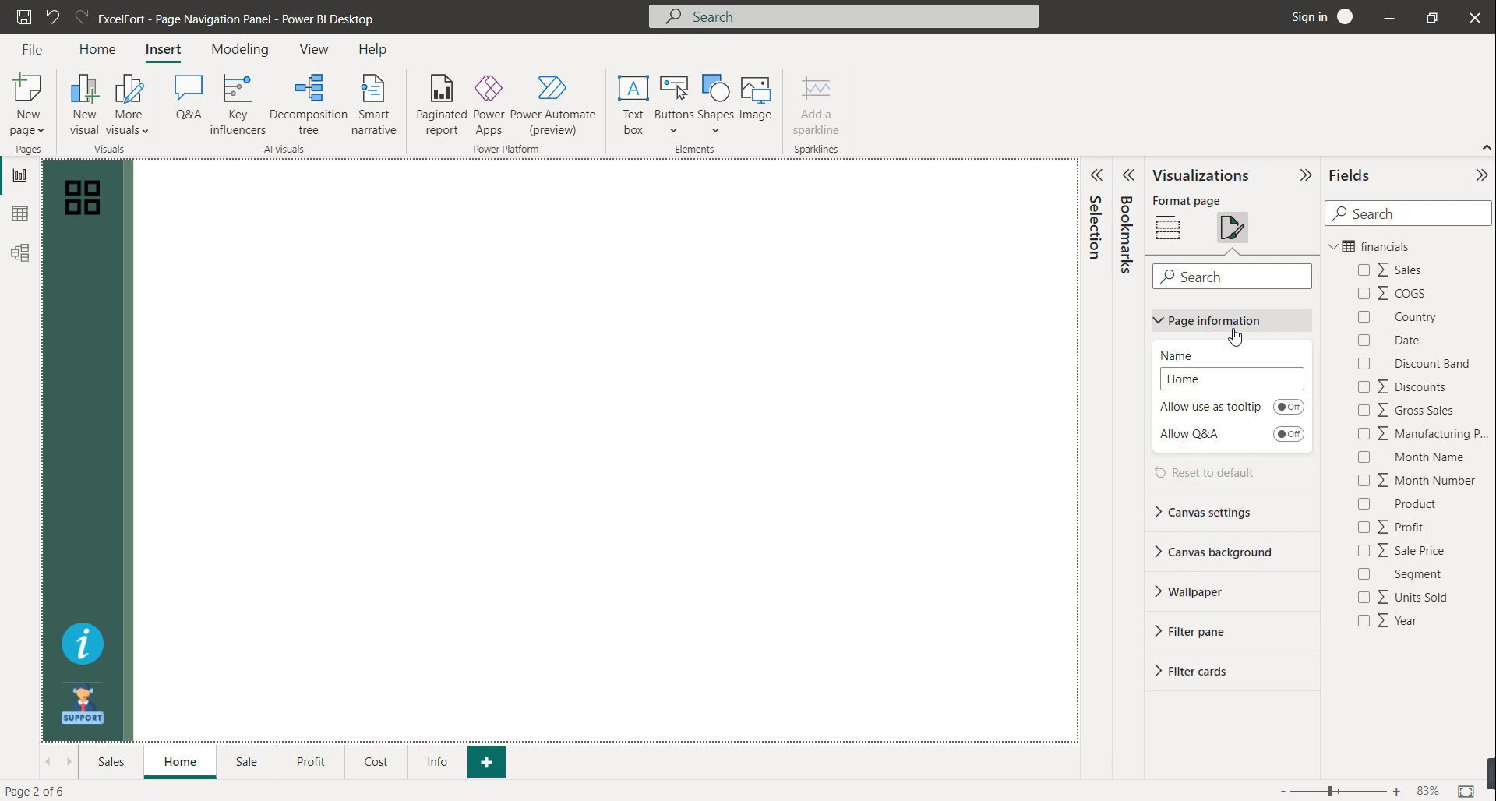
pyautogui.click(1243, 555)
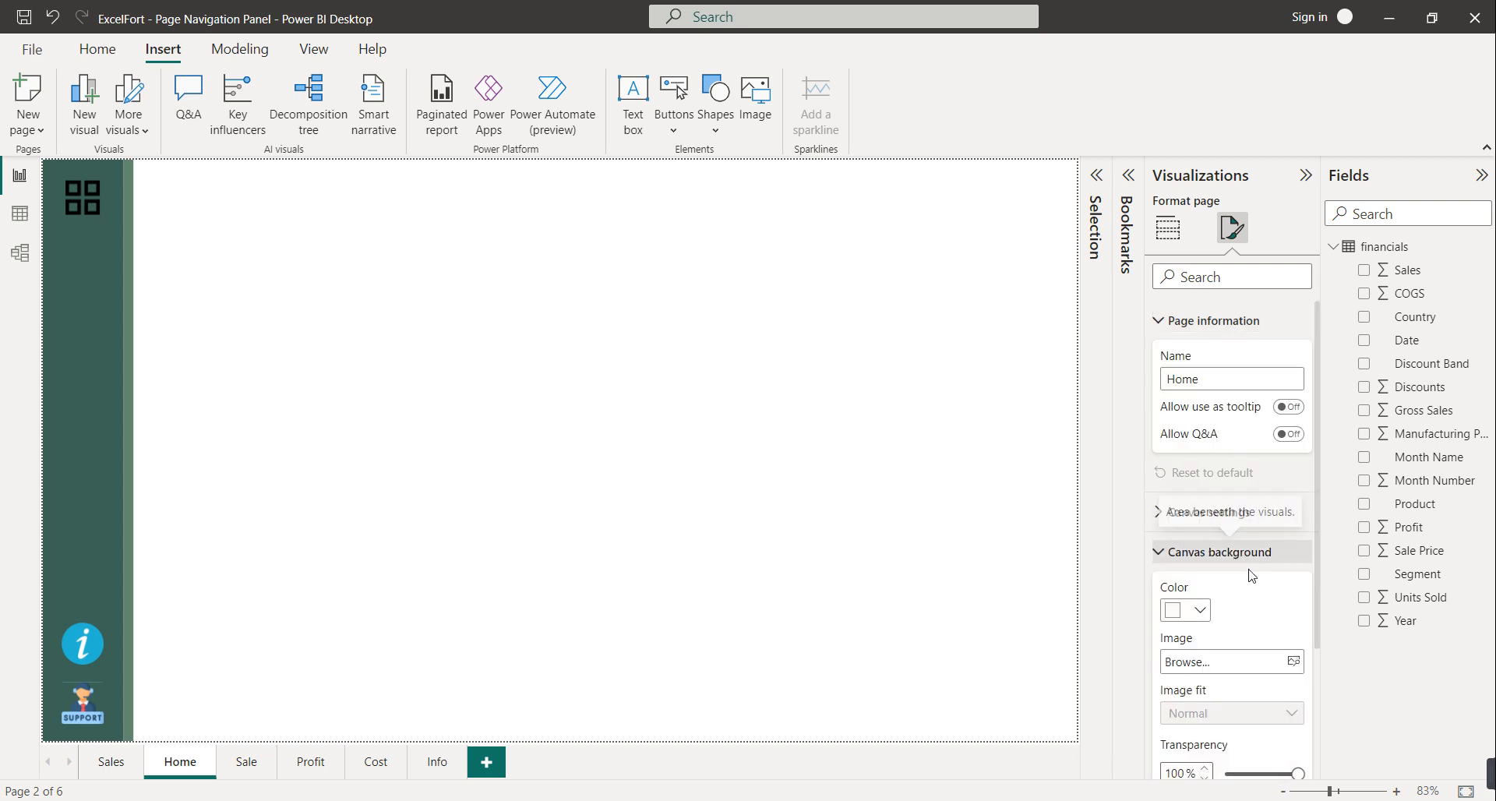
pyautogui.click(1204, 621)
pyautogui.click(1203, 621)
pyautogui.click(1203, 621)
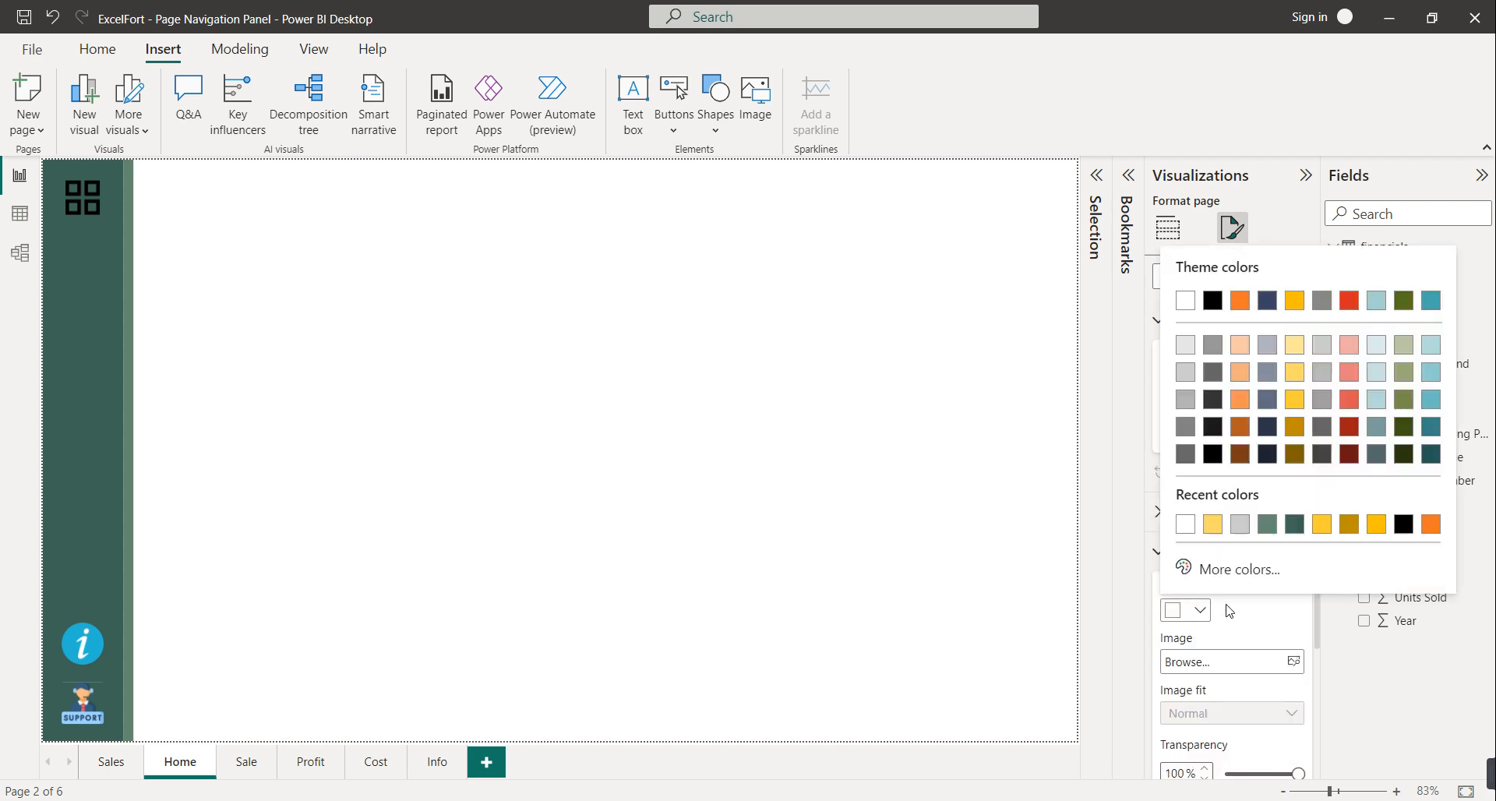
pyautogui.click(1355, 528)
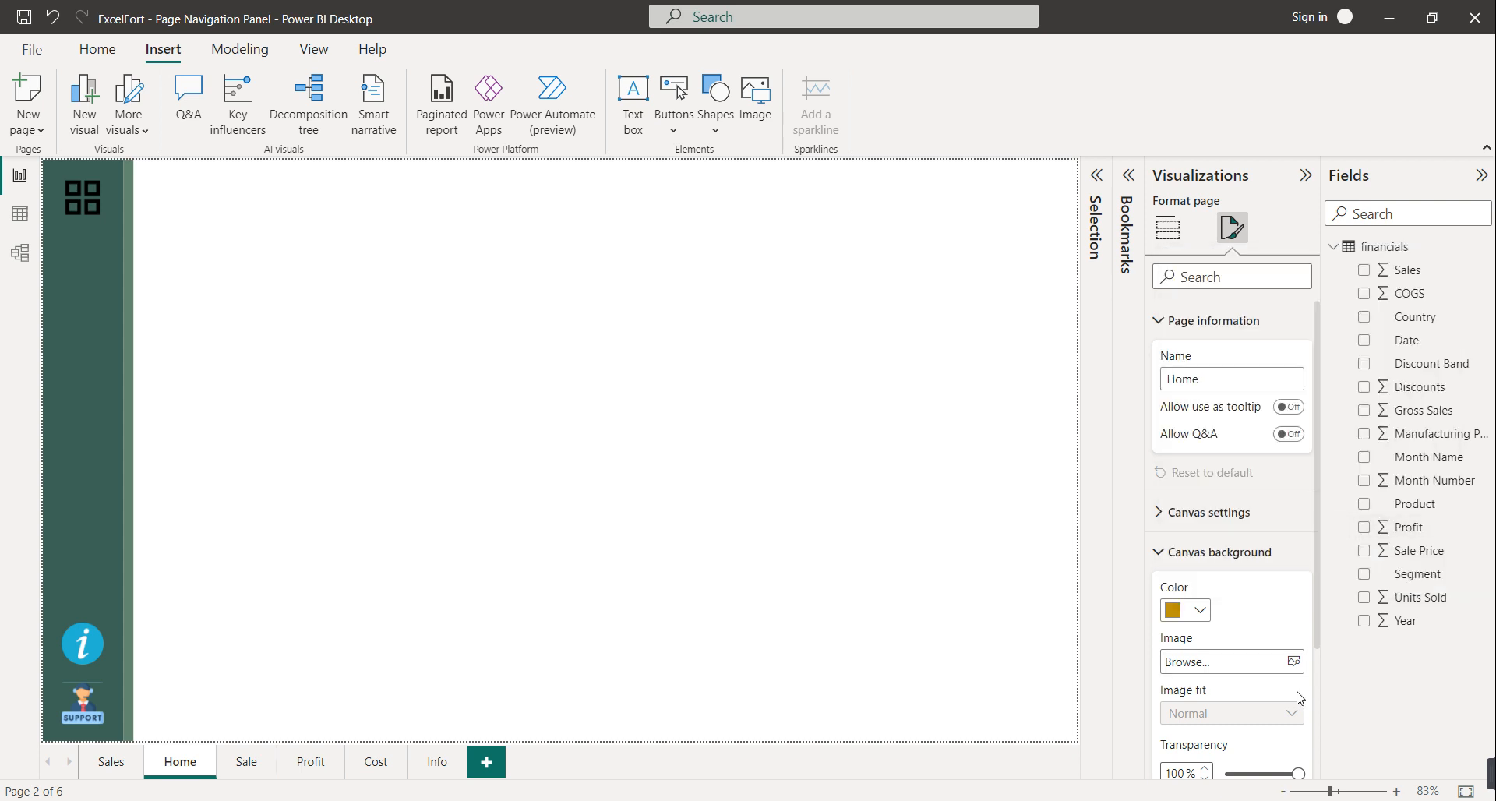
pyautogui.moveTo(1297, 774); pyautogui.dragTo(1228, 764)
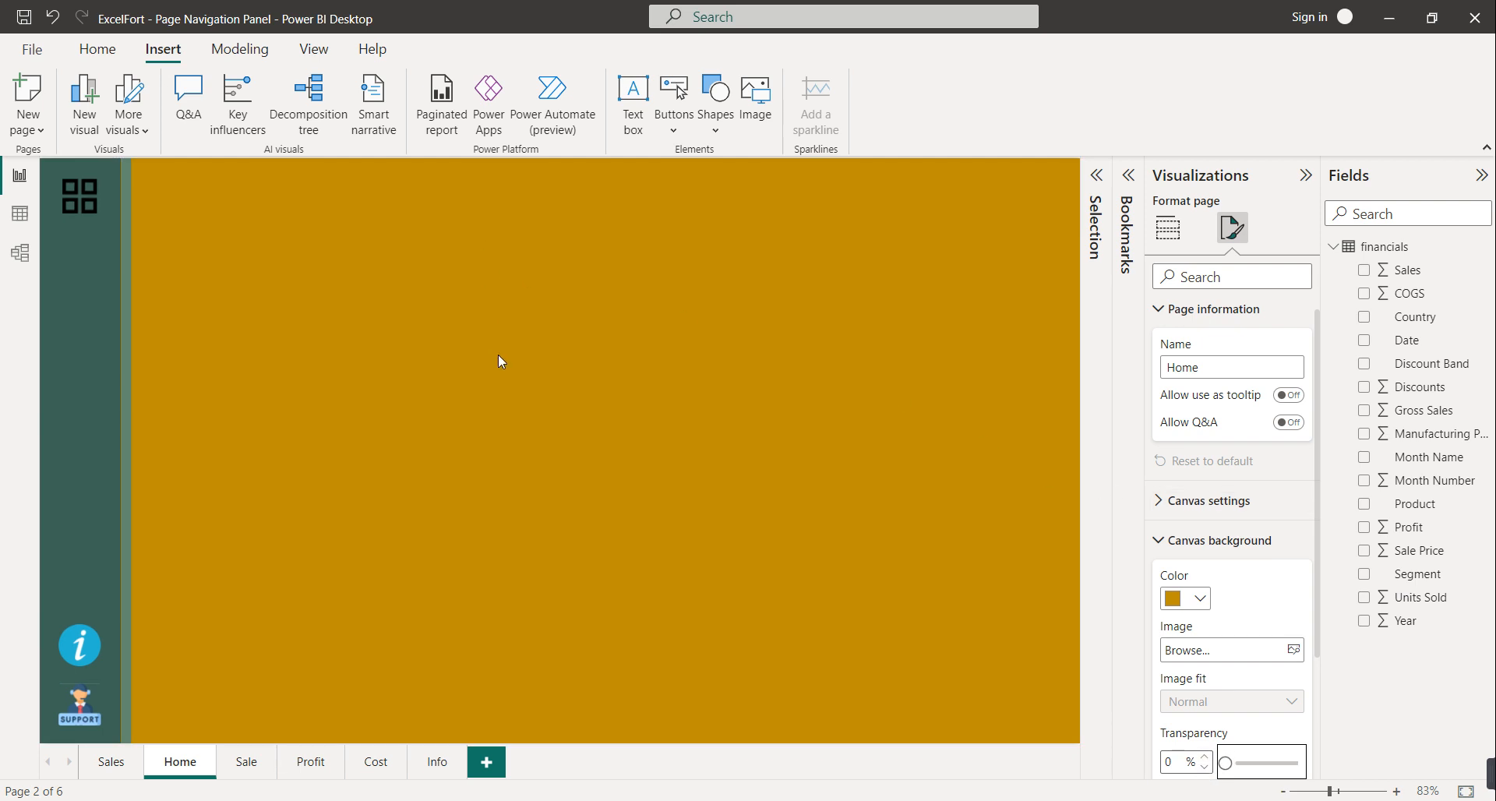
# Insert a rounded-top rectangle shape, reposition it, then delete it
pyautogui.click(715, 93)
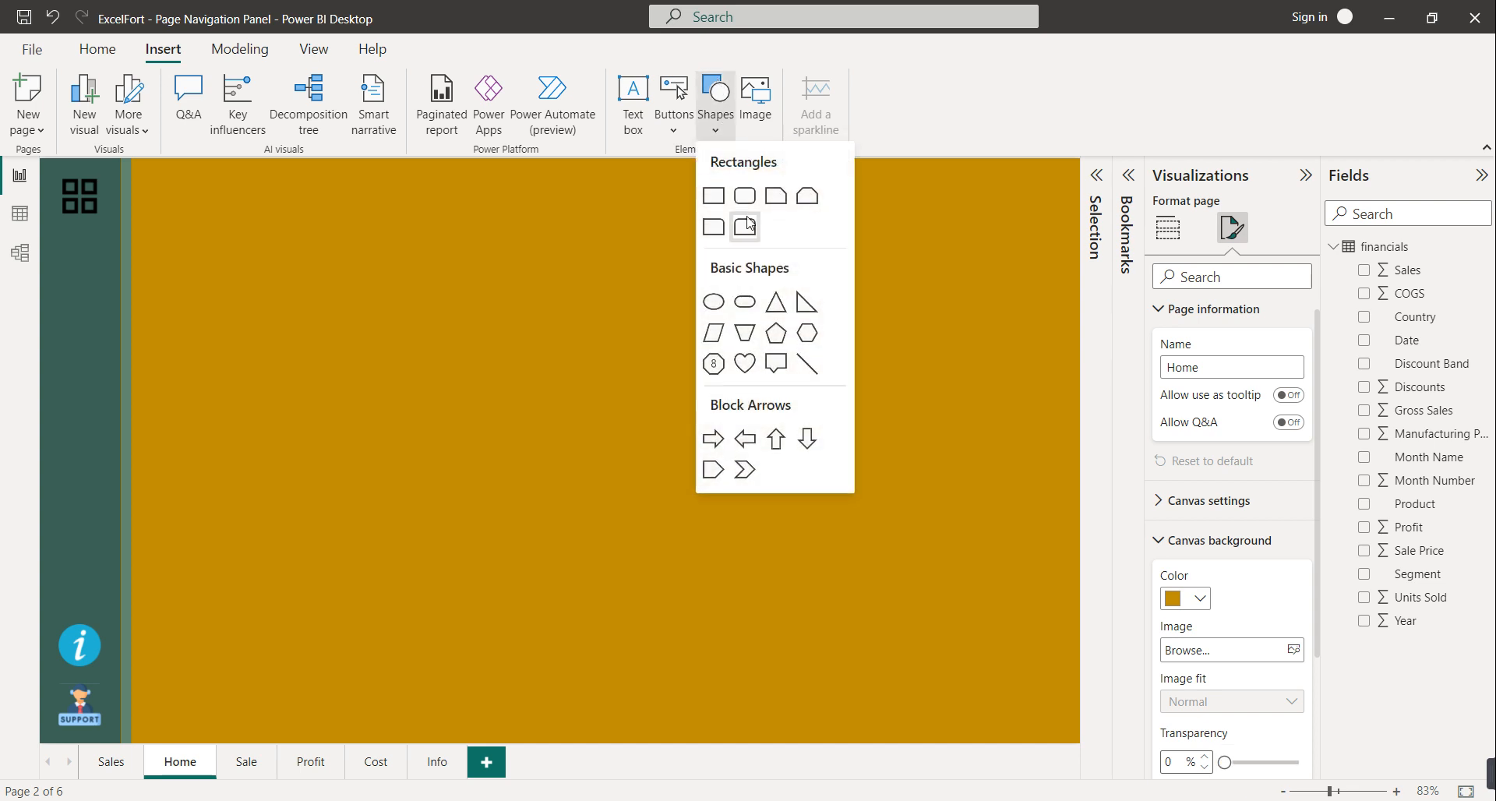
pyautogui.click(742, 201)
pyautogui.click(404, 337)
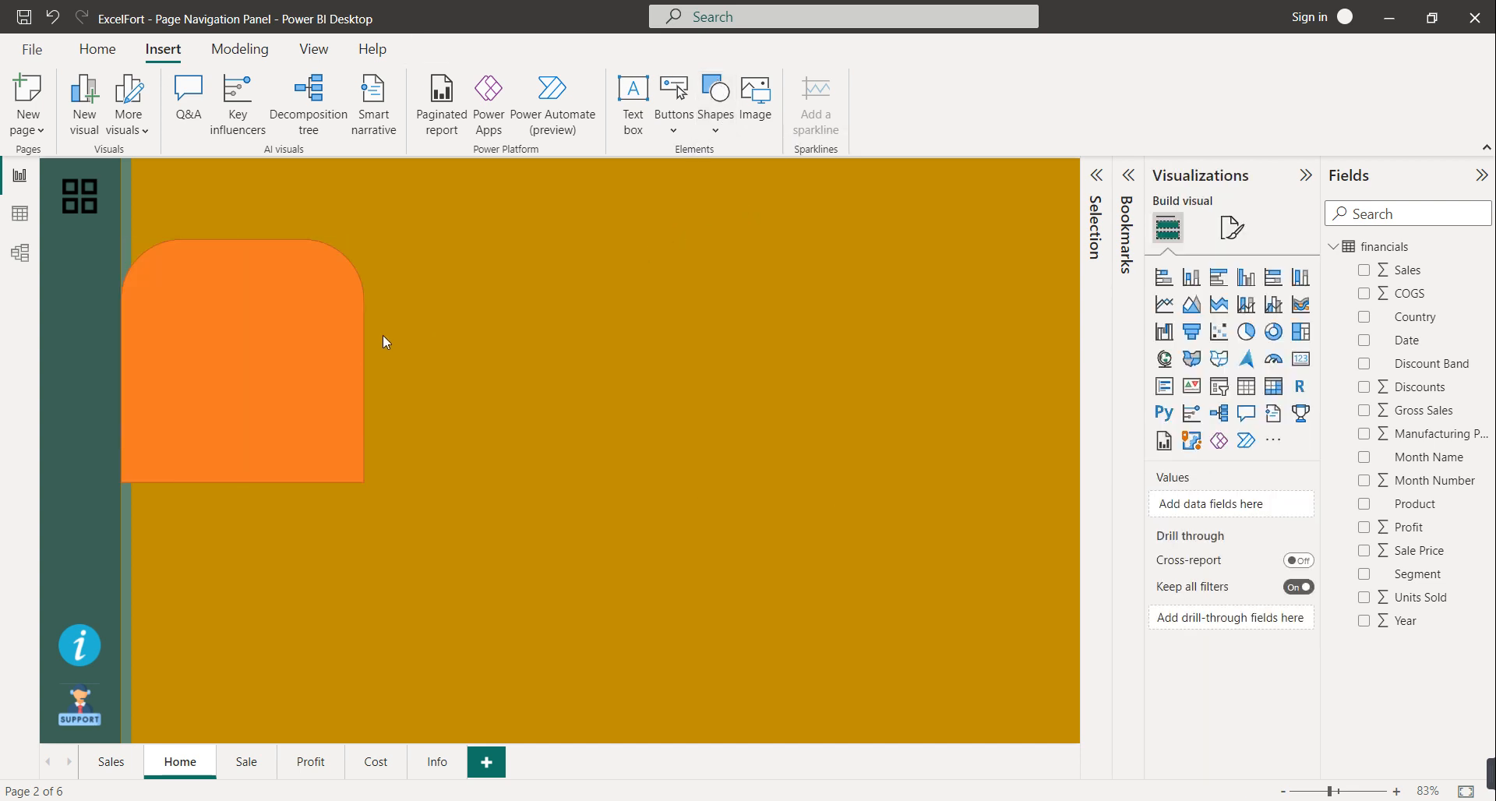
pyautogui.moveTo(327, 334); pyautogui.dragTo(372, 316)
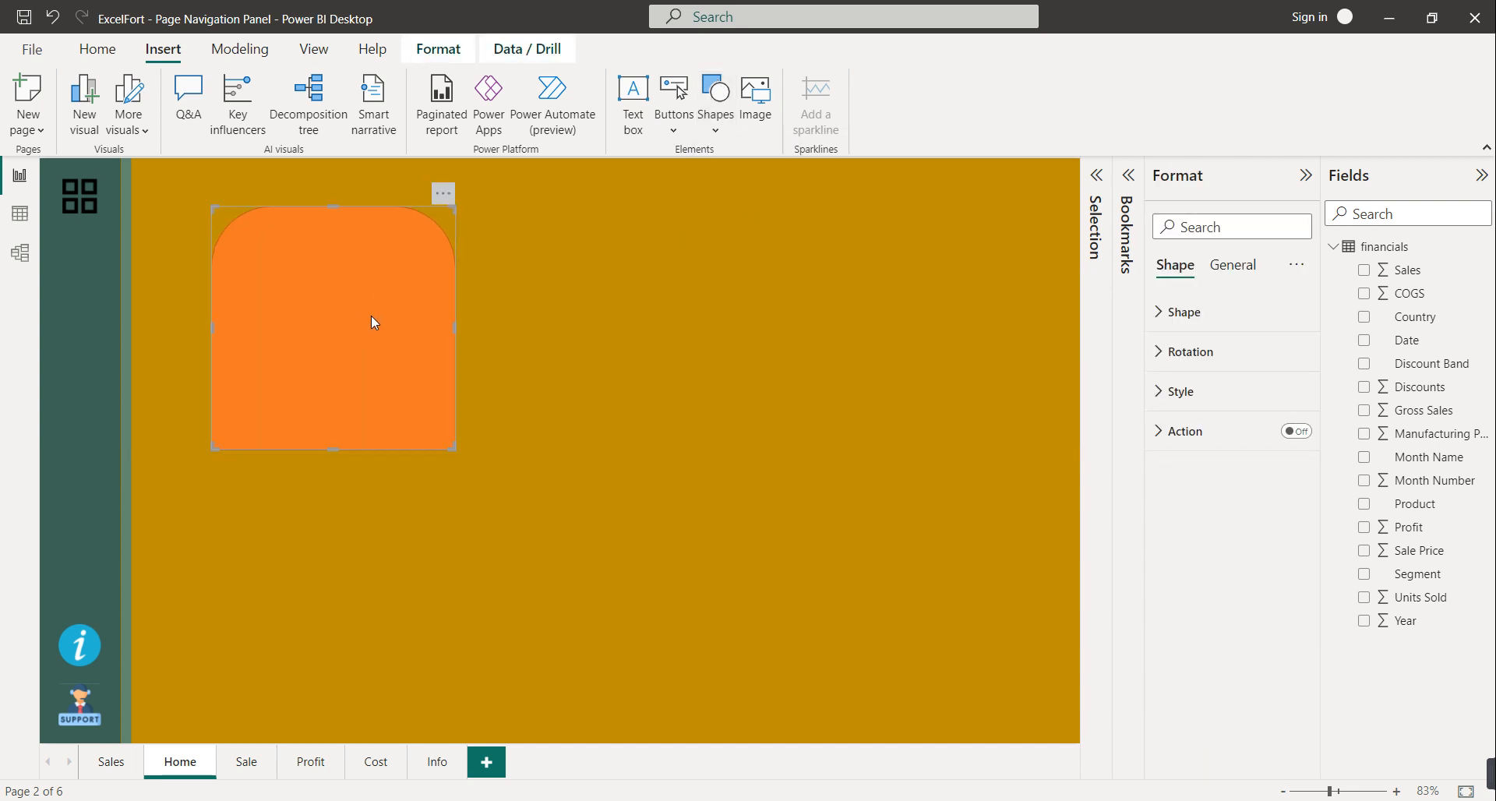
pyautogui.press('Delete')
# Insert a rounded rectangle and stretch it into a wide, thin banner across the page top
pyautogui.click(715, 94)
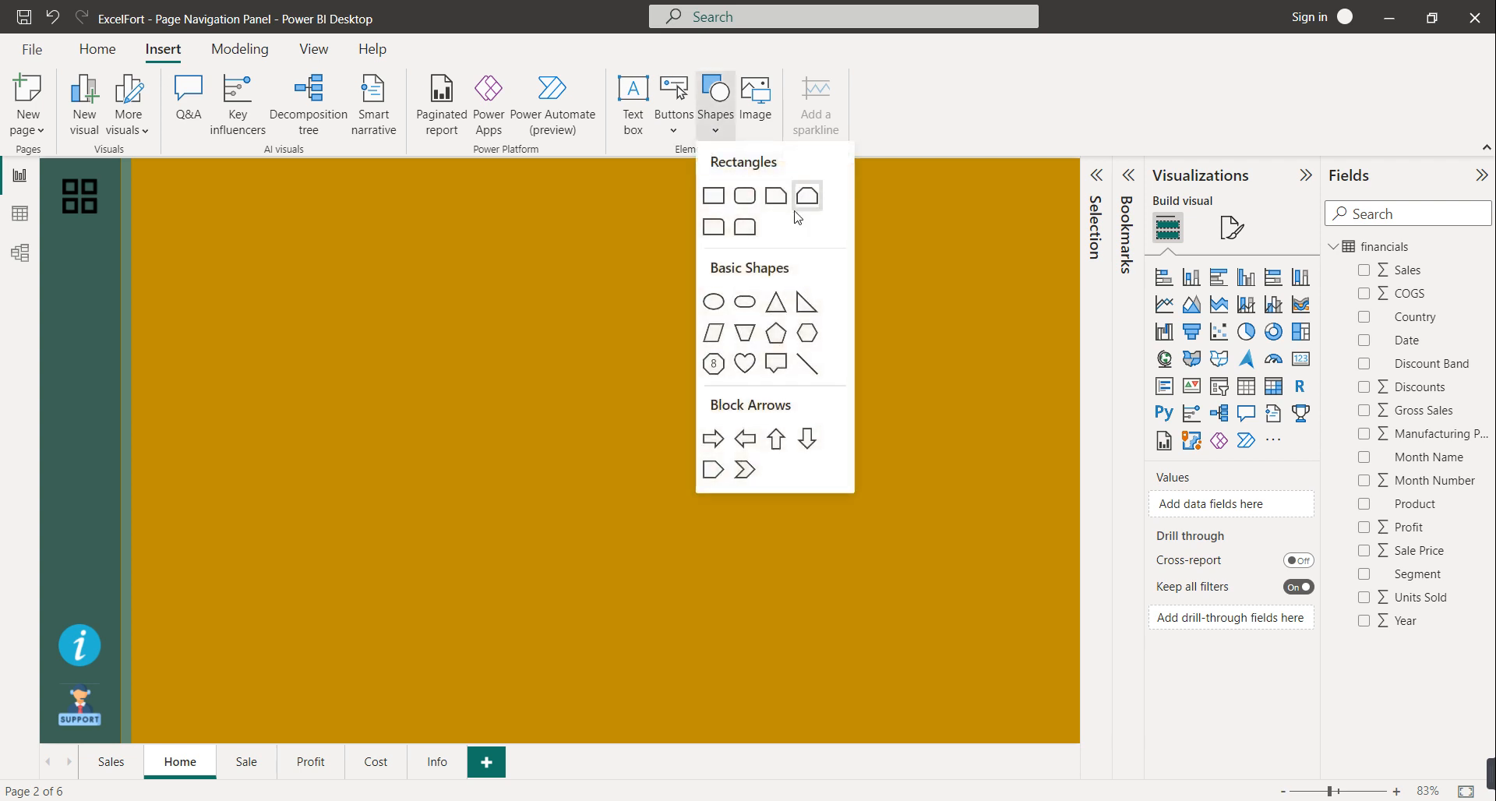
pyautogui.click(744, 200)
pyautogui.moveTo(322, 288); pyautogui.dragTo(362, 263)
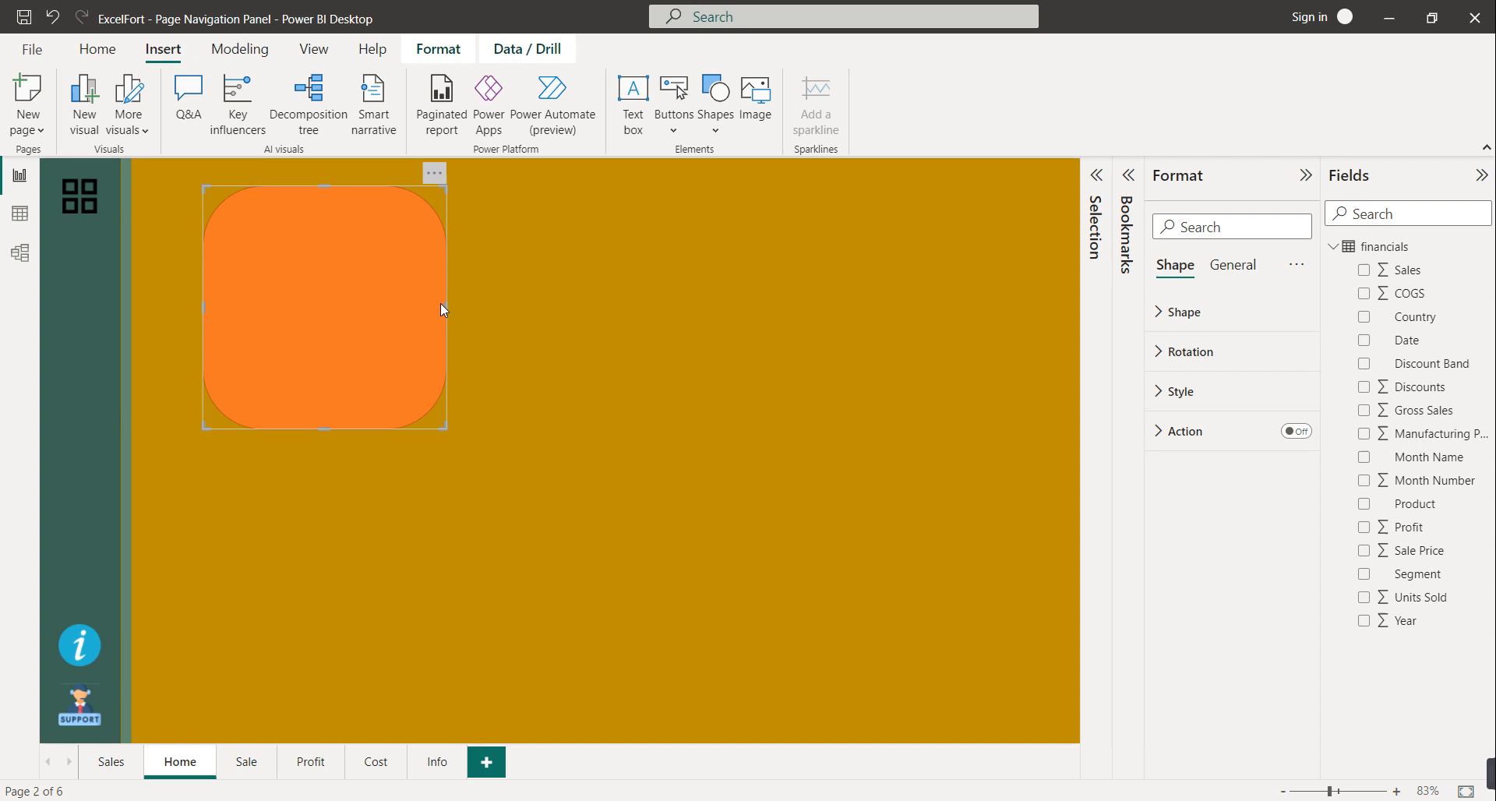
pyautogui.moveTo(441, 304); pyautogui.dragTo(1058, 316)
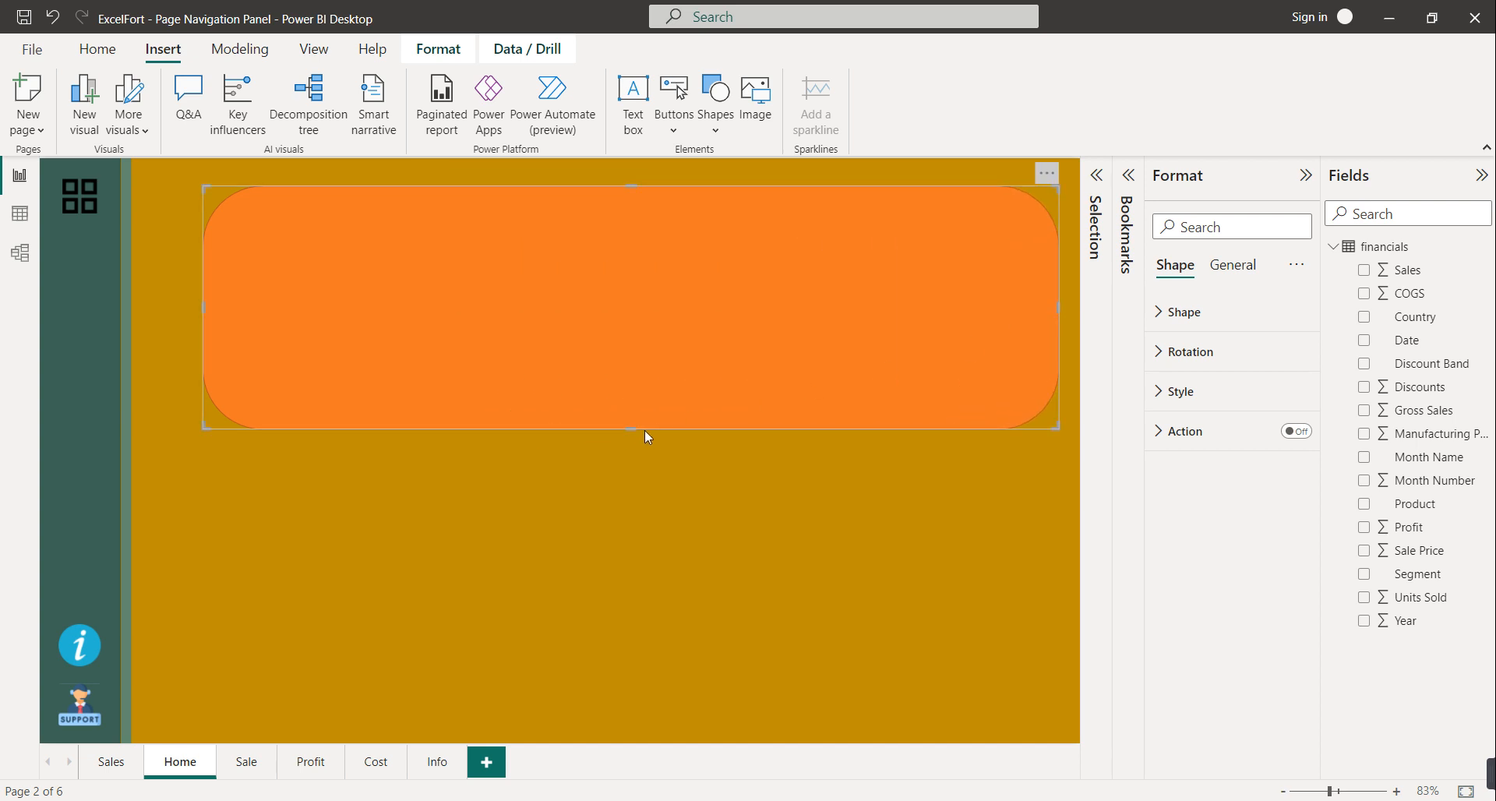
pyautogui.moveTo(632, 429); pyautogui.dragTo(619, 246)
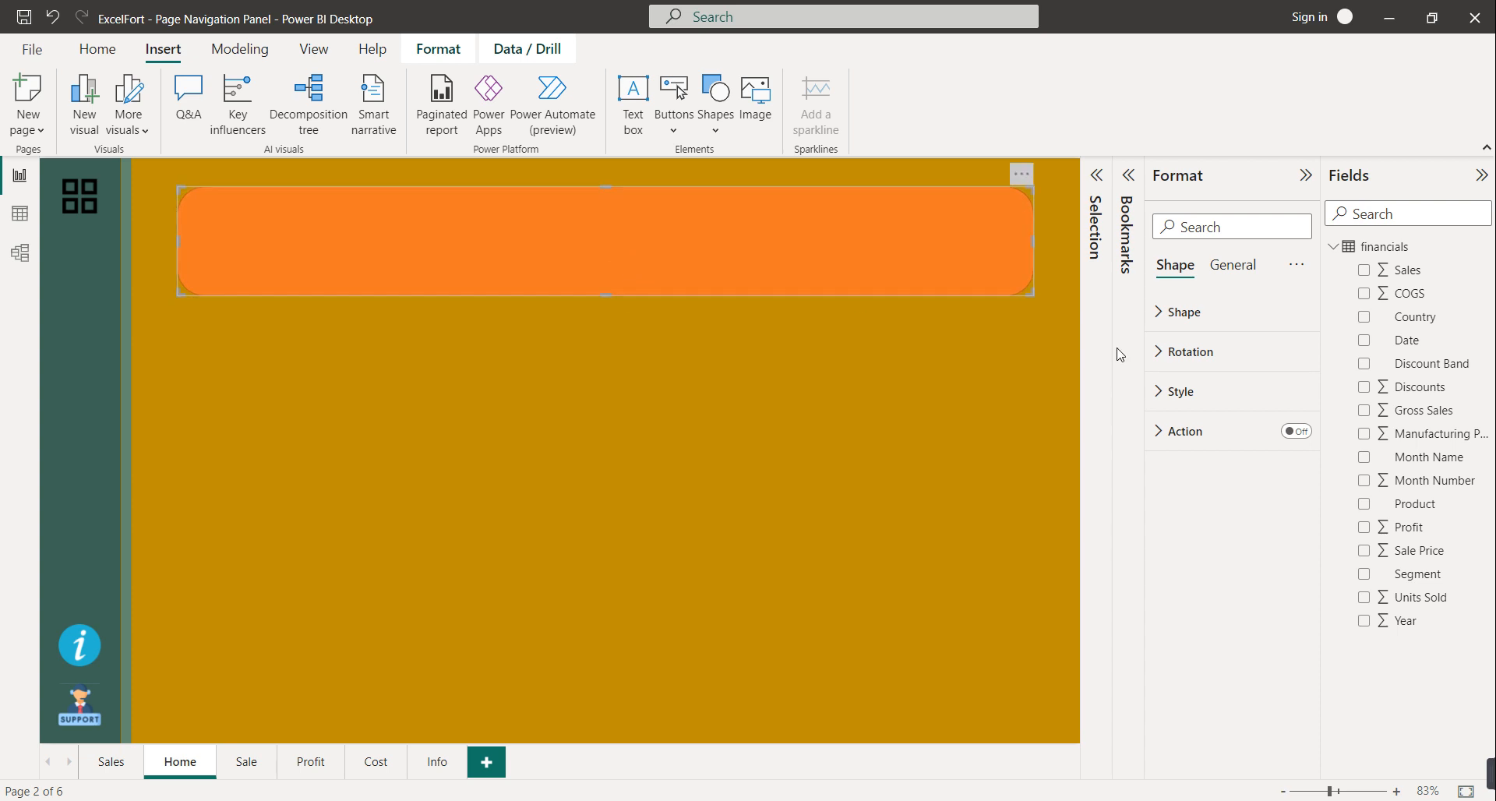
pyautogui.moveTo(606, 295); pyautogui.dragTo(610, 251)
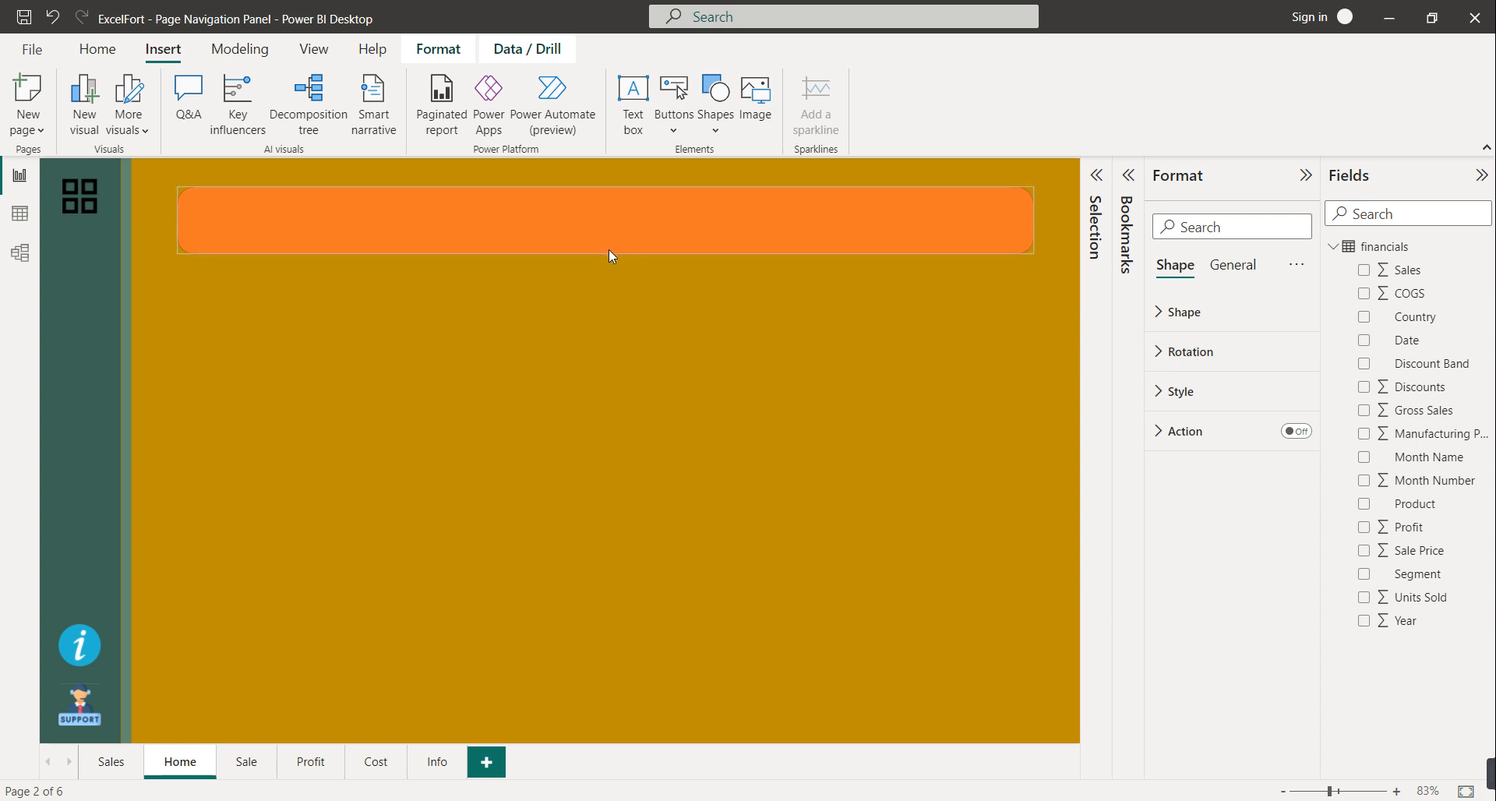
# Turn on the shape's text label reading HOME PAGE and make it bold
pyautogui.click(1181, 312)
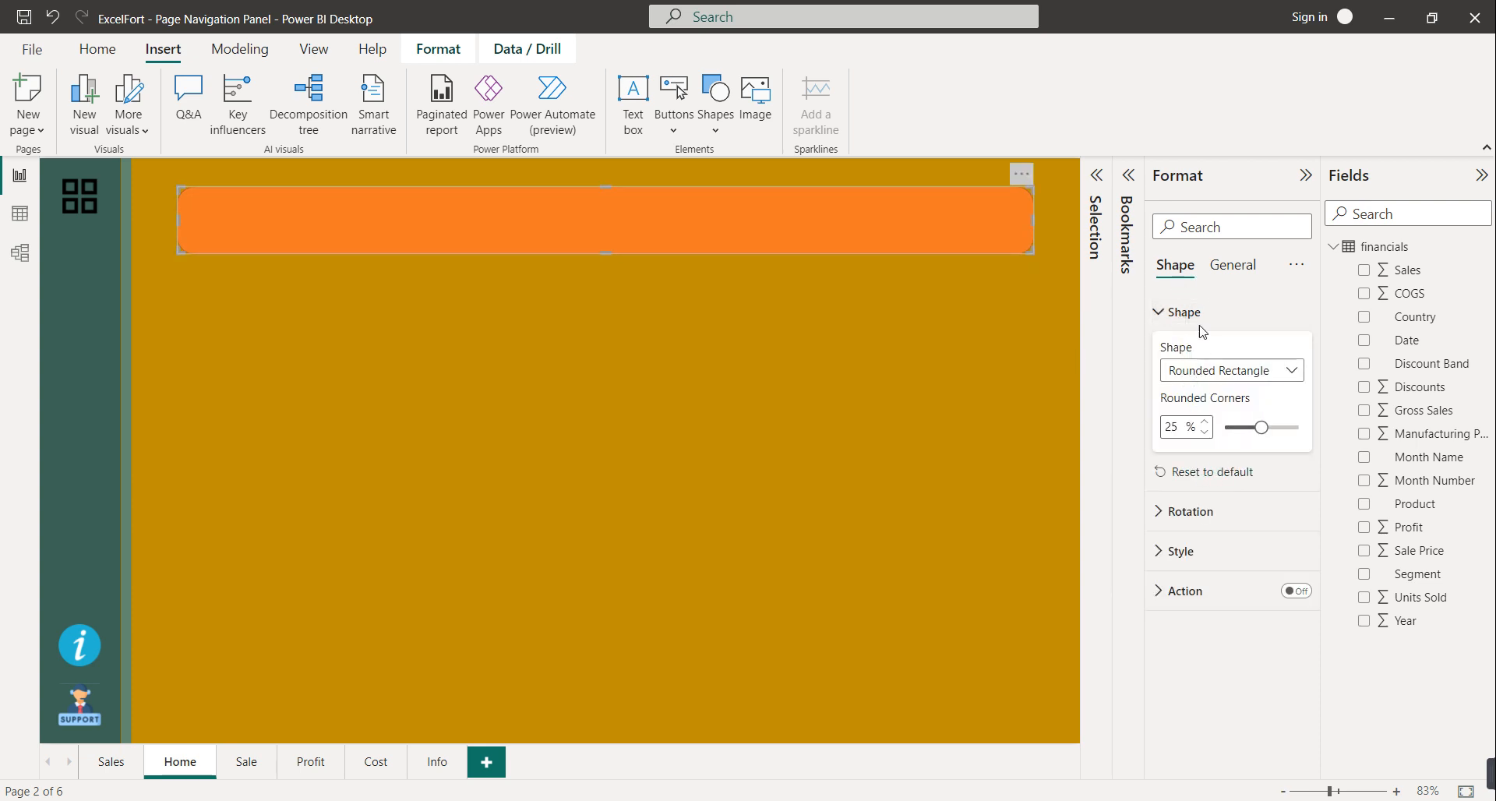
pyautogui.click(1192, 312)
pyautogui.click(1189, 391)
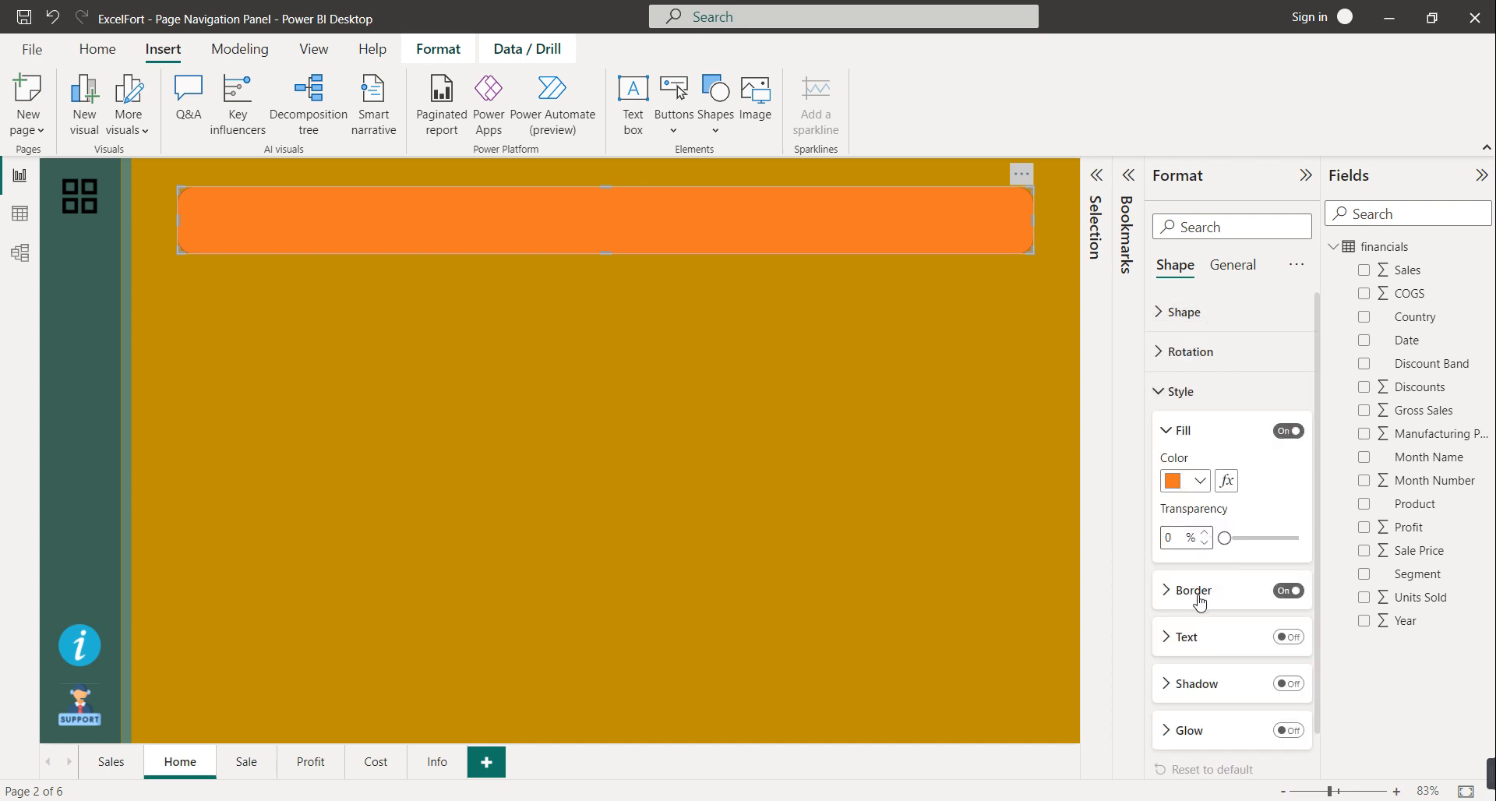
pyautogui.click(1188, 637)
pyautogui.click(1288, 637)
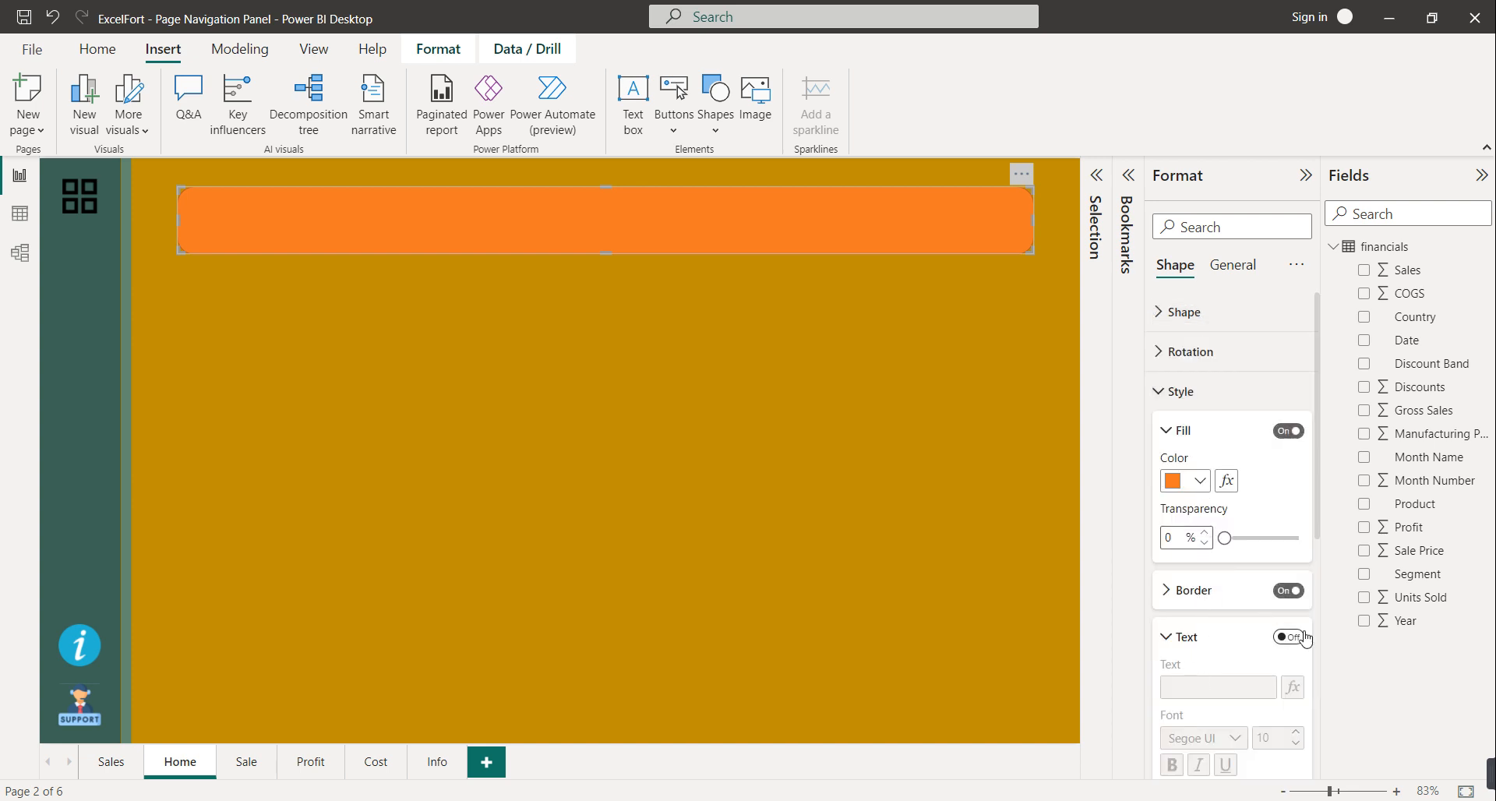
pyautogui.click(1175, 688)
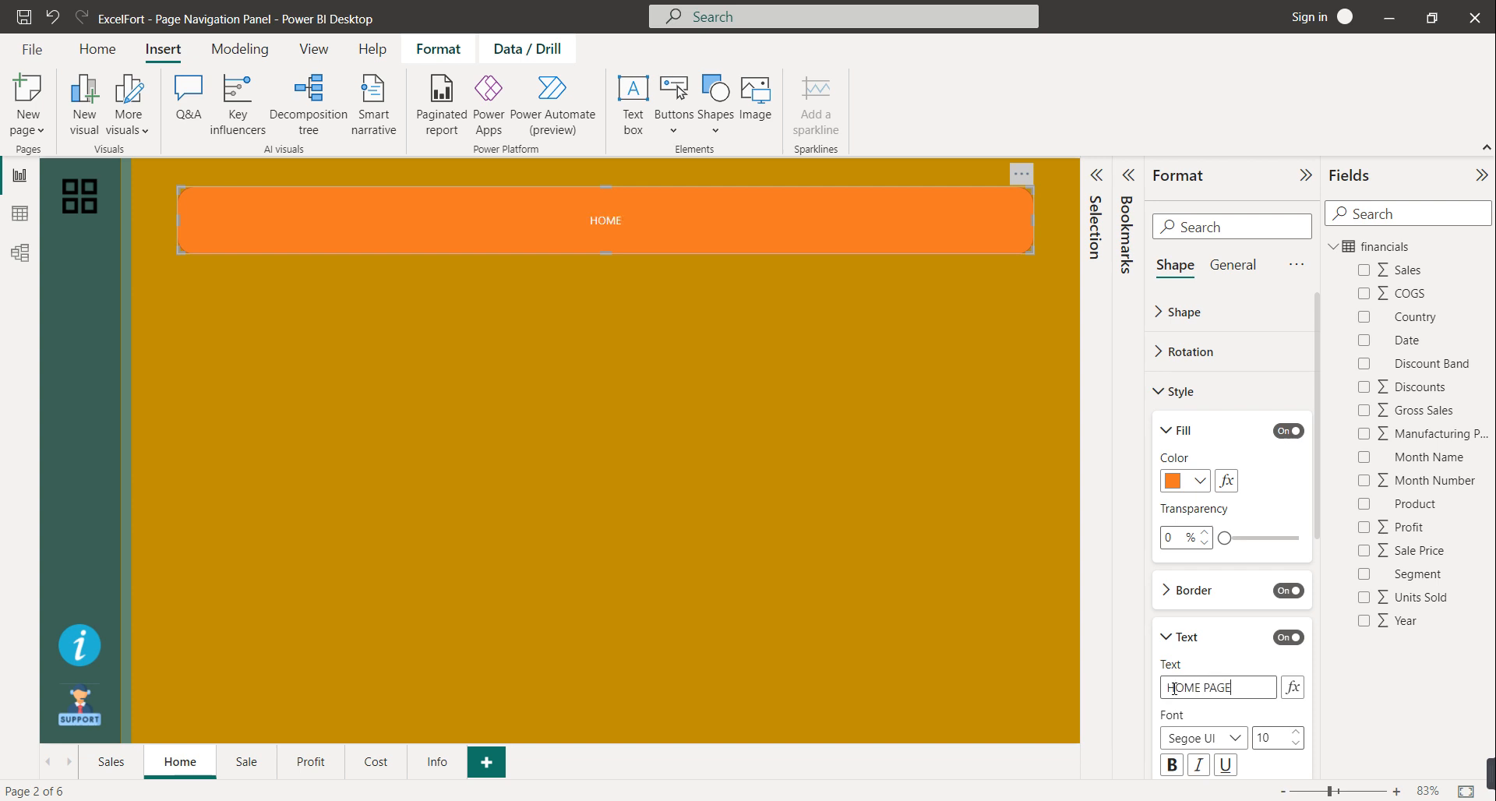
pyautogui.click(1171, 765)
# Make the HOME PAGE text black at font size 34
pyautogui.scroll(-2, 1213, 769)
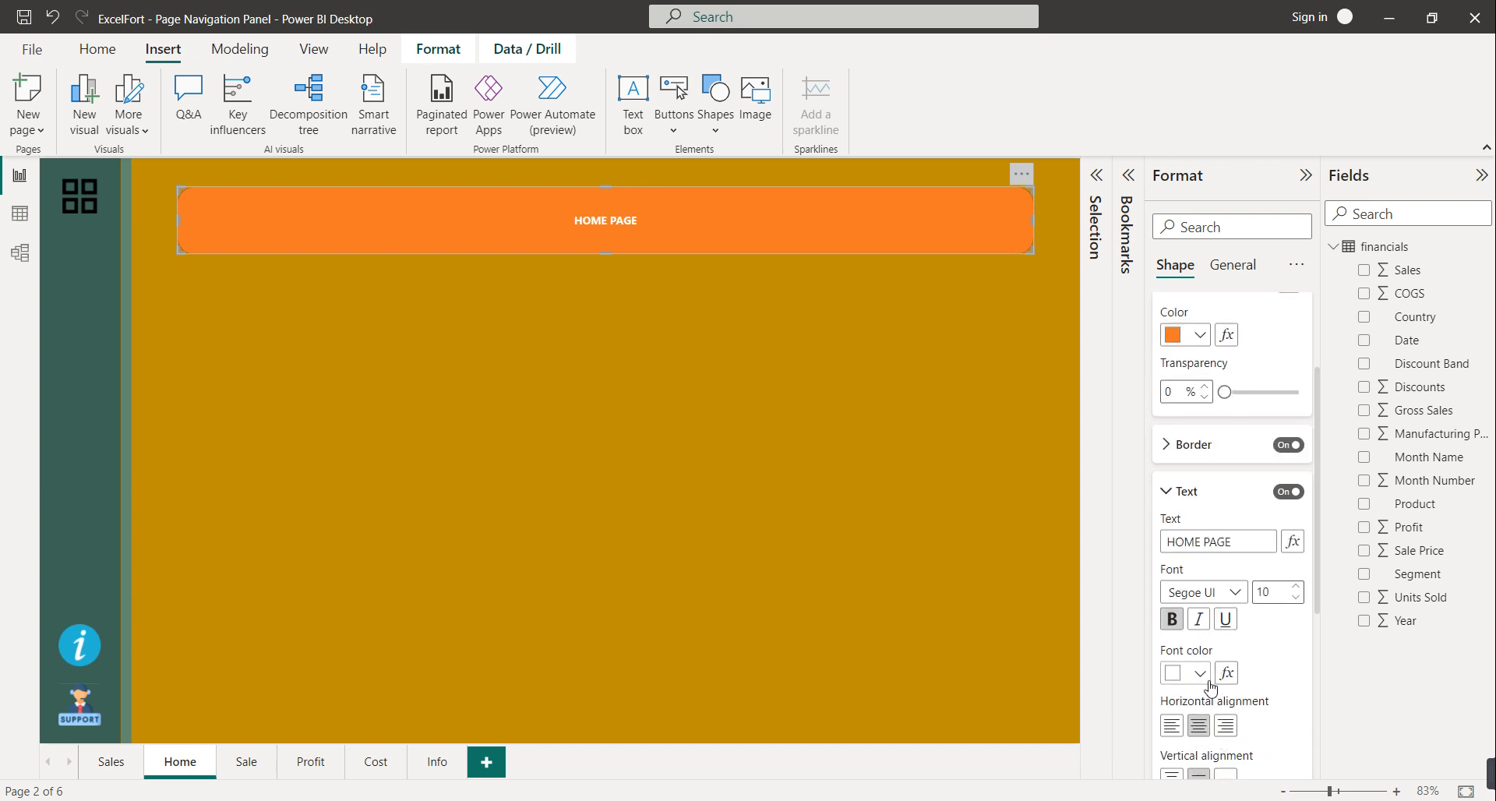
pyautogui.click(1207, 679)
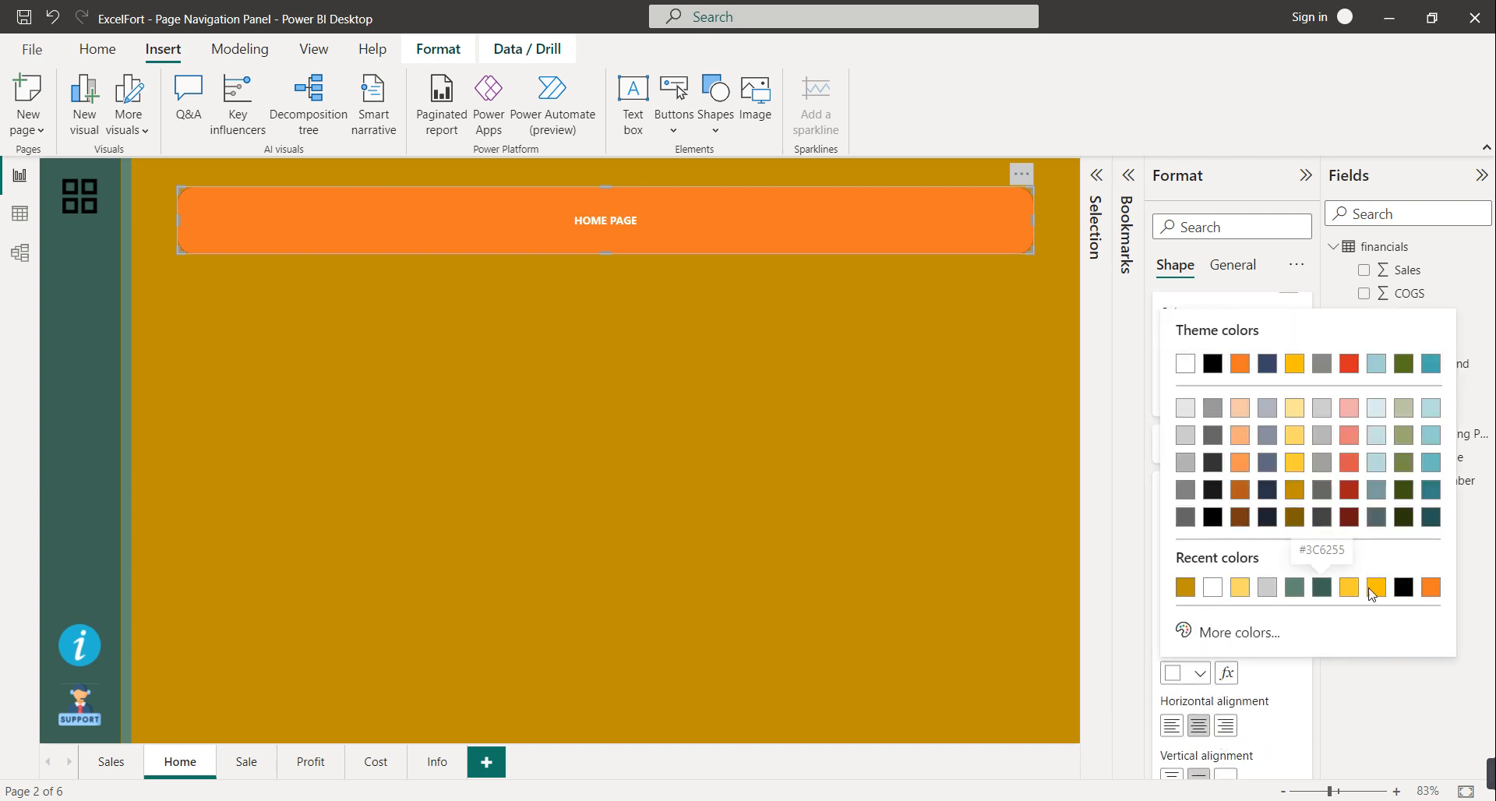
pyautogui.click(1403, 587)
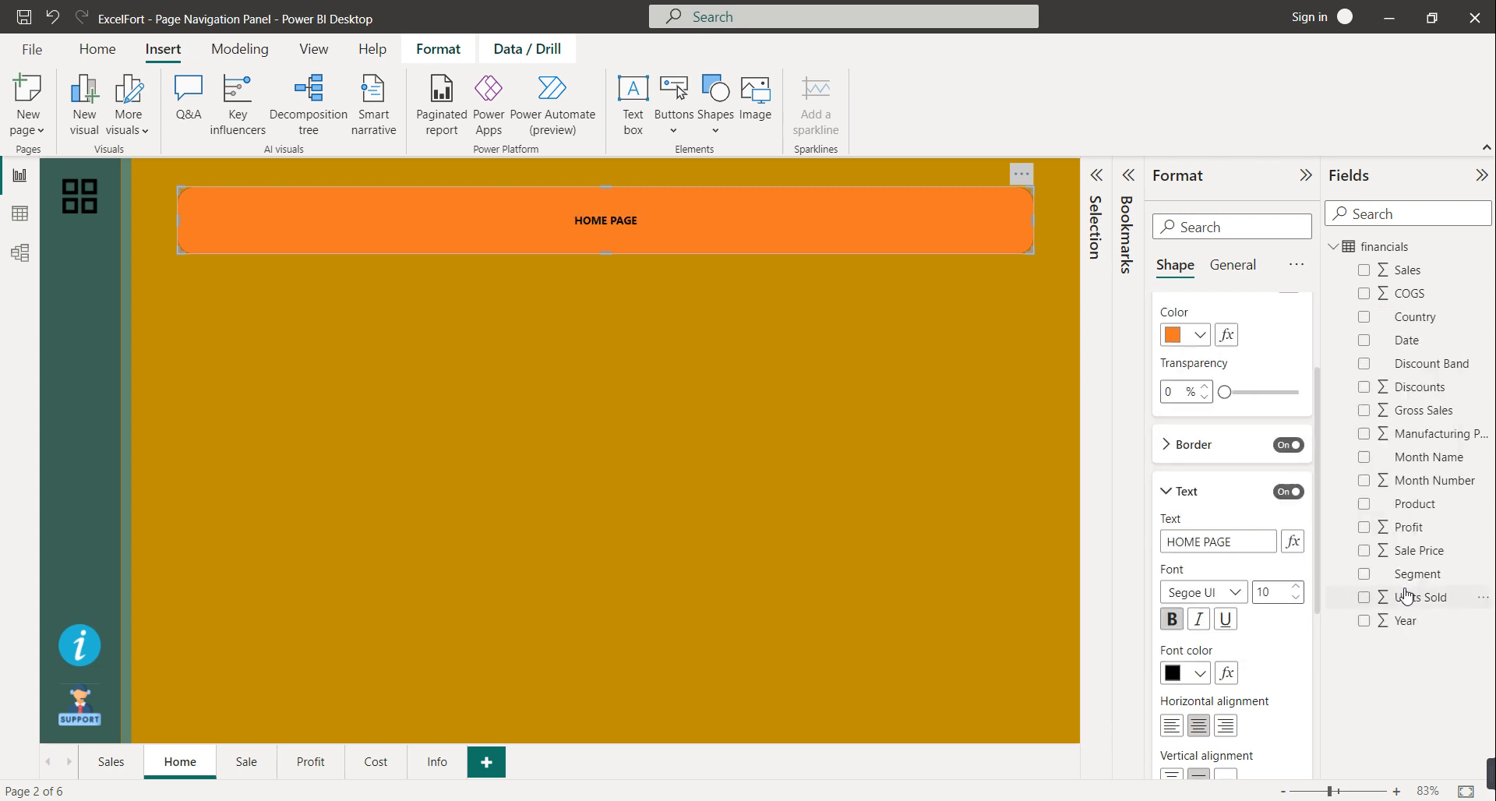
pyautogui.click(1296, 586)
pyautogui.click(1297, 586)
pyautogui.click(1297, 586)
pyautogui.click(1297, 586)
pyautogui.click(1298, 586)
pyautogui.click(1298, 586)
pyautogui.click(1299, 586)
pyautogui.click(1298, 586)
pyautogui.click(1298, 586)
pyautogui.click(1298, 586)
pyautogui.click(1298, 586)
pyautogui.click(1298, 586)
pyautogui.click(1298, 586)
pyautogui.click(1298, 586)
pyautogui.click(1298, 586)
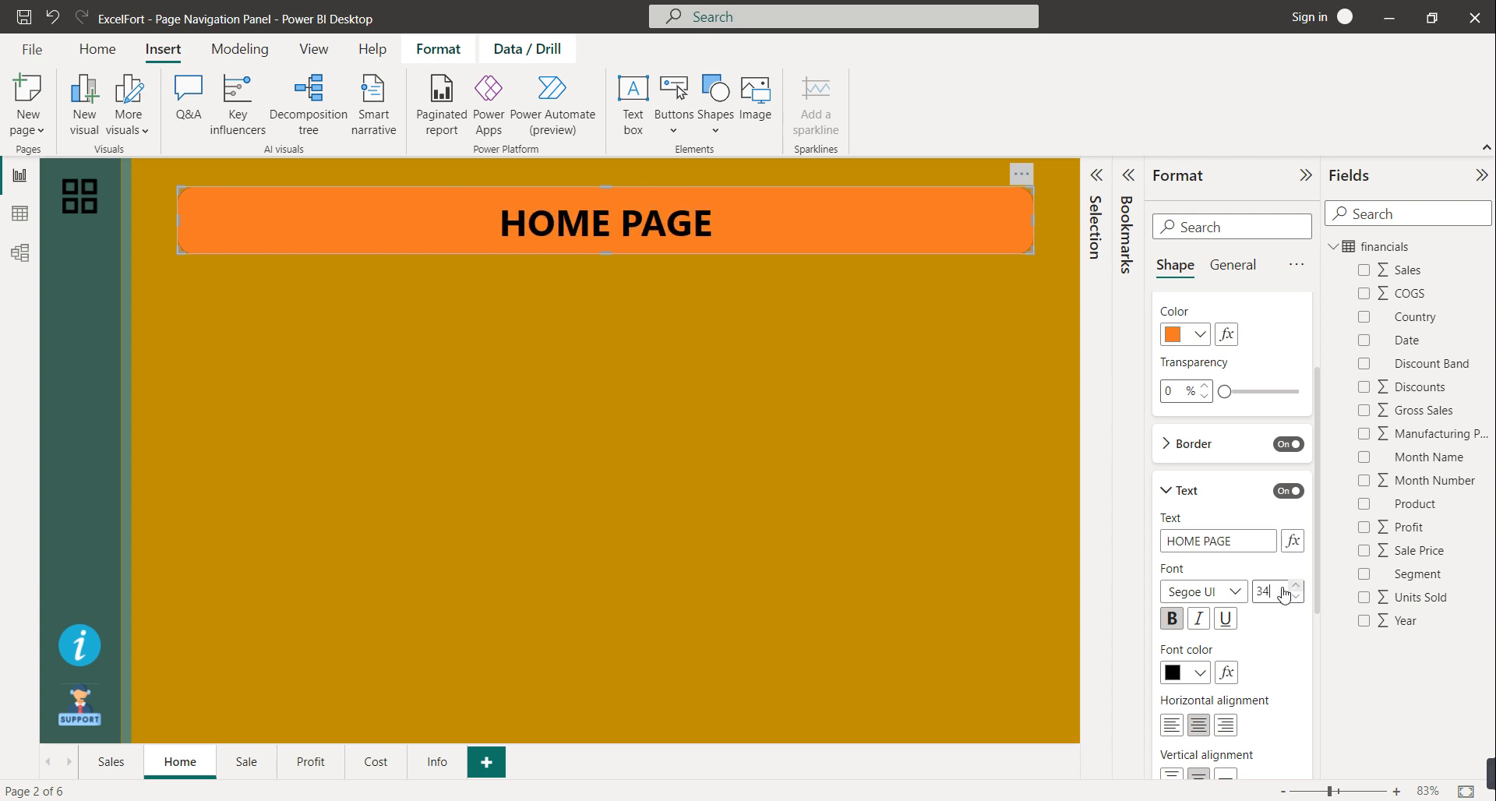
# Change the banner fill from orange to grey
pyautogui.click(1199, 344)
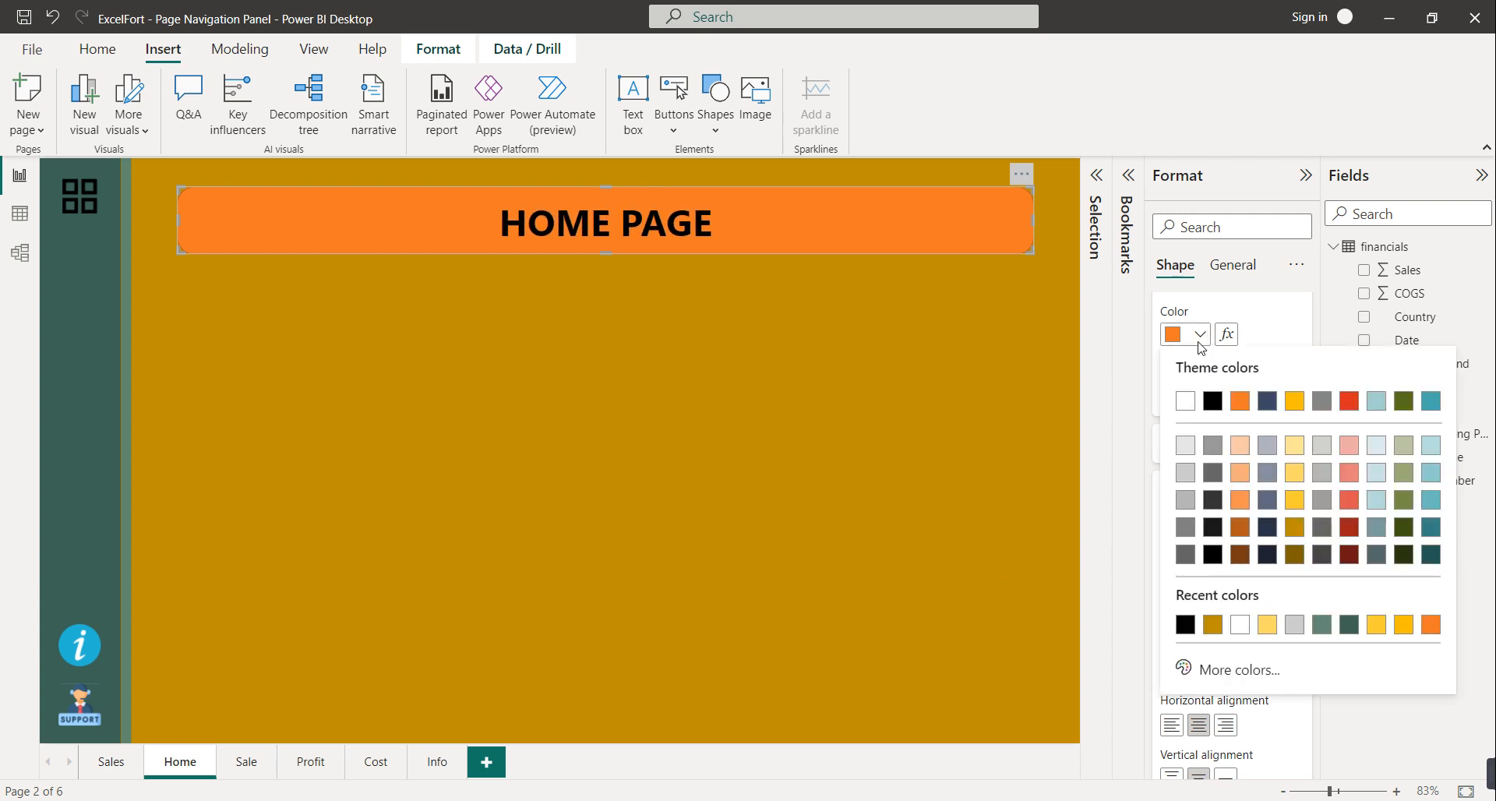
pyautogui.click(1179, 500)
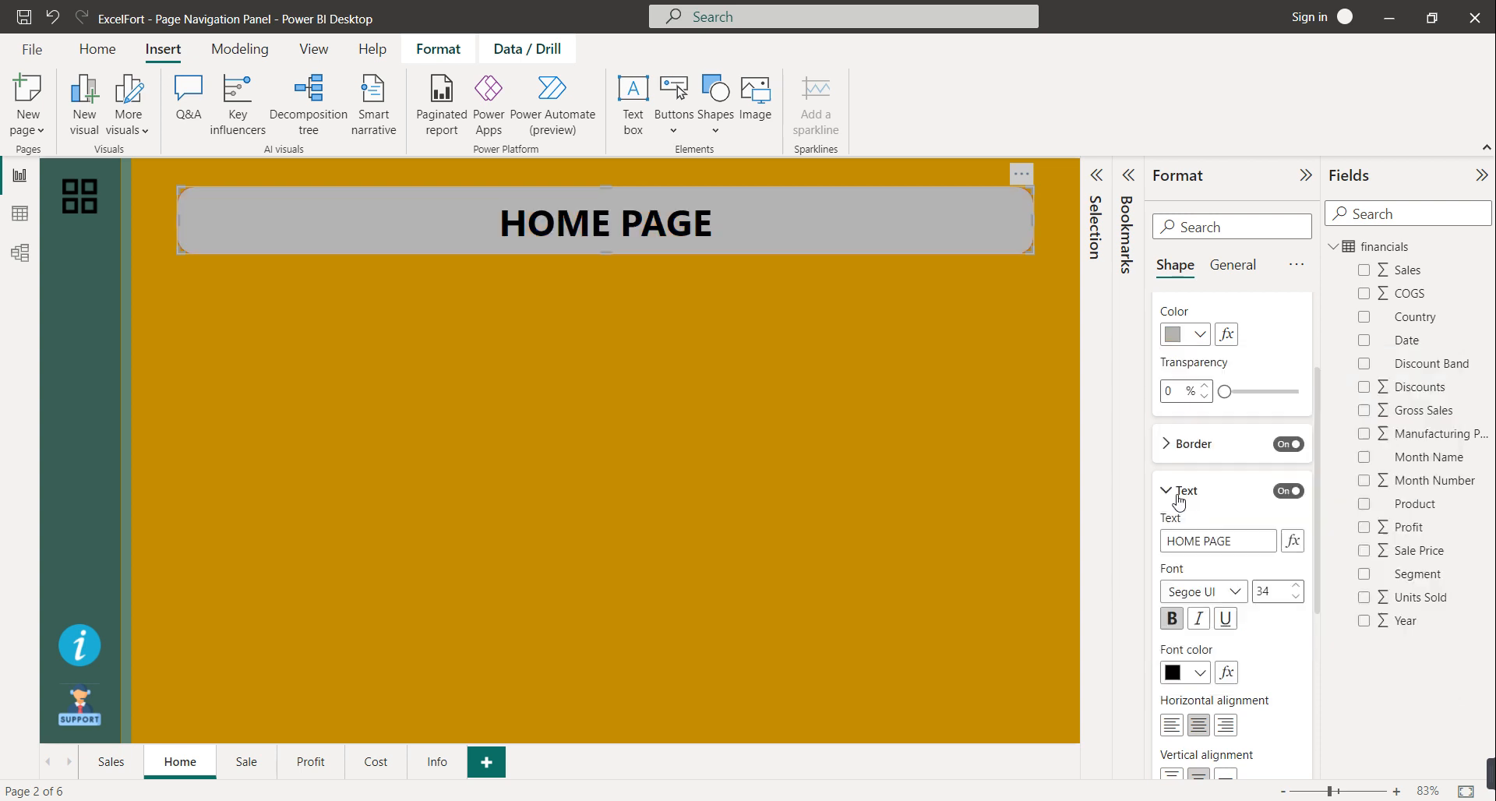
pyautogui.click(835, 439)
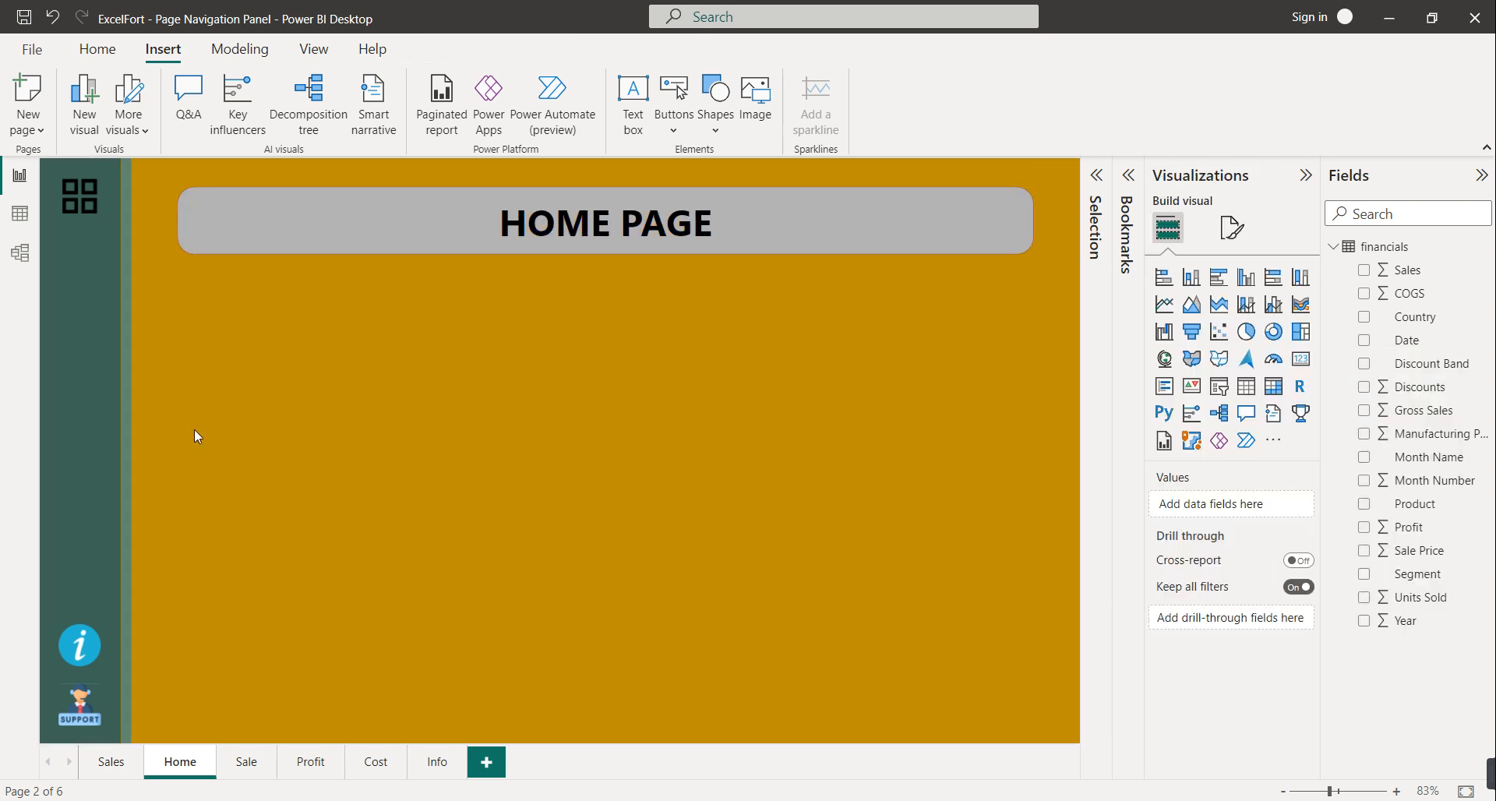
# Expand the navigation panel, send the HOME PAGE banner to the back, then delete it
pyautogui.keyDown('ctrl'); pyautogui.click(78, 195); pyautogui.keyUp('ctrl')
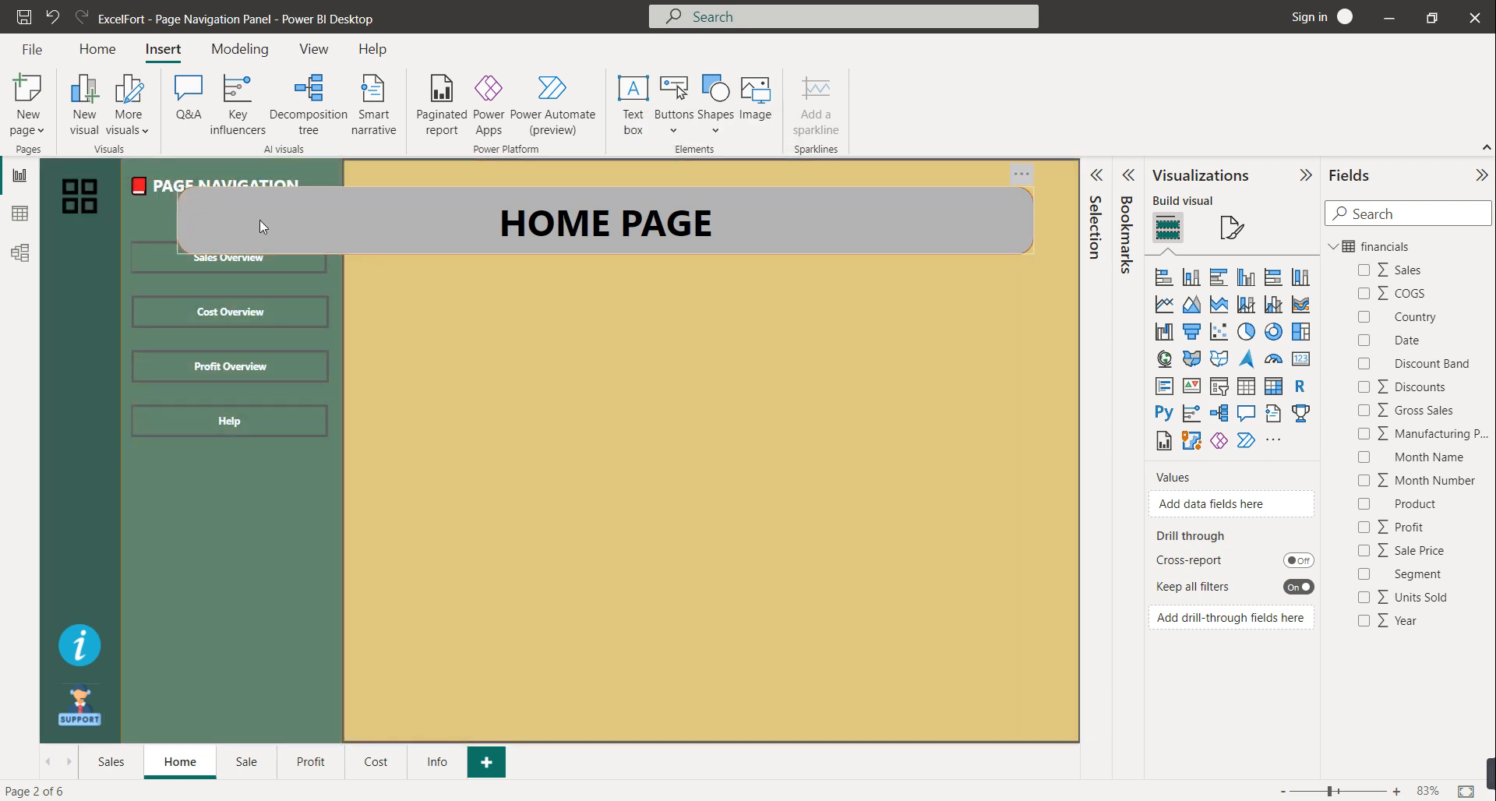
pyautogui.click(370, 226)
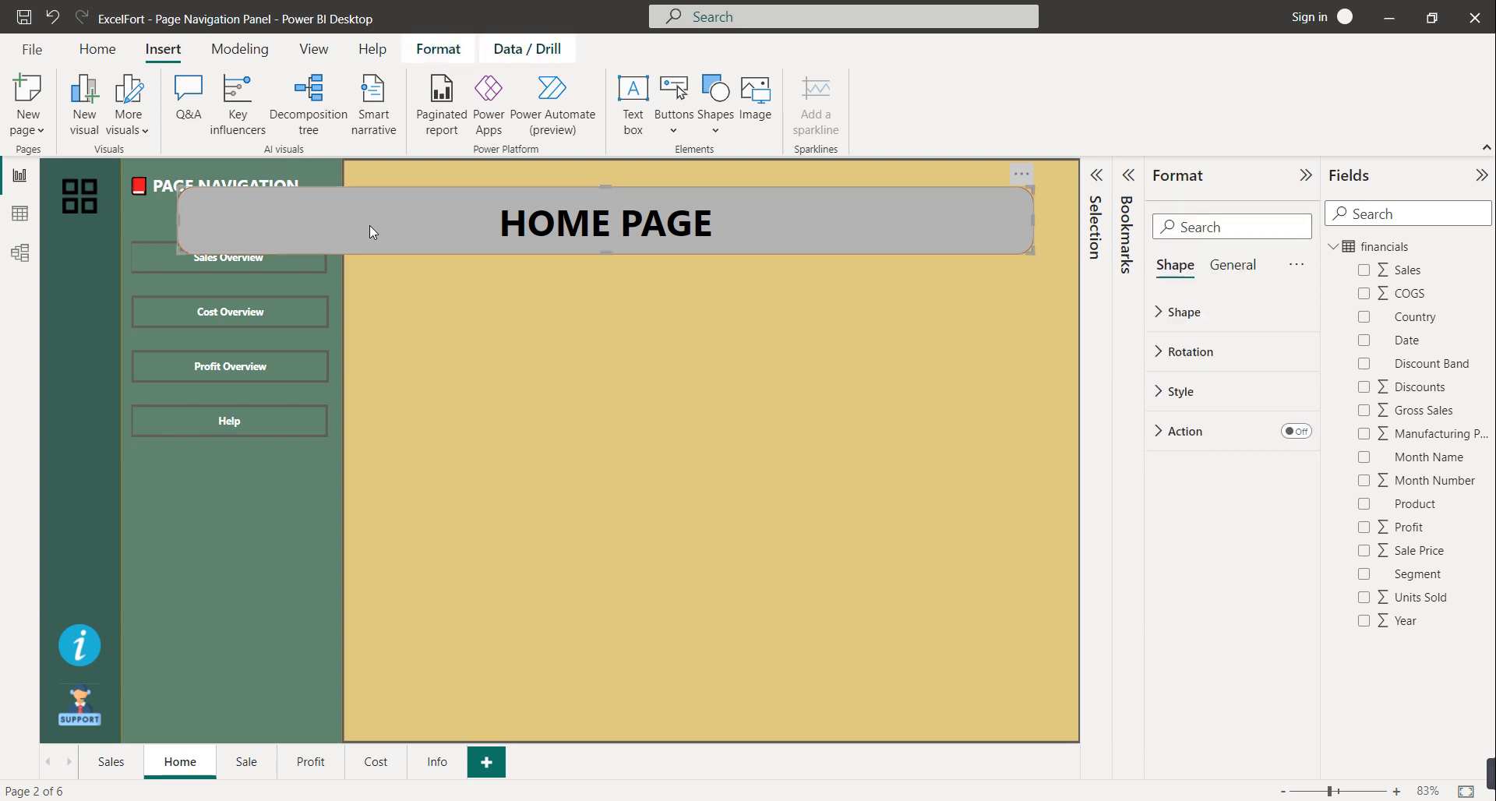
pyautogui.click(405, 51)
pyautogui.click(317, 137)
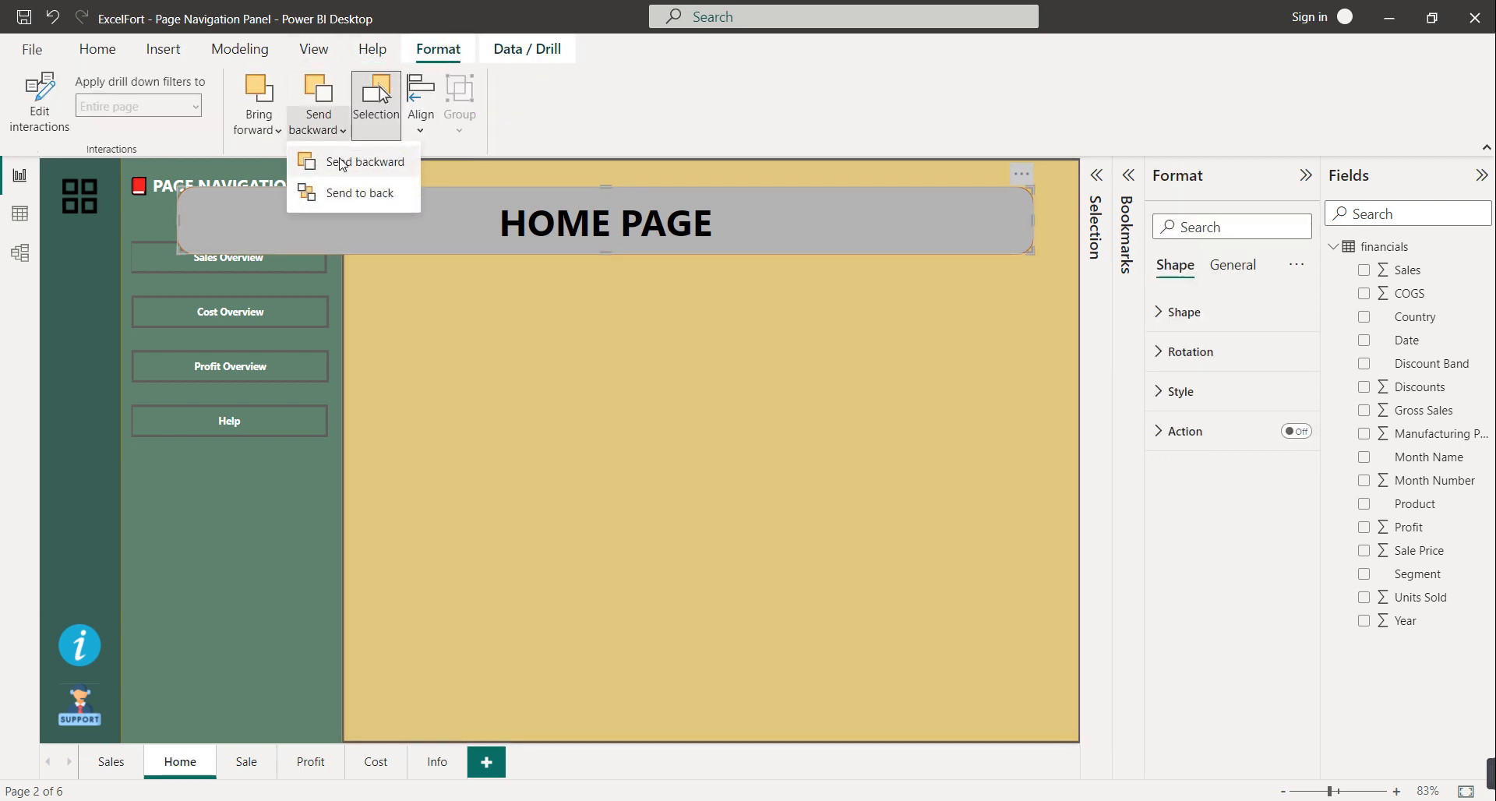
pyautogui.click(347, 190)
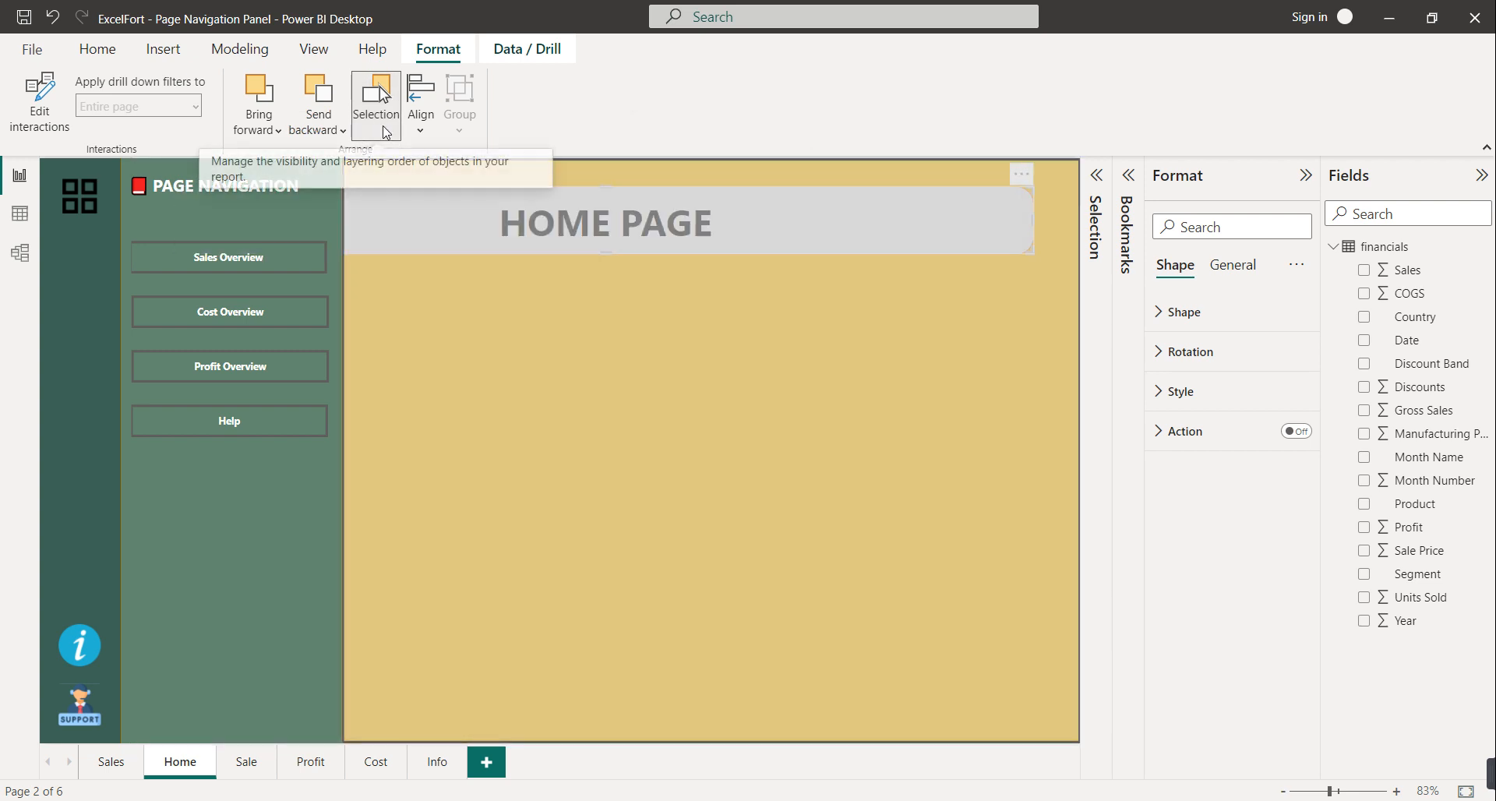
pyautogui.click(382, 124)
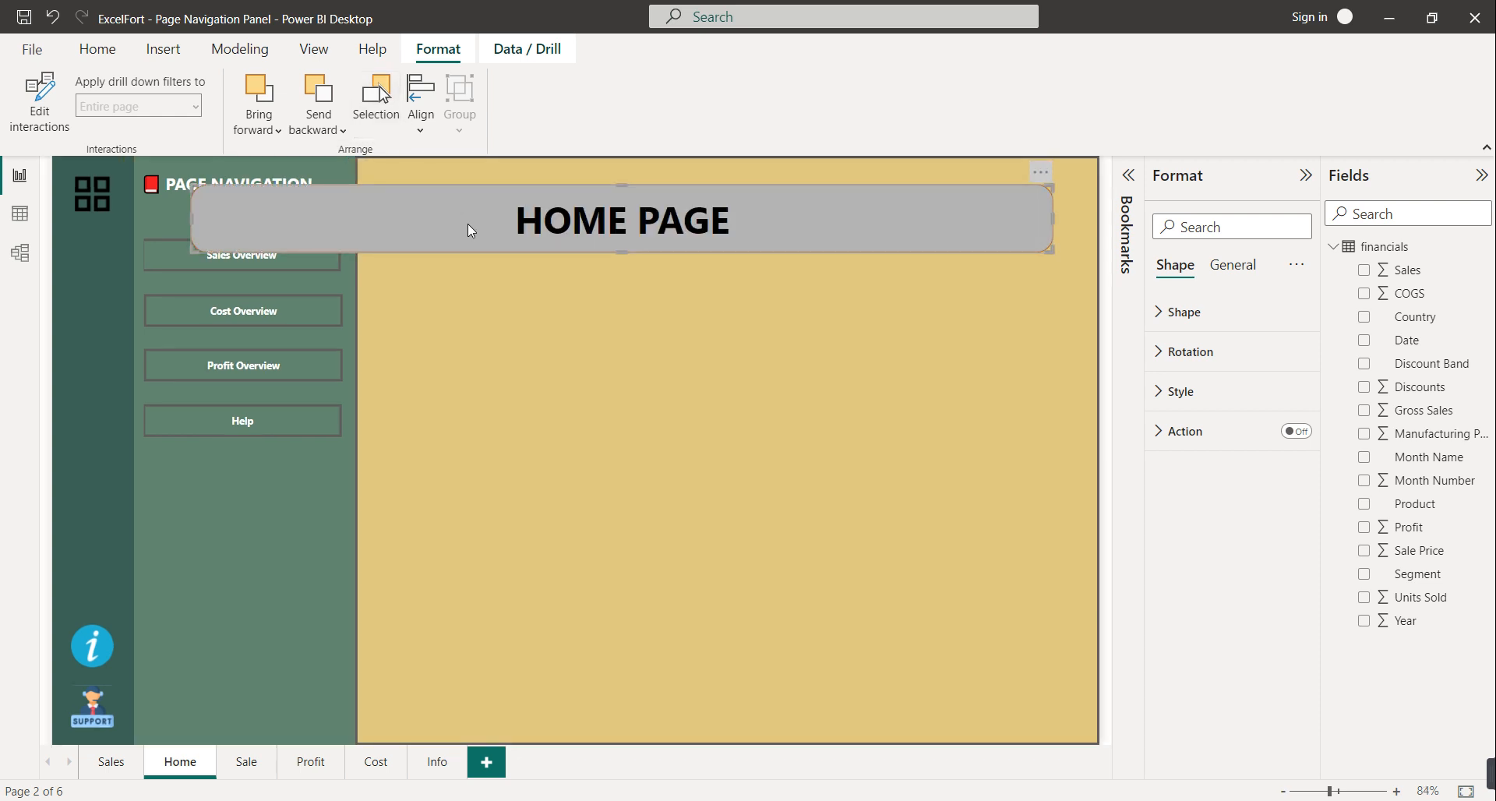
pyautogui.click(327, 136)
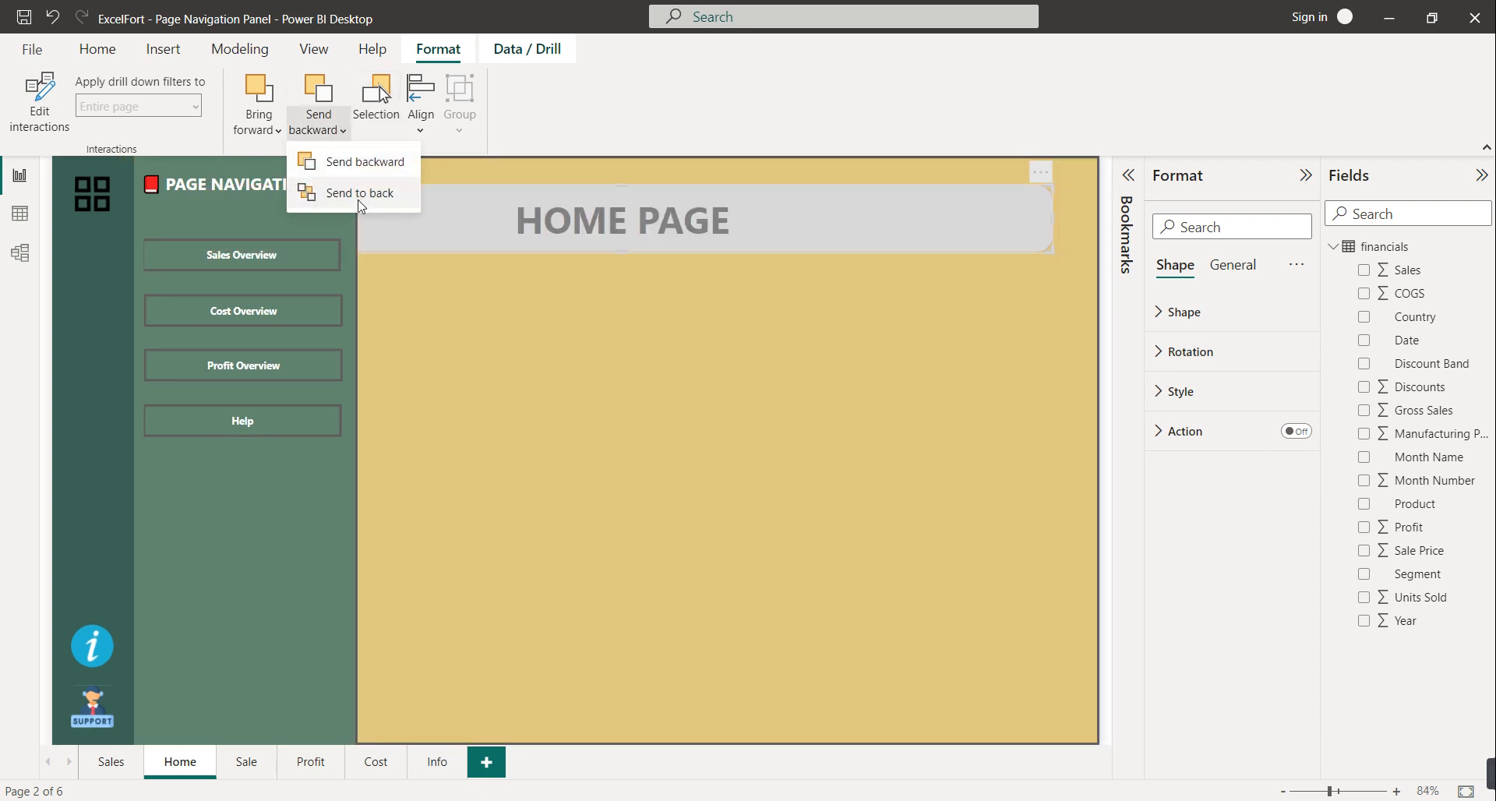
pyautogui.click(361, 192)
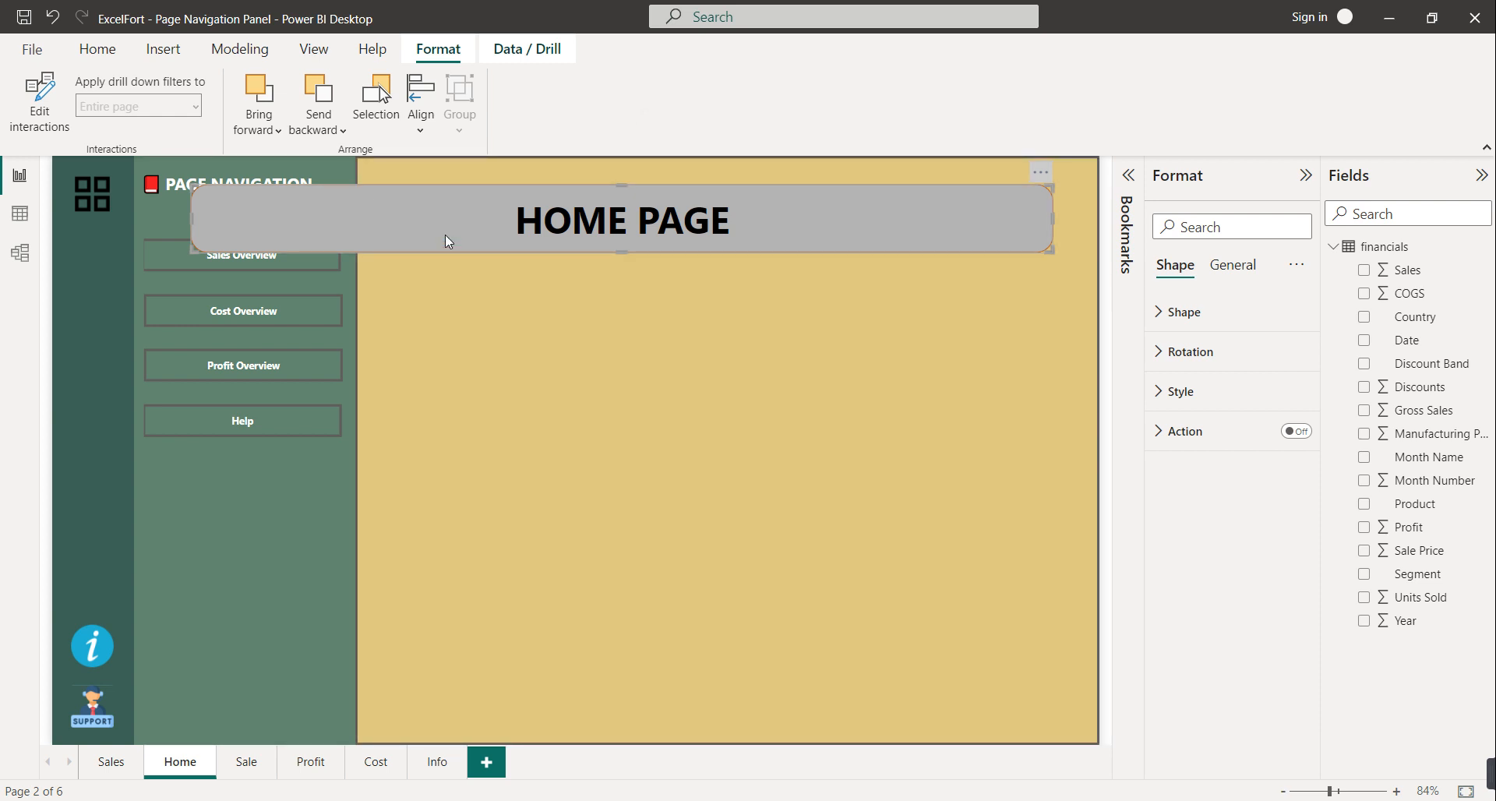
pyautogui.press('Delete')
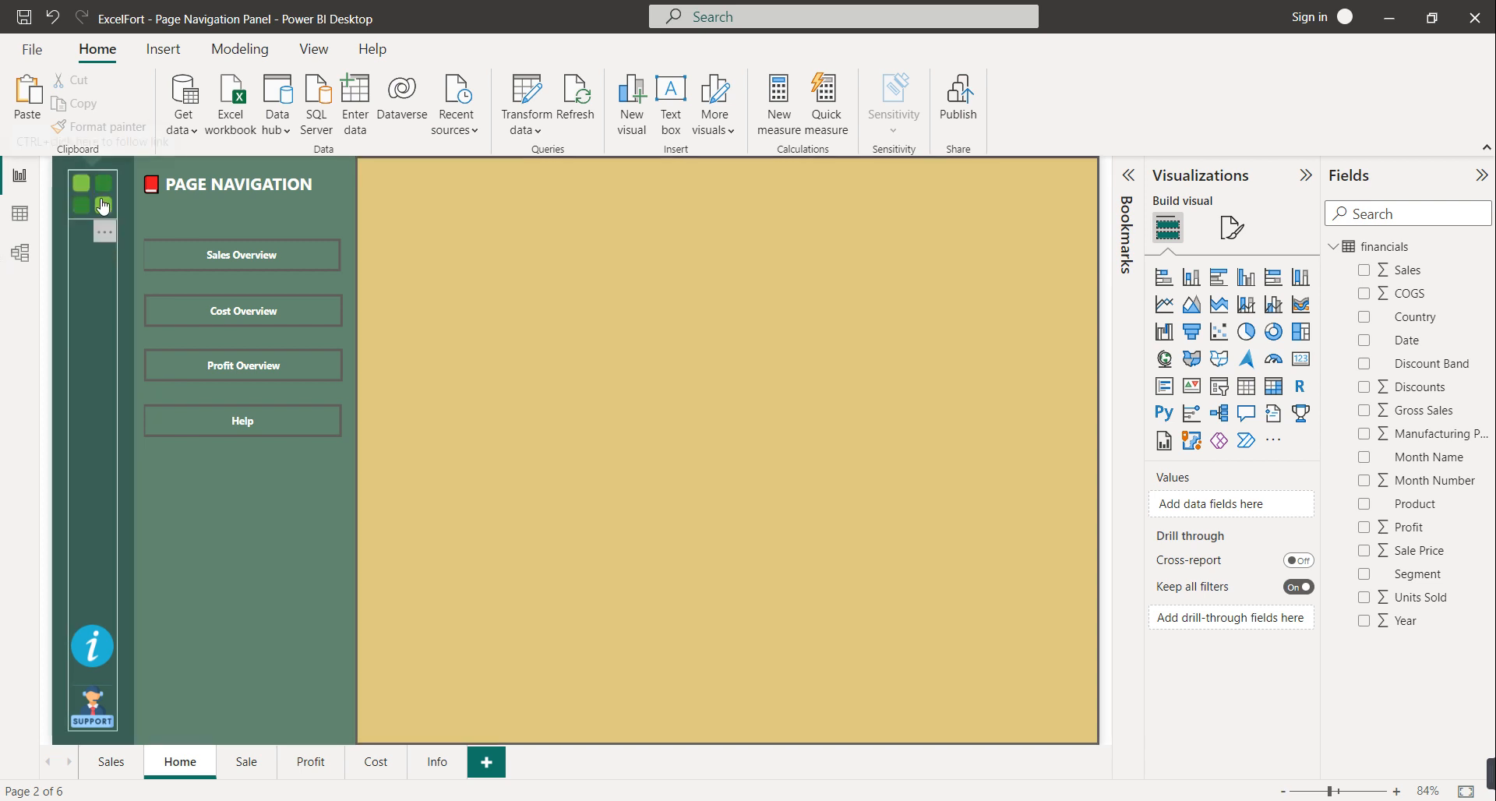
# Collapse the navigation panel, open the Info page from its icon, and return Home
pyautogui.keyDown('ctrl'); pyautogui.click(103, 205); pyautogui.keyUp('ctrl')
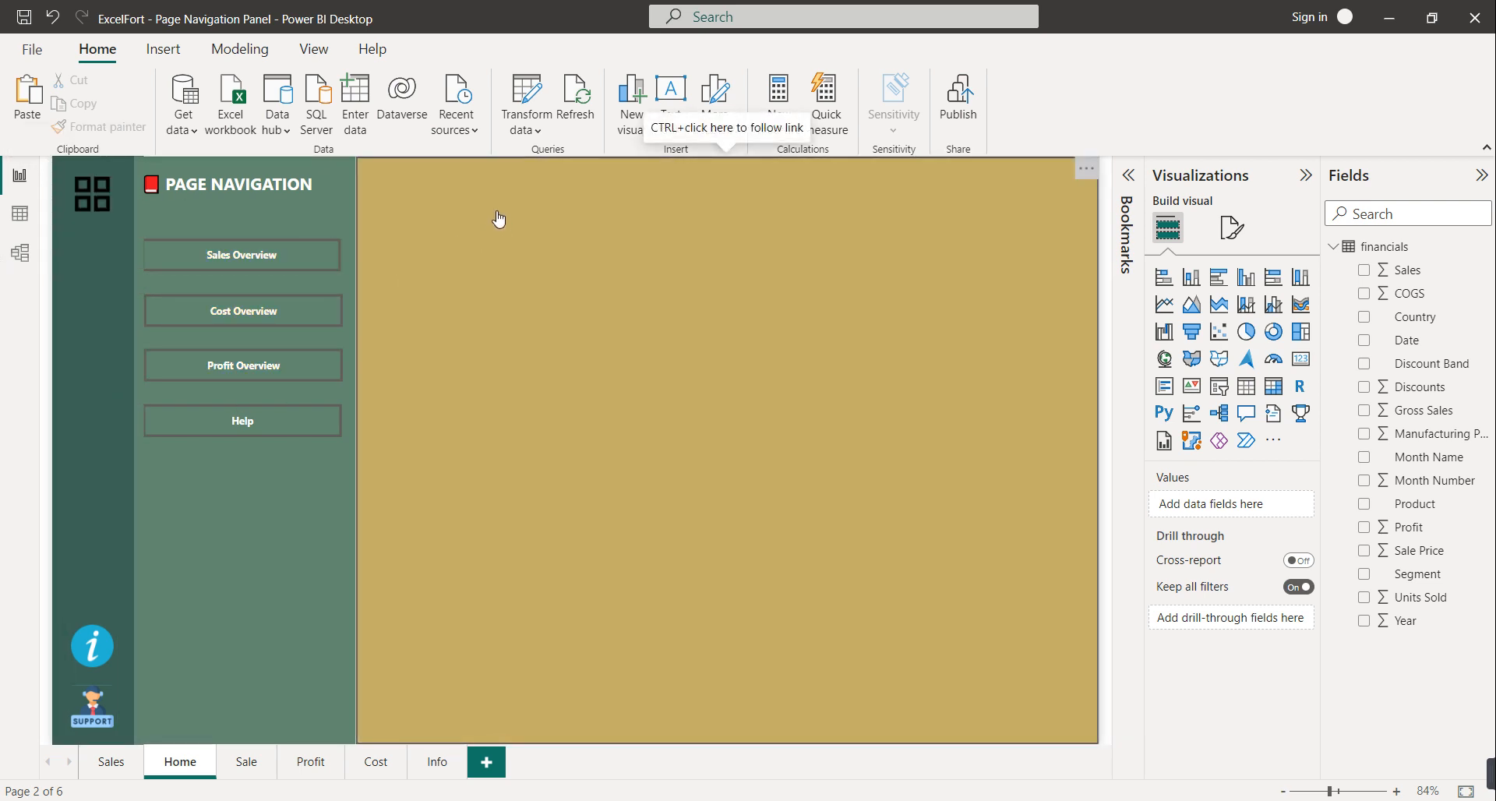
pyautogui.keyDown('ctrl'); pyautogui.click(498, 213); pyautogui.keyUp('ctrl')
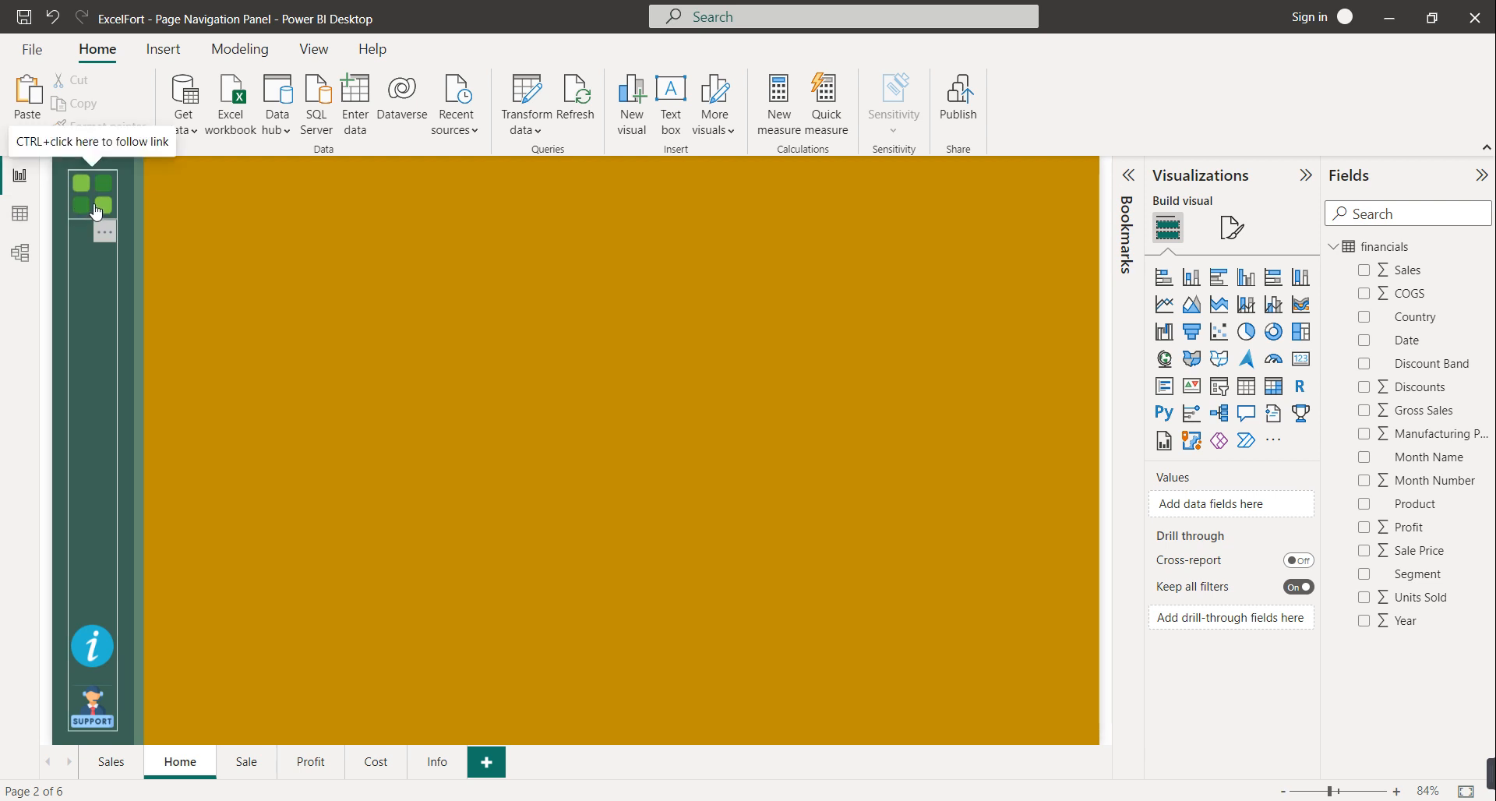
pyautogui.keyDown('ctrl'); pyautogui.click(94, 648); pyautogui.keyUp('ctrl')
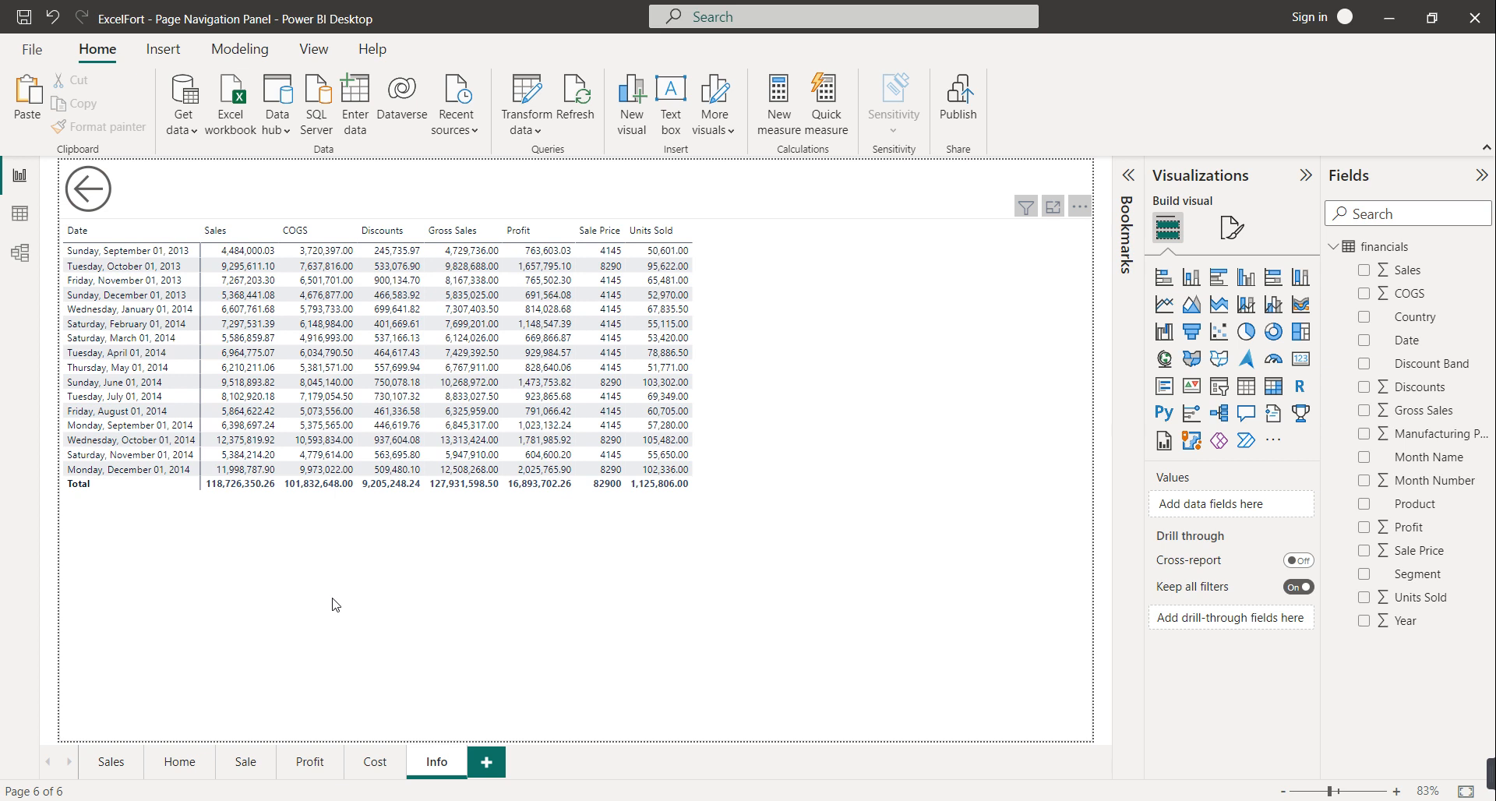
pyautogui.keyDown('ctrl'); pyautogui.click(93, 195); pyautogui.keyUp('ctrl')
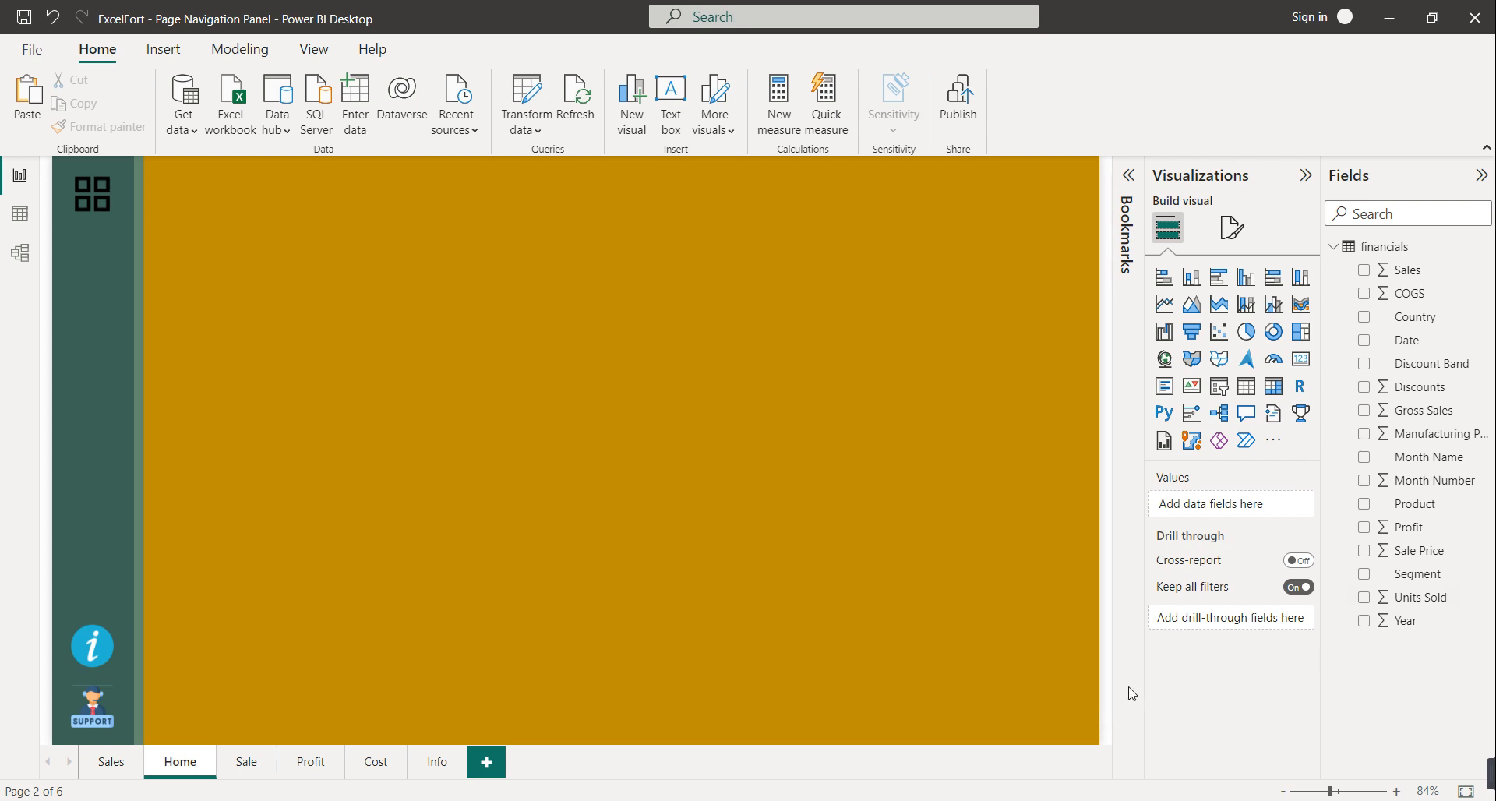
# Expand the panel and test Sales, Cost, Profit Overview and Help links, returning Home each time
pyautogui.keyDown('ctrl'); pyautogui.click(108, 202); pyautogui.keyUp('ctrl')
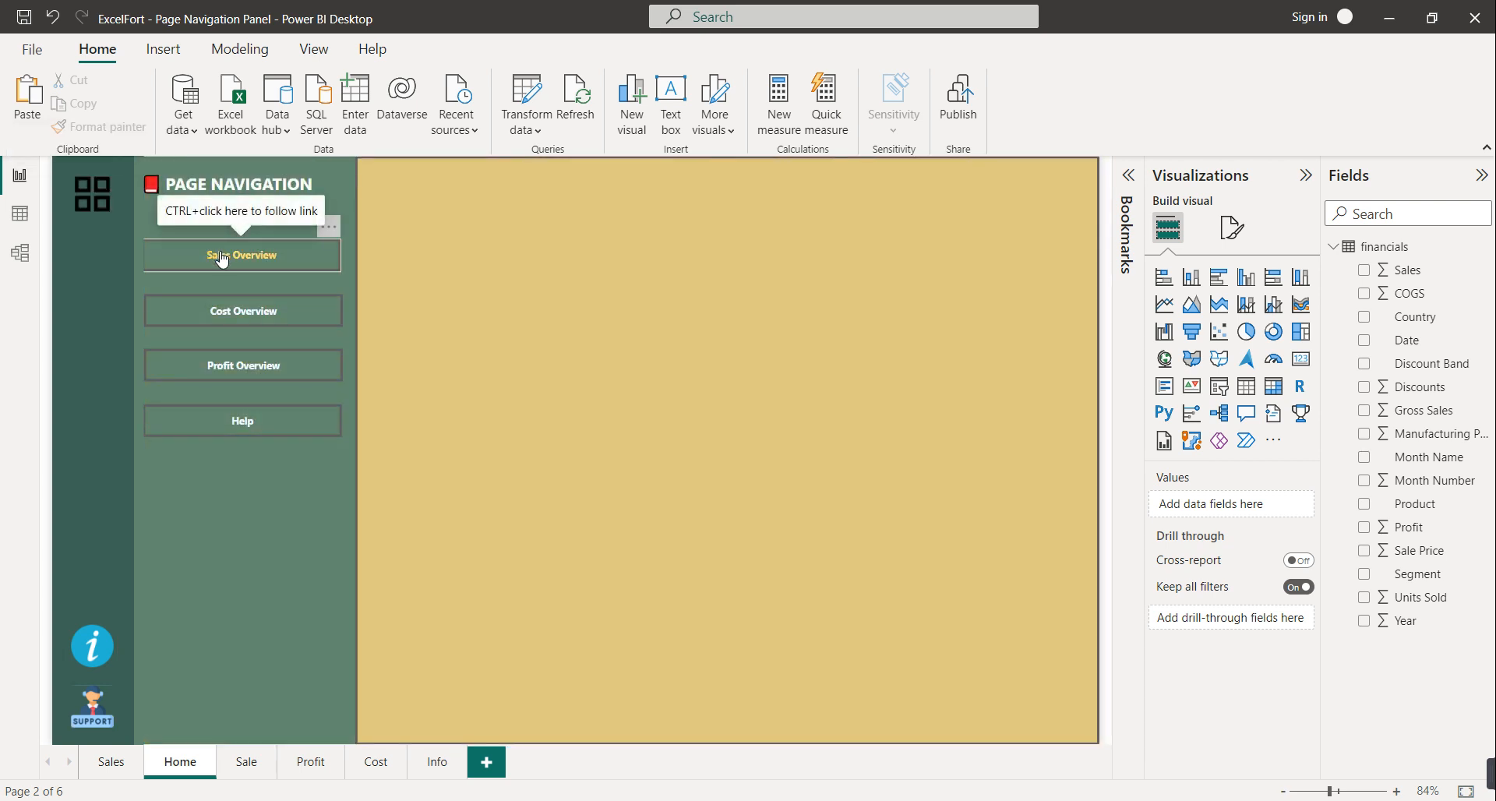
pyautogui.keyDown('ctrl'); pyautogui.click(223, 255); pyautogui.keyUp('ctrl')
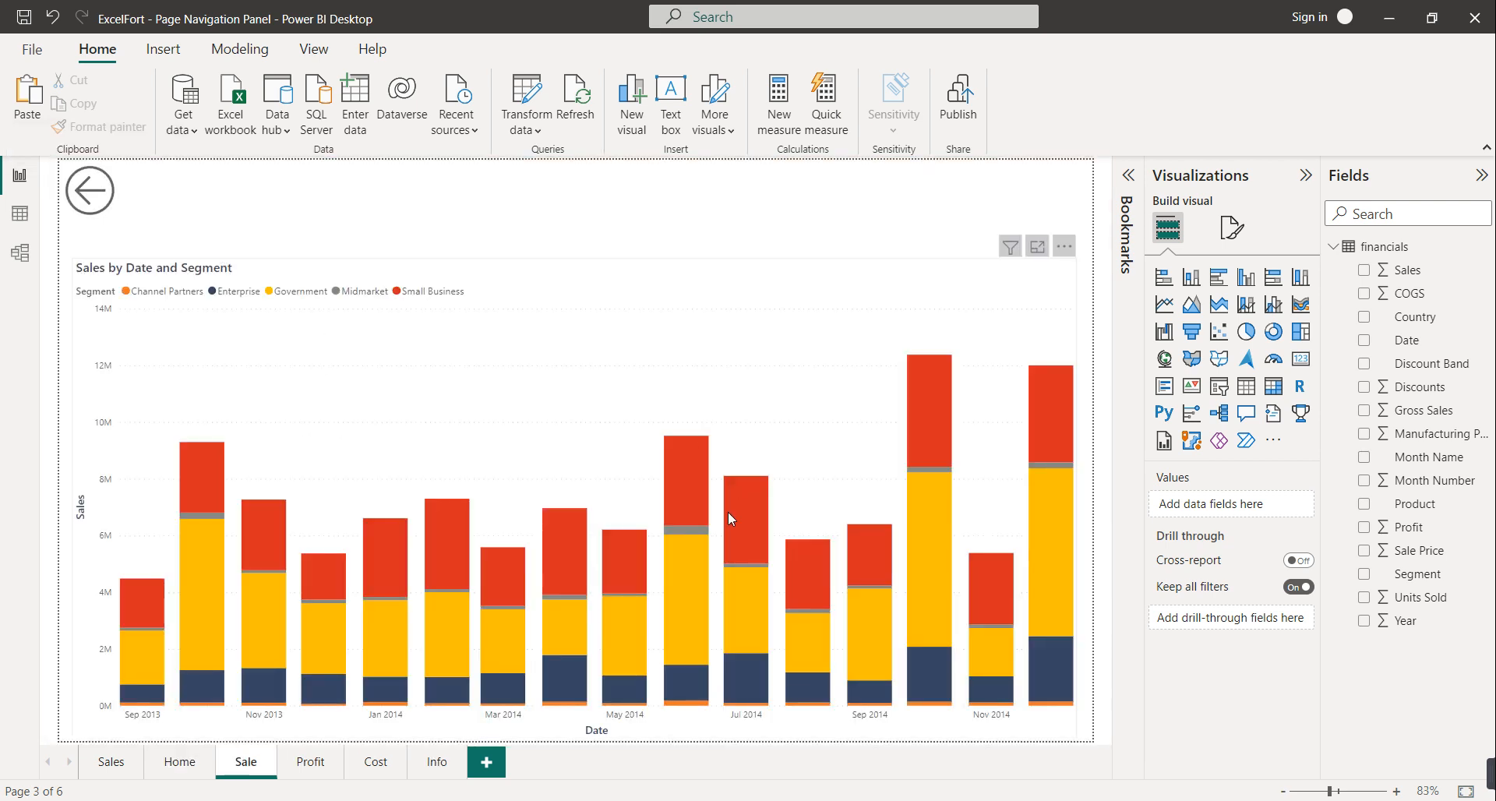
pyautogui.keyDown('ctrl'); pyautogui.click(85, 198); pyautogui.keyUp('ctrl')
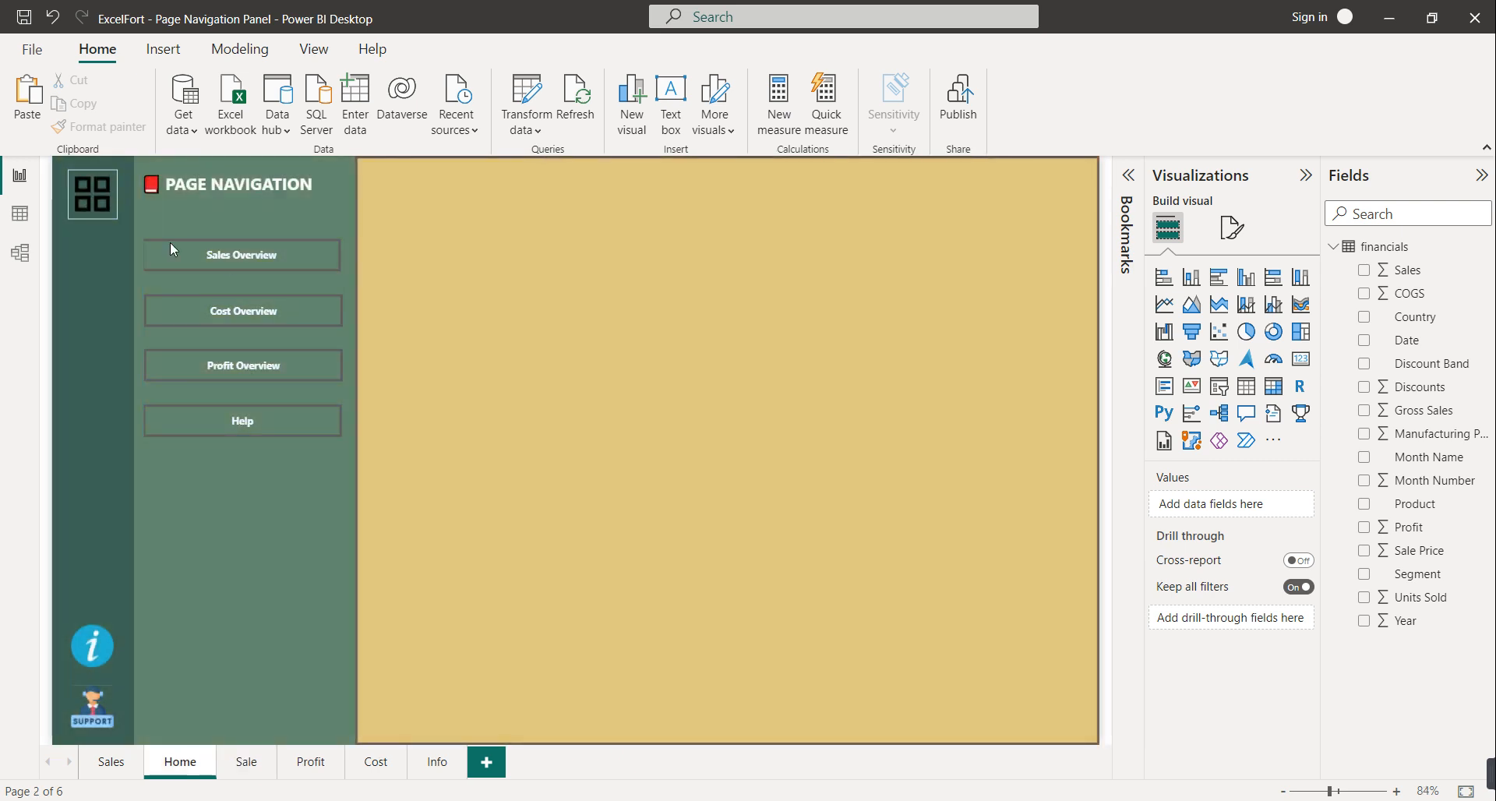
pyautogui.keyDown('ctrl'); pyautogui.click(246, 315); pyautogui.keyUp('ctrl')
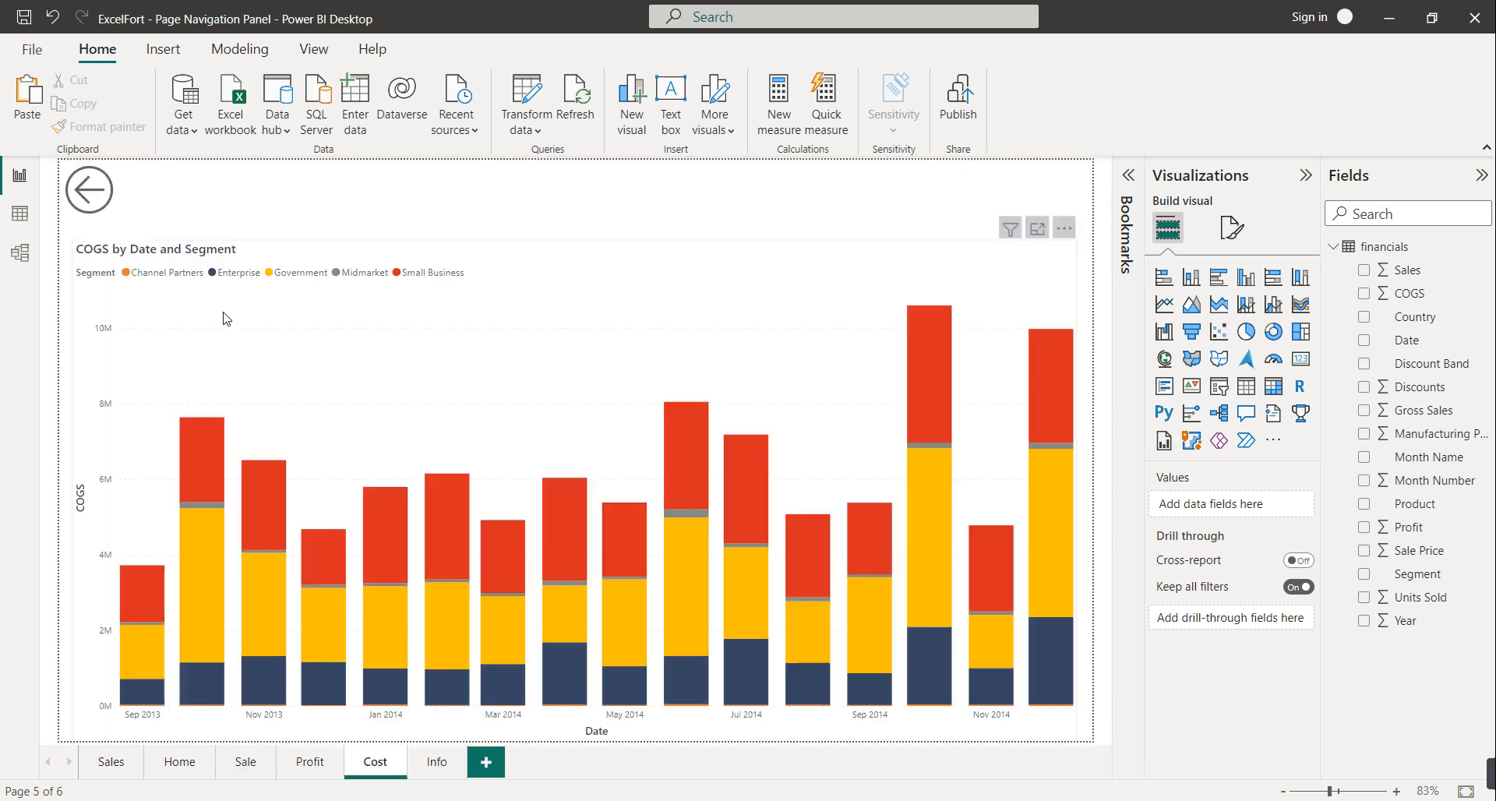
pyautogui.keyDown('ctrl'); pyautogui.click(78, 209); pyautogui.keyUp('ctrl')
pyautogui.keyDown('ctrl'); pyautogui.click(223, 365); pyautogui.keyUp('ctrl')
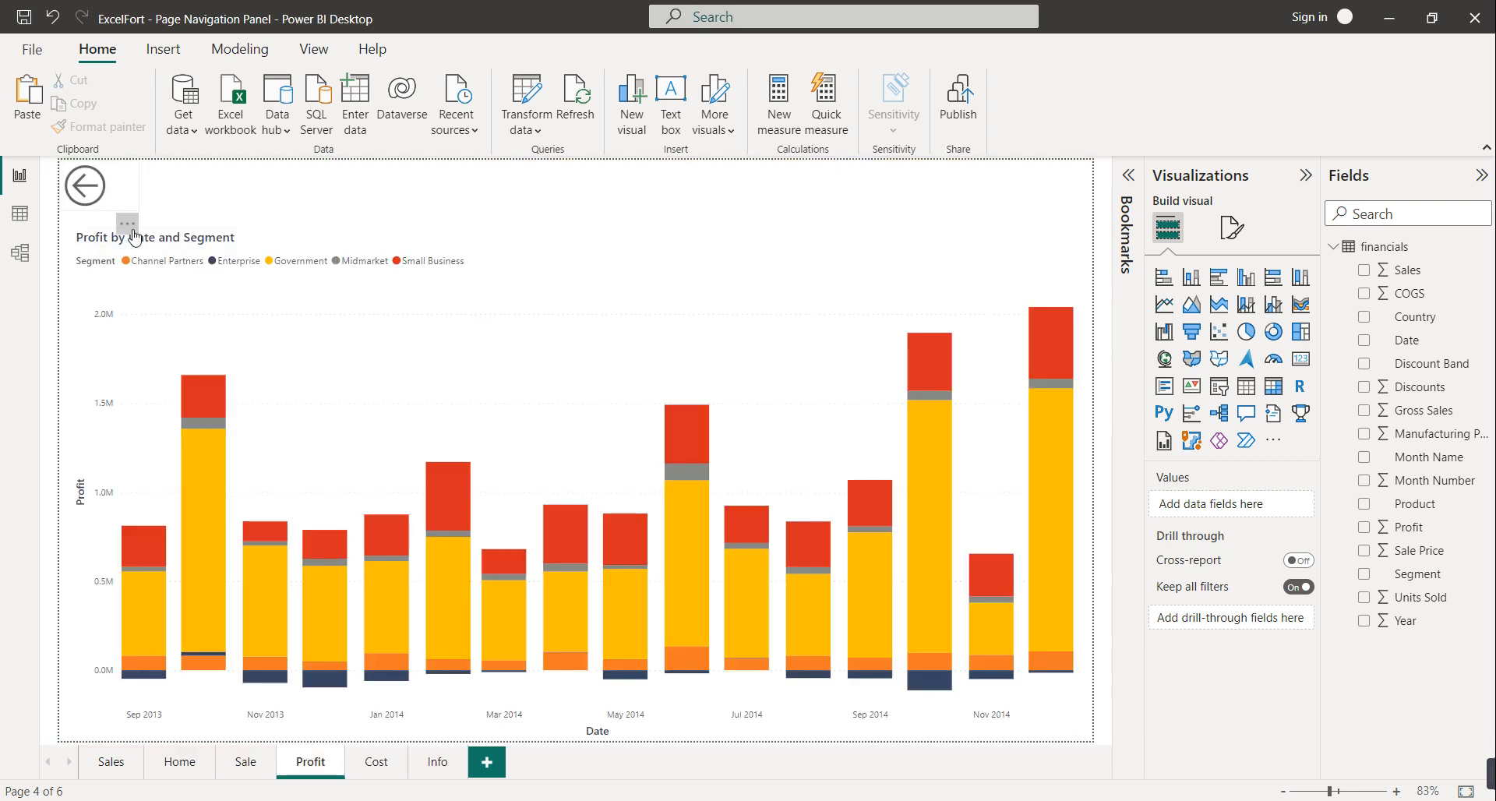
pyautogui.keyDown('ctrl'); pyautogui.click(75, 198); pyautogui.keyUp('ctrl')
pyautogui.keyDown('ctrl'); pyautogui.click(243, 425); pyautogui.keyUp('ctrl')
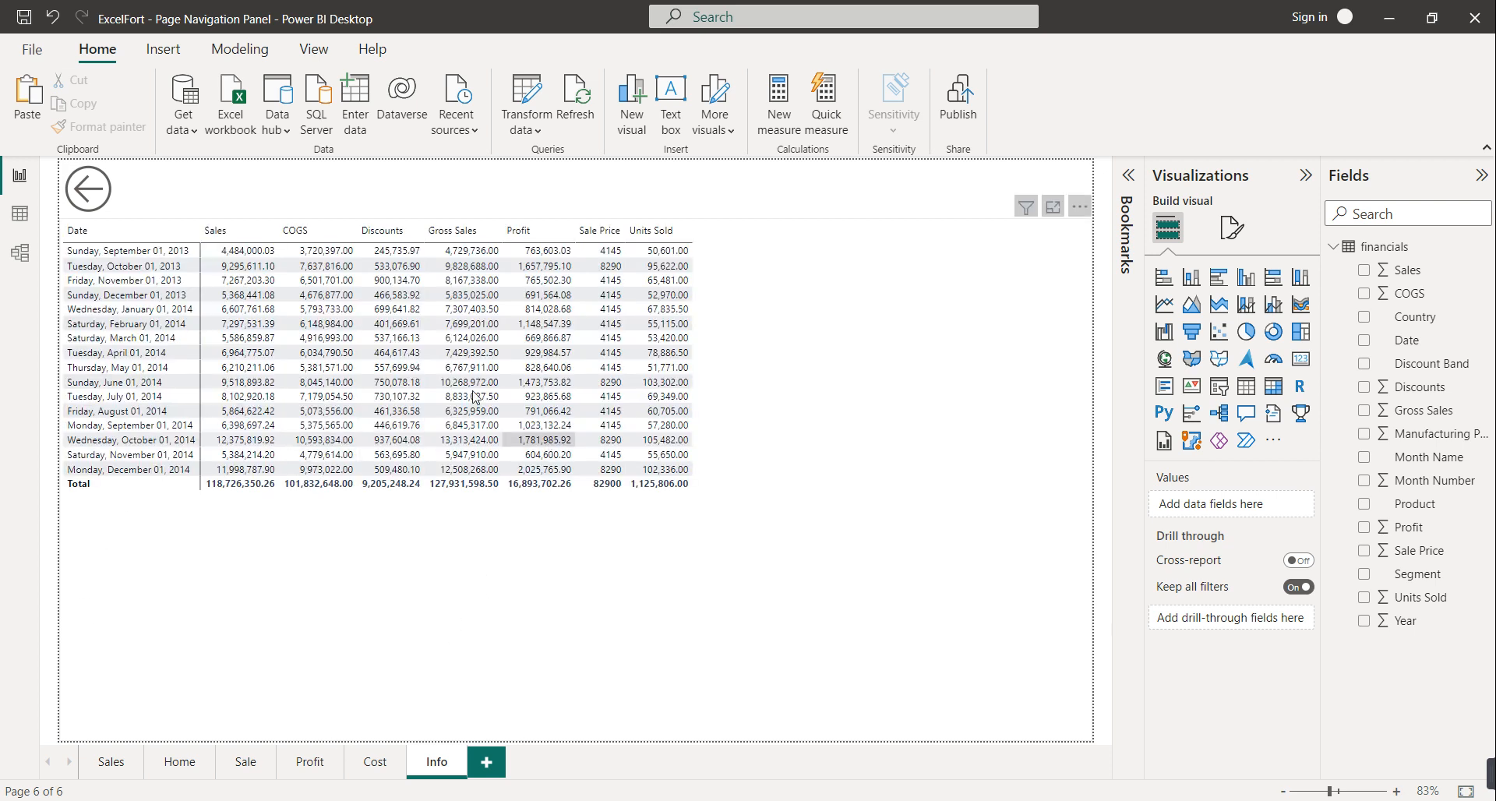
pyautogui.keyDown('ctrl'); pyautogui.click(86, 205); pyautogui.keyUp('ctrl')
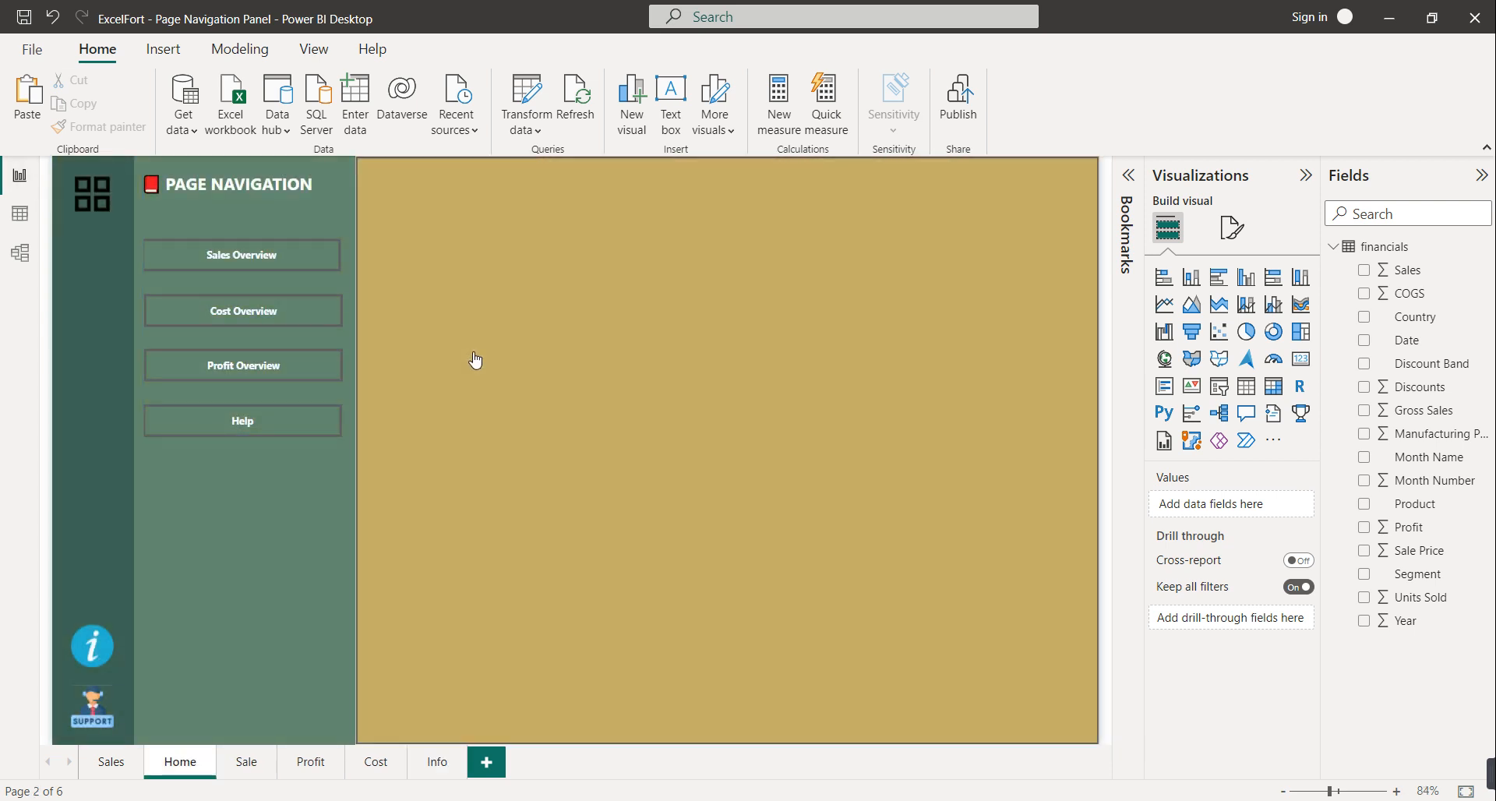